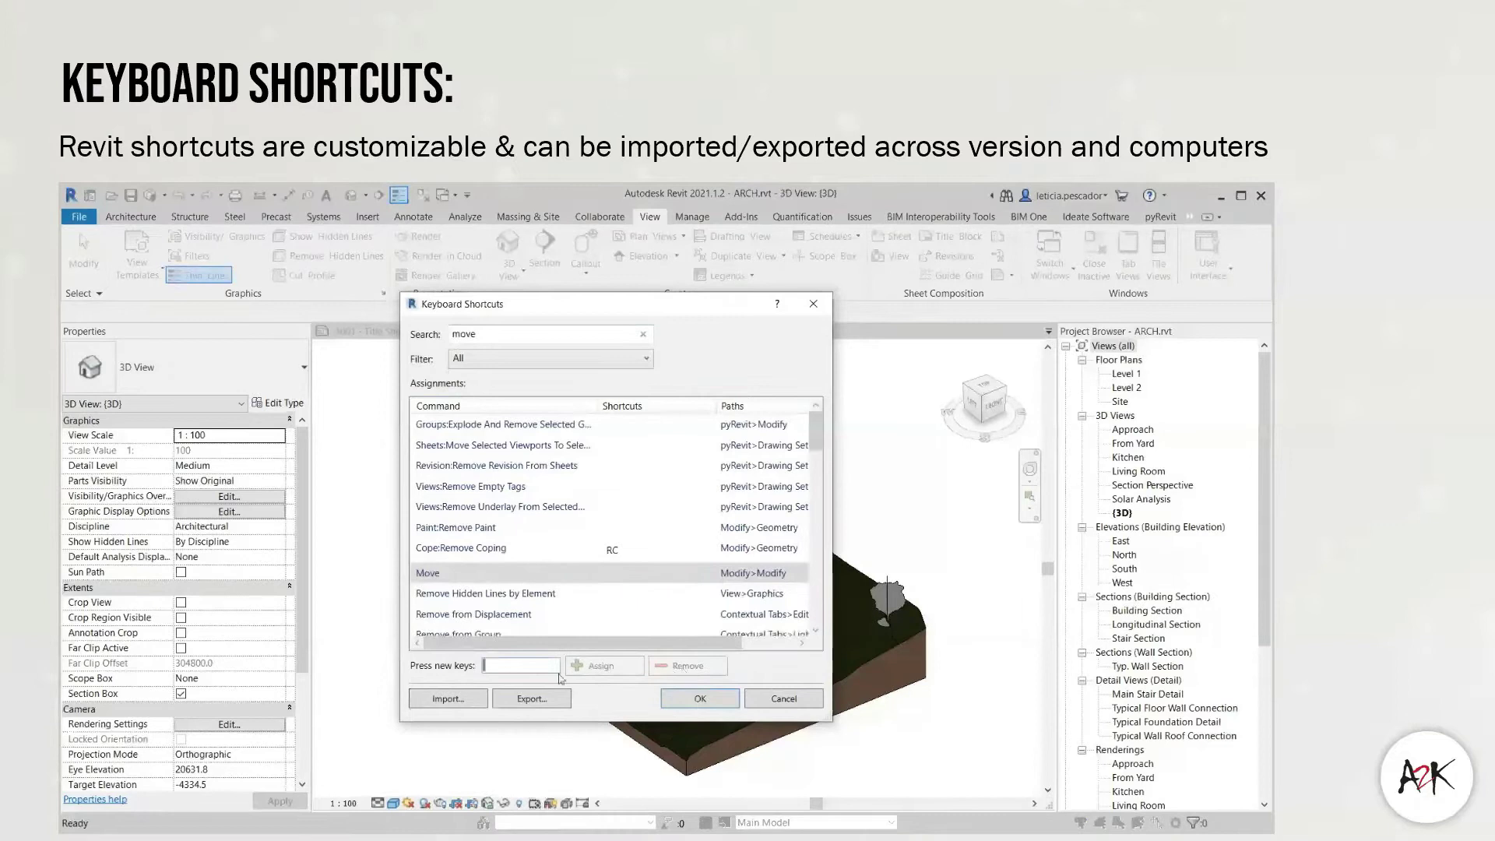
- Assign the keyboard shortcuts Shift+M and MO to the Move command and save the shortcut settings
{"action": "key", "text": "shift+m"}
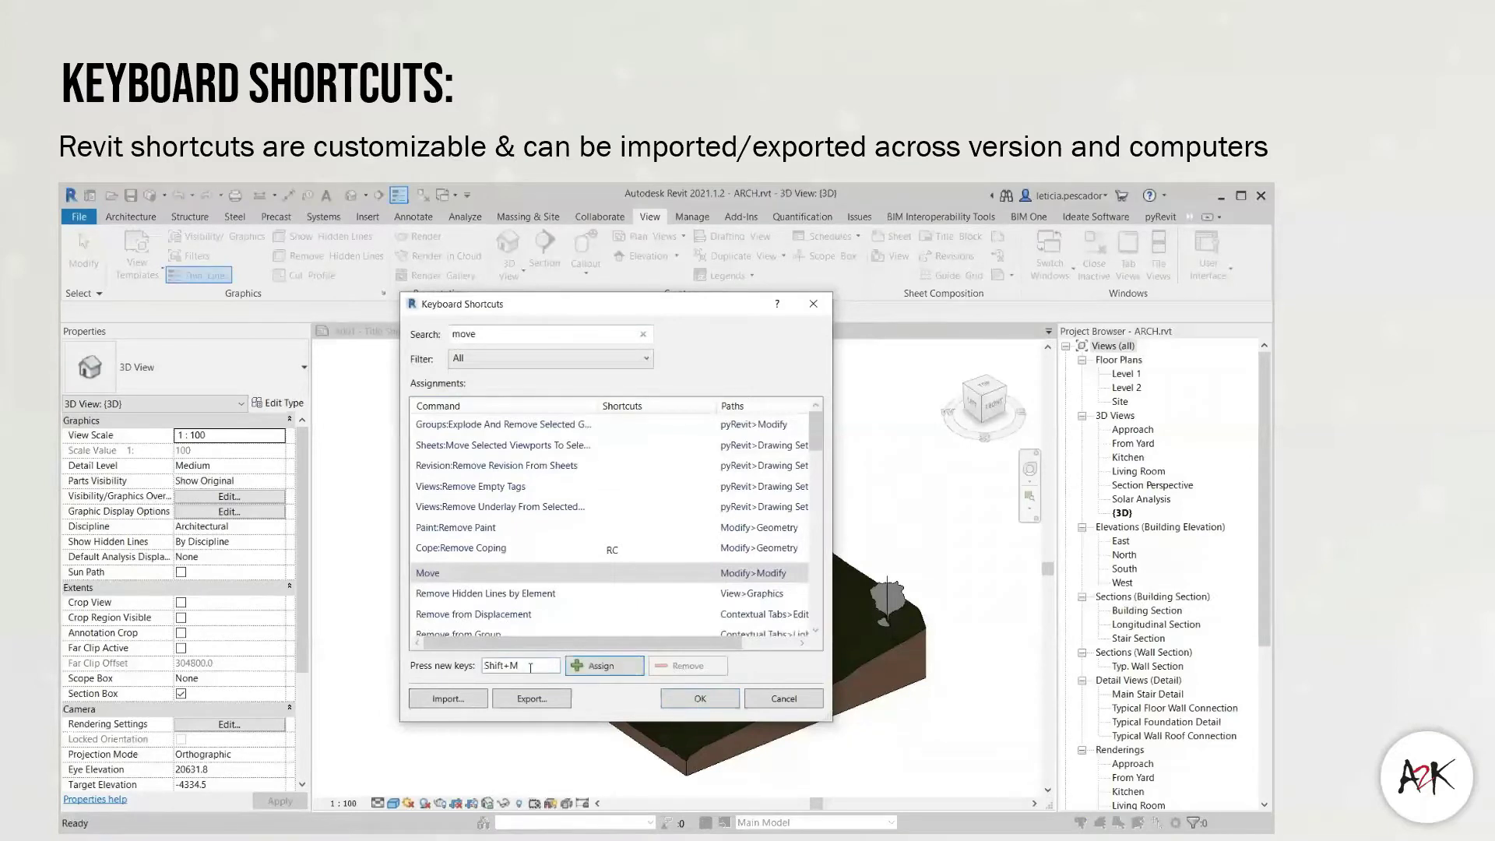
{"action": "left_click", "coordinate": [594, 667]}
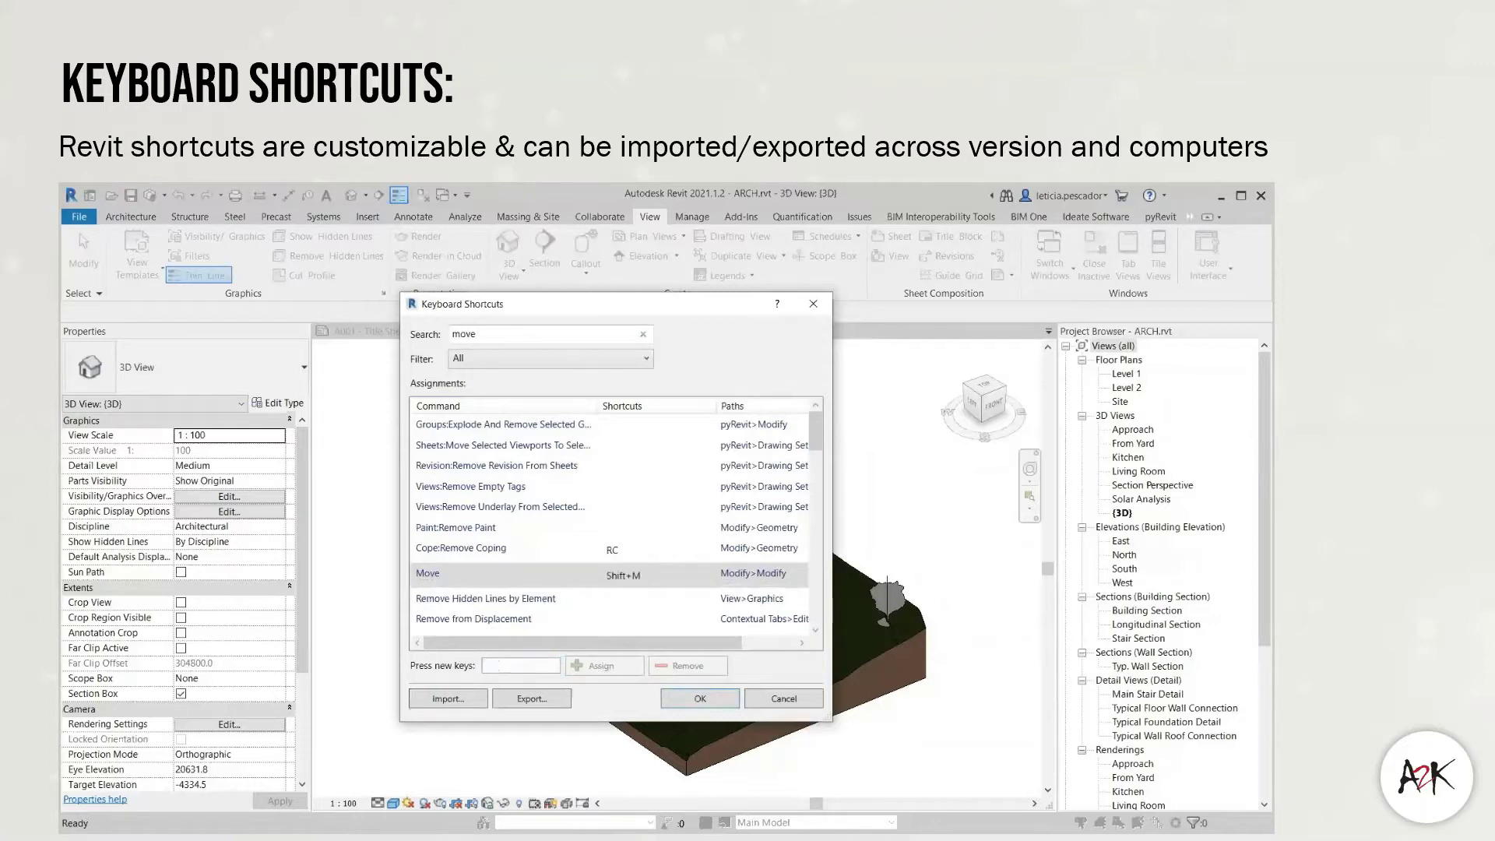
{"action": "type", "text": "MO"}
{"action": "left_click", "coordinate": [596, 667]}
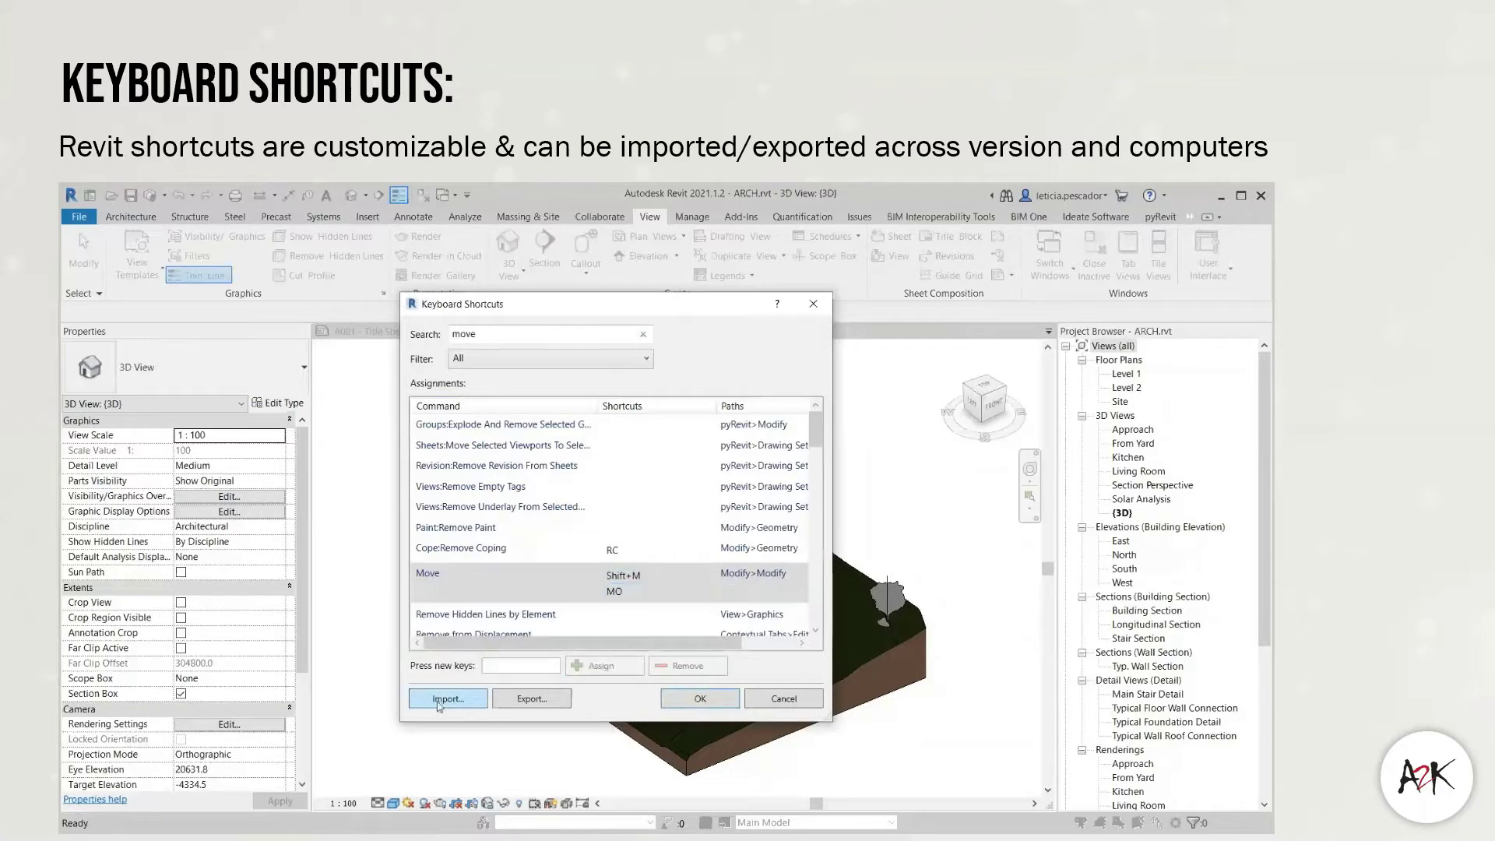
{"action": "left_click", "coordinate": [524, 700]}
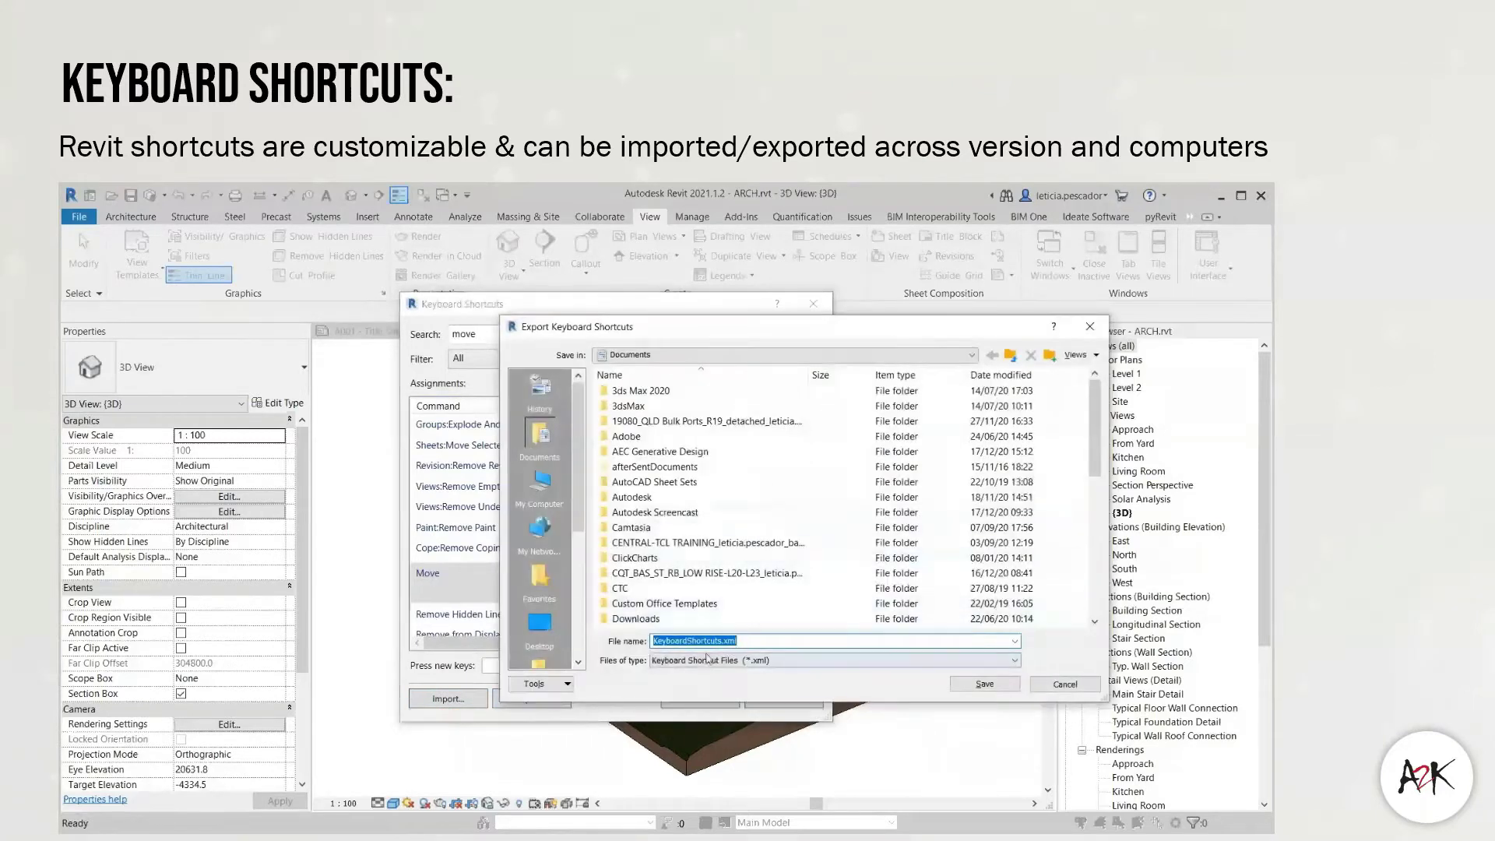
{"action": "left_click", "coordinate": [1094, 689]}
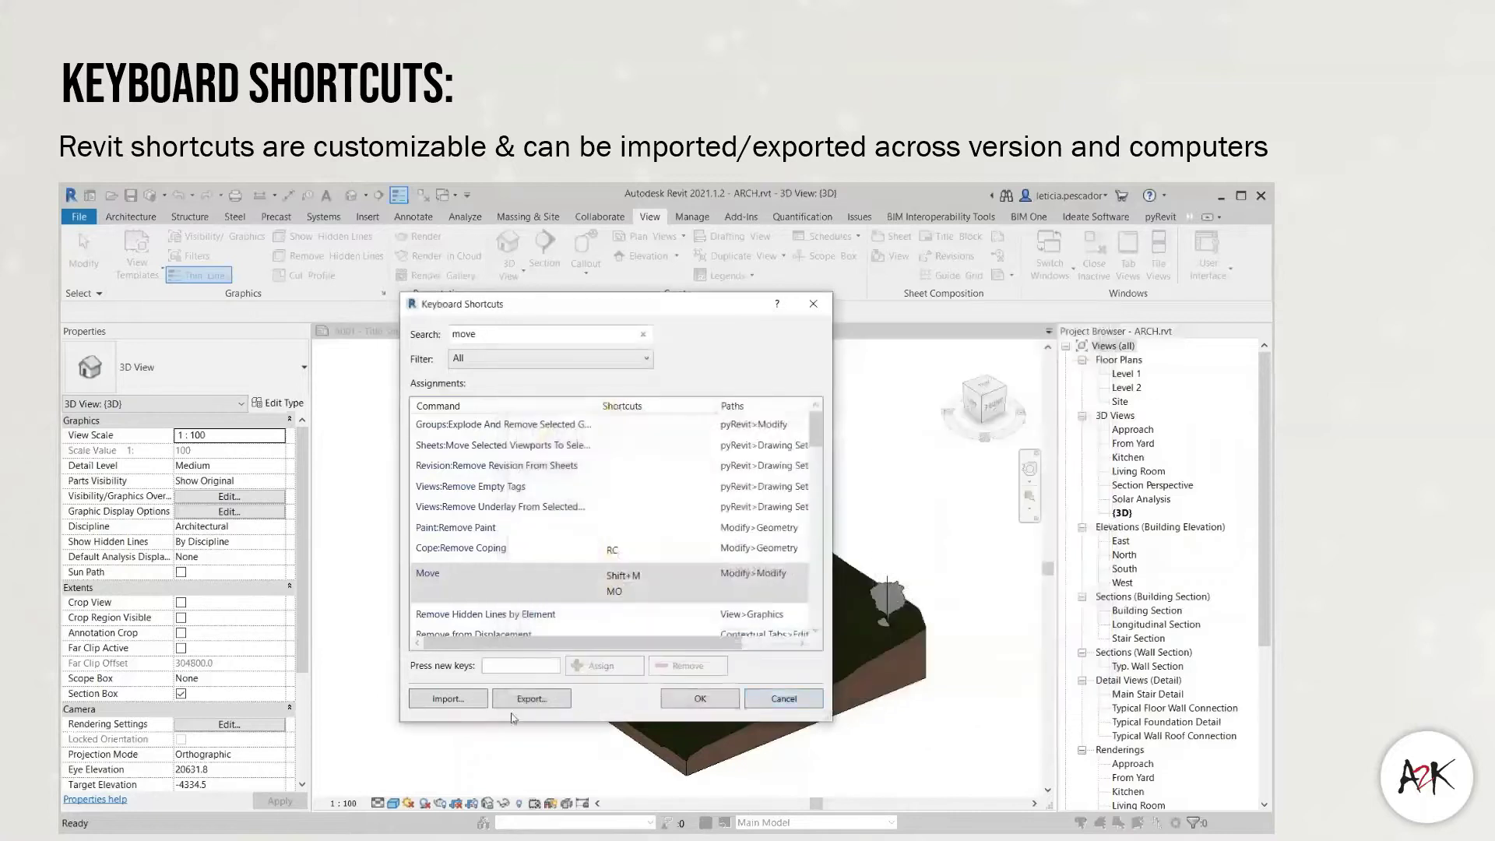
{"action": "left_click", "coordinate": [719, 697]}
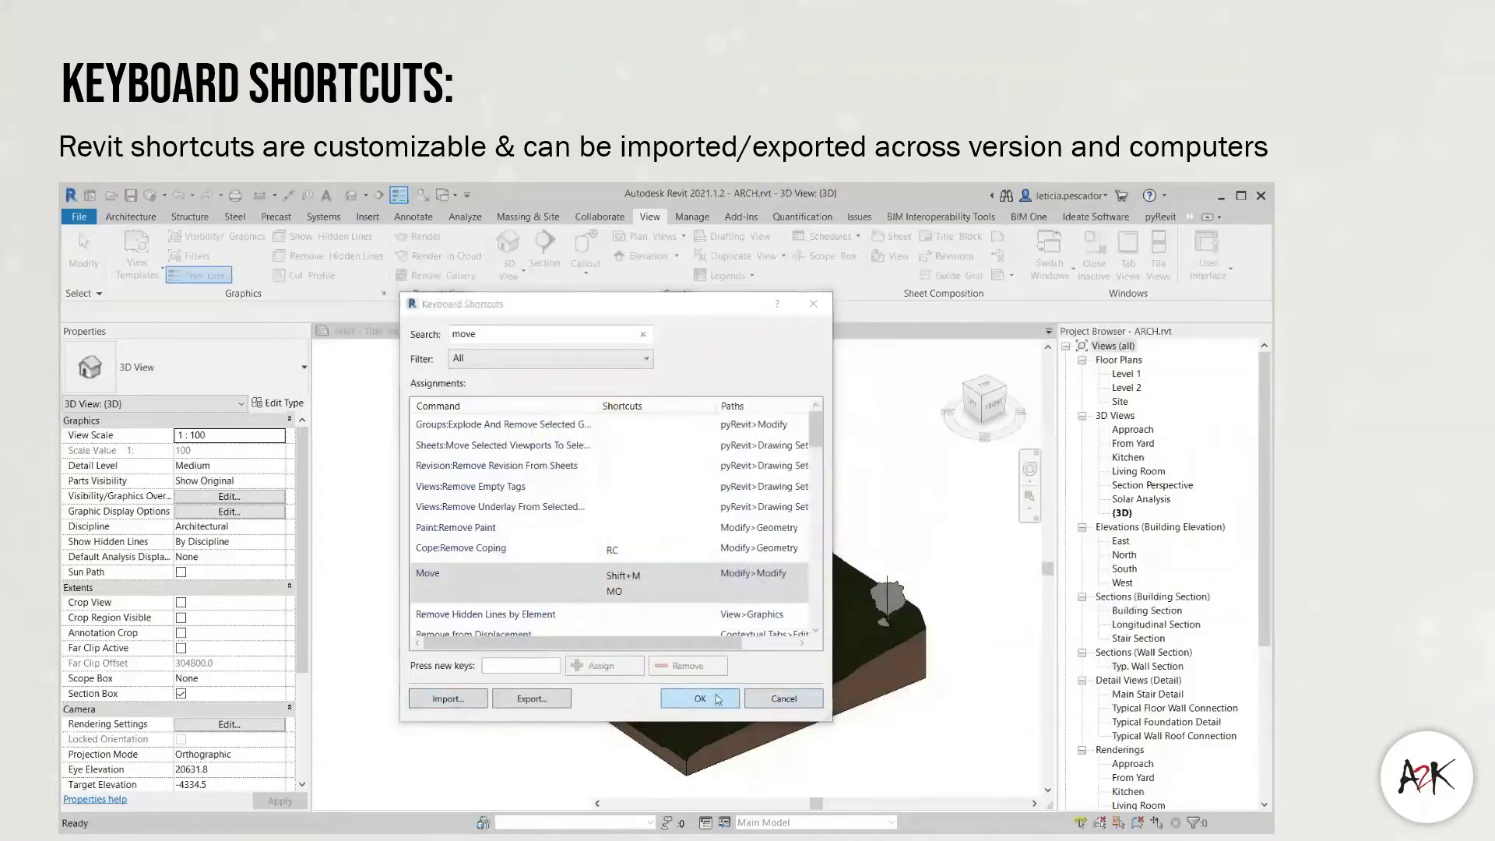
- Move the honey locust tree beside the house annex to the open ground in front of the house
{"action": "left_click", "coordinate": [765, 580]}
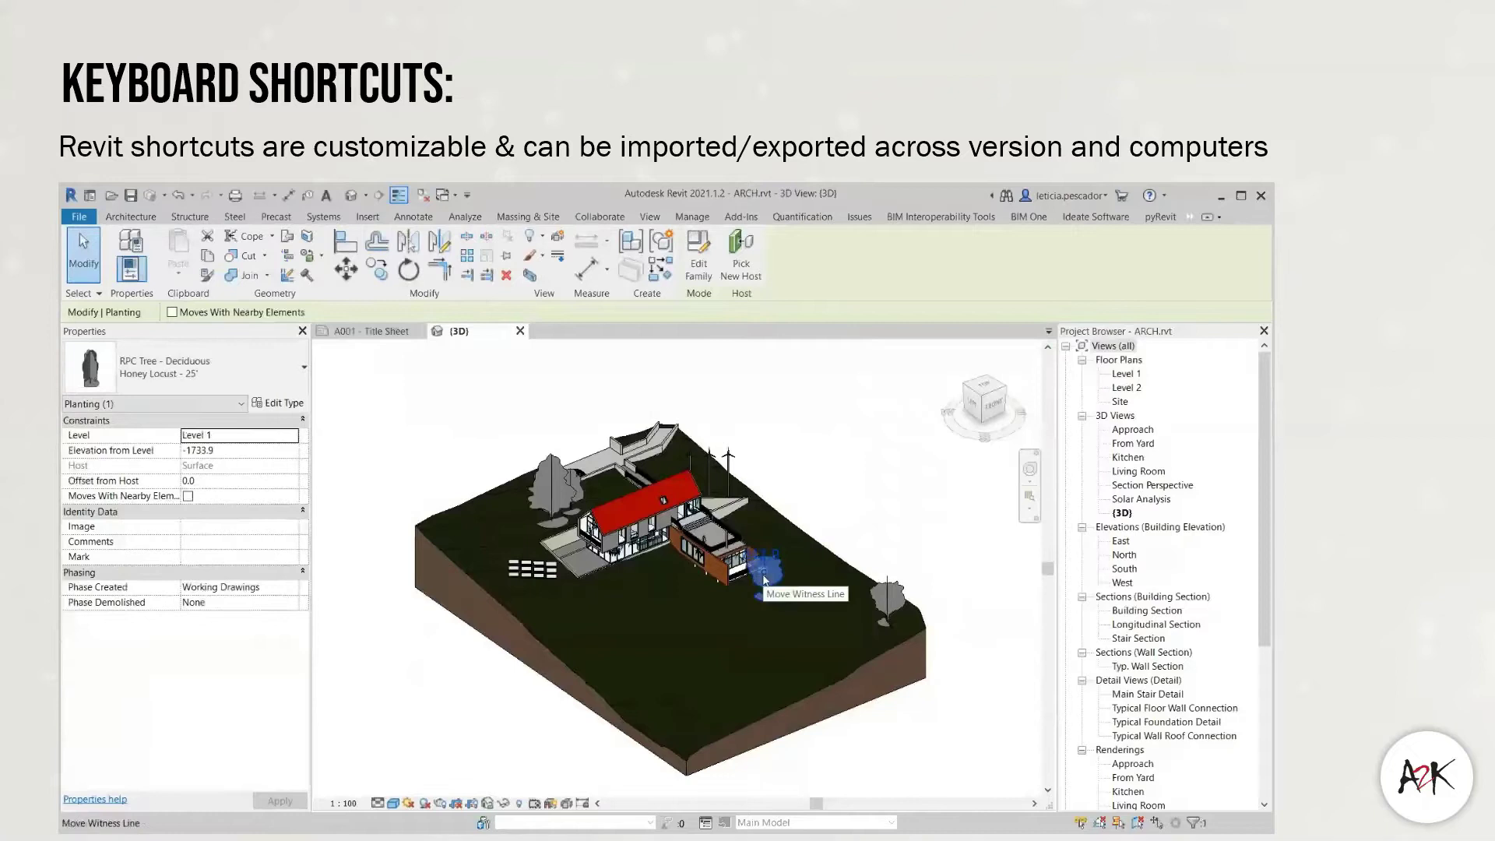
{"action": "key", "text": "m"}
{"action": "key", "text": "v"}
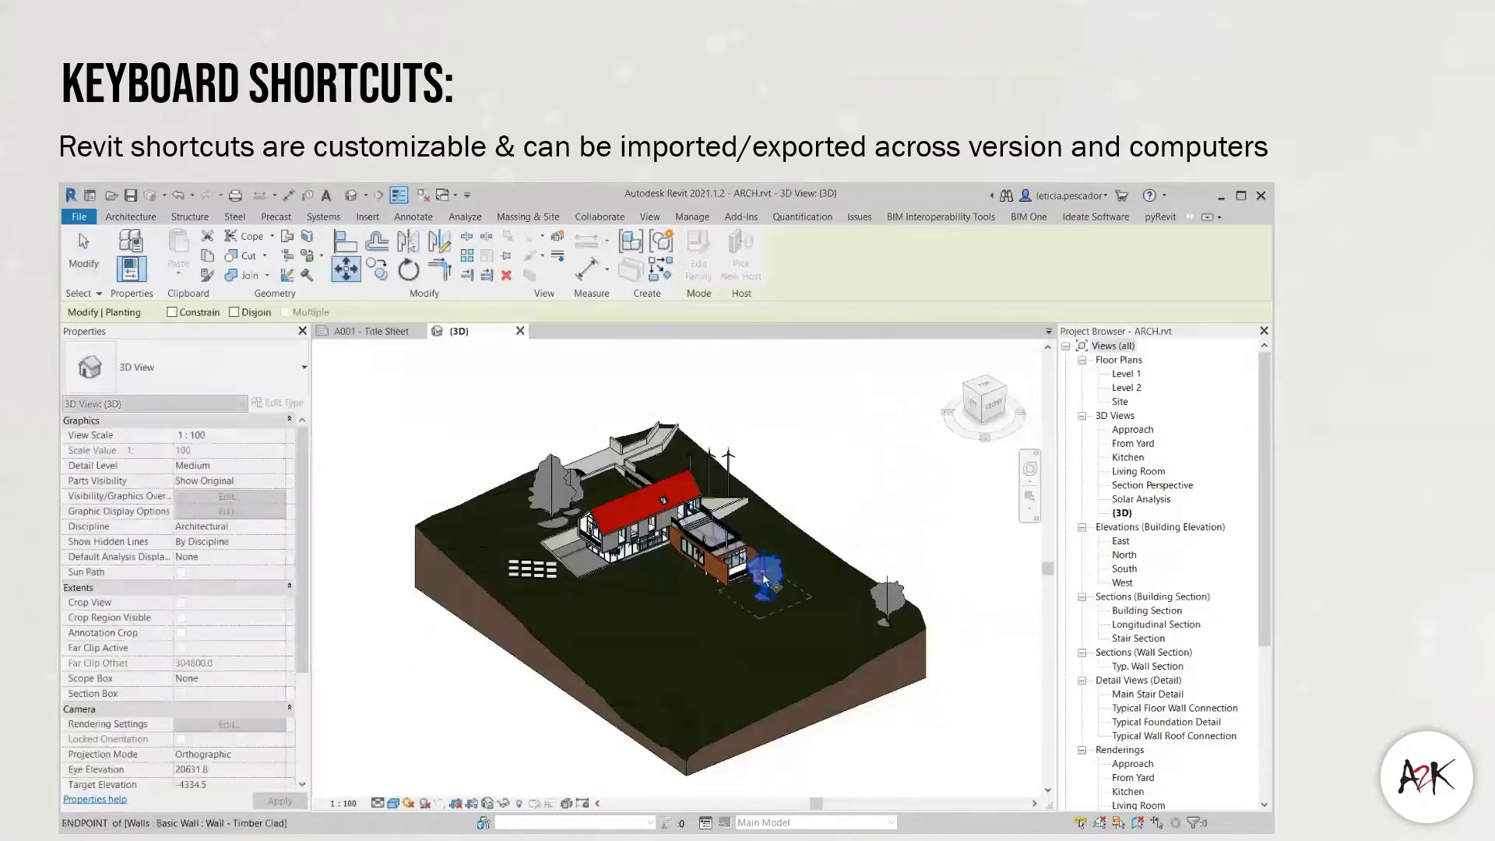
{"action": "left_click", "coordinate": [630, 634]}
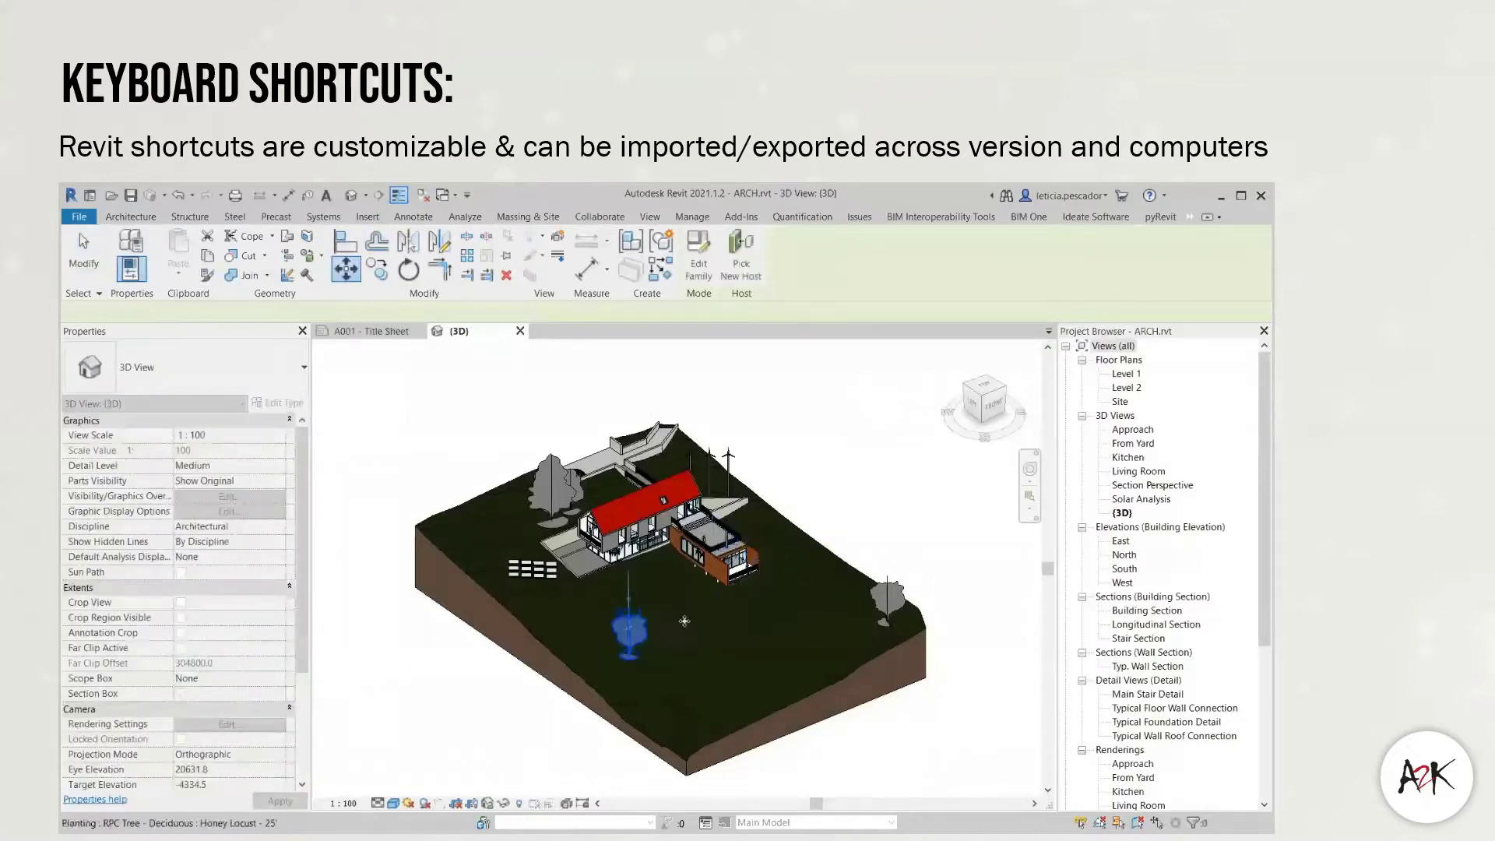
- Move the same tree a second time, a short distance across the front ground back toward the annex
{"action": "key", "text": "m"}
{"action": "key", "text": "v"}
{"action": "left_click", "coordinate": [638, 634]}
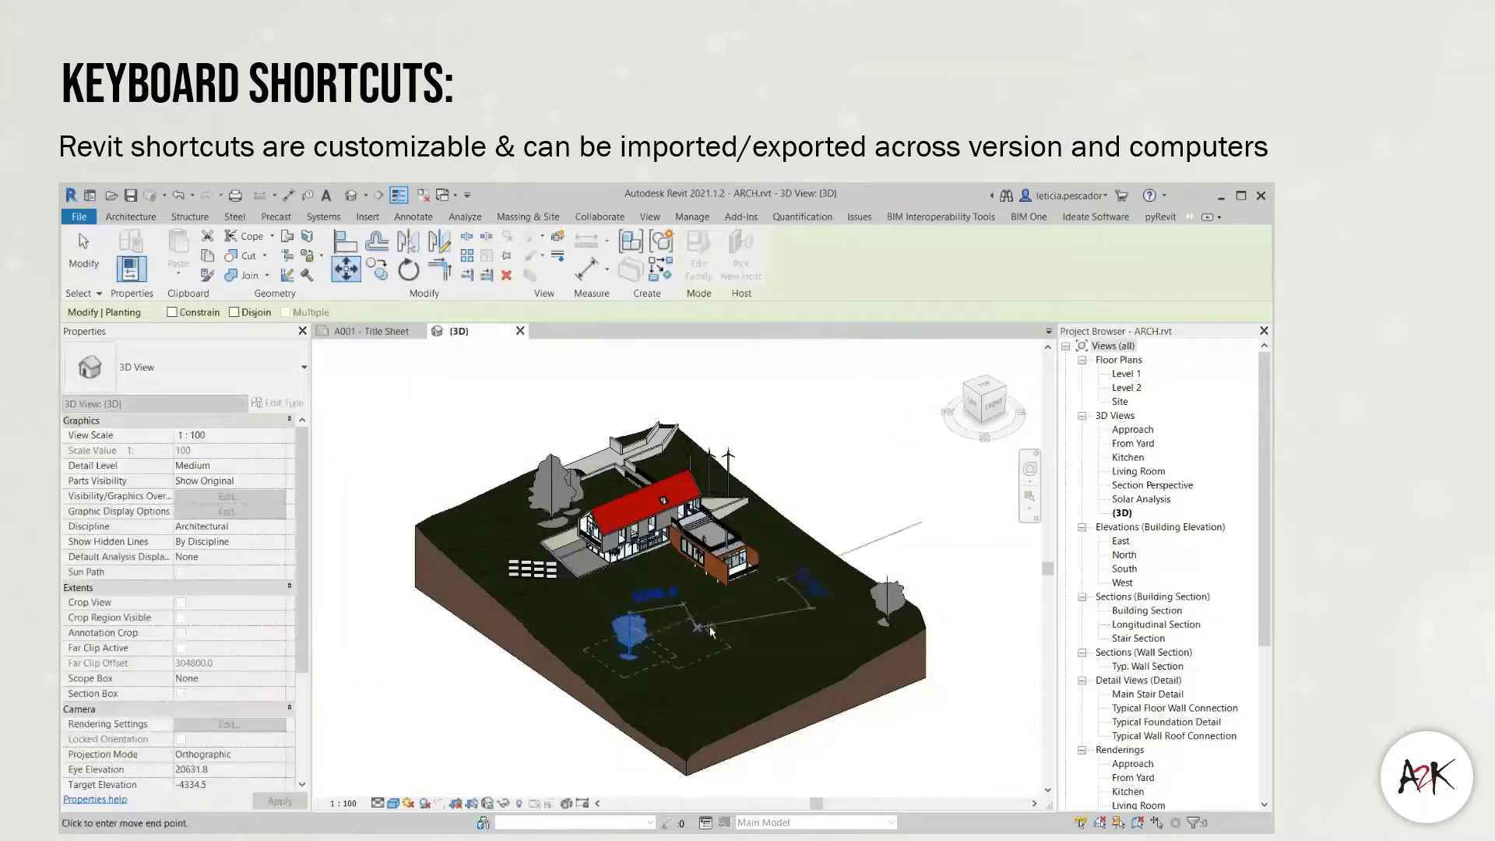
{"action": "left_click", "coordinate": [711, 627]}
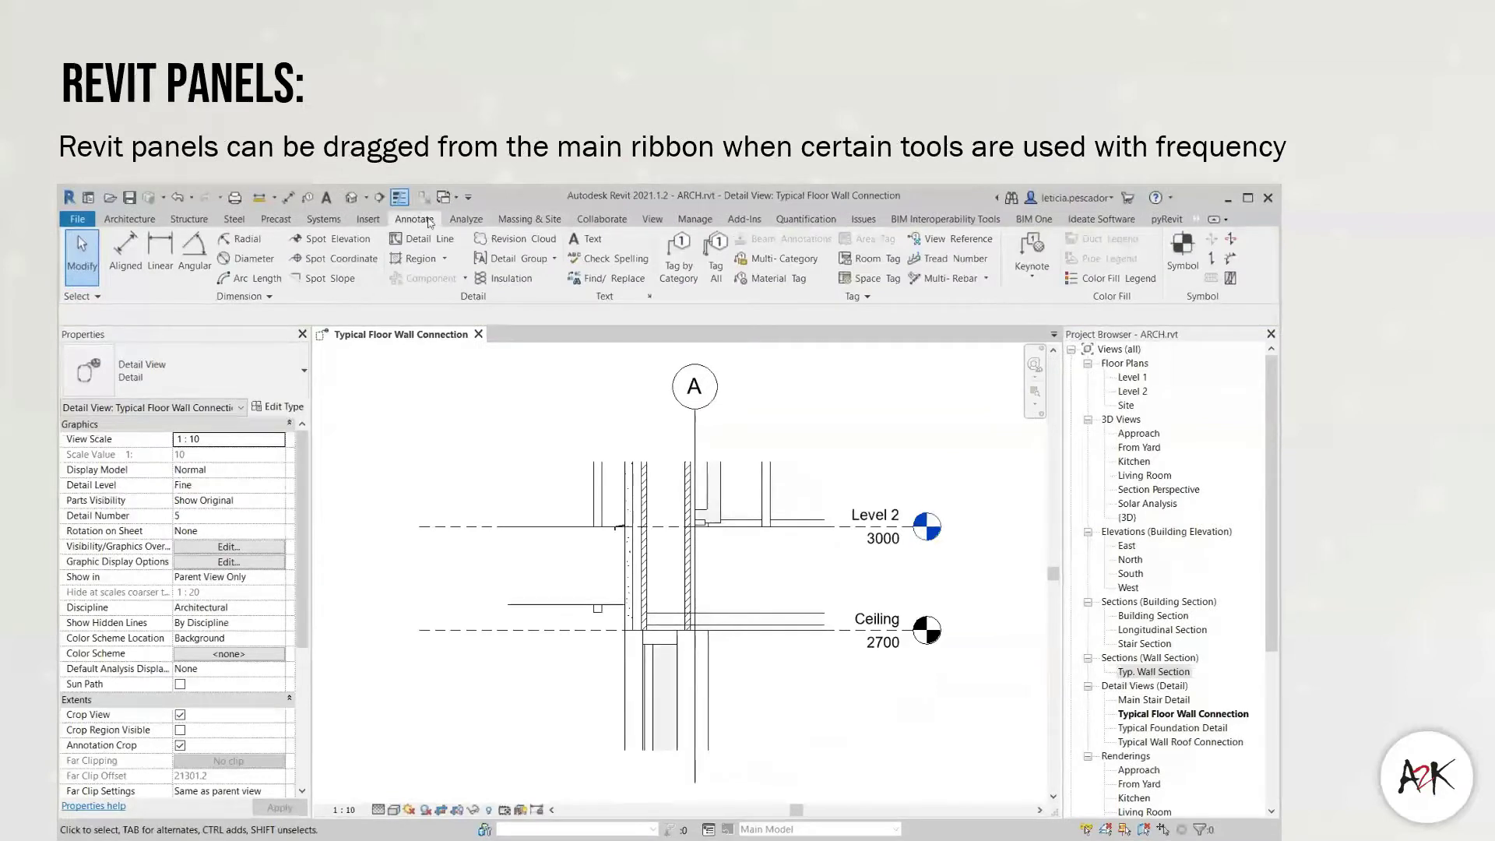
- Detach the Detail tools from the ribbon and draw 80 mm wide insulation about 560 mm long up the wall cavity from the ceiling level
{"action": "mouse_move", "coordinate": [468, 300]}
{"action": "left_mouse_down"}
{"action": "mouse_move", "coordinate": [413, 315]}
{"action": "mouse_move", "coordinate": [410, 441]}
{"action": "left_mouse_up"}
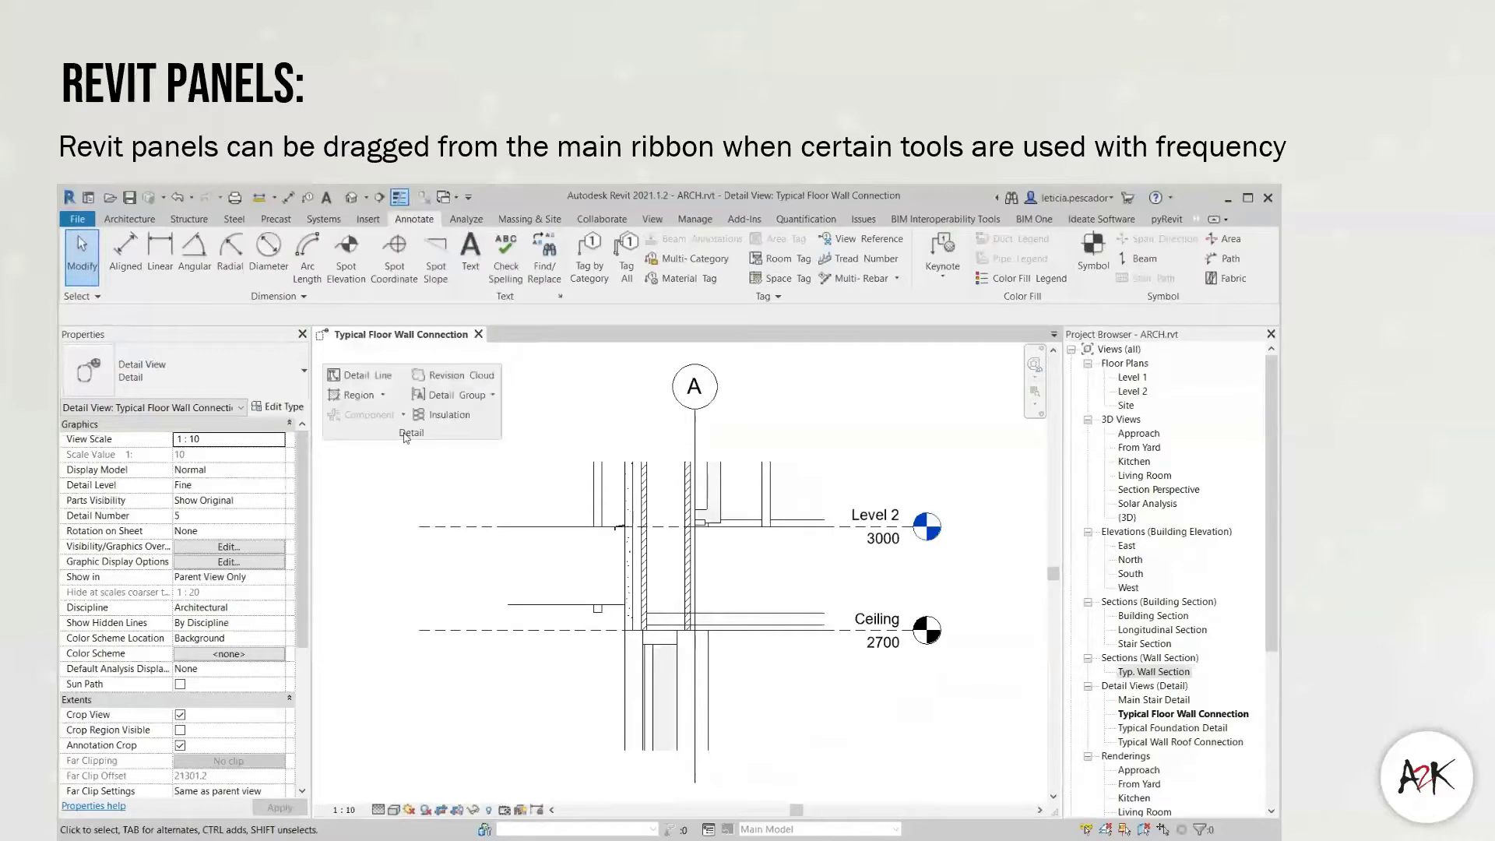
{"action": "left_click", "coordinate": [428, 415]}
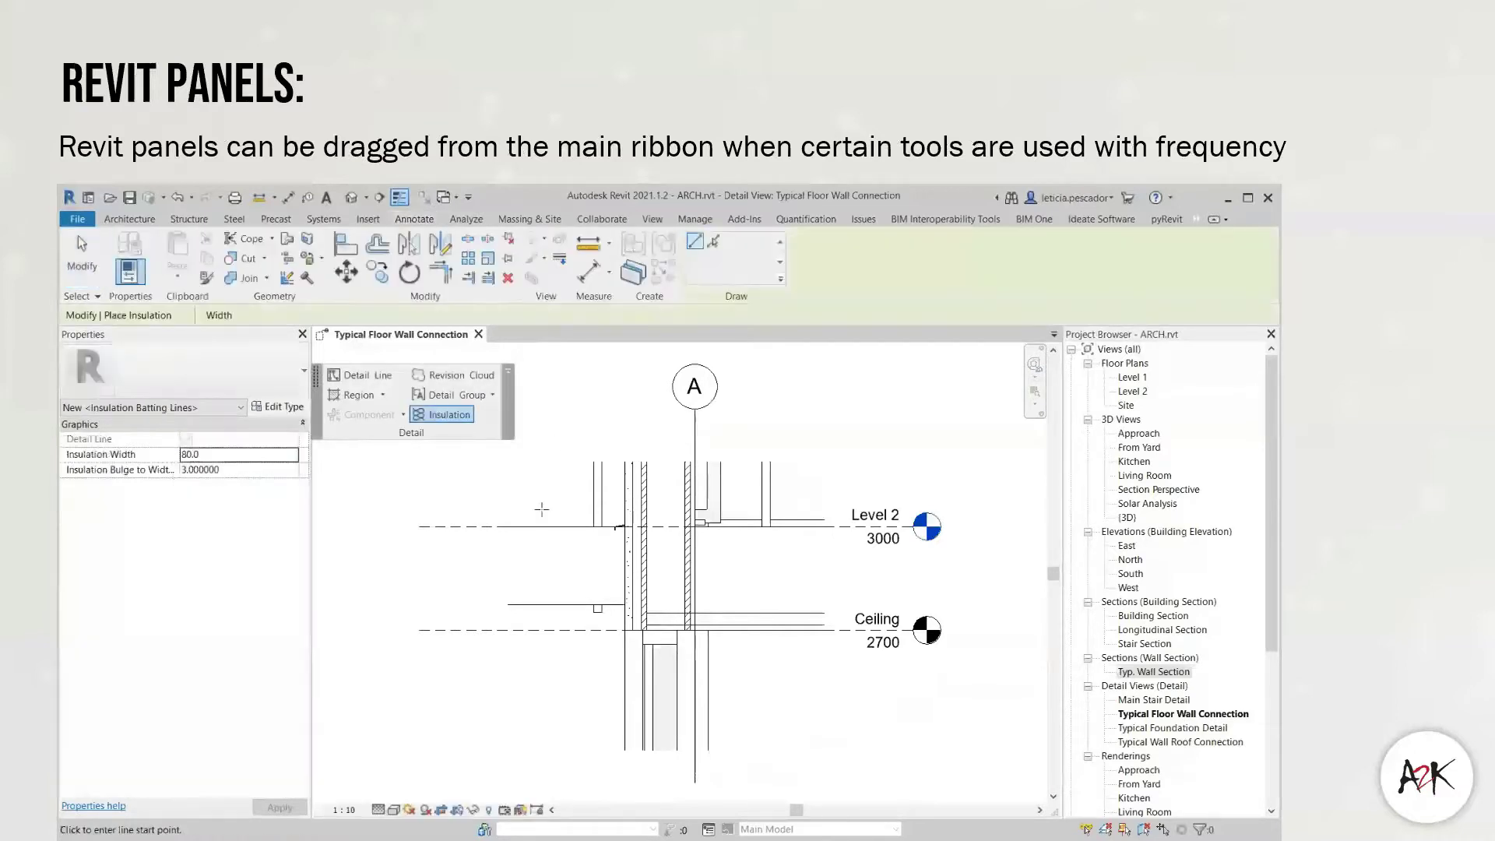
{"action": "left_click", "coordinate": [666, 626]}
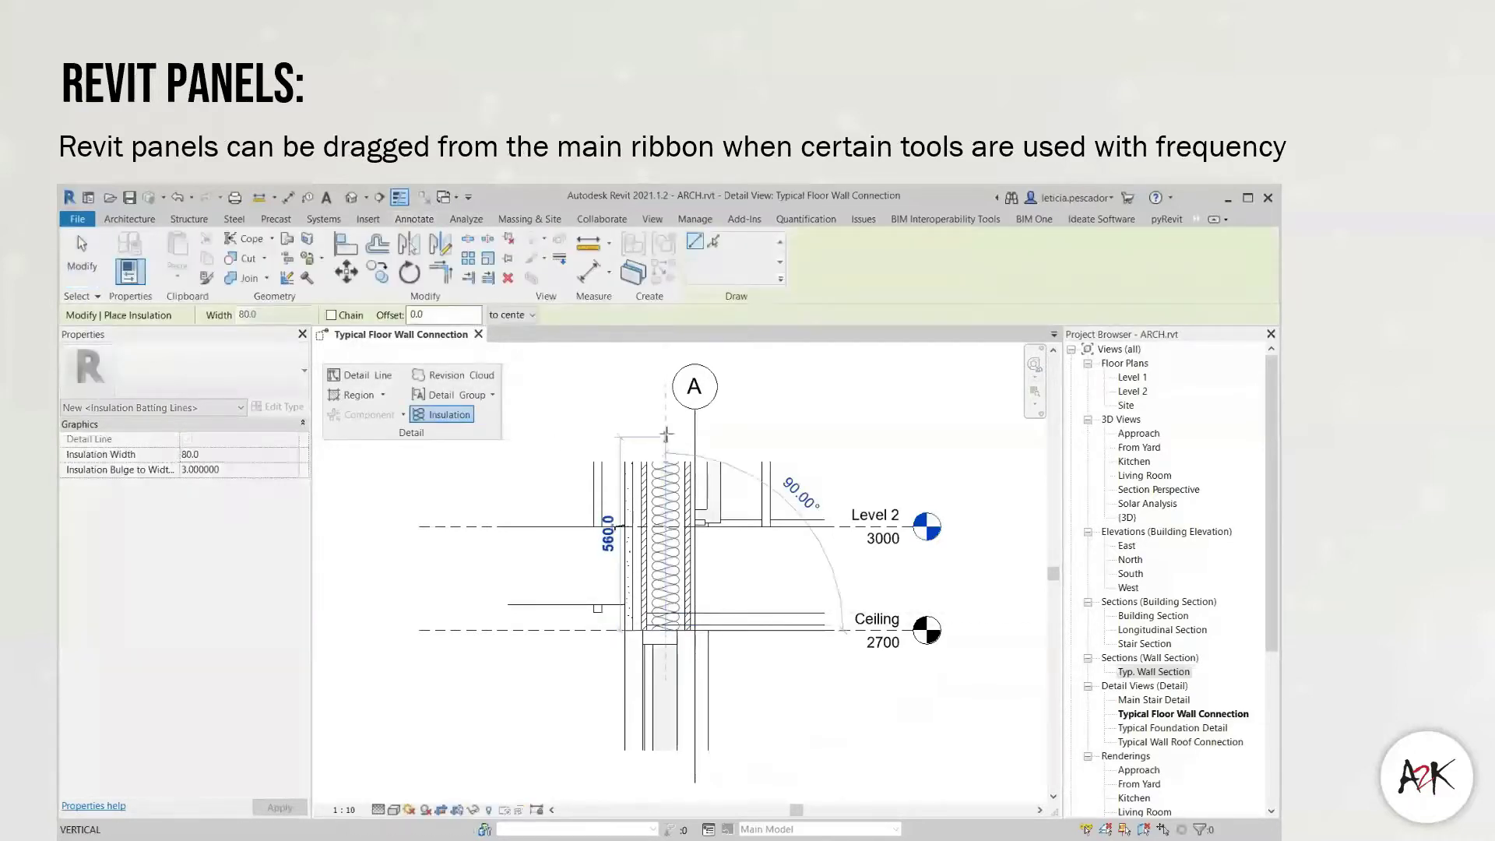
{"action": "left_click", "coordinate": [666, 463]}
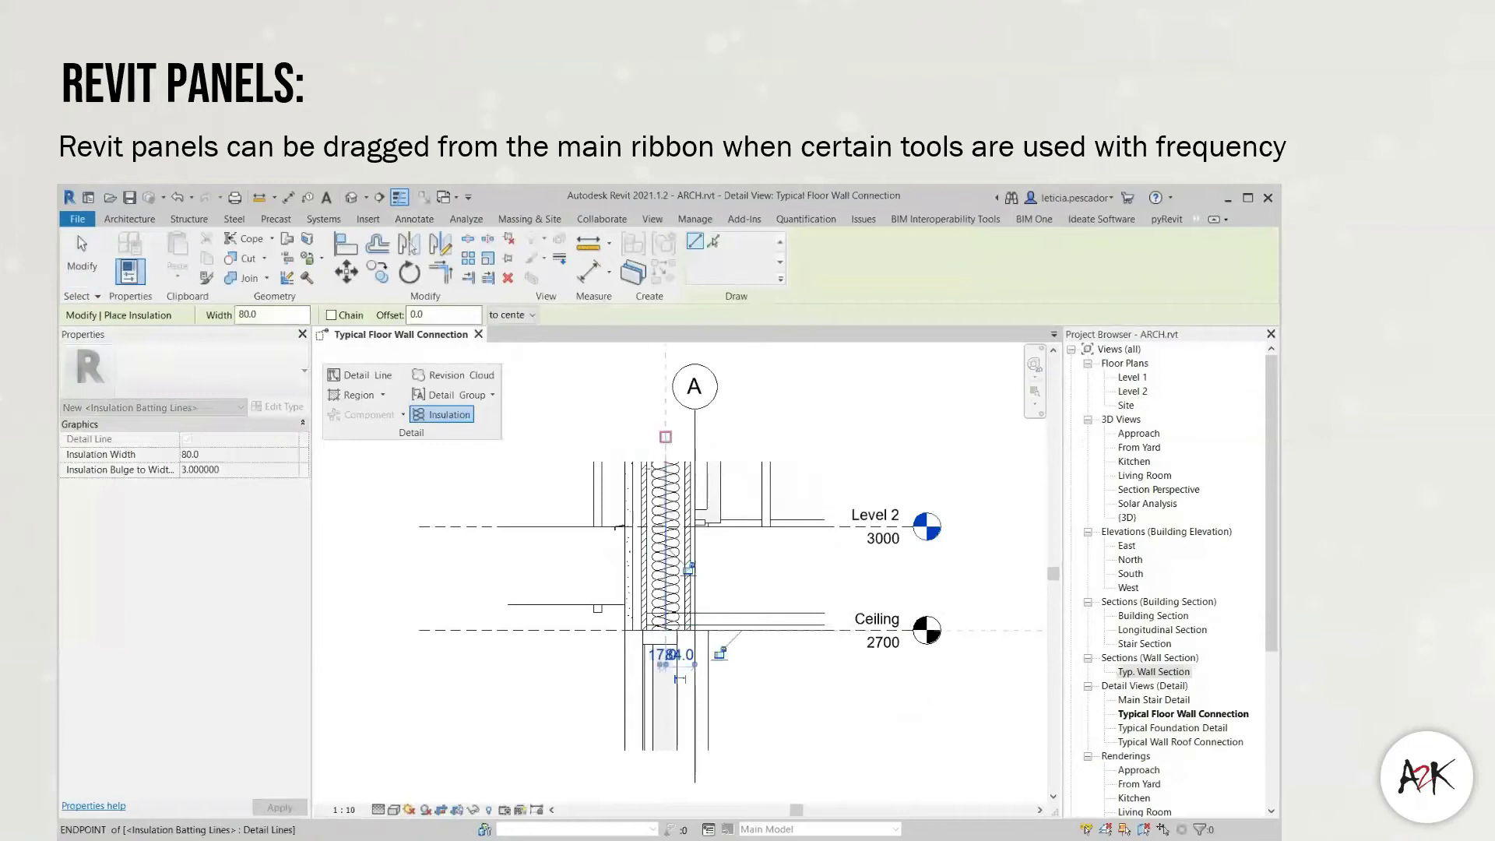
- Draw a horizontal detail line in the <Hidden> style between the two ceiling lines, from the wall face to their outer end
{"action": "left_click", "coordinate": [130, 219]}
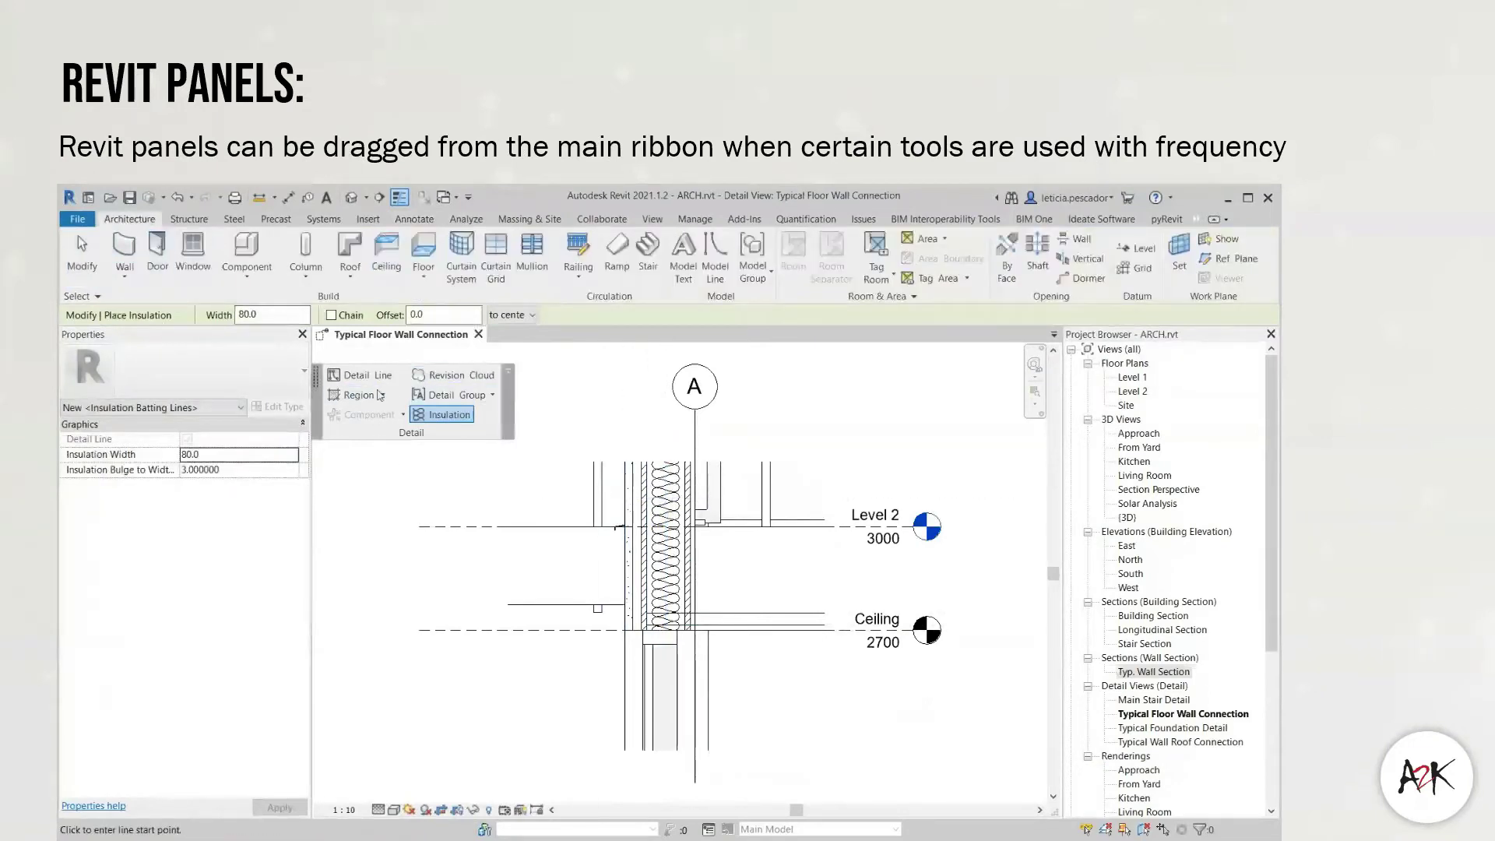
{"action": "left_click", "coordinate": [361, 375]}
{"action": "scroll", "coordinate": [827, 523], "scroll_direction": "up", "scroll_amount": 3}
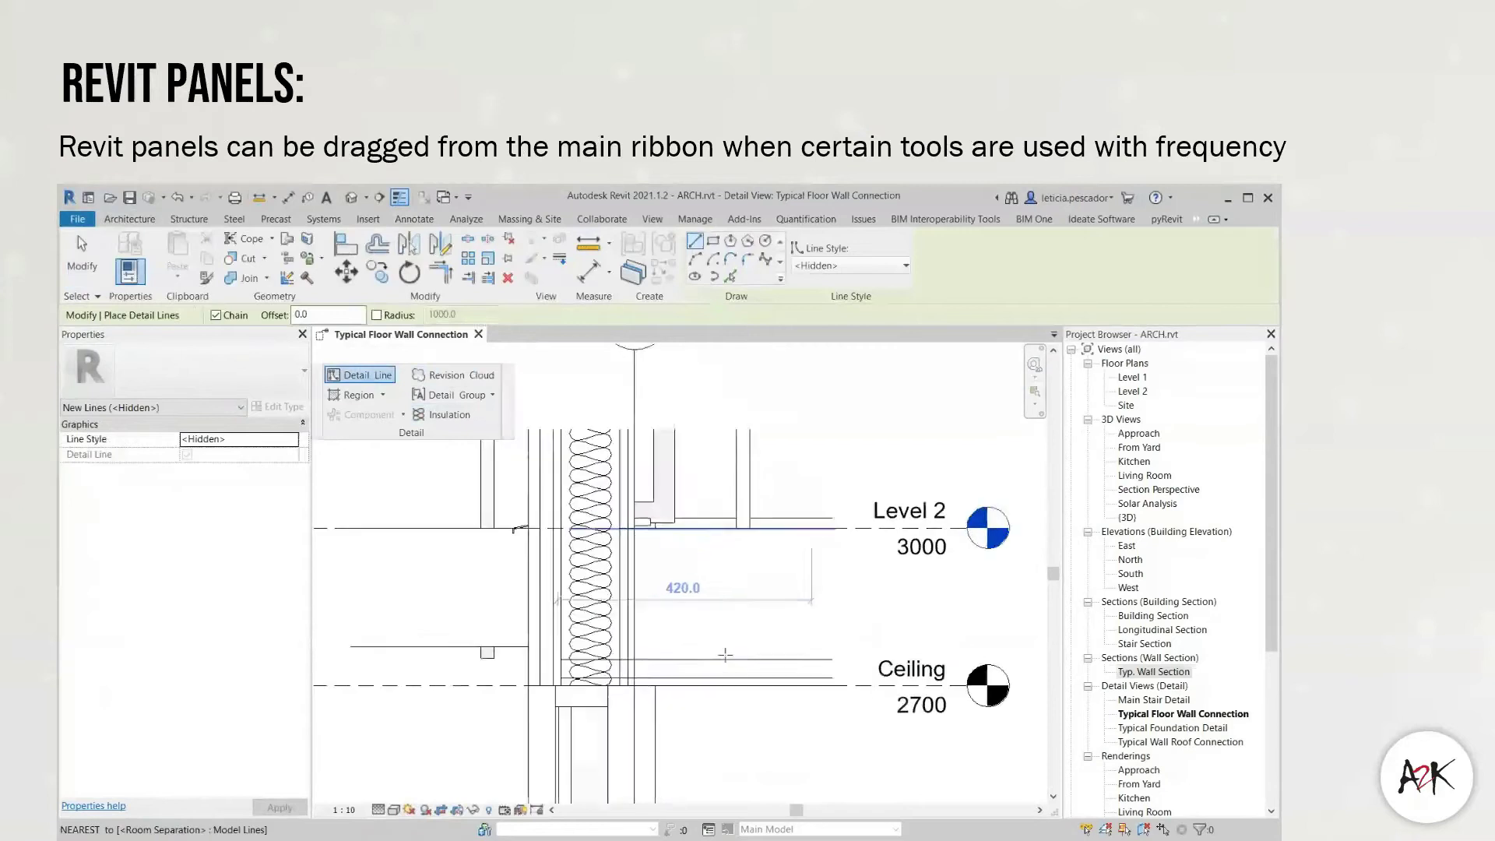
{"action": "left_click", "coordinate": [611, 689]}
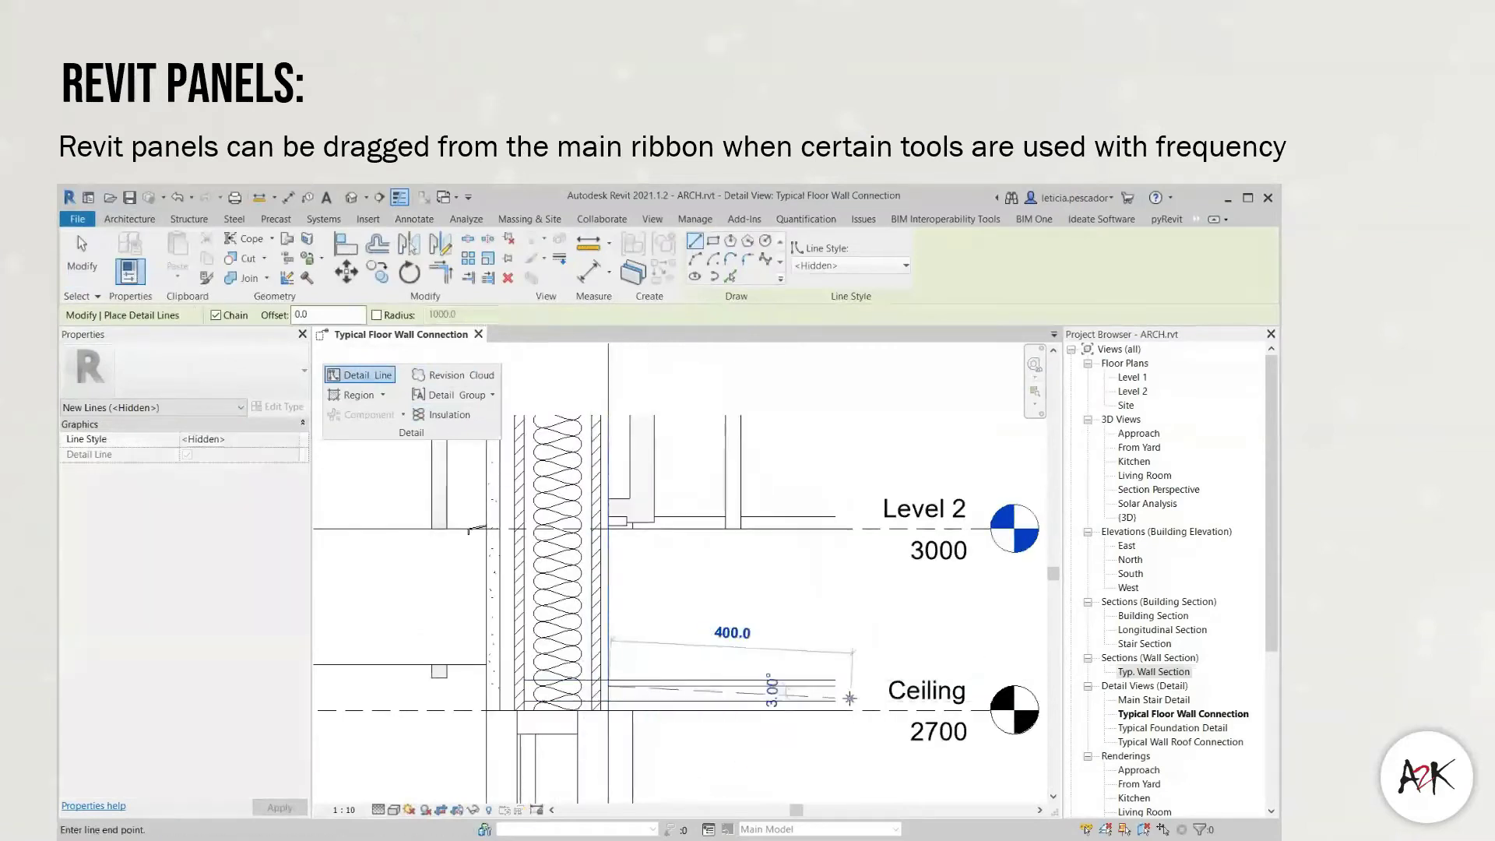
{"action": "left_click", "coordinate": [835, 689]}
{"action": "key", "text": "Escape"}
{"action": "scroll", "coordinate": [818, 585], "scroll_direction": "down", "scroll_amount": 3}
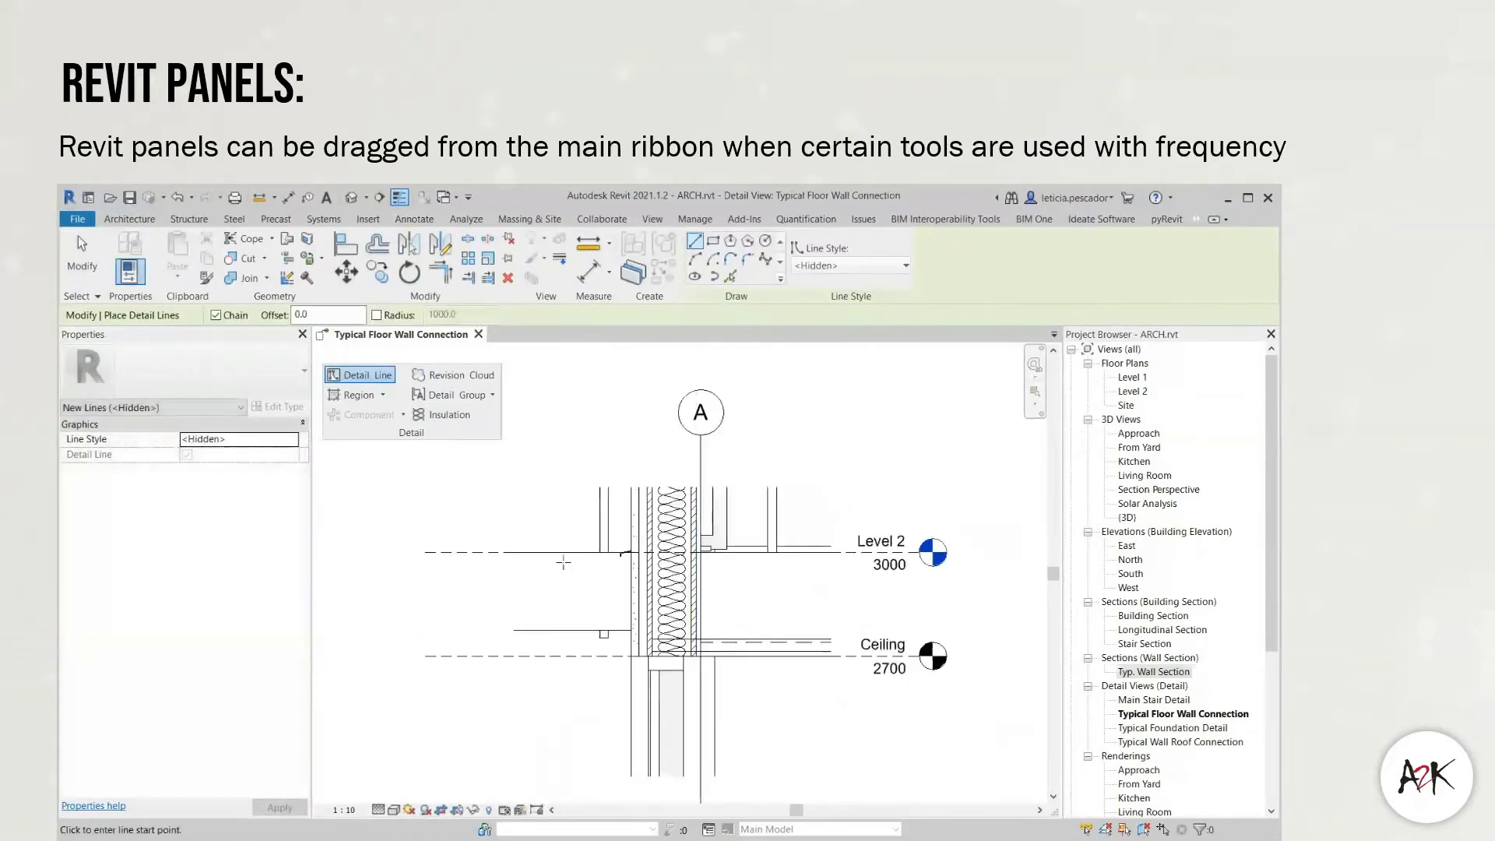
{"action": "middle_click_drag", "start_coordinate": [548, 583], "coordinate": [541, 557]}
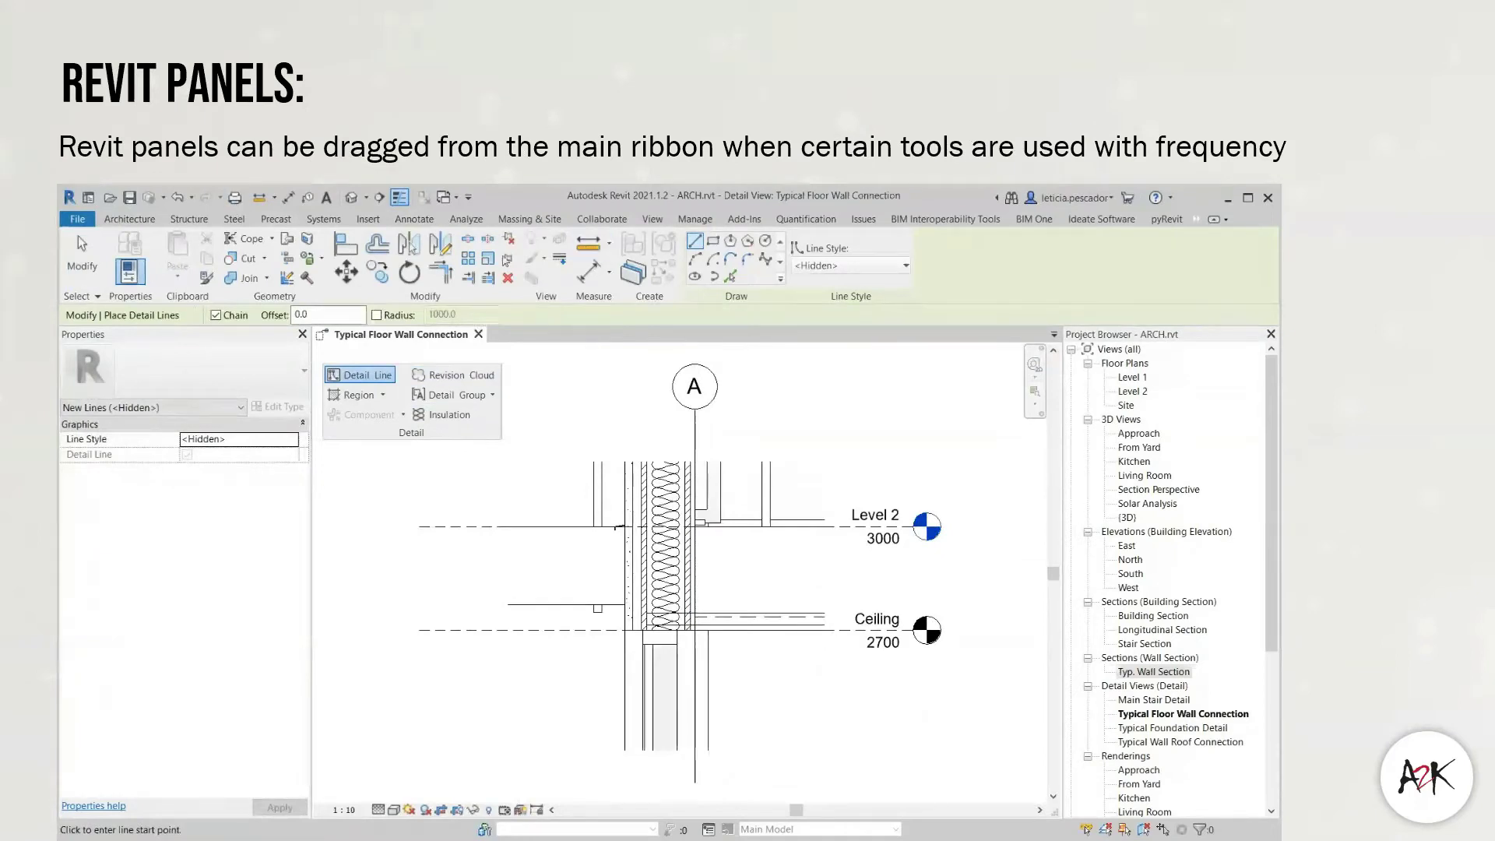
{"action": "key", "text": "Escape"}
- Return the floating Detail tools to their place in the ribbon
{"action": "left_click", "coordinate": [682, 222]}
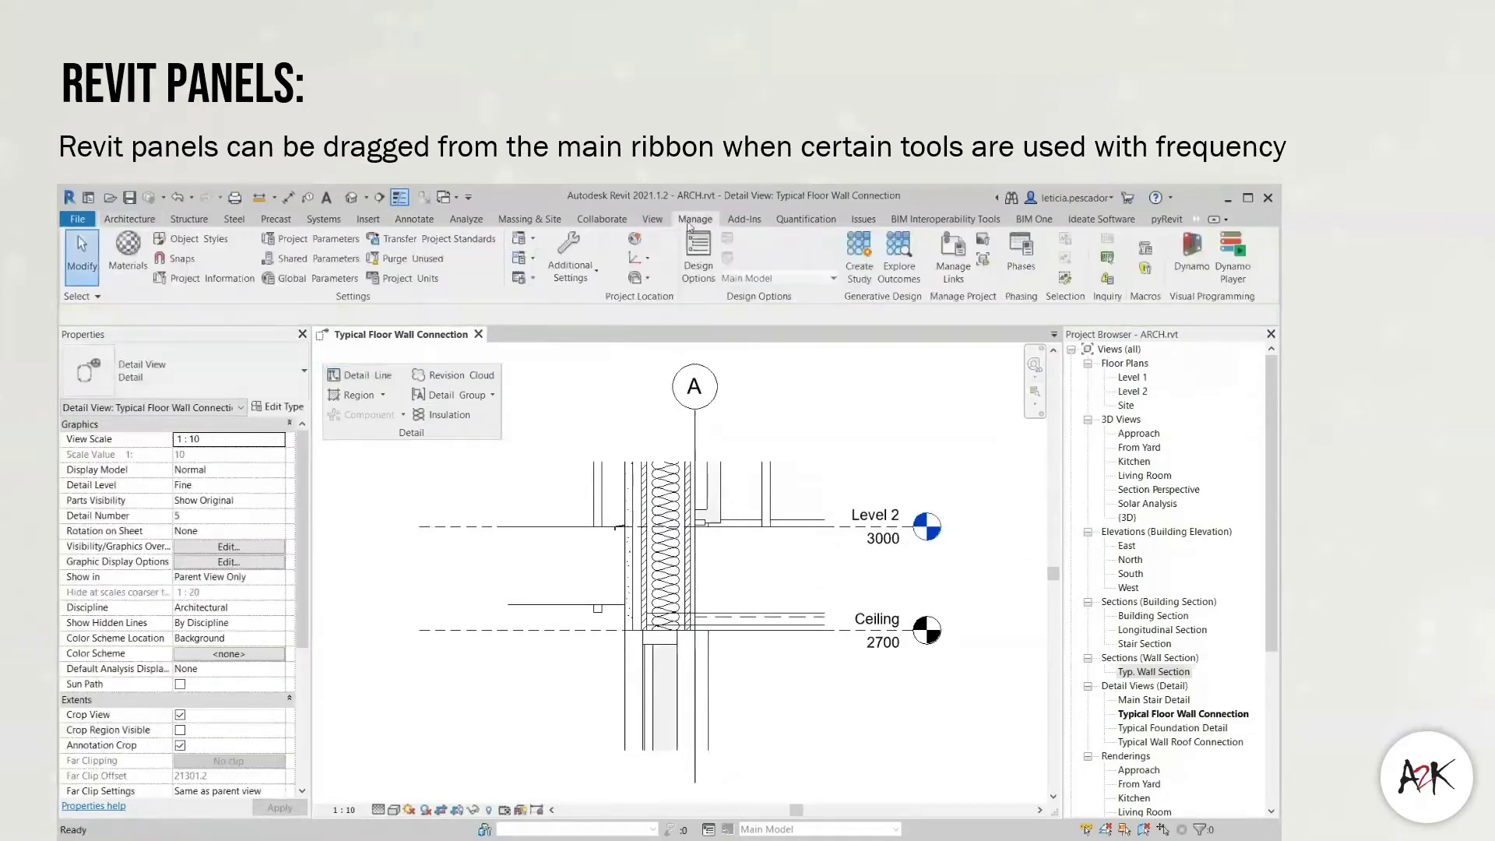
{"action": "mouse_move", "coordinate": [440, 439]}
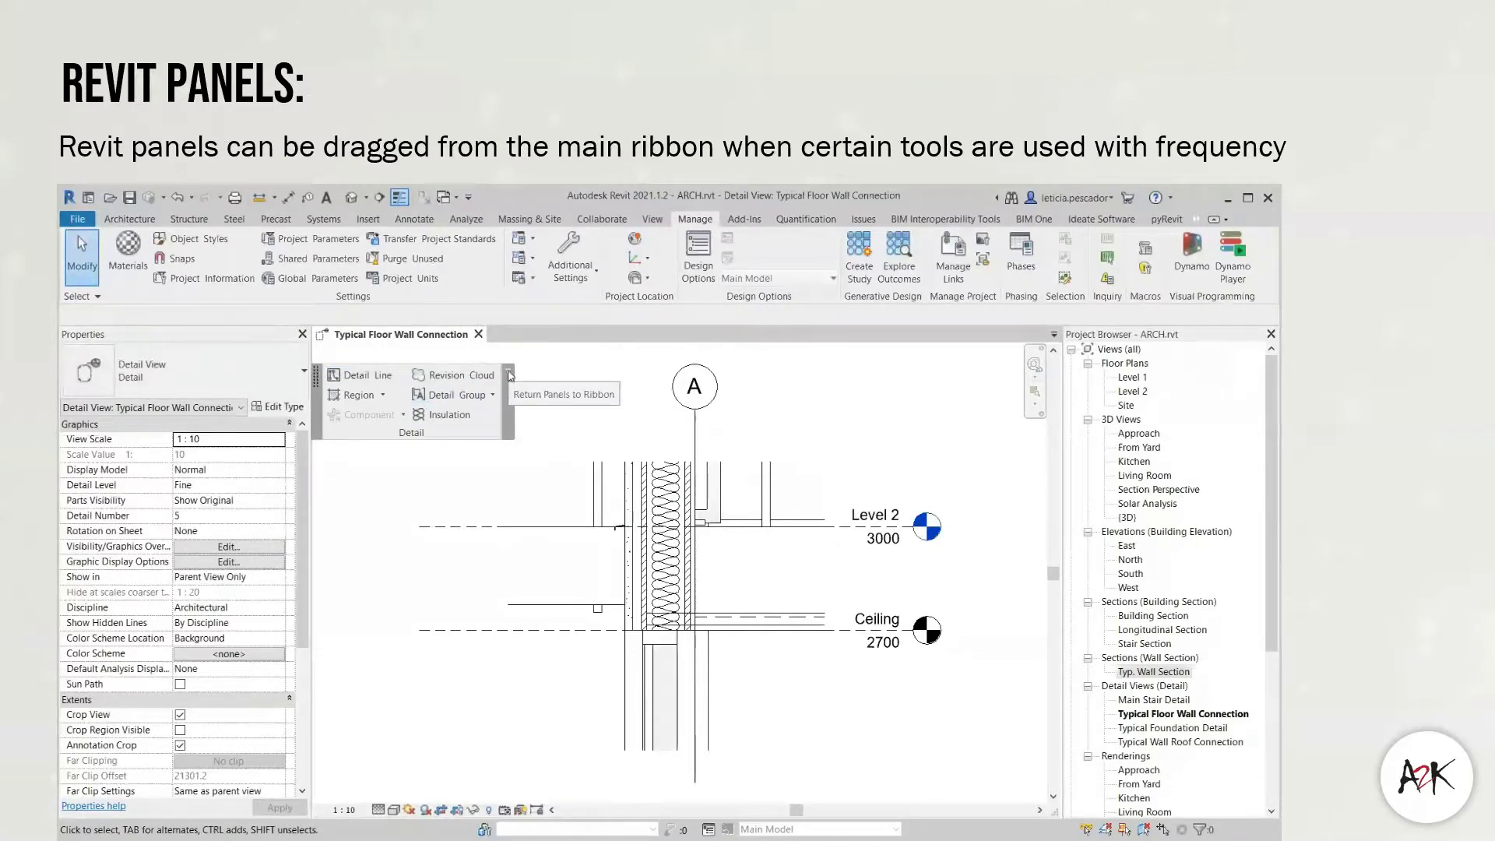
{"action": "left_click", "coordinate": [508, 376]}
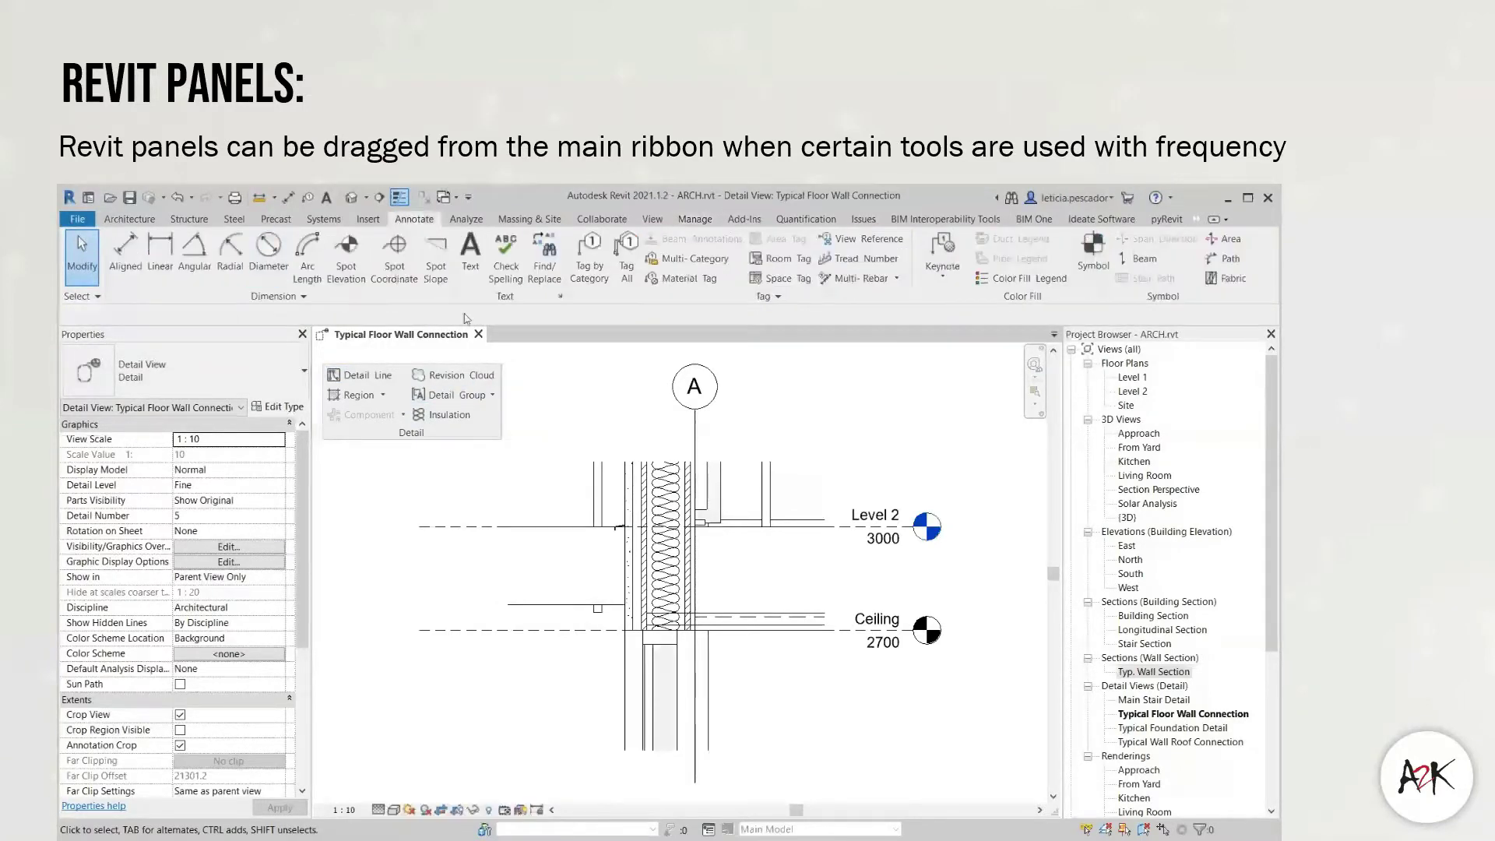
{"action": "left_click", "coordinate": [507, 373]}
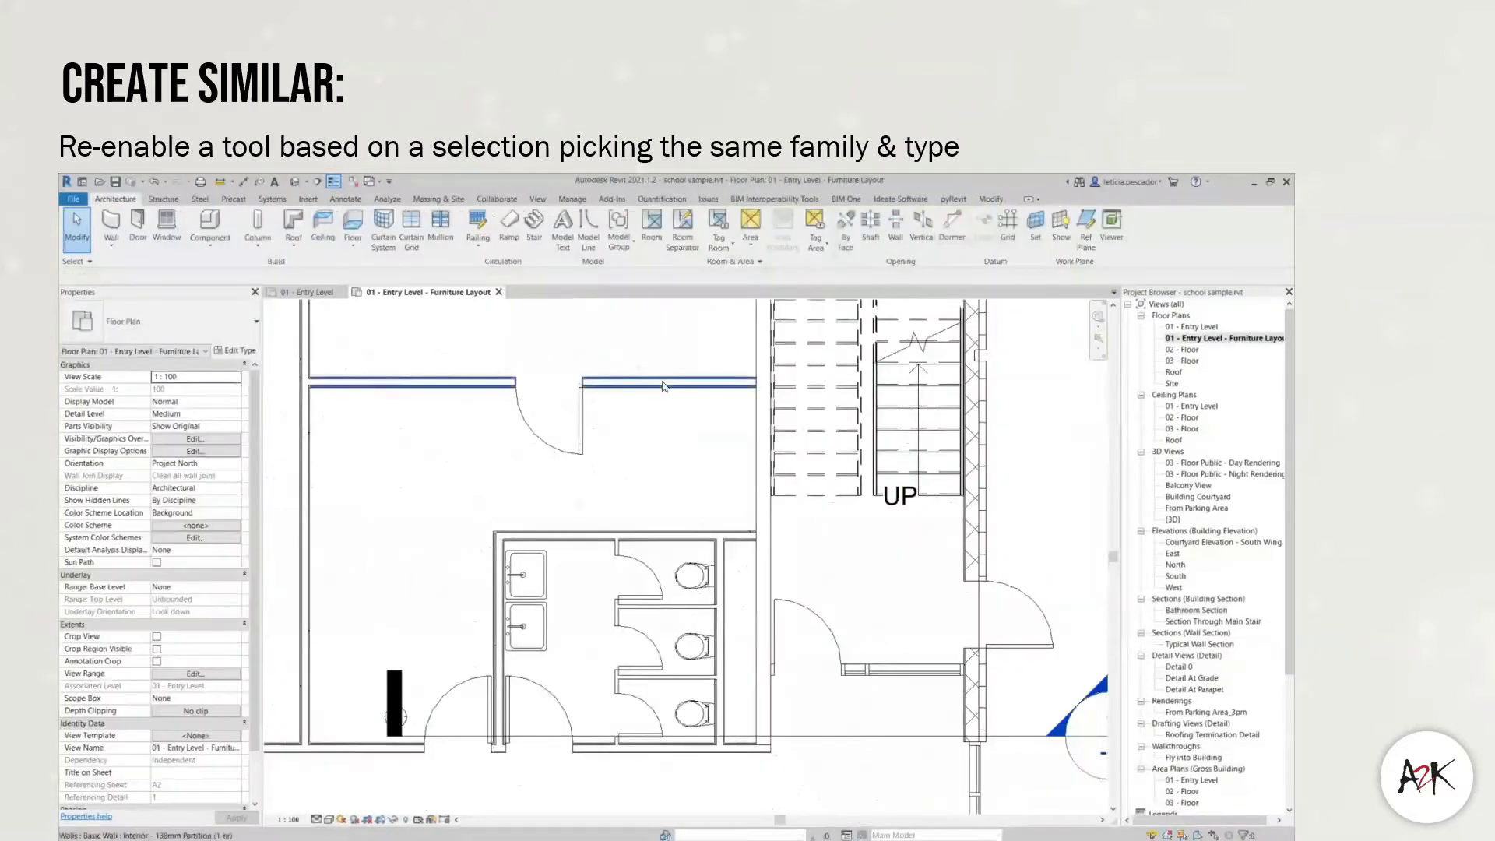
- Use Create Similar on the Interior - 138mm Partition wall to draw a perpendicular wall from beside its door to the bathroom wall
{"action": "left_click", "coordinate": [663, 386]}
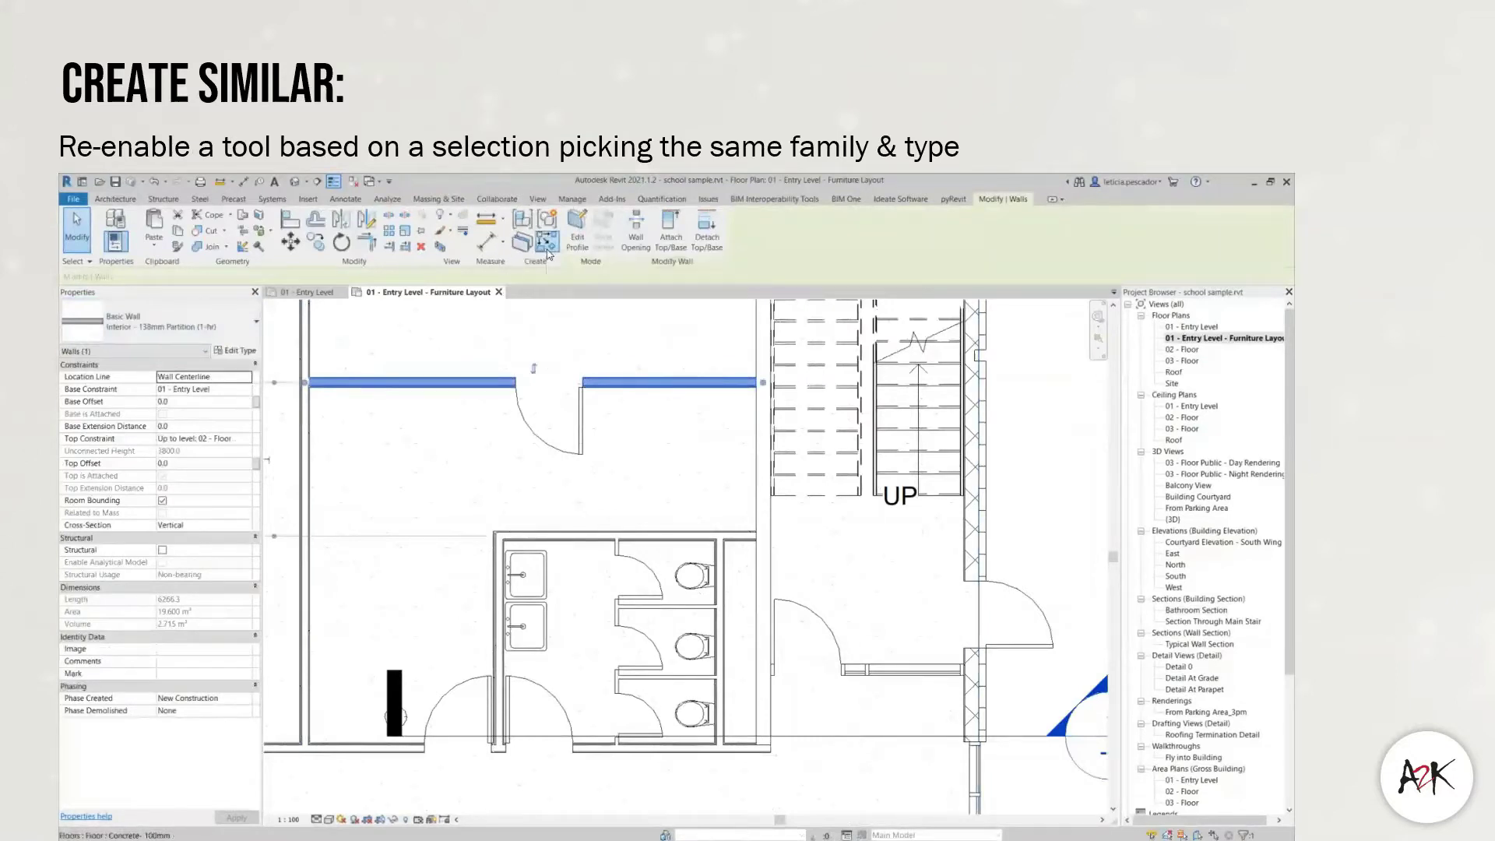
{"action": "left_click", "coordinate": [547, 246]}
{"action": "left_click", "coordinate": [591, 387]}
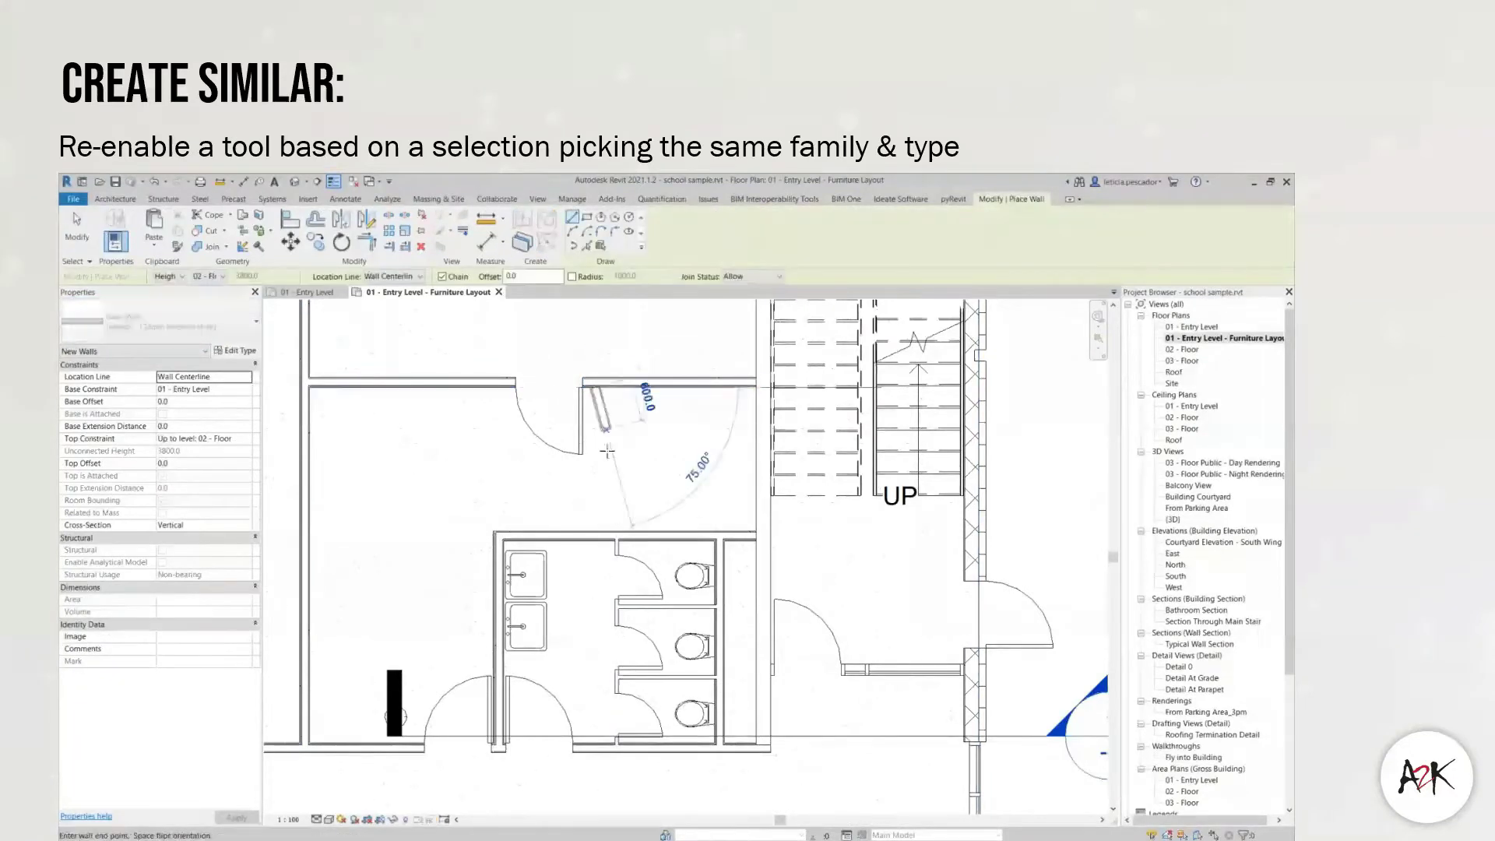
{"action": "left_click", "coordinate": [593, 534]}
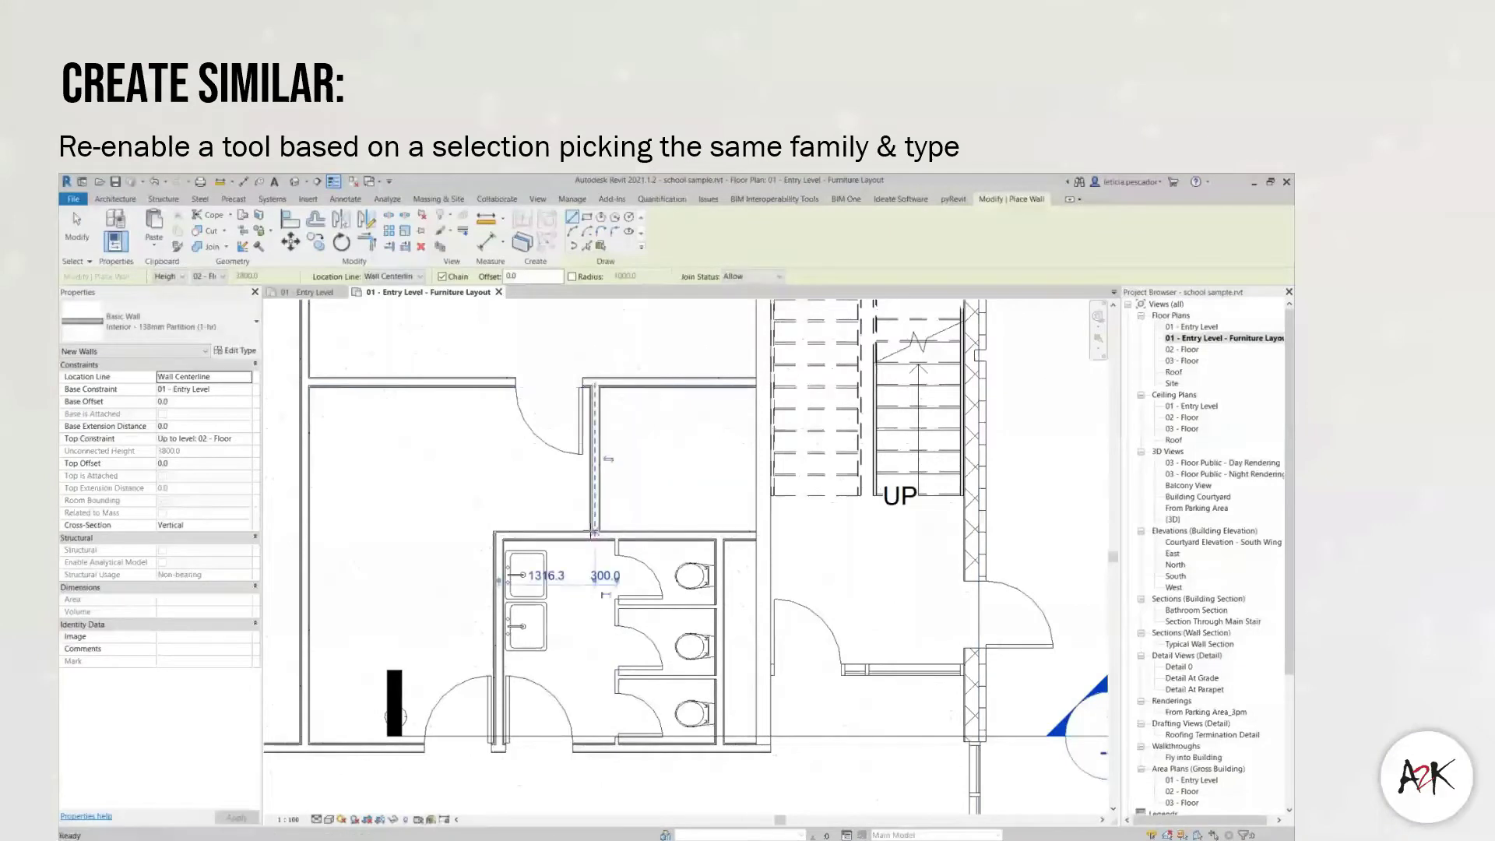
{"action": "key", "text": "Escape"}
{"action": "key", "text": "Escape"}
- Use Create Similar on the M_Single-Flush 0915 x 2134mm door to place a matching door in the new partition wall
{"action": "left_click", "coordinate": [584, 451]}
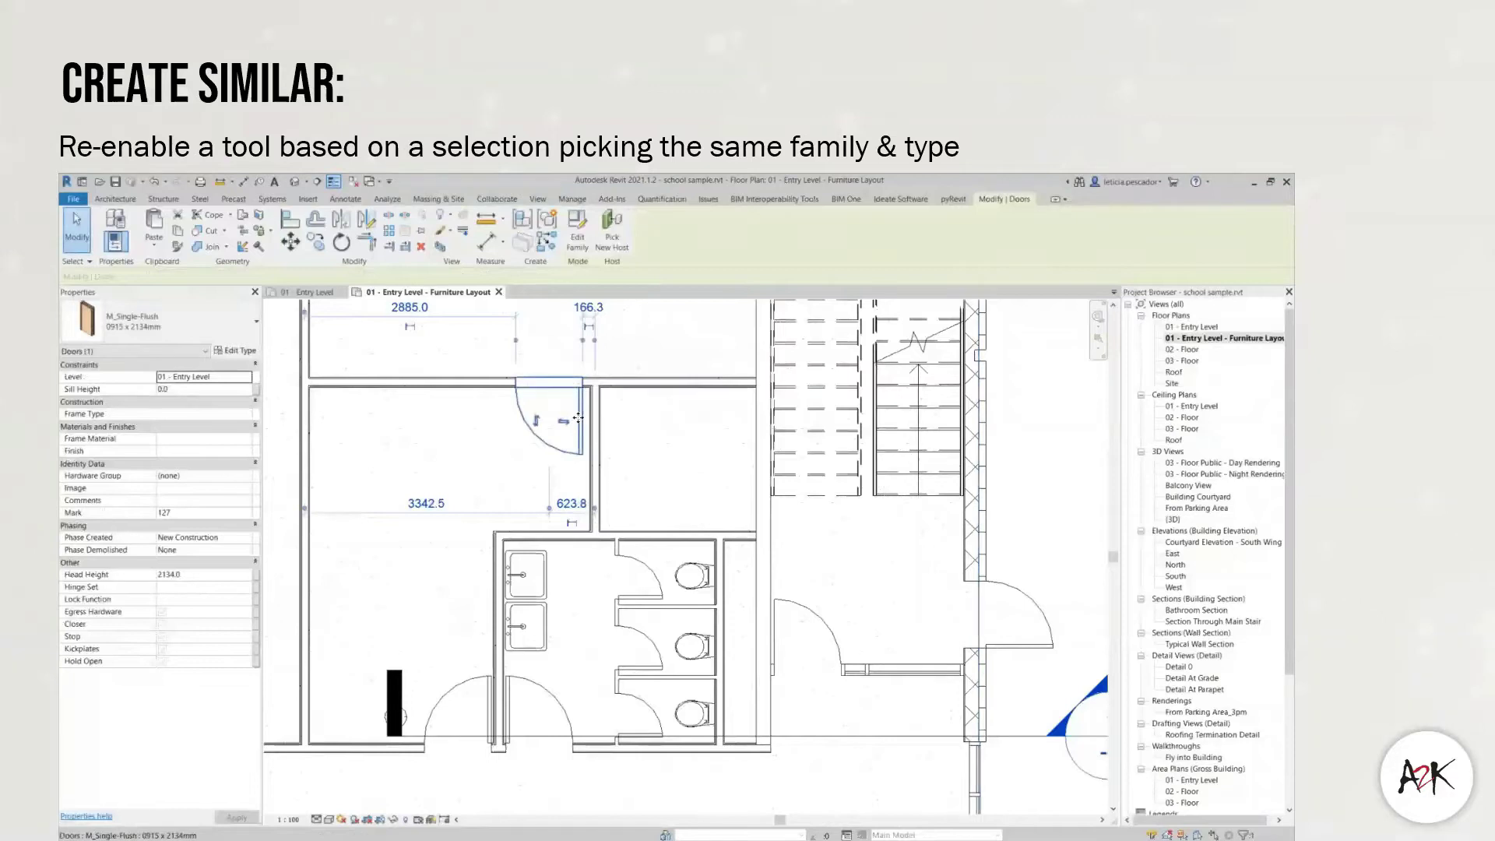
{"action": "right_click", "coordinate": [578, 418]}
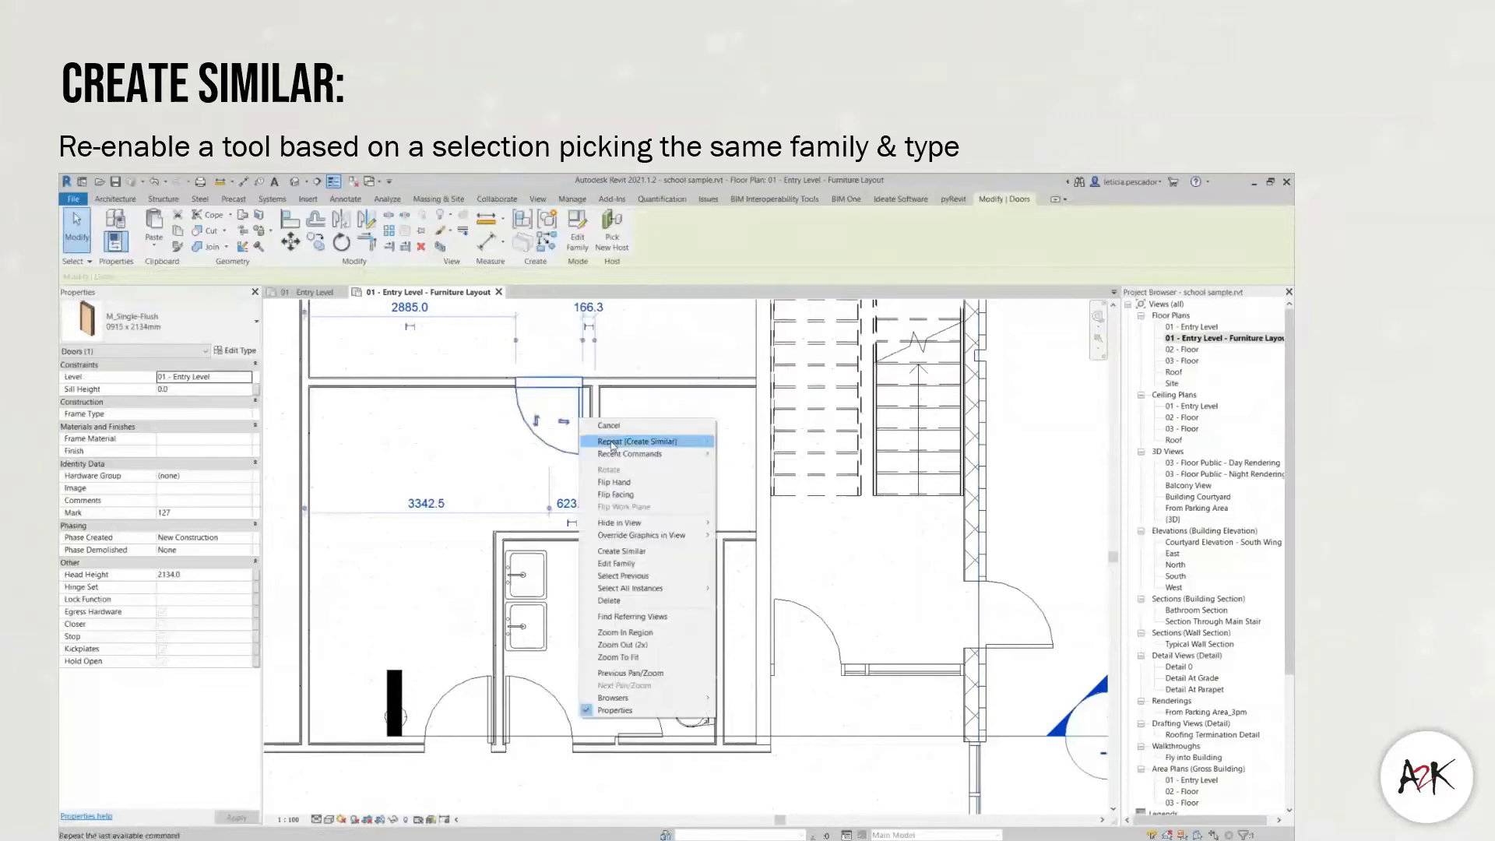
{"action": "left_click", "coordinate": [618, 551]}
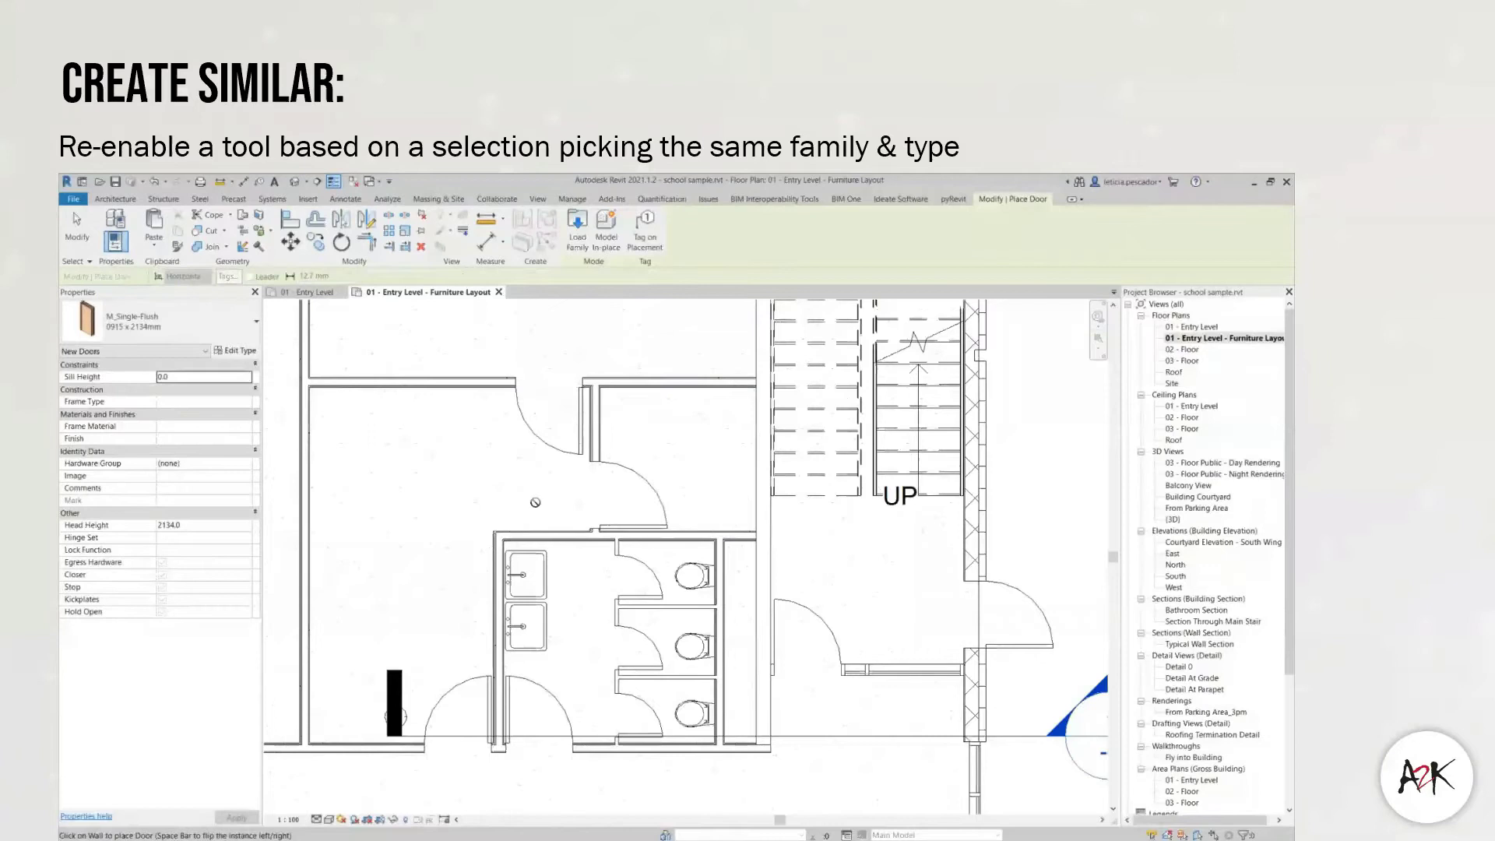
{"action": "key", "text": "Escape"}
{"action": "key", "text": "Escape"}
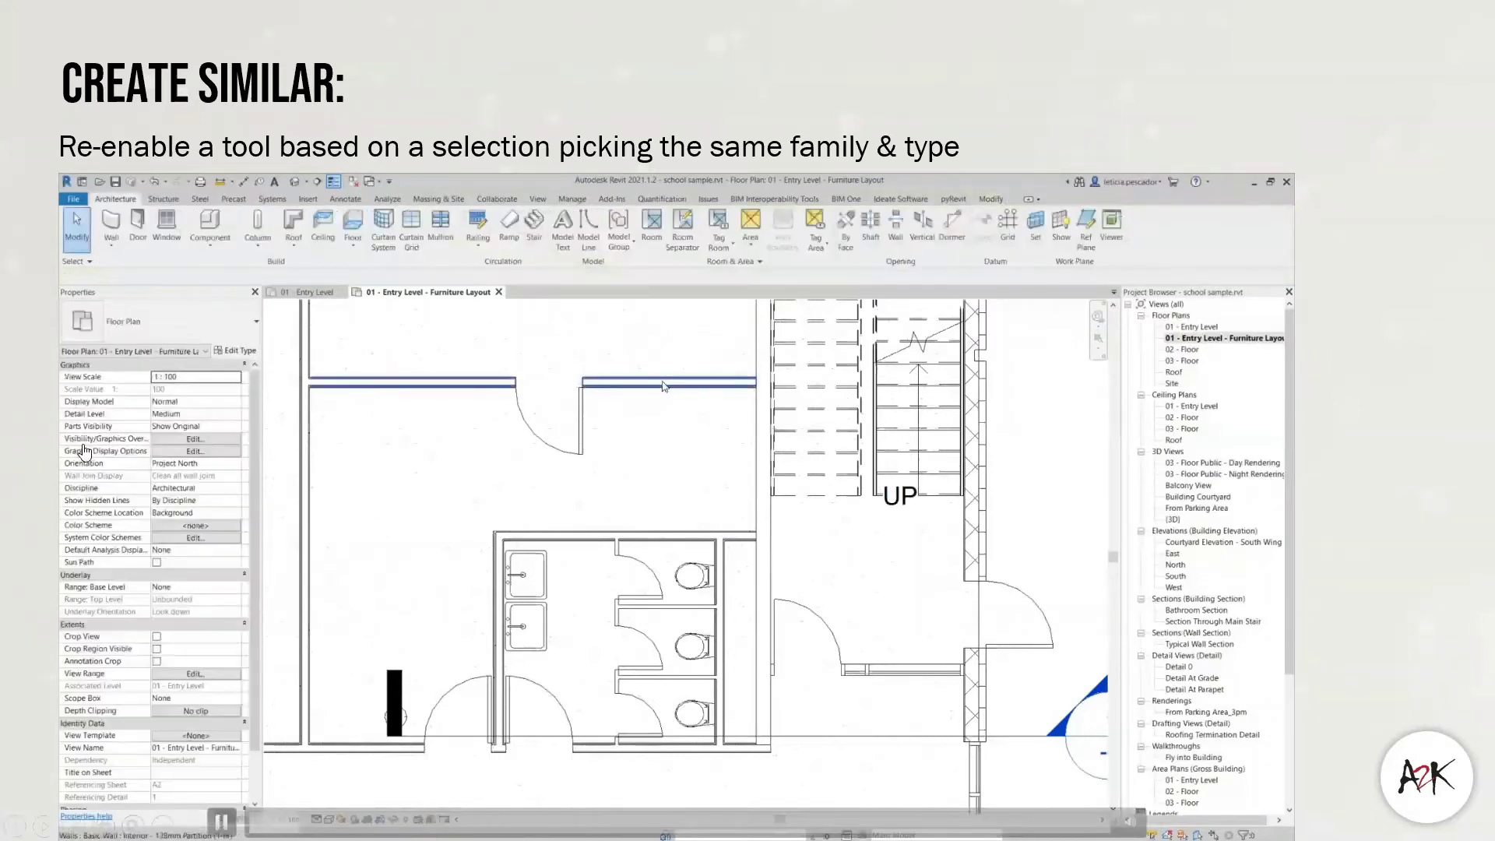
- Create a similar 138mm partition wall from the existing wall with the door, running from beside the door to the bathroom wall
{"action": "left_click", "coordinate": [663, 387]}
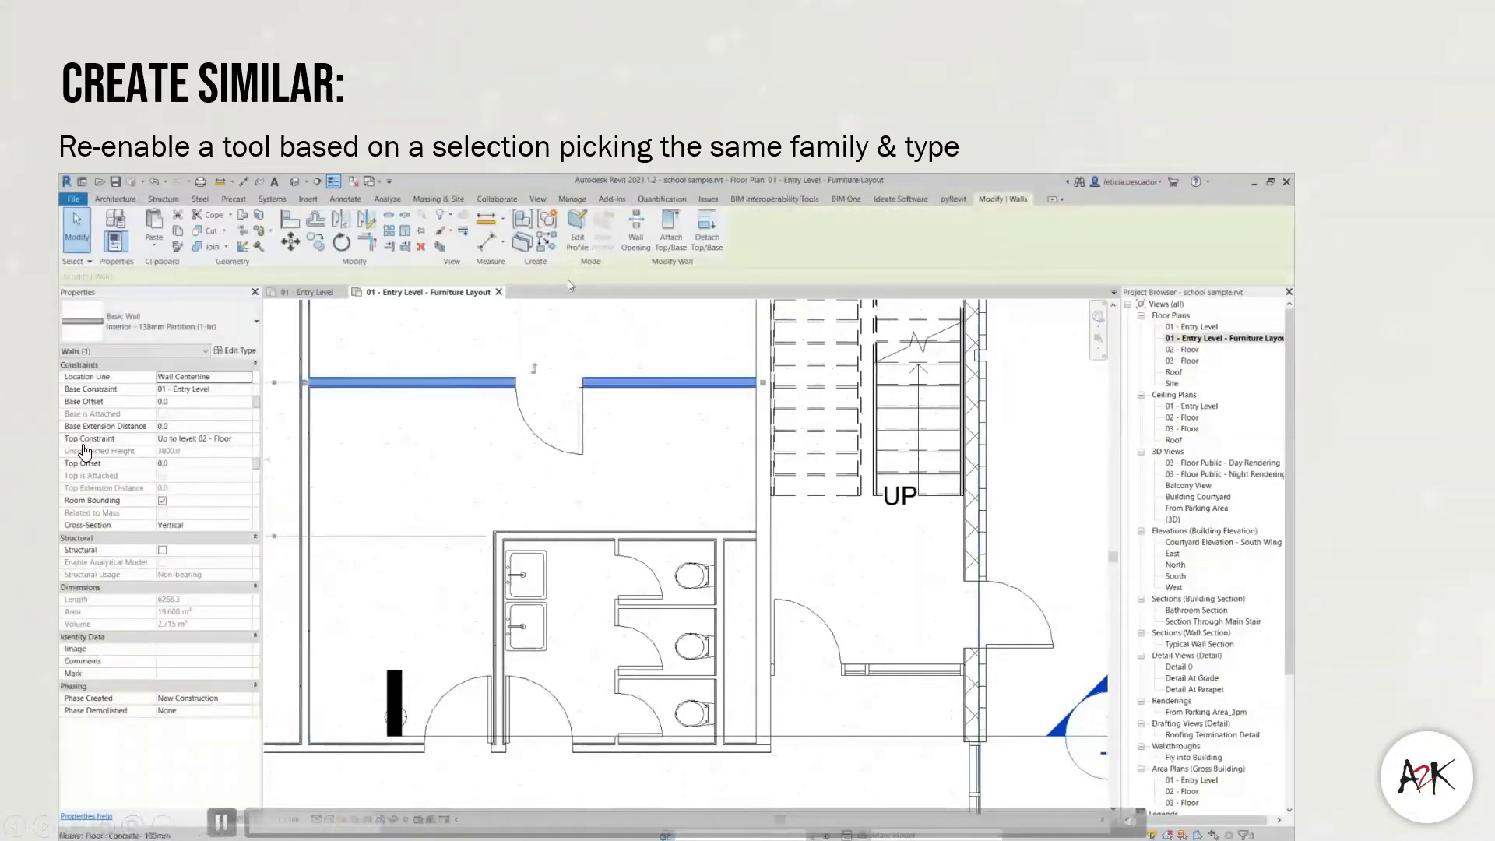
{"action": "left_click", "coordinate": [548, 251]}
{"action": "left_click", "coordinate": [595, 387]}
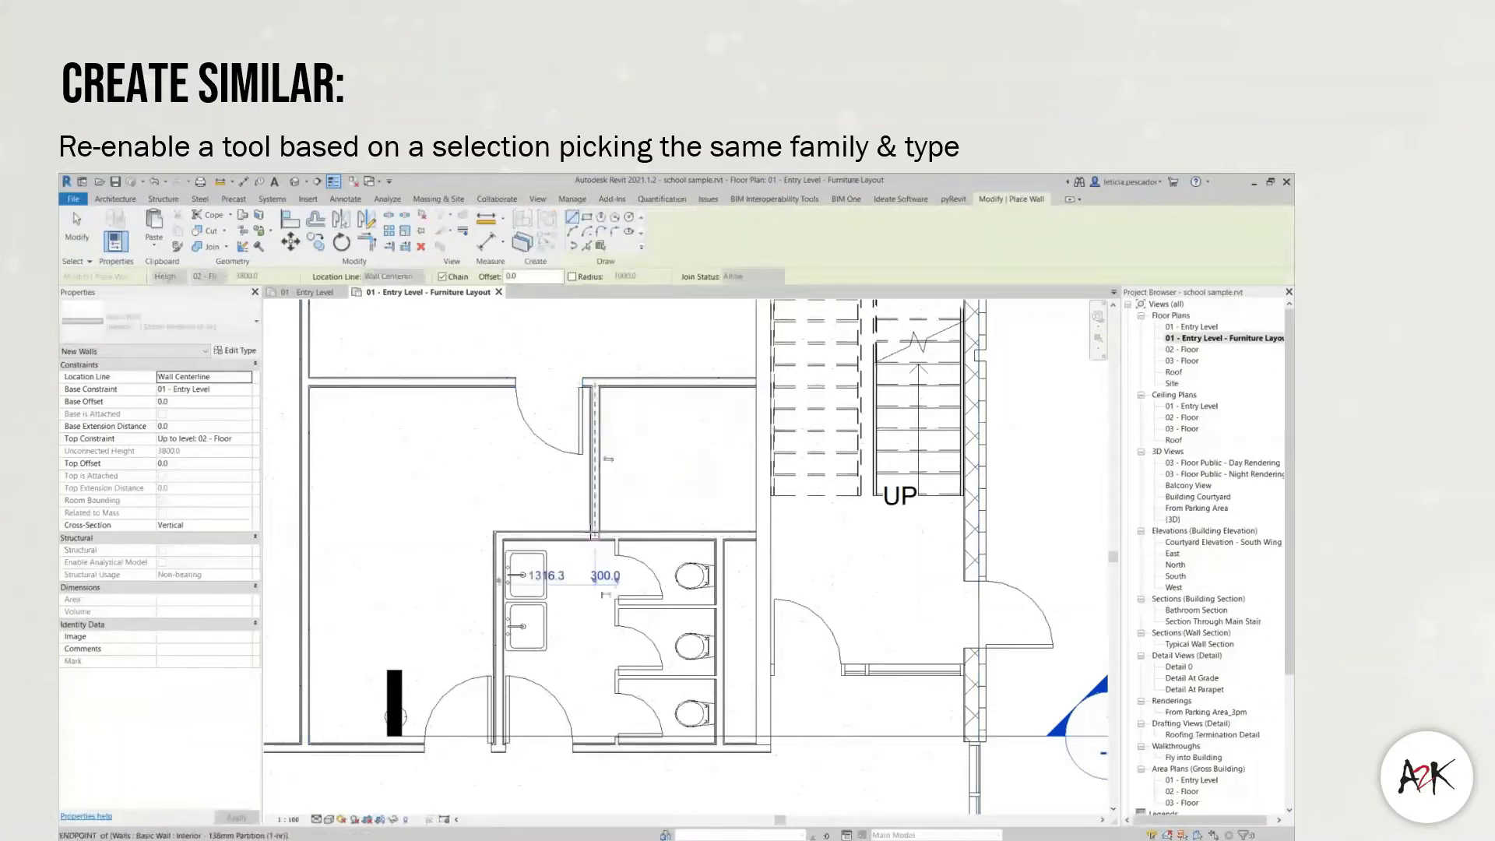
{"action": "left_click", "coordinate": [594, 536]}
{"action": "key", "text": "Escape"}
{"action": "key", "text": "Escape"}
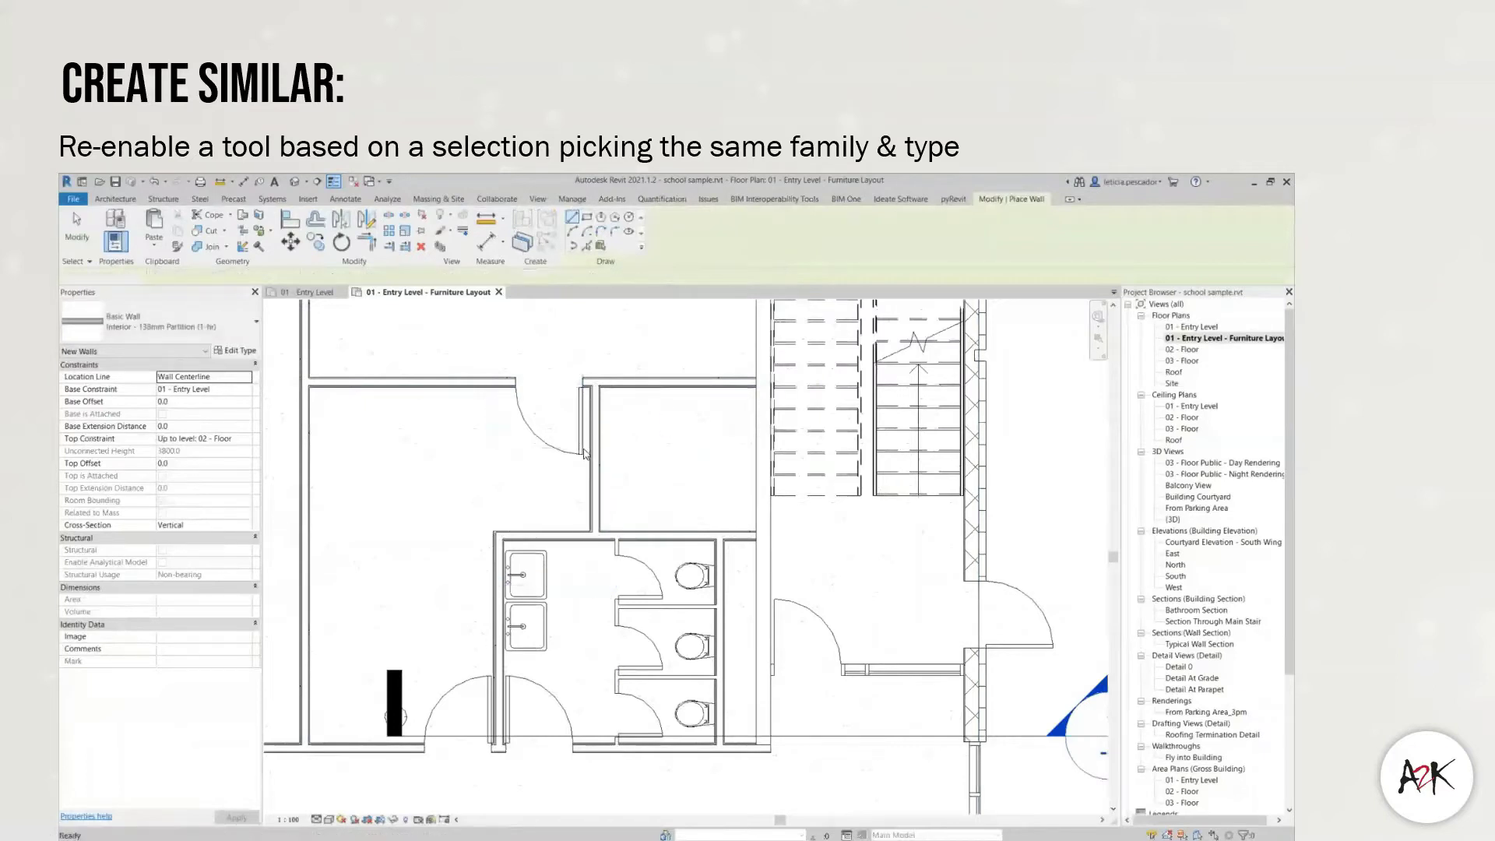
- Create a similar M_Single-Flush 0915 x 2134mm door from the existing door and place it in the newly drawn partition wall
{"action": "left_click", "coordinate": [581, 450]}
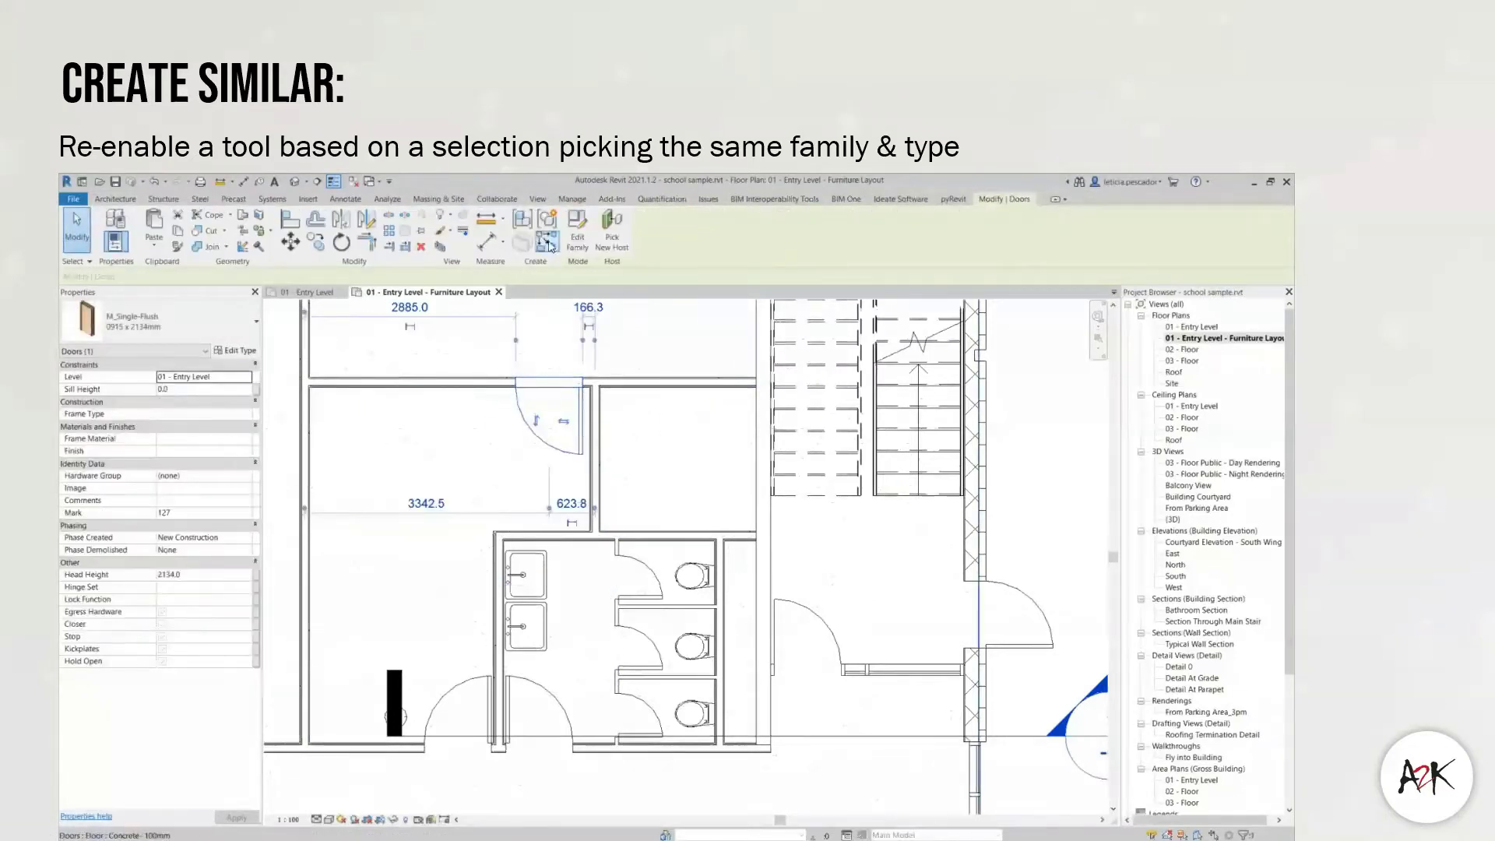
{"action": "right_click", "coordinate": [580, 421]}
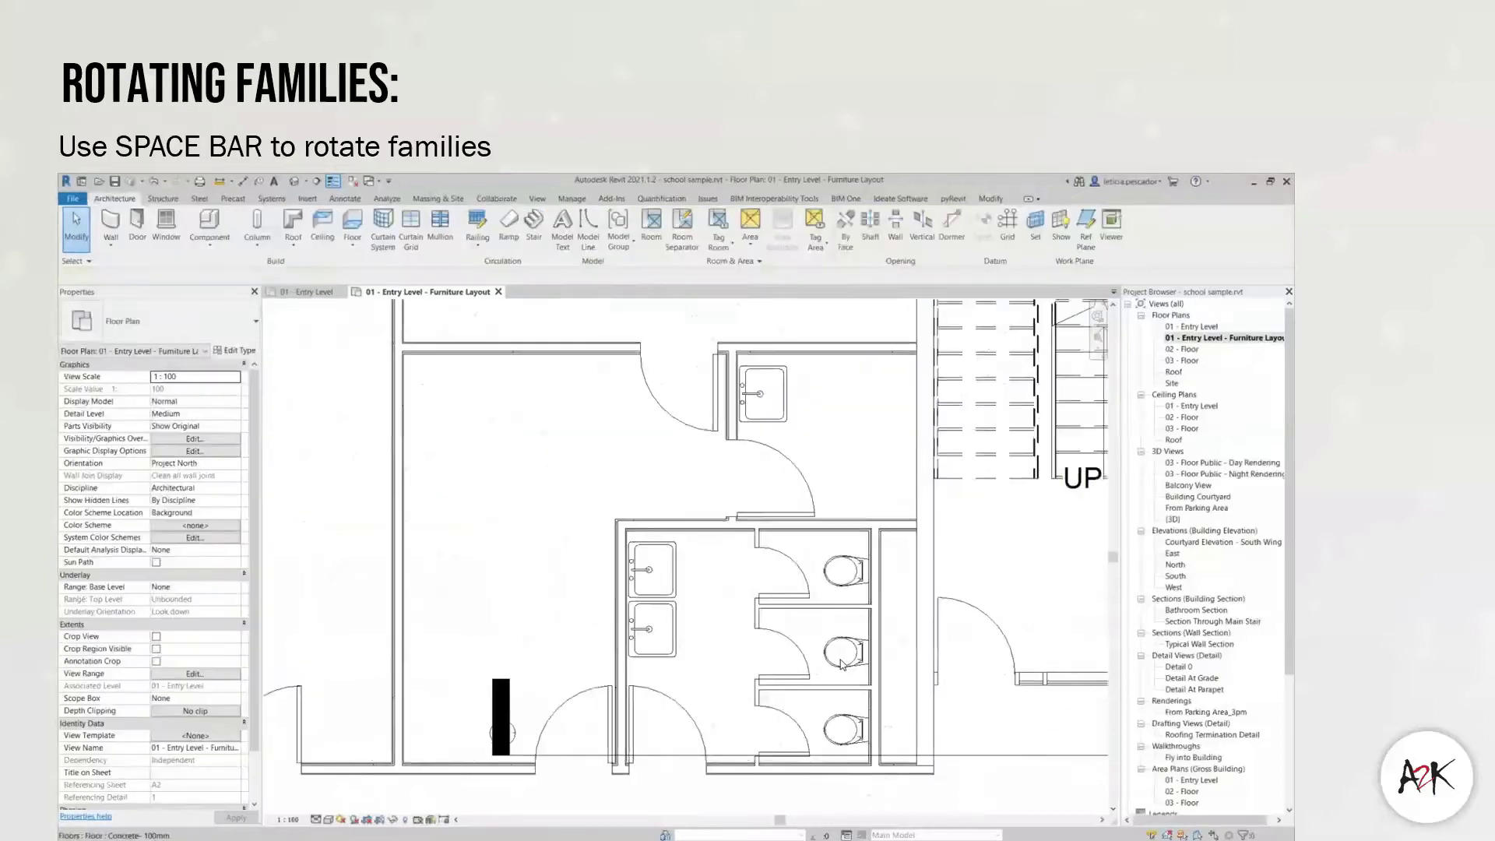
- Create a similar wall-hung toilet from the upper cubicle's toilet, rotate it, and place it against the wall of the new room with the basin
{"action": "left_click", "coordinate": [848, 572]}
{"action": "key", "text": "c"}
{"action": "key", "text": "s"}
{"action": "key", "text": "space"}
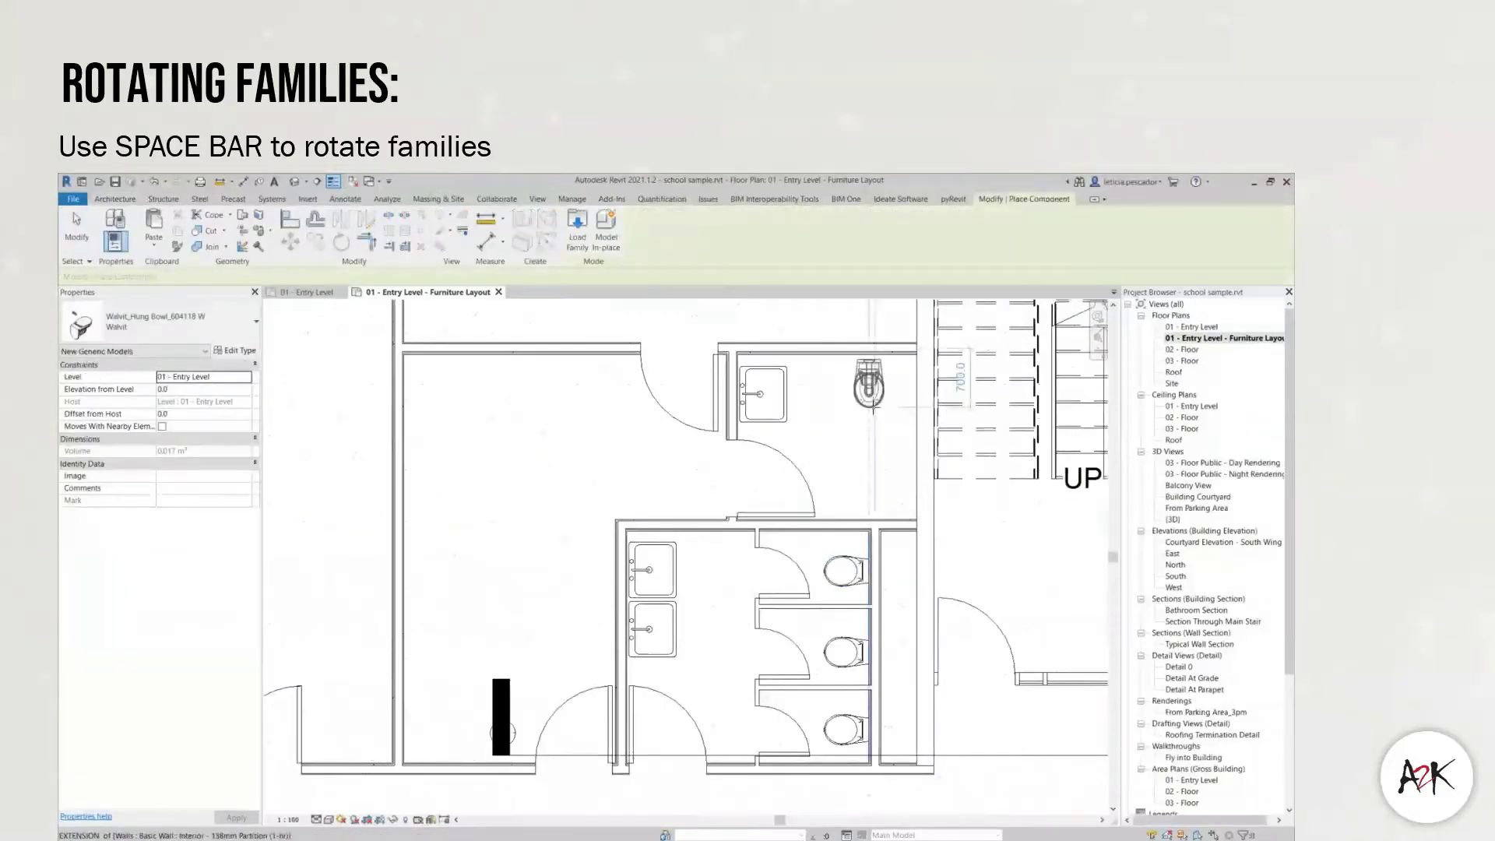
{"action": "key", "text": "space"}
{"action": "key", "text": "space"}
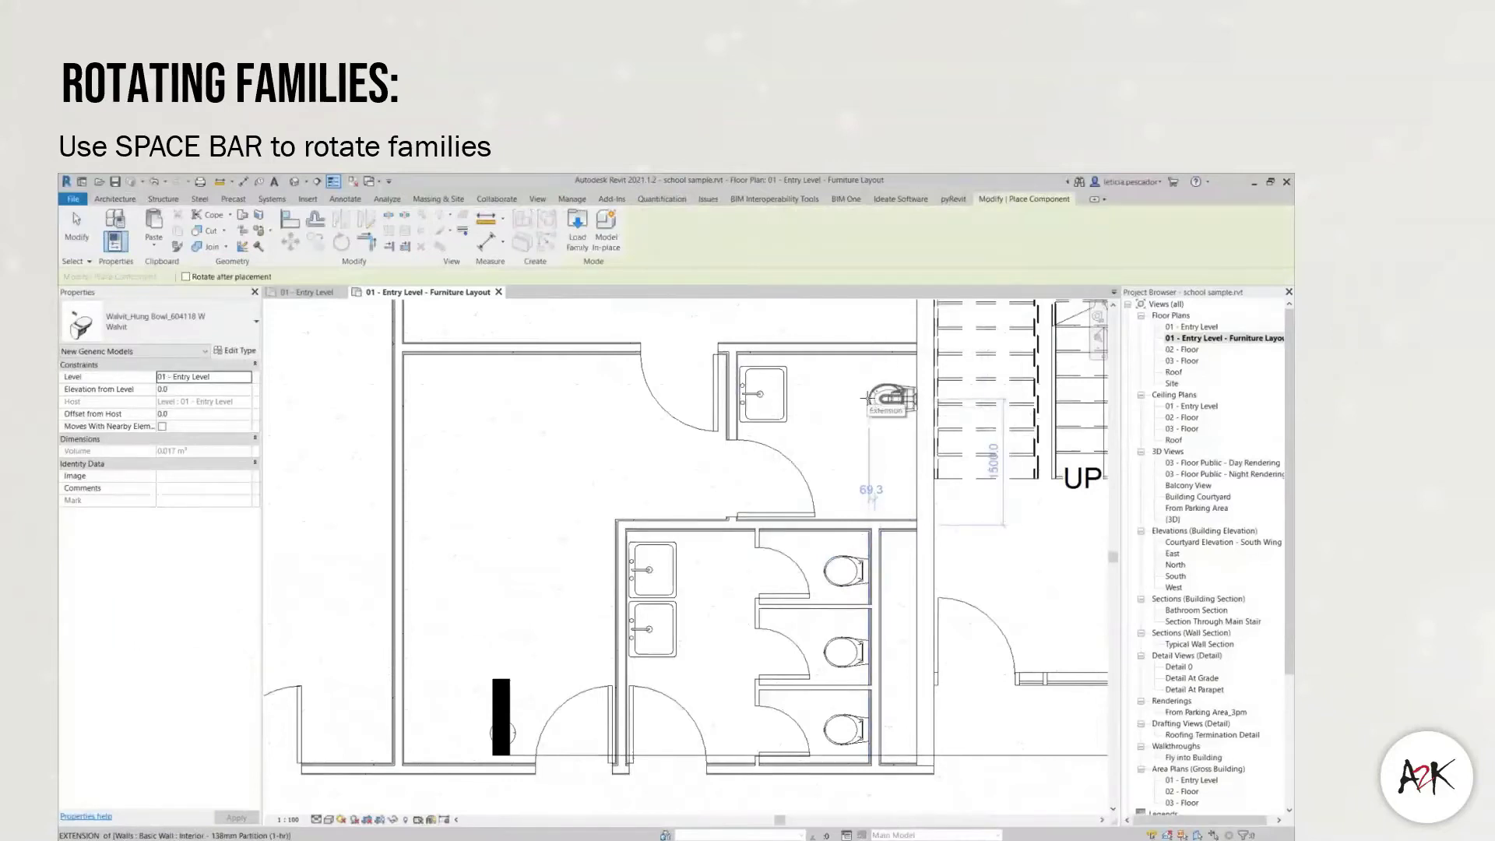
{"action": "left_click", "coordinate": [868, 398]}
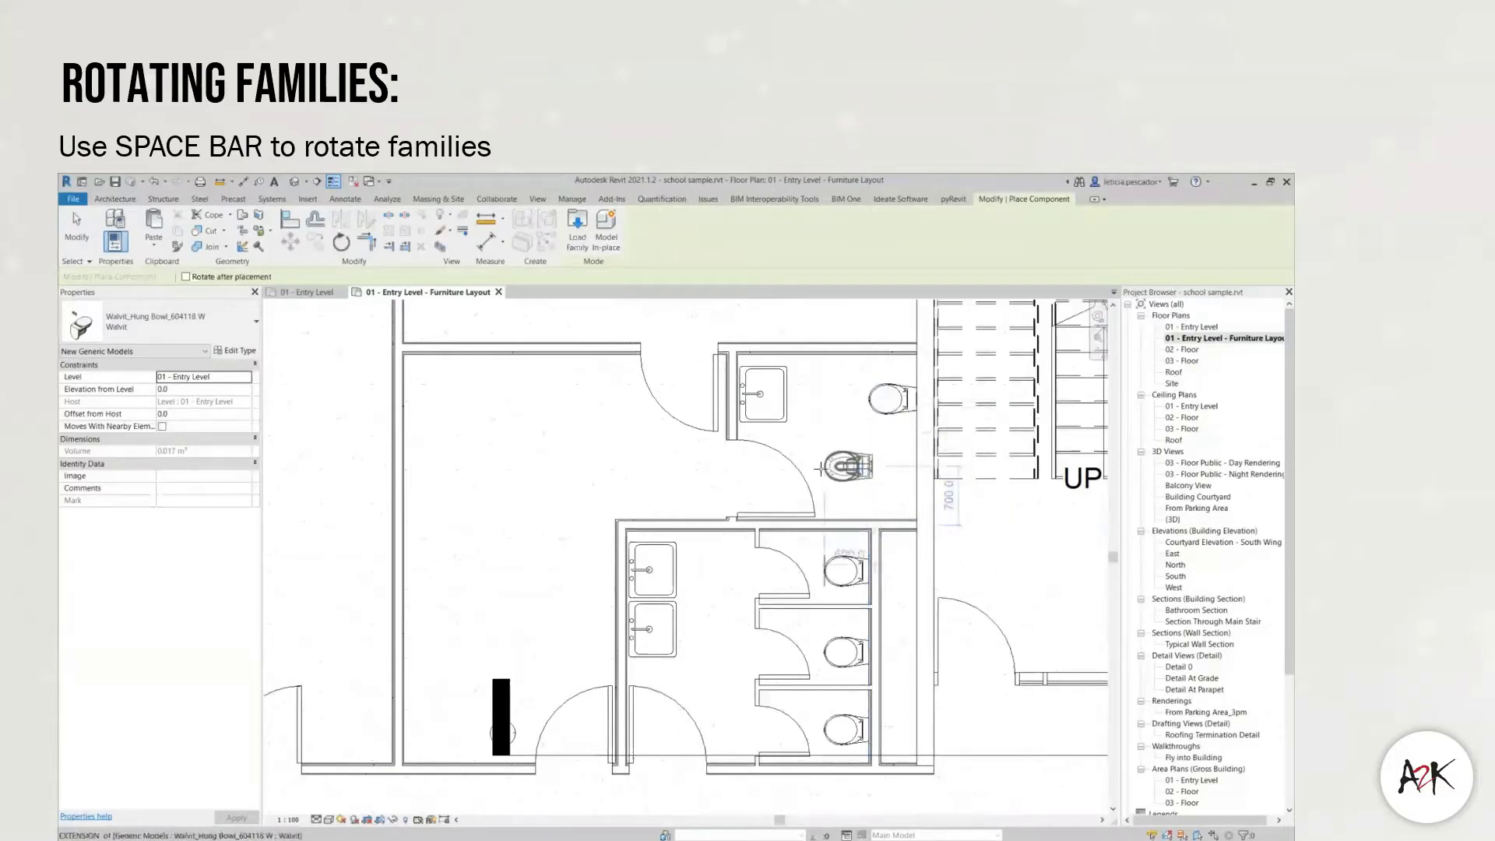
{"action": "key", "text": "Escape"}
- Rotate the new room's M_Single-Flush door through its swing orientations
{"action": "left_click", "coordinate": [806, 483]}
{"action": "key", "text": "space"}
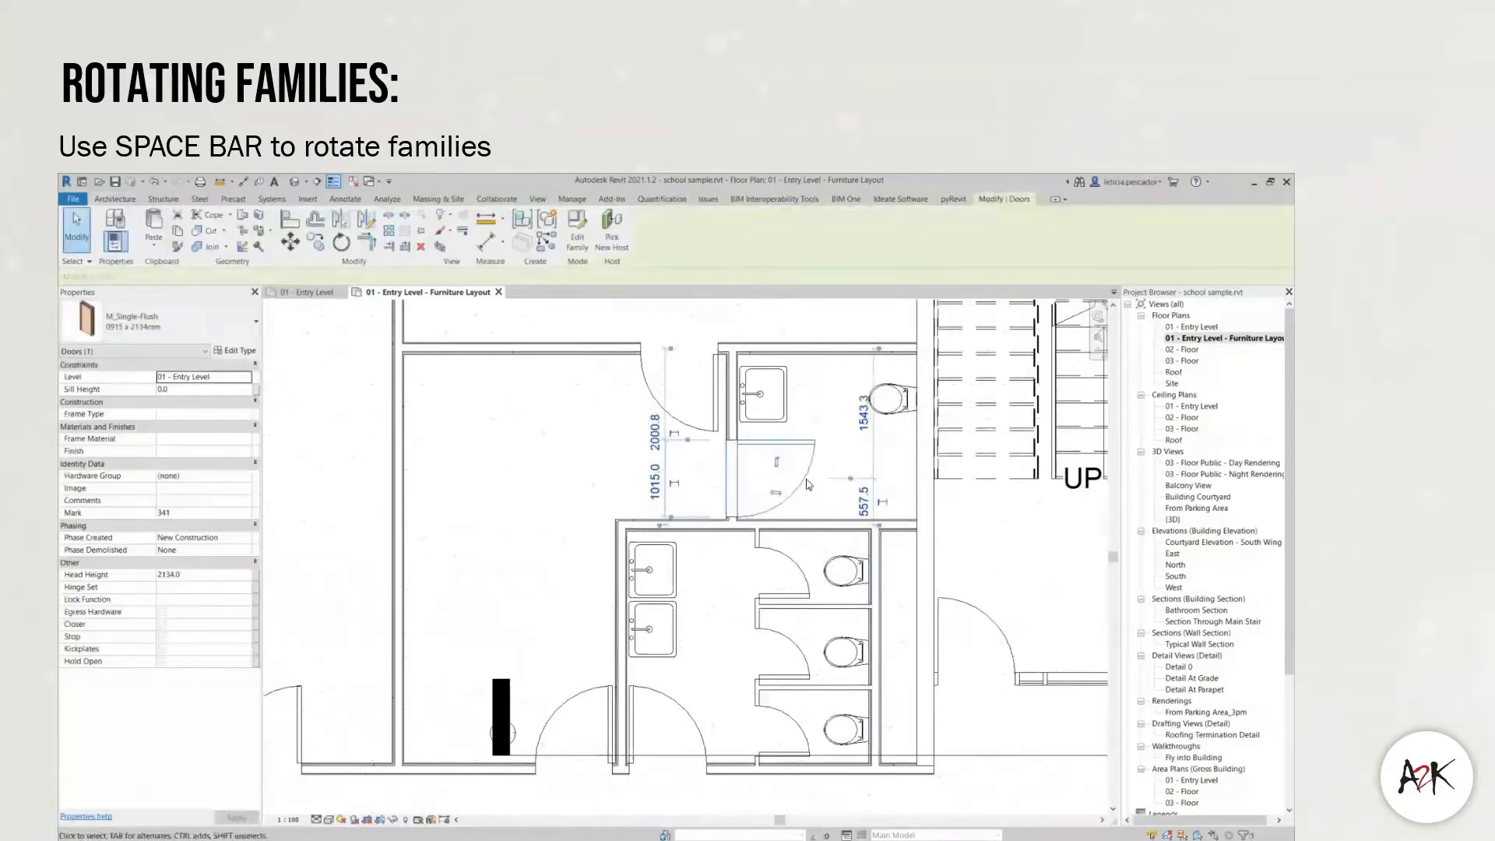
{"action": "key", "text": "space"}
{"action": "key", "text": "space"}
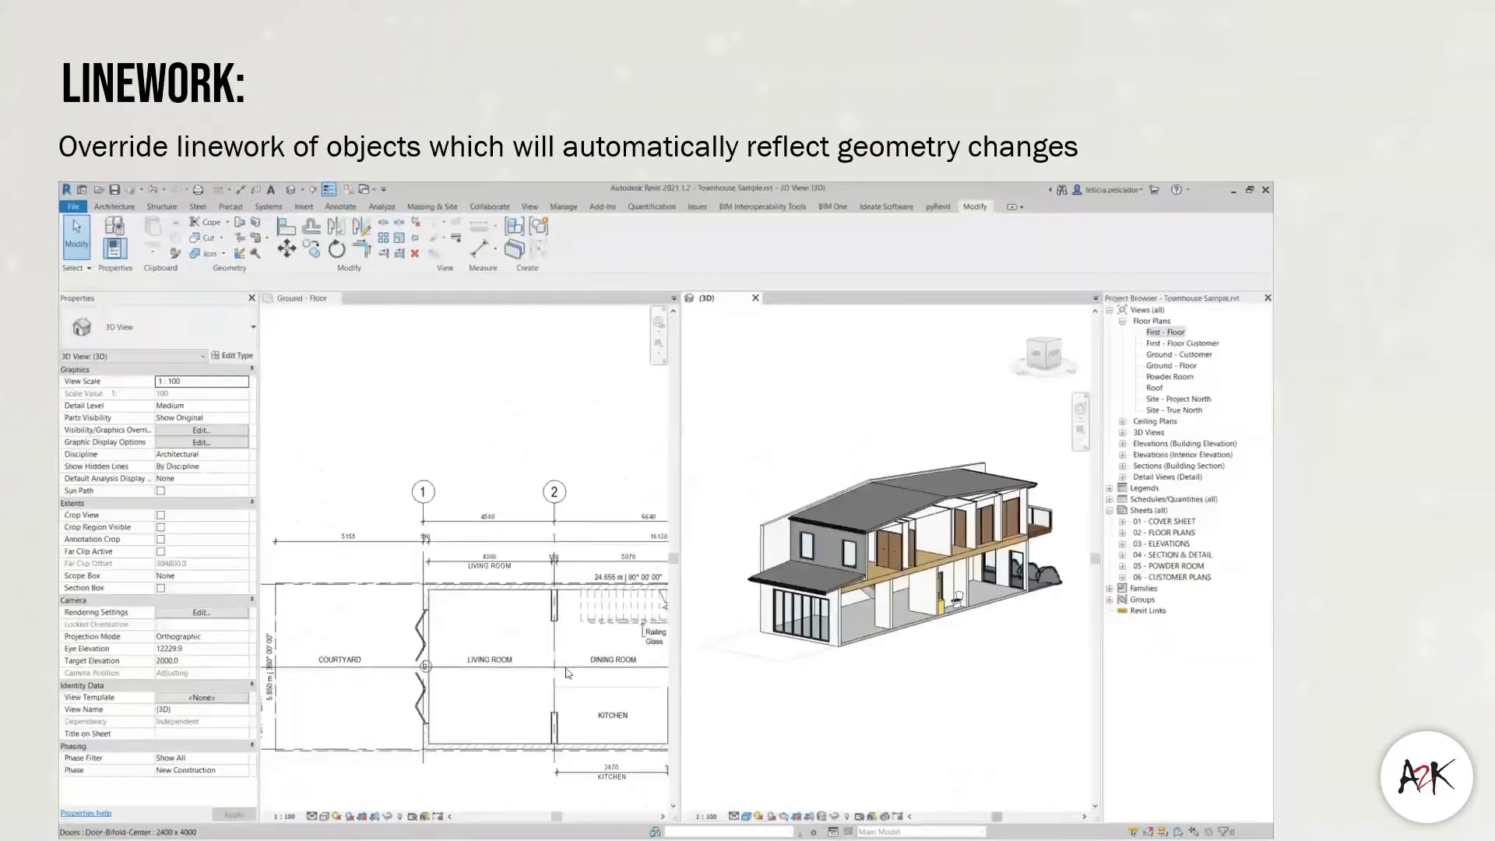
- Examine the living room's bifold doors and the lower roof above them in the ground floor plan and 3D view
{"action": "scroll", "coordinate": [511, 717], "scroll_direction": "up", "scroll_amount": 4}
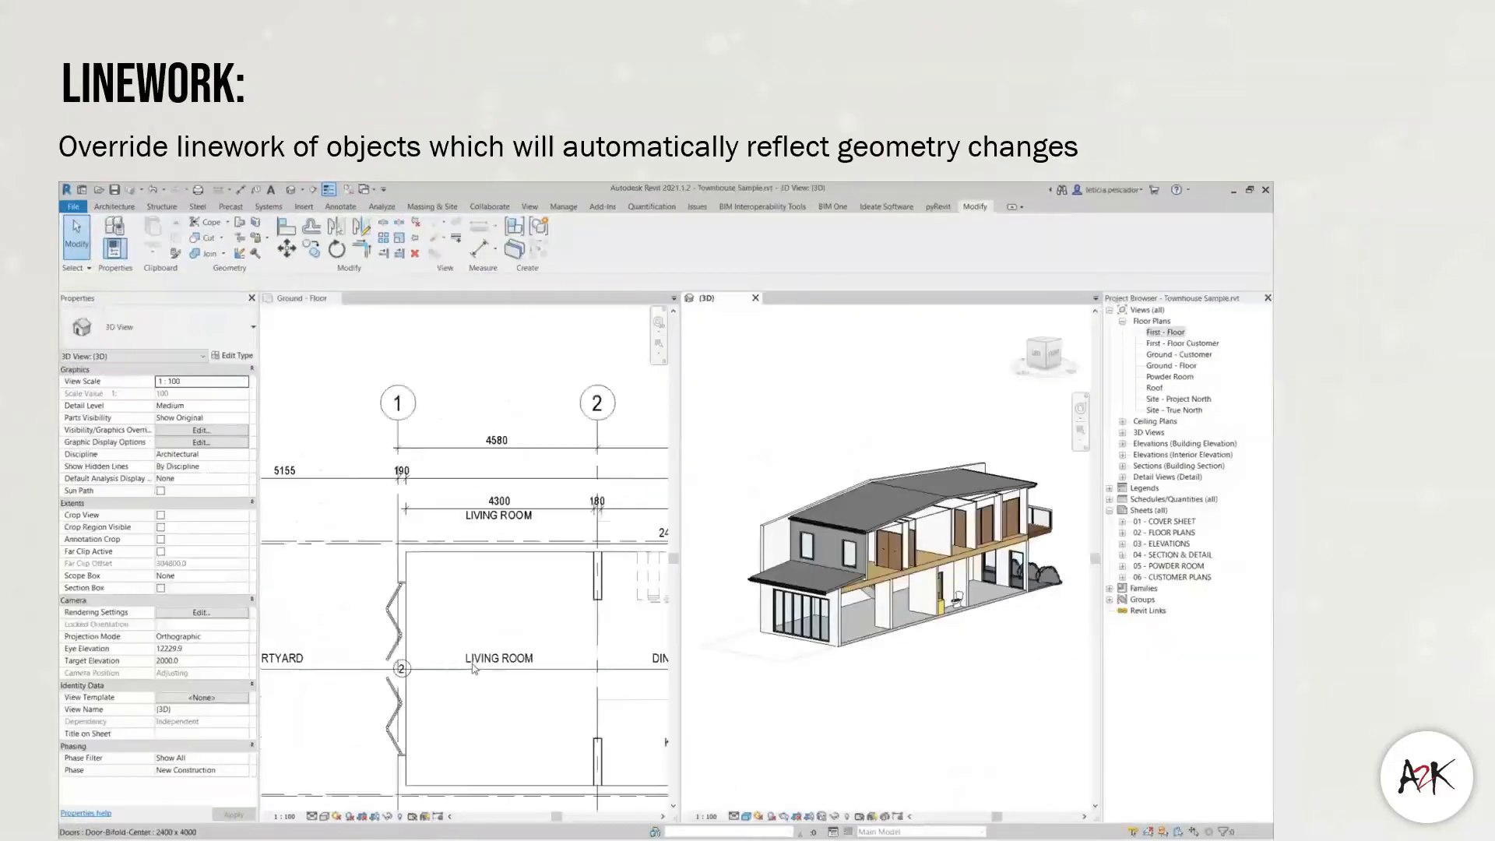
{"action": "left_click", "coordinate": [349, 709]}
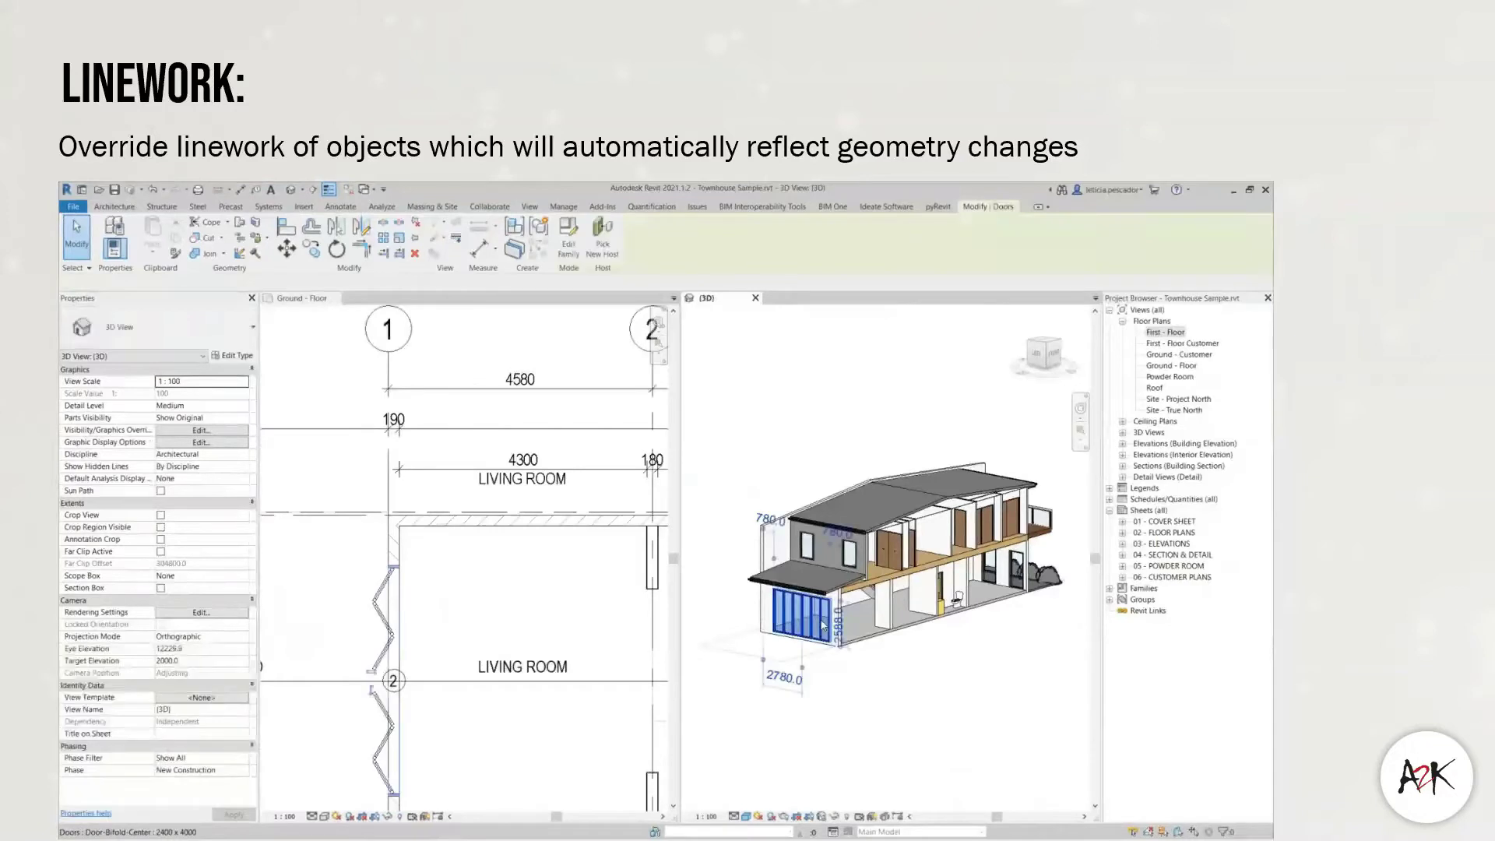
{"action": "scroll", "coordinate": [387, 666], "scroll_direction": "down", "scroll_amount": 1}
{"action": "scroll", "coordinate": [390, 668], "scroll_direction": "down", "scroll_amount": 2}
{"action": "middle_click_drag", "start_coordinate": [810, 571], "coordinate": [856, 517]}
{"action": "left_click", "coordinate": [858, 516]}
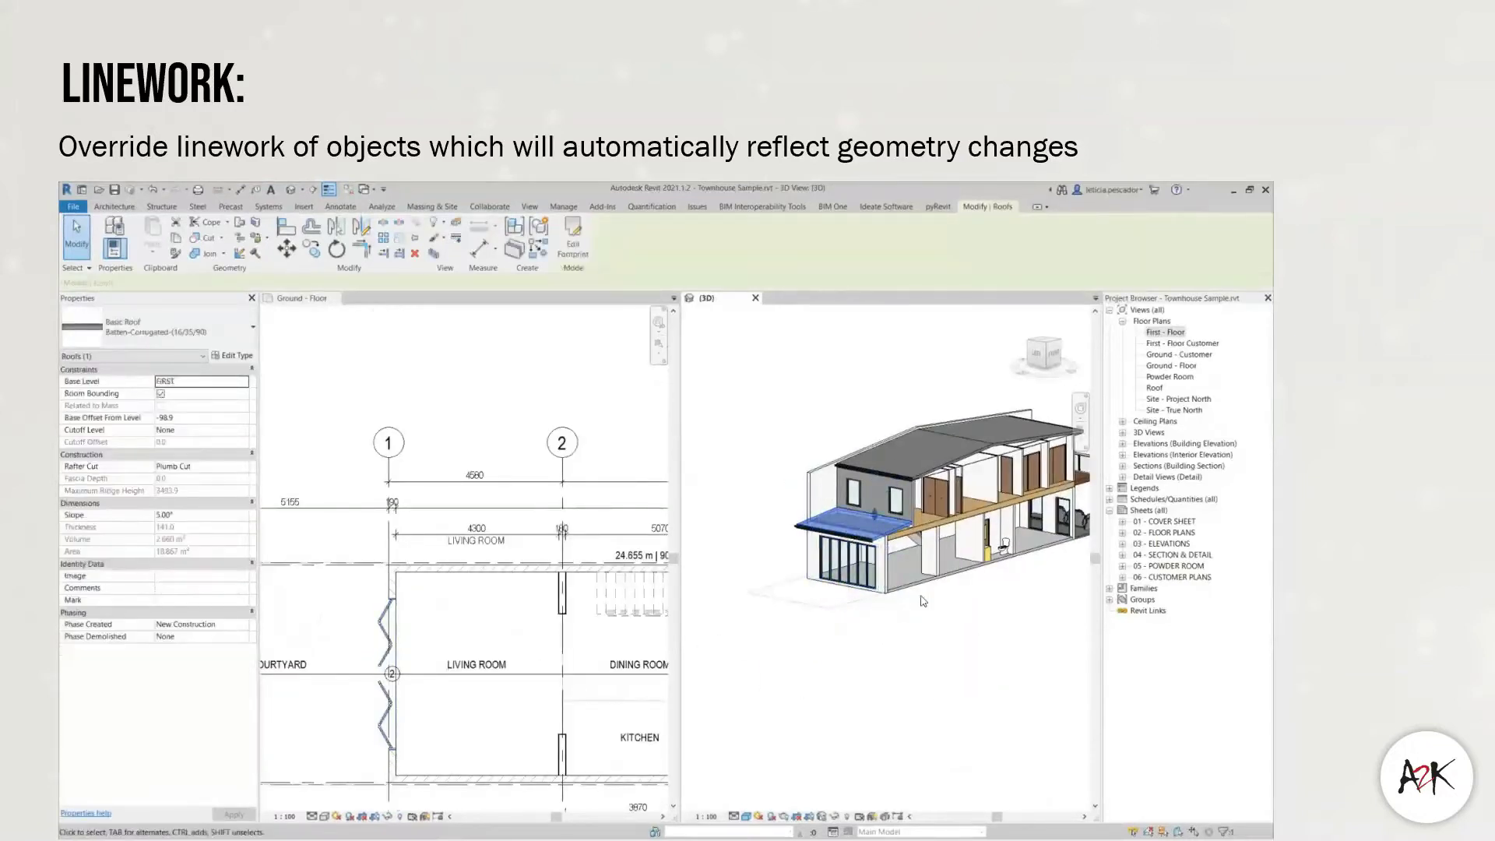
{"action": "middle_click_drag", "start_coordinate": [939, 604], "coordinate": [937, 663], "text": "shift"}
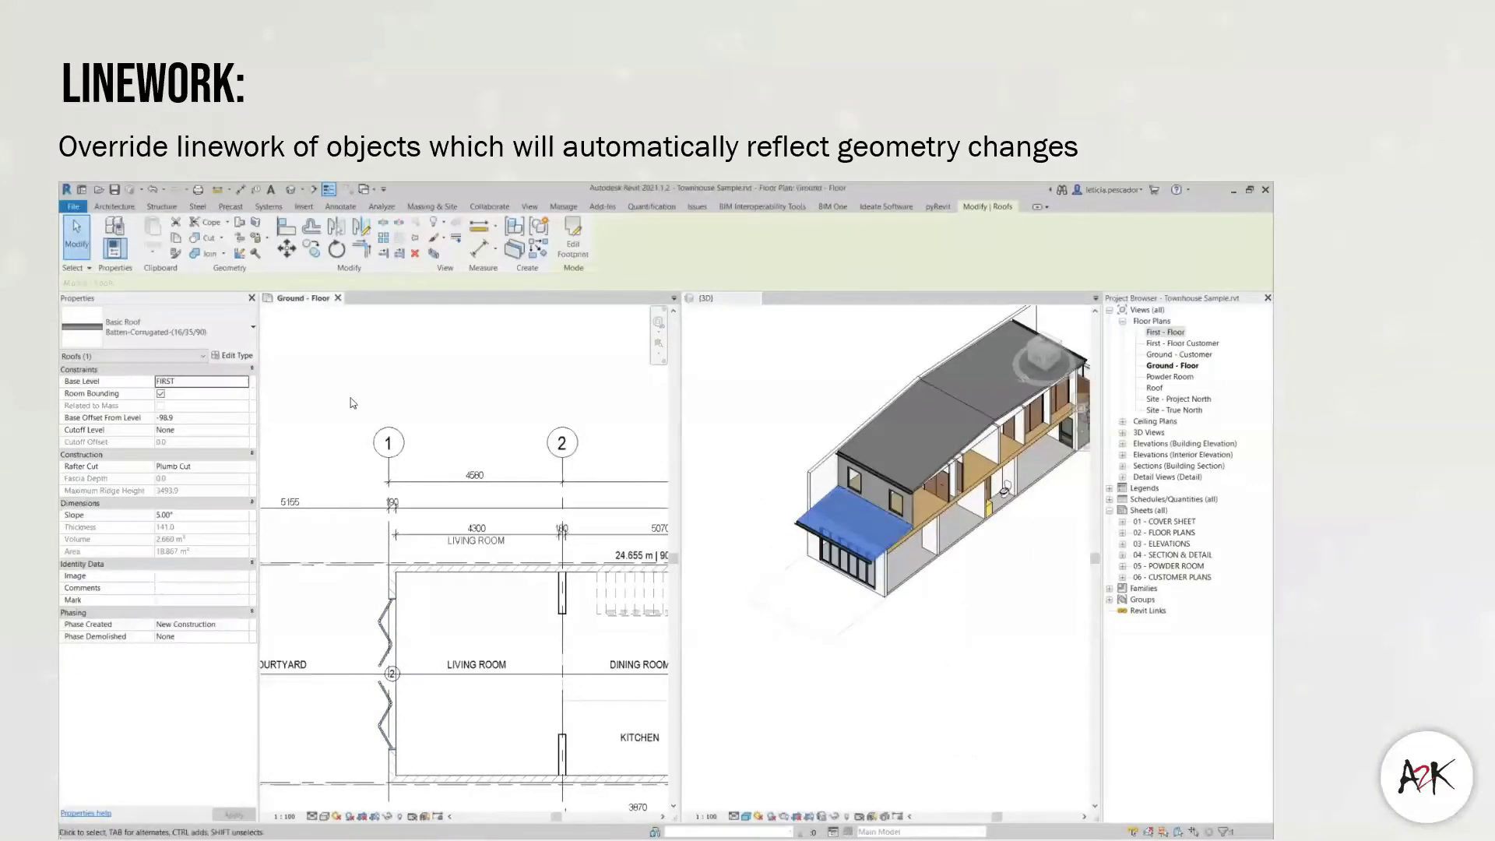
- Set the Ground - Floor plan's underlay base level to FIRST
{"action": "left_click", "coordinate": [352, 377]}
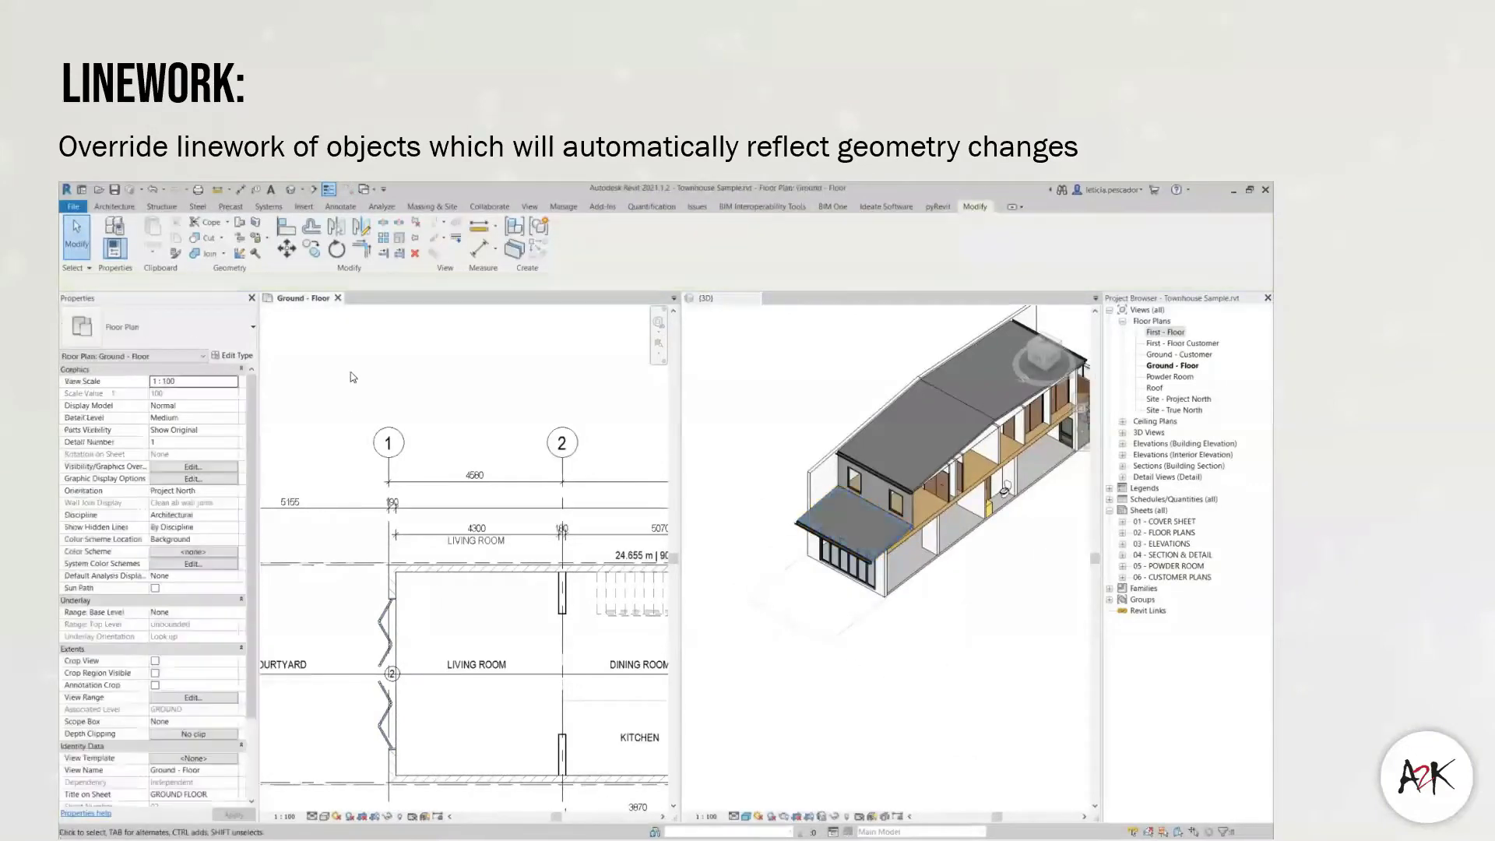
{"action": "left_click", "coordinate": [233, 613]}
{"action": "left_click", "coordinate": [160, 645]}
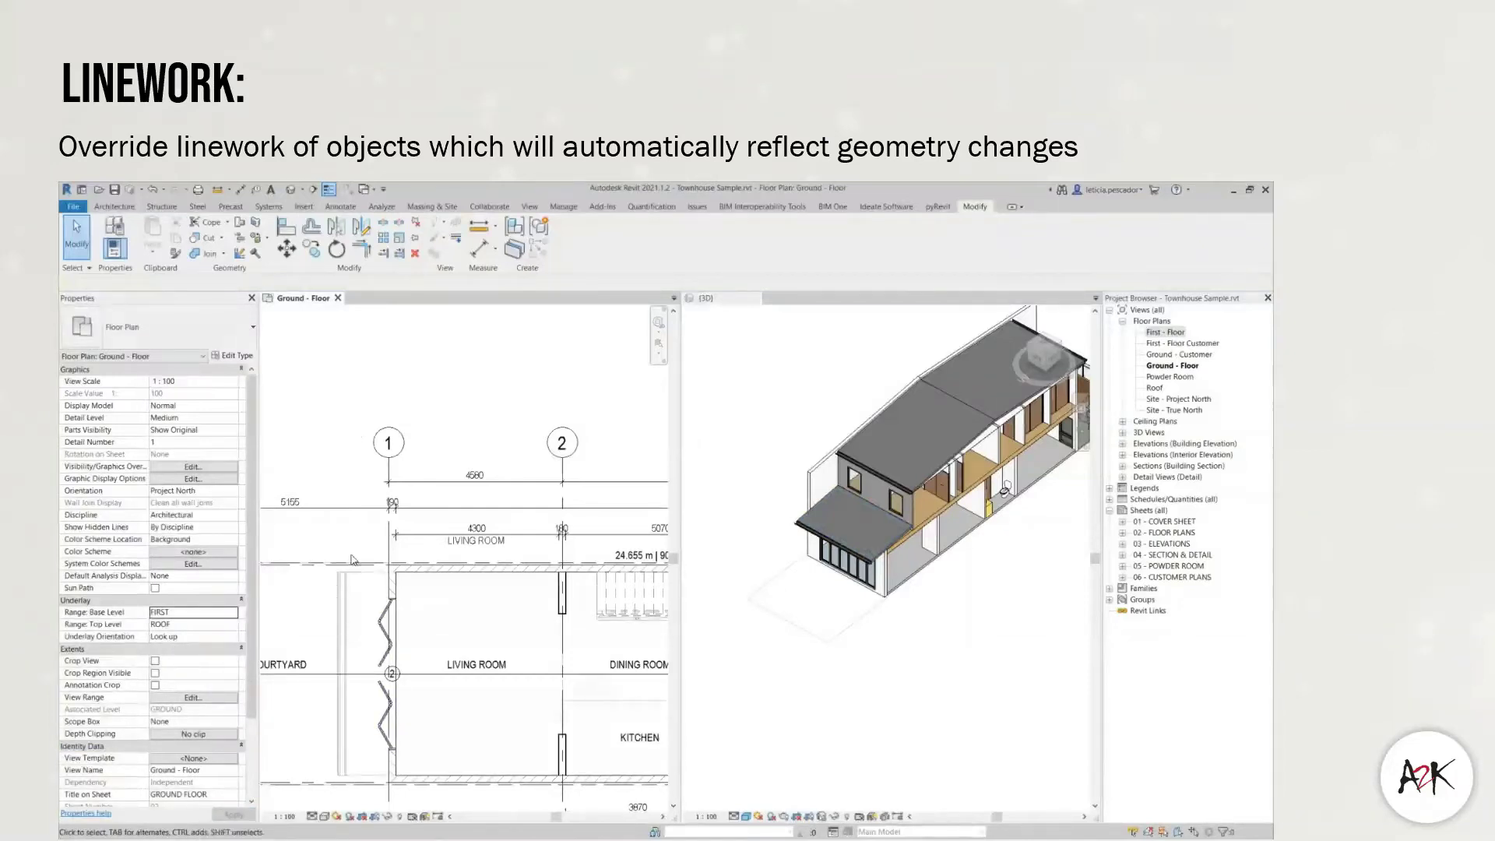
- Override the lower roof's projecting edges in the ground floor plan with the <Overhead> line style using Linework
{"action": "left_click", "coordinate": [457, 240]}
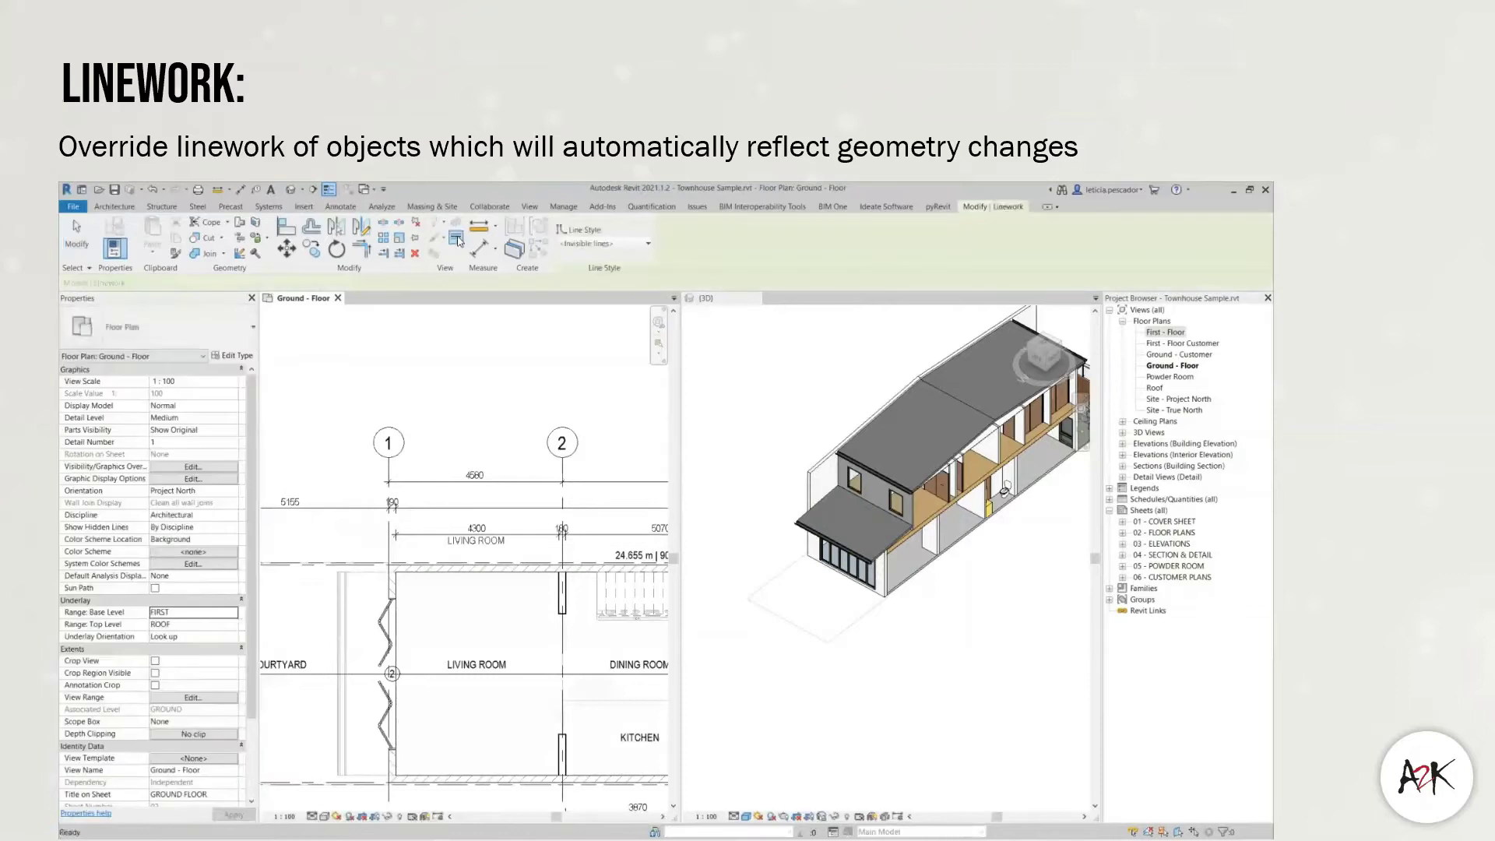
{"action": "left_click", "coordinate": [589, 246]}
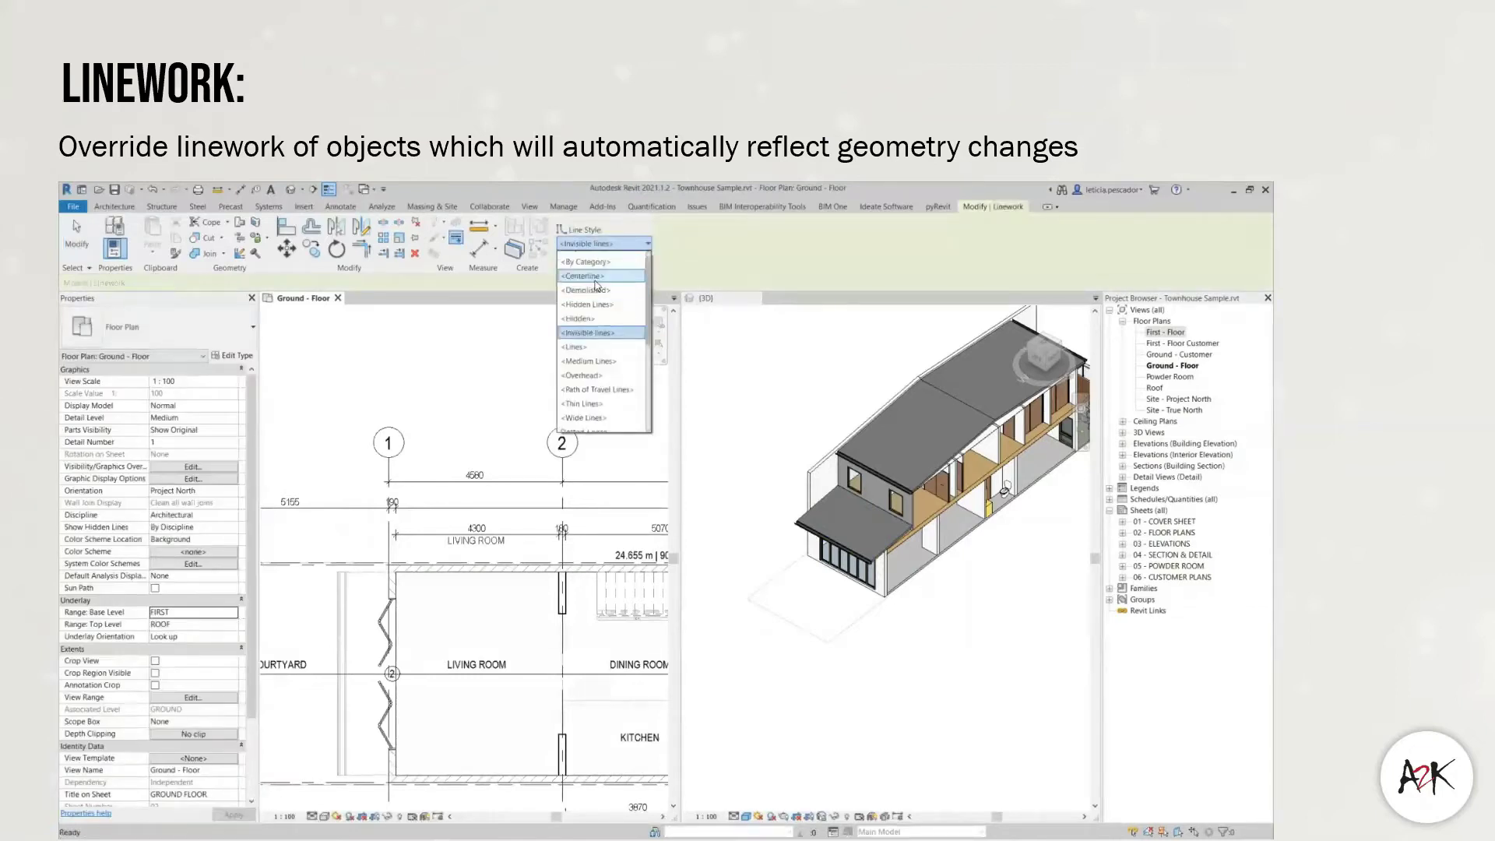
{"action": "left_click", "coordinate": [587, 375]}
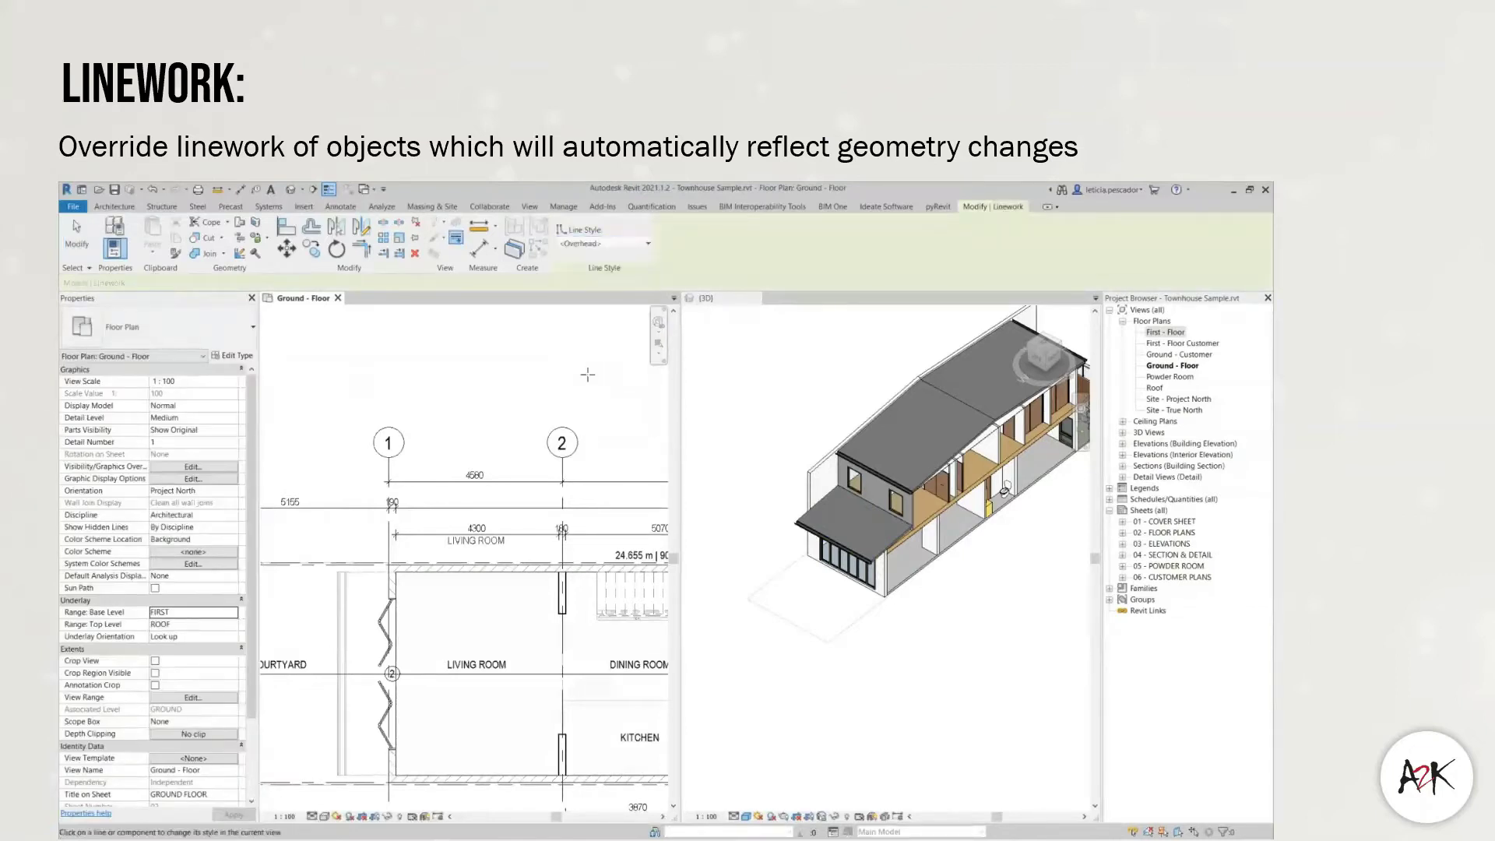
{"action": "left_click", "coordinate": [352, 746]}
{"action": "left_click", "coordinate": [361, 775]}
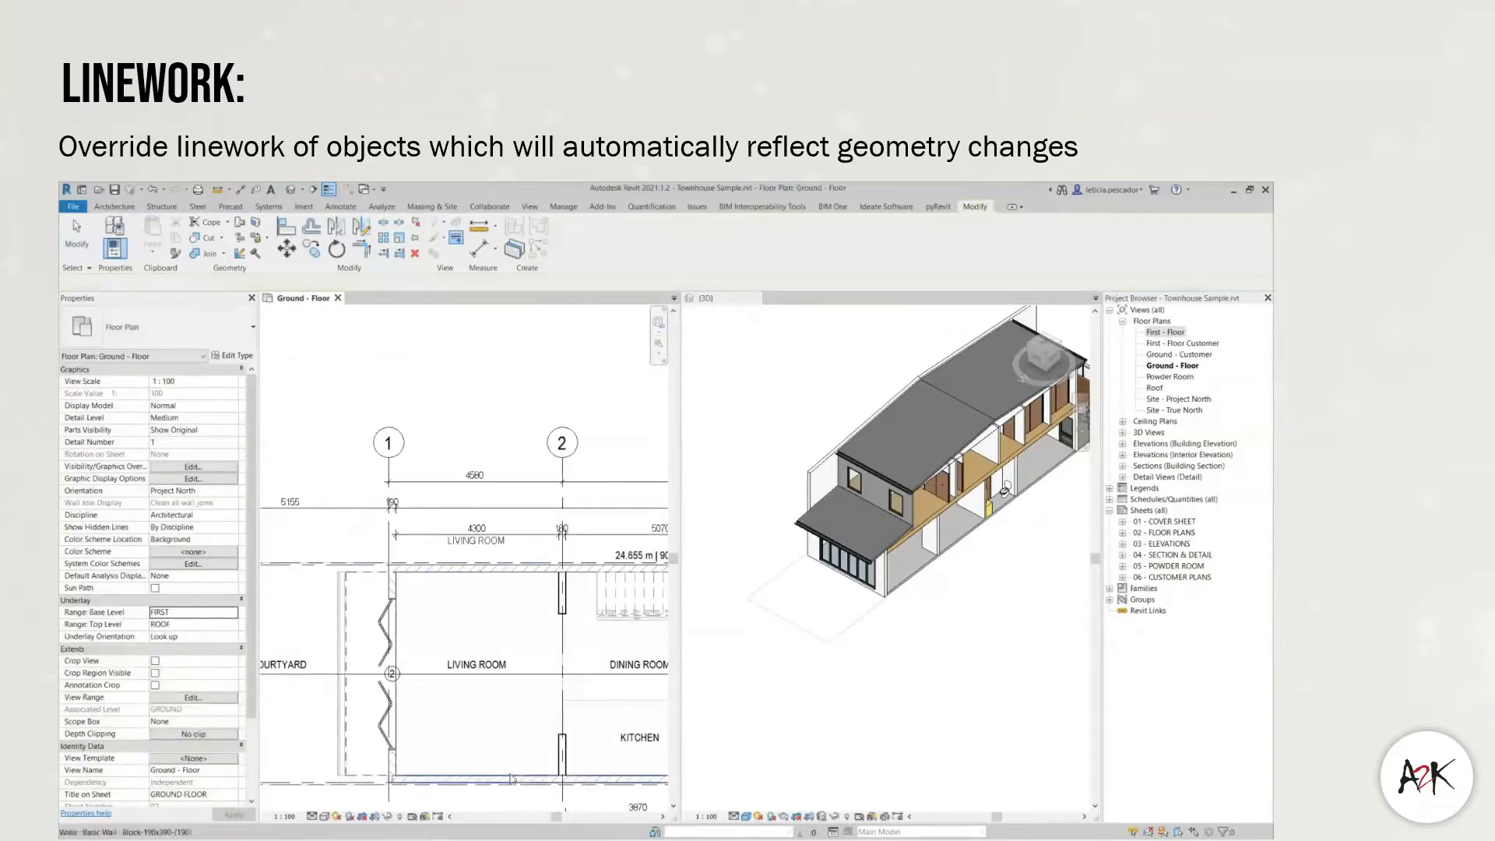
{"action": "key", "text": "Escape"}
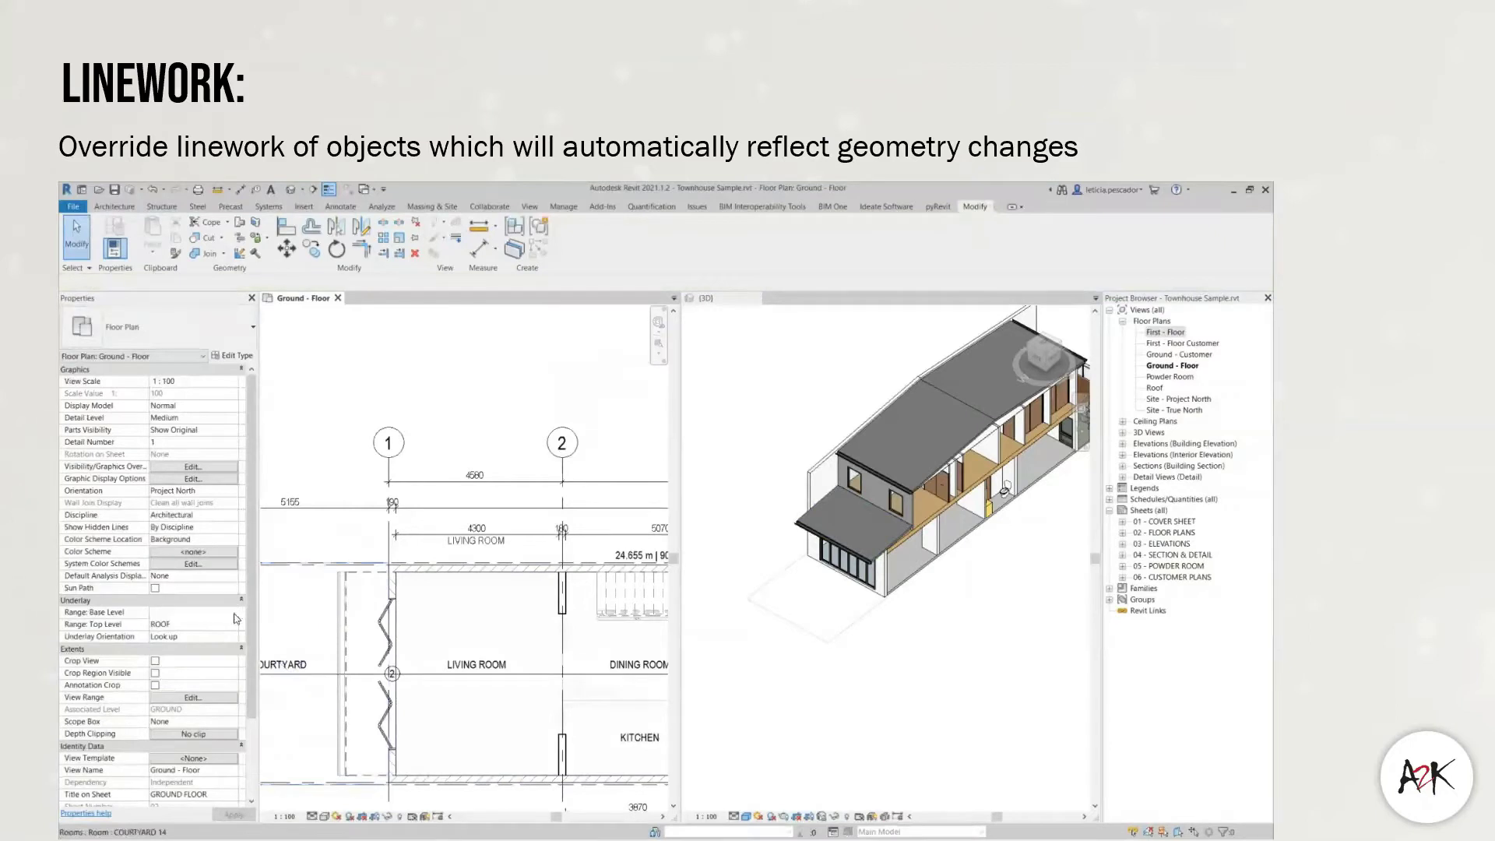
- Set the ground floor plan's underlay base level to None and check which element the dashed overhead outline belongs to
{"action": "left_click", "coordinate": [233, 613]}
{"action": "left_click", "coordinate": [160, 624]}
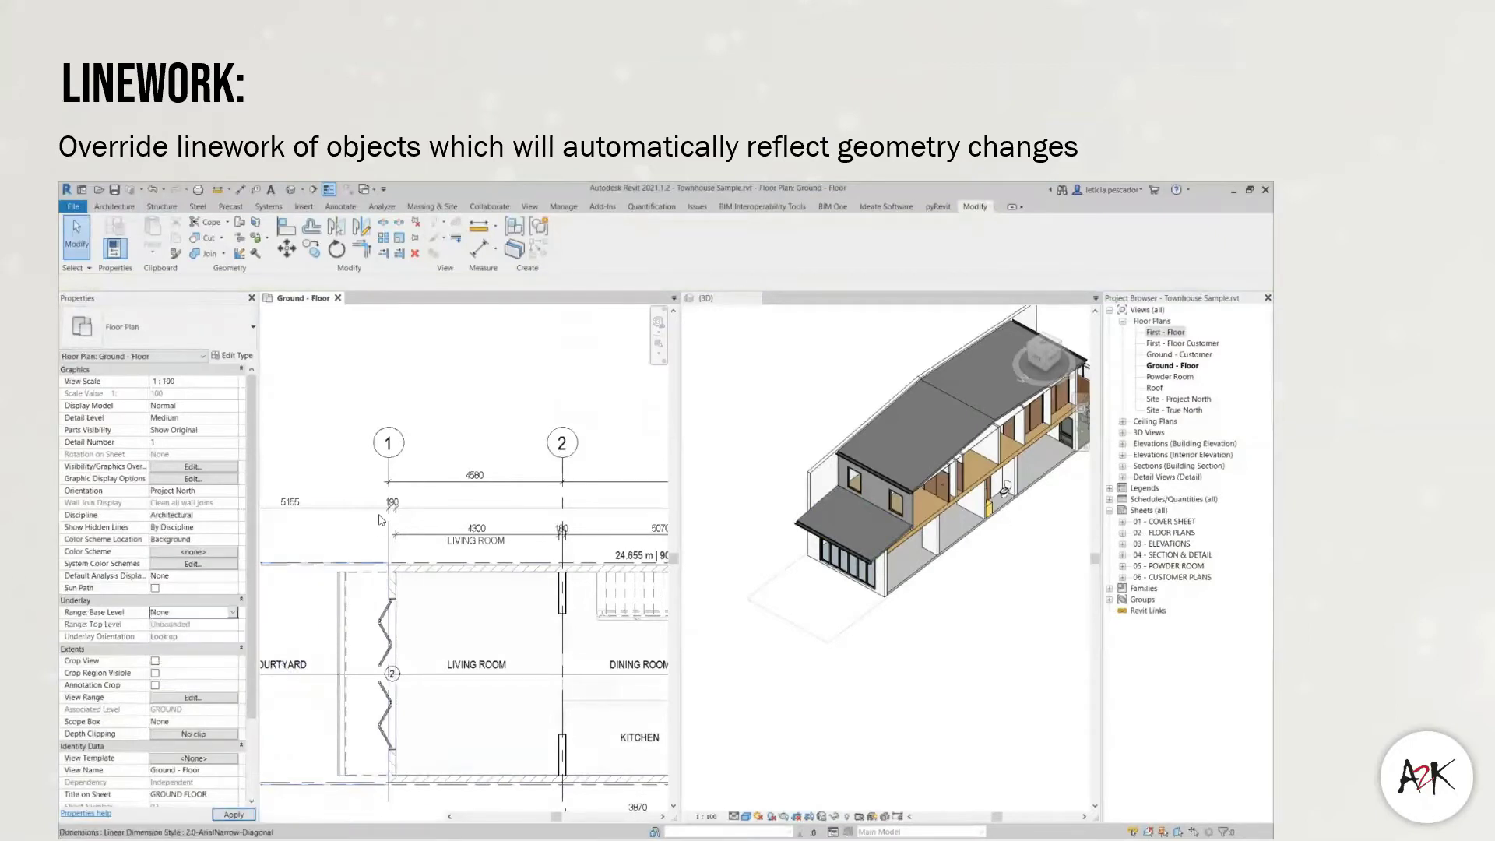
{"action": "scroll", "coordinate": [379, 530], "scroll_direction": "up", "scroll_amount": 3}
{"action": "middle_click_drag", "start_coordinate": [367, 622], "coordinate": [392, 478]}
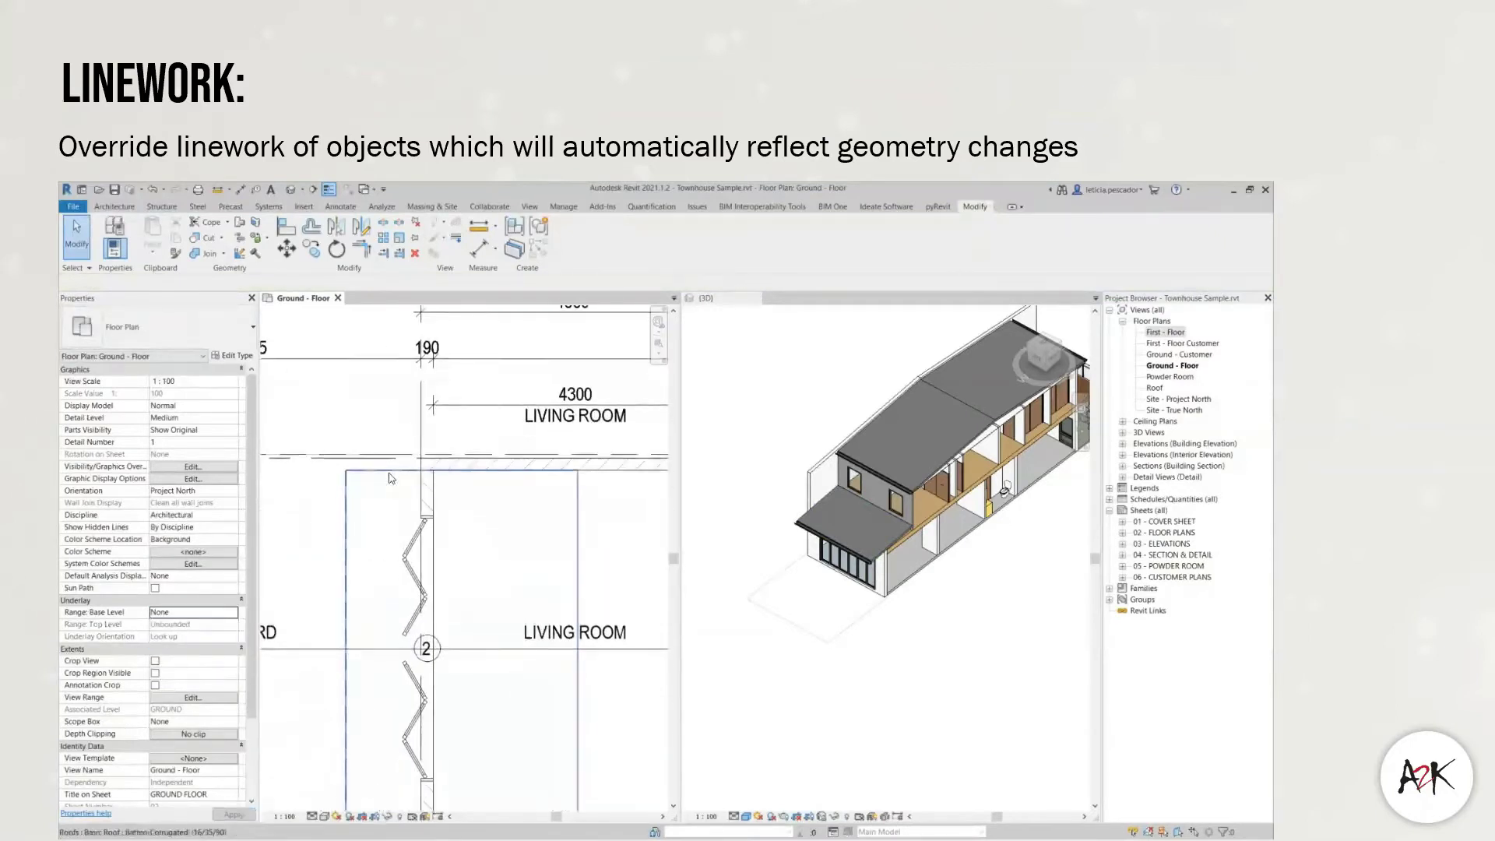
{"action": "left_click", "coordinate": [393, 478]}
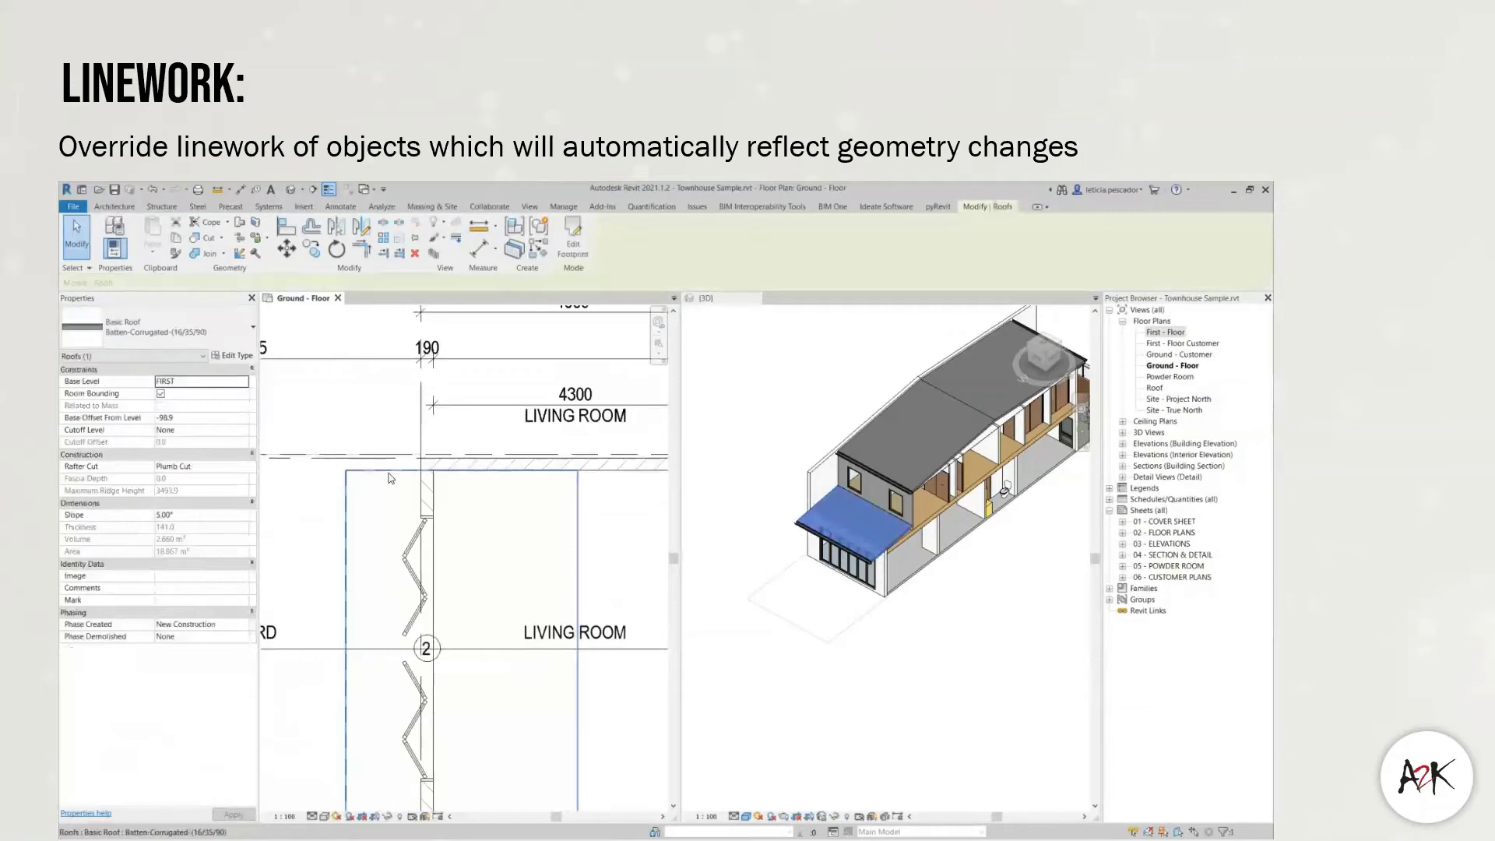
{"action": "left_click", "coordinate": [868, 592]}
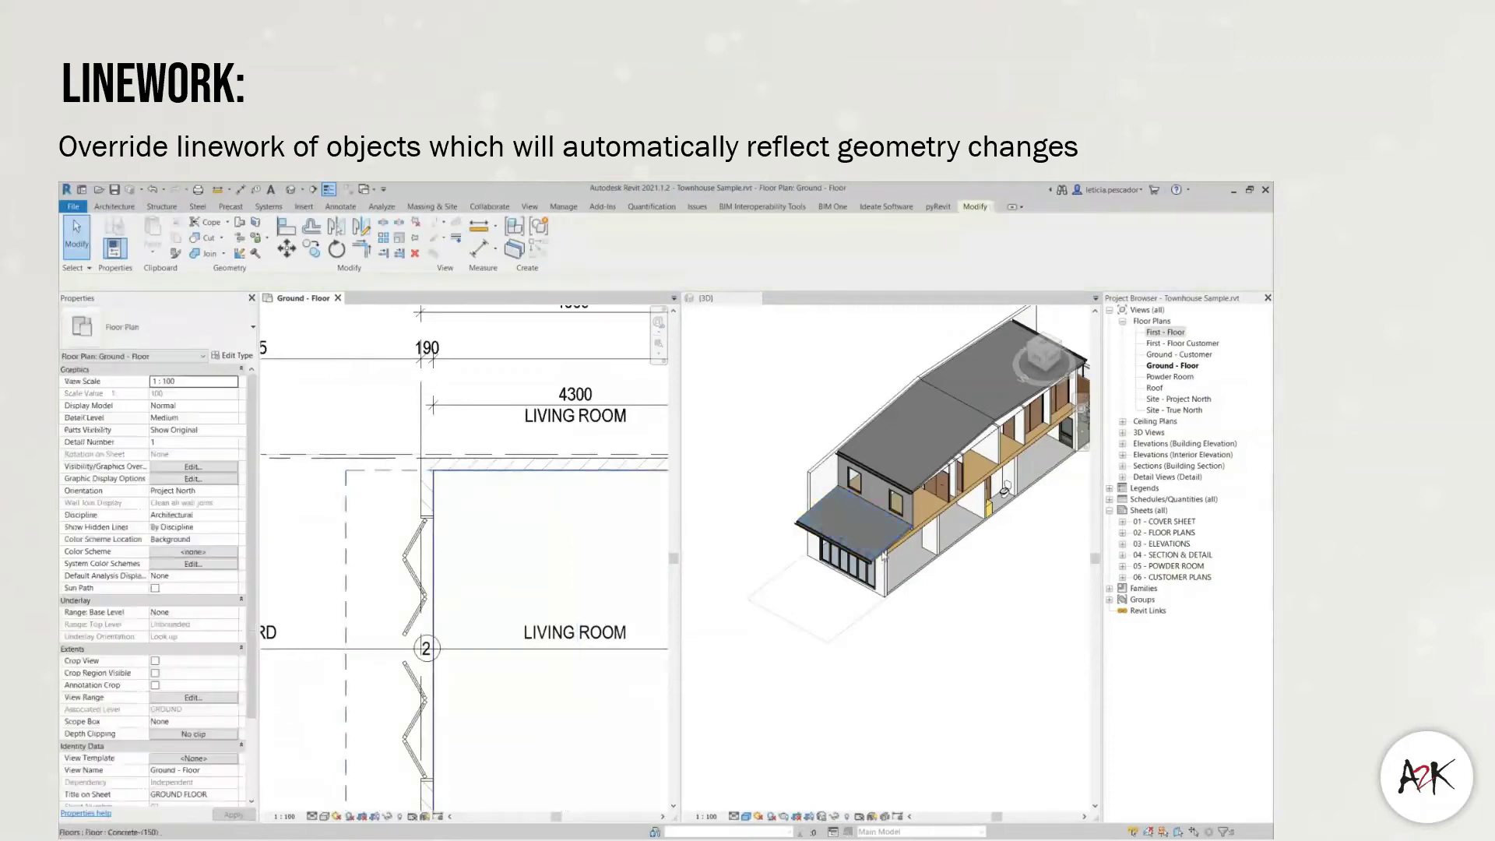
- Edit the lower roof's footprint, set the front edge's distance dimension to 800, and finish the sketch
{"action": "double_click", "coordinate": [890, 535]}
{"action": "scroll", "coordinate": [858, 553], "scroll_direction": "up", "scroll_amount": 2}
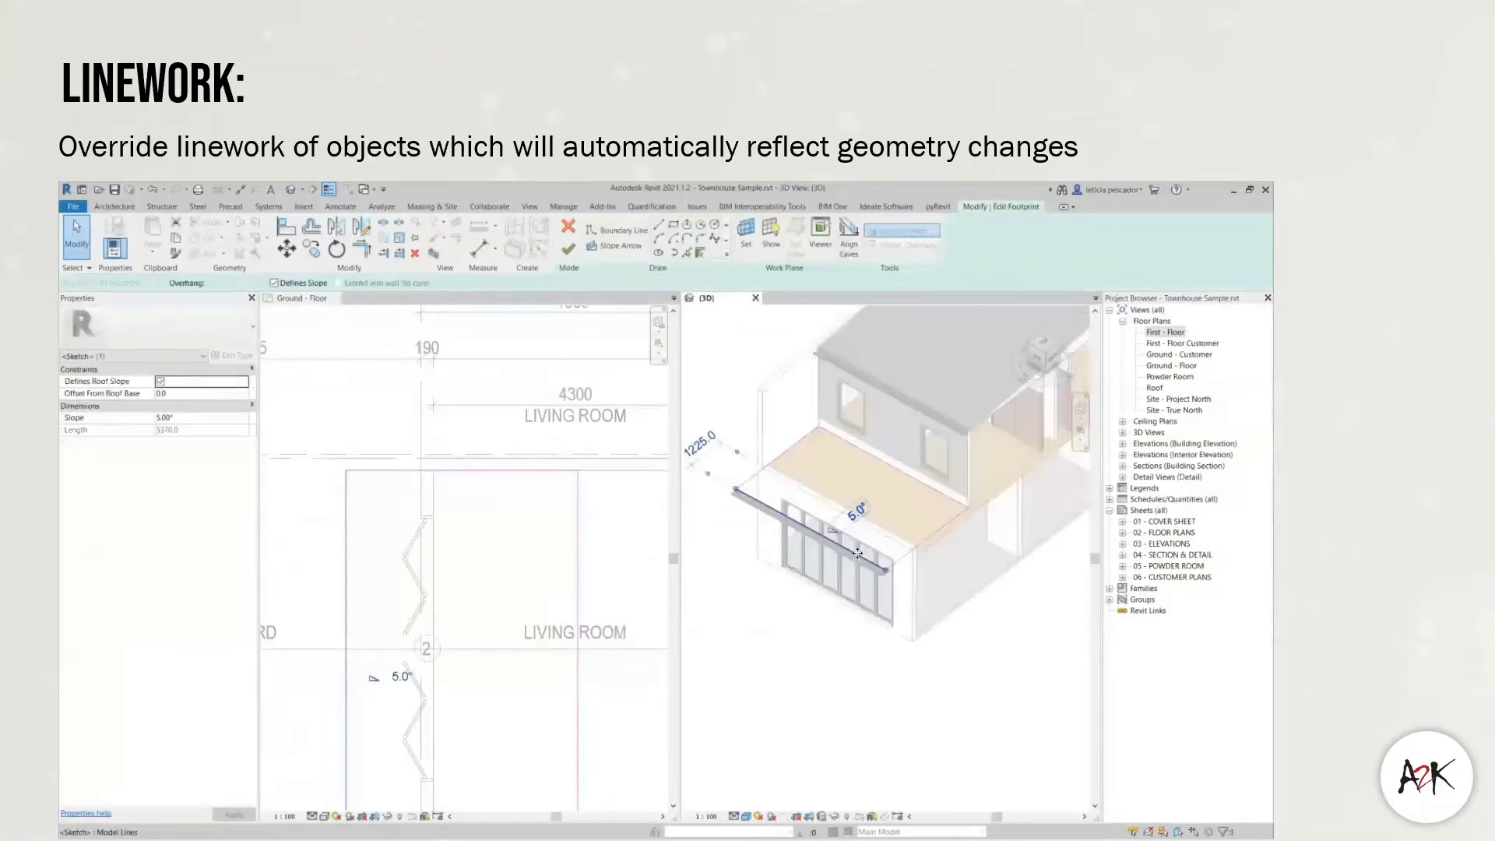
{"action": "scroll", "coordinate": [857, 553], "scroll_direction": "up", "scroll_amount": 2}
{"action": "middle_click_drag", "start_coordinate": [812, 452], "coordinate": [918, 569]}
{"action": "left_click", "coordinate": [724, 510]}
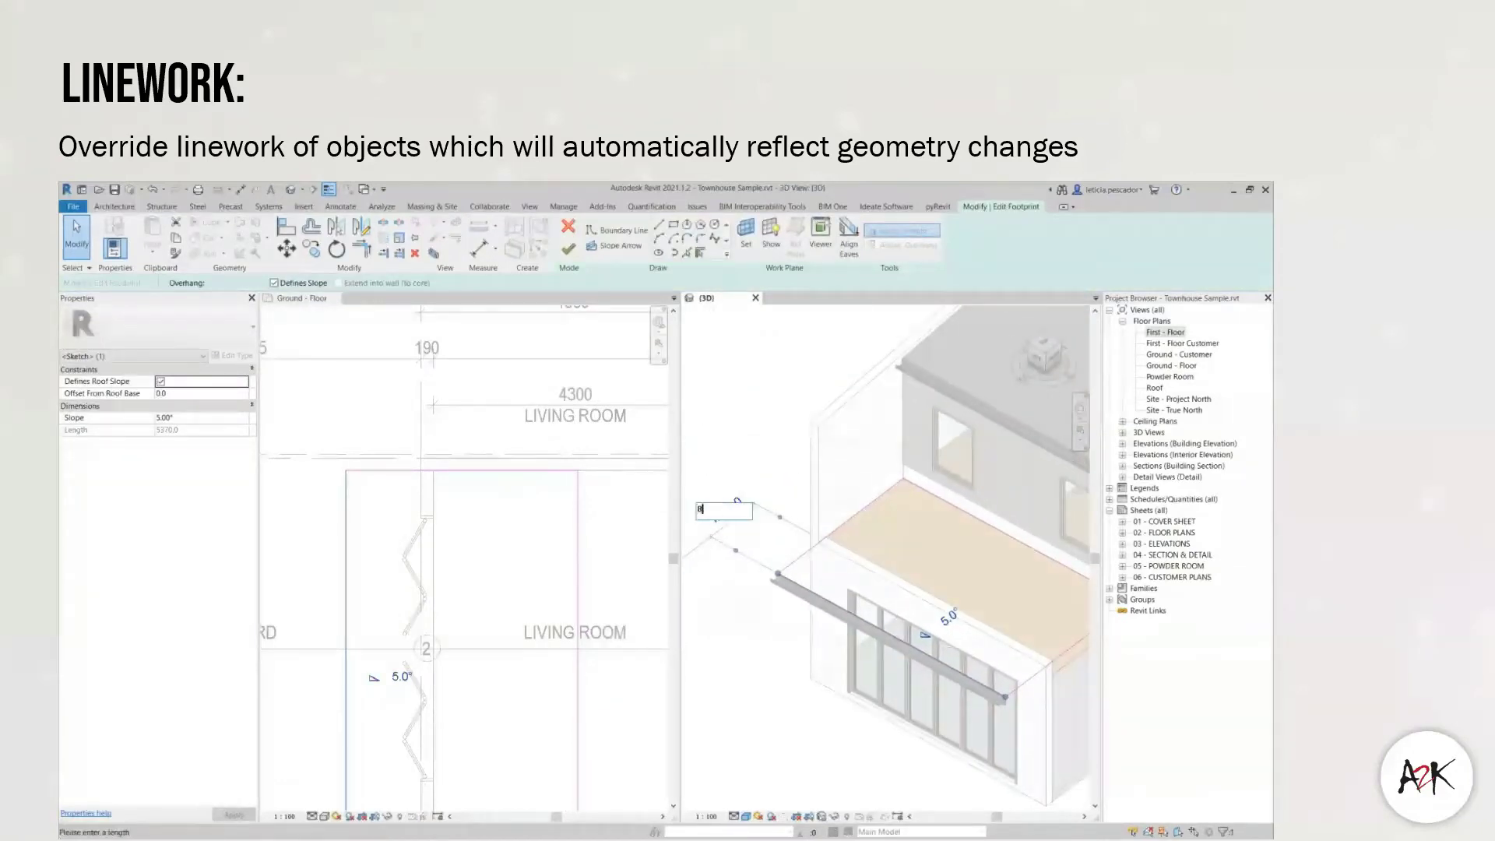
{"action": "type", "text": "800"}
{"action": "key", "text": "Return"}
{"action": "left_click", "coordinate": [568, 249]}
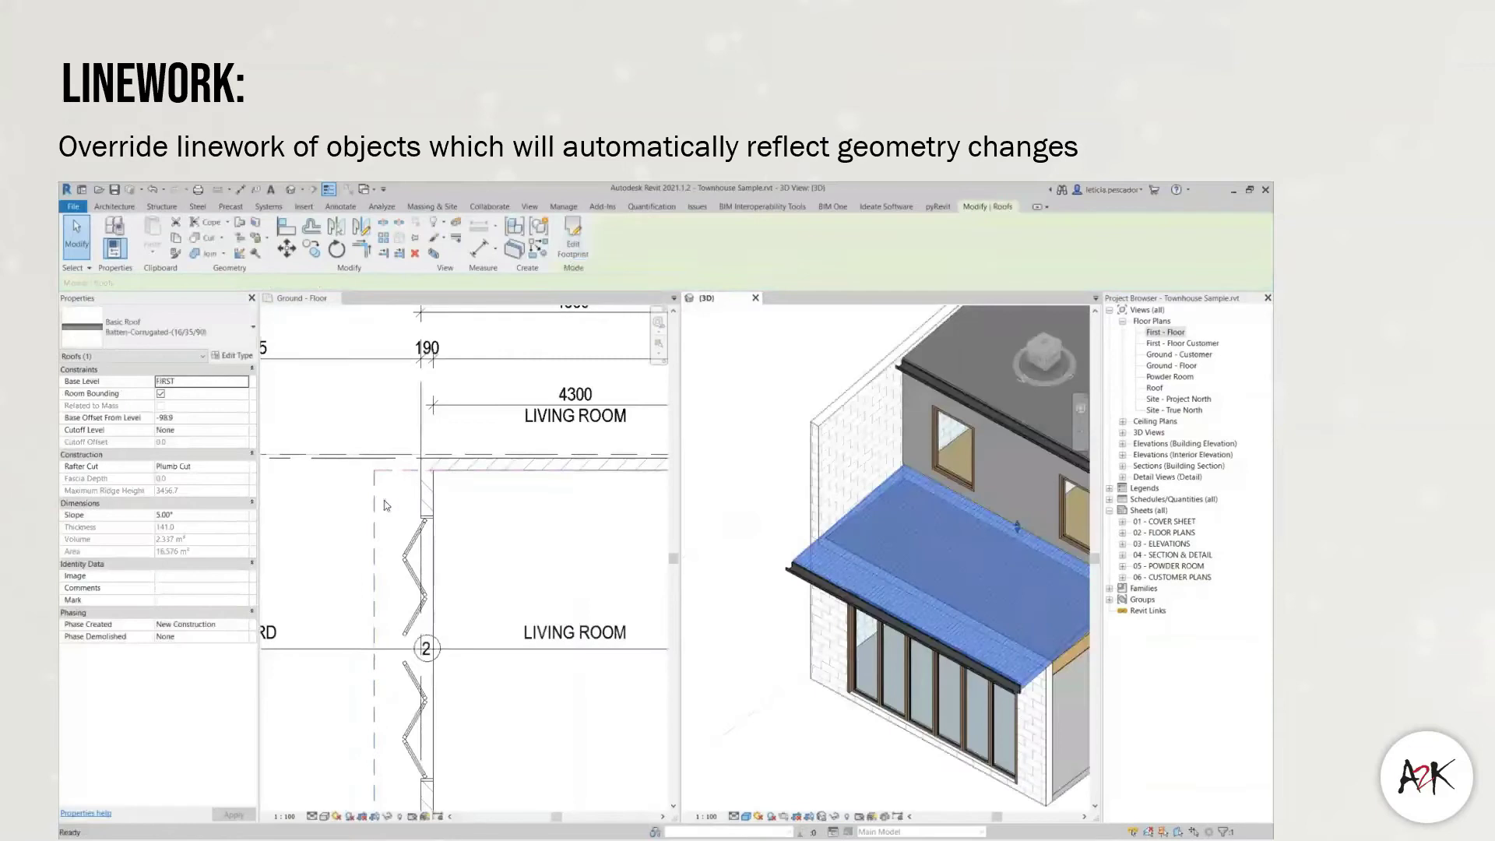
{"action": "key", "text": "Escape"}
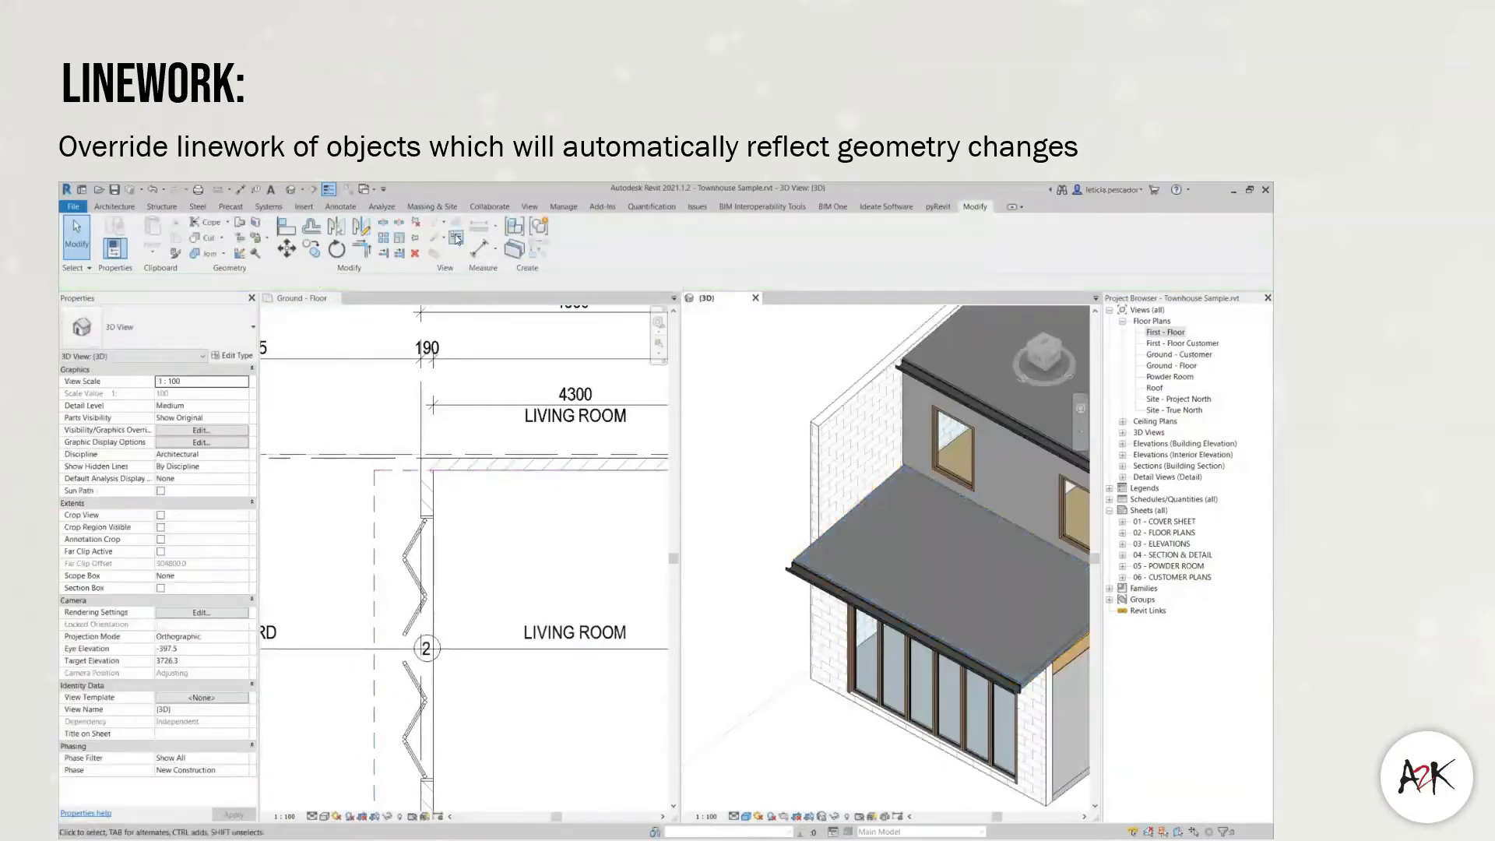
- Delete the lower roof via its outline in the ground floor plan, and undo the deletion
{"action": "left_click", "coordinate": [374, 525]}
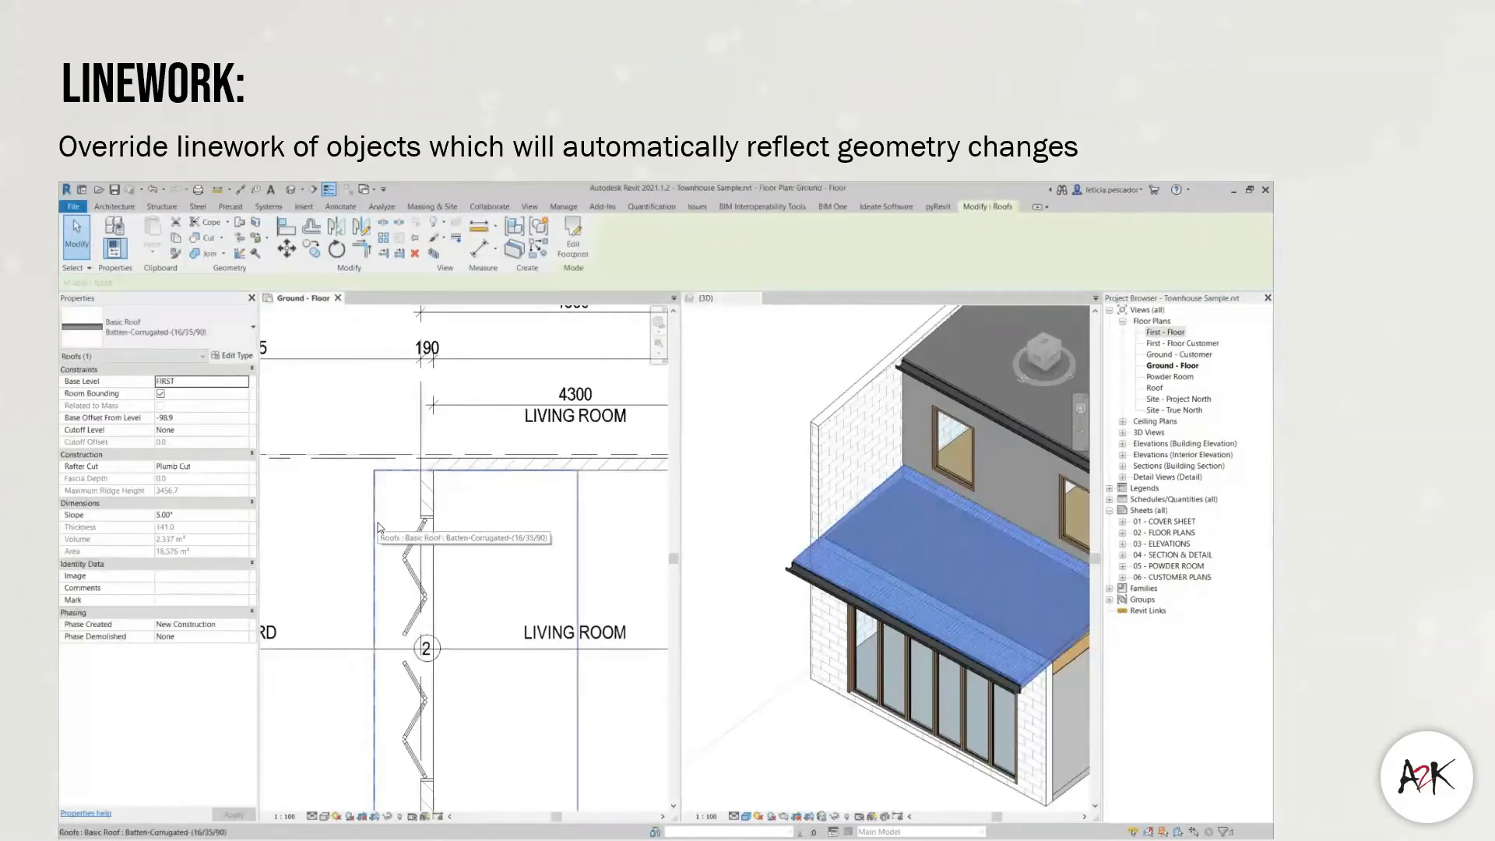
{"action": "left_click", "coordinate": [416, 256]}
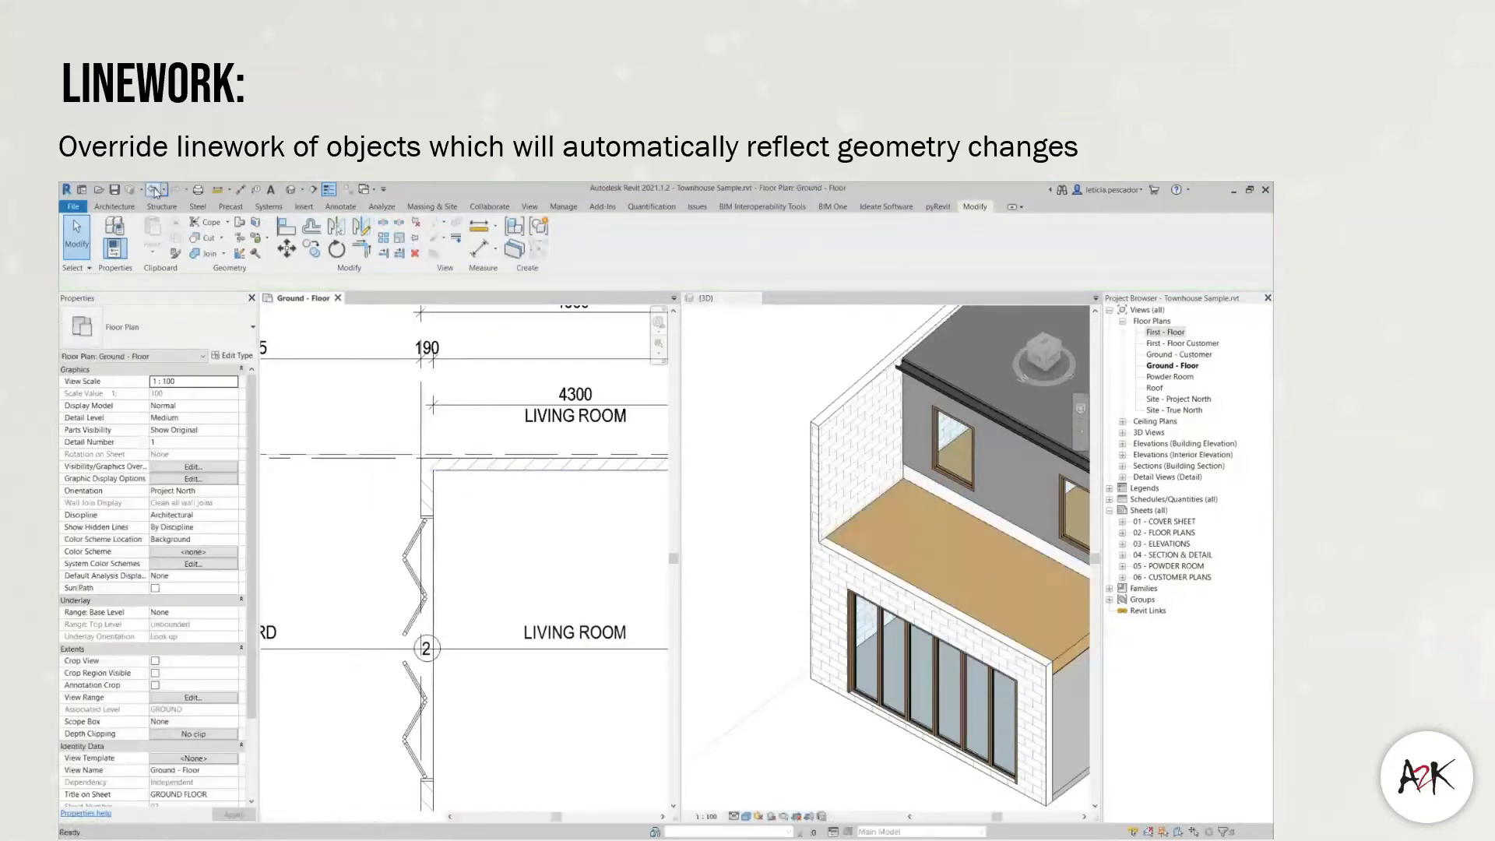
{"action": "left_click", "coordinate": [153, 190]}
- Apply the <Invisible lines> style with Linework to the lower roof's front edge in the ground floor plan
{"action": "left_click", "coordinate": [476, 233]}
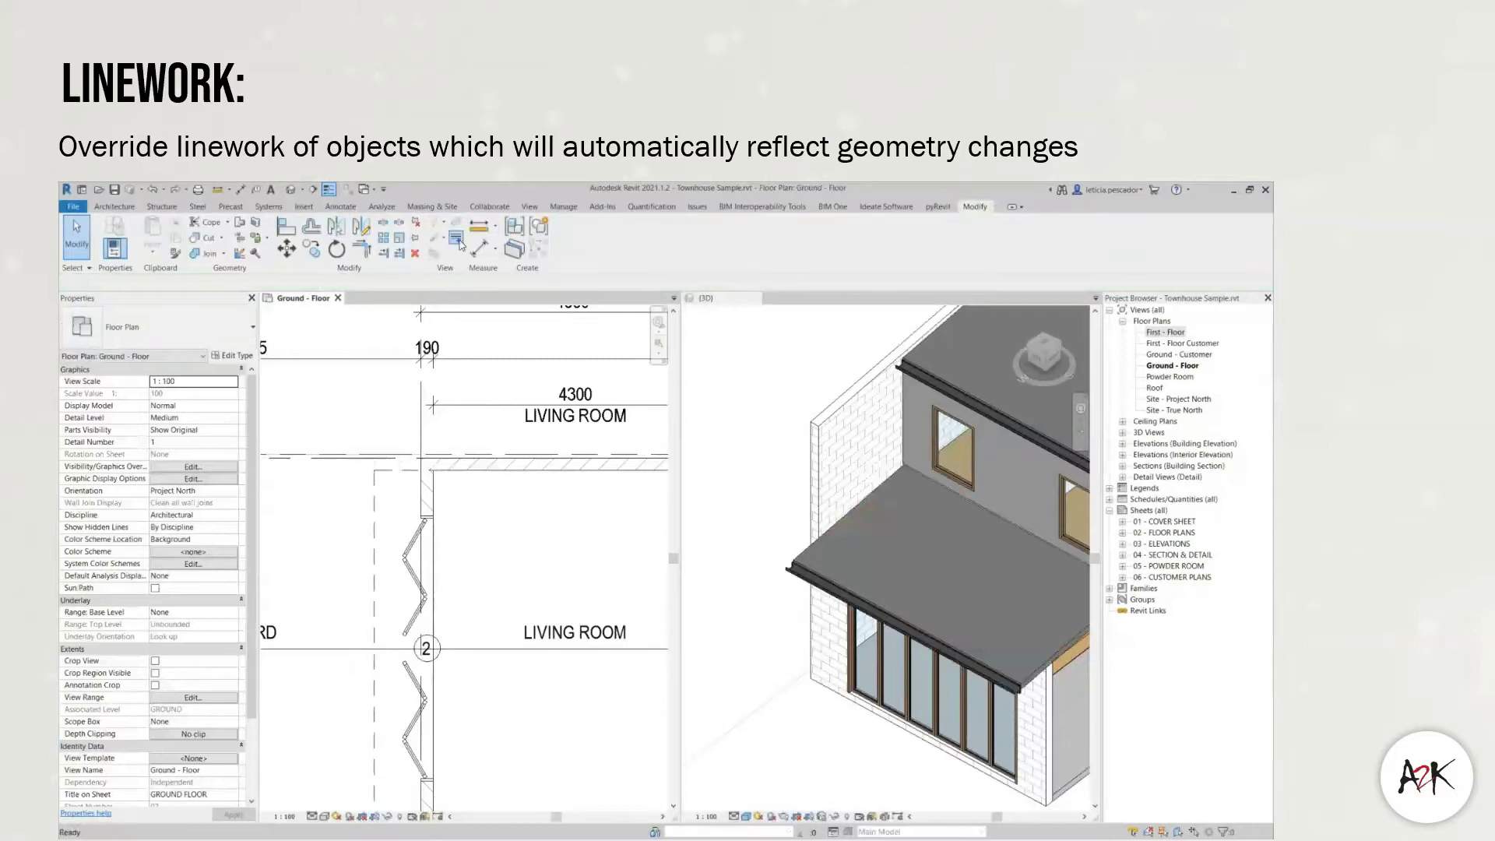
{"action": "left_click", "coordinate": [605, 244]}
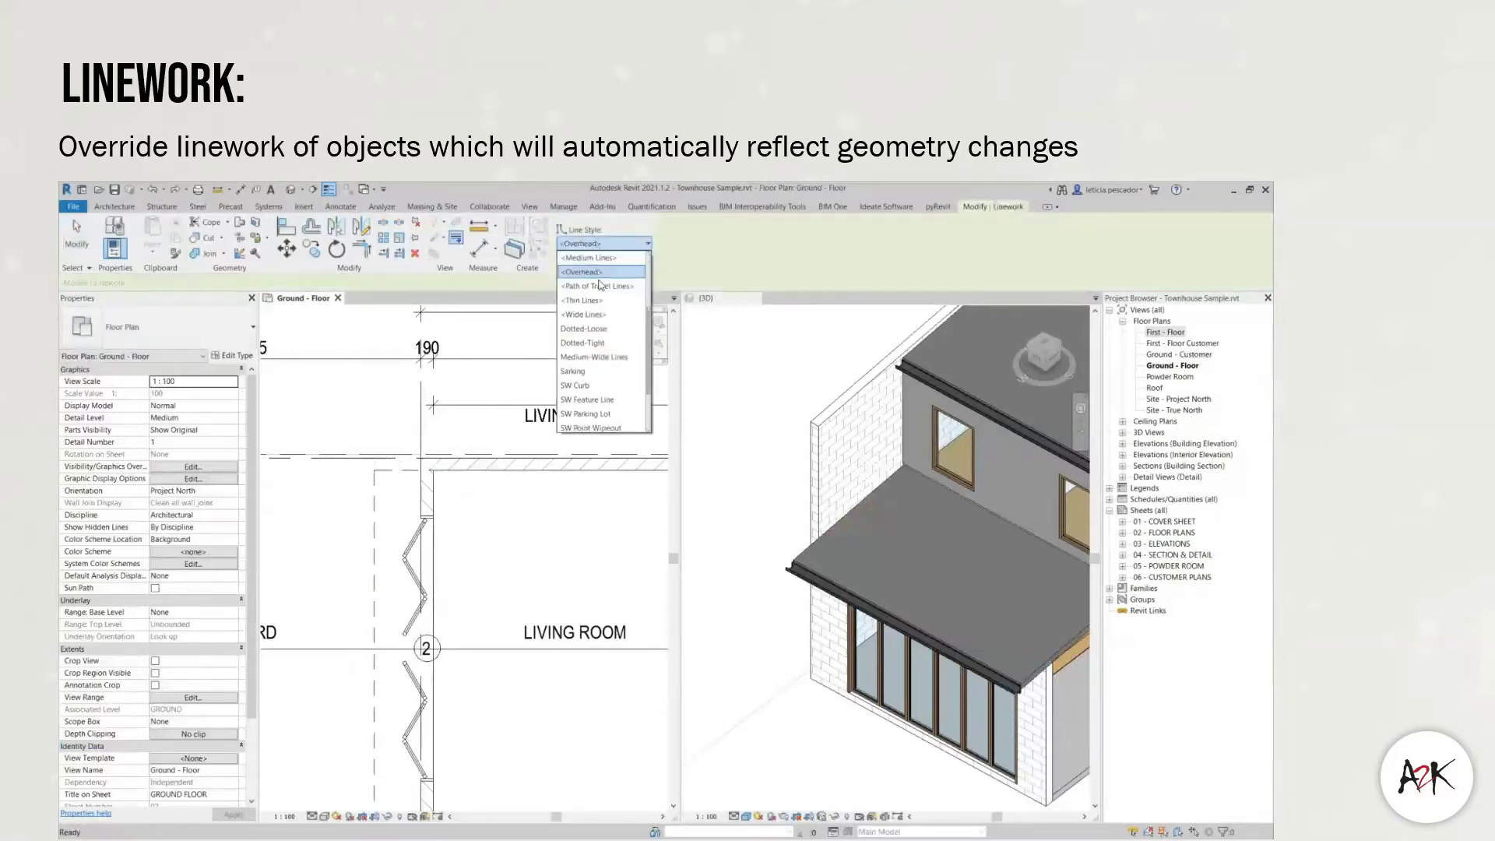
{"action": "scroll", "coordinate": [598, 322], "scroll_direction": "up", "scroll_amount": 2}
{"action": "left_click", "coordinate": [598, 321]}
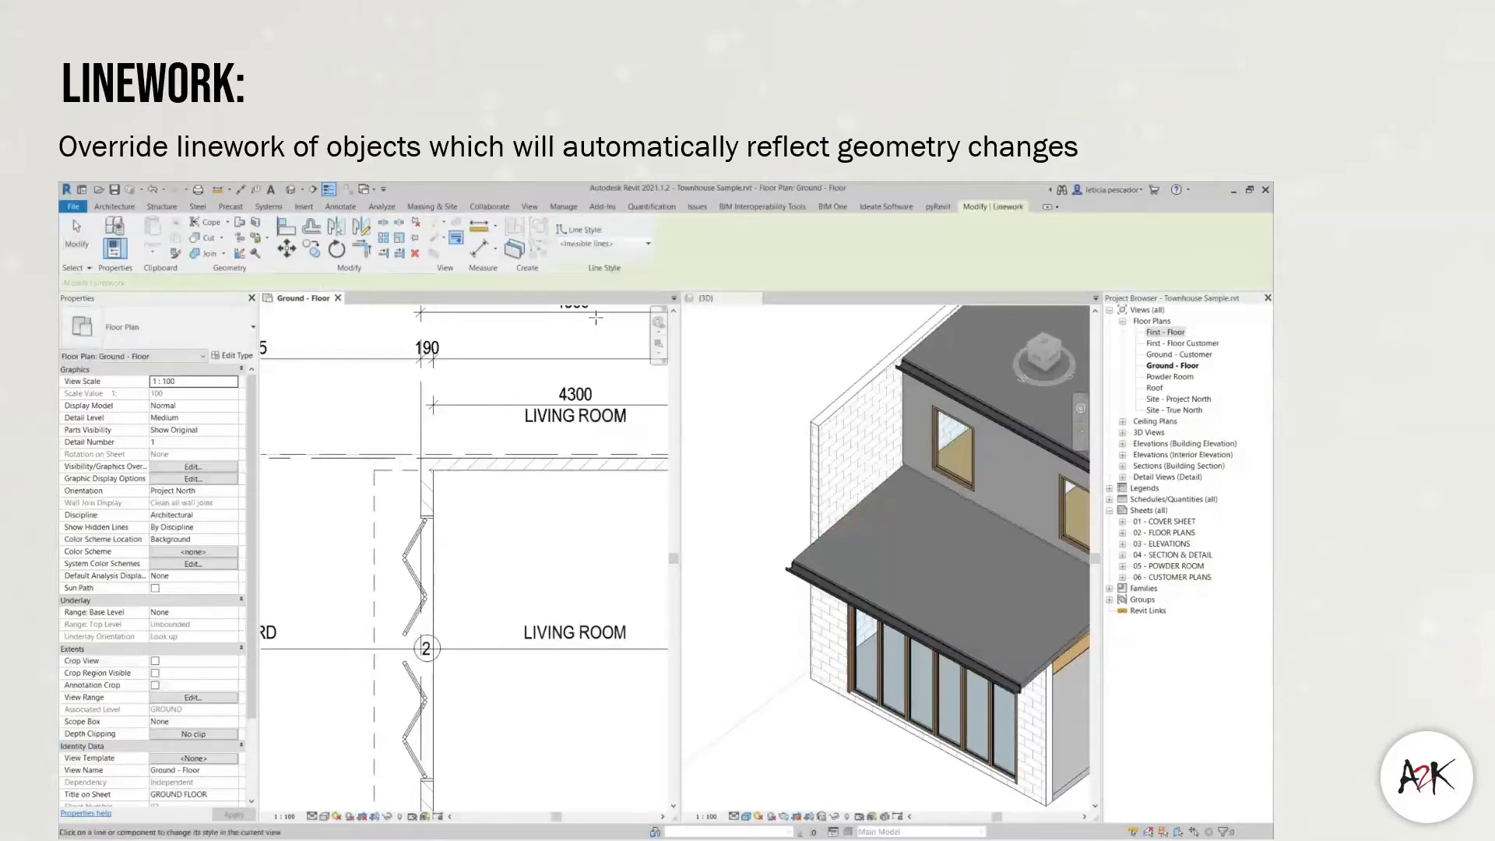
{"action": "left_click", "coordinate": [374, 509]}
- Switch the Linework line style to <Overhead> and set the ground floor plan's underlay base level to FIRST
{"action": "left_click", "coordinate": [622, 246]}
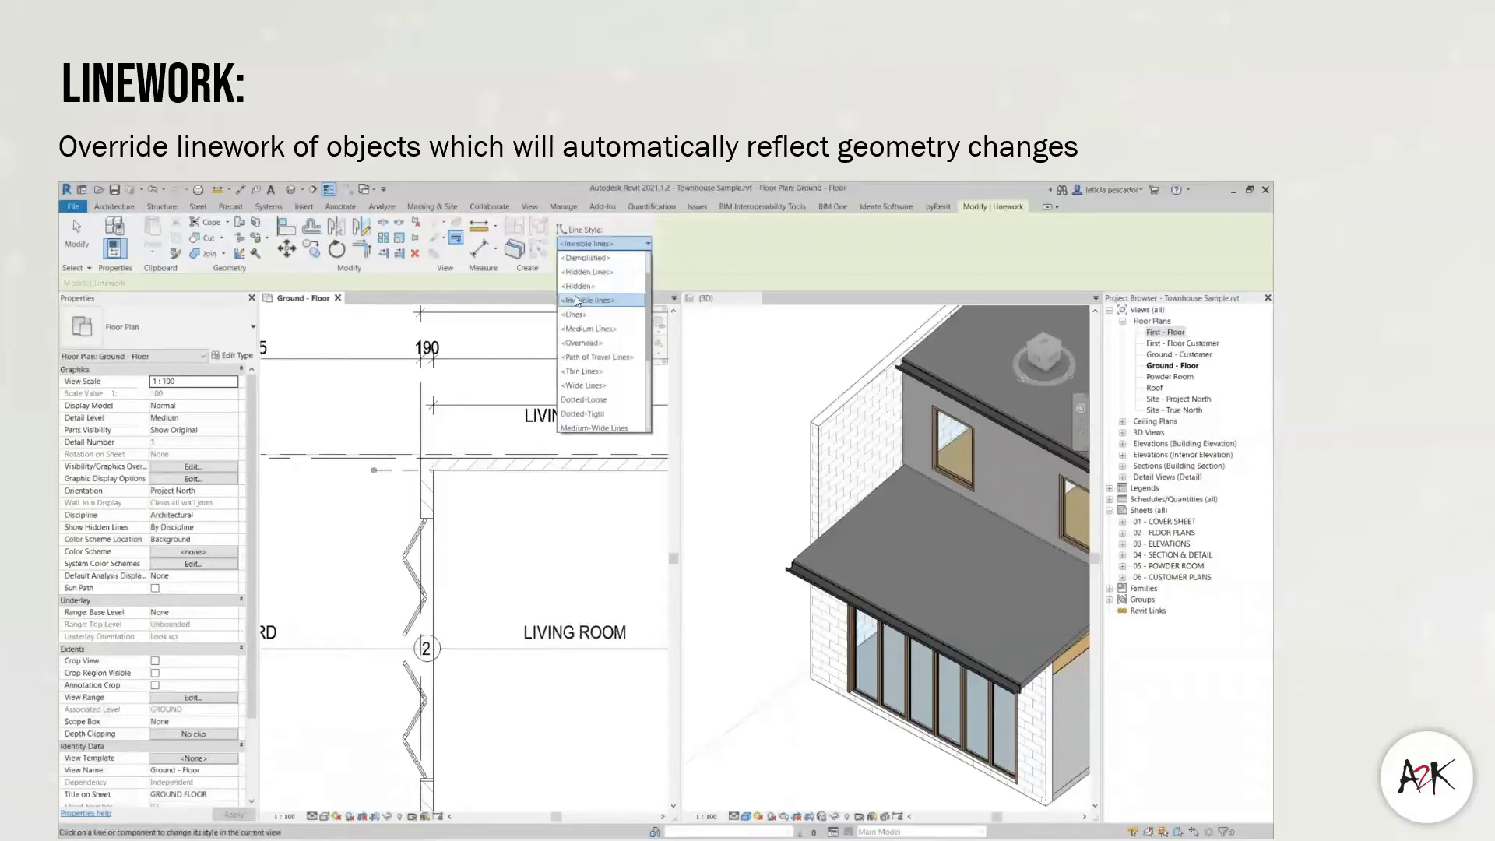
{"action": "left_click", "coordinate": [583, 373]}
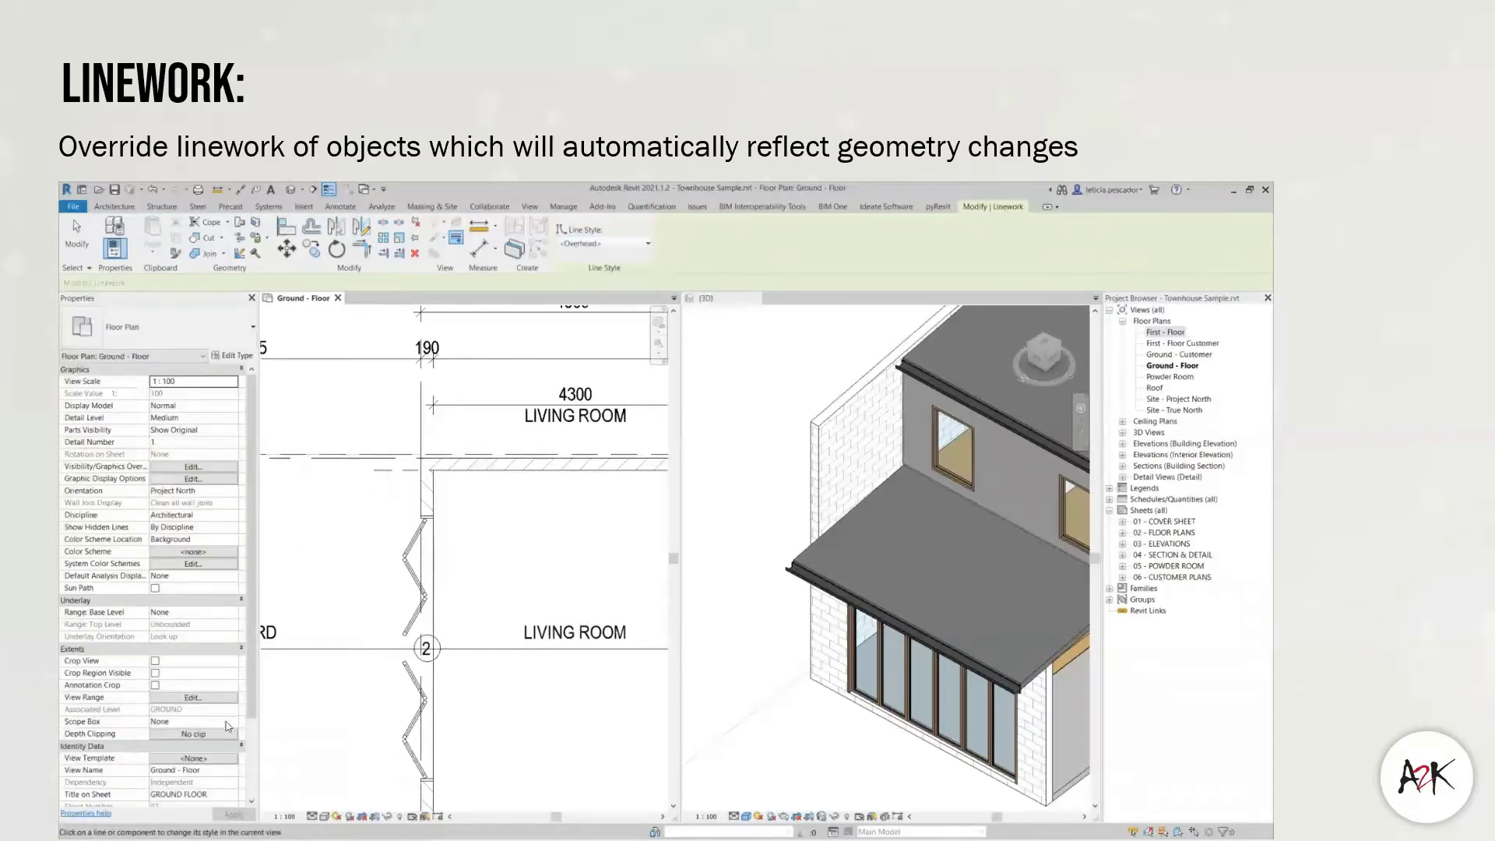
{"action": "left_click", "coordinate": [234, 613]}
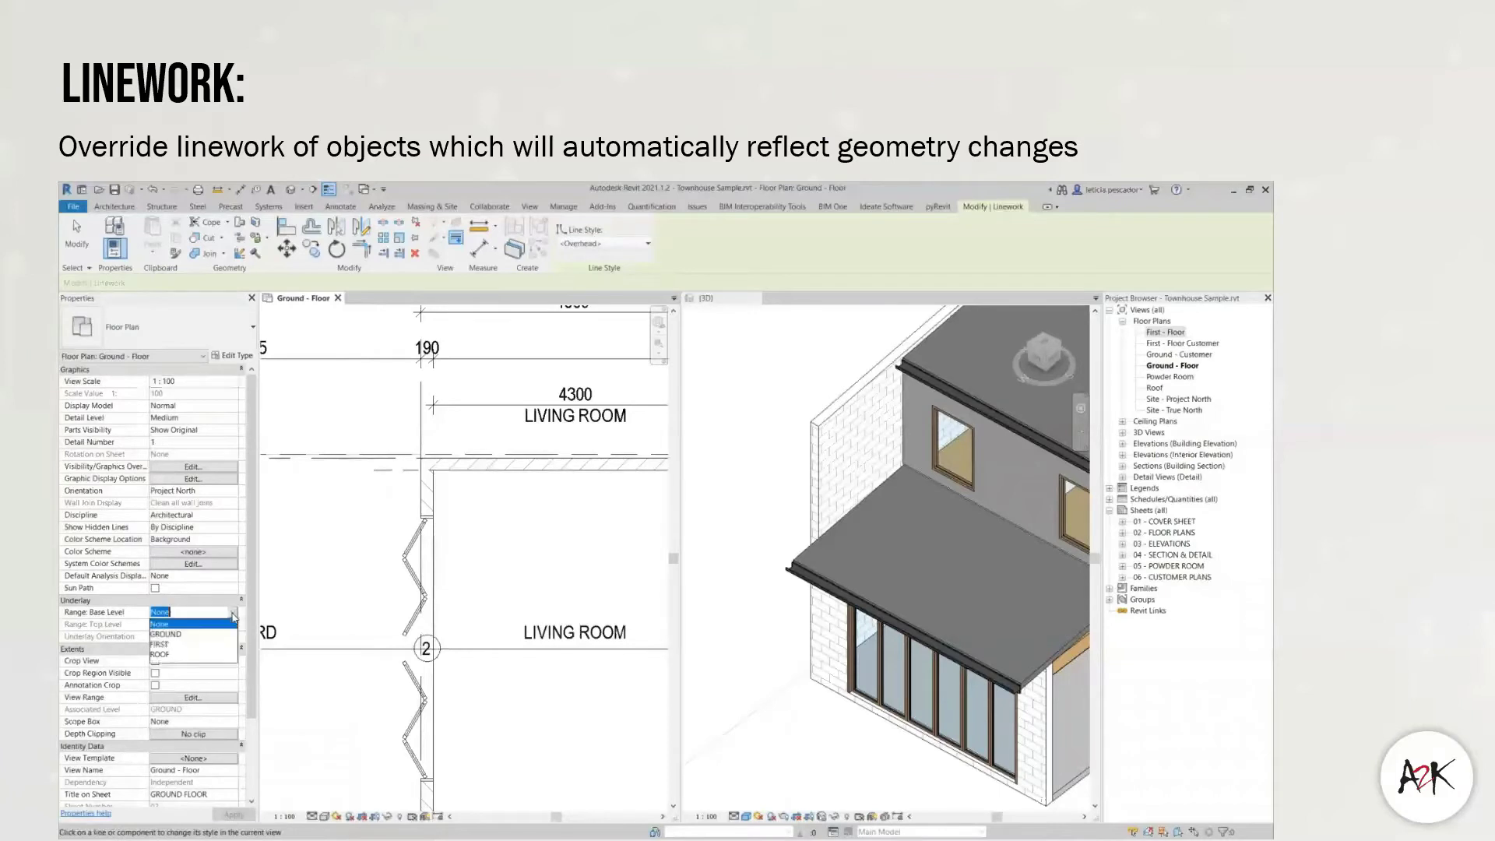
{"action": "left_click", "coordinate": [160, 646]}
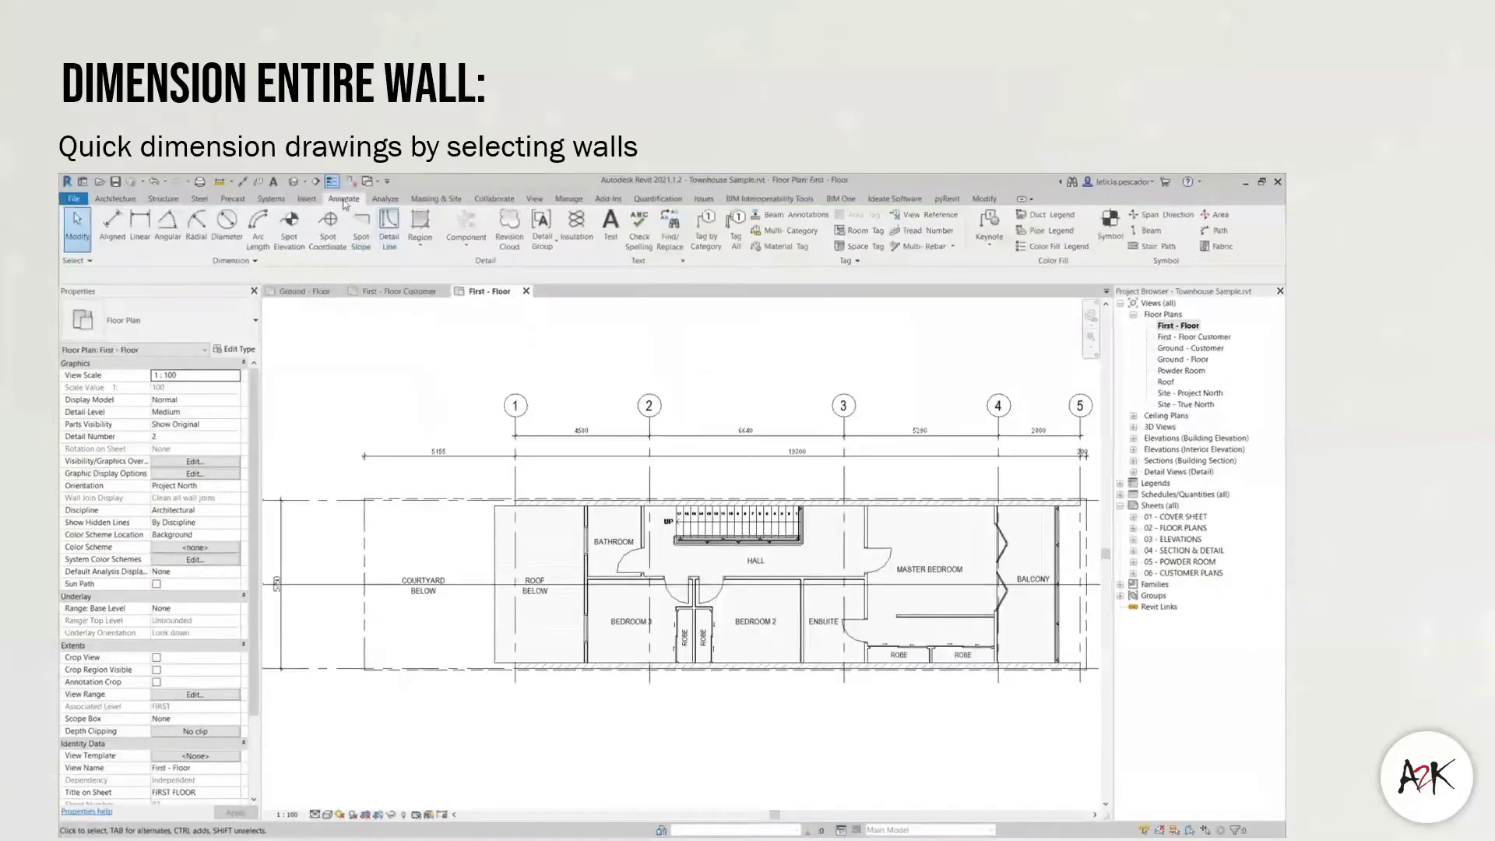
{"action": "left_click", "coordinate": [114, 226]}
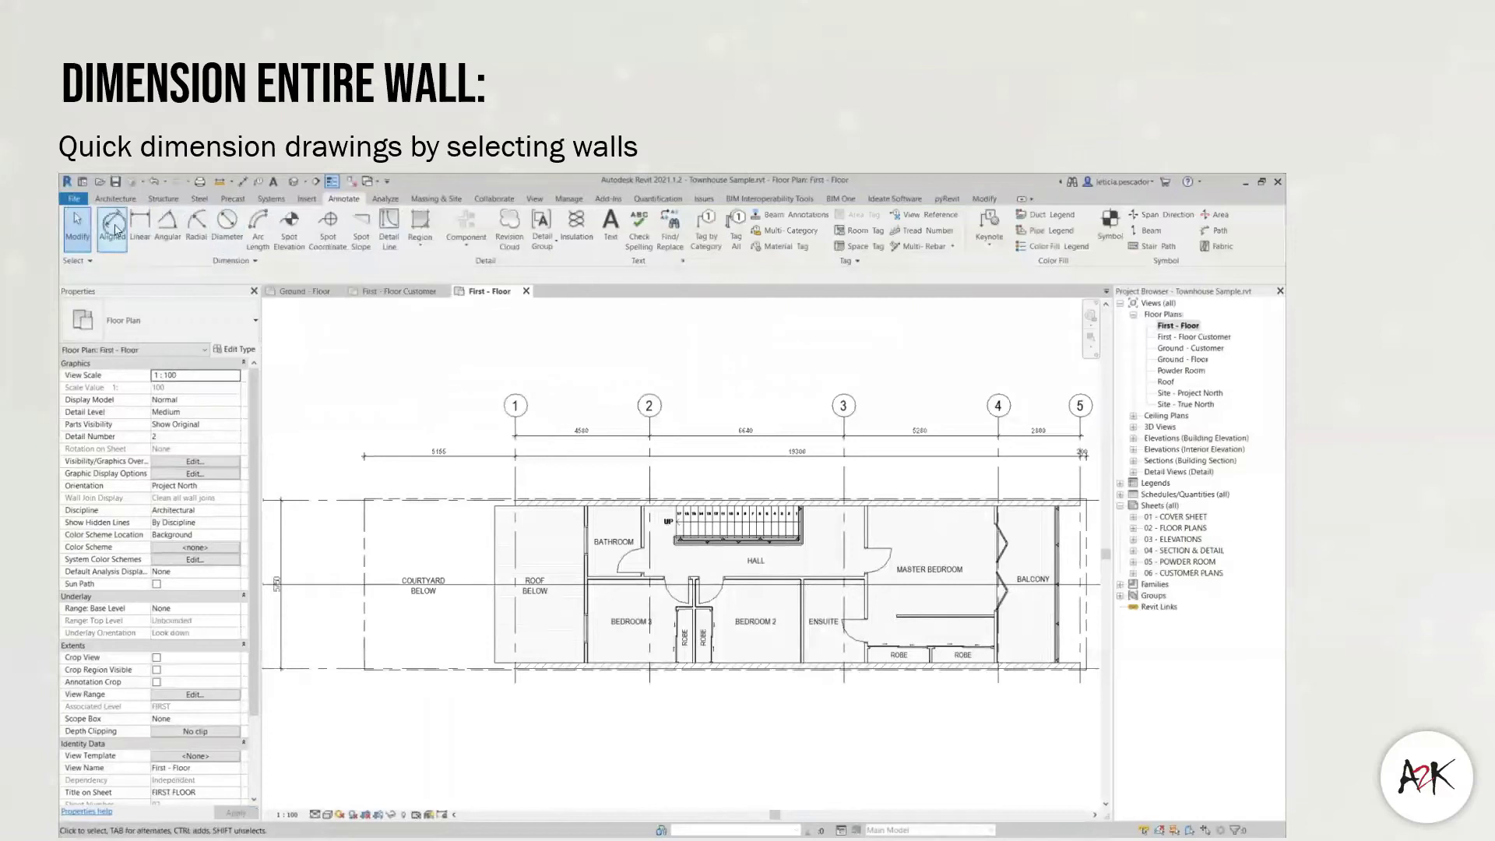
{"action": "left_click", "coordinate": [243, 184]}
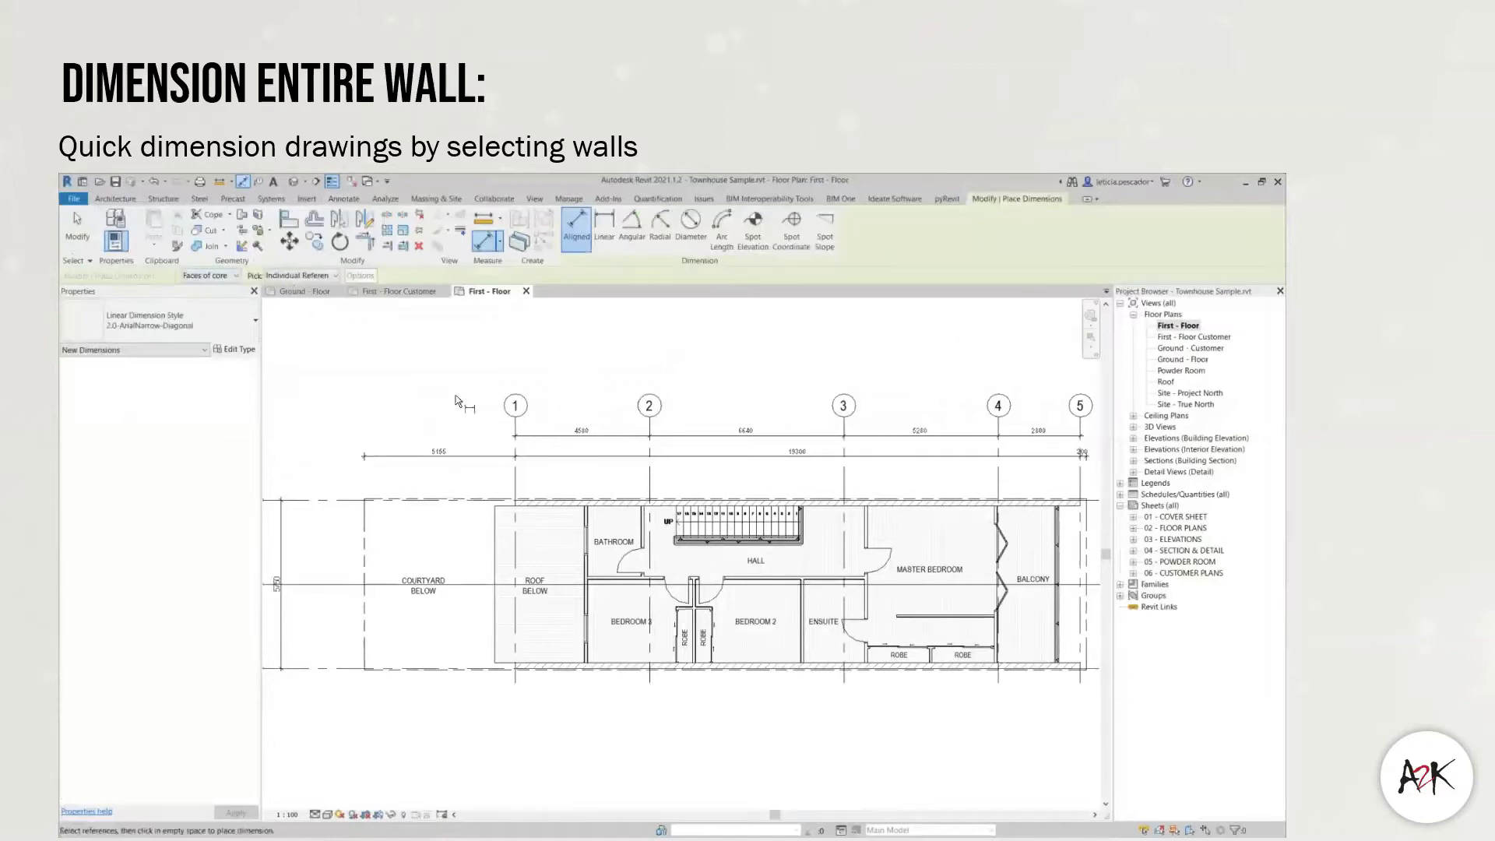
{"action": "left_click", "coordinate": [516, 475]}
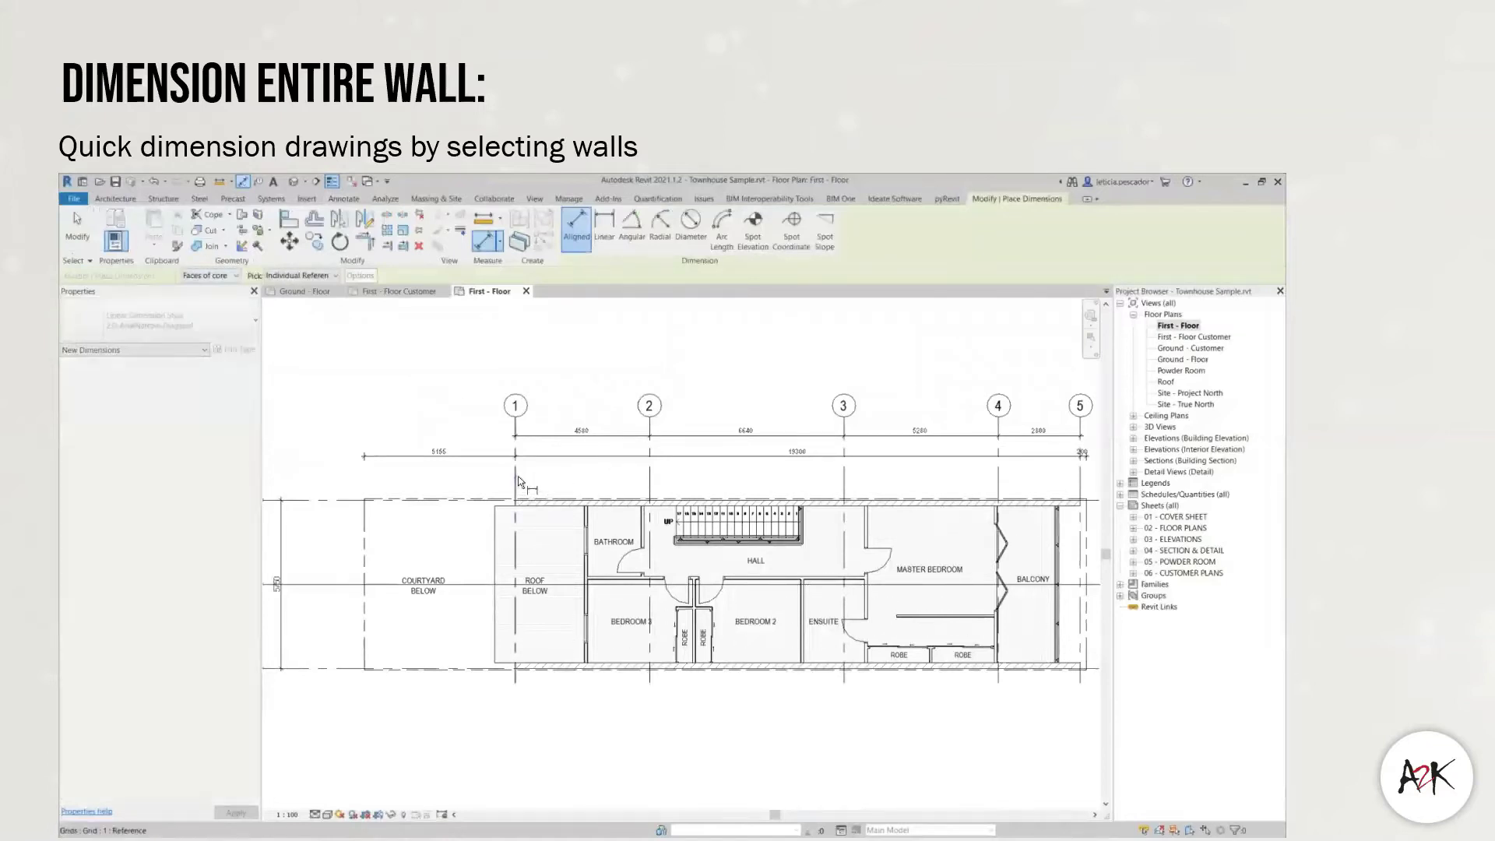
{"action": "left_click", "coordinate": [651, 489]}
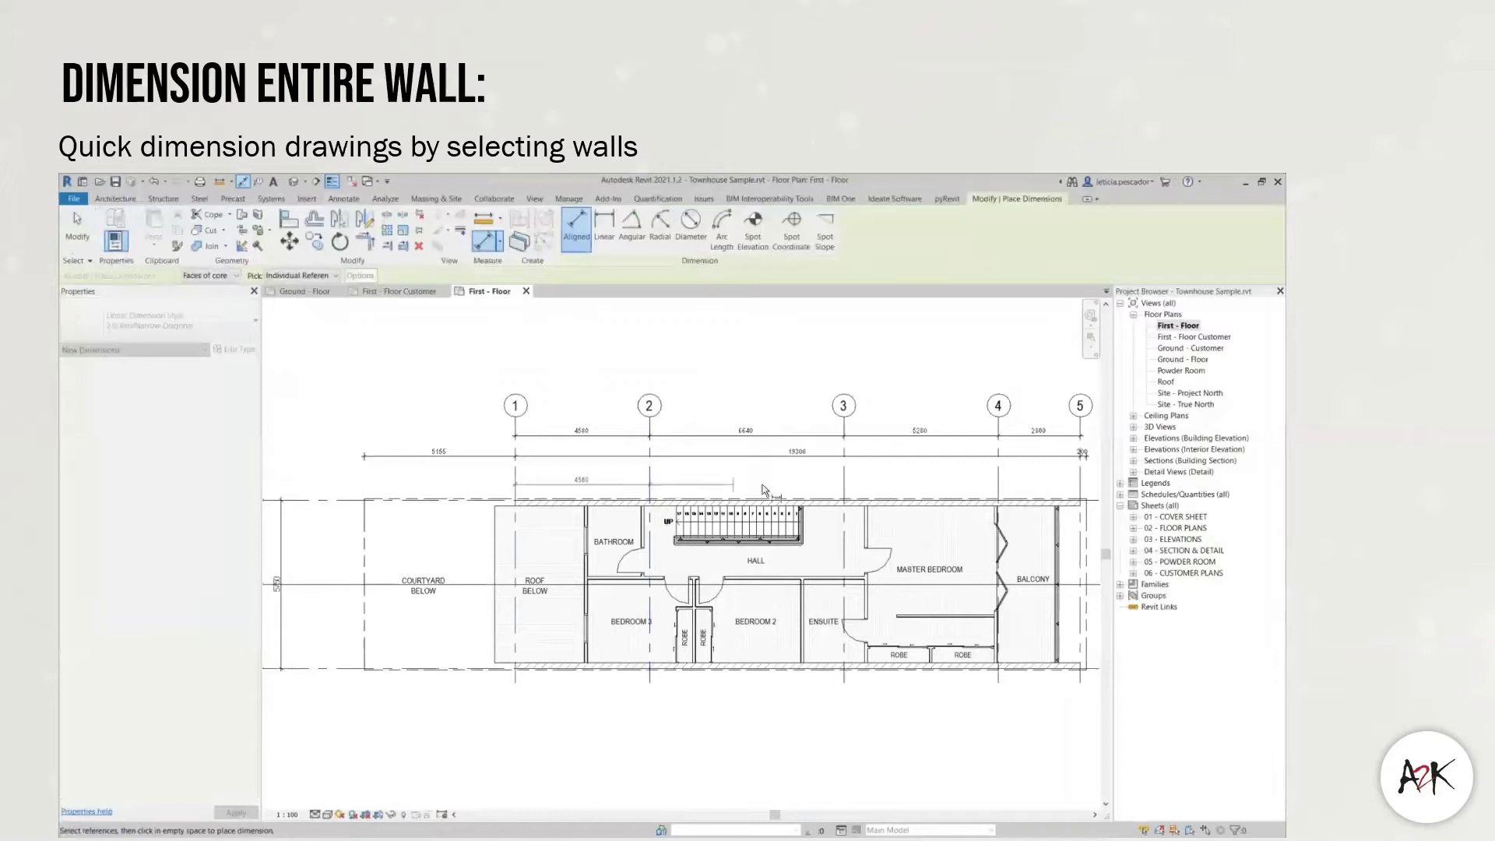
{"action": "key", "text": "Escape"}
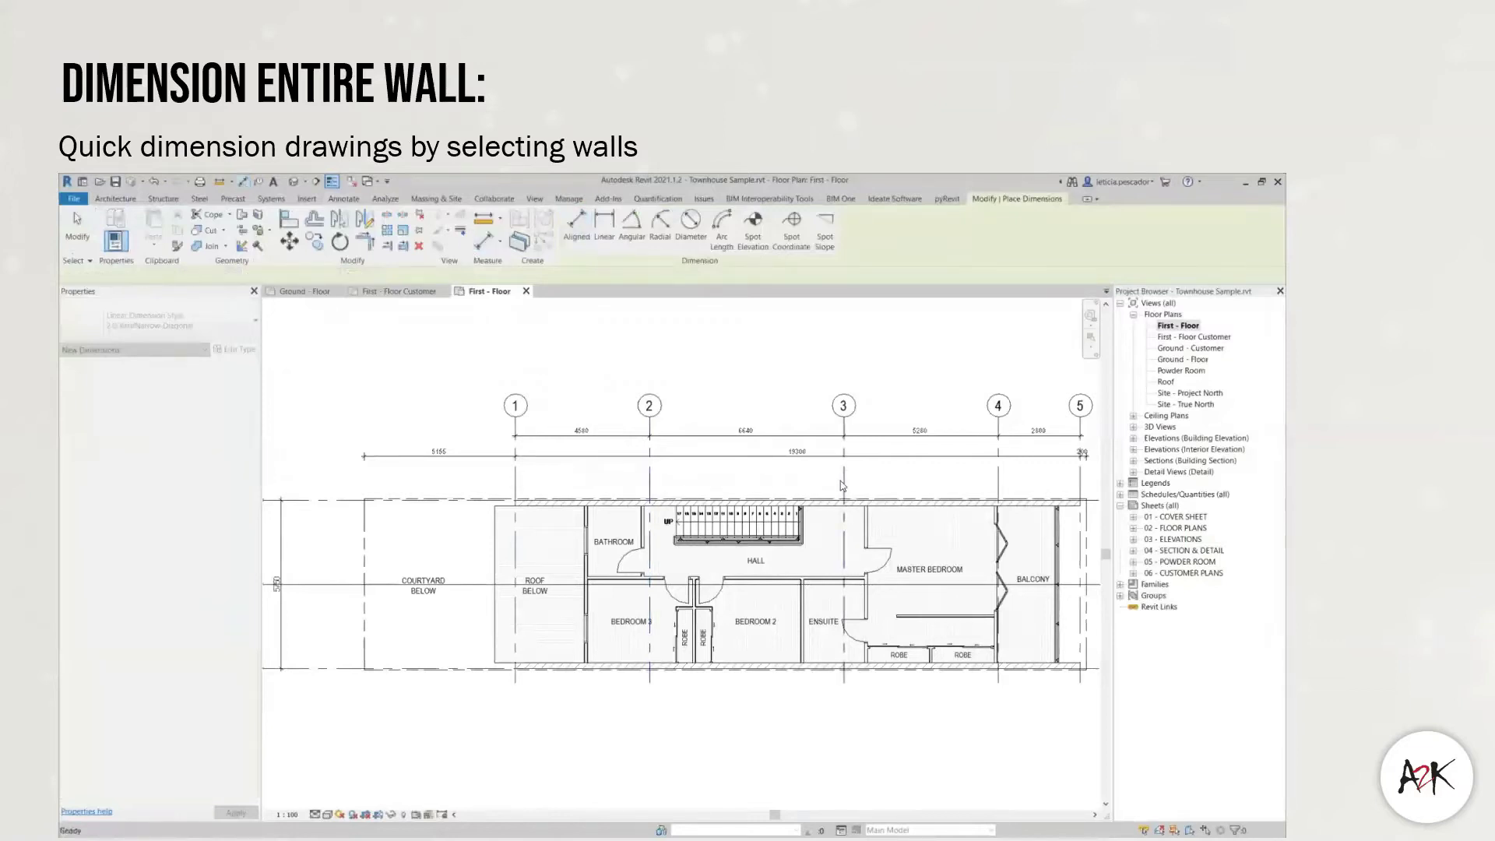
- Configure the Aligned dimension to pick Entire Walls at Faces of core, referencing opening widths and intersecting walls
{"action": "left_click", "coordinate": [218, 281]}
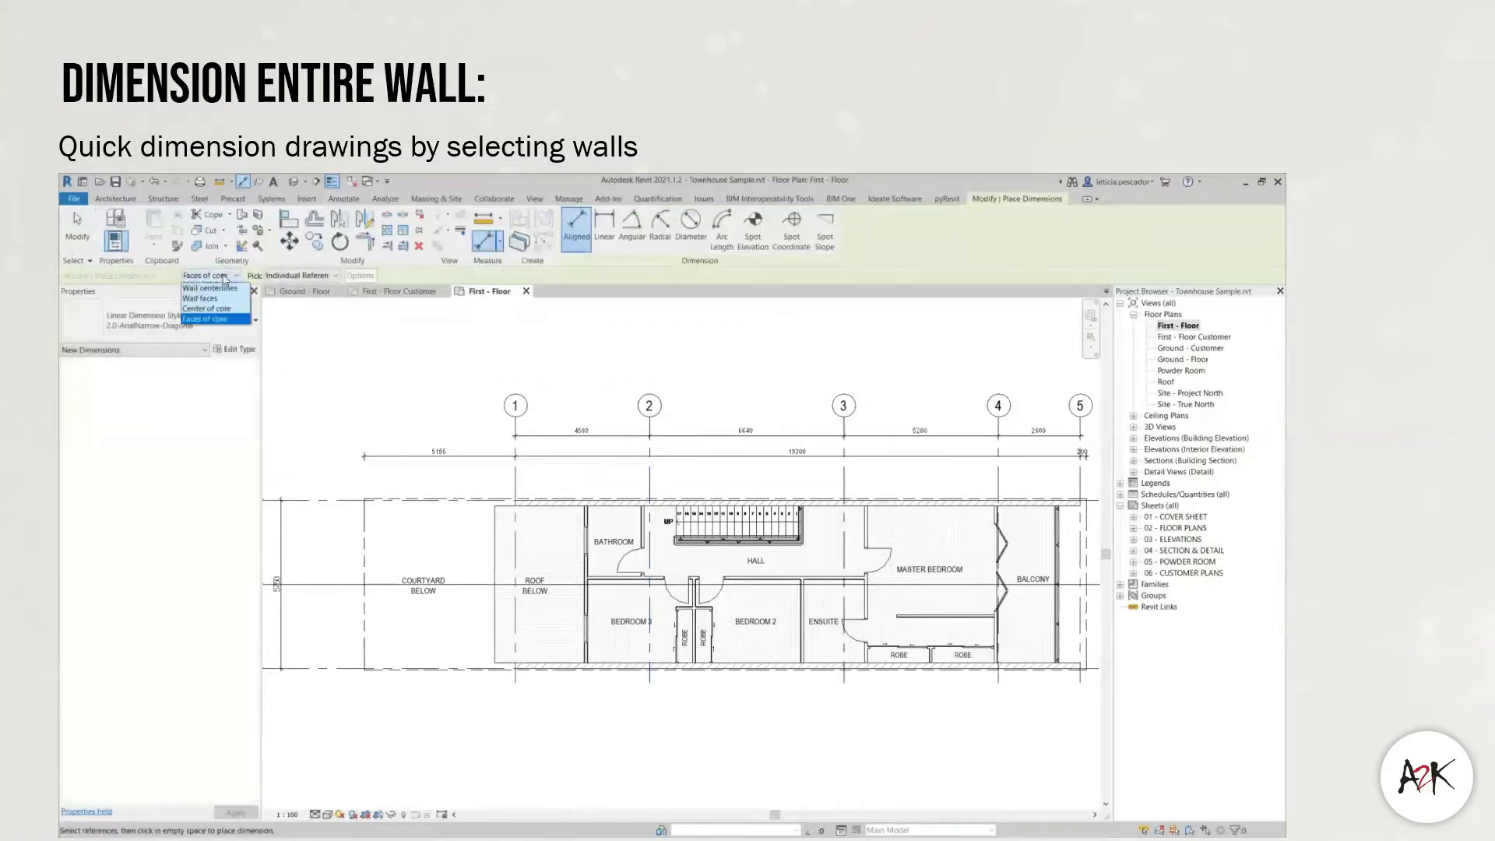
{"action": "left_click", "coordinate": [224, 319]}
{"action": "left_click", "coordinate": [291, 281]}
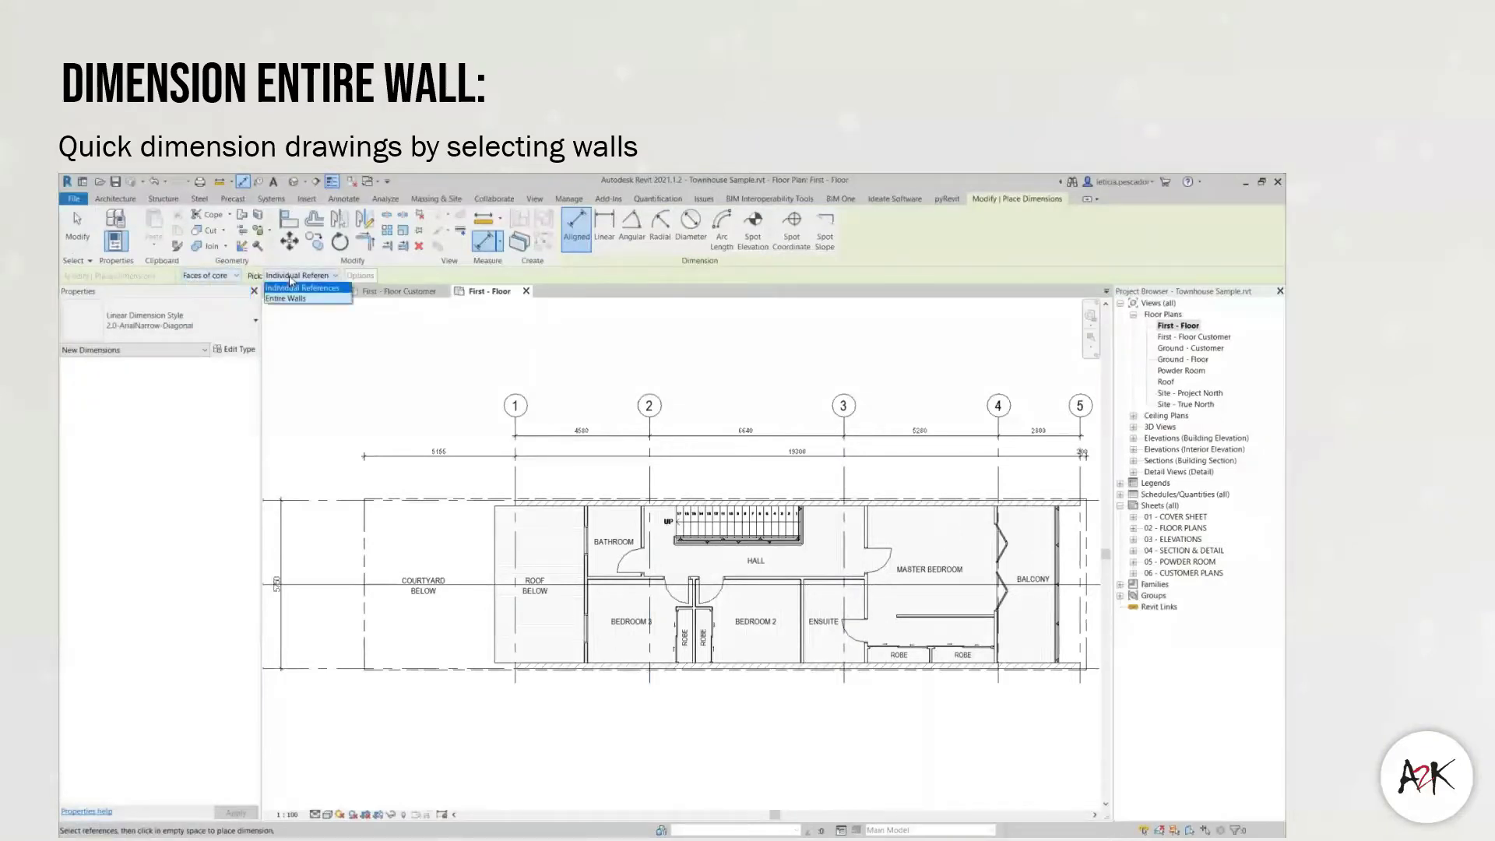
{"action": "left_click", "coordinate": [293, 300]}
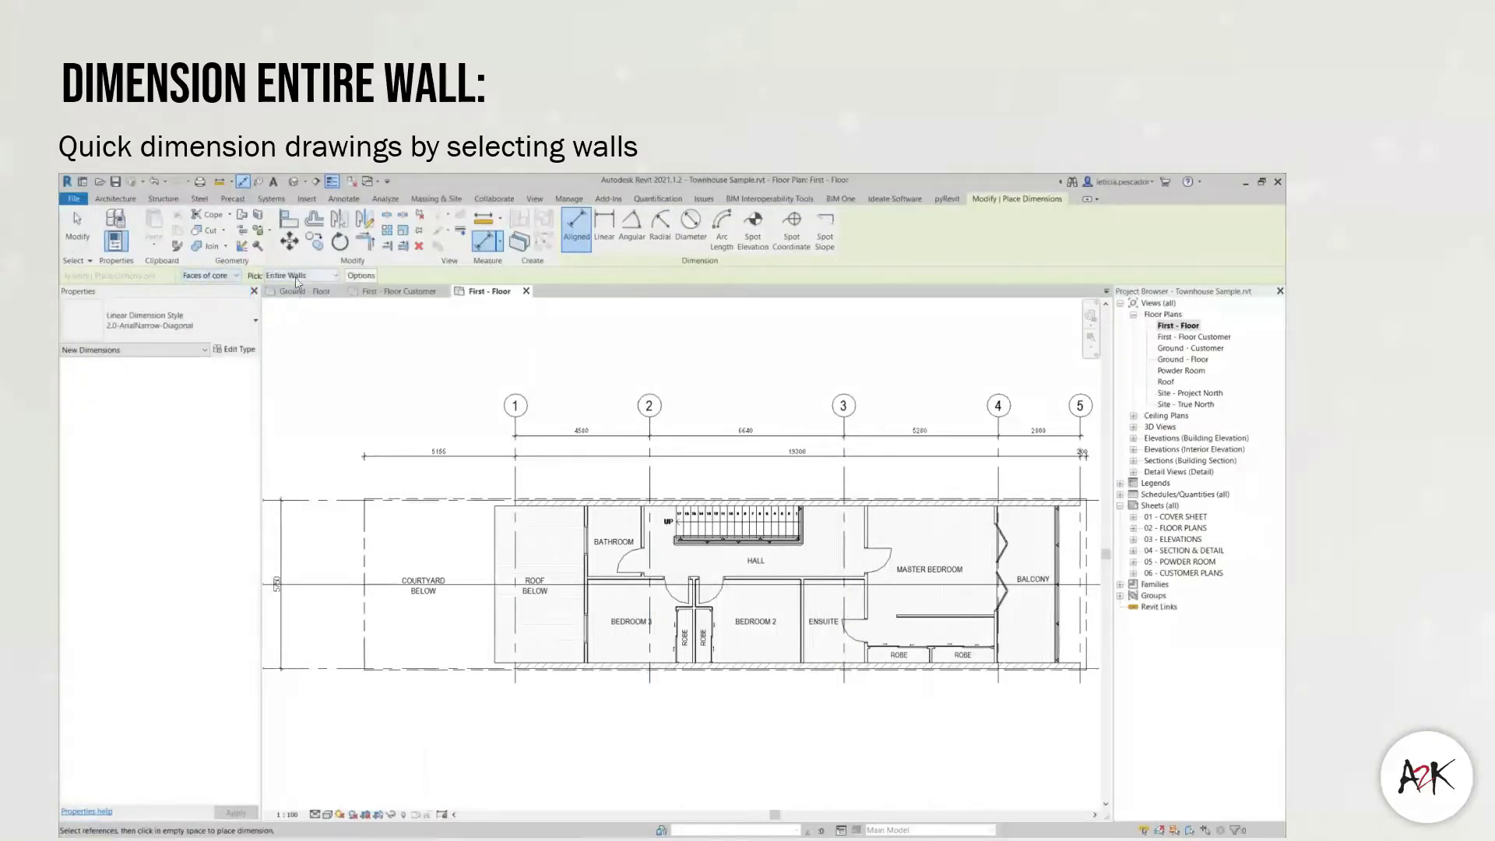
{"action": "left_click", "coordinate": [361, 275]}
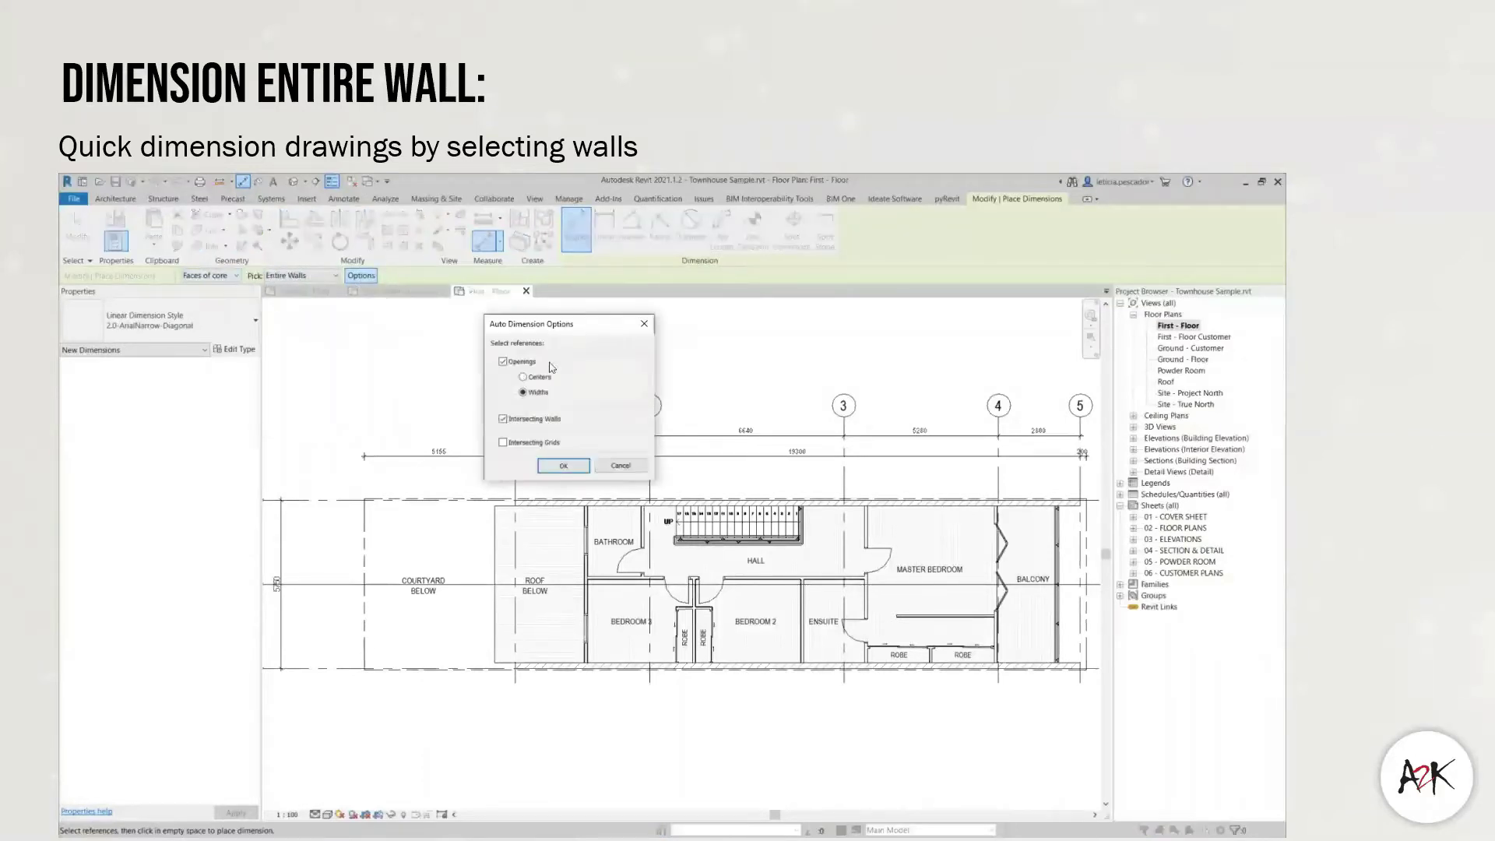
{"action": "left_click", "coordinate": [503, 362]}
{"action": "left_click", "coordinate": [544, 399]}
{"action": "left_click", "coordinate": [542, 423]}
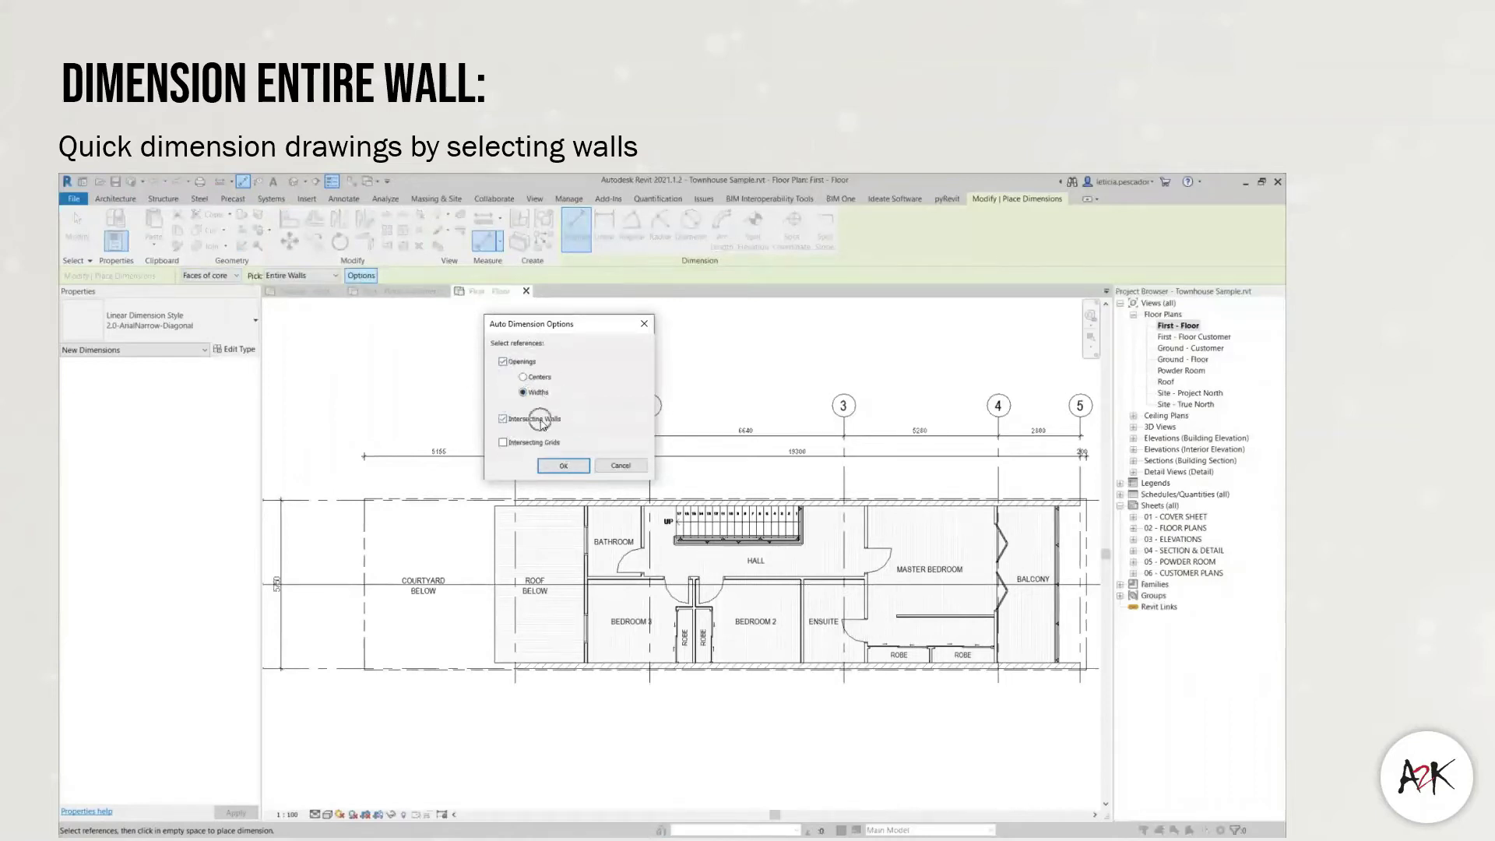
{"action": "left_click", "coordinate": [563, 466]}
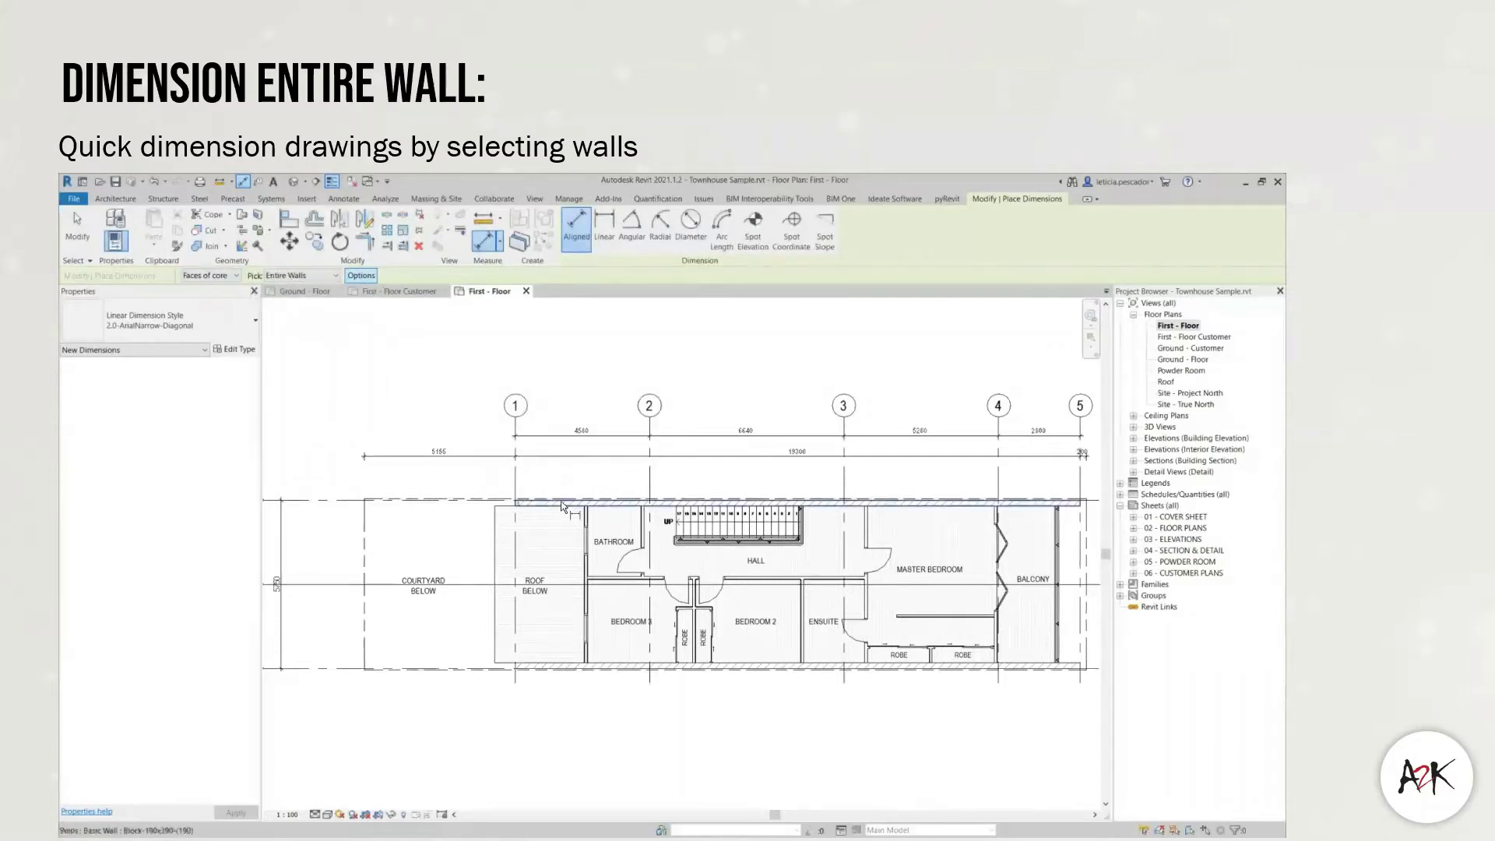
- Dimension the entire long walls along grids A and B on the first floor, placing each dimension string outside the plan
{"action": "left_click", "coordinate": [560, 501]}
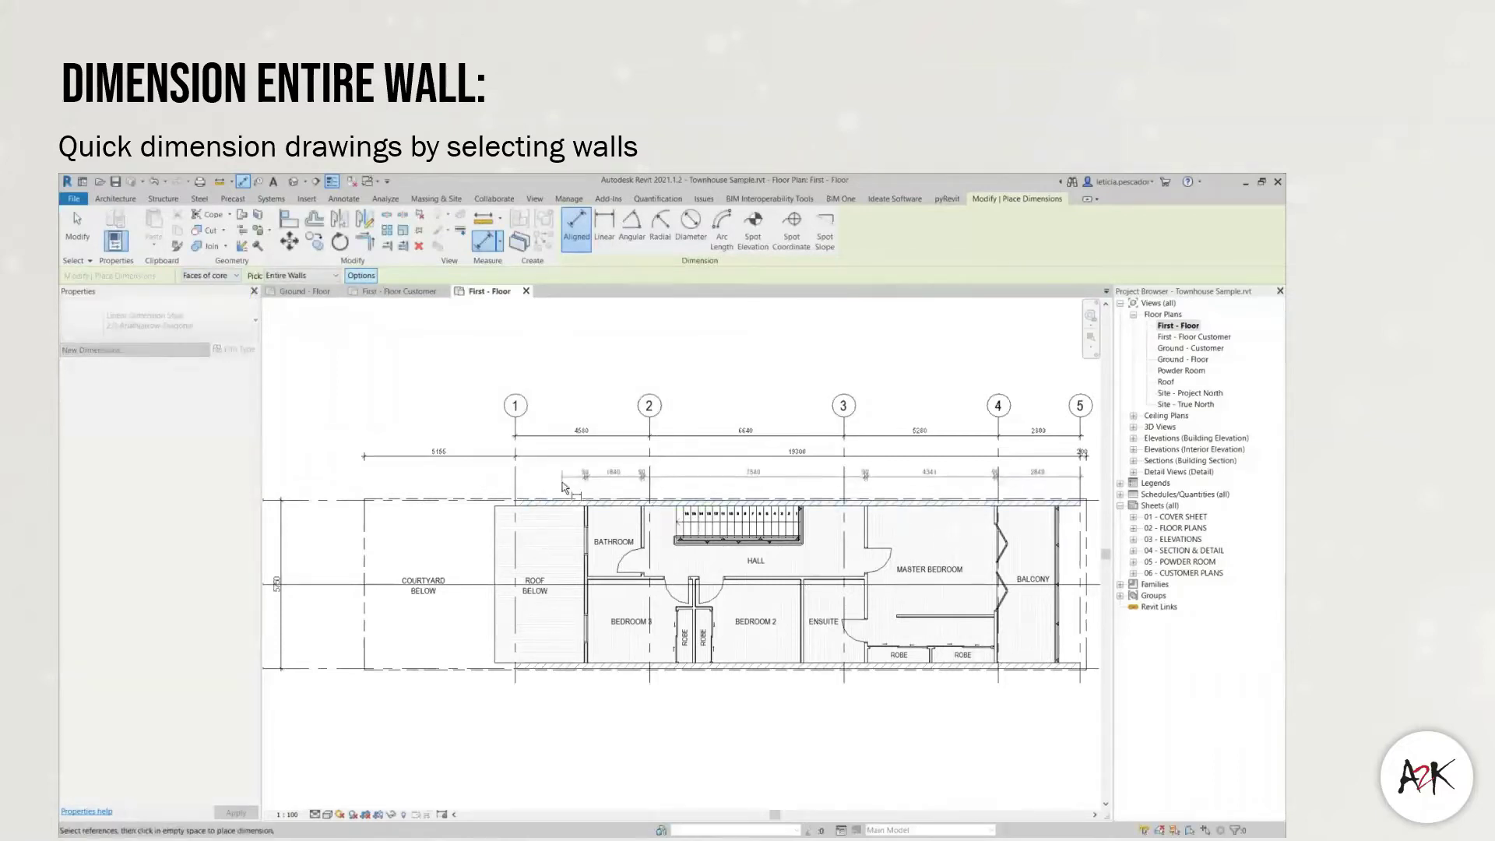
{"action": "left_click", "coordinate": [563, 487]}
{"action": "middle_click_drag", "start_coordinate": [787, 510], "coordinate": [588, 500]}
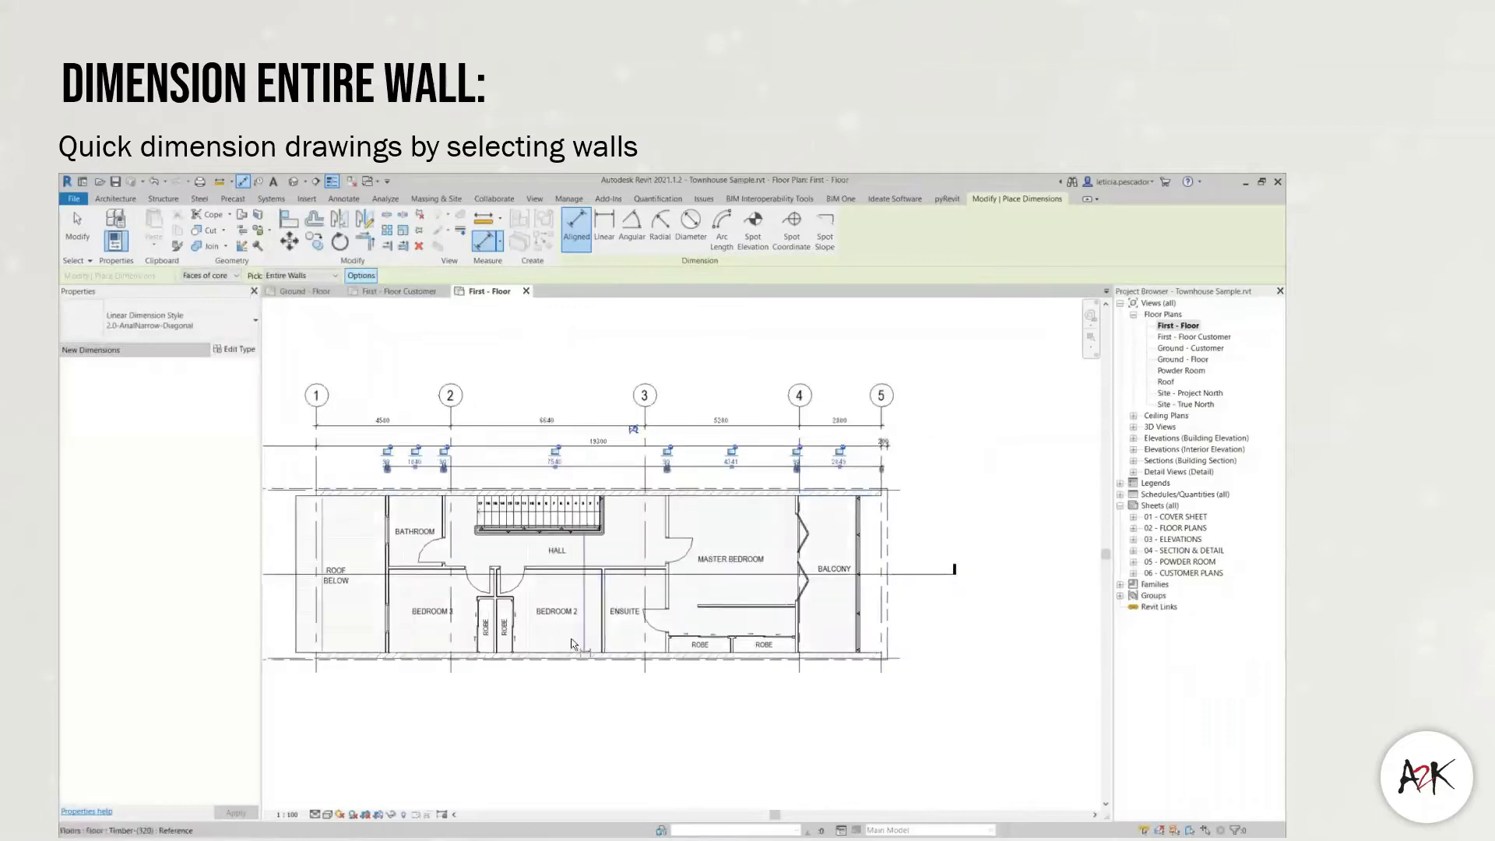
{"action": "left_click", "coordinate": [575, 652]}
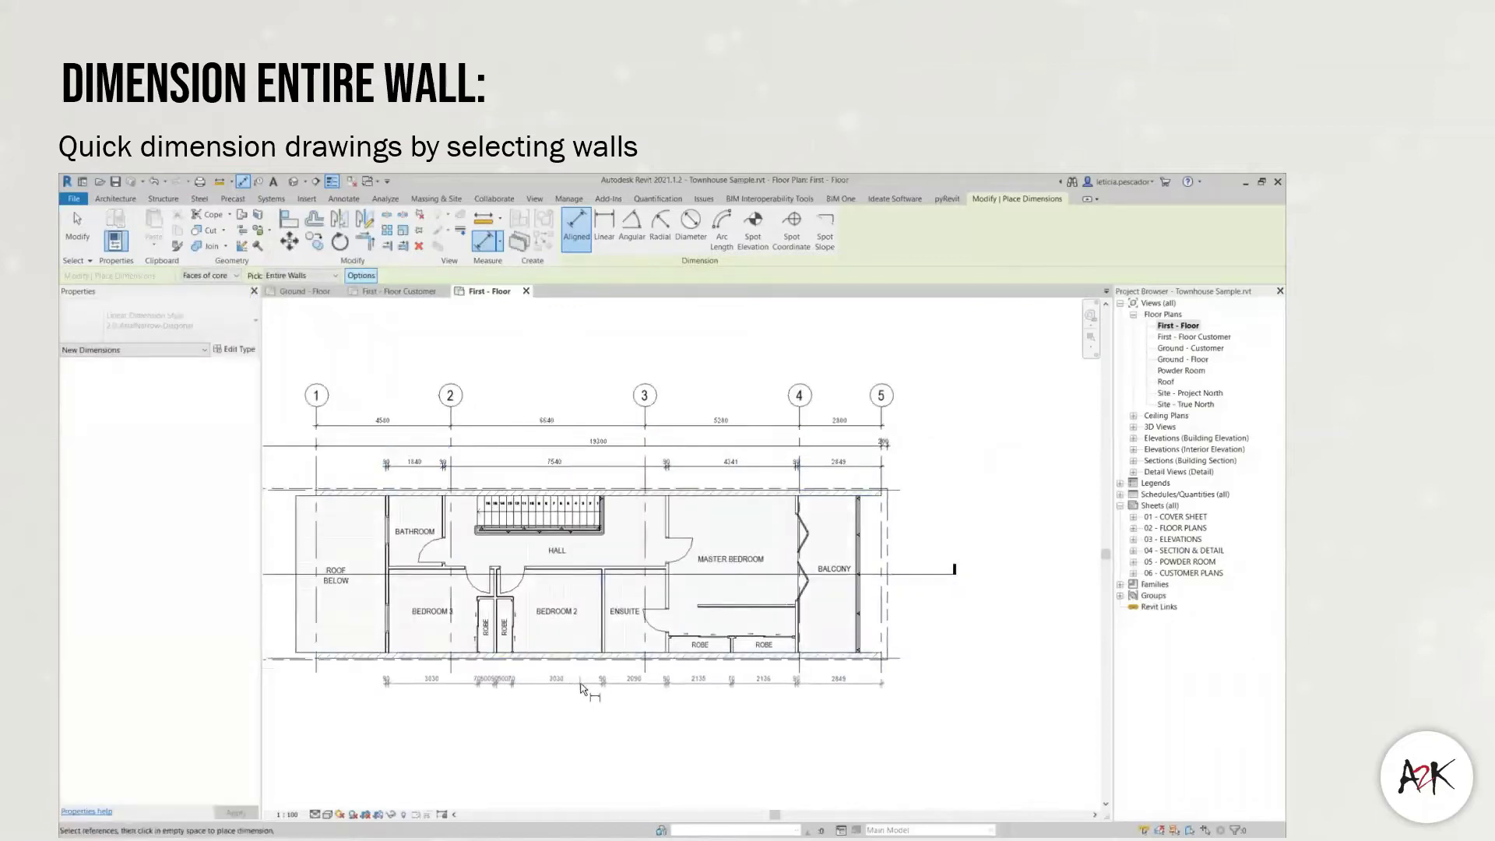
{"action": "left_click", "coordinate": [582, 681]}
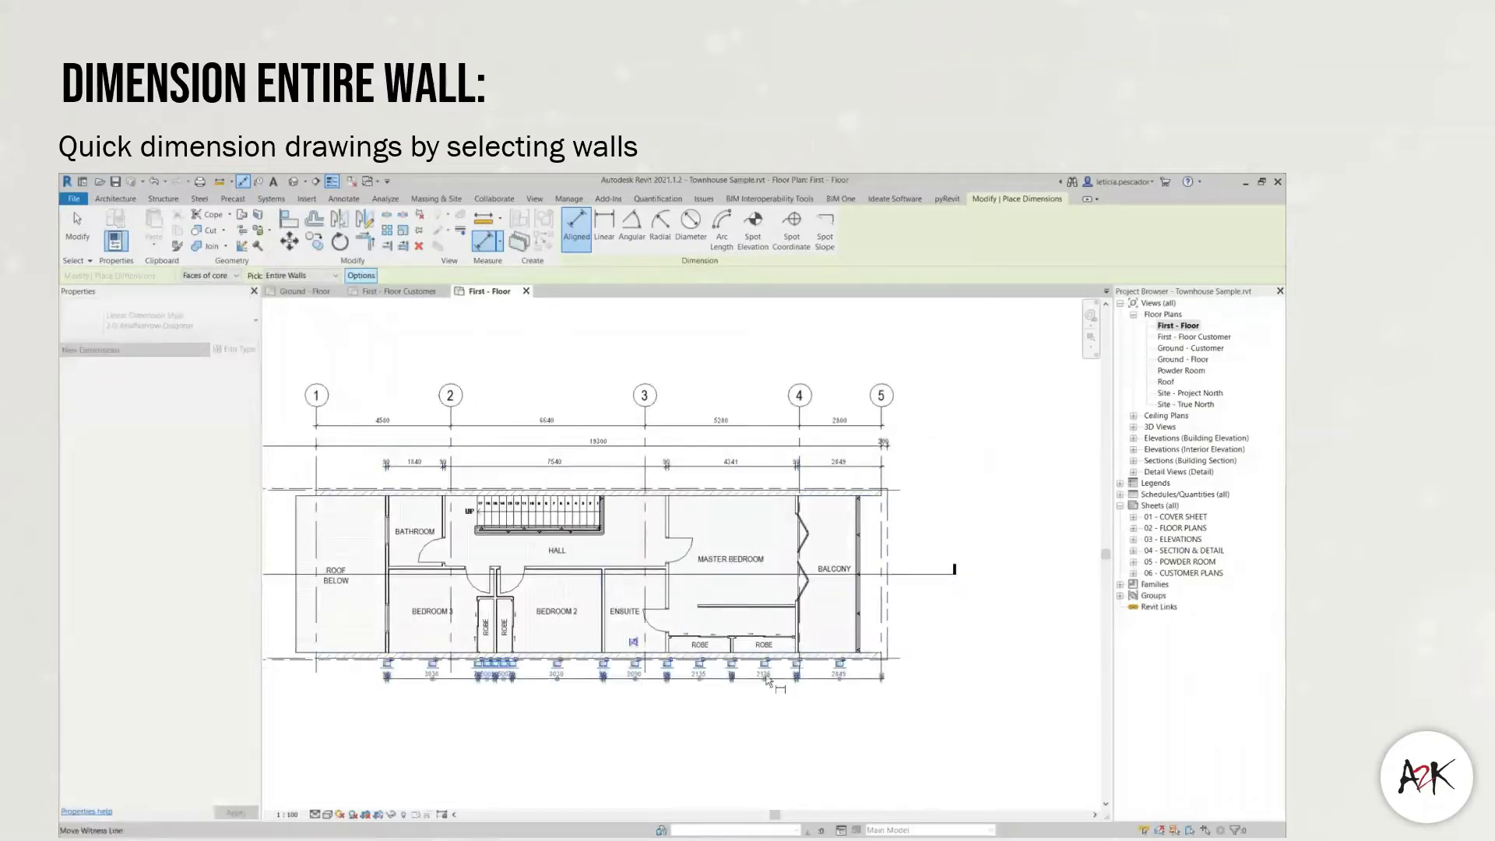
- Dimension the wall between the master bedroom and balcony, and the roof-side wall of the bathroom and Bedroom 3, outside the plan
{"action": "left_click", "coordinate": [802, 635]}
{"action": "left_click", "coordinate": [911, 577]}
{"action": "middle_click_drag", "start_coordinate": [519, 611], "coordinate": [662, 609]}
{"action": "left_click", "coordinate": [531, 593]}
{"action": "middle_click_drag", "start_coordinate": [343, 578], "coordinate": [503, 582]}
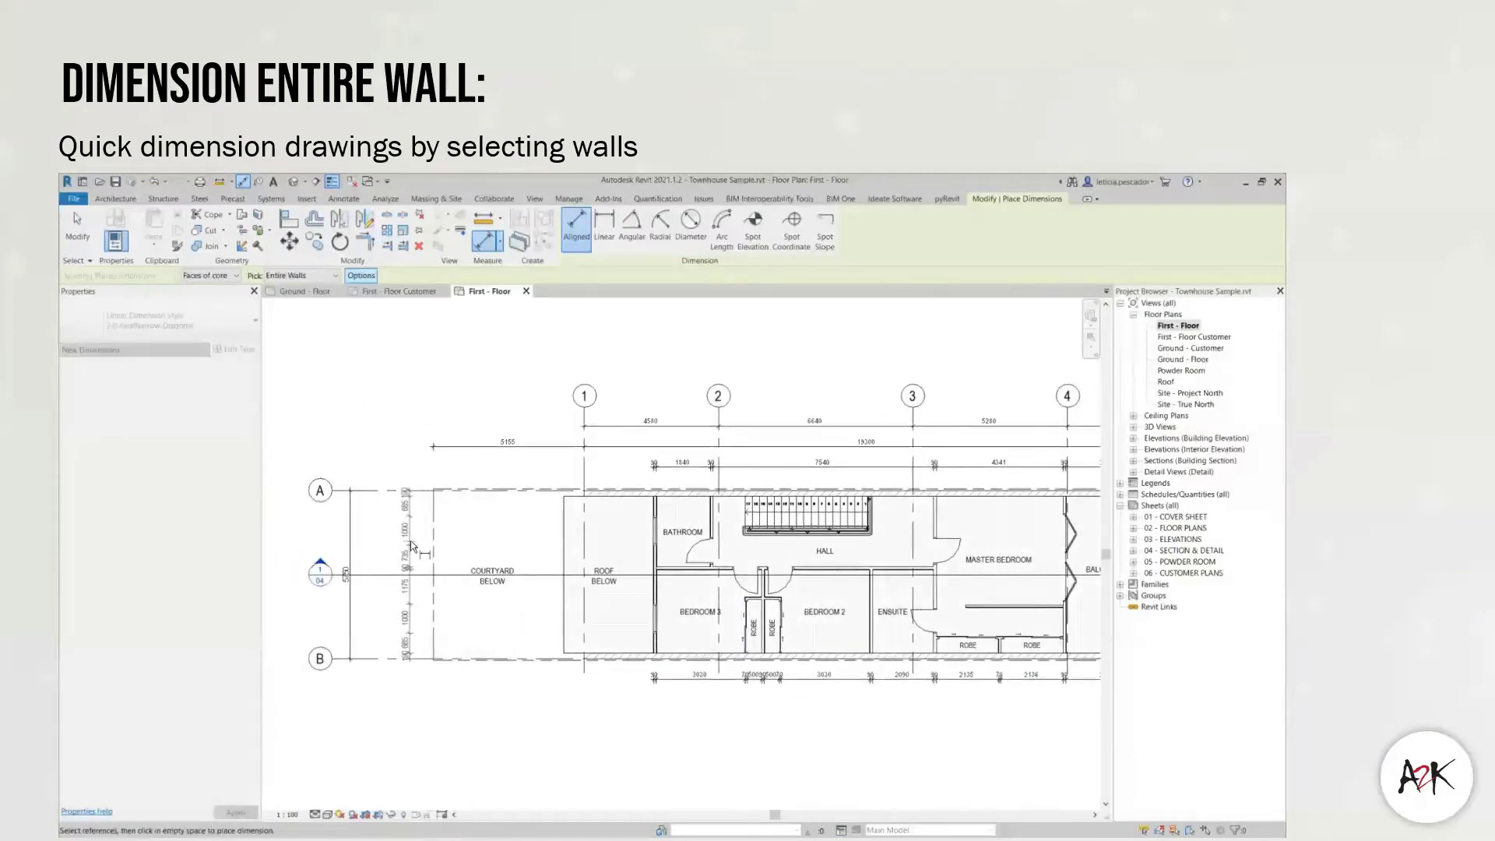
{"action": "left_click", "coordinate": [411, 545]}
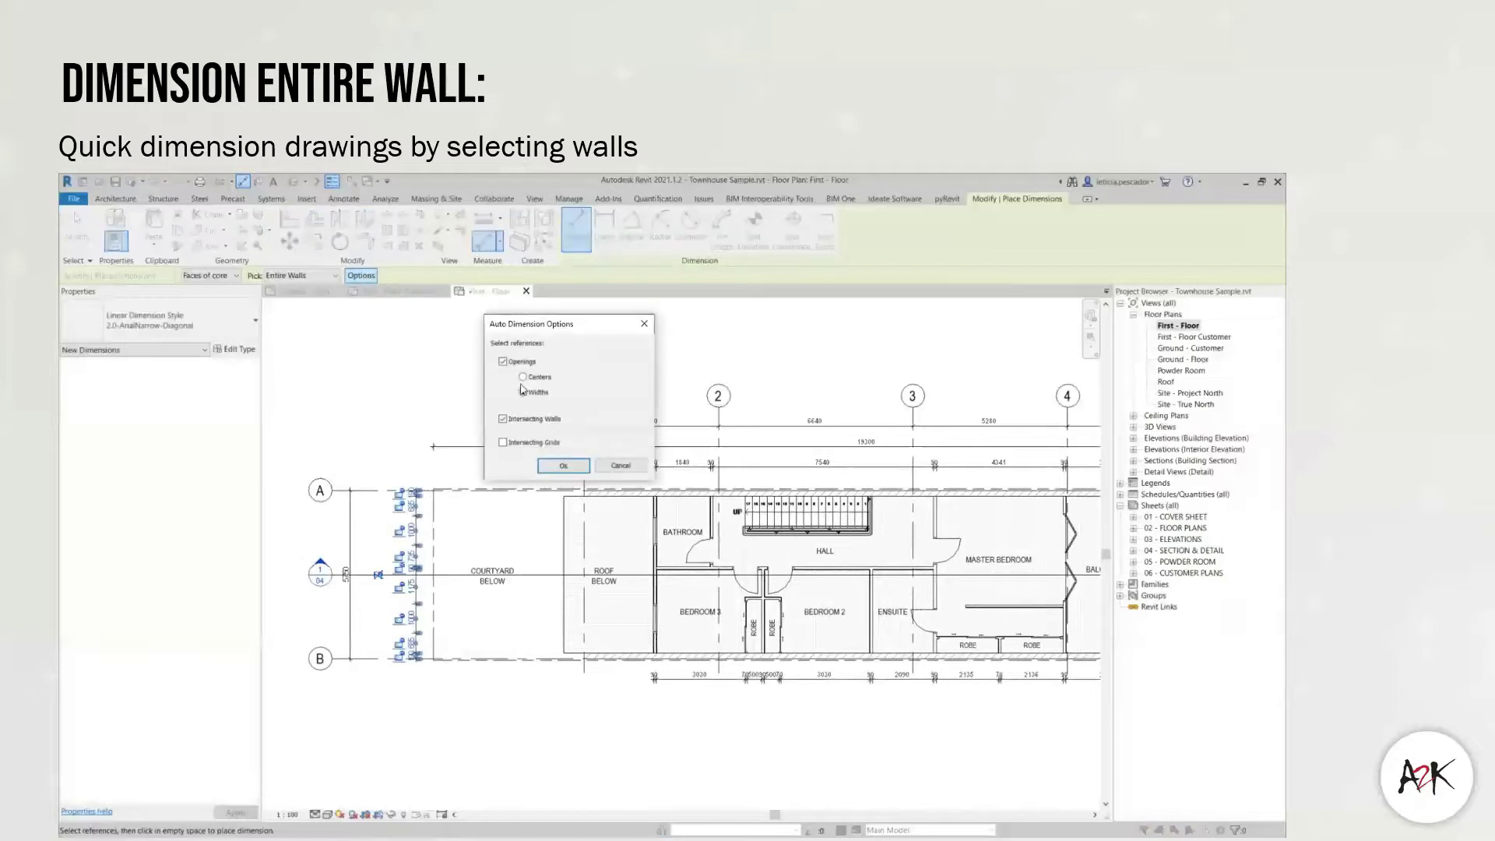
- Exclude openings from the auto dimension references and add a second dimension string for the roof-side wall of the bathroom and Bedroom 3
{"action": "left_click", "coordinate": [565, 469]}
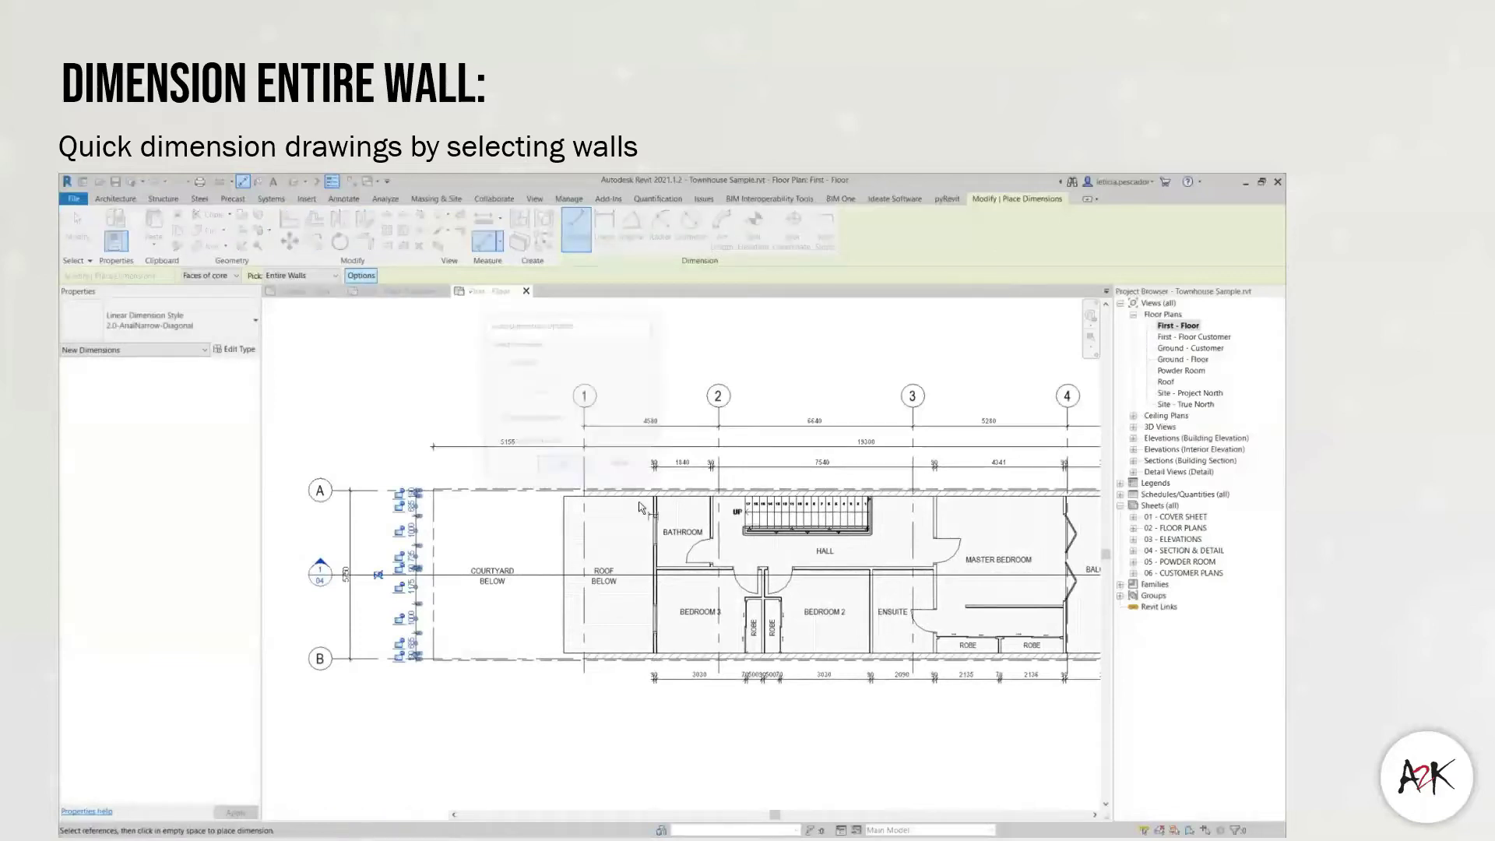
{"action": "left_click", "coordinate": [659, 561]}
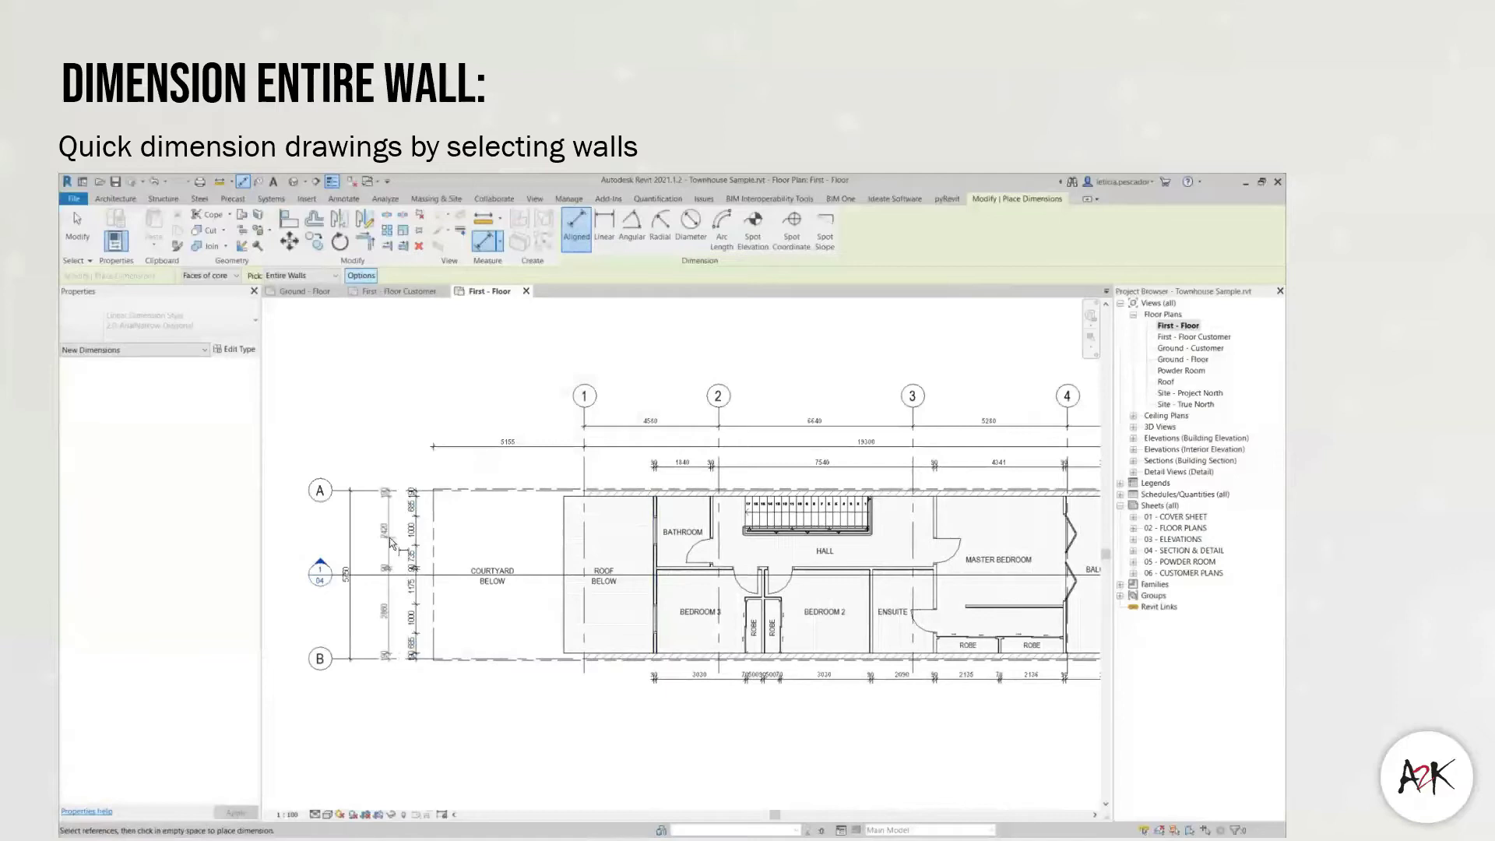
{"action": "left_click", "coordinate": [397, 544]}
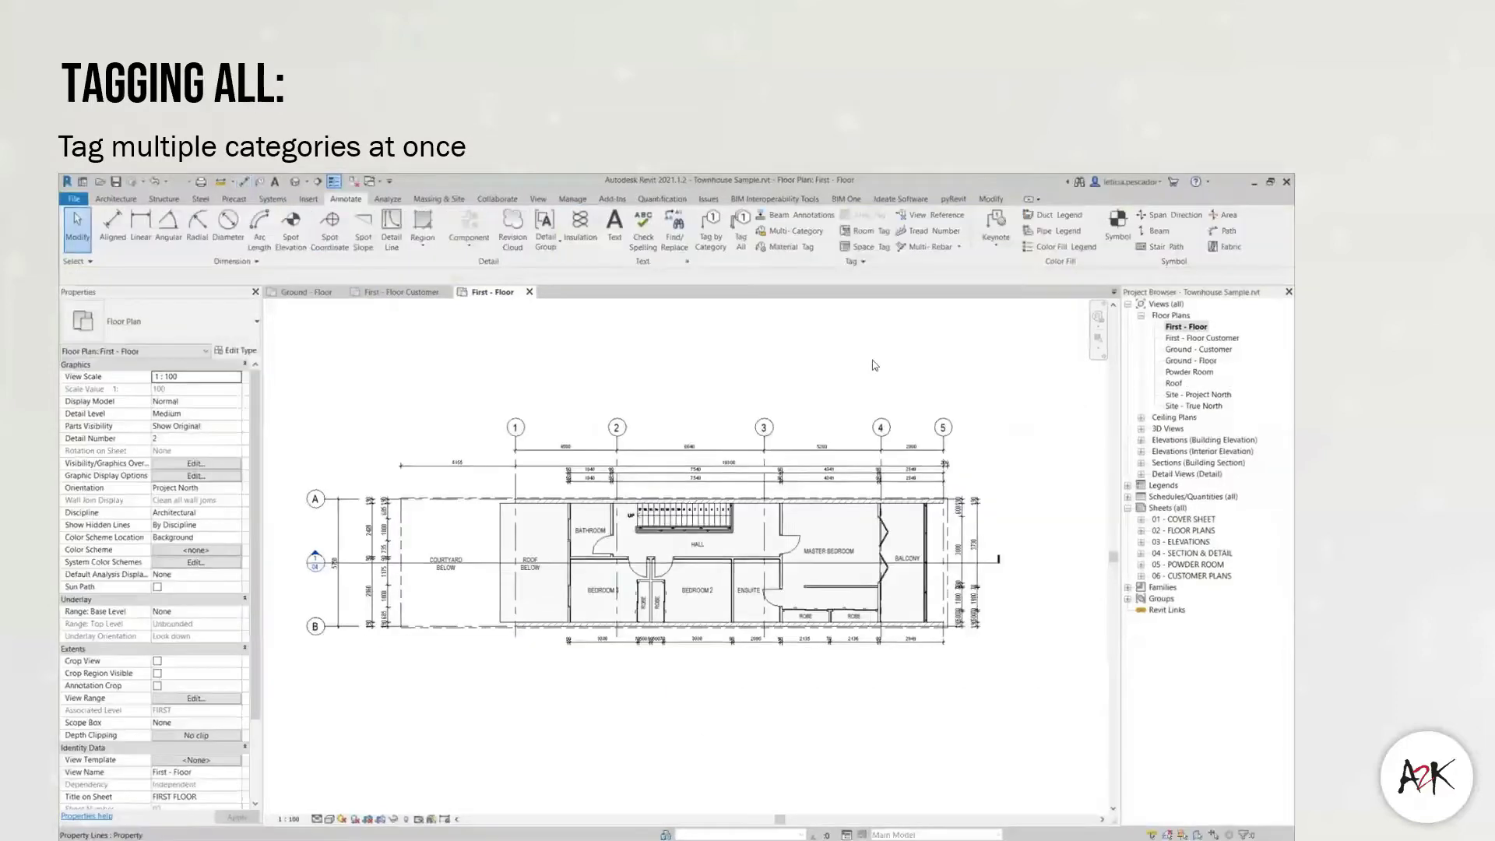
- Select all instances of the Bedroom 2 door type that are visible in the first floor view
{"action": "scroll", "coordinate": [767, 569], "scroll_direction": "up", "scroll_amount": 3}
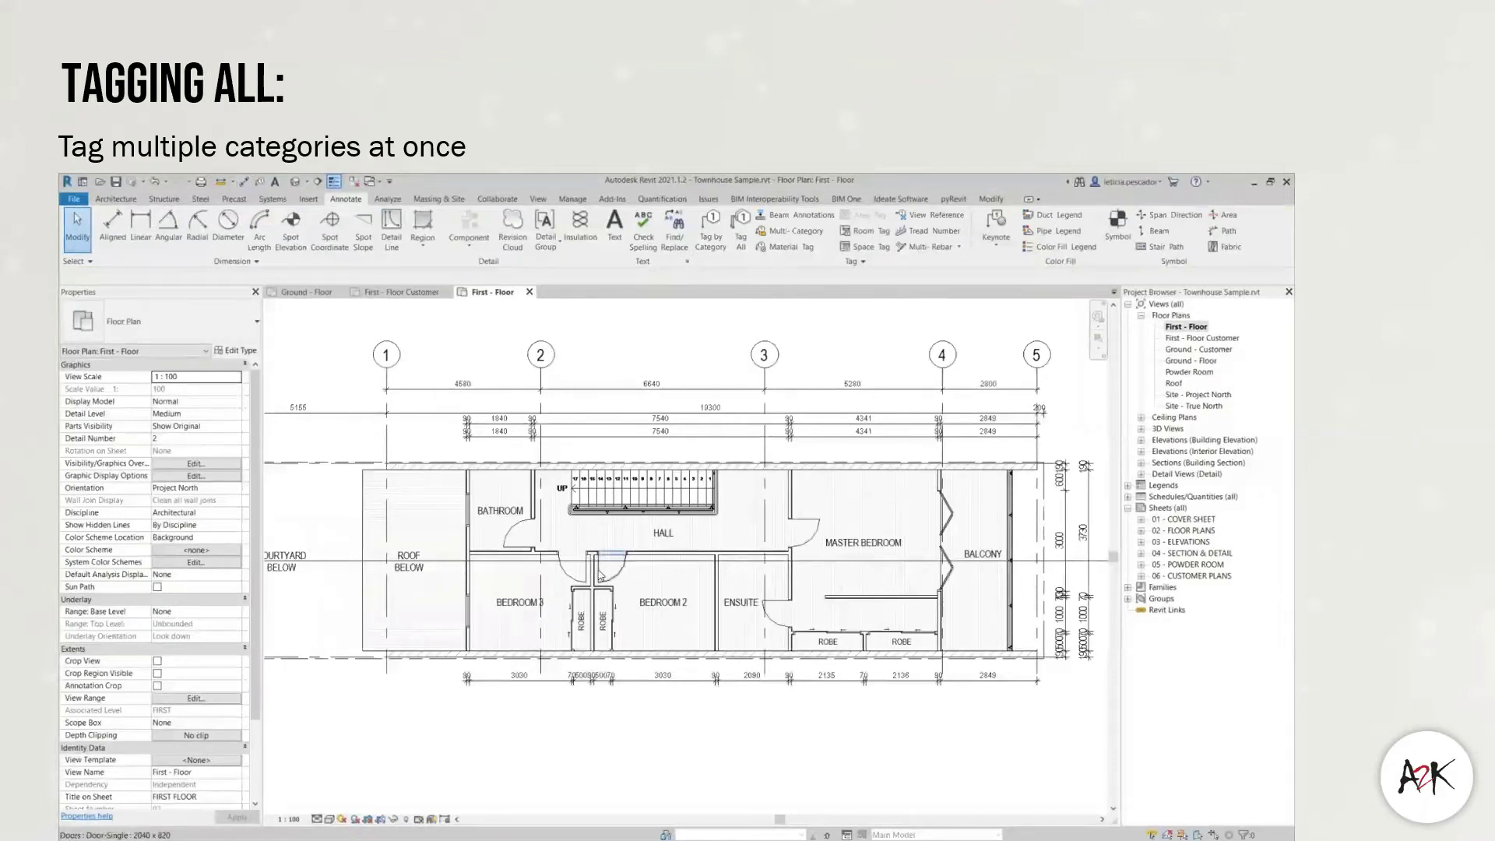
{"action": "right_click", "coordinate": [600, 576]}
{"action": "mouse_move", "coordinate": [678, 442]}
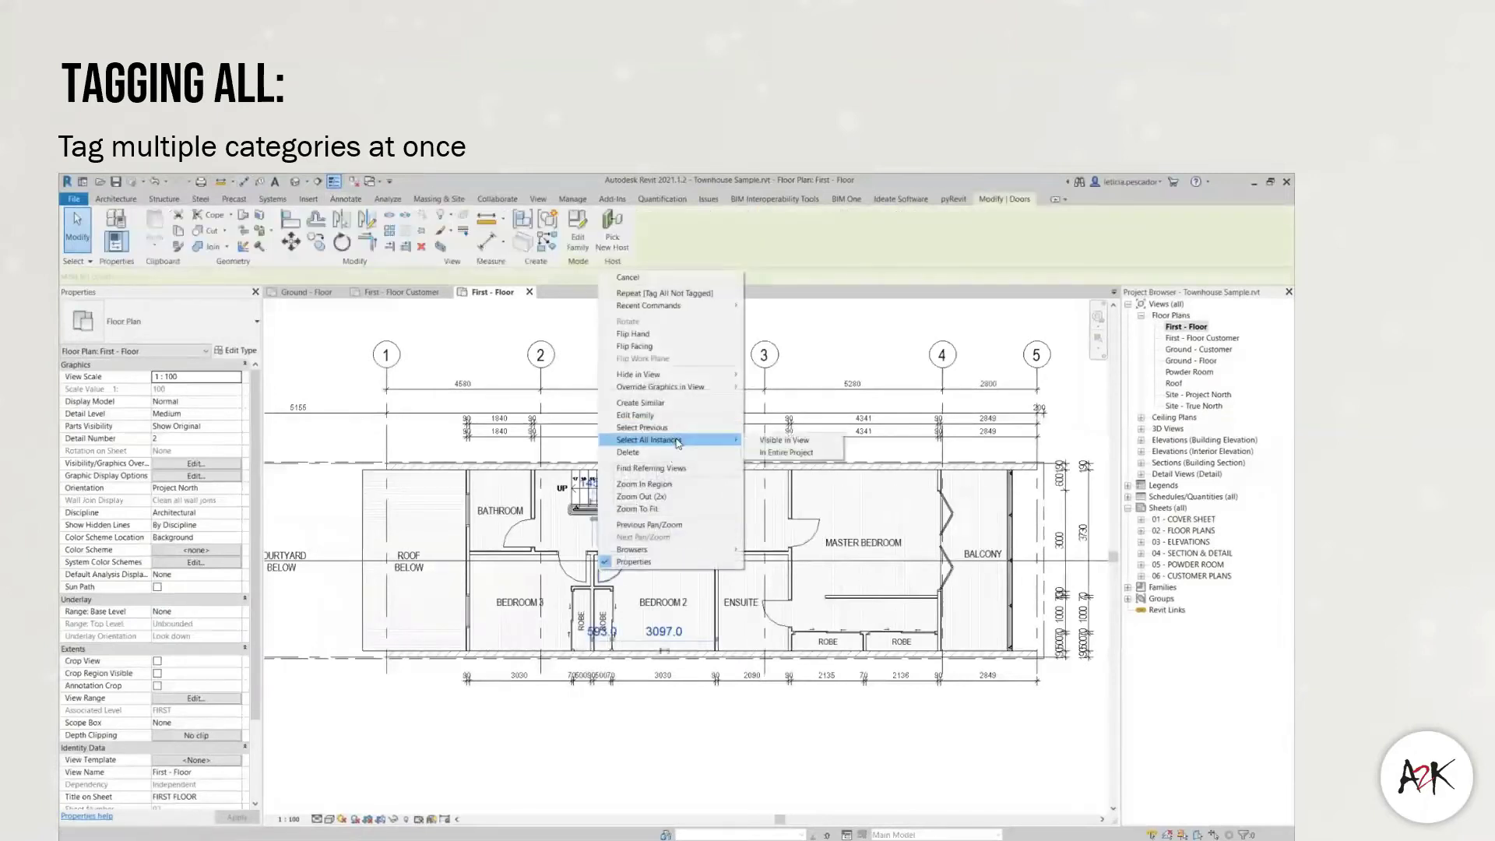
{"action": "left_click", "coordinate": [784, 441]}
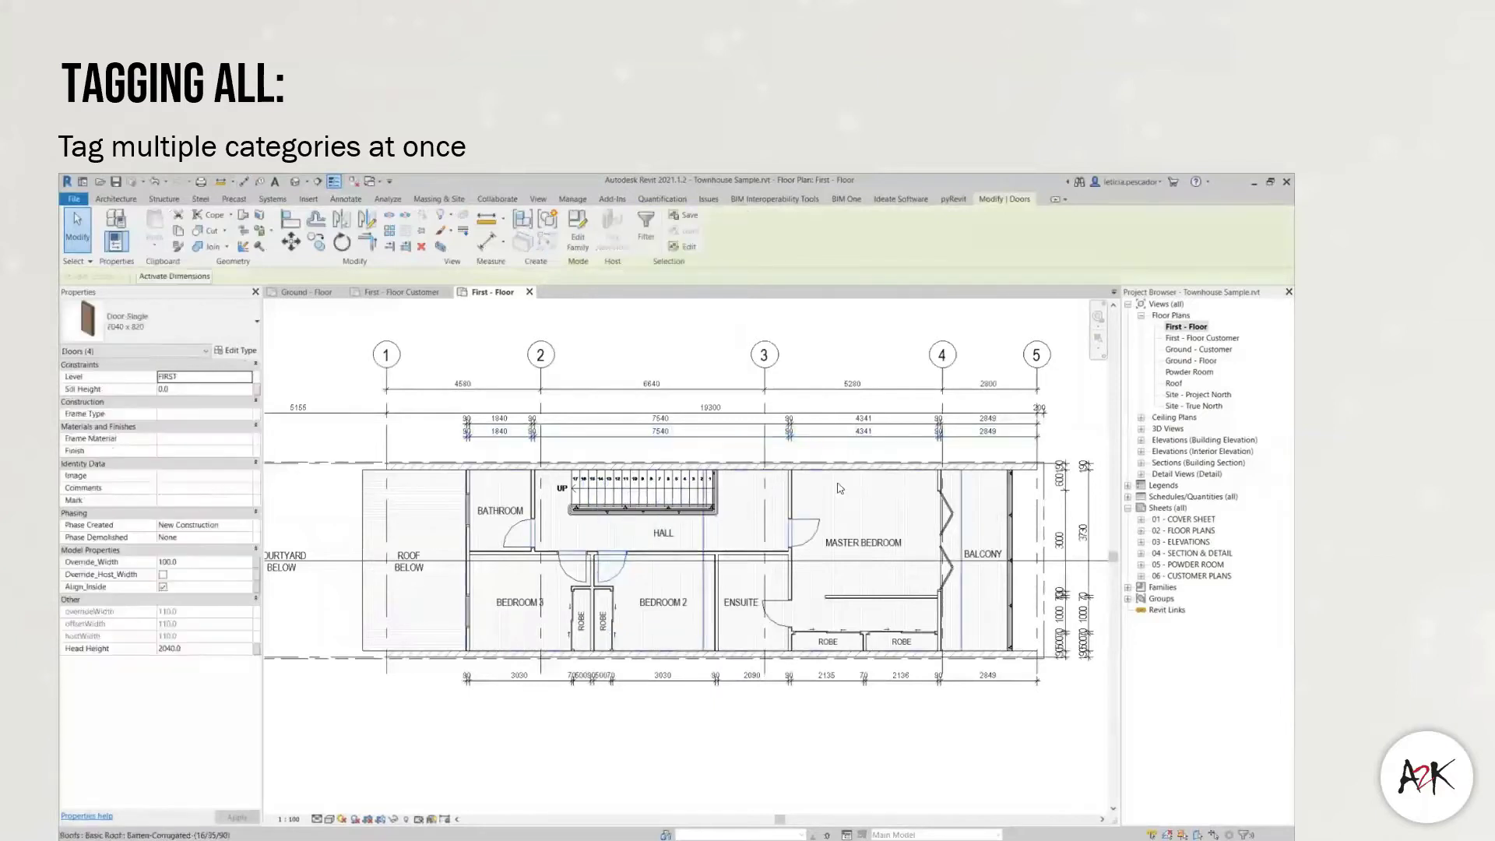
- Set up Tag All for all objects in the current view, with the Door Tags and Window Tags categories included
{"action": "left_click", "coordinate": [355, 199]}
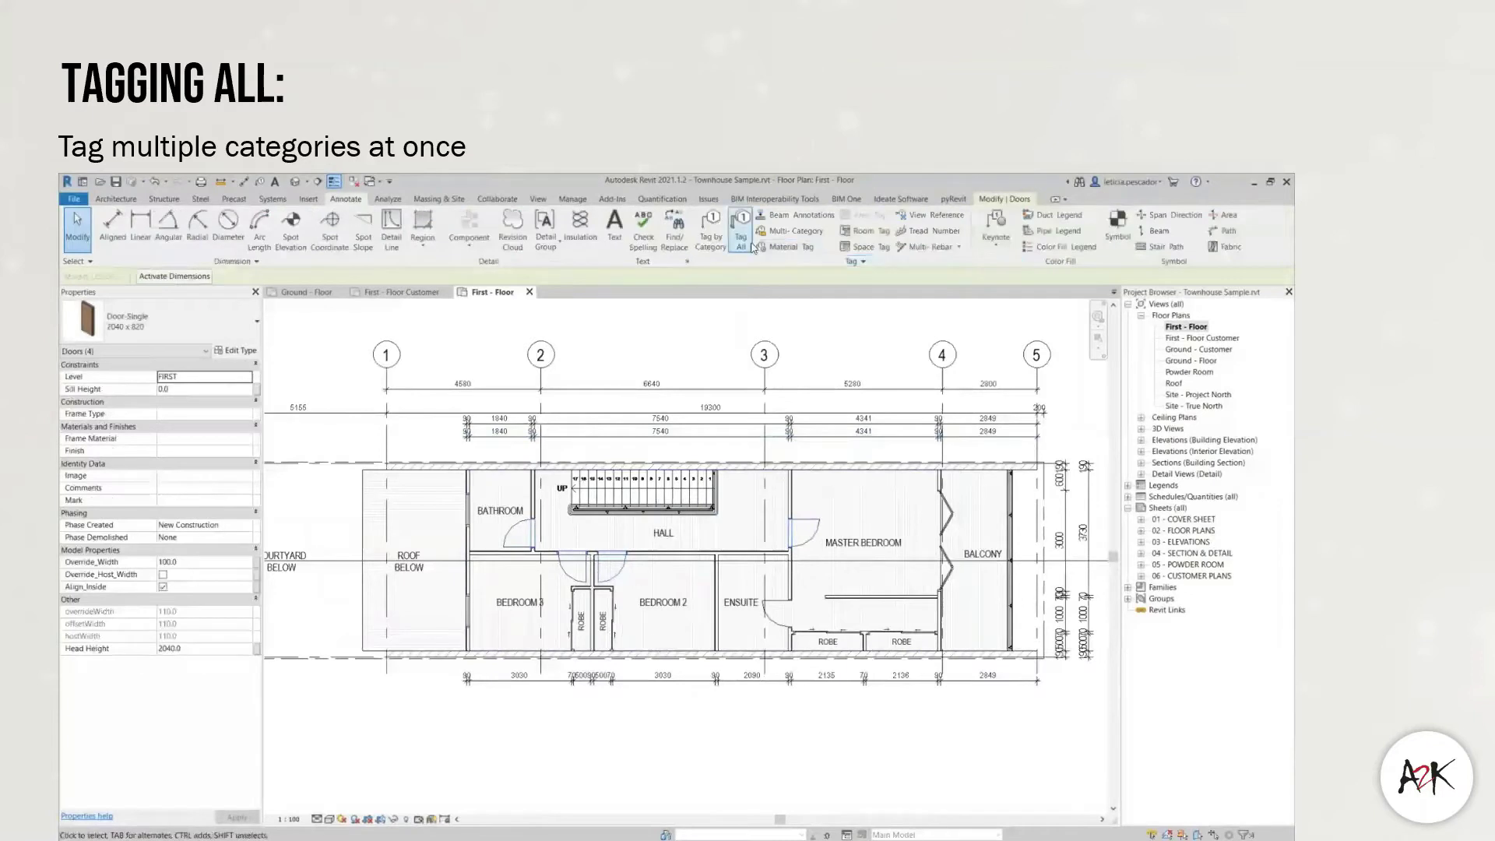
{"action": "left_click", "coordinate": [750, 246]}
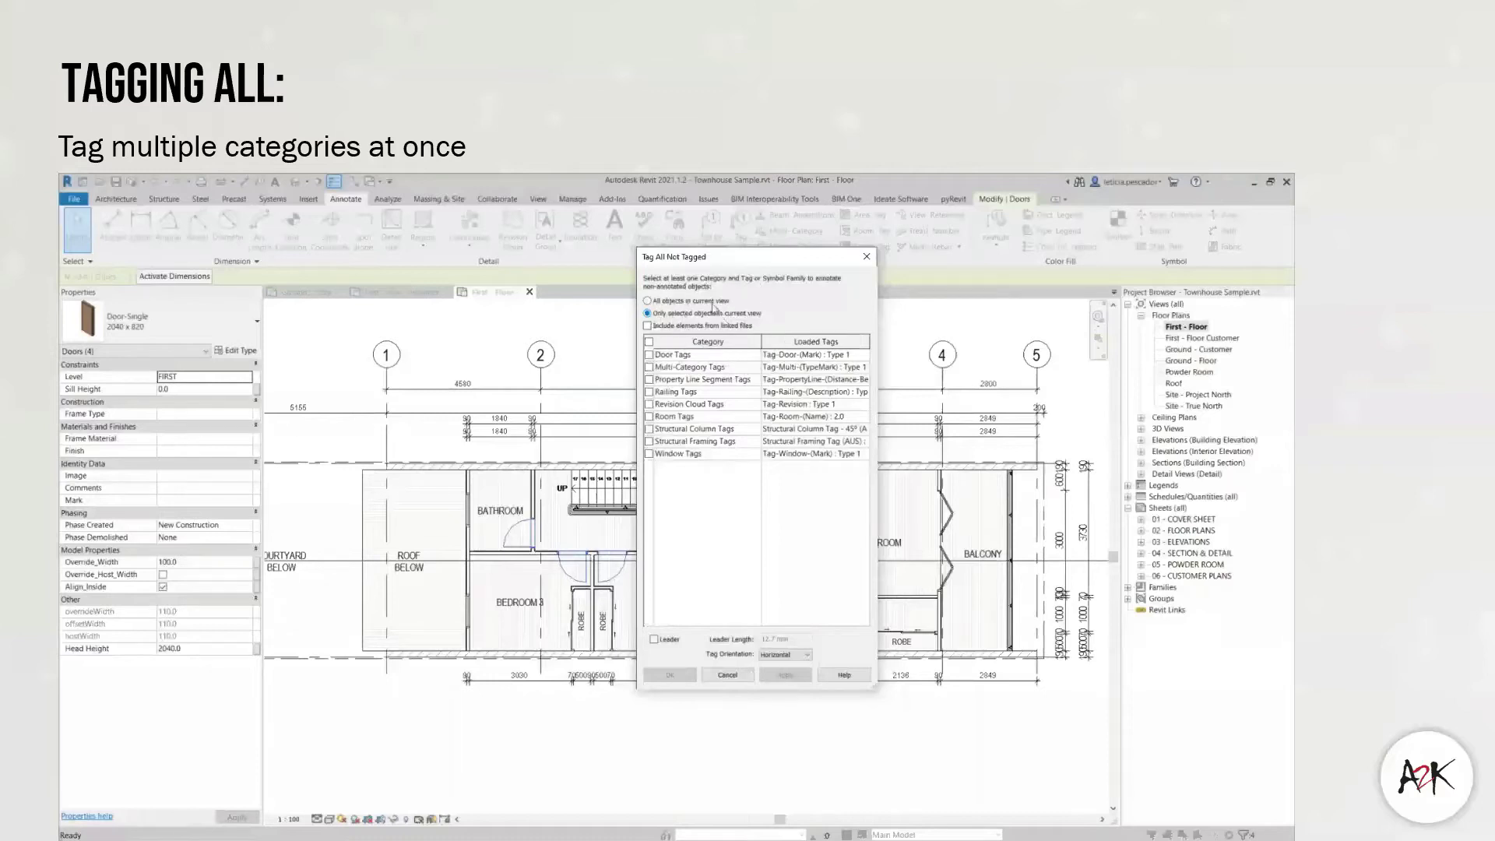
{"action": "left_click", "coordinate": [647, 301]}
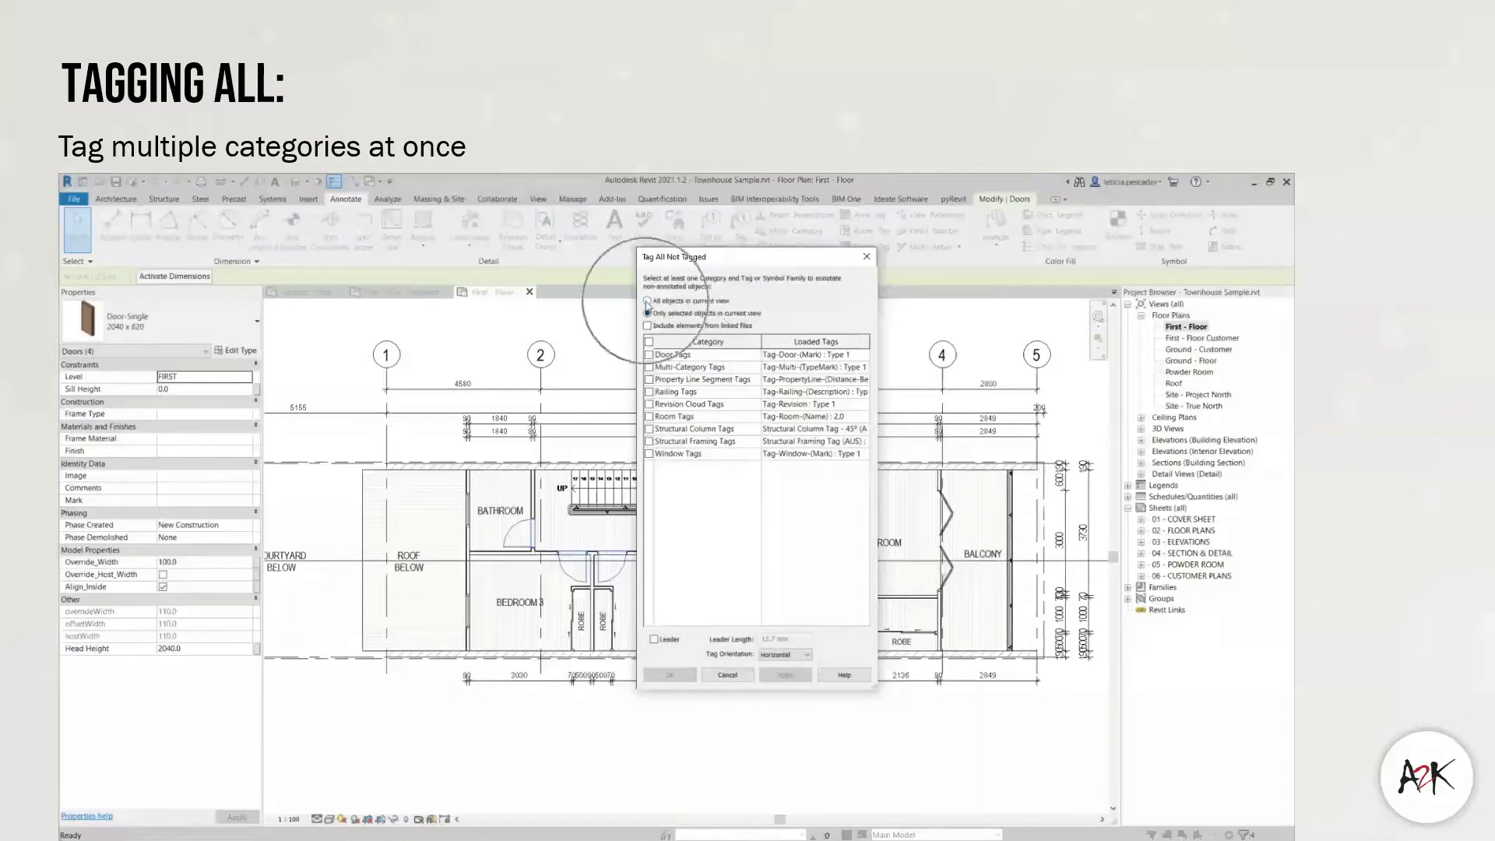
{"action": "left_click", "coordinate": [674, 307]}
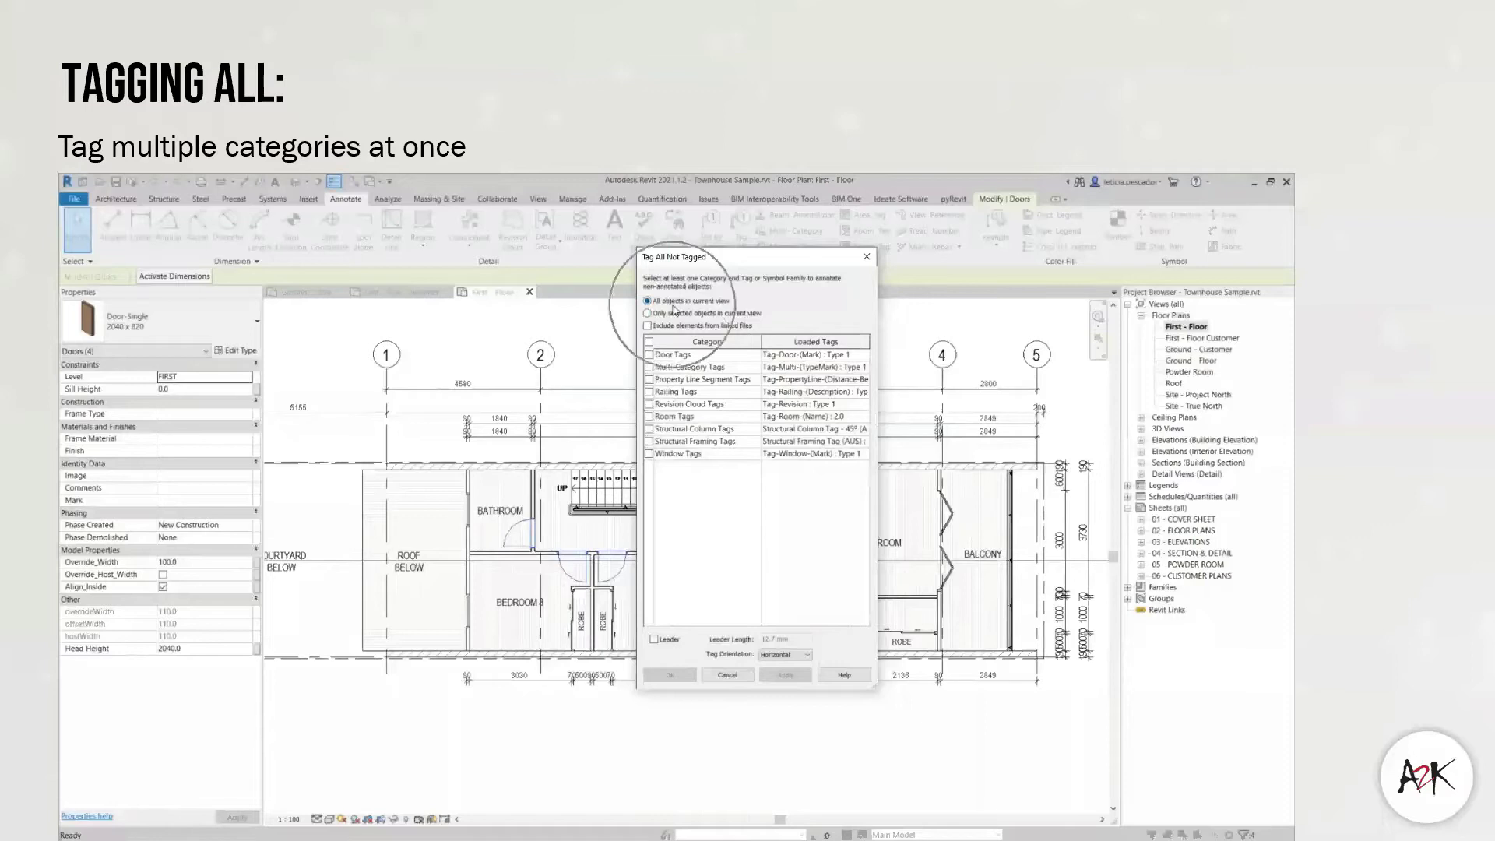
{"action": "left_click", "coordinate": [650, 355]}
{"action": "left_click_drag", "start_coordinate": [709, 258], "coordinate": [802, 264]}
{"action": "left_click", "coordinate": [471, 511]}
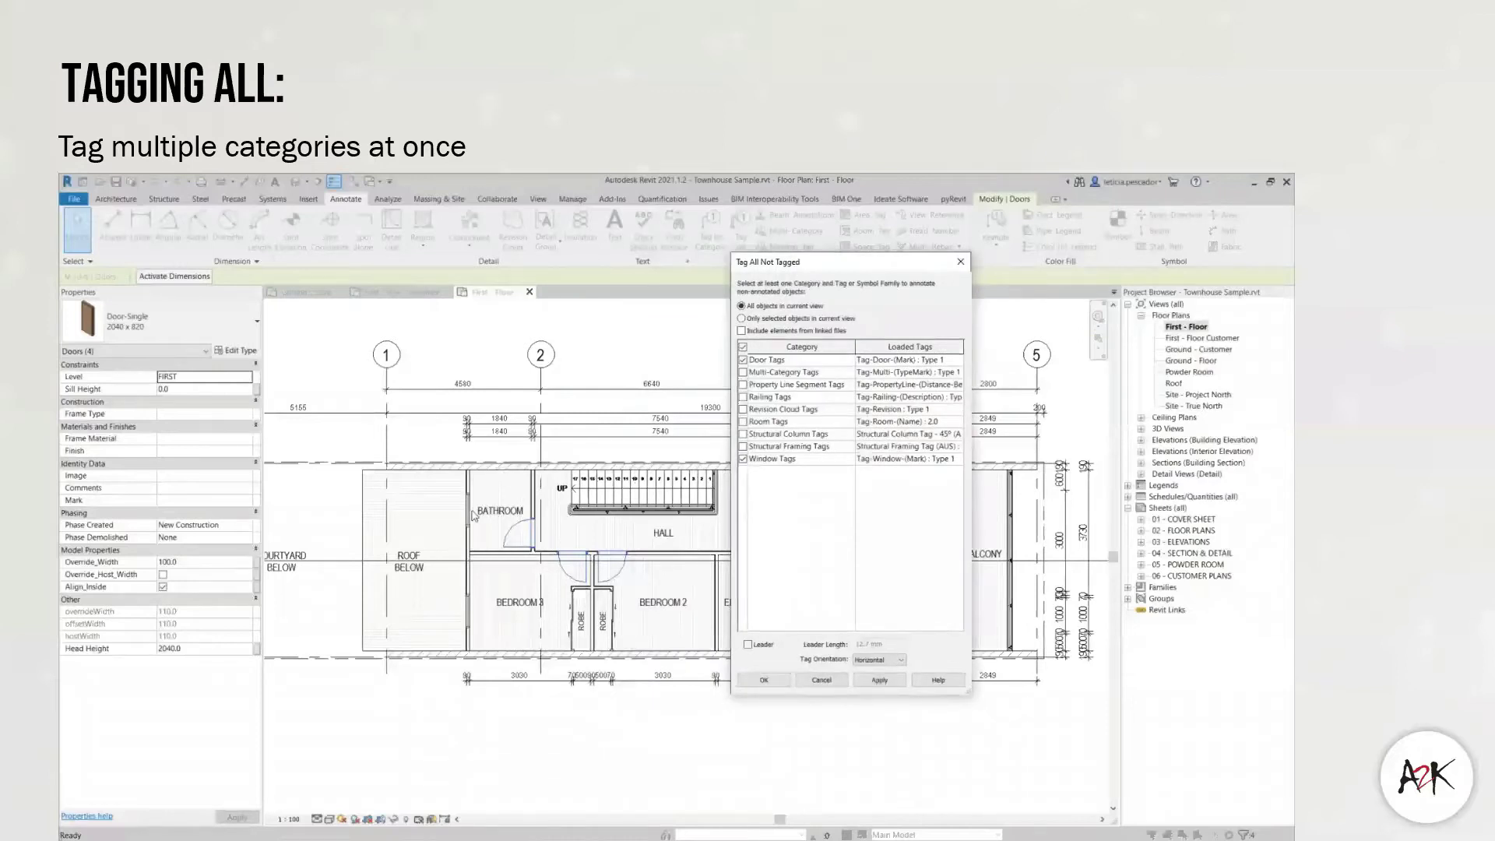
{"action": "left_click", "coordinate": [524, 539]}
- Tag all doors and windows with Tag-Door-(Mark) : Type 1 and Tag-Window-(Mark) : Type 1, horizontal without leaders, and clear the selection
{"action": "left_click", "coordinate": [746, 644]}
{"action": "left_click", "coordinate": [871, 664]}
{"action": "left_click", "coordinate": [959, 360]}
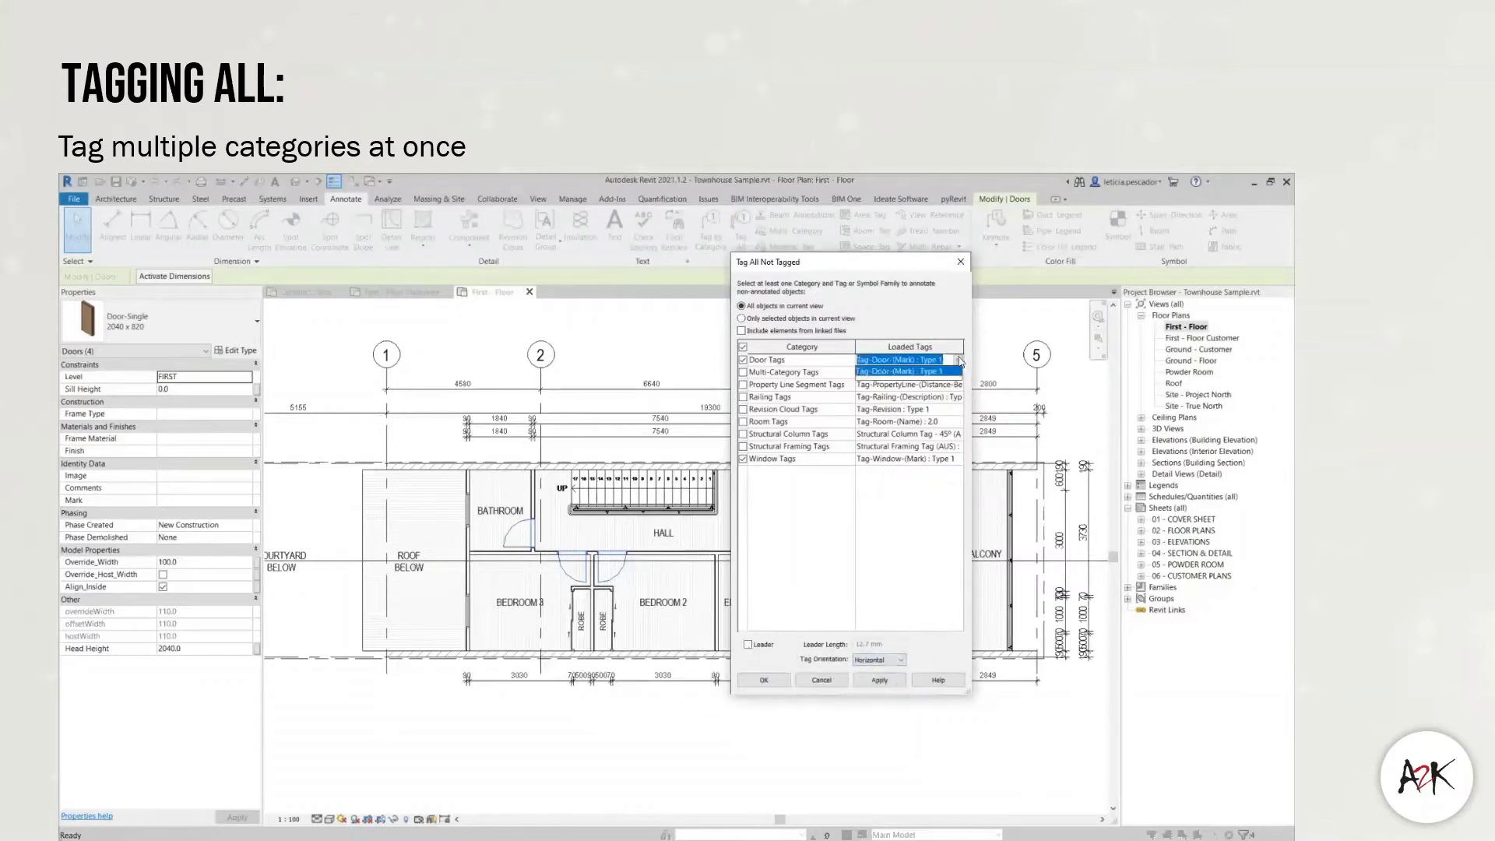
{"action": "left_click", "coordinate": [963, 468]}
{"action": "left_click", "coordinate": [960, 461]}
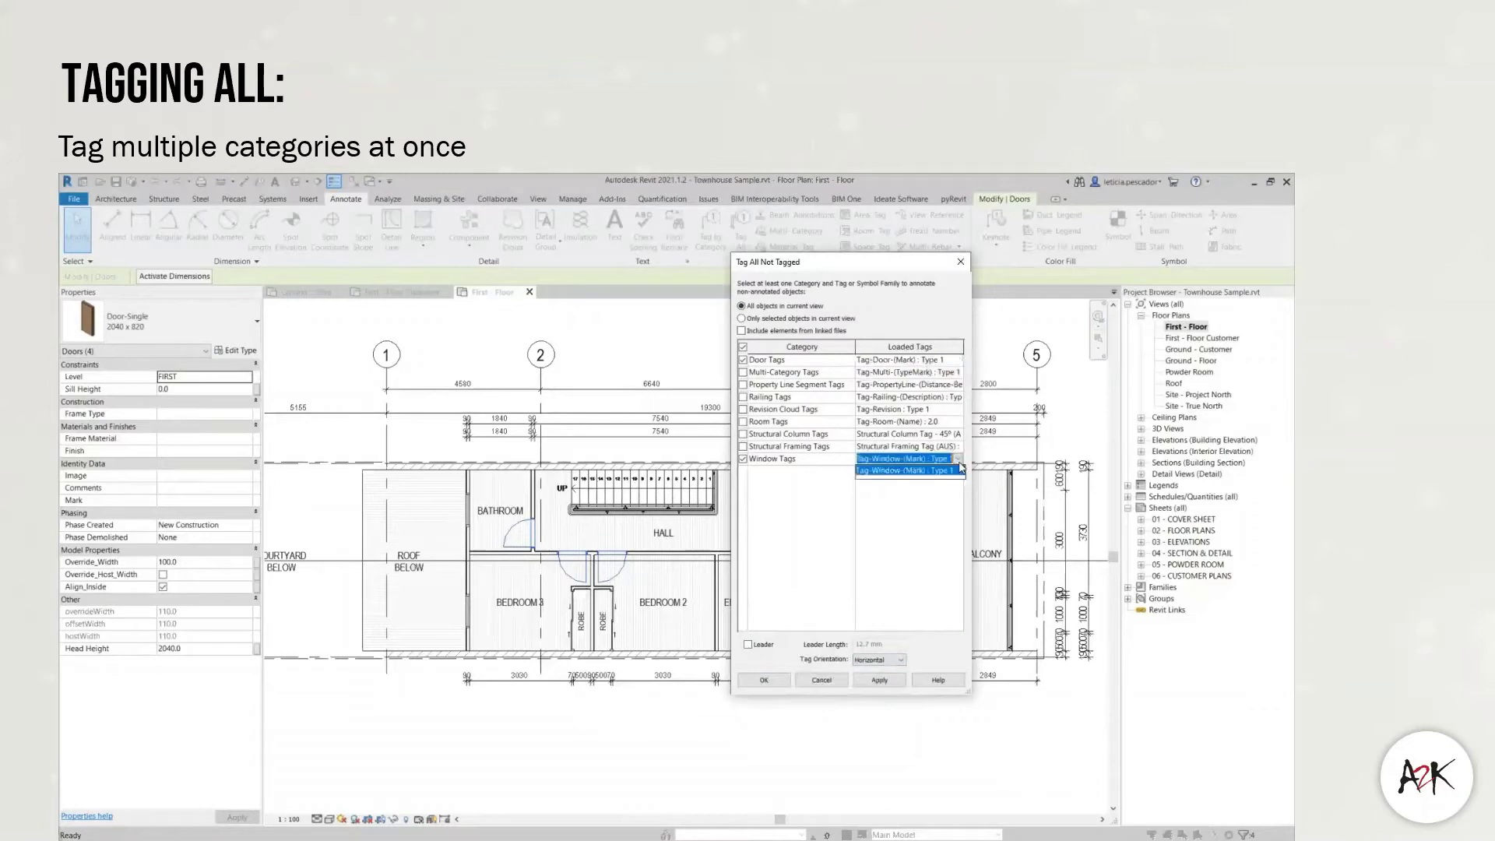
{"action": "left_click", "coordinate": [764, 680]}
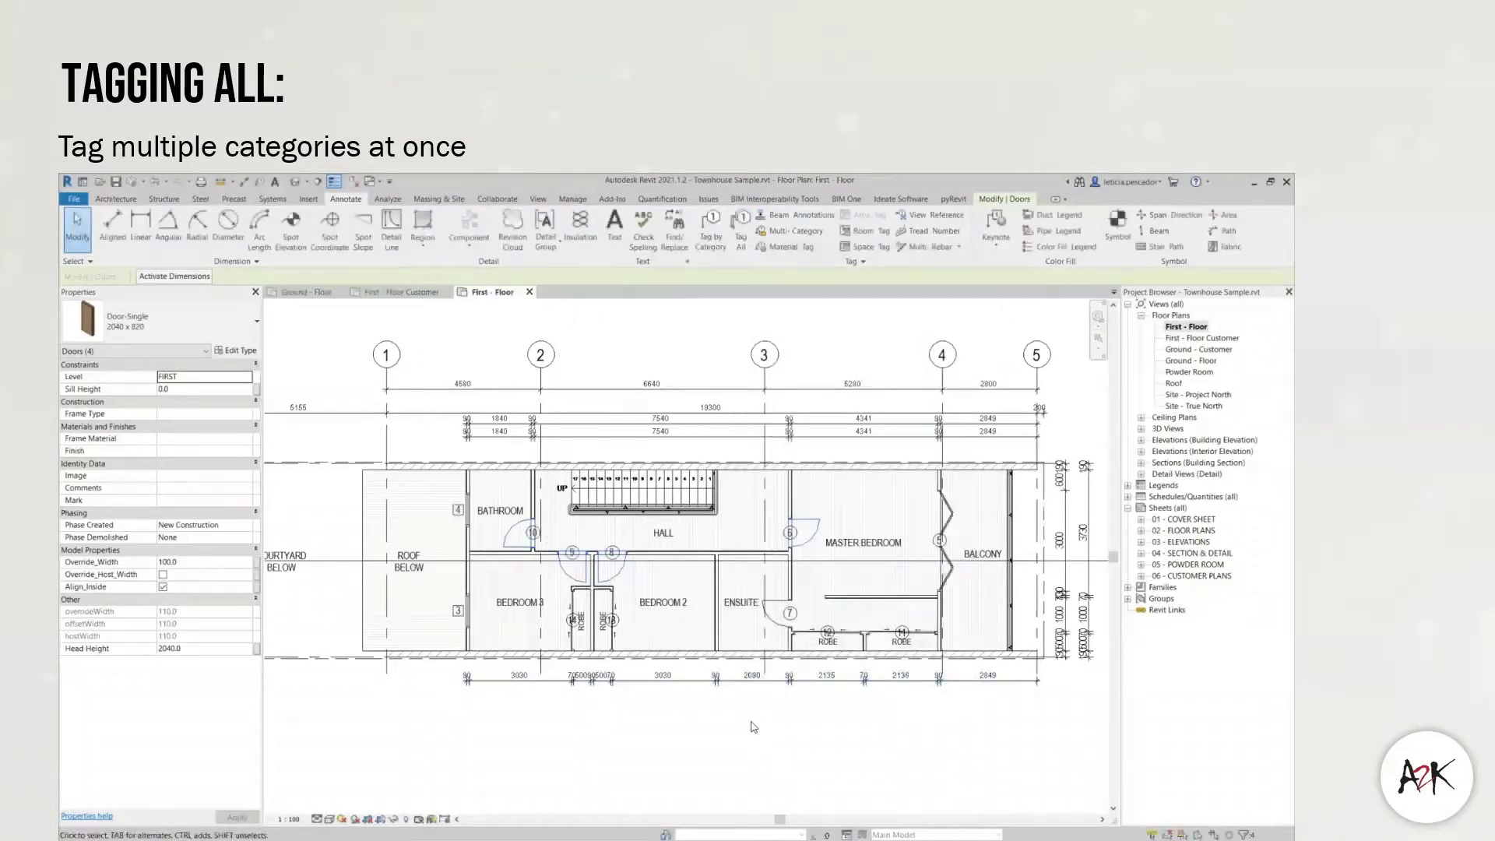
{"action": "left_click", "coordinate": [751, 722]}
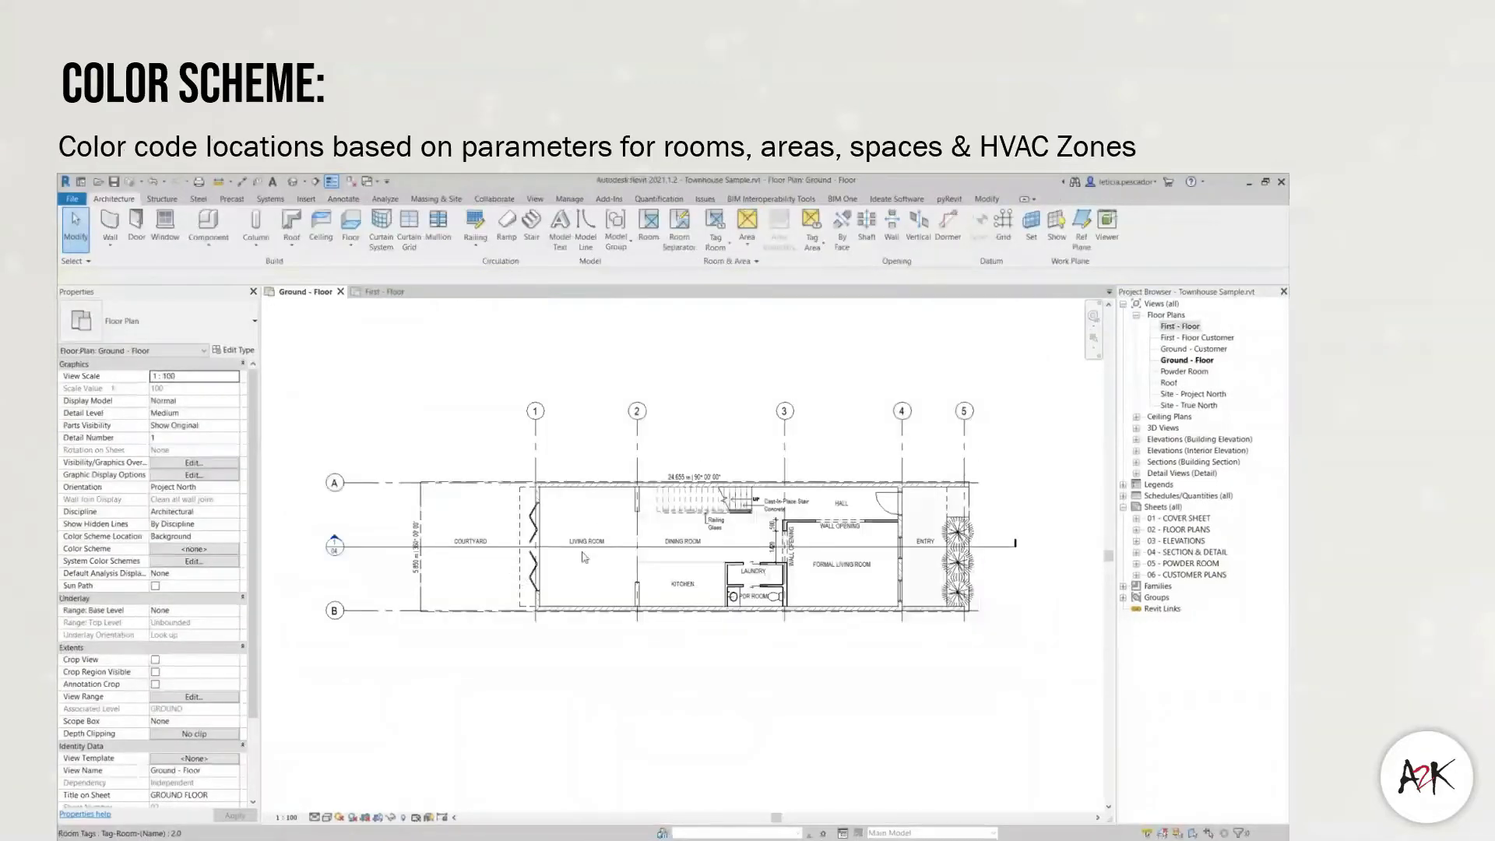
{"action": "scroll", "coordinate": [586, 557], "scroll_direction": "up", "scroll_amount": 3}
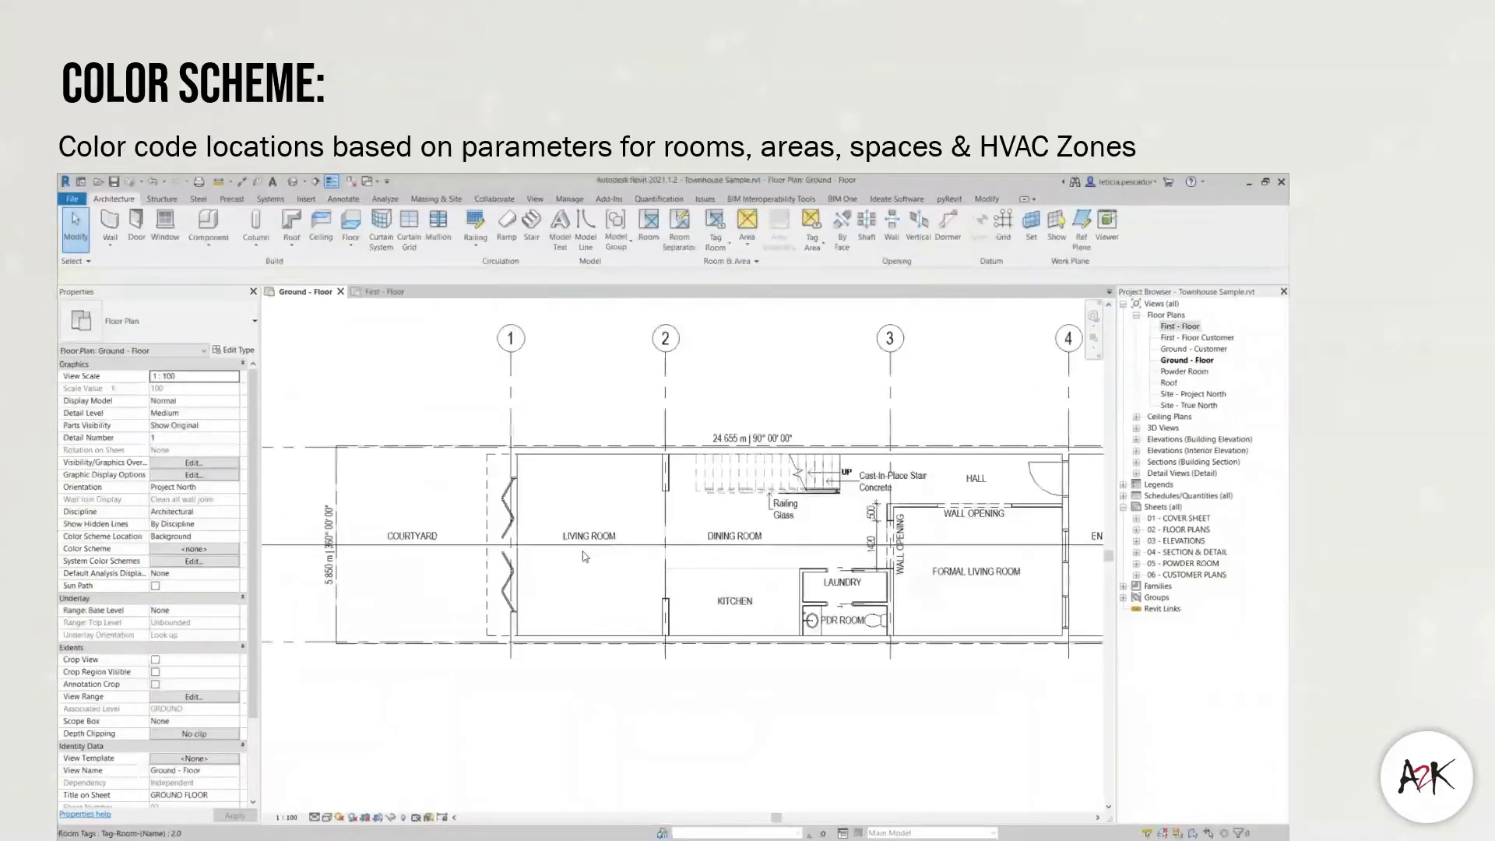
{"action": "scroll", "coordinate": [586, 556], "scroll_direction": "up", "scroll_amount": 2}
{"action": "scroll", "coordinate": [593, 535], "scroll_direction": "down", "scroll_amount": 2}
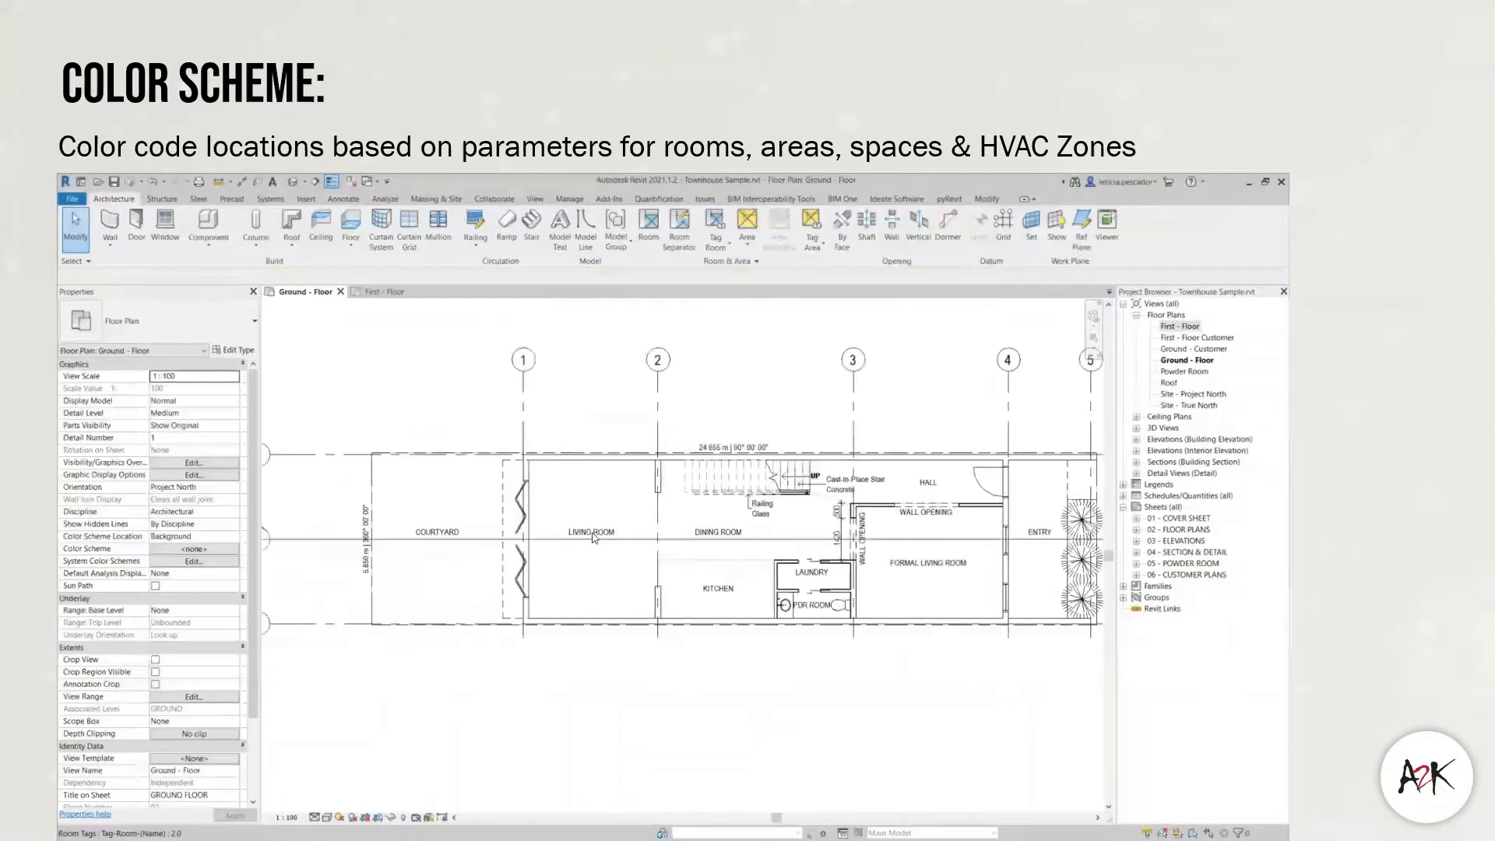
{"action": "scroll", "coordinate": [701, 600], "scroll_direction": "down", "scroll_amount": 2}
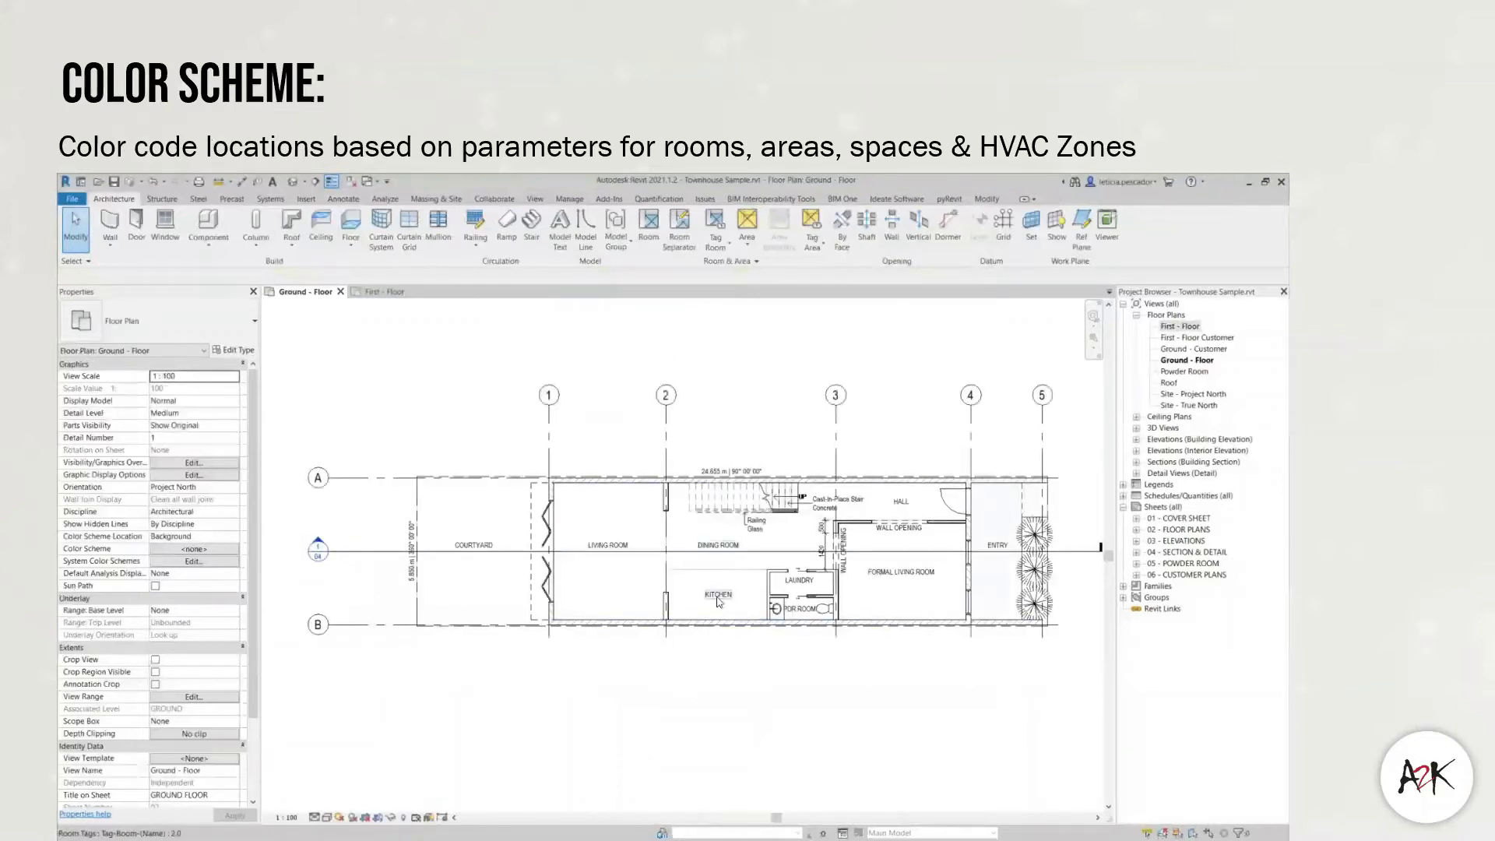
- Select the Kitchen room to review its floor finish property, and clear the selection
{"action": "left_click", "coordinate": [718, 601]}
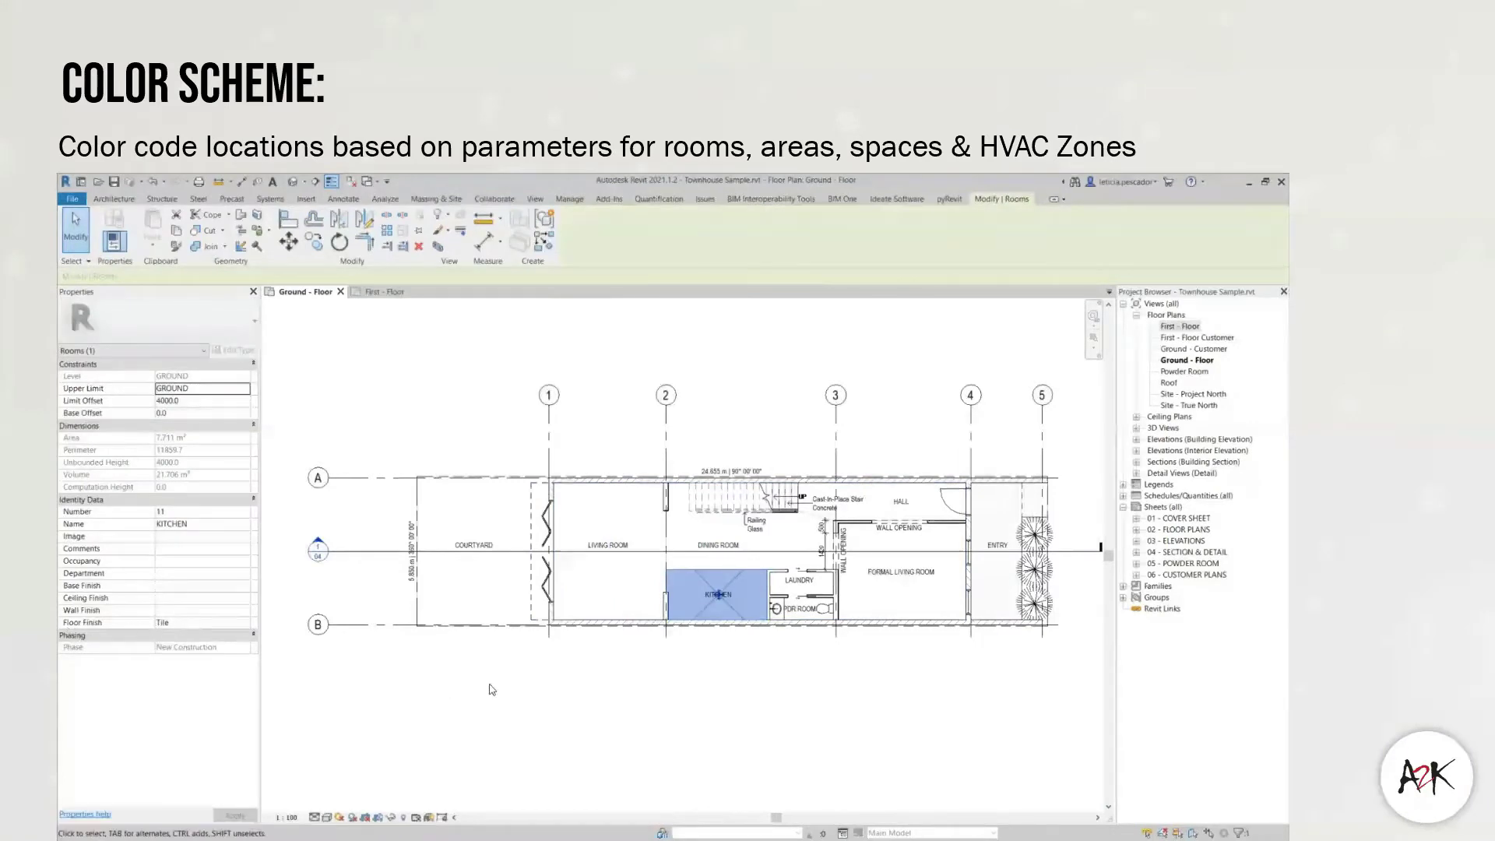
{"action": "key", "text": "Escape"}
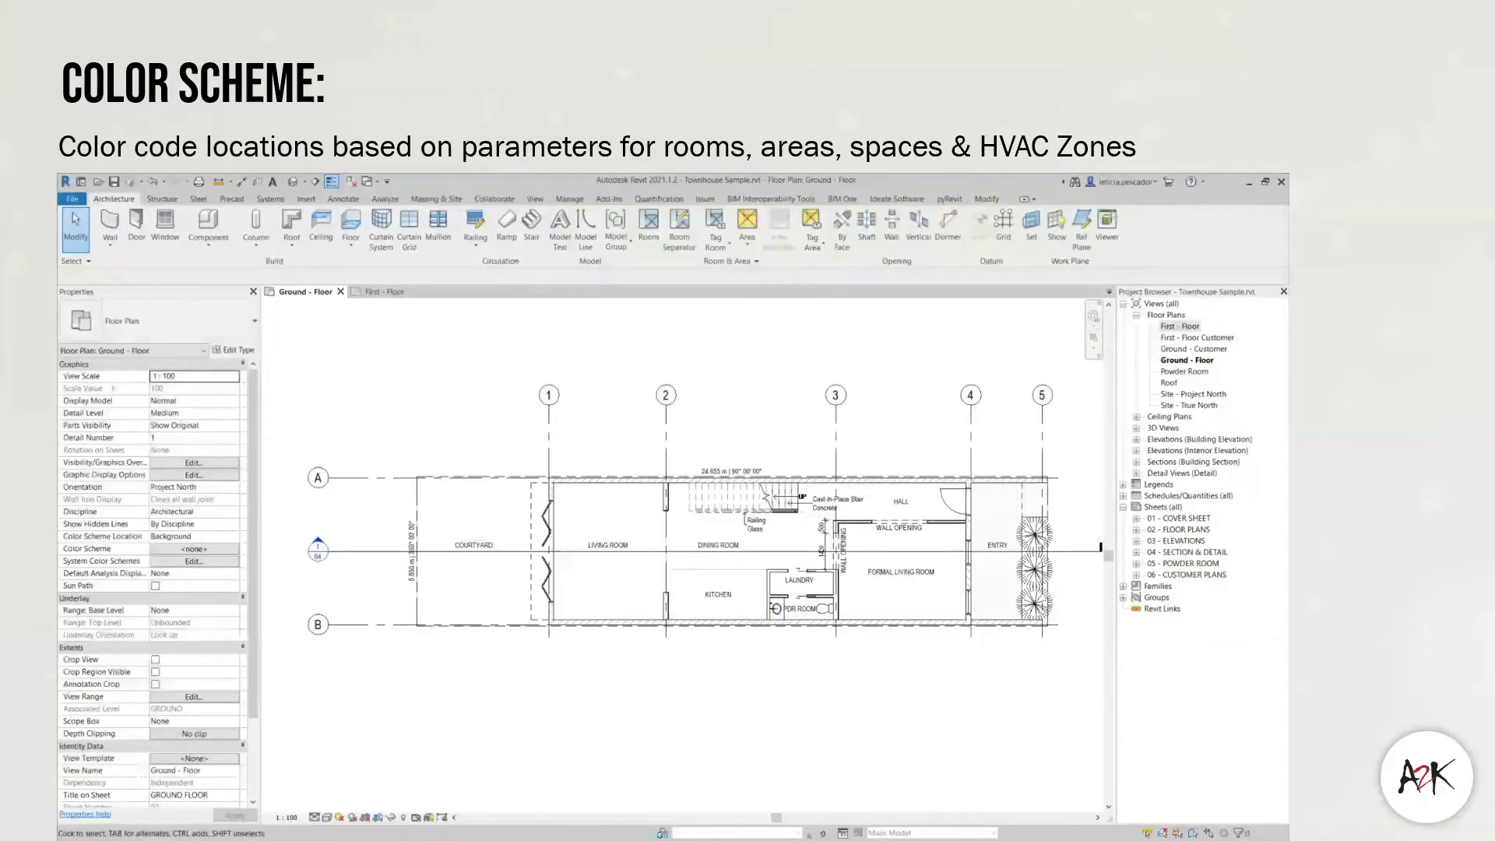
- Duplicate the Department color scheme in the Rooms category for the Ground - Floor view and name the copy Floor Finishes
{"action": "left_click", "coordinate": [187, 549]}
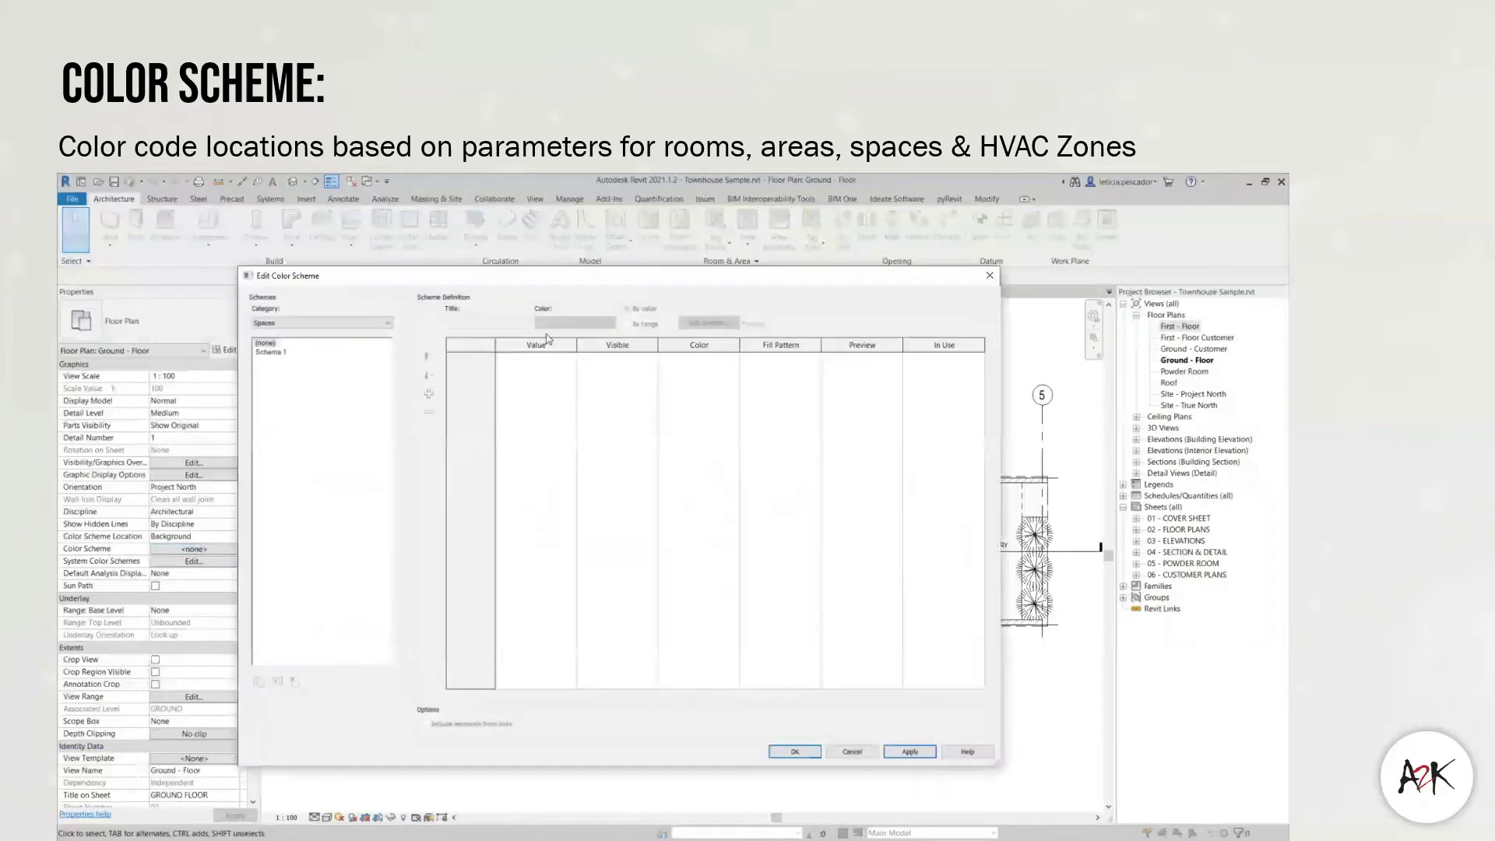
{"action": "left_click", "coordinate": [374, 323]}
{"action": "left_click", "coordinate": [274, 340]}
{"action": "left_click", "coordinate": [278, 353]}
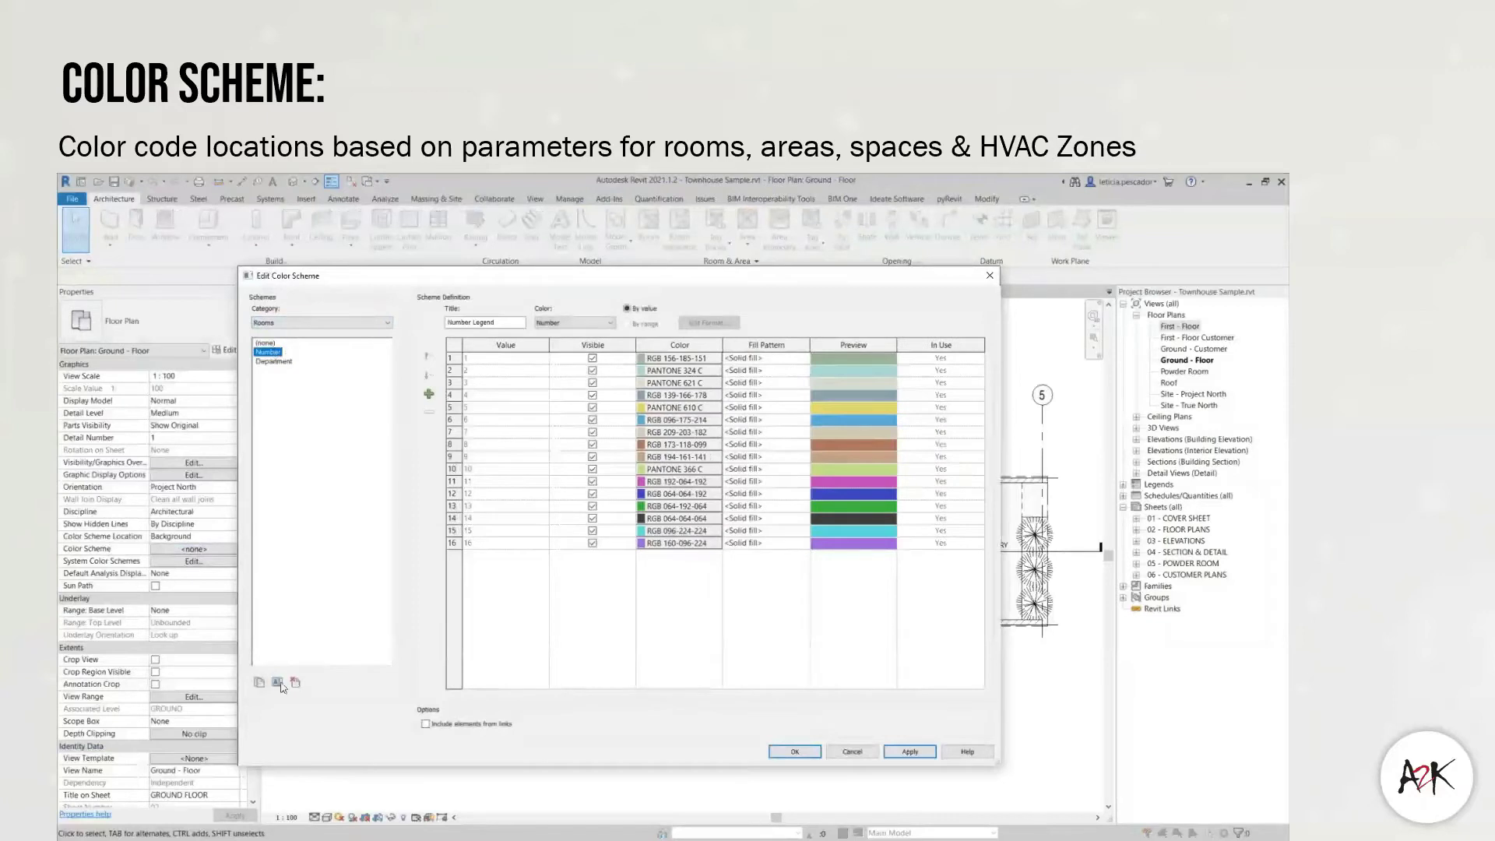
{"action": "left_click", "coordinate": [275, 362]}
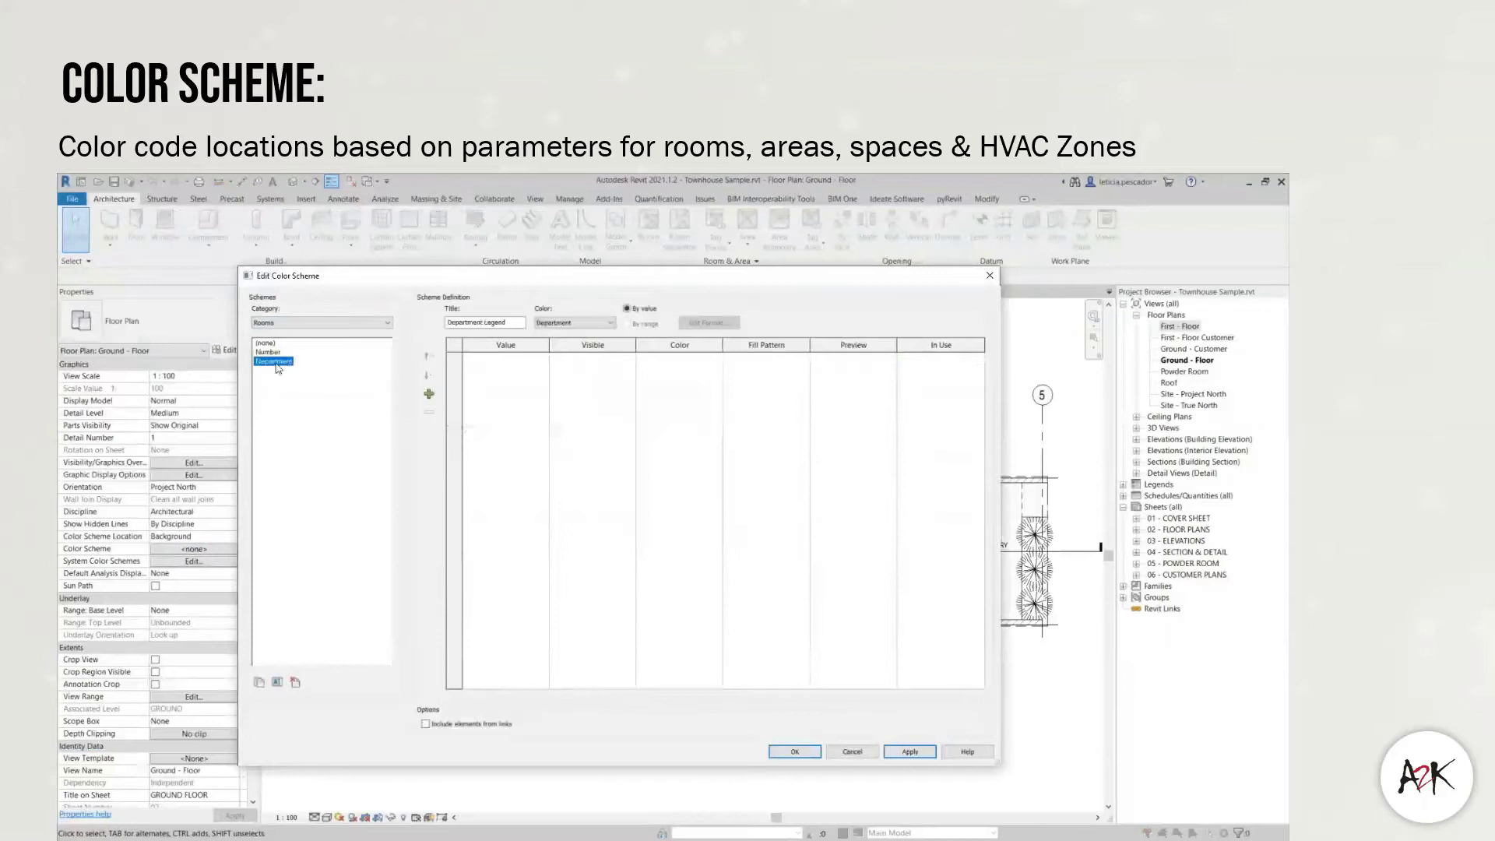
{"action": "left_click", "coordinate": [259, 682]}
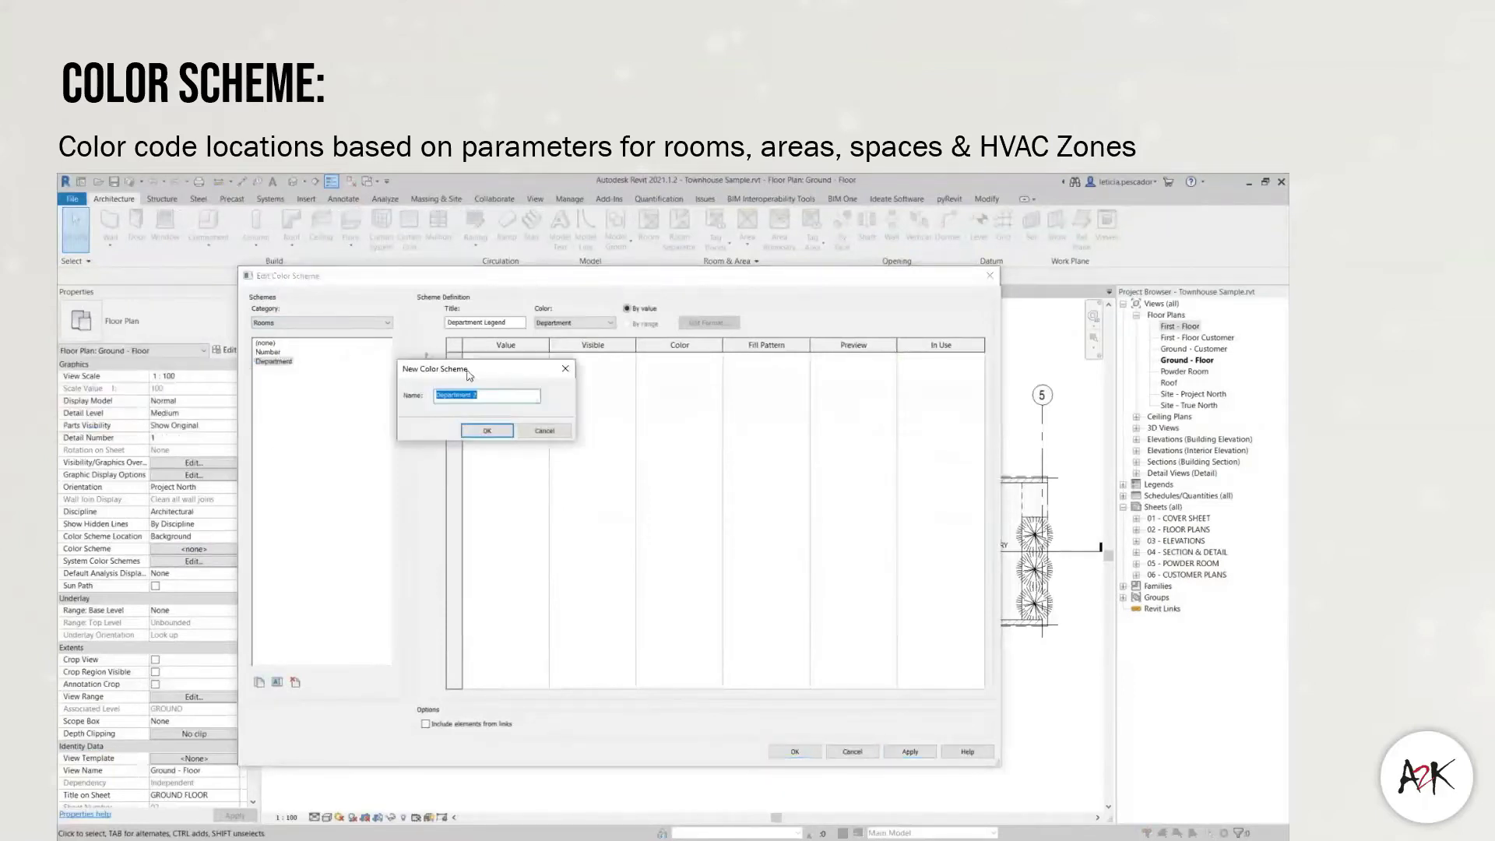
{"action": "type", "text": "Floor Finishes"}
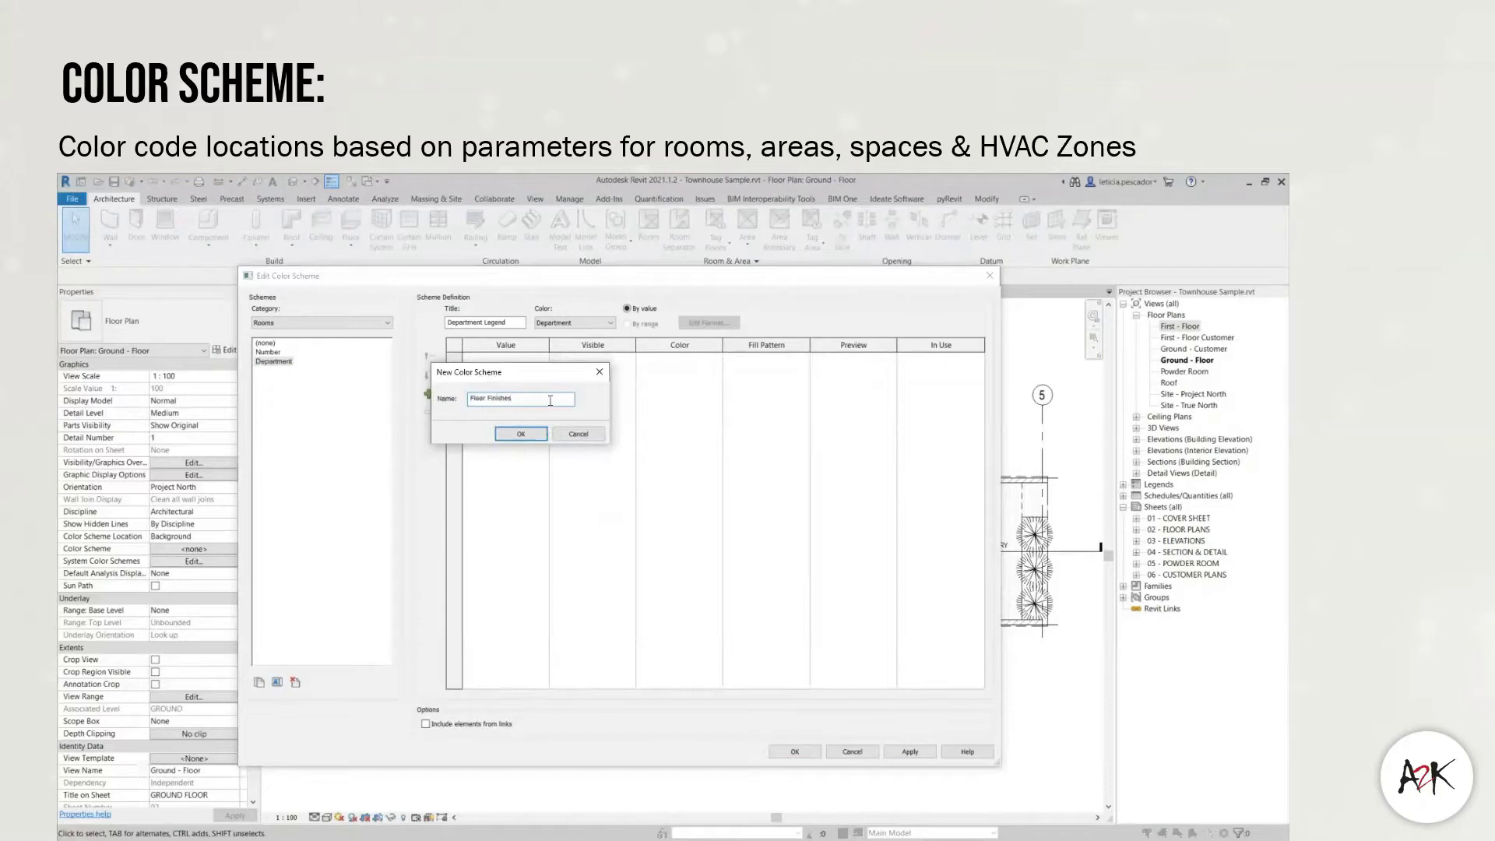
{"action": "left_click", "coordinate": [521, 434]}
{"action": "left_click", "coordinate": [275, 373]}
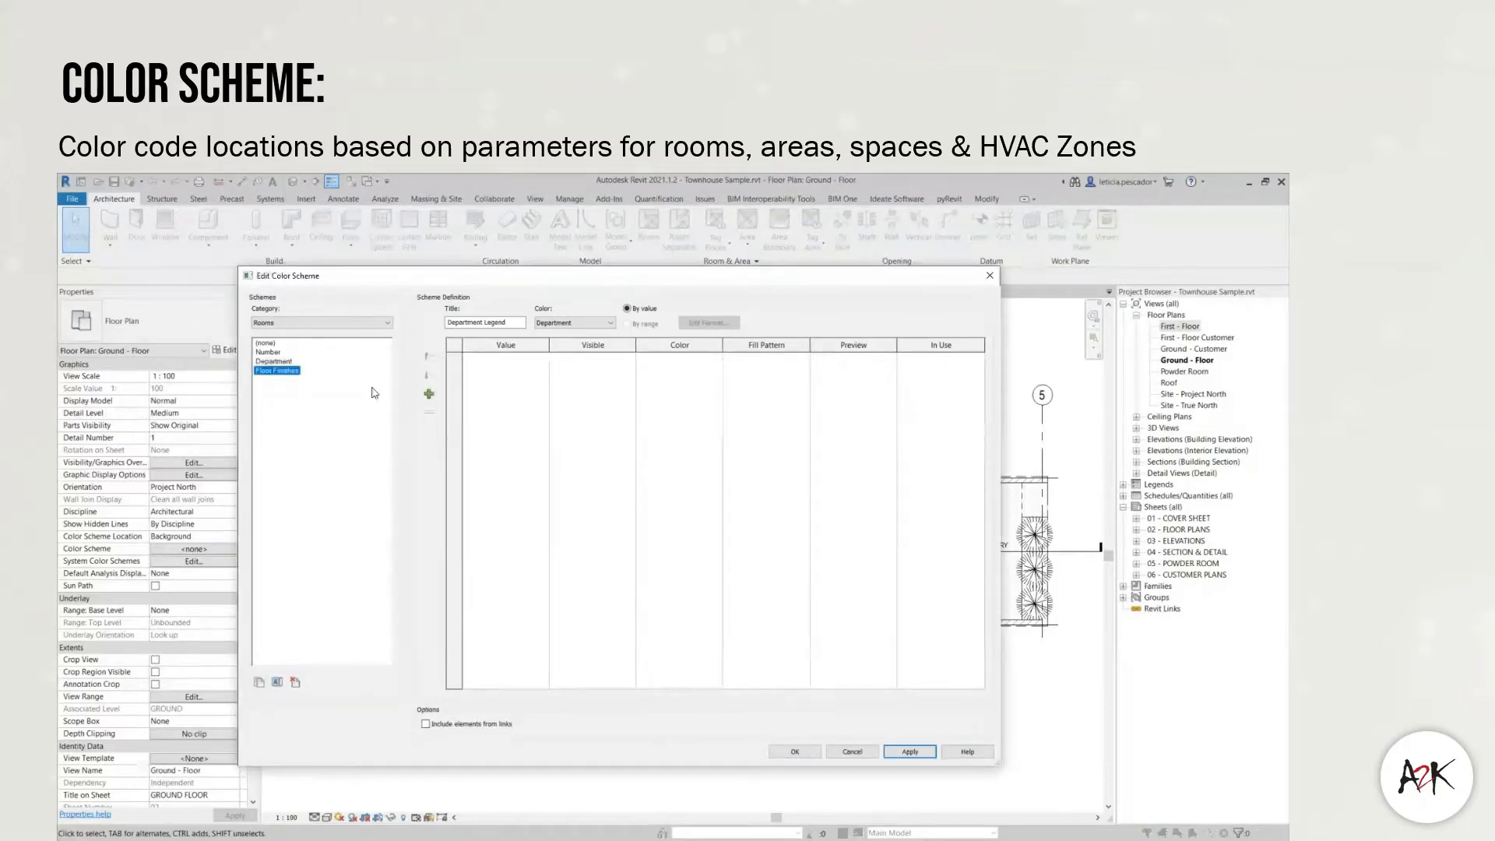
- Title the new color scheme Floor Finishes and base its colors on the Floor Finish parameter
{"action": "left_click", "coordinate": [430, 396]}
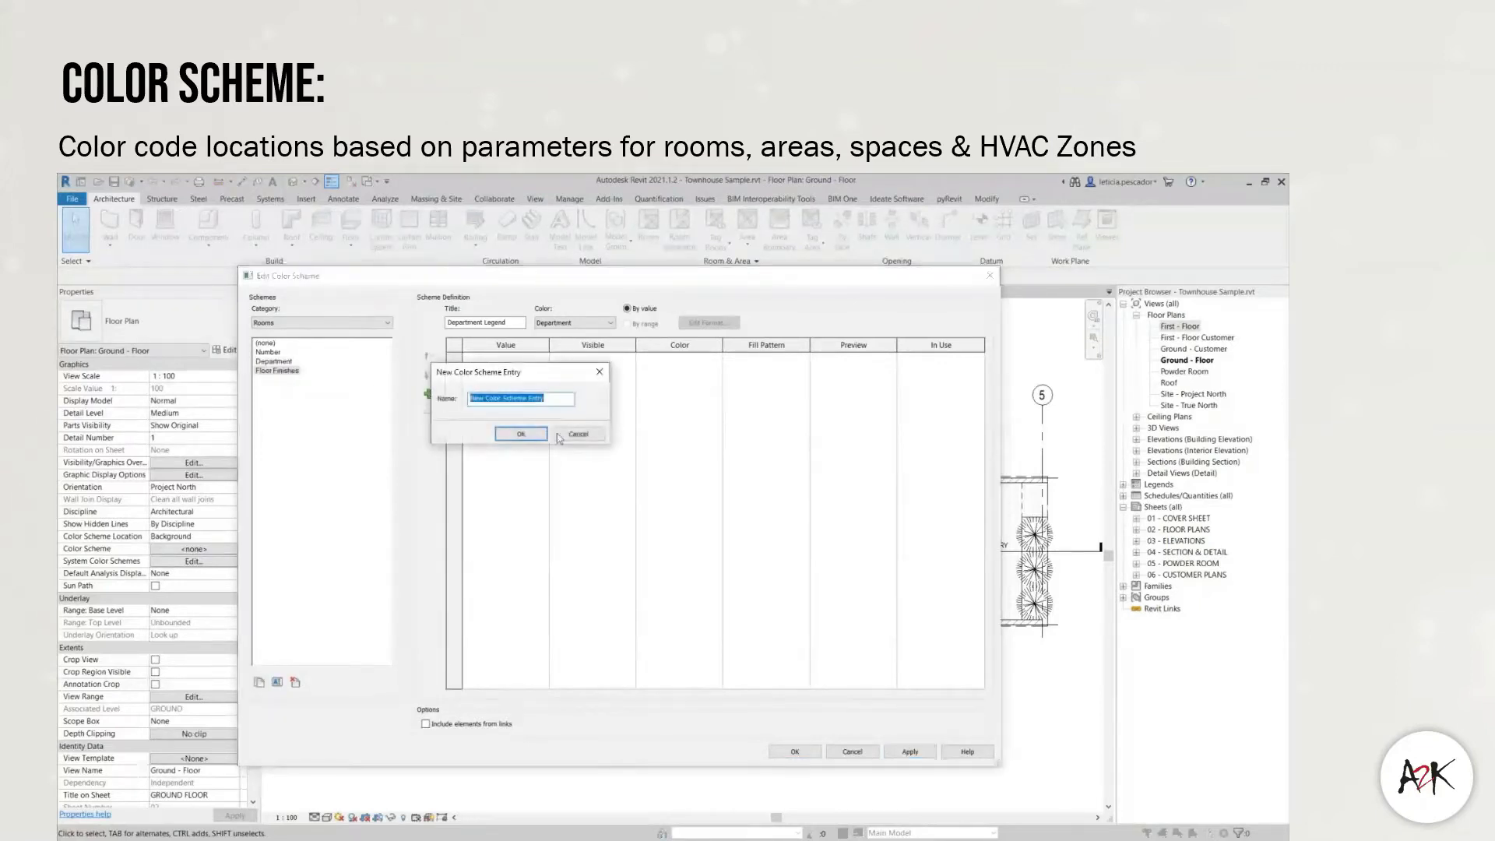
{"action": "left_click", "coordinate": [583, 438]}
{"action": "left_click_drag", "start_coordinate": [524, 322], "coordinate": [439, 327]}
{"action": "type", "text": "Floor Finishes"}
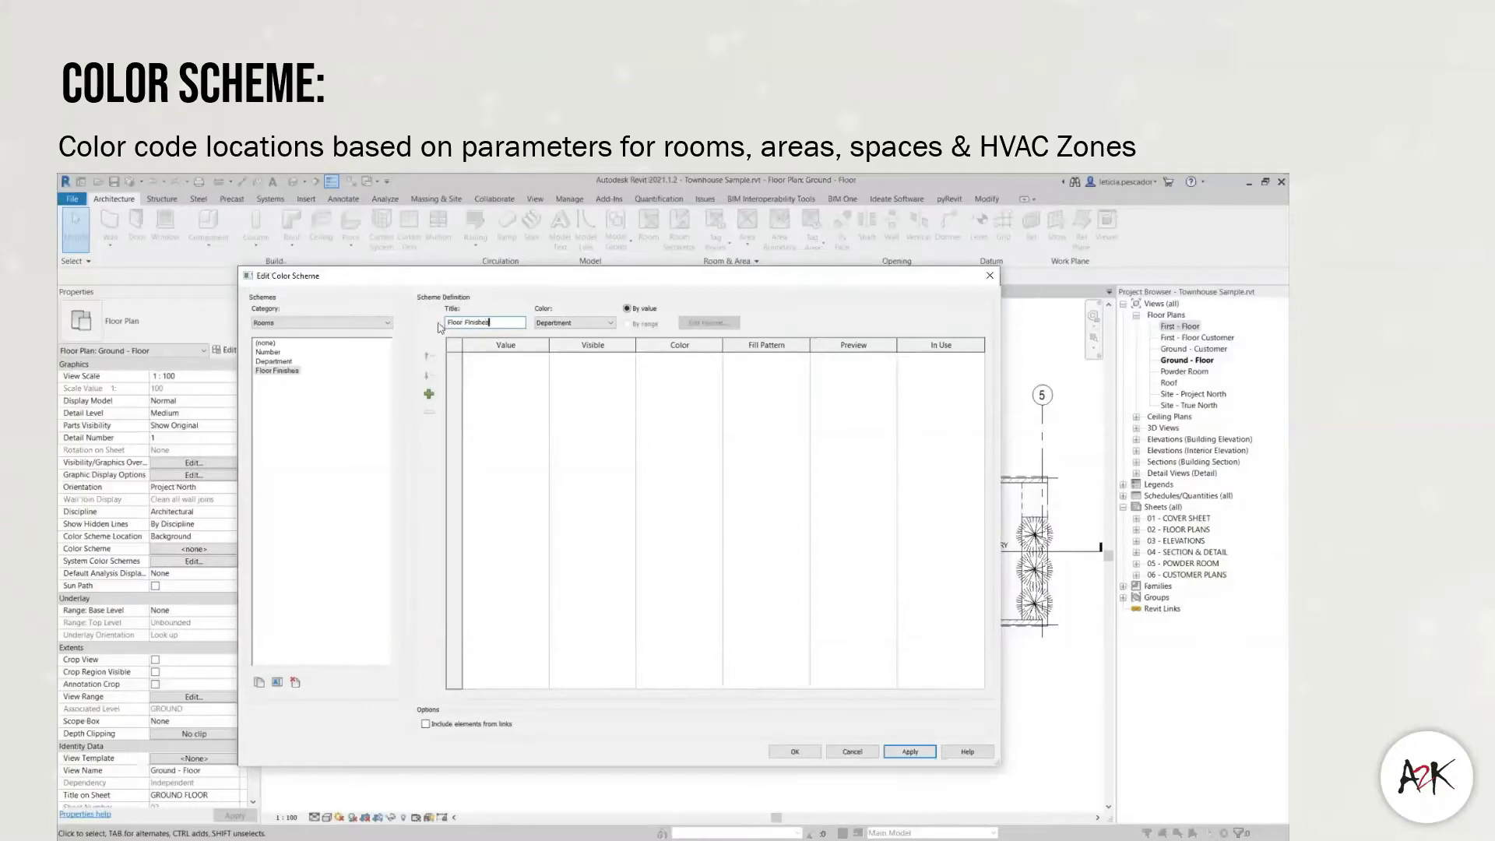
{"action": "left_click", "coordinate": [576, 322]}
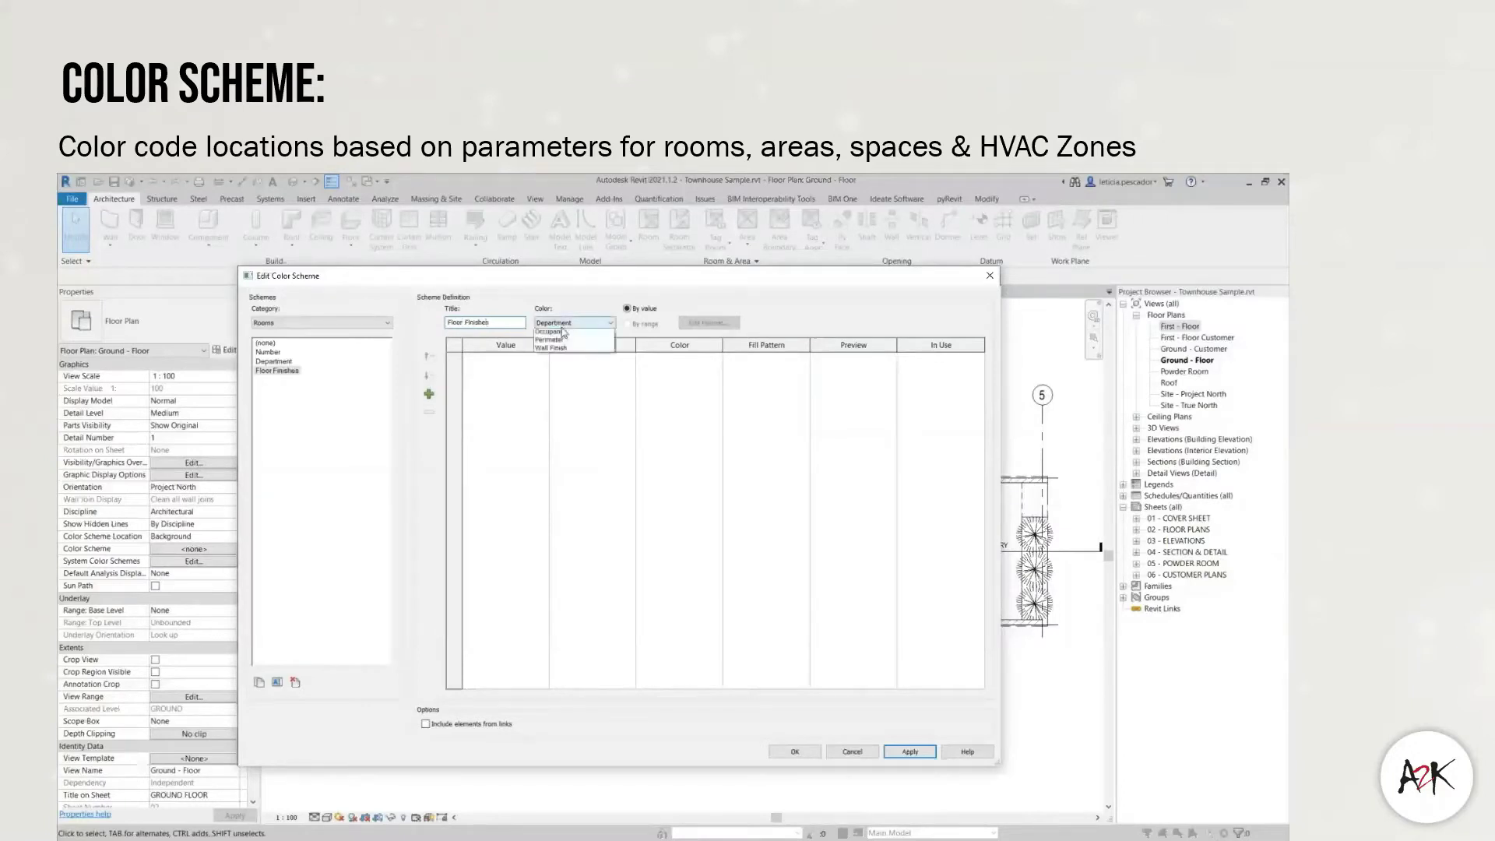
{"action": "left_click", "coordinate": [564, 368]}
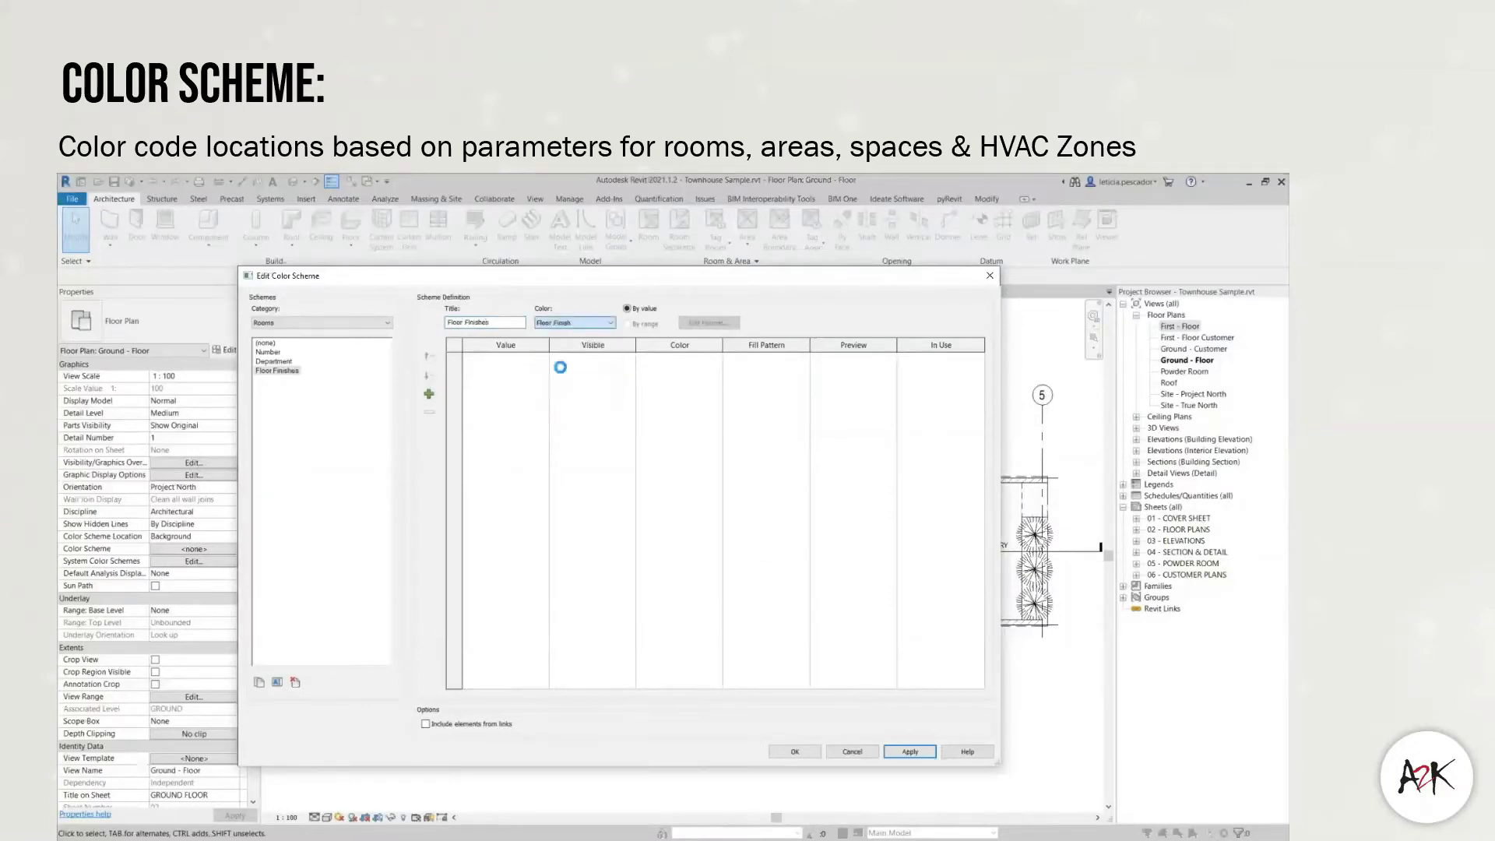
{"action": "left_click", "coordinate": [704, 536]}
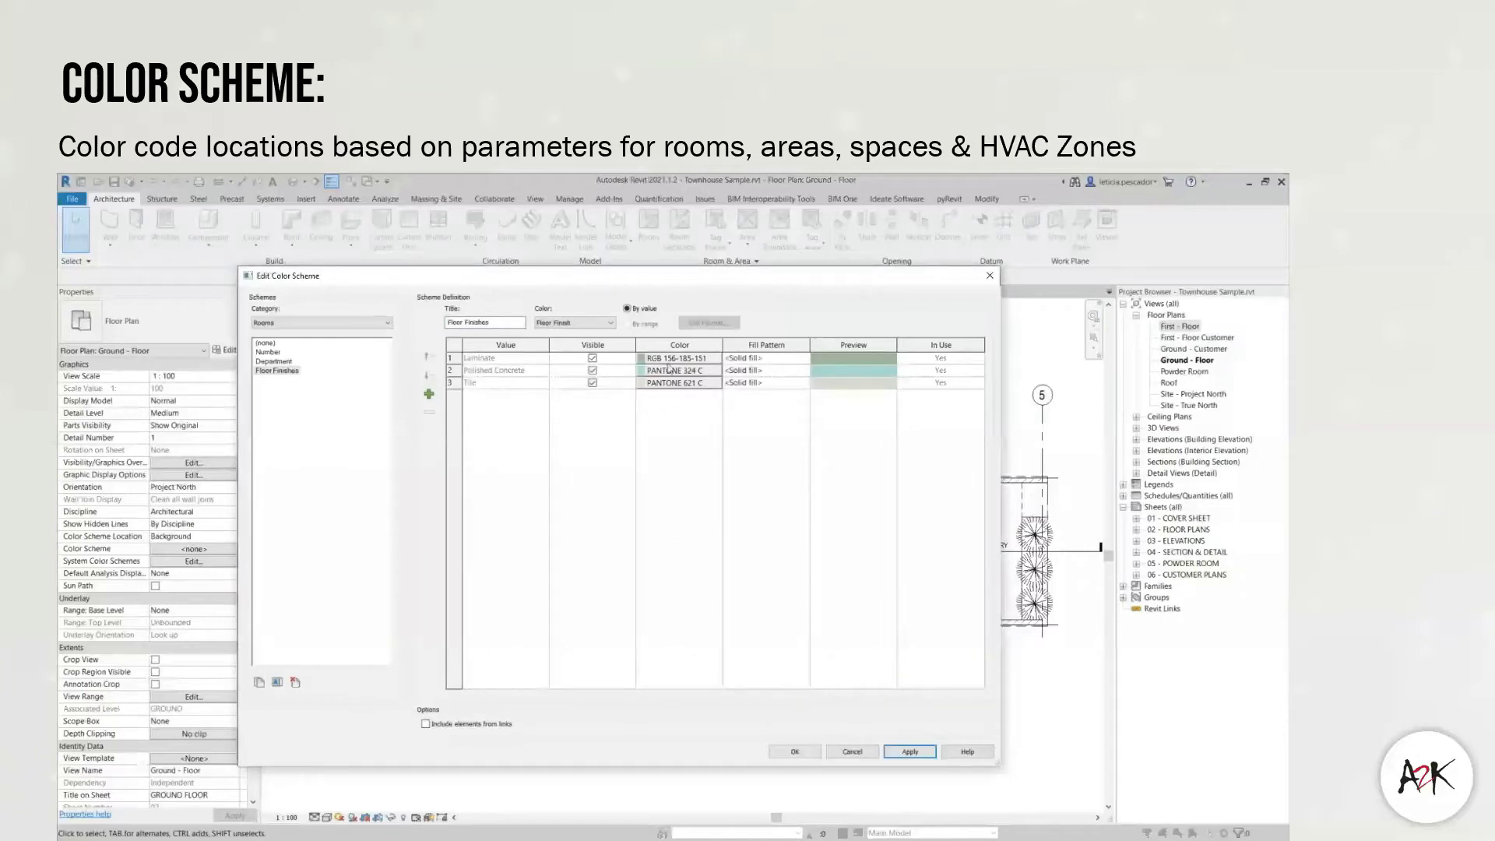
- Try the Aluminum and Diagonal up fill patterns on the Laminate entry
{"action": "left_click", "coordinate": [781, 360]}
{"action": "left_click", "coordinate": [805, 358]}
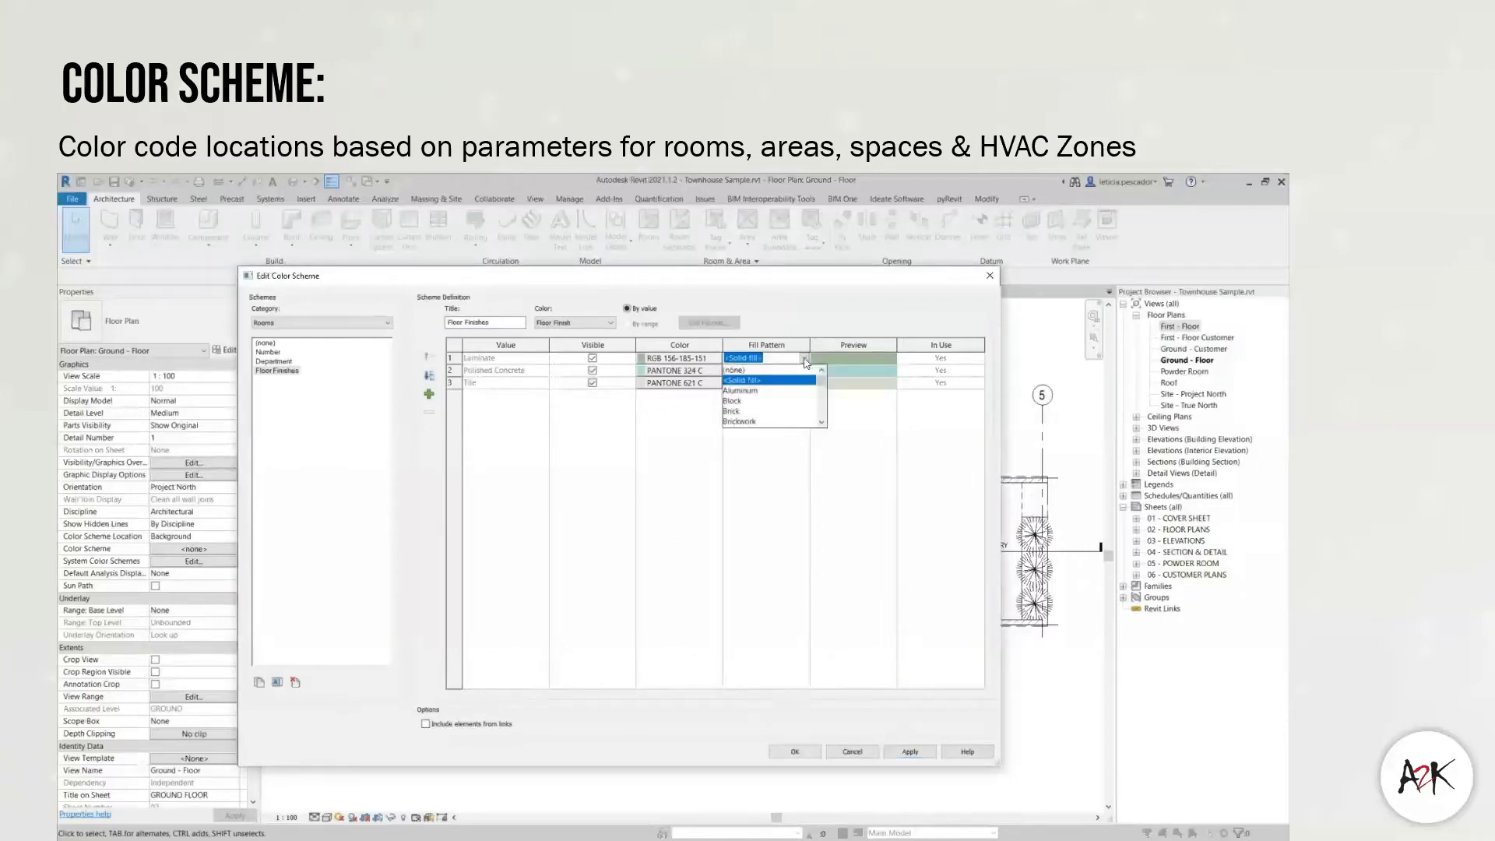
{"action": "left_click", "coordinate": [741, 391]}
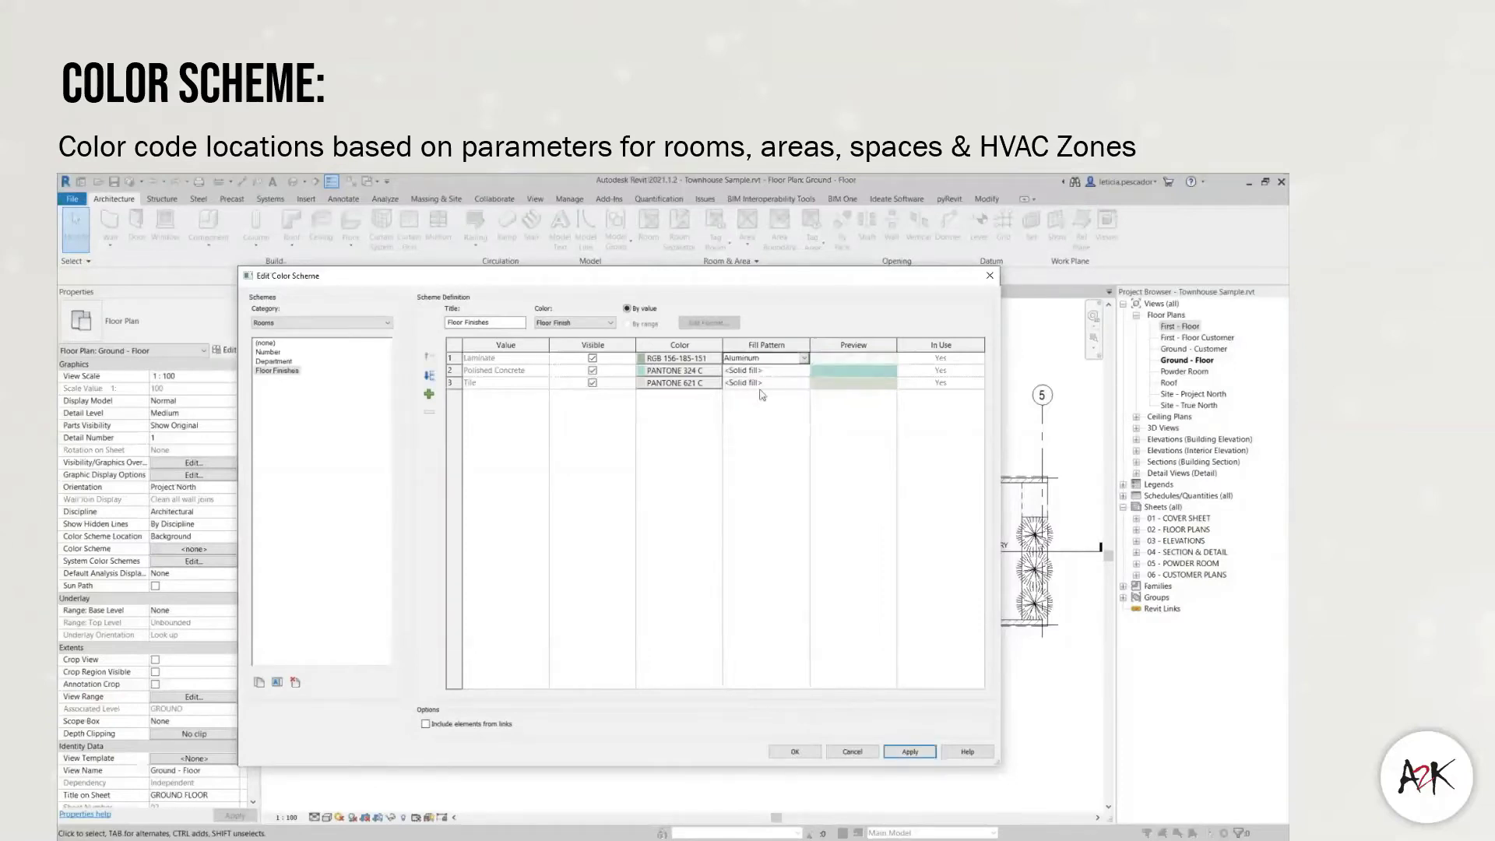
{"action": "left_click", "coordinate": [804, 358]}
{"action": "scroll", "coordinate": [769, 402], "scroll_direction": "down", "scroll_amount": 4}
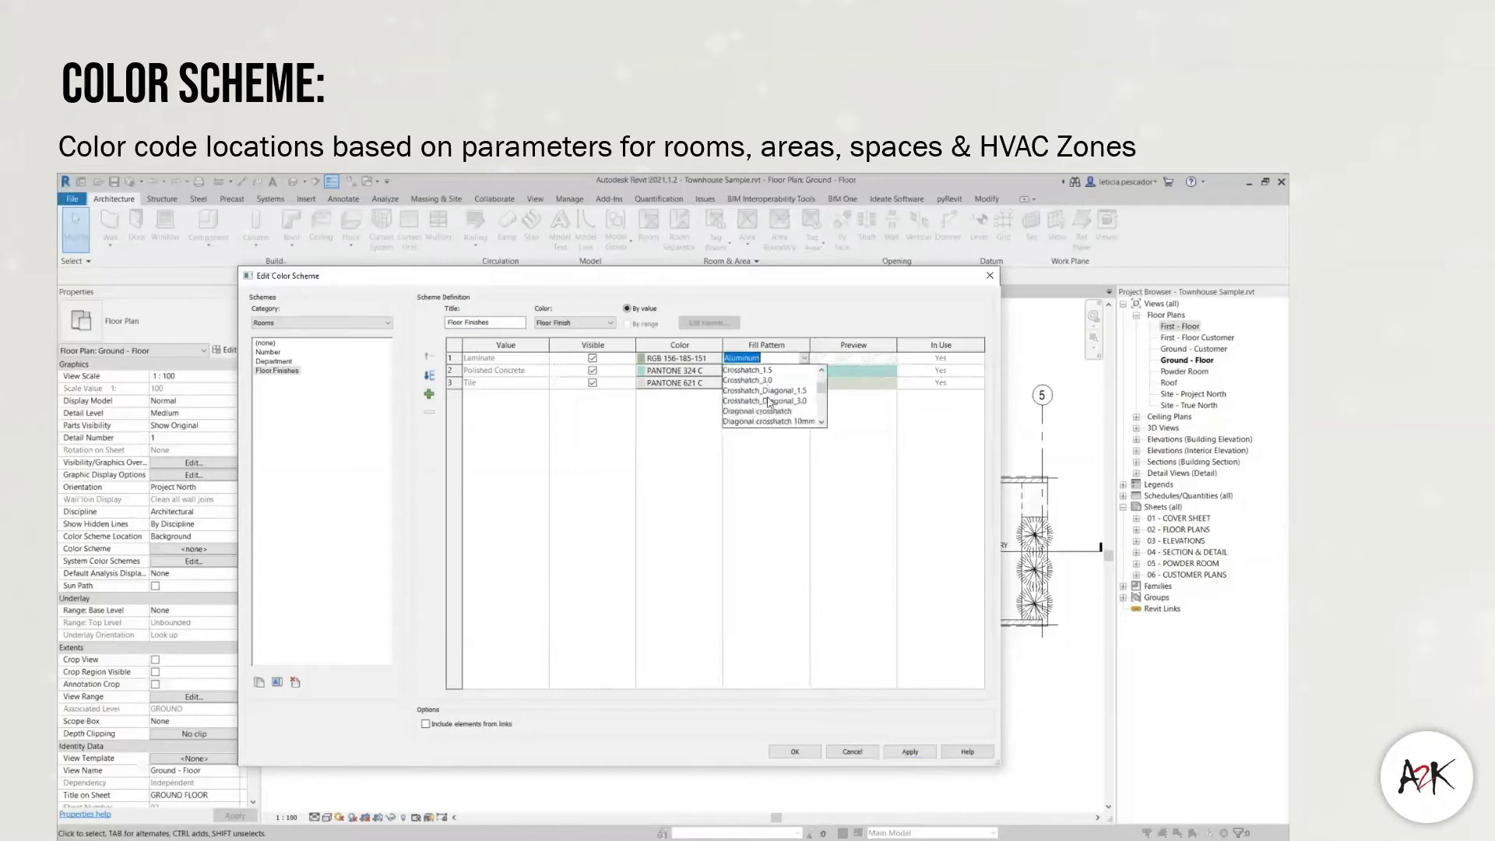
{"action": "left_click", "coordinate": [762, 401]}
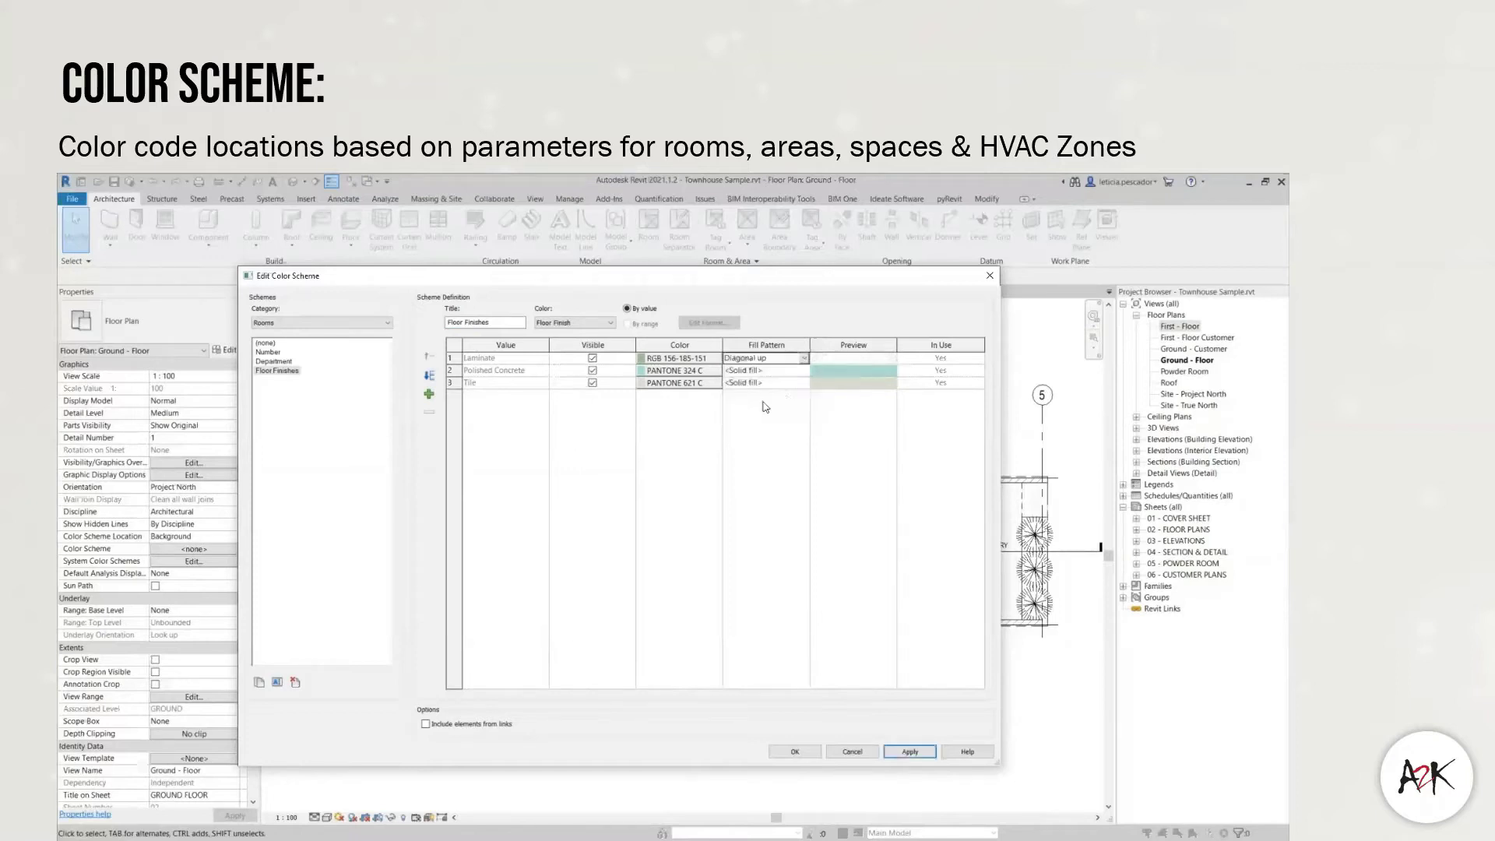
- Set the Laminate entry's fill pattern to Horizontal_3.0
{"action": "left_click", "coordinate": [804, 358]}
{"action": "scroll", "coordinate": [761, 397], "scroll_direction": "down", "scroll_amount": 4}
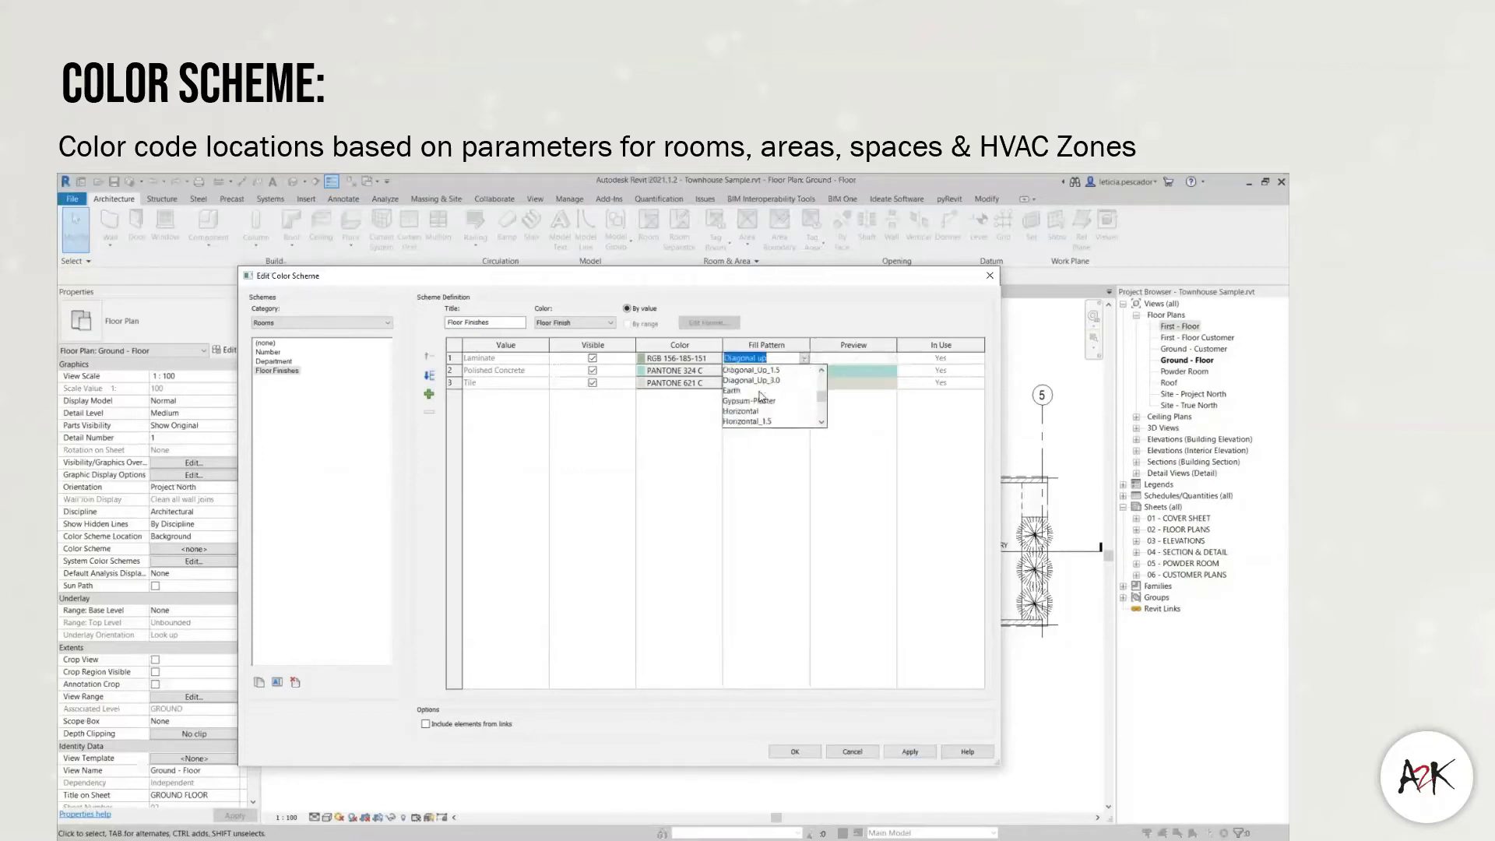
{"action": "left_click", "coordinate": [754, 391]}
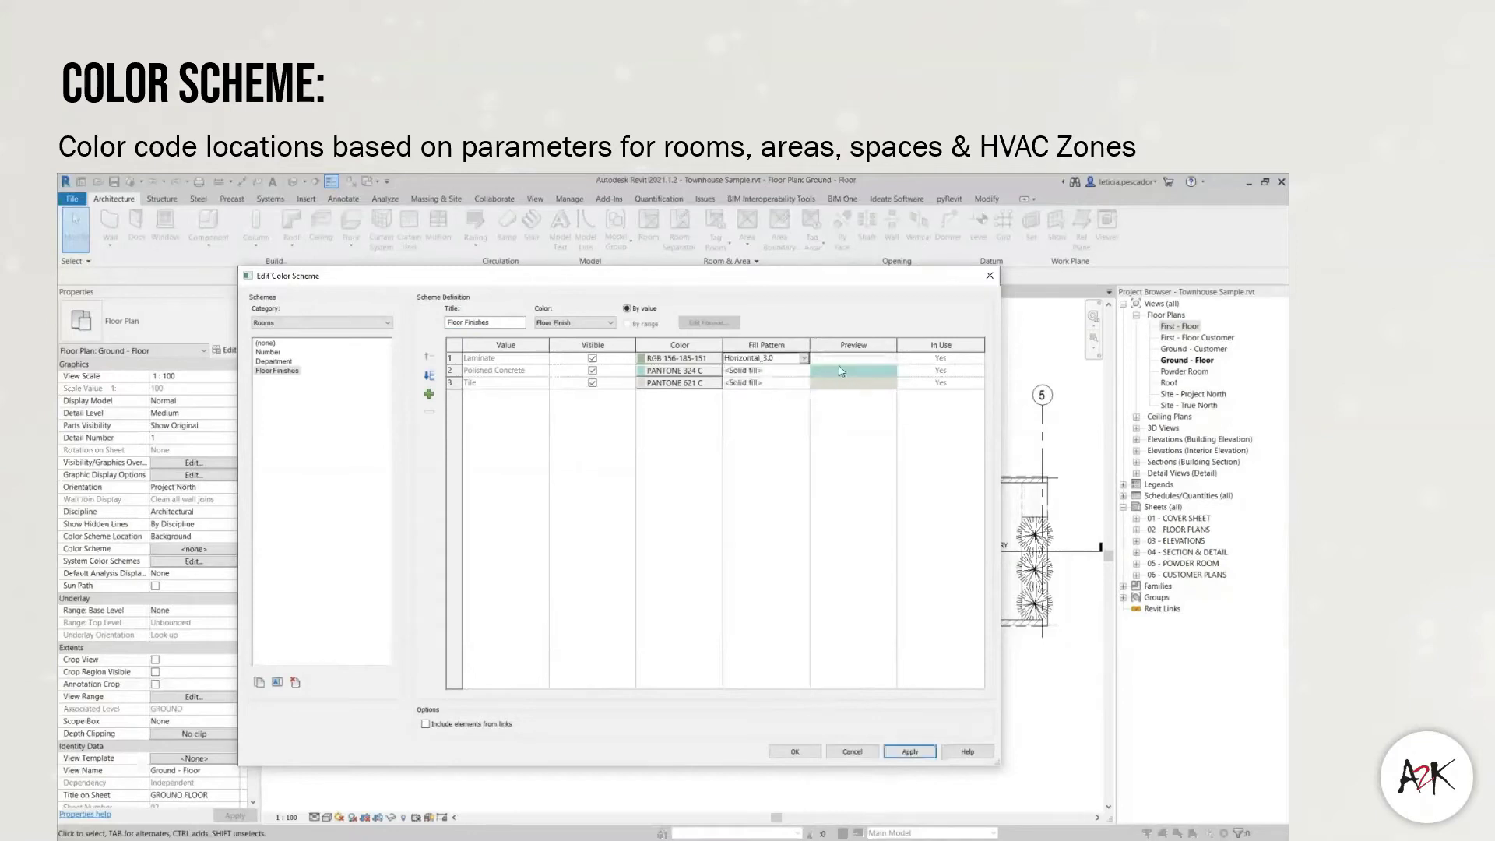
- Give the Polished Concrete entry the Concrete fill pattern and the gray color RGB 128-128-128
{"action": "left_click", "coordinate": [792, 373]}
{"action": "left_click", "coordinate": [803, 372]}
{"action": "scroll", "coordinate": [743, 411], "scroll_direction": "down", "scroll_amount": 5}
{"action": "scroll", "coordinate": [744, 411], "scroll_direction": "up", "scroll_amount": 5}
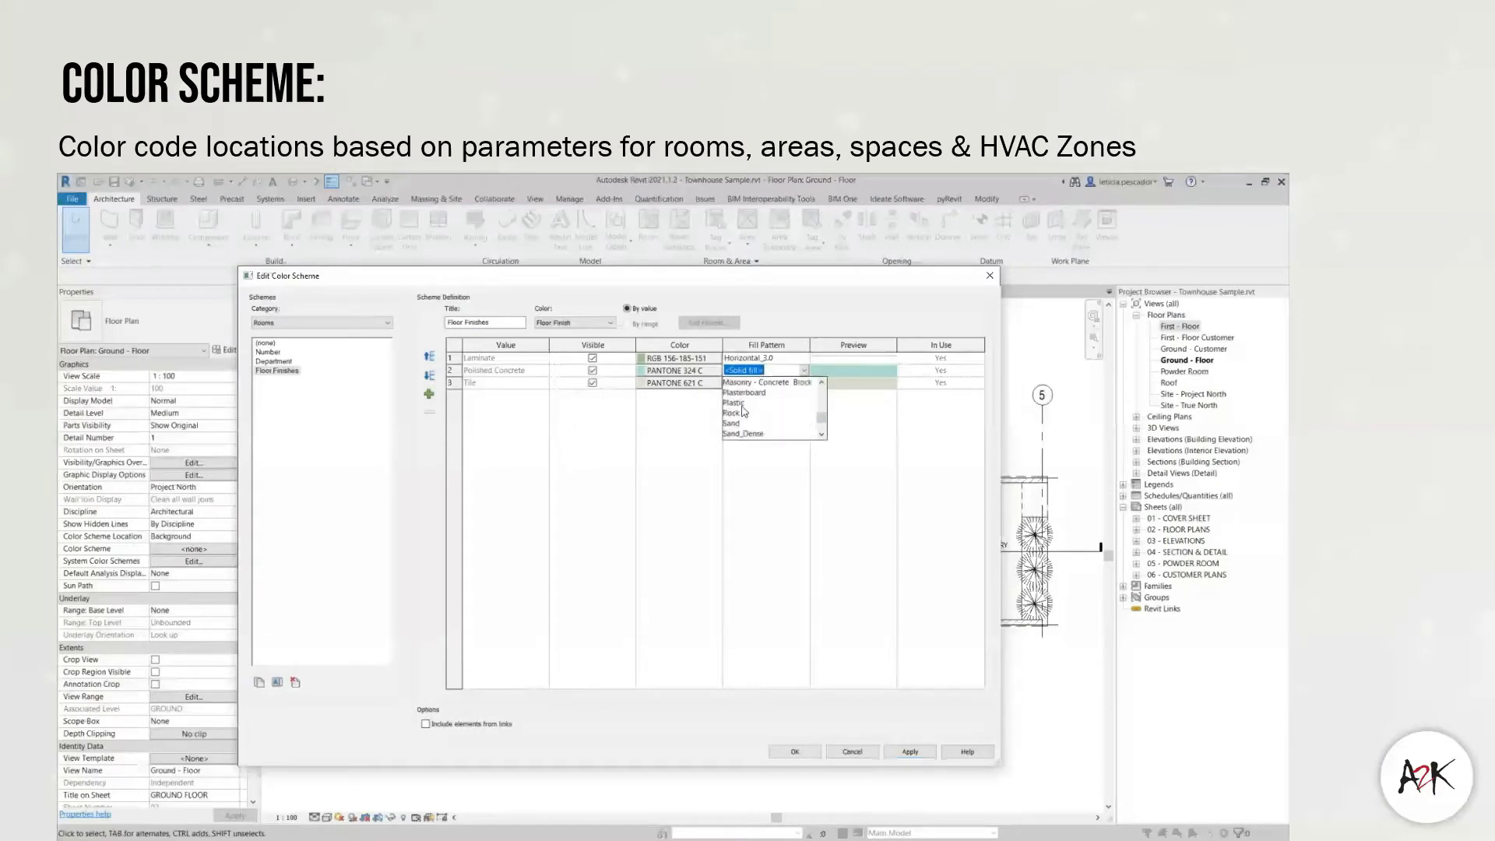
{"action": "scroll", "coordinate": [744, 411], "scroll_direction": "down", "scroll_amount": 1}
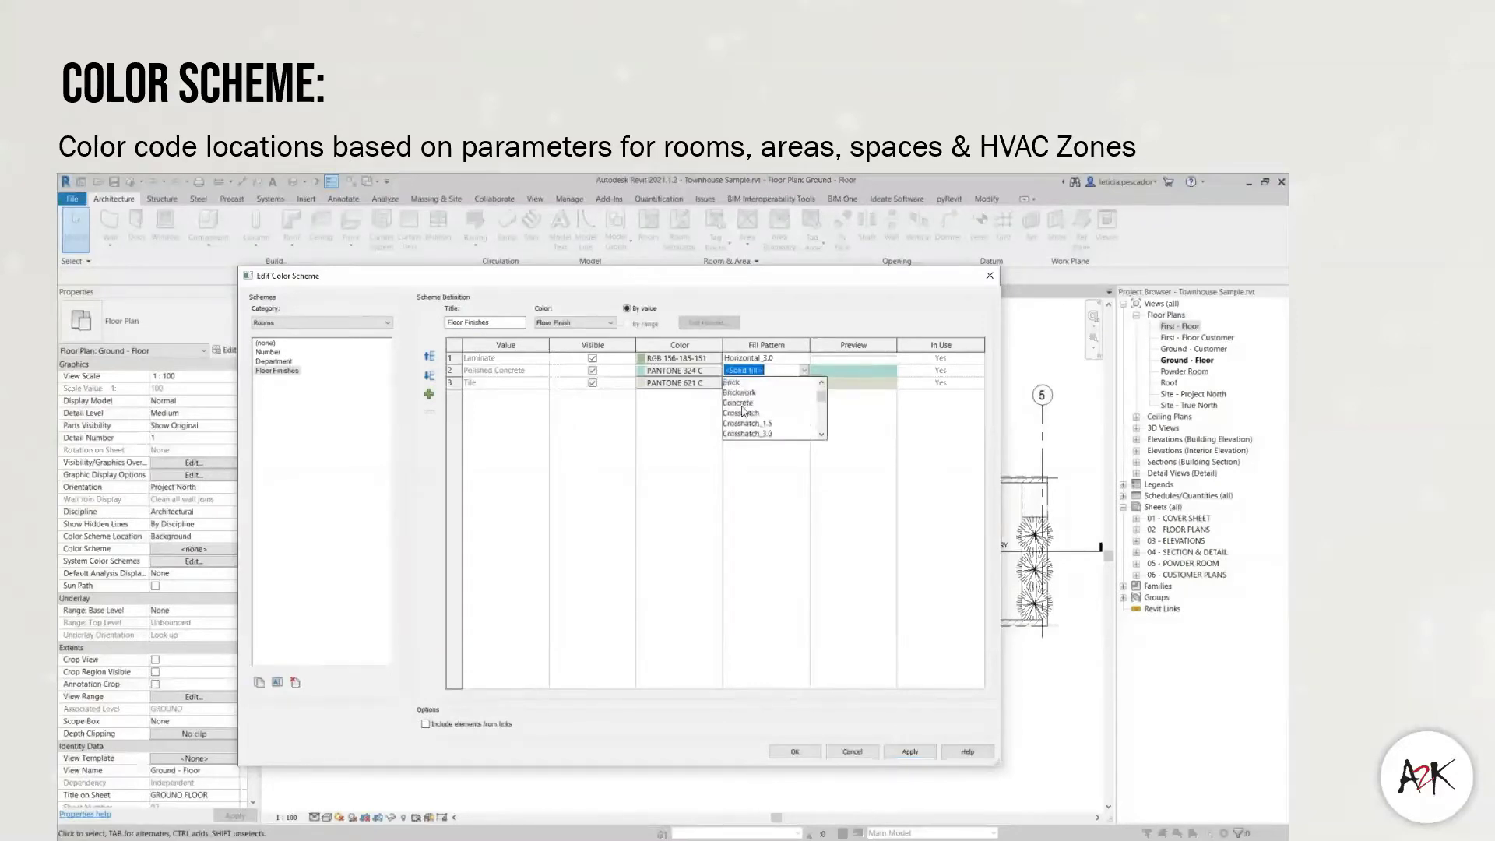
{"action": "left_click", "coordinate": [739, 403]}
{"action": "left_click", "coordinate": [675, 370]}
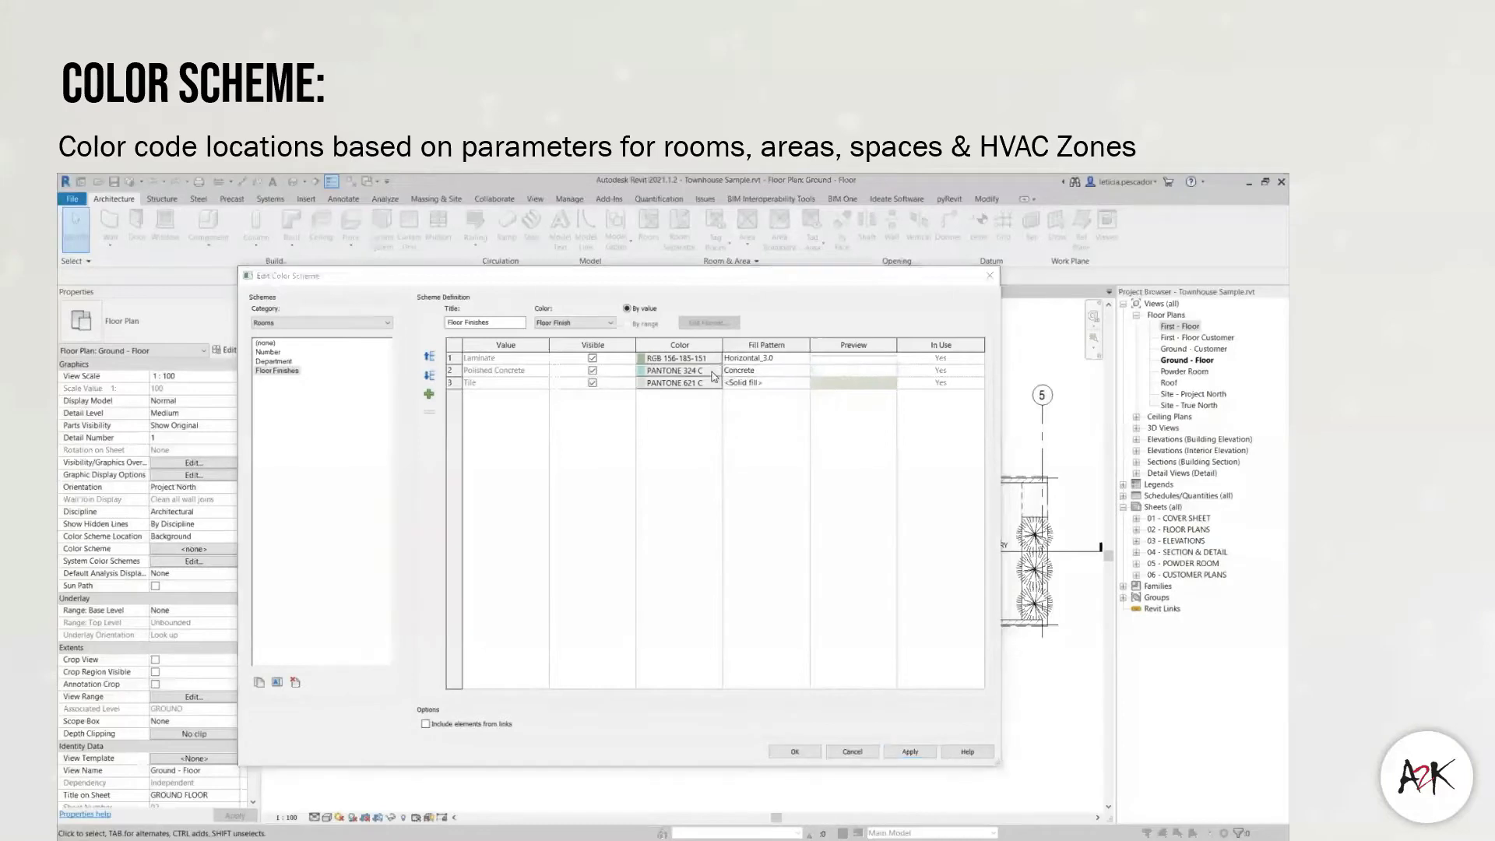
{"action": "left_click", "coordinate": [539, 500]}
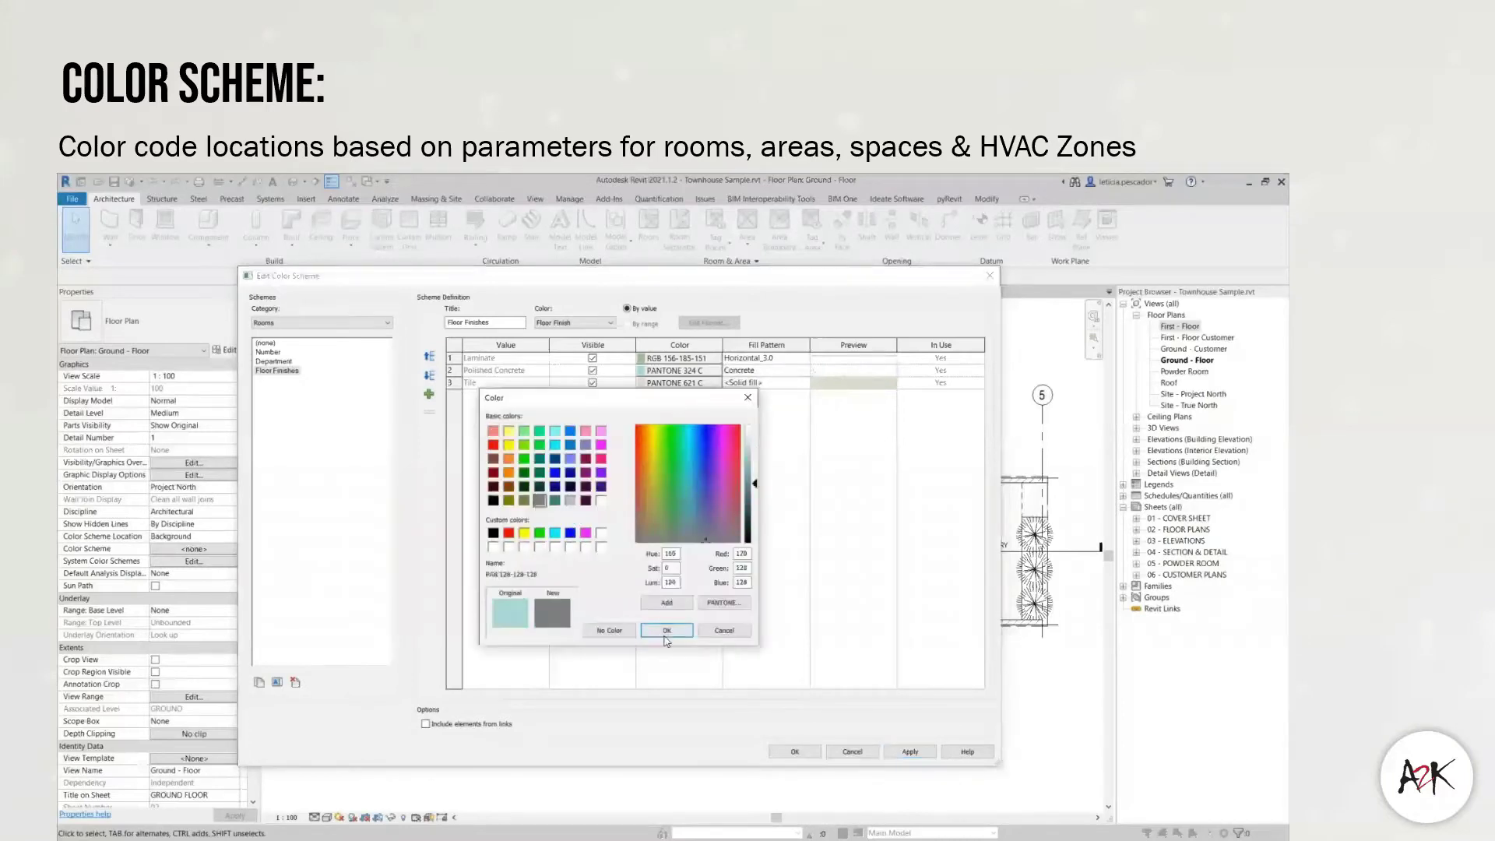
{"action": "left_click", "coordinate": [666, 630]}
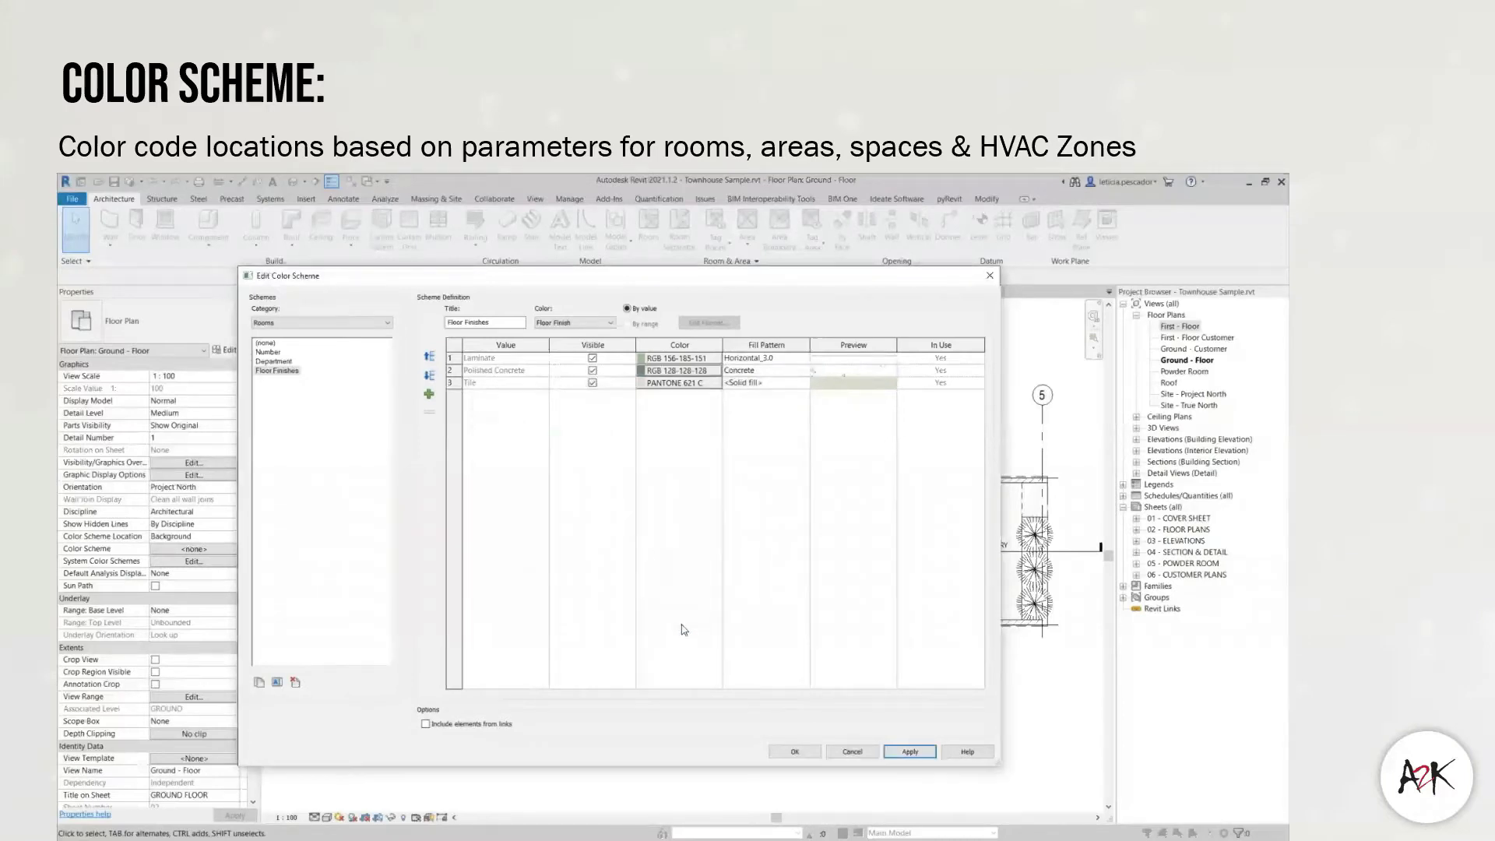
- Give the Tile entry the Crosshatch_3.0 fill pattern in gray RGB 128-128-128, and apply the scheme to the Ground - Floor view
{"action": "left_click", "coordinate": [791, 382]}
{"action": "left_click", "coordinate": [804, 382]}
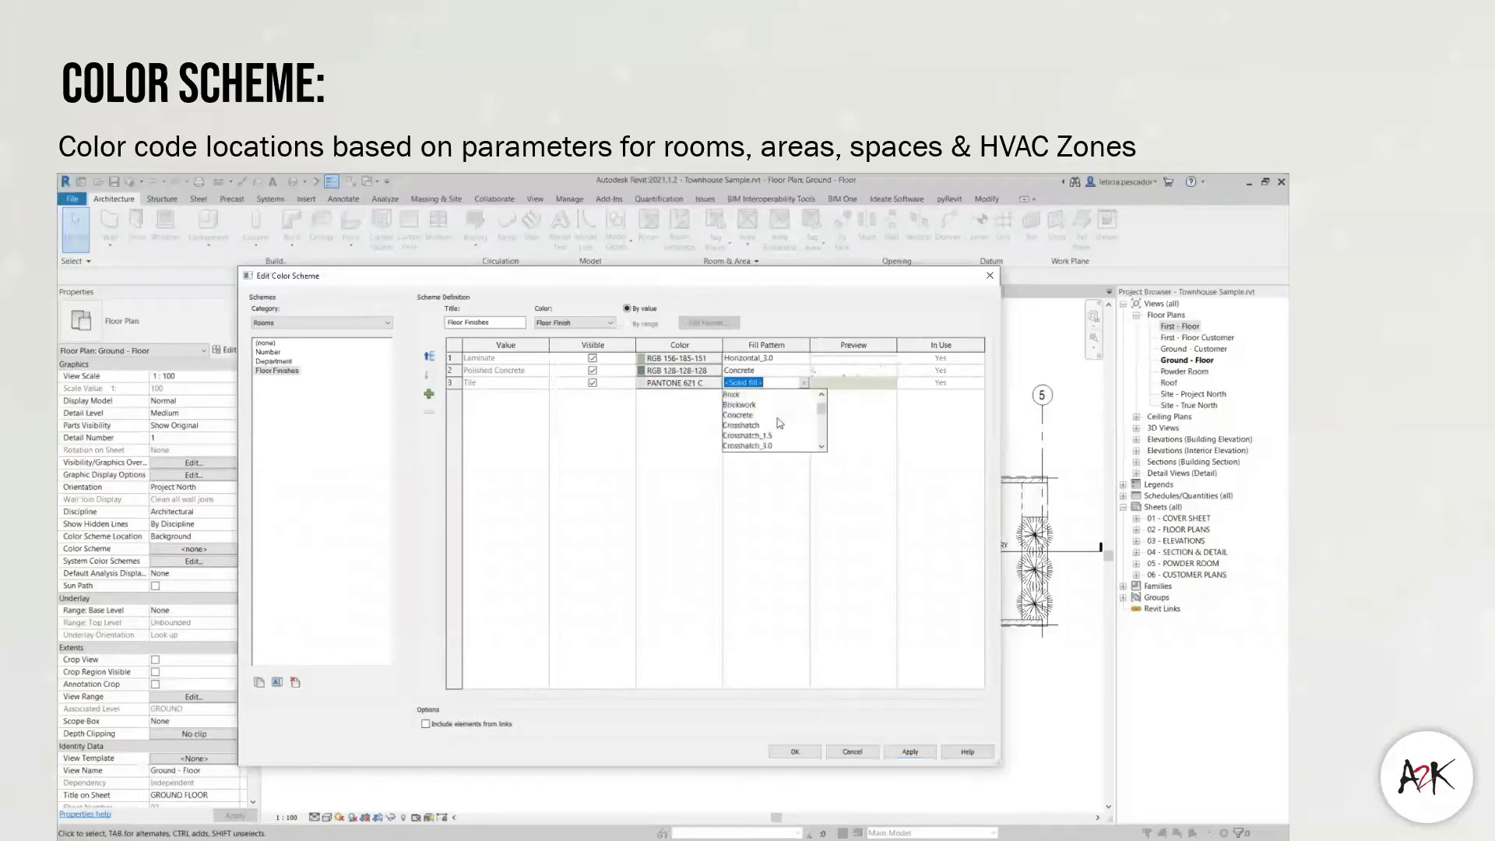
{"action": "left_click", "coordinate": [759, 447]}
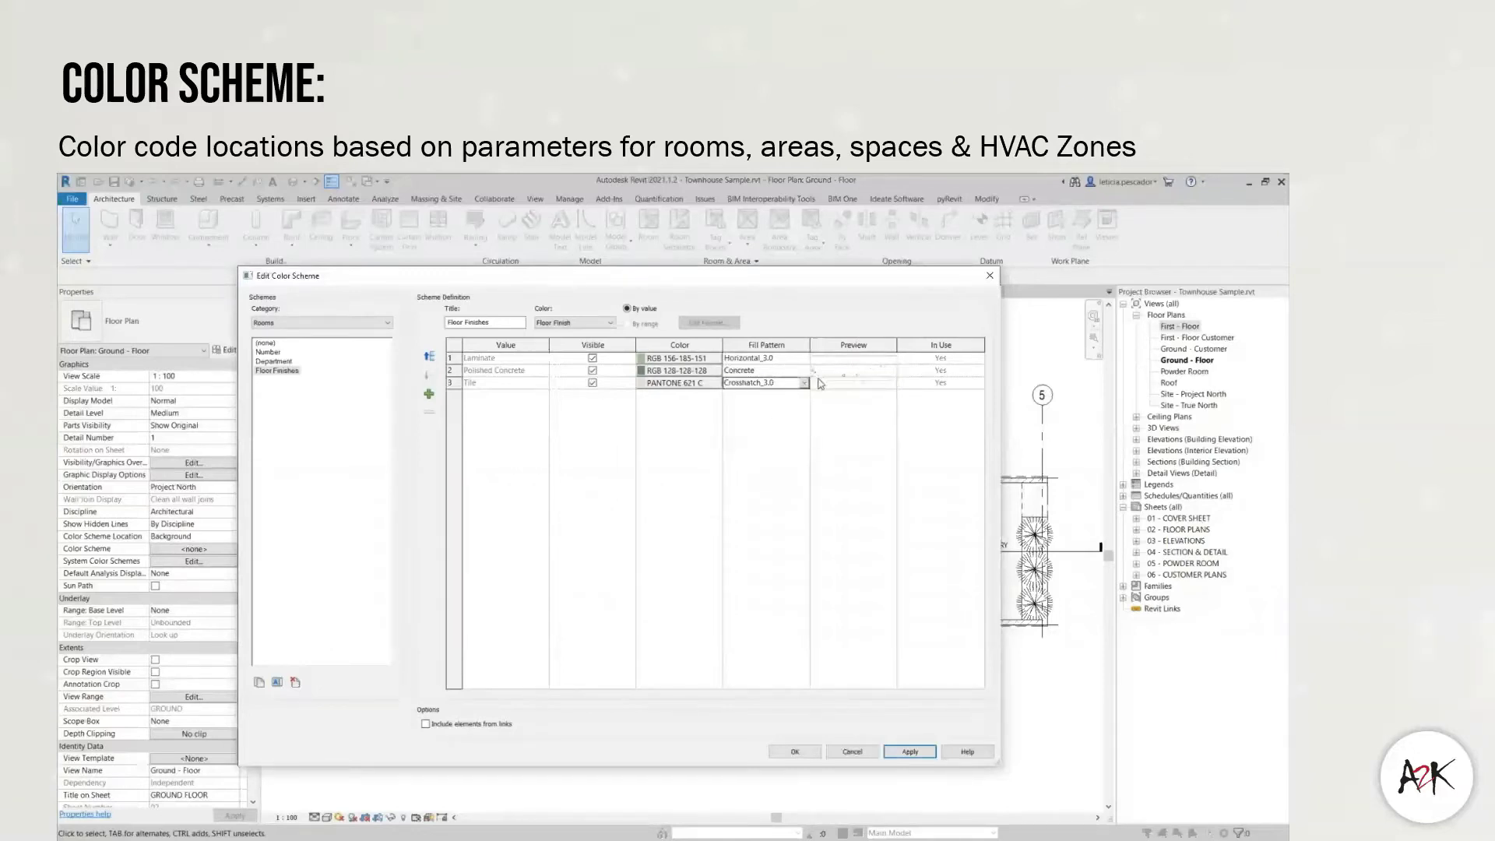
{"action": "left_click", "coordinate": [710, 384]}
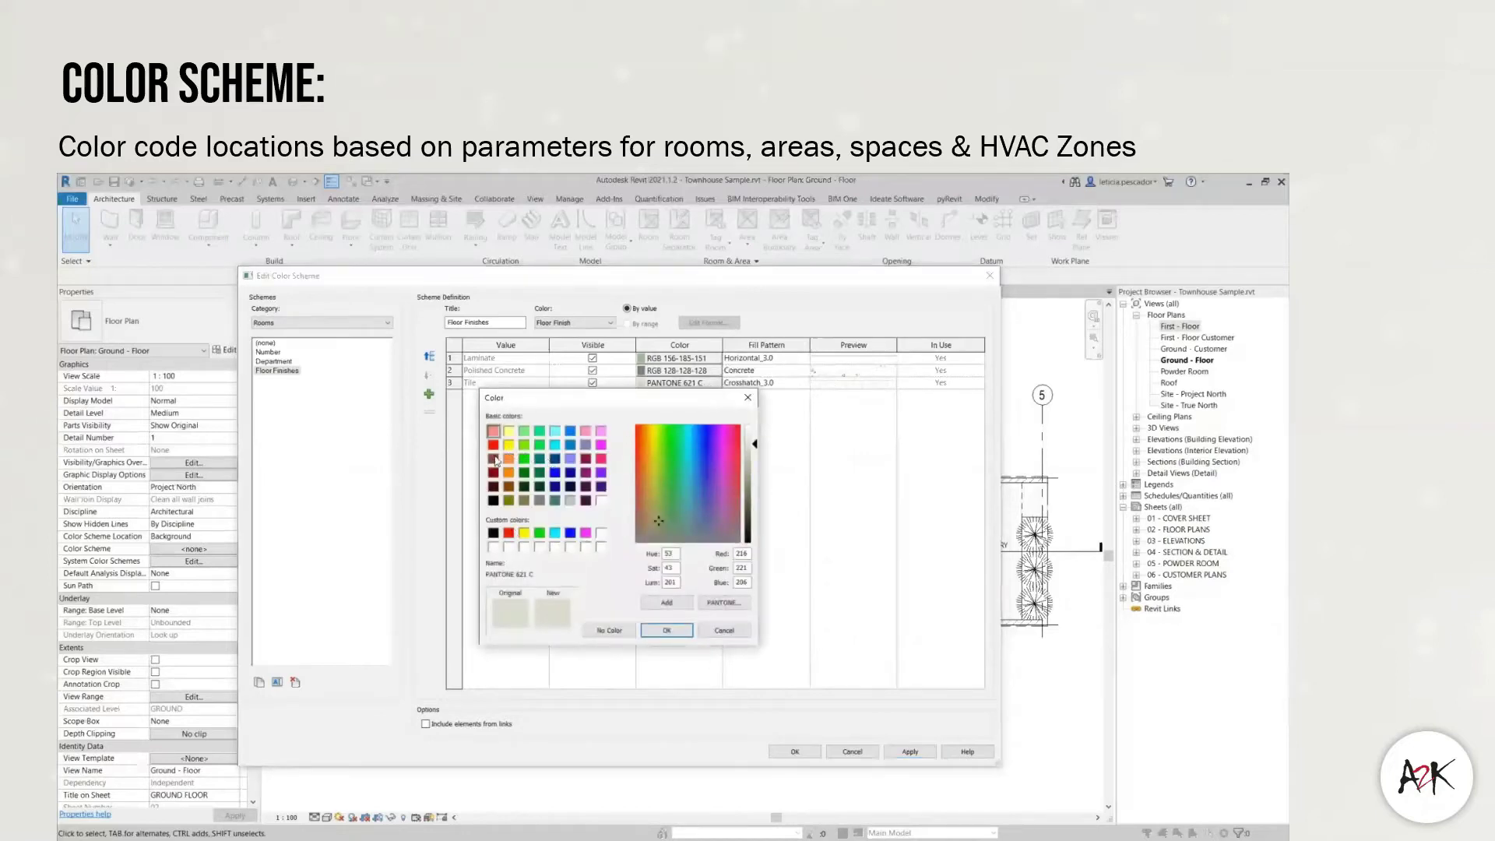
{"action": "left_click", "coordinate": [540, 501]}
{"action": "left_click", "coordinate": [671, 630]}
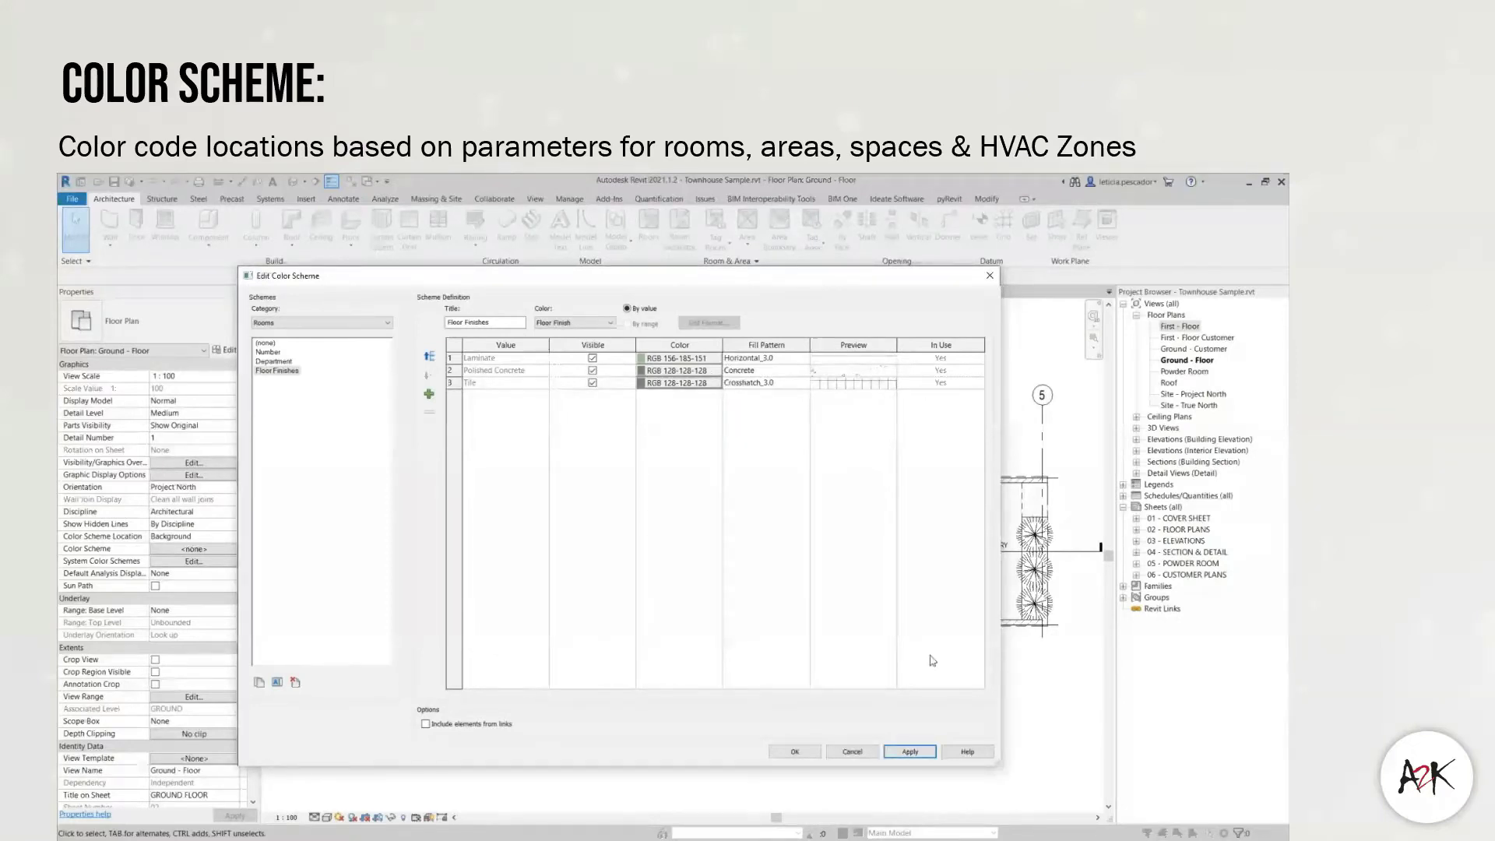
{"action": "left_click", "coordinate": [909, 754]}
{"action": "left_click", "coordinate": [800, 754]}
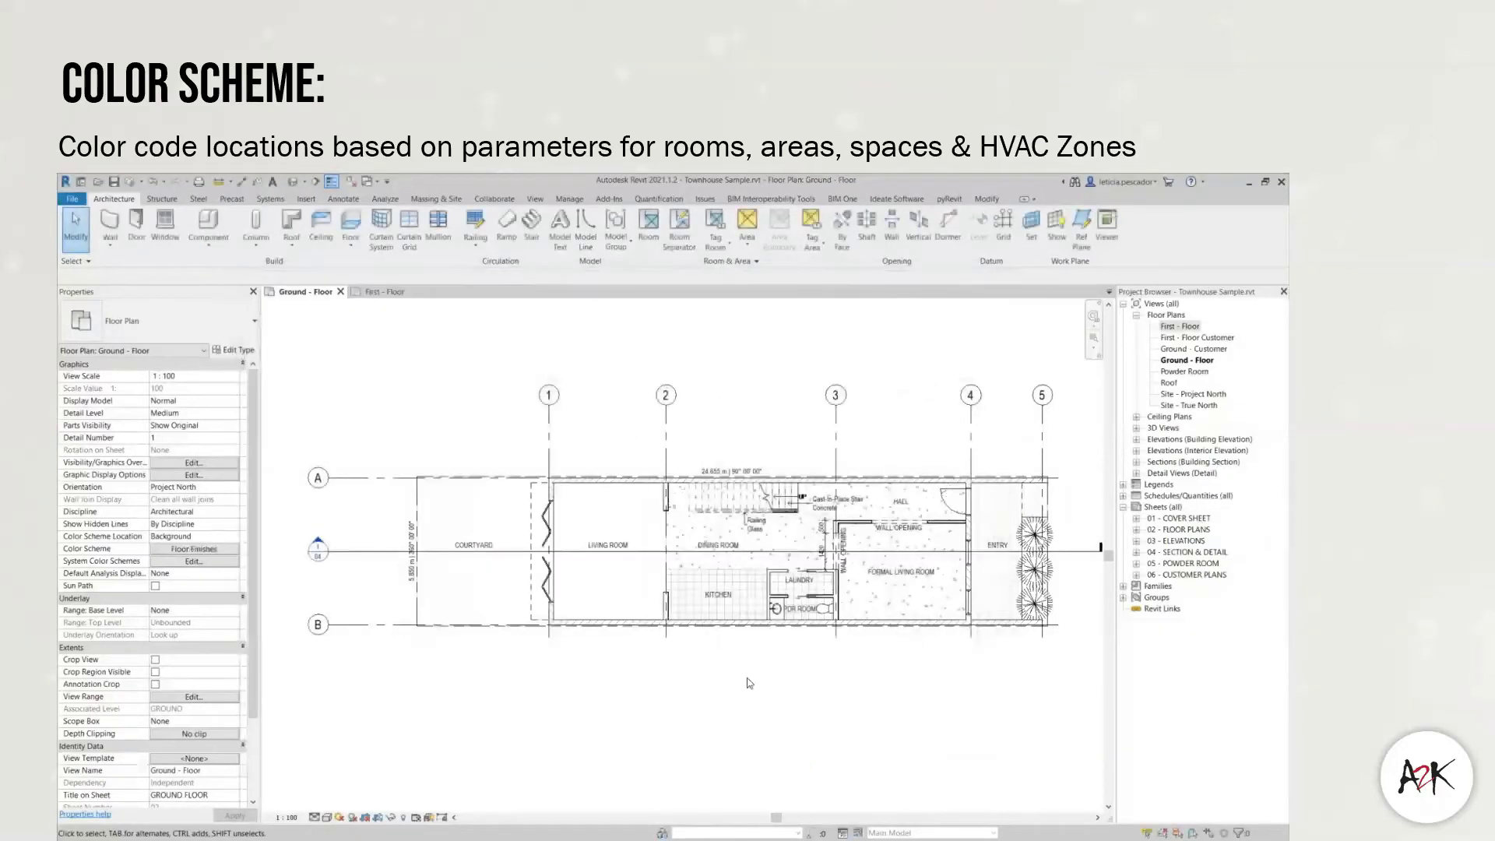
- Set the Living Room's floor finish to Polished Concrete and clear the selection
{"action": "scroll", "coordinate": [773, 600], "scroll_direction": "up", "scroll_amount": 2}
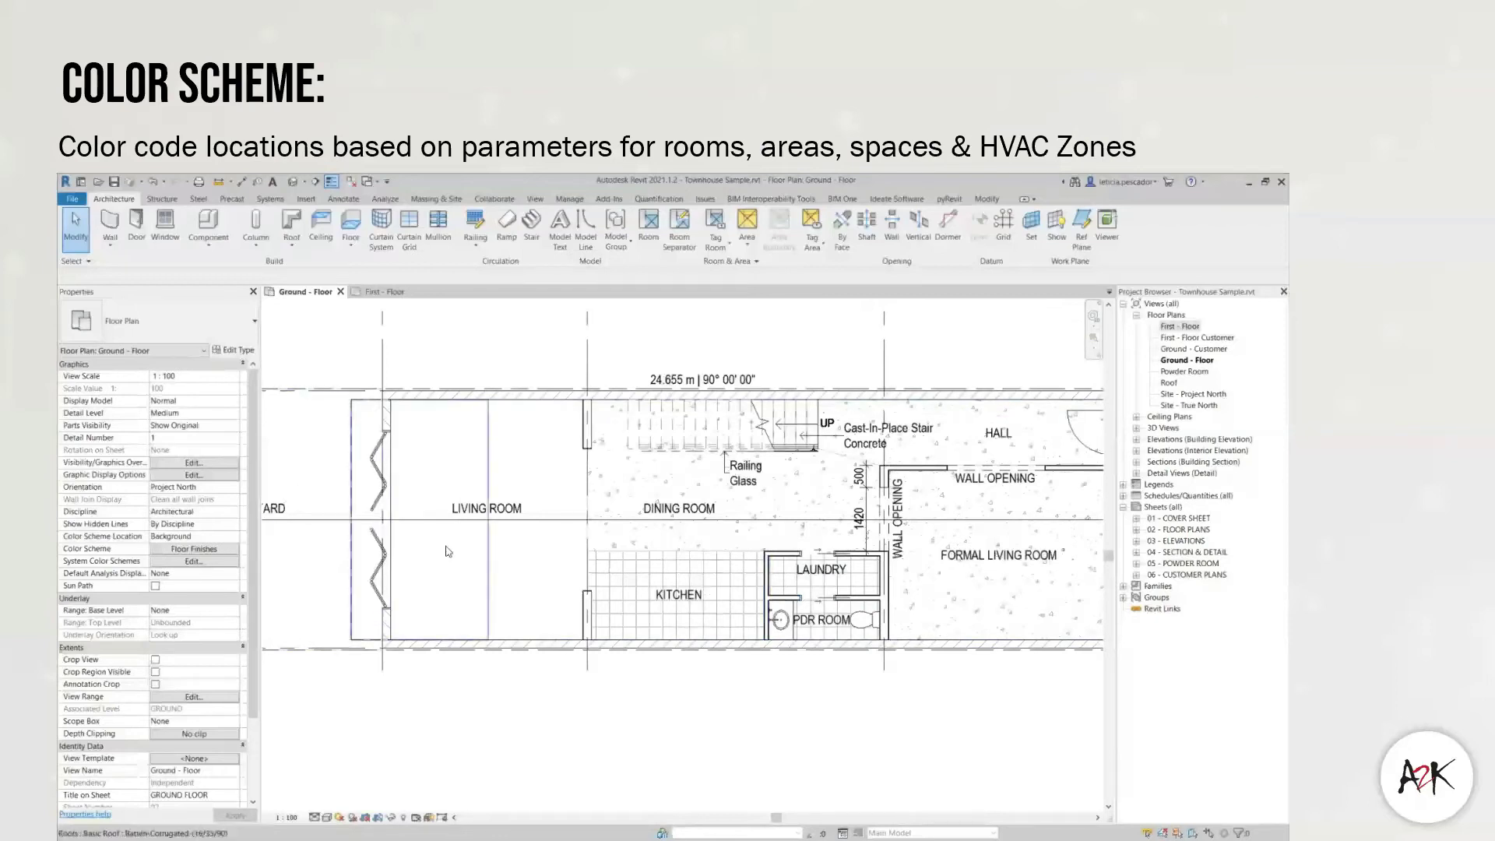
{"action": "left_click", "coordinate": [490, 512]}
{"action": "left_click", "coordinate": [191, 623]}
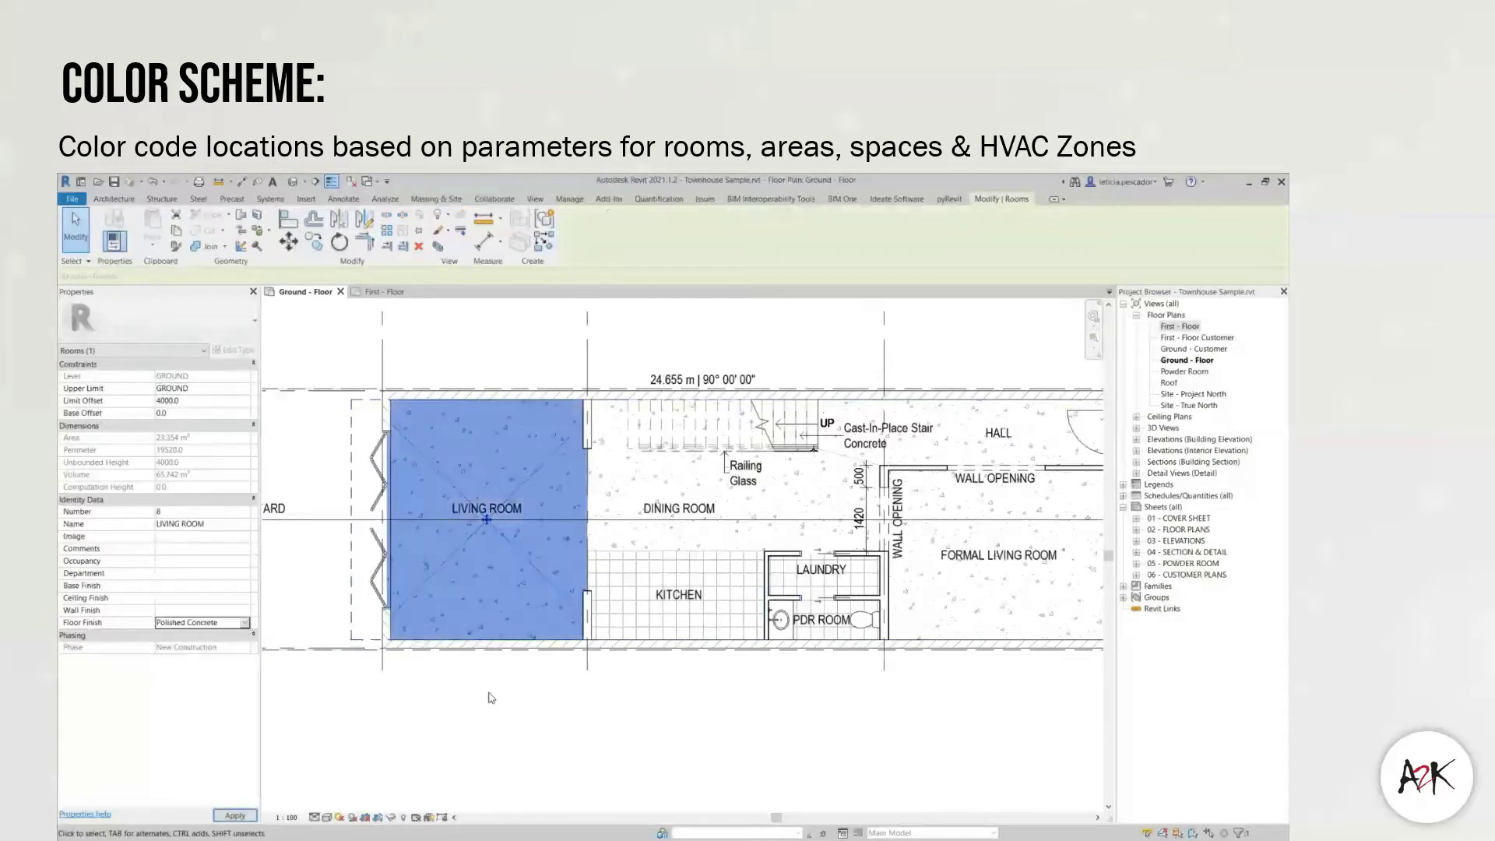
{"action": "left_click", "coordinate": [499, 791]}
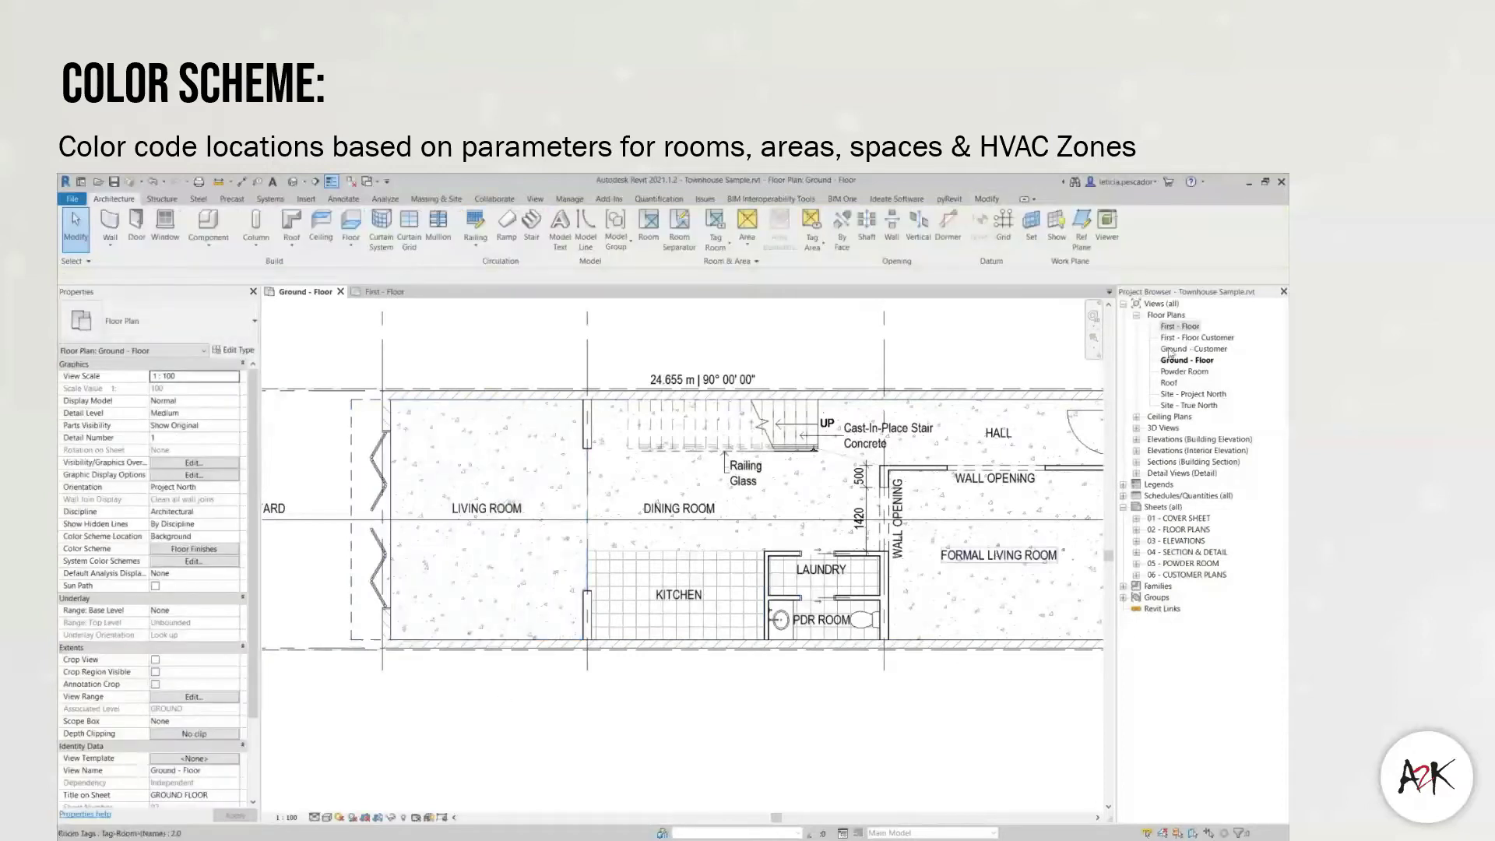
- Apply the Floor Finishes color scheme for the Rooms category to the First - Floor view
{"action": "left_click", "coordinate": [389, 293]}
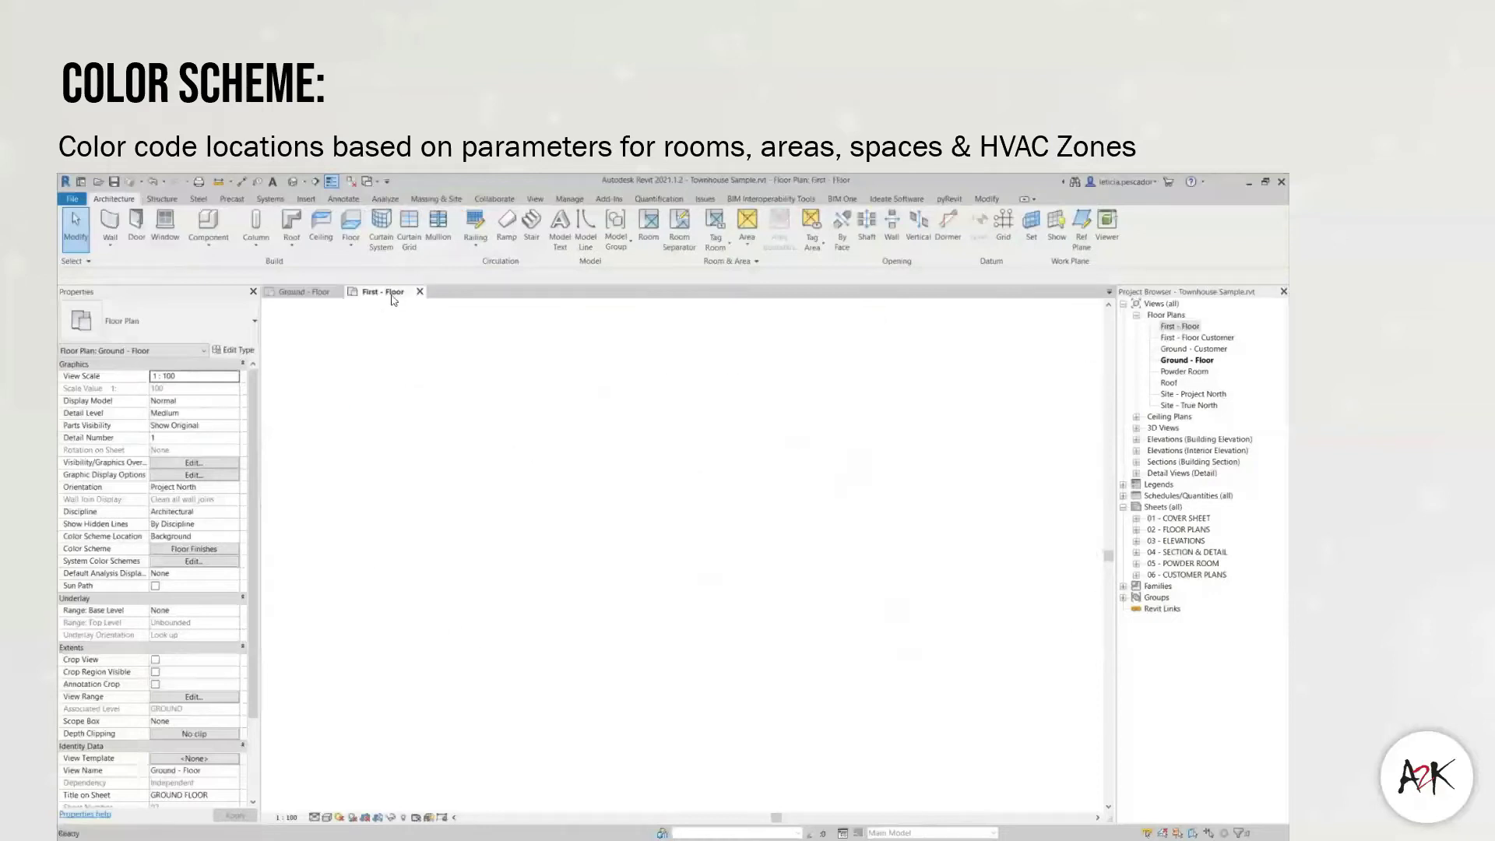
{"action": "scroll", "coordinate": [849, 601], "scroll_direction": "up", "scroll_amount": 4}
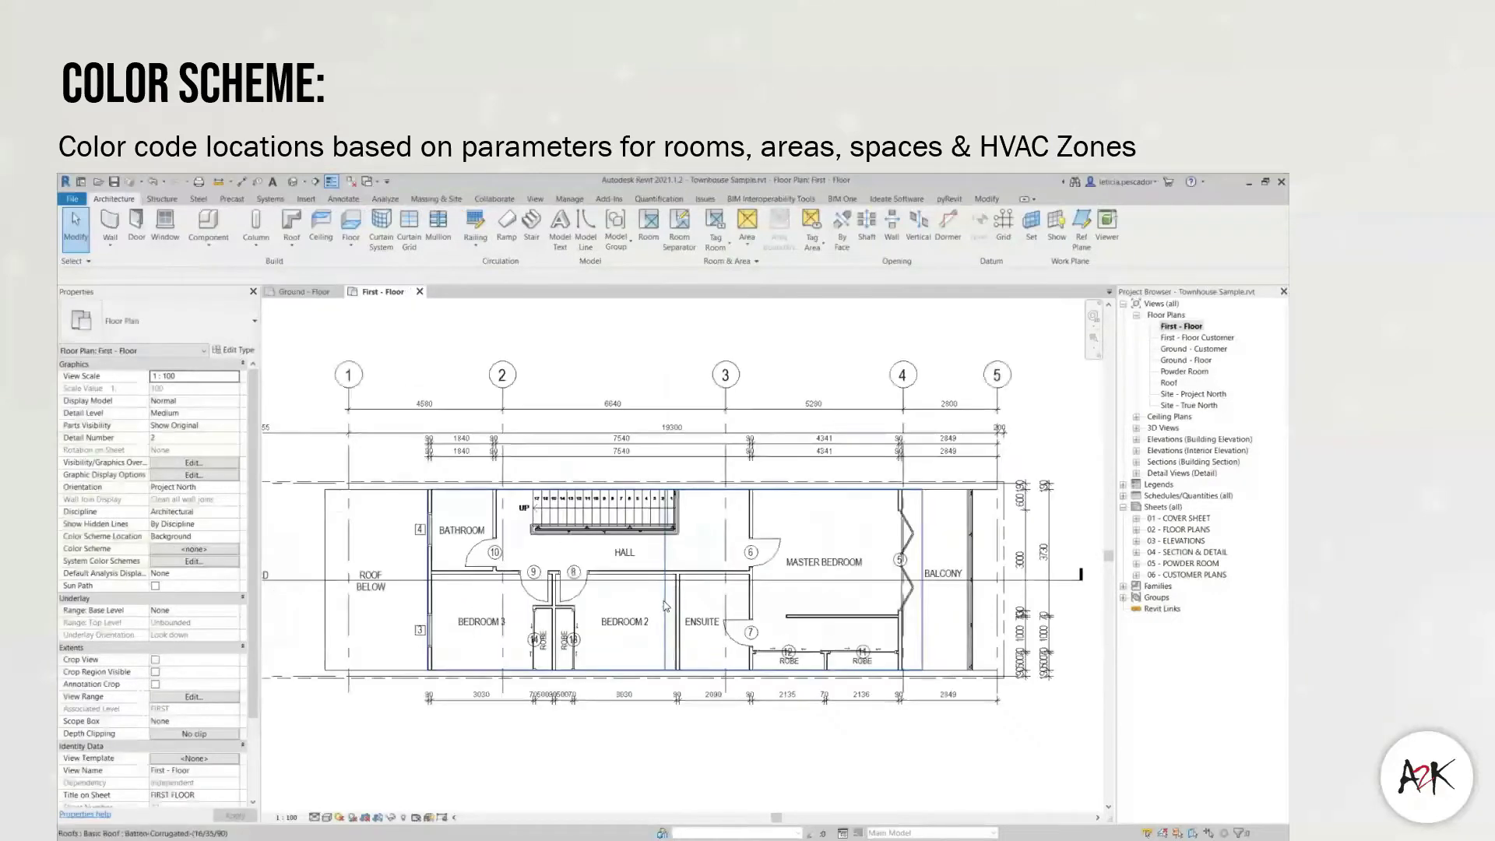
{"action": "left_click", "coordinate": [191, 549]}
{"action": "left_click", "coordinate": [322, 322]}
{"action": "left_click", "coordinate": [284, 341]}
{"action": "left_click", "coordinate": [277, 372]}
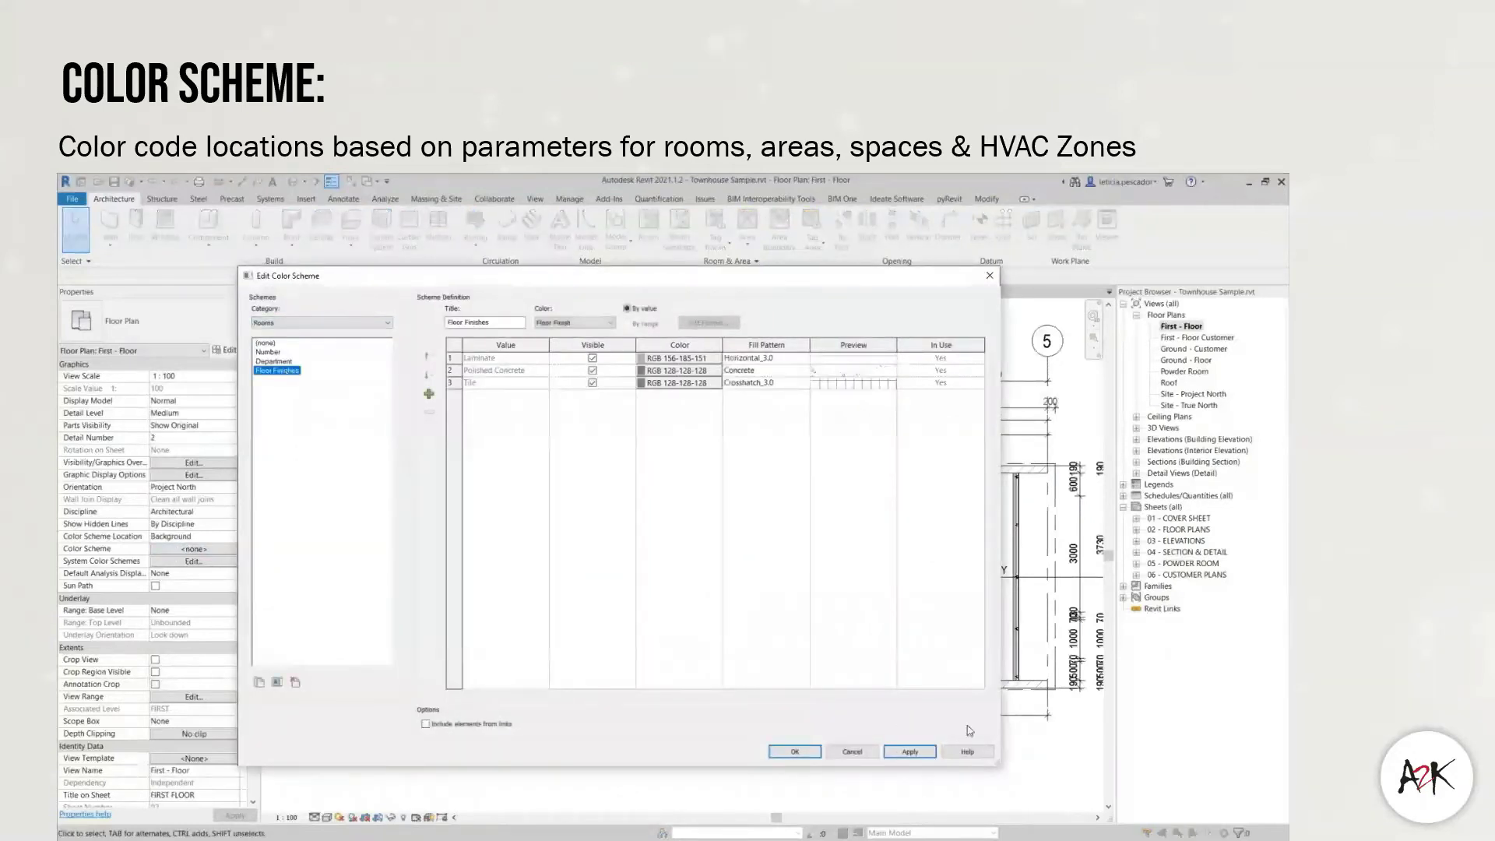
{"action": "left_click", "coordinate": [815, 754]}
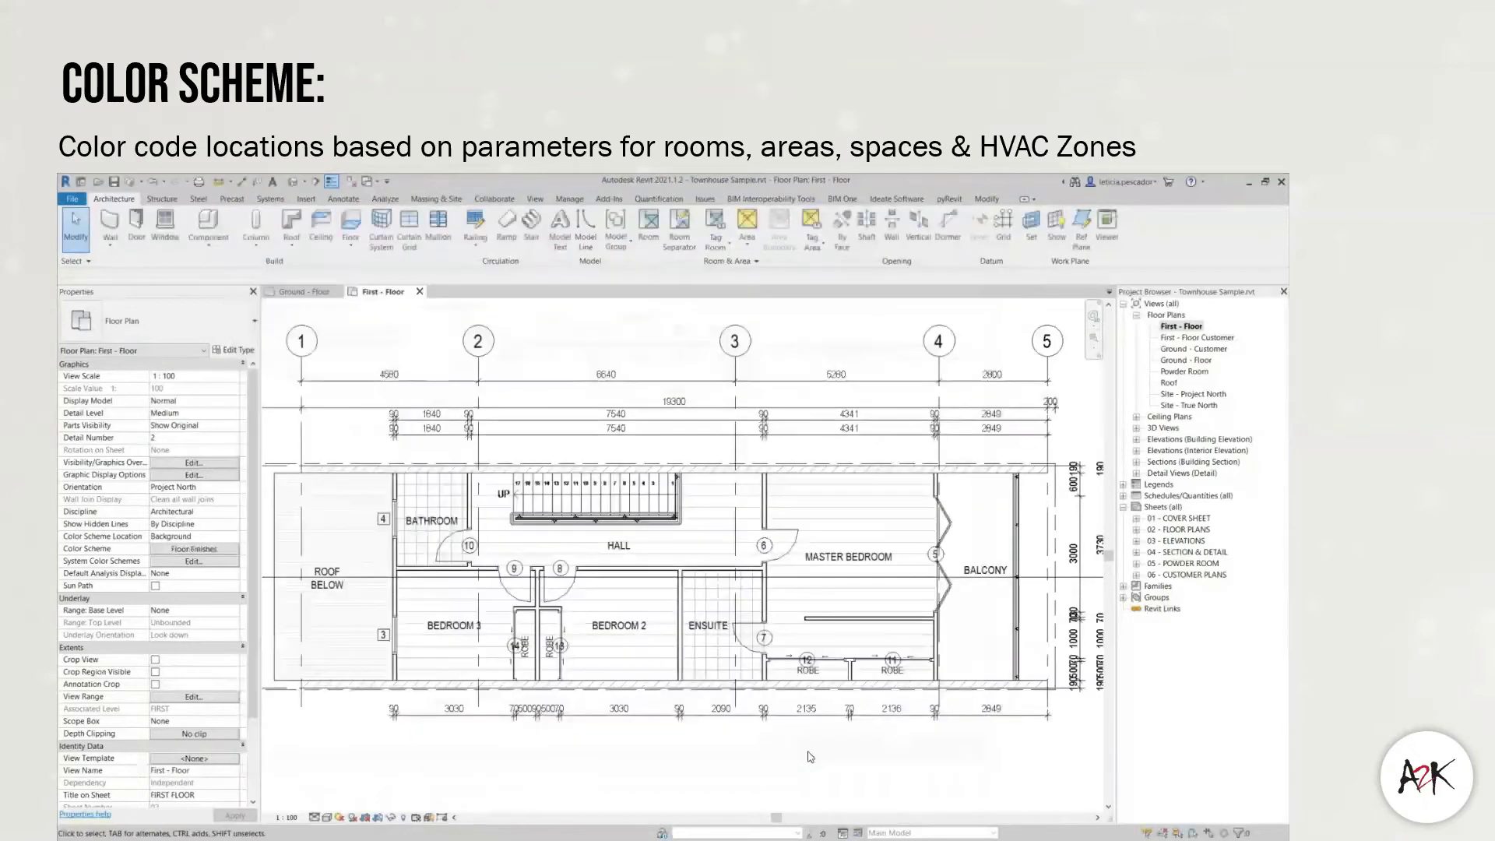
- Place a color fill legend for the floor finishes below the plan in the First - Floor view
{"action": "middle_click_drag", "start_coordinate": [814, 749], "coordinate": [844, 727]}
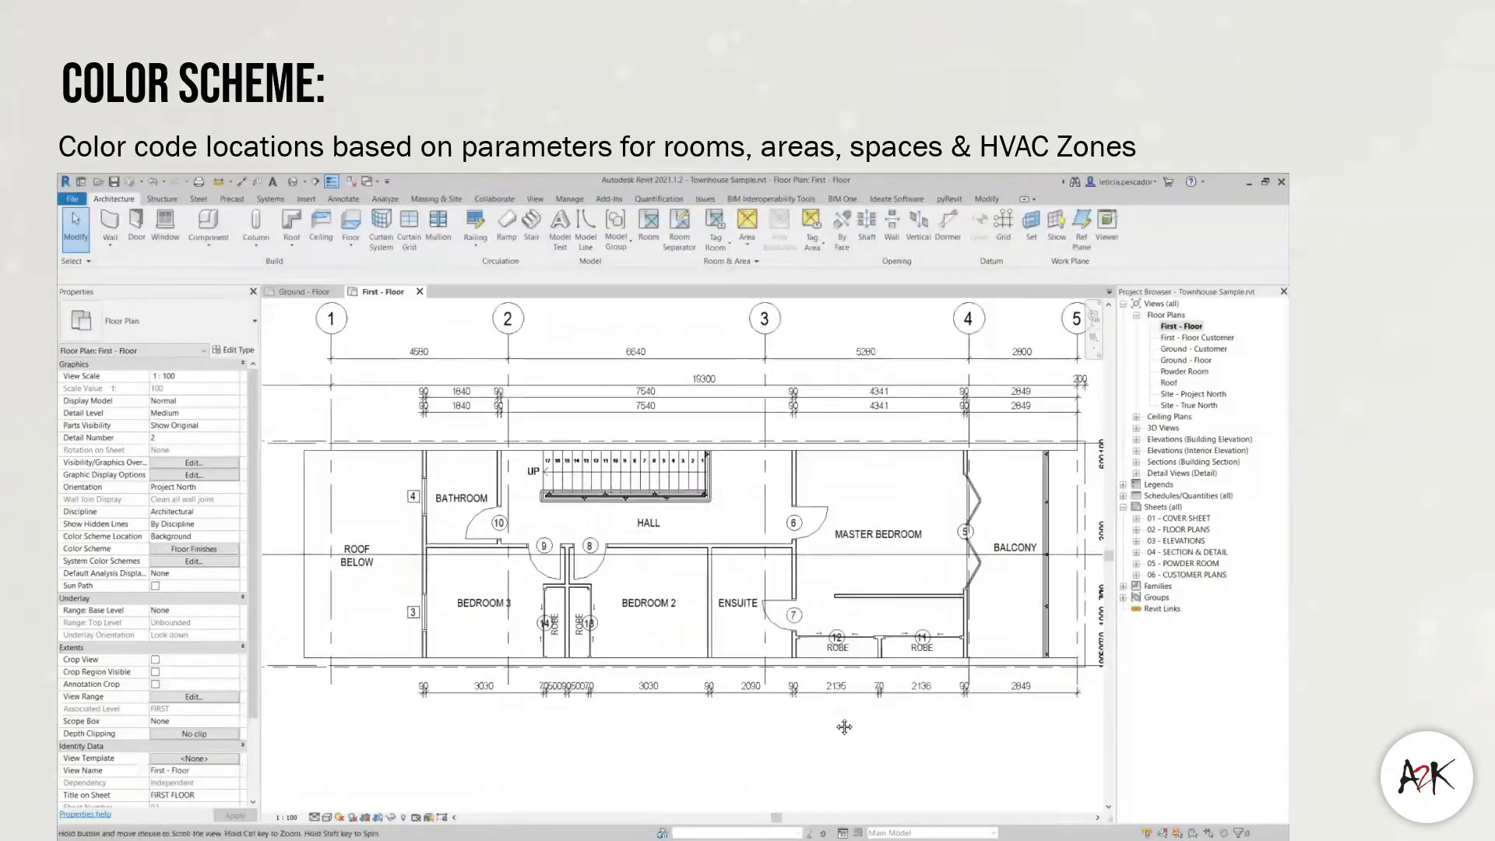
{"action": "left_click", "coordinate": [343, 199]}
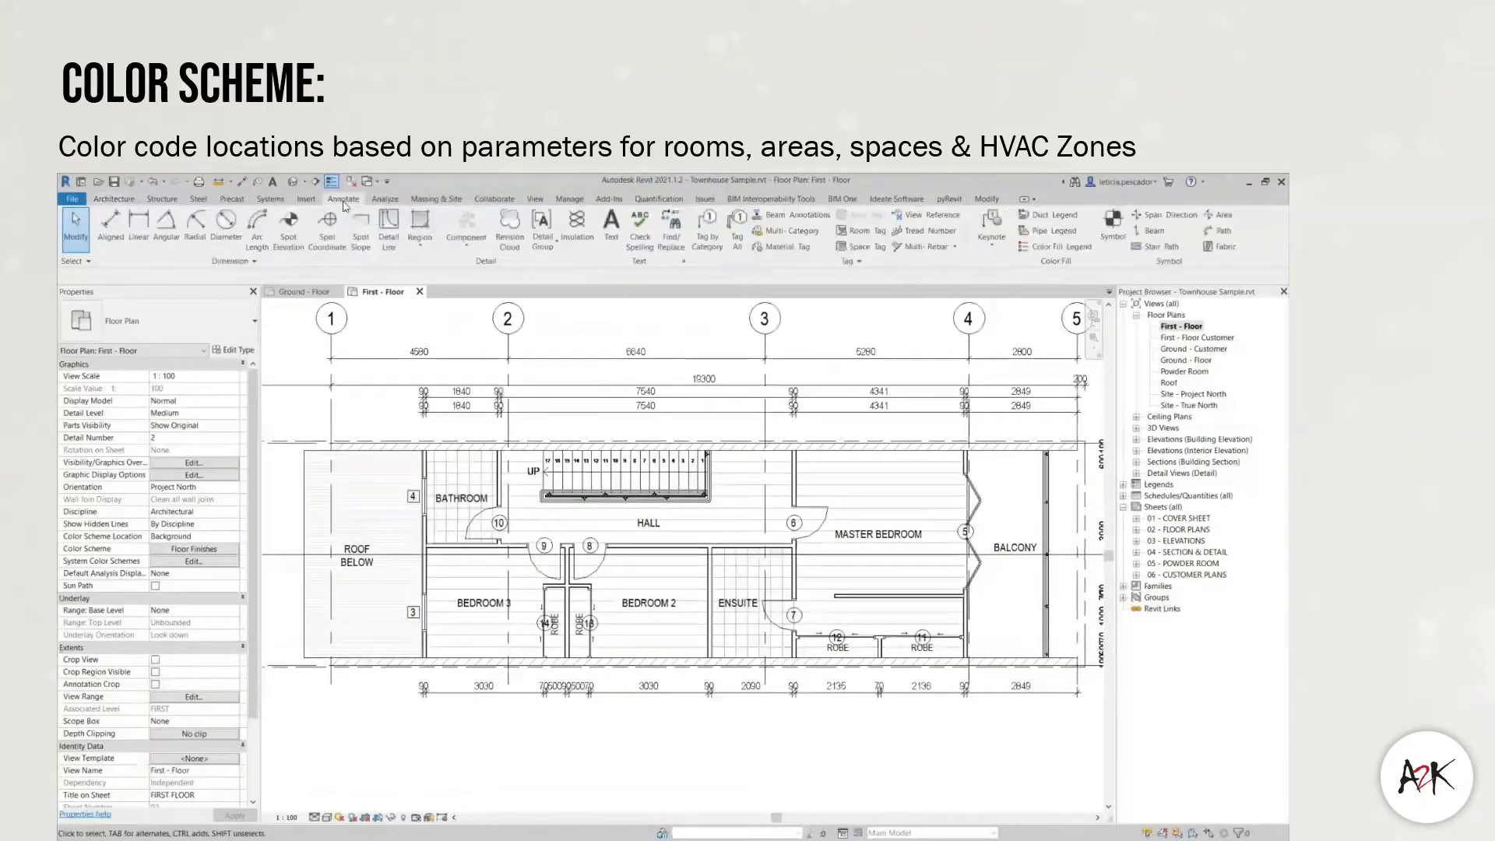
{"action": "left_click", "coordinate": [1059, 247]}
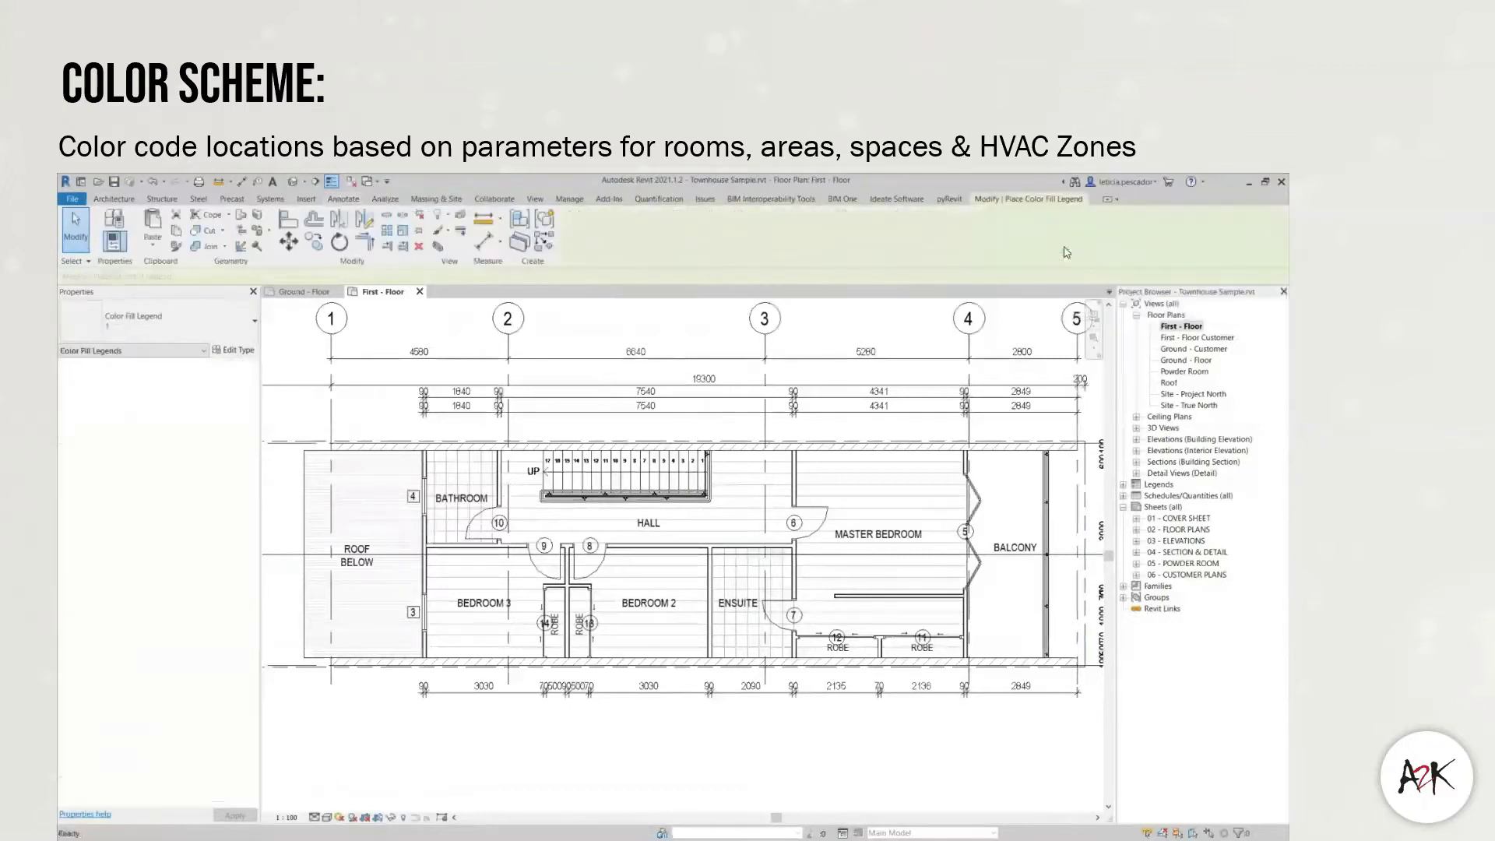
{"action": "scroll", "coordinate": [853, 513], "scroll_direction": "down", "scroll_amount": 4}
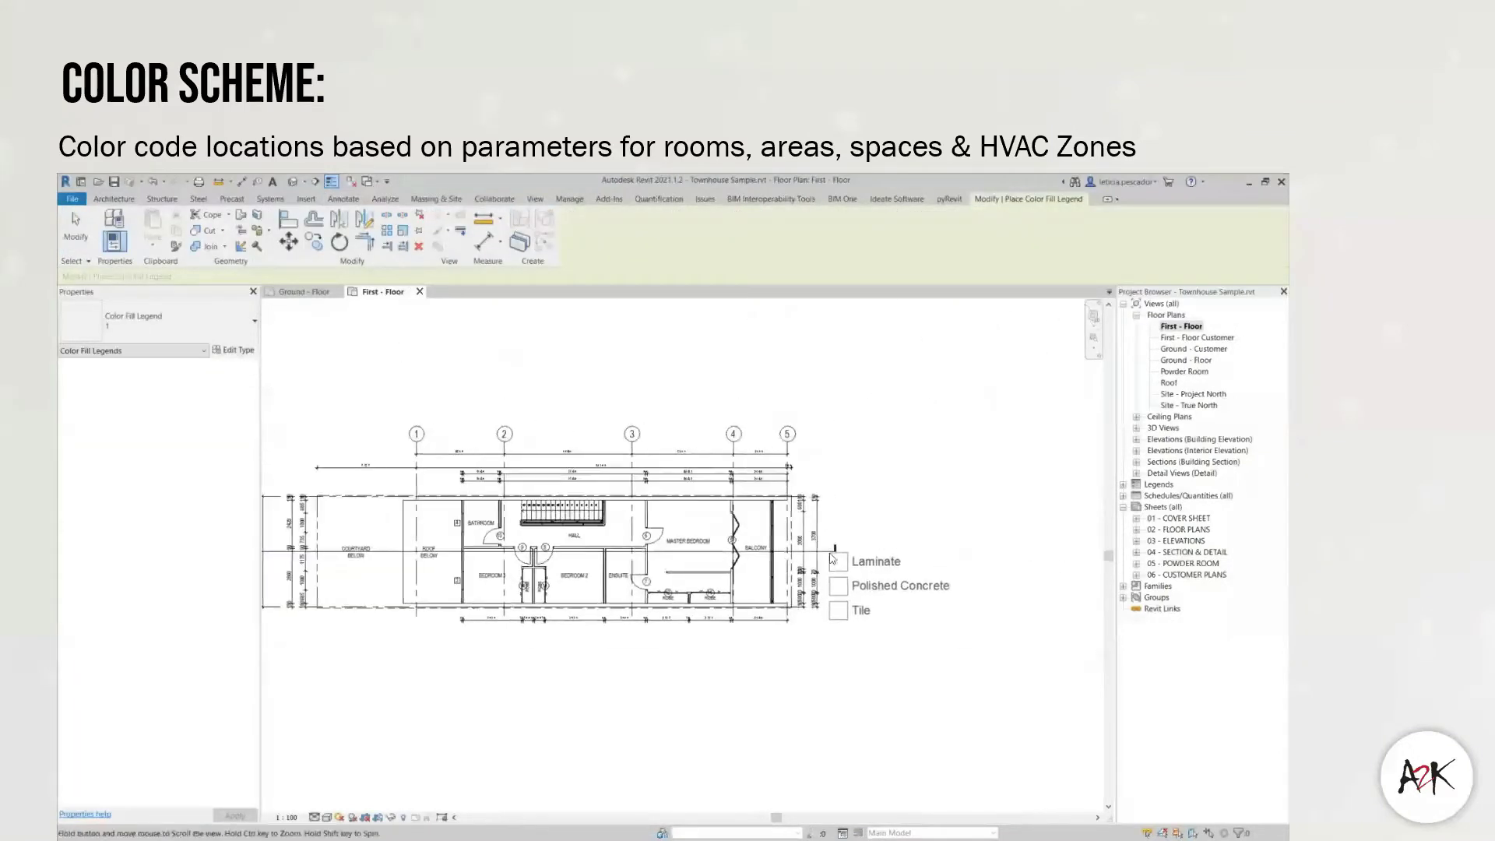
{"action": "middle_click_drag", "start_coordinate": [805, 630], "coordinate": [865, 626]}
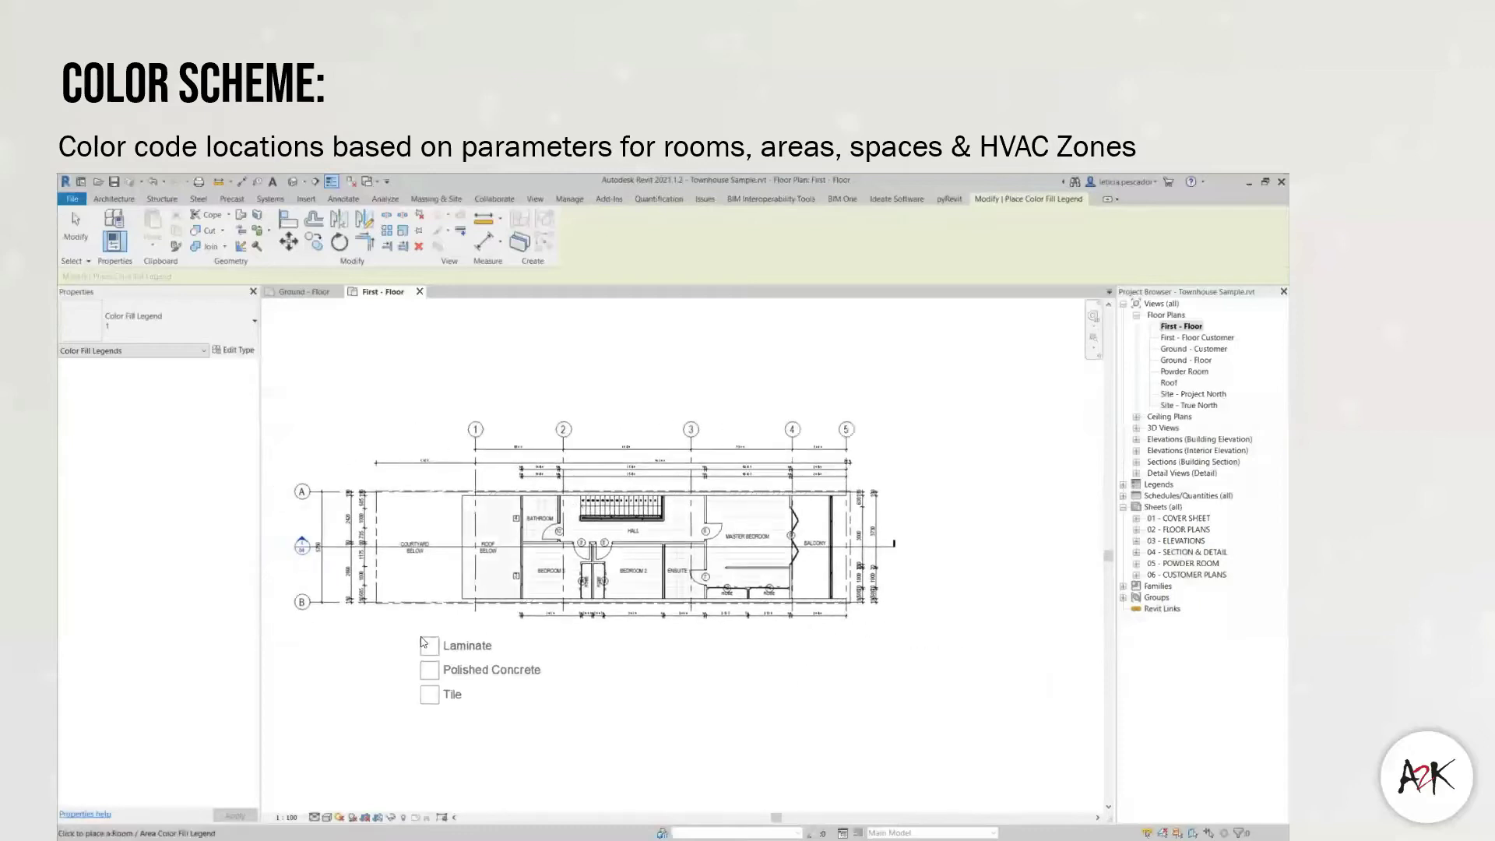
{"action": "left_click", "coordinate": [385, 629]}
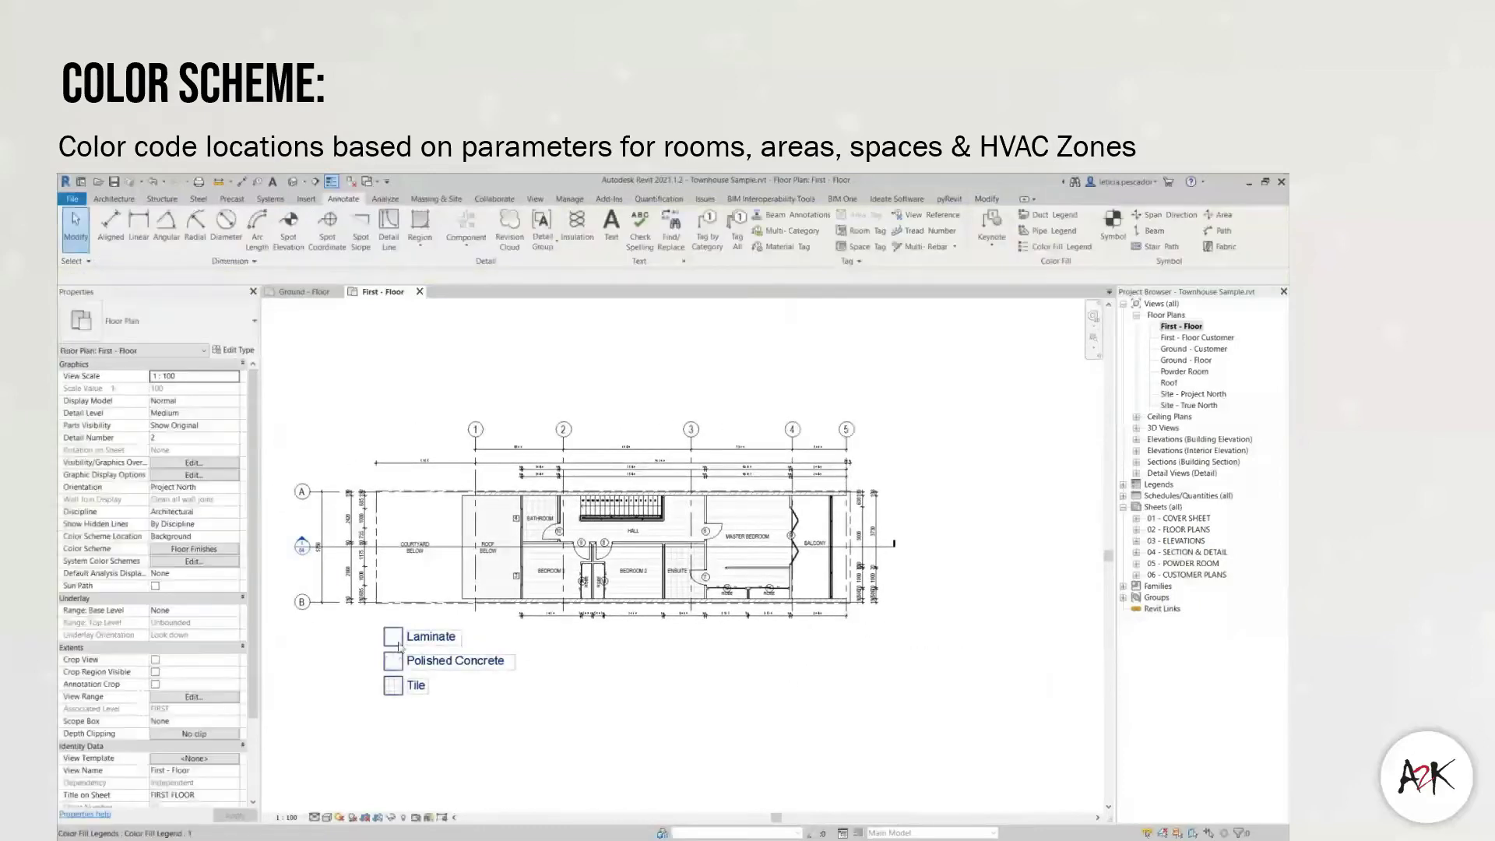
- Turn on Show Title in the type properties of the placed color fill legend
{"action": "left_click", "coordinate": [415, 639]}
{"action": "left_click", "coordinate": [237, 352]}
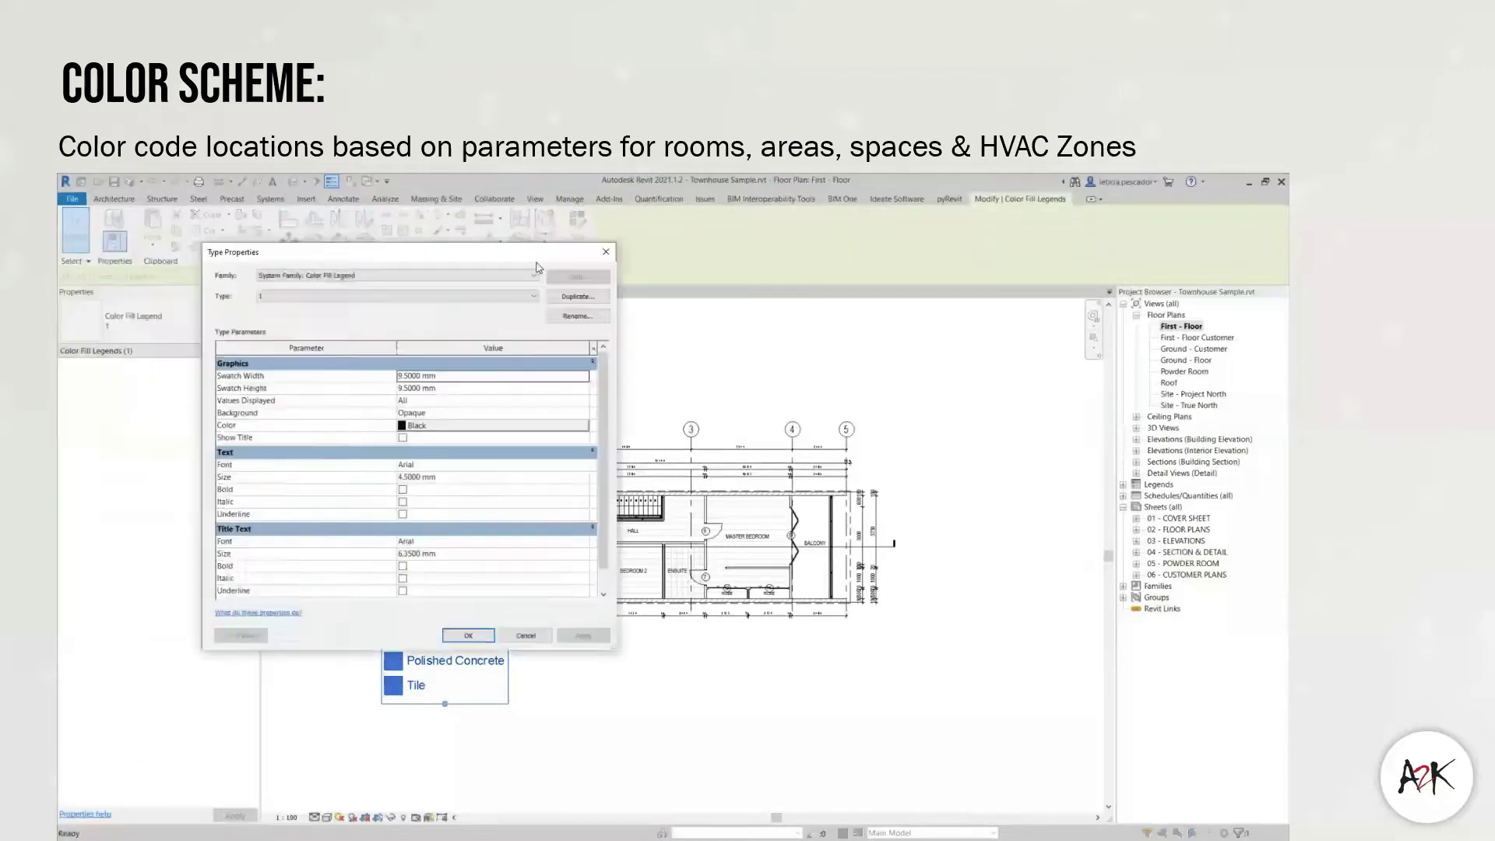
{"action": "left_click", "coordinate": [588, 460]}
{"action": "left_click_drag", "start_coordinate": [623, 284], "coordinate": [776, 293]}
{"action": "left_click", "coordinate": [921, 667]}
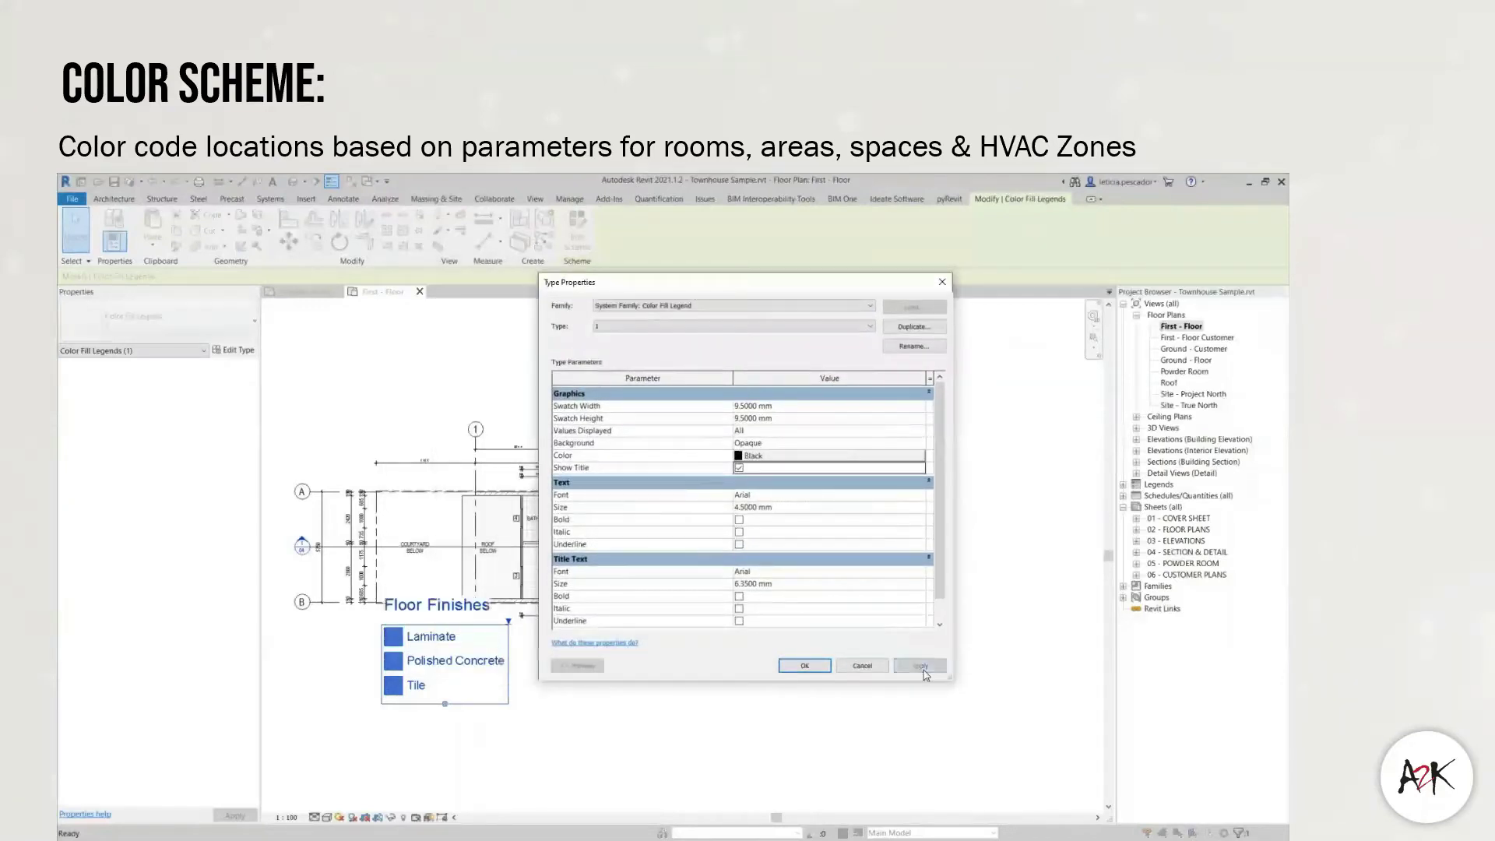
{"action": "left_click", "coordinate": [804, 665]}
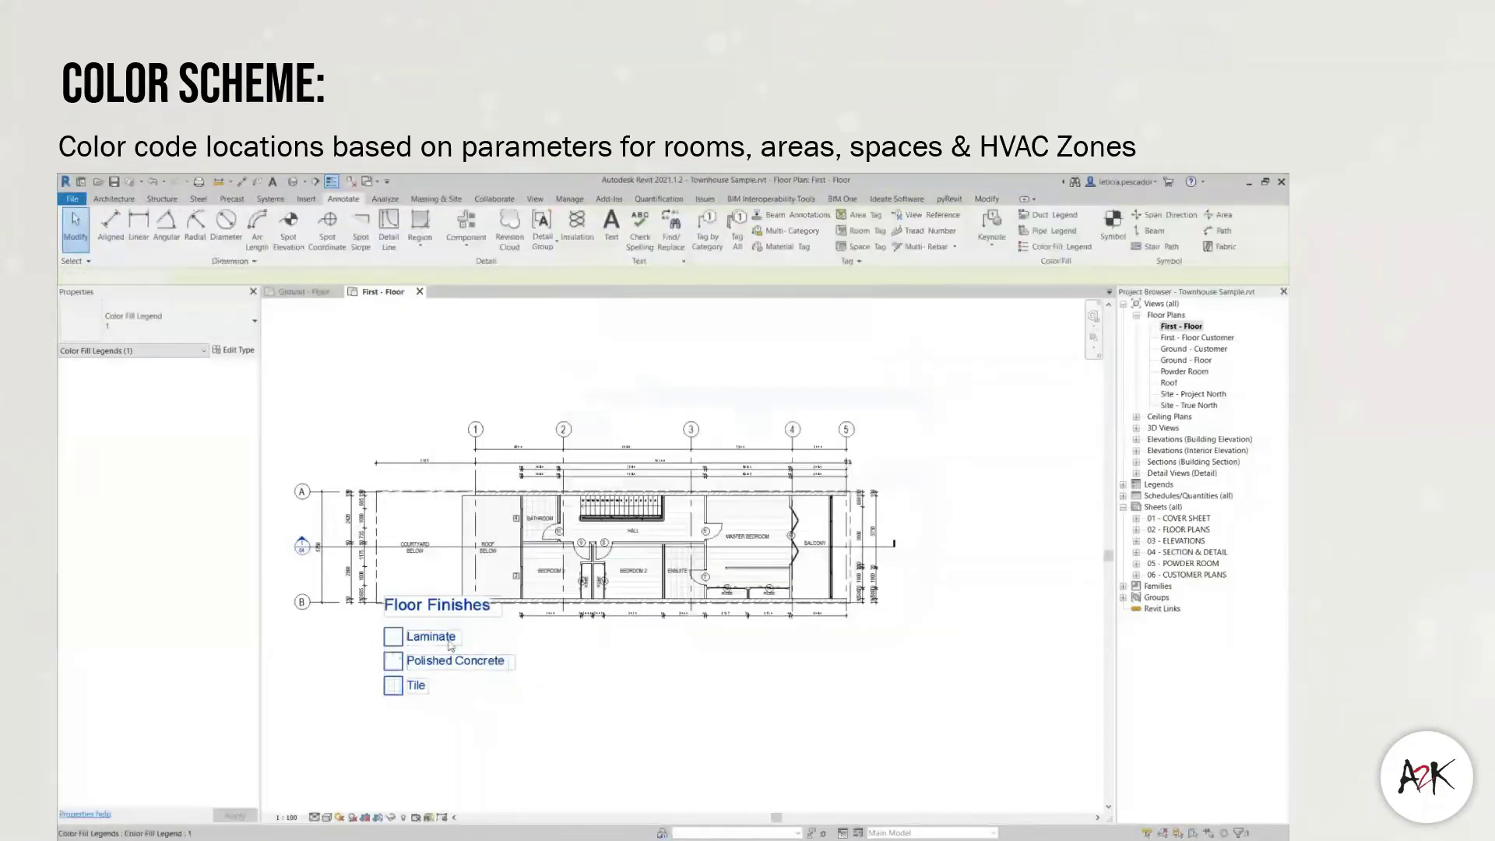
- Move the color fill legend slightly down, clear of the First - Floor plan, and deselect it
{"action": "left_click", "coordinate": [402, 640]}
{"action": "left_click_drag", "start_coordinate": [402, 640], "coordinate": [403, 665]}
{"action": "left_click", "coordinate": [617, 684]}
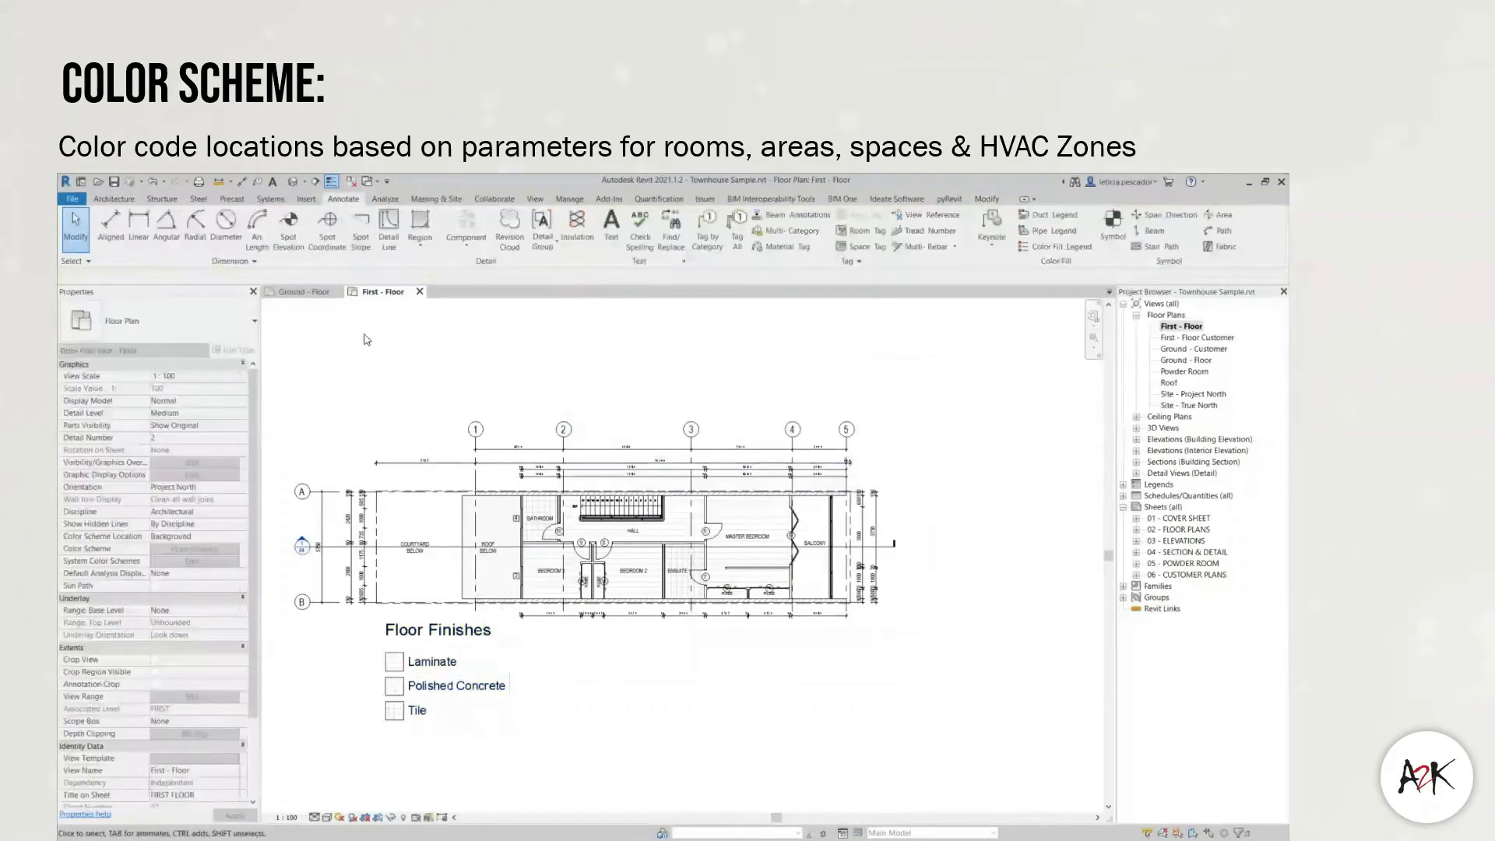
- Place a Floor Finishes color fill legend below the plan in the Ground - Floor view
{"action": "left_click", "coordinate": [304, 292]}
{"action": "left_click", "coordinate": [1057, 247]}
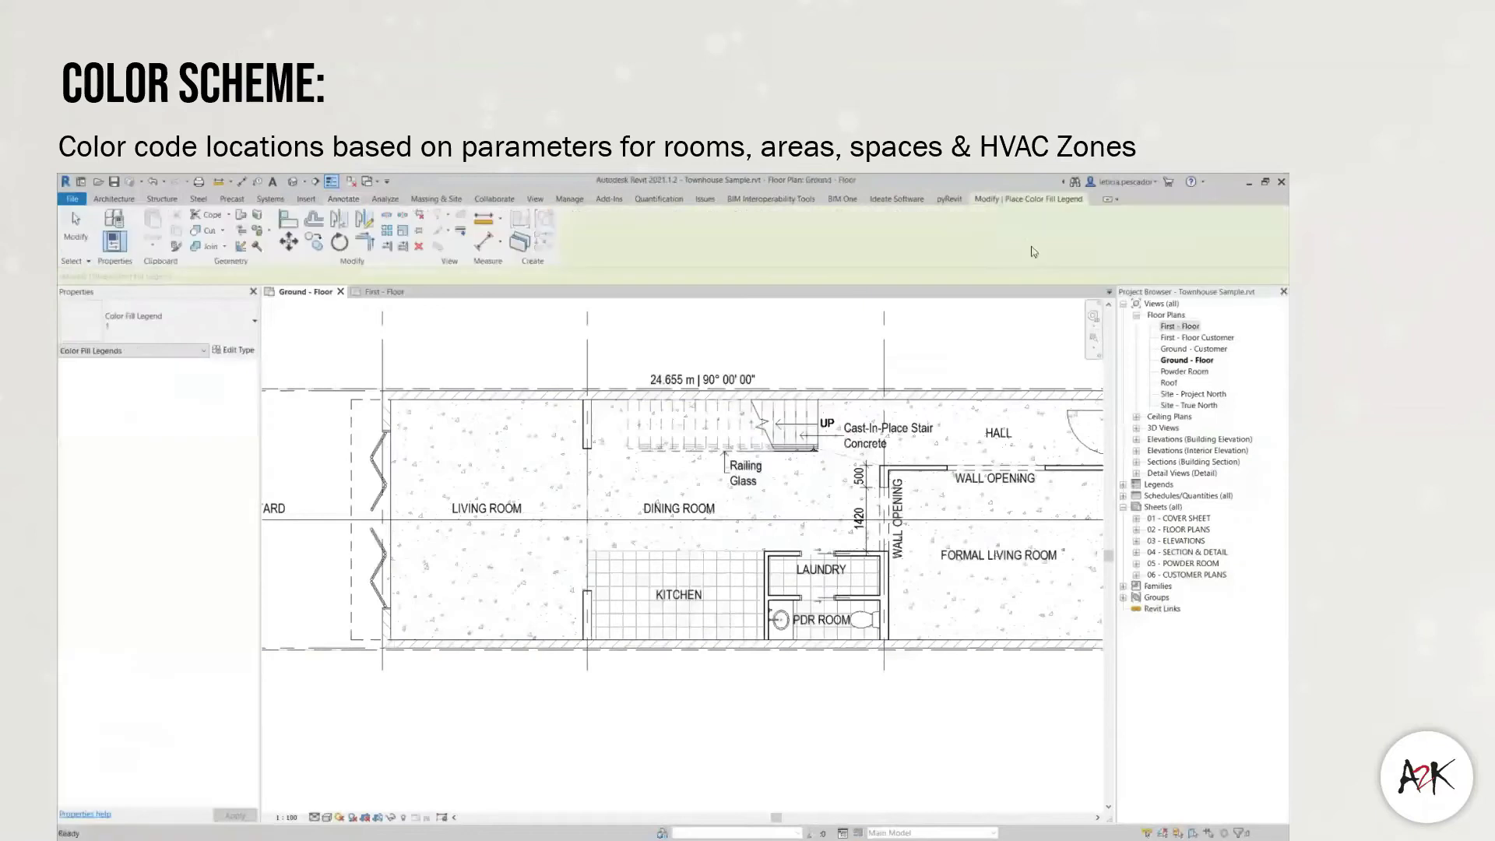
{"action": "scroll", "coordinate": [389, 647], "scroll_direction": "down", "scroll_amount": 4}
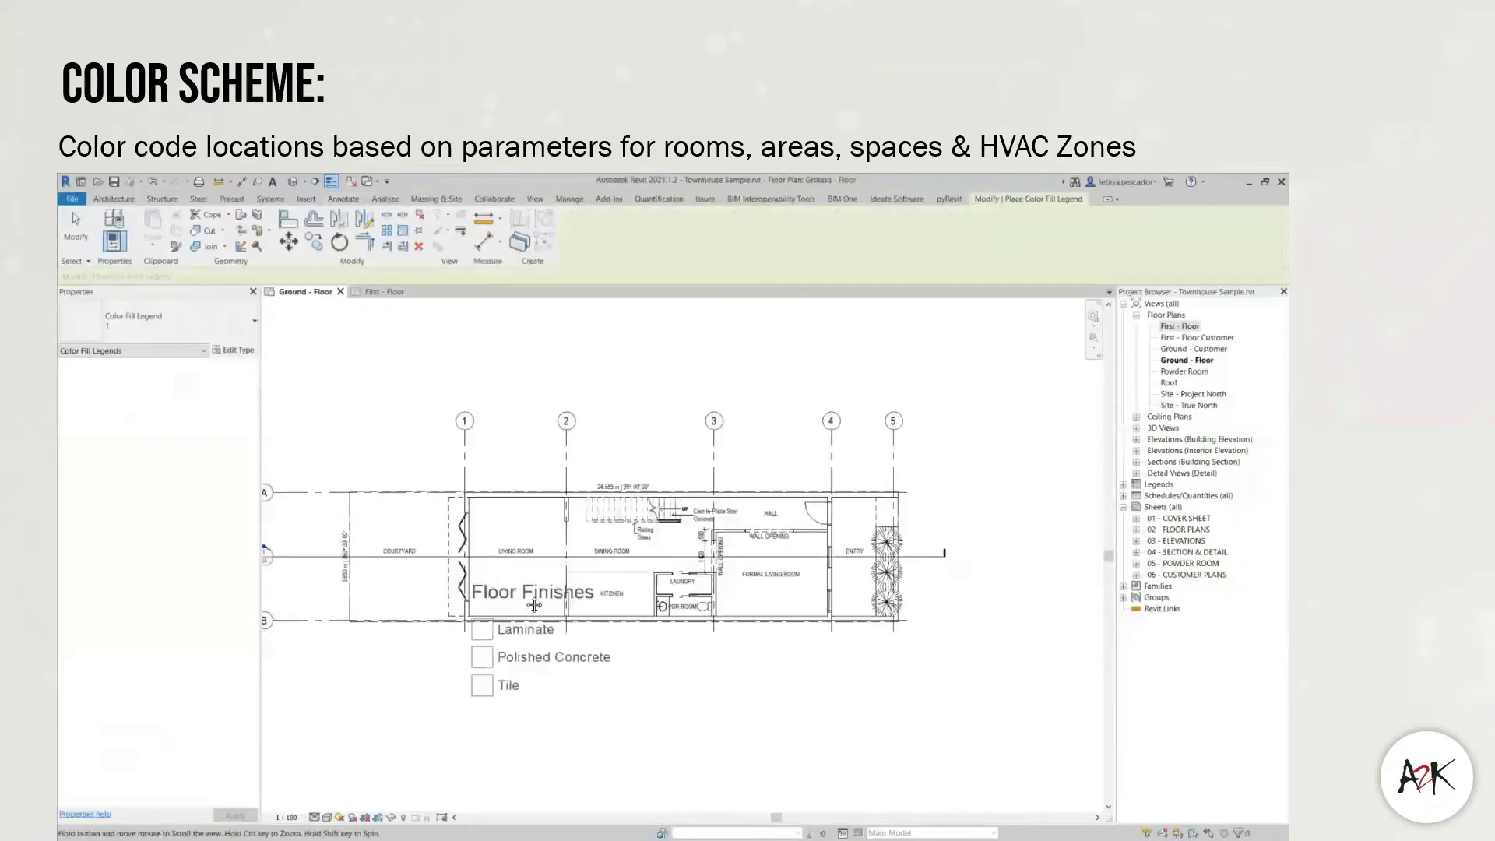
{"action": "left_click", "coordinate": [399, 647]}
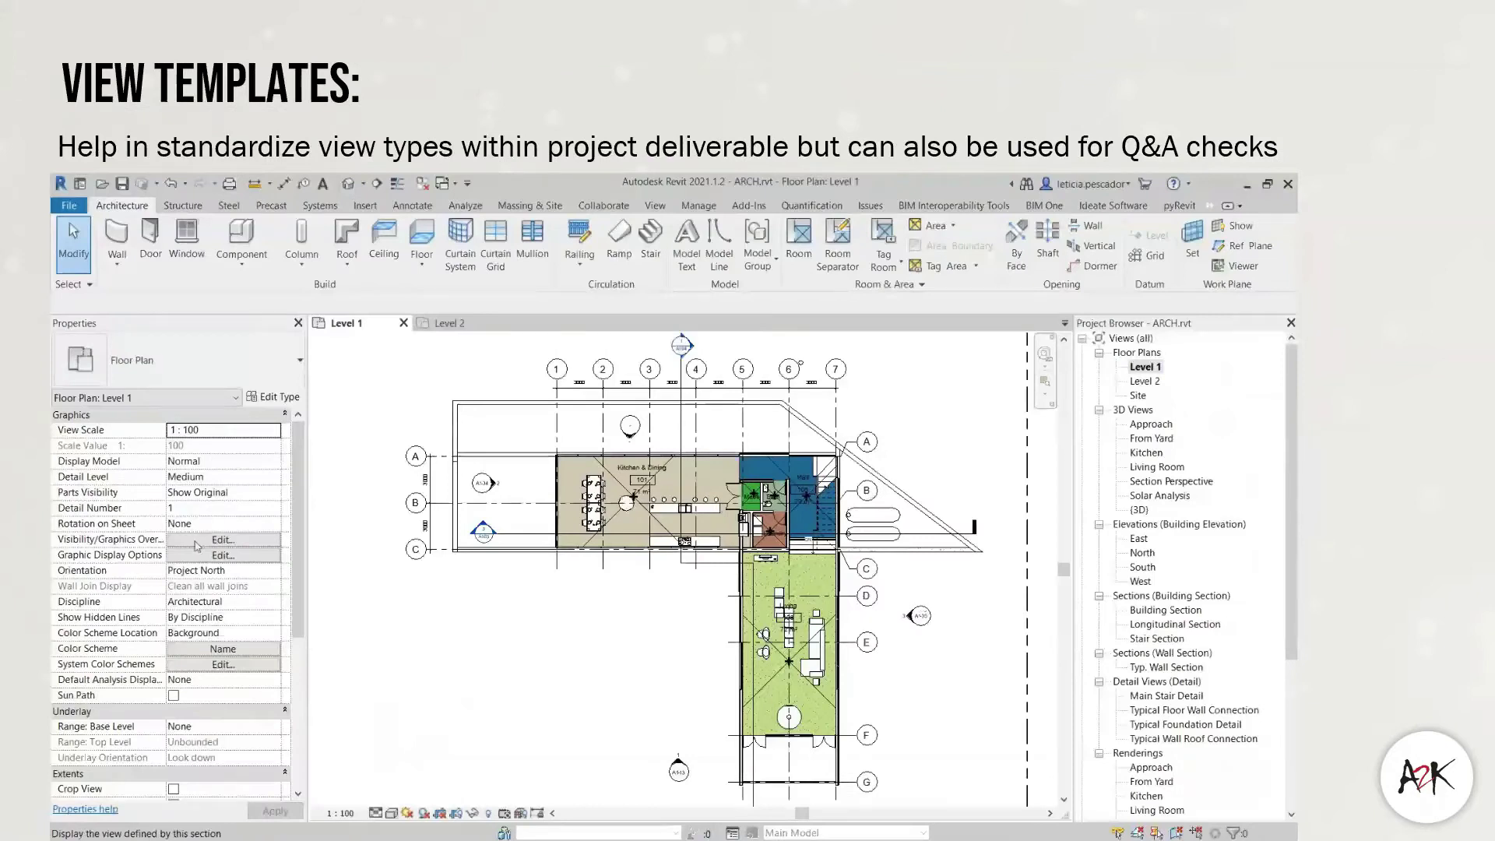
- Review the visibility/graphics overrides of the Level 1 view and compare its appearance with the Level 2 view
{"action": "left_click", "coordinate": [204, 539]}
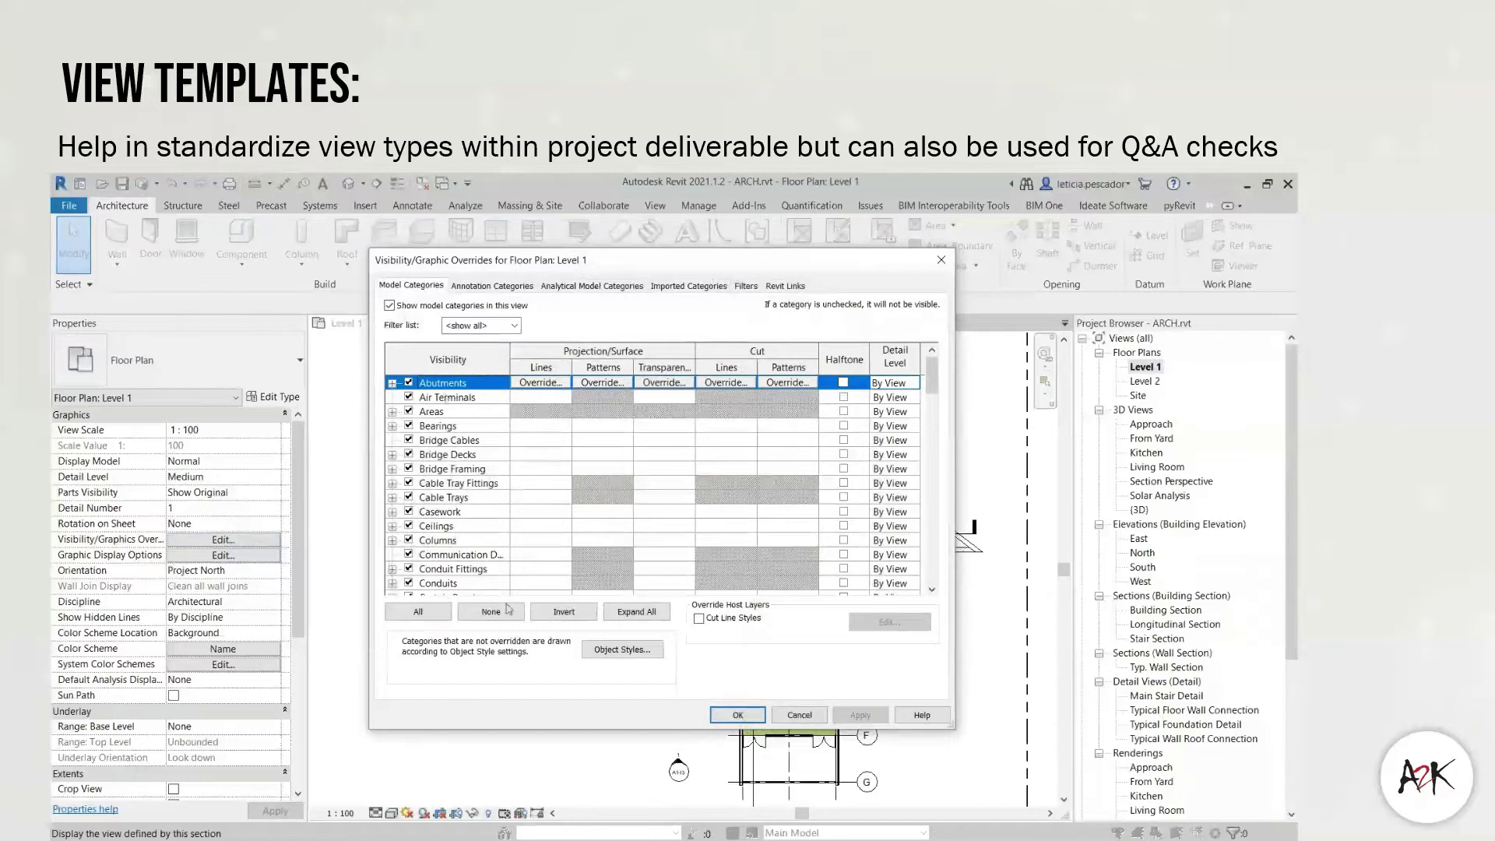
{"action": "left_click", "coordinate": [722, 721]}
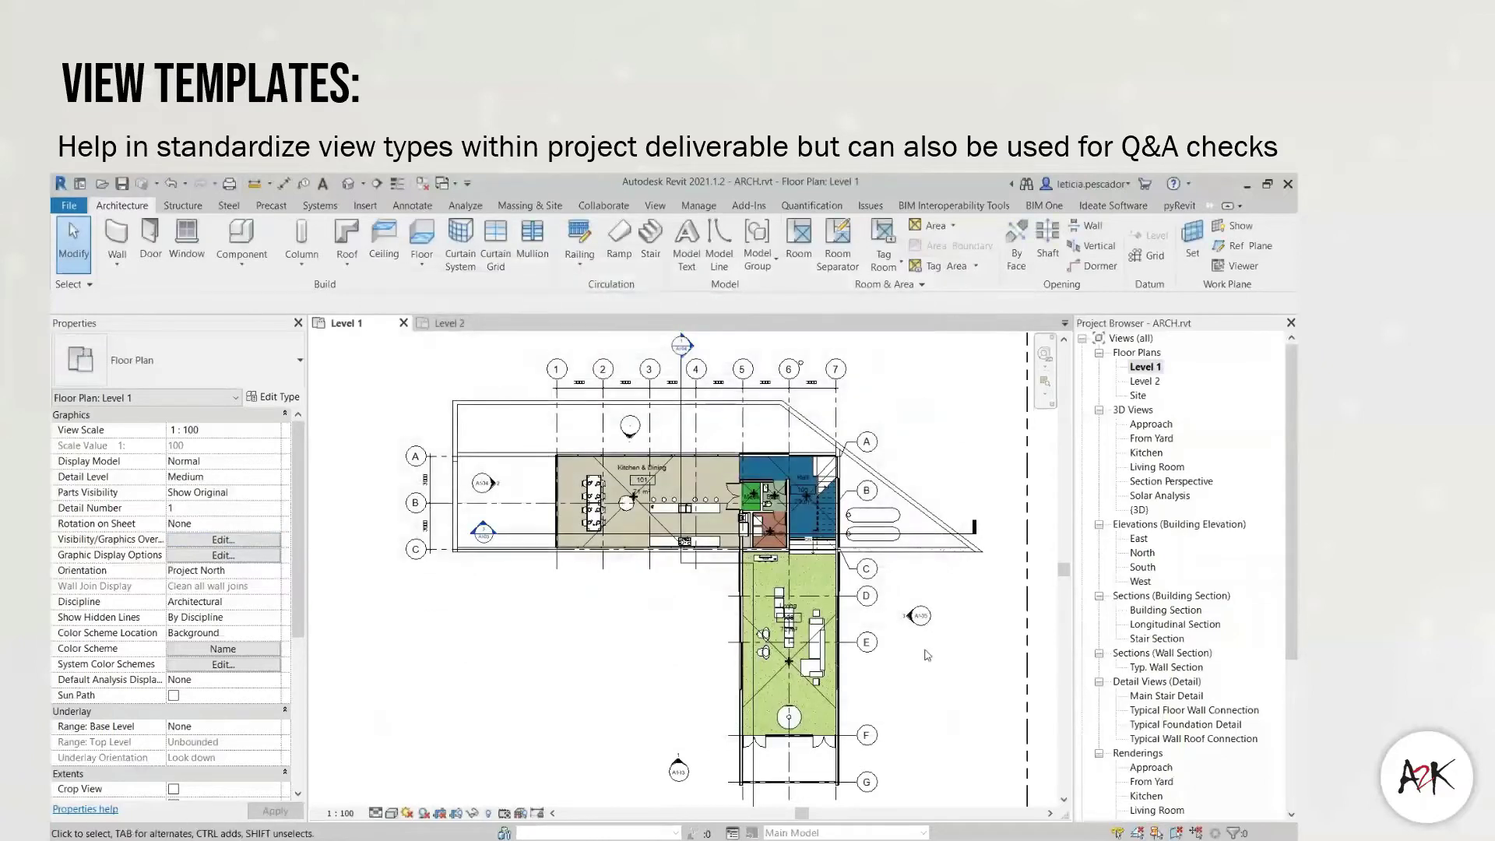
{"action": "left_click", "coordinate": [450, 322]}
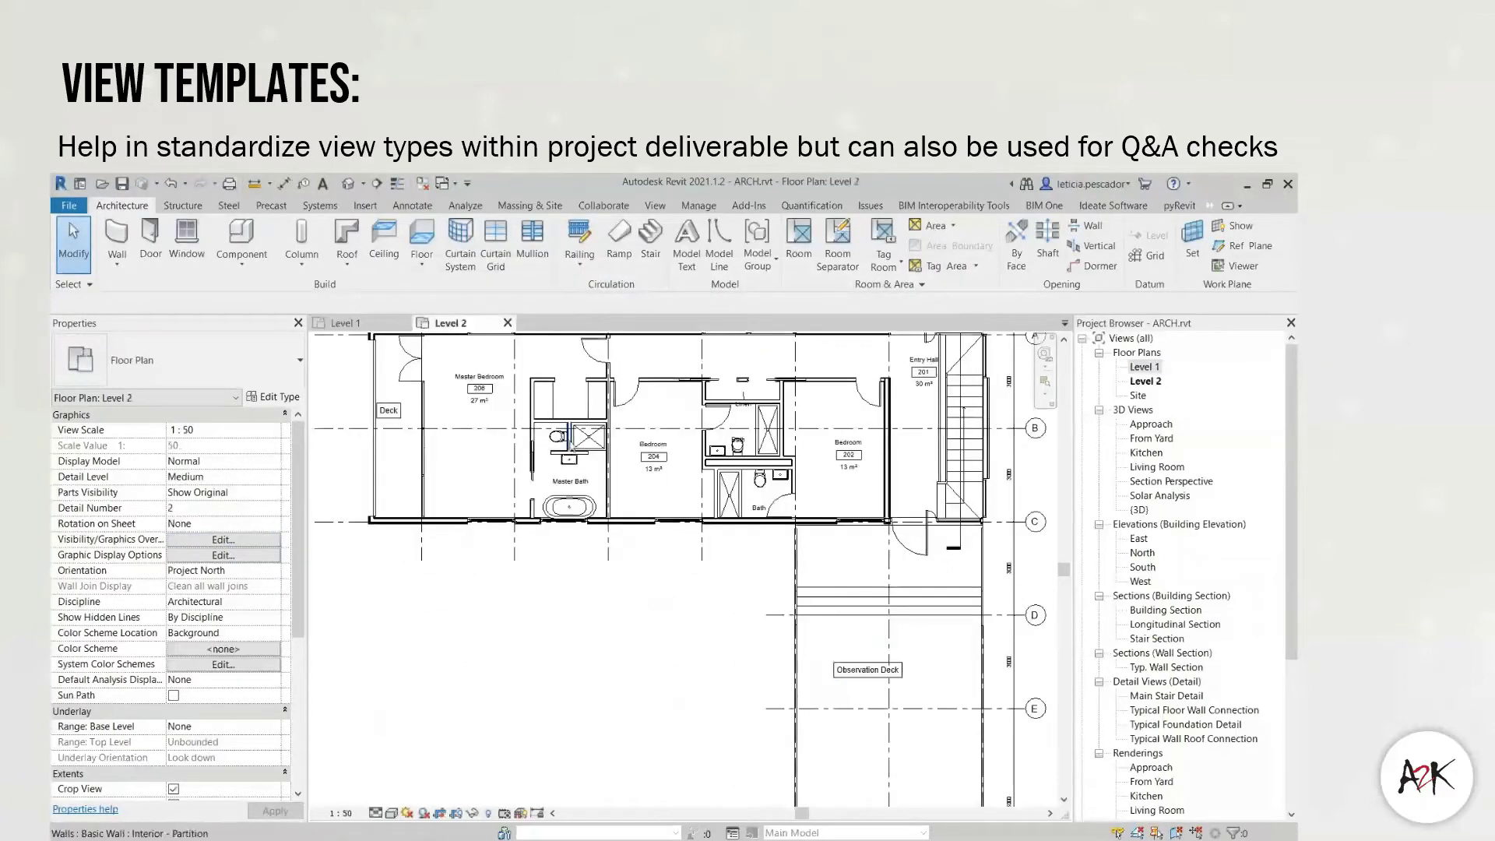
{"action": "left_click", "coordinate": [374, 324]}
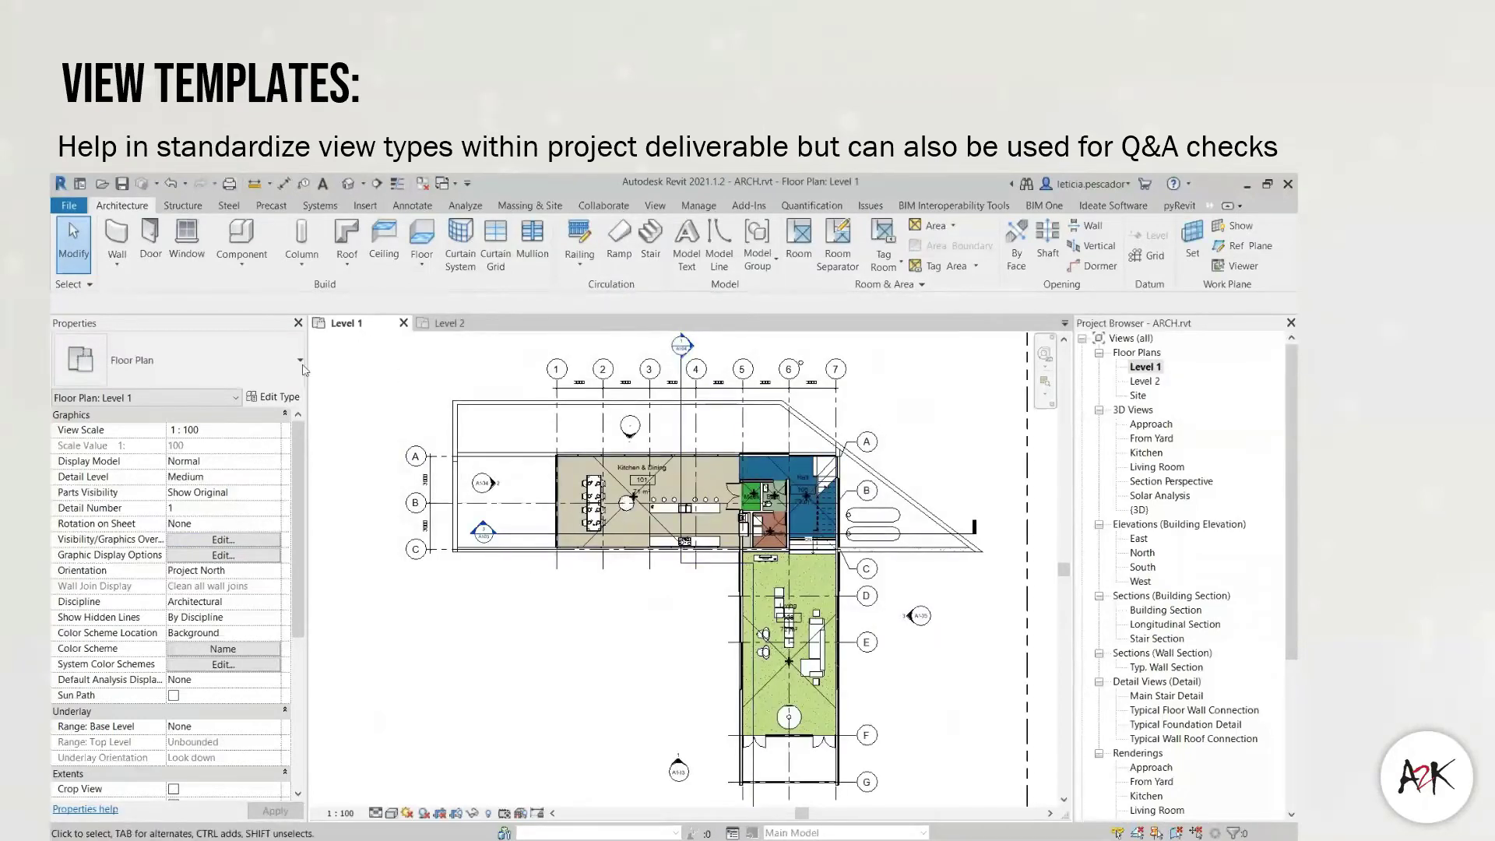
- Create a view template named Sketch Floor Plan from the Level 1 view, with View Scale included
{"action": "left_click", "coordinate": [655, 206]}
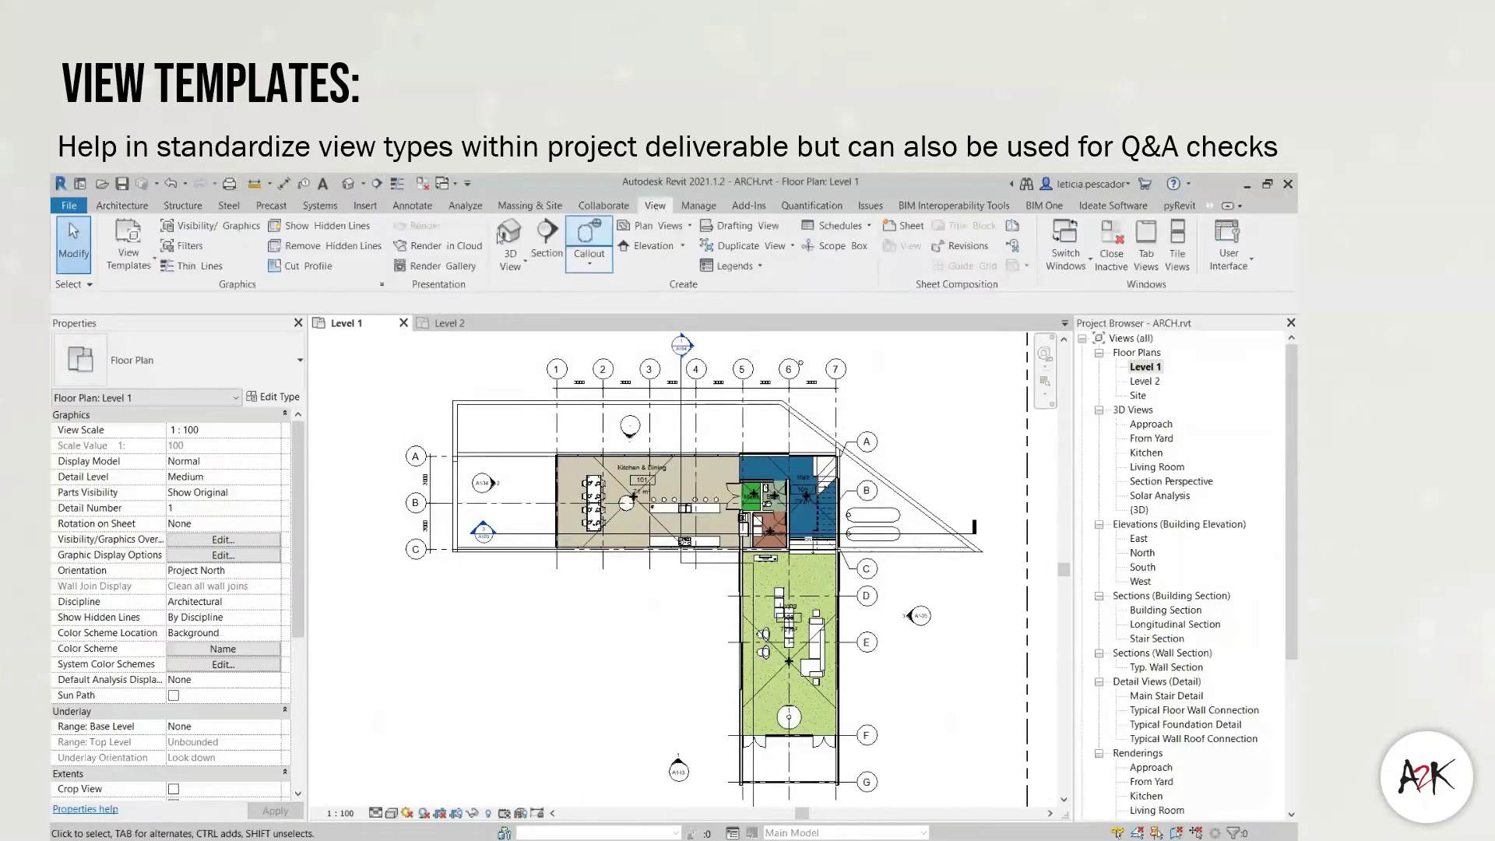
{"action": "left_click", "coordinate": [145, 265]}
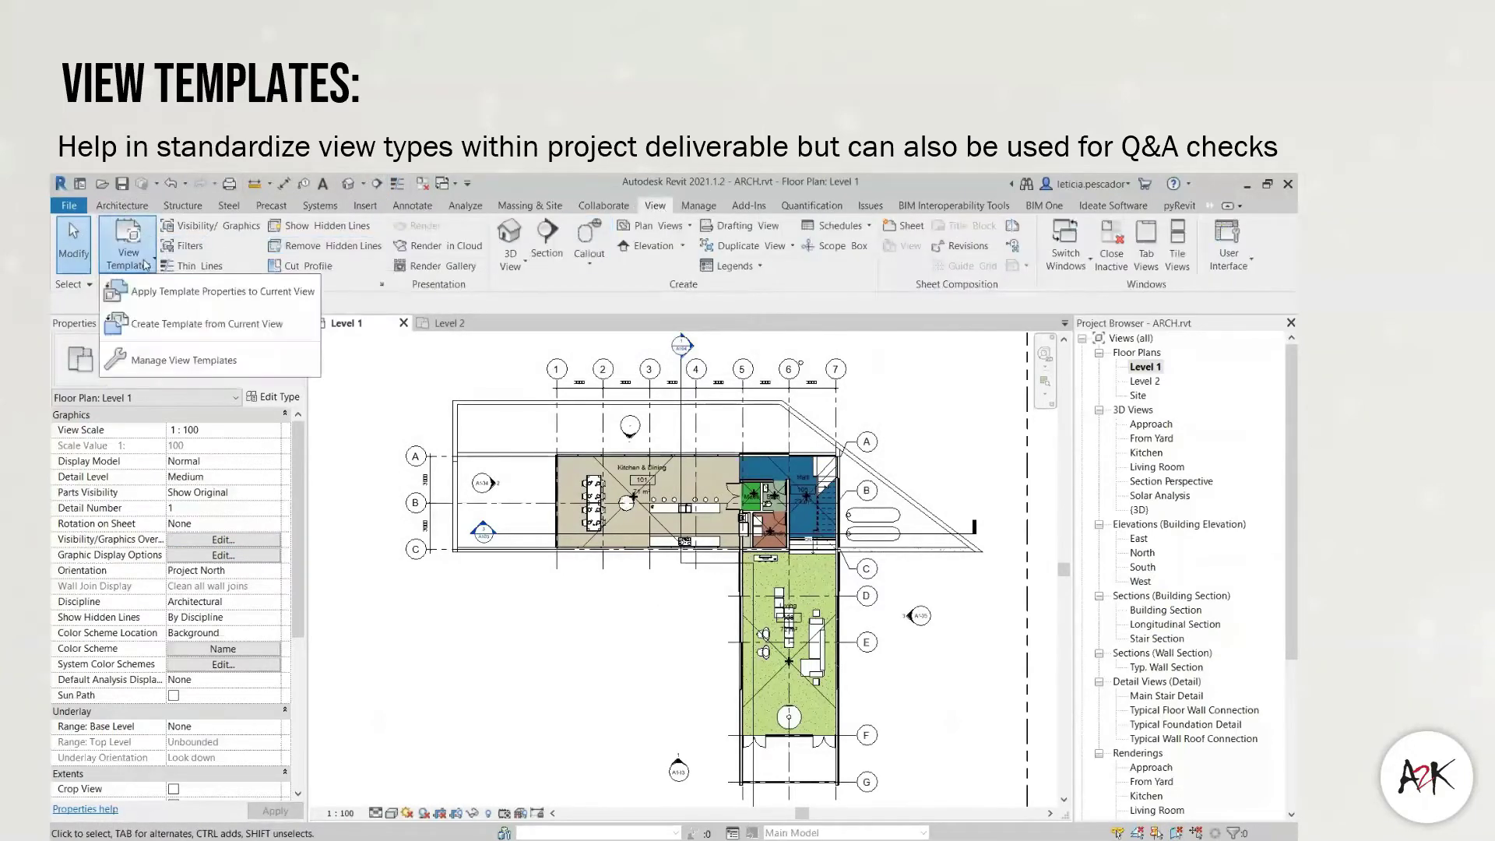
{"action": "left_click", "coordinate": [210, 324]}
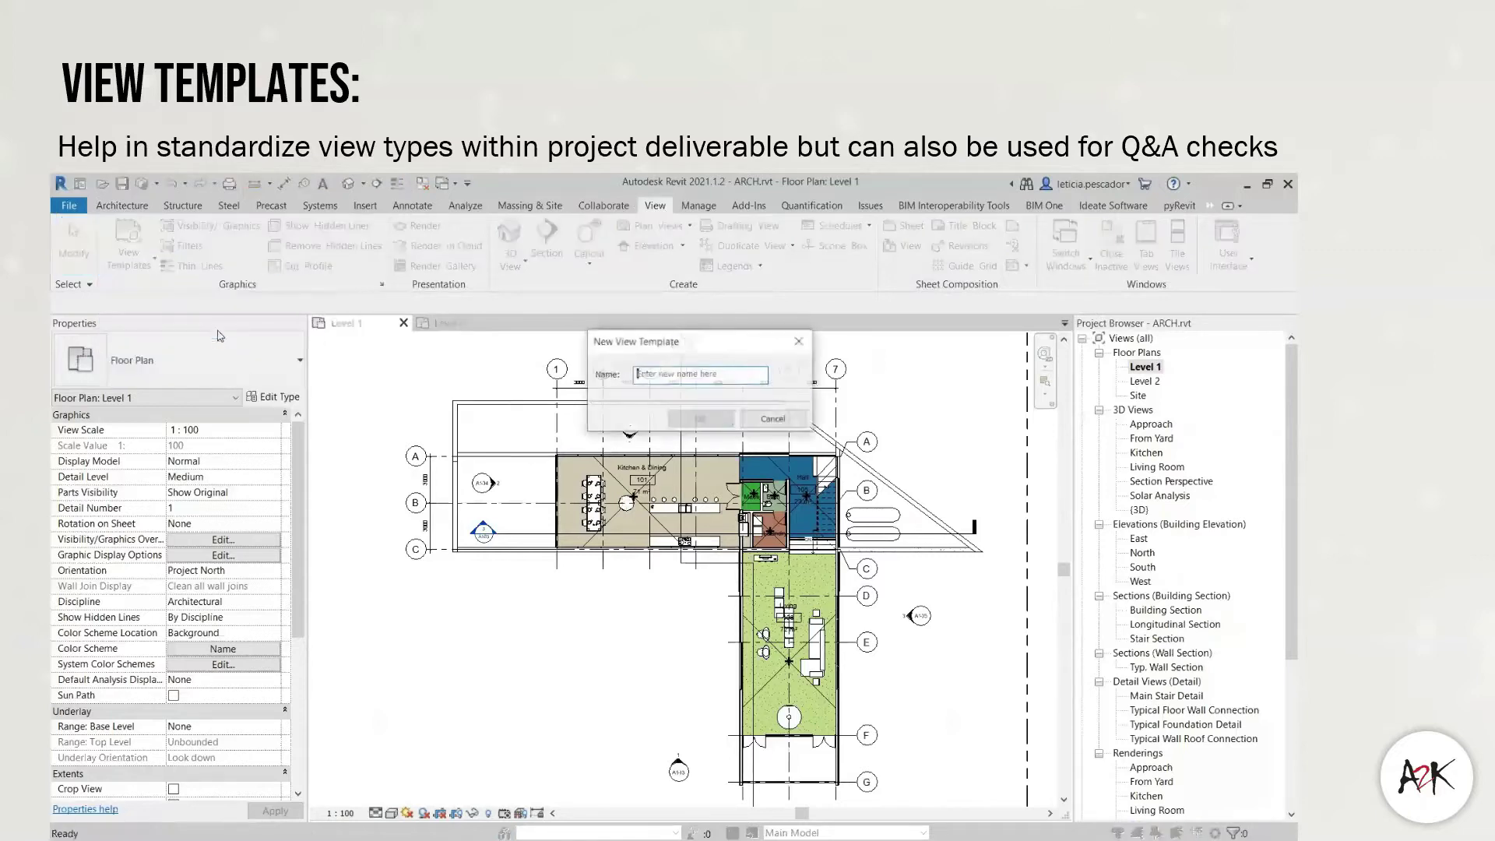
{"action": "type", "text": "Sh"}
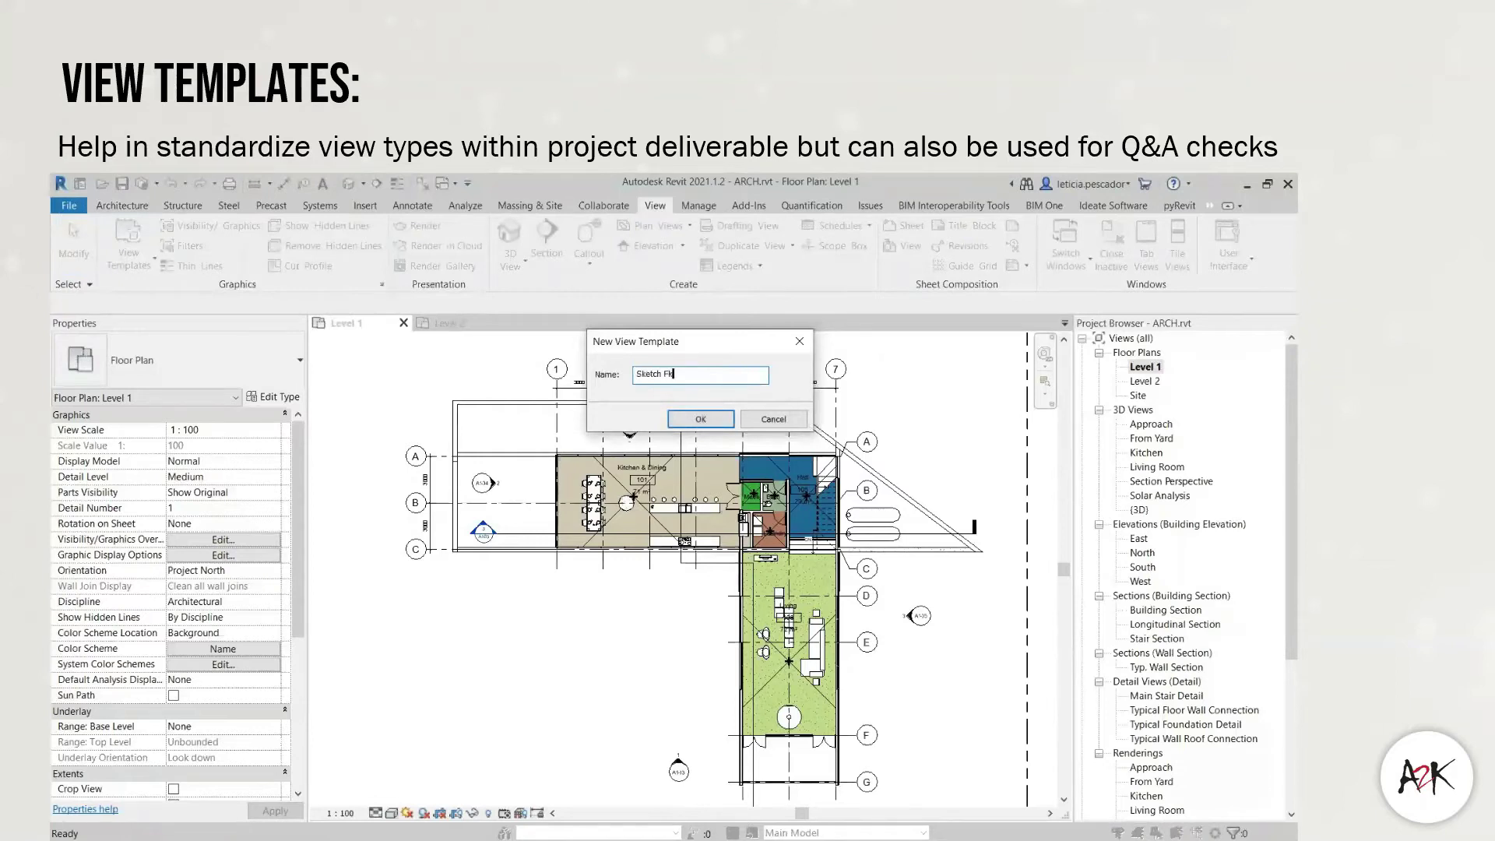
{"action": "type", "text": "etch Floor Plan"}
{"action": "left_click", "coordinate": [700, 419]}
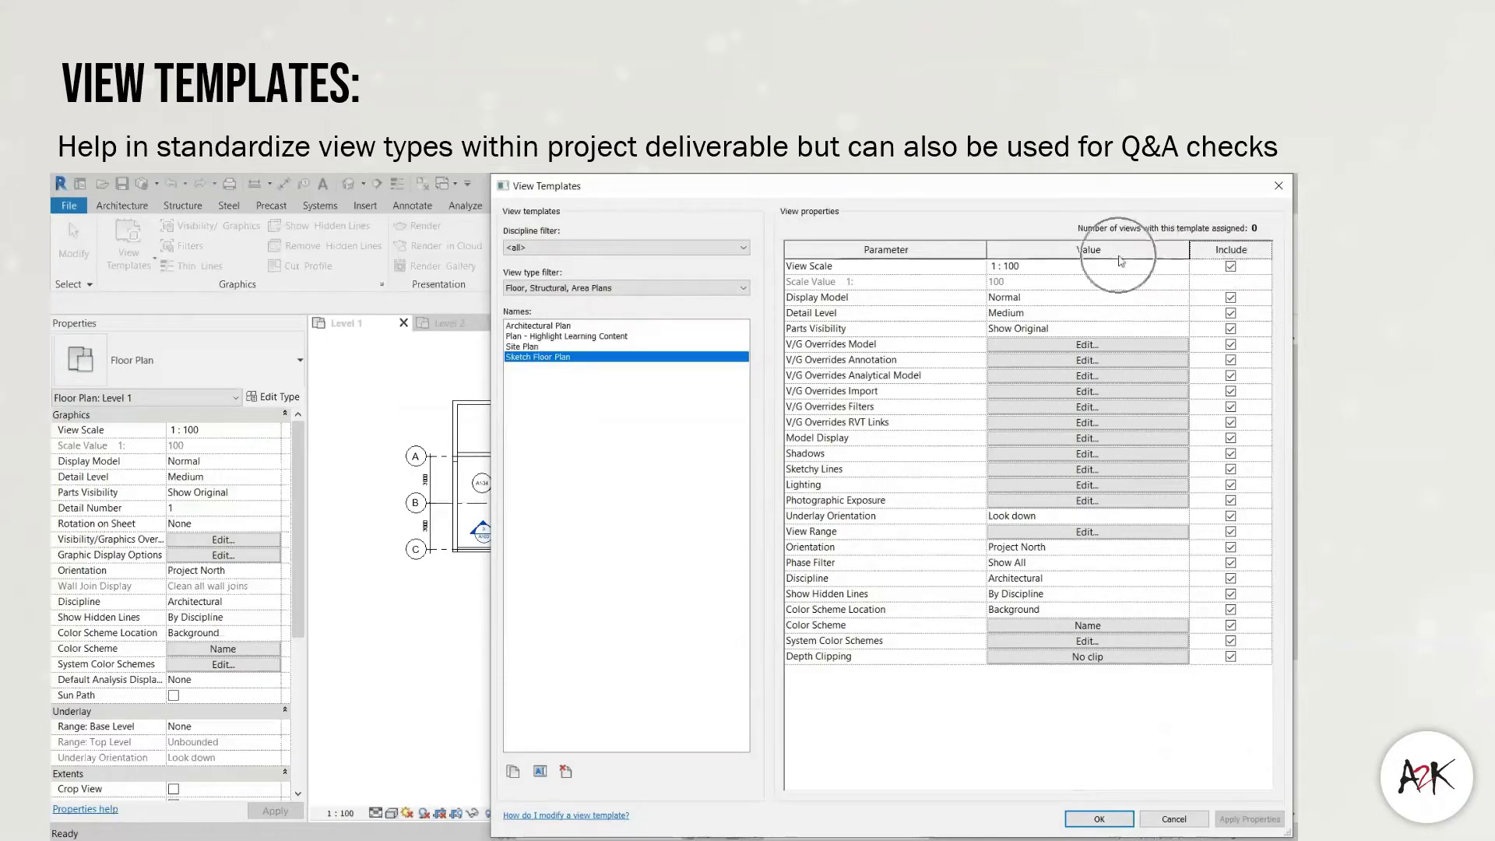
{"action": "left_click", "coordinate": [1231, 267]}
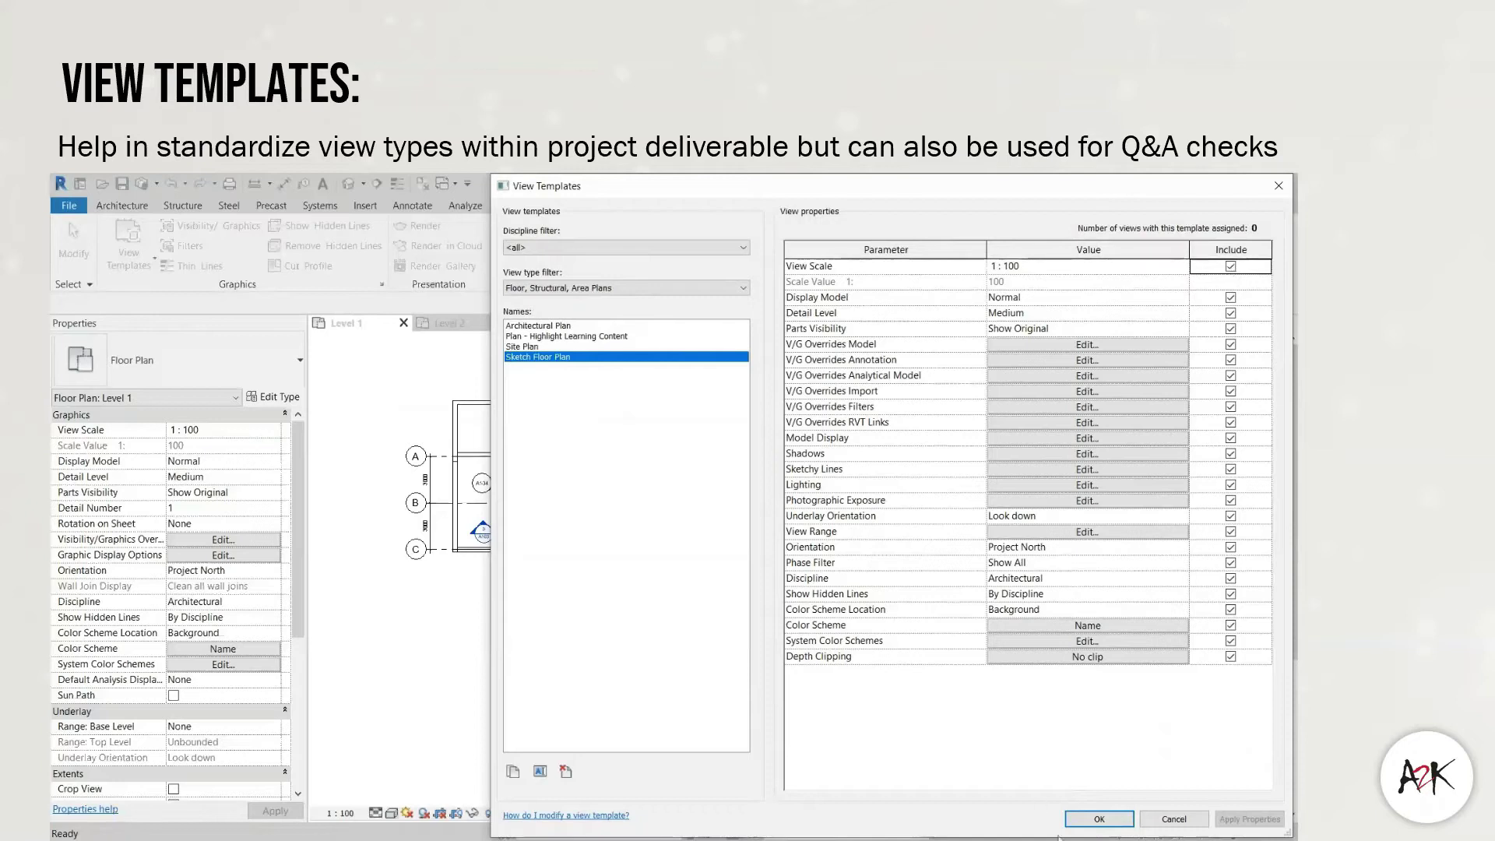
{"action": "left_click", "coordinate": [1098, 819]}
- Assign the Sketch Floor Plan view template to the Level 1 view
{"action": "left_click_drag", "start_coordinate": [300, 633], "coordinate": [300, 773]}
{"action": "left_click", "coordinate": [224, 649]}
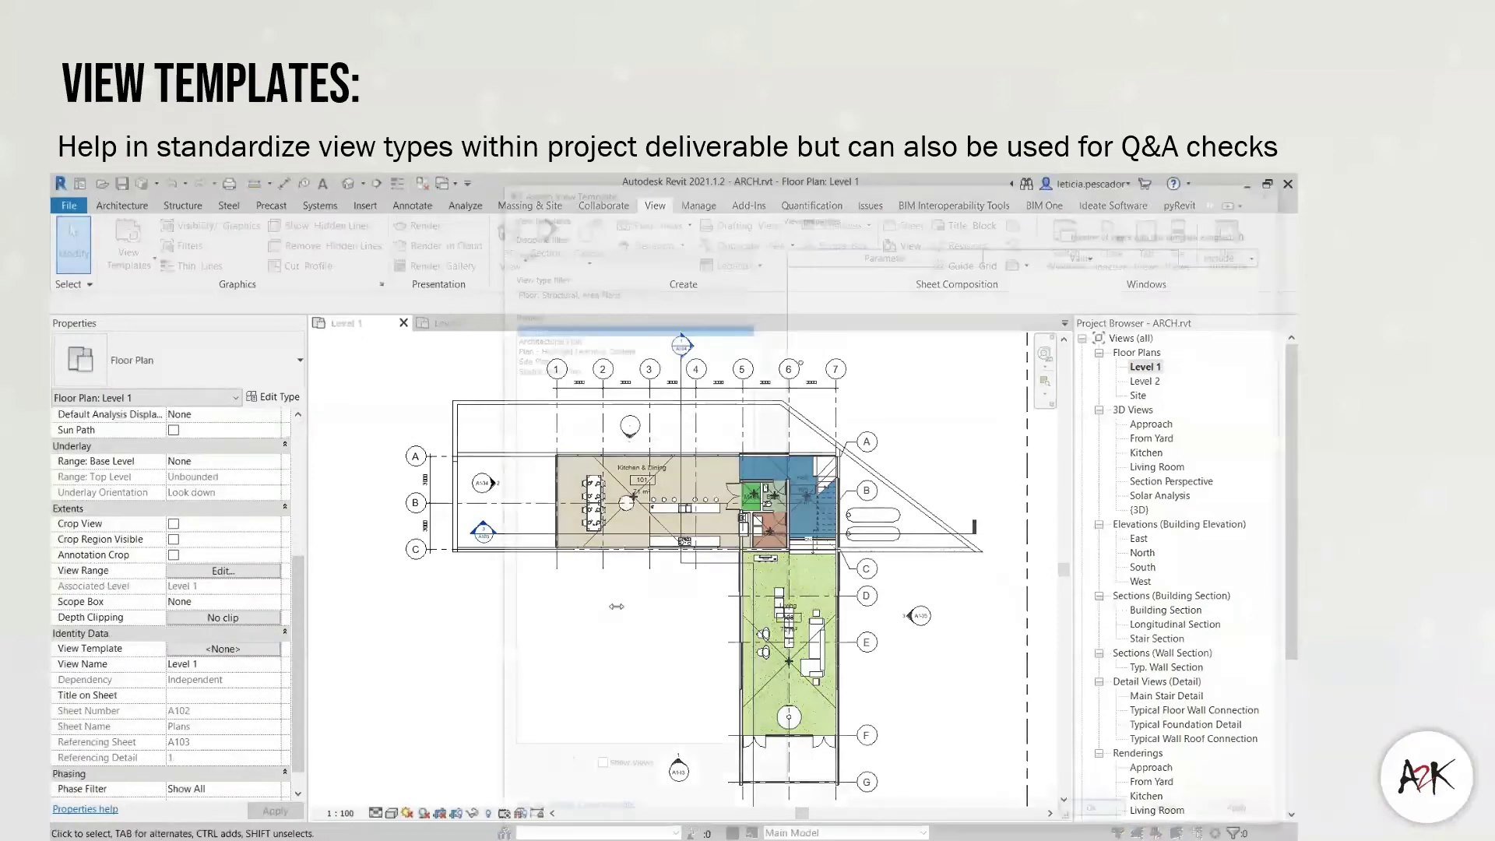
{"action": "left_click", "coordinate": [1099, 819]}
- Assign the Sketch Floor Plan view template to the Level 2 view
{"action": "left_click", "coordinate": [449, 323]}
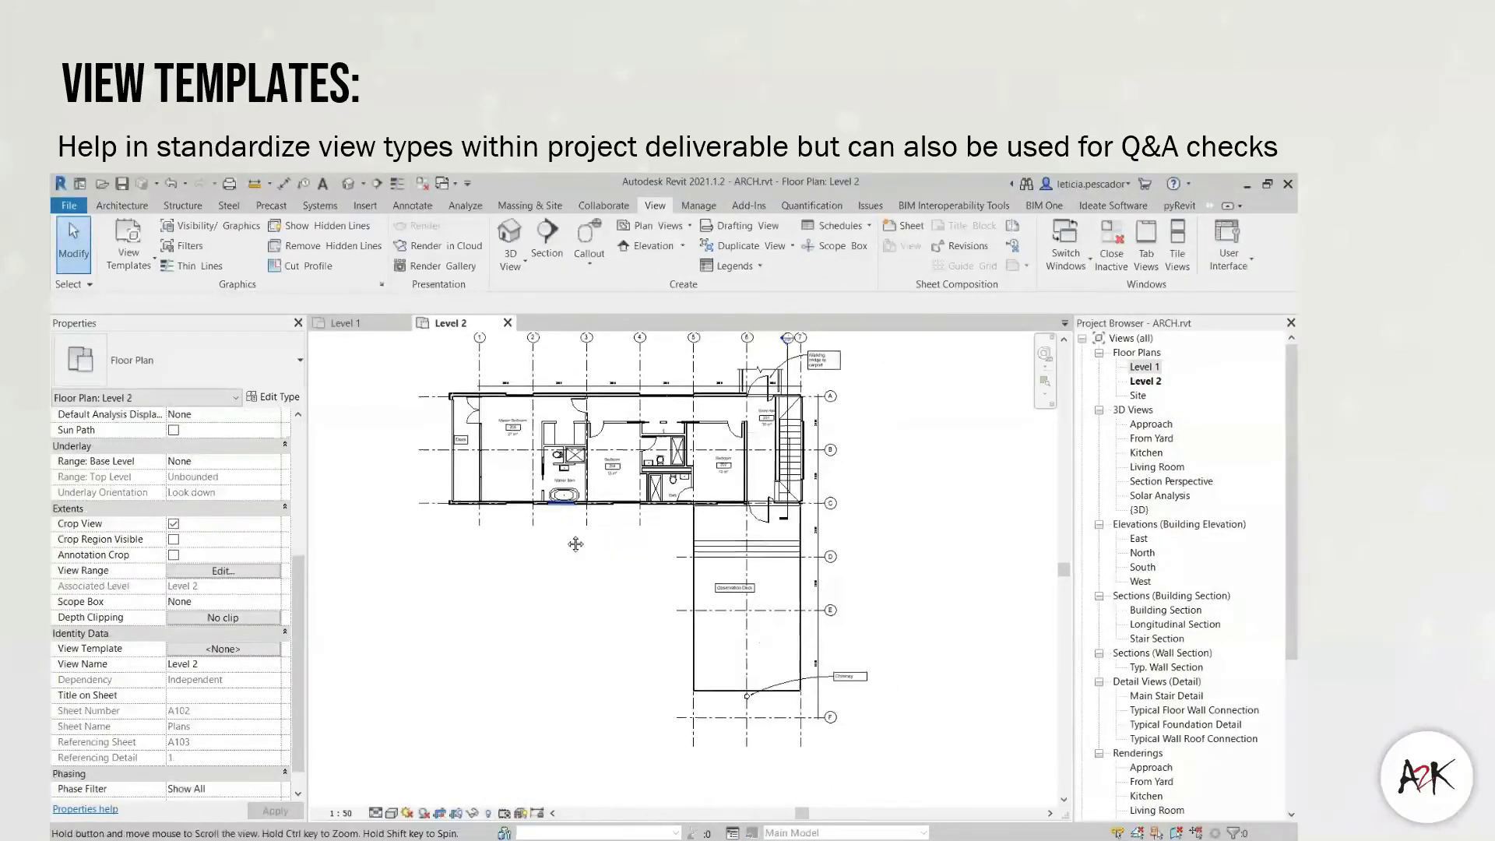
{"action": "middle_click_drag", "start_coordinate": [575, 544], "coordinate": [605, 592]}
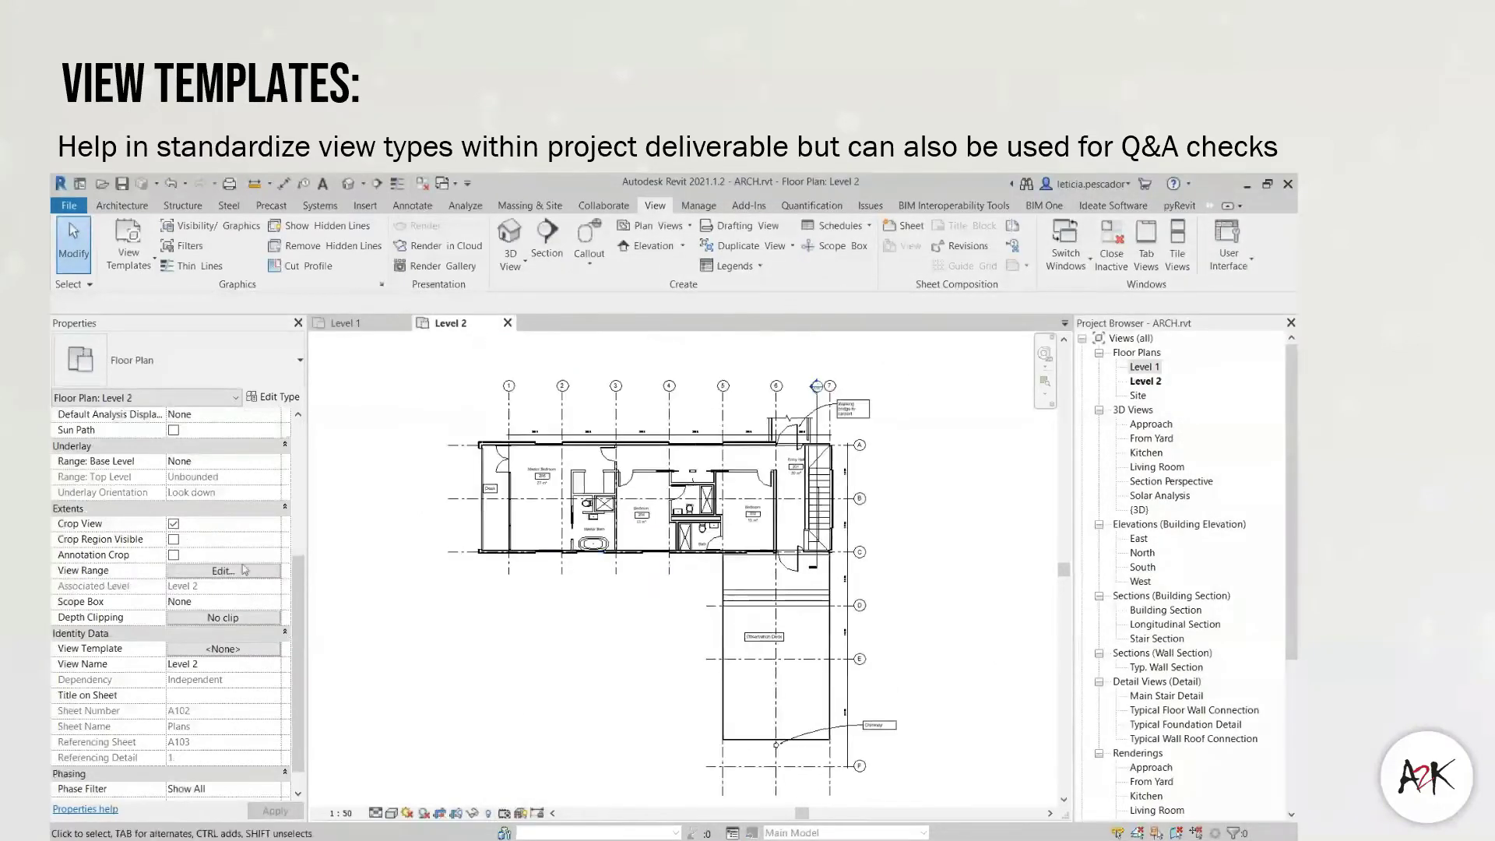
{"action": "left_click", "coordinate": [192, 651]}
{"action": "left_click", "coordinate": [627, 366]}
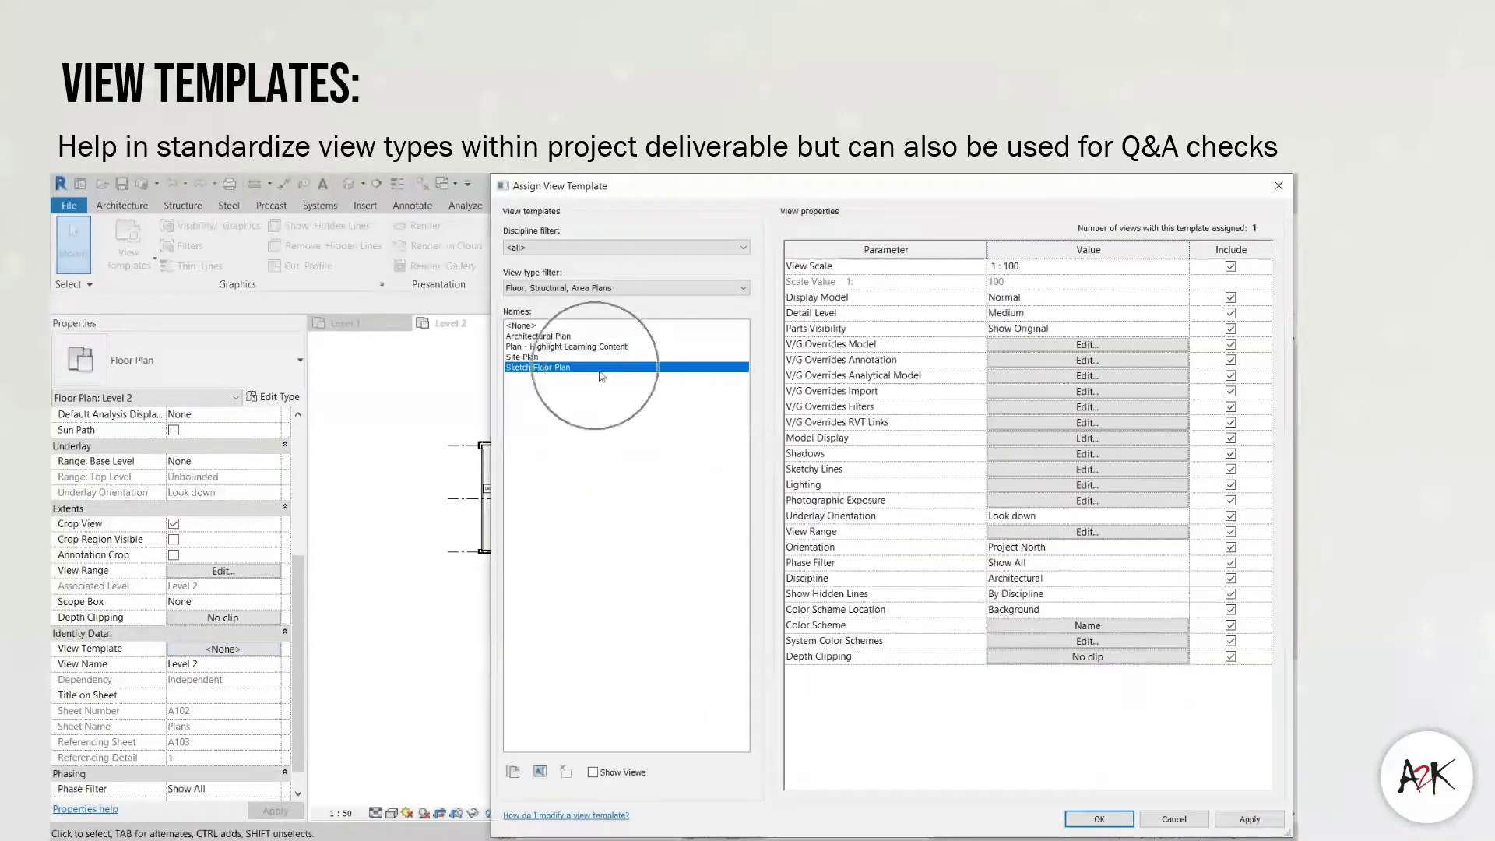
{"action": "left_click", "coordinate": [1113, 822]}
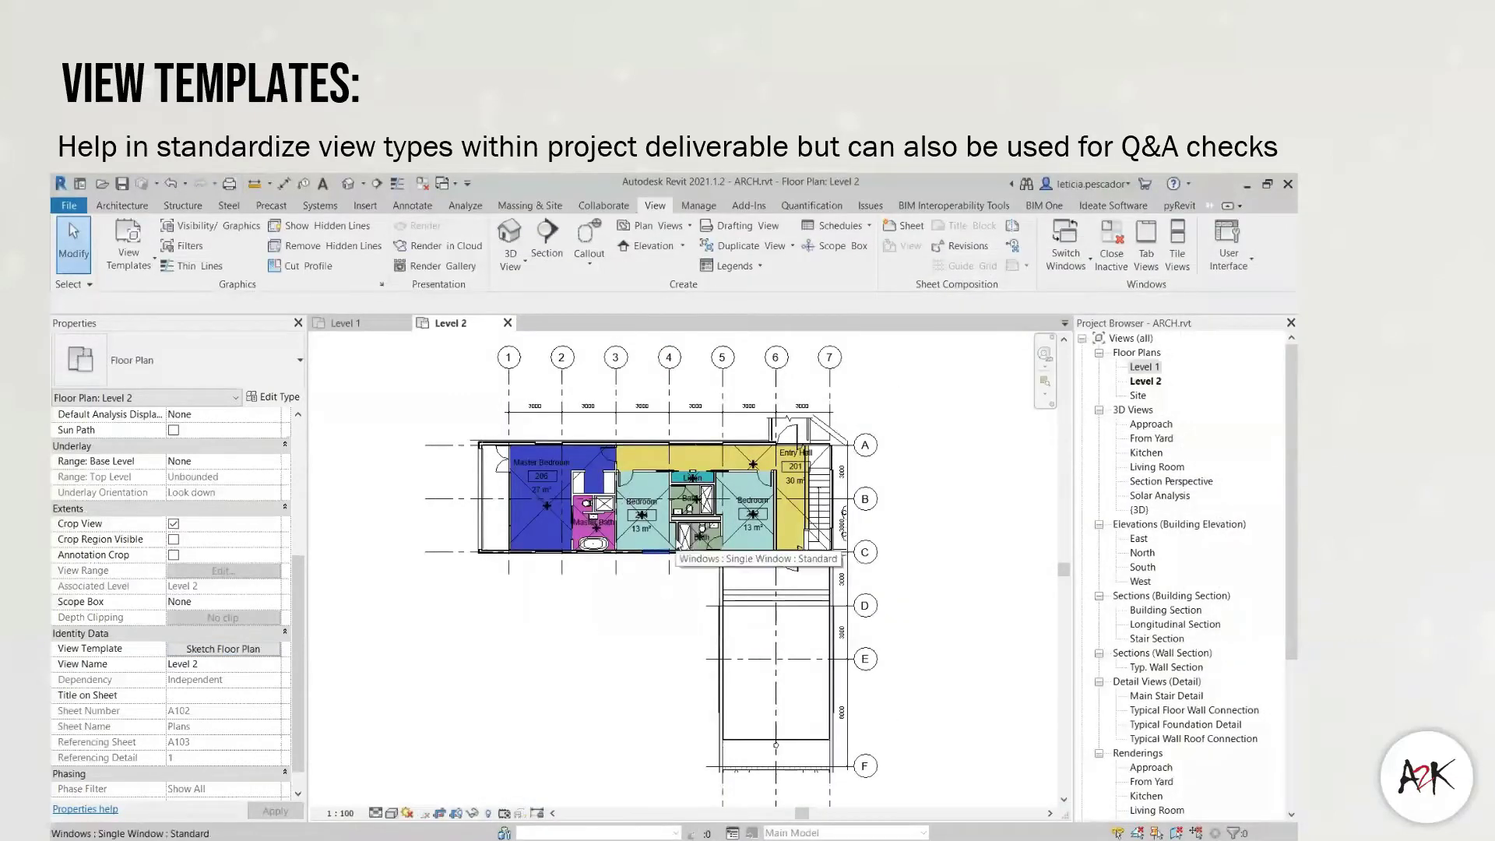
- Check the view scale options and the visibility/graphics overrides of the templated Level 2 view
{"action": "left_click", "coordinate": [341, 813]}
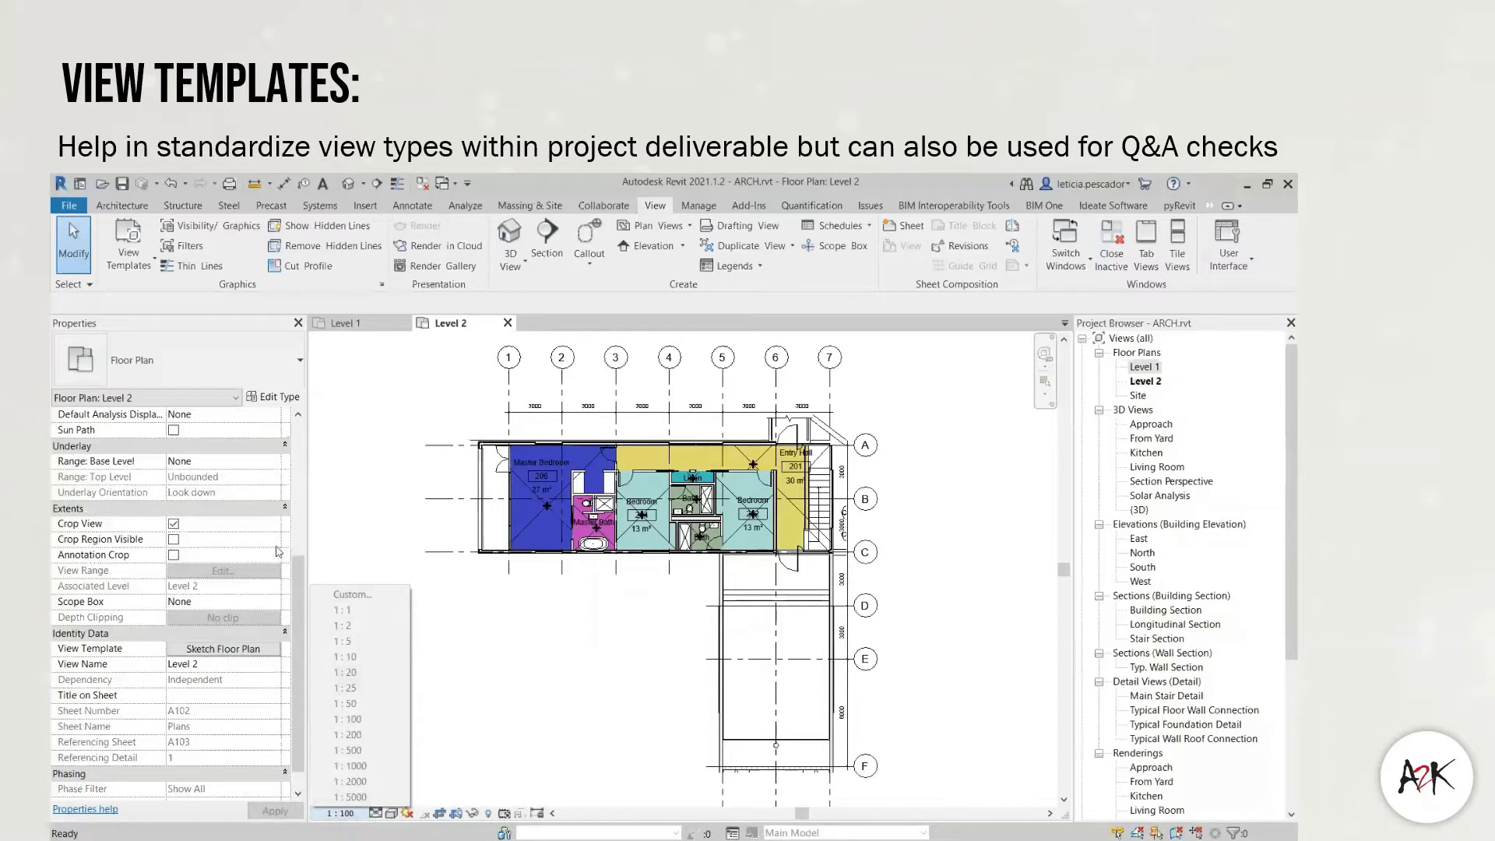
{"action": "left_click", "coordinate": [420, 539]}
{"action": "scroll", "coordinate": [223, 543], "scroll_direction": "up", "scroll_amount": 5}
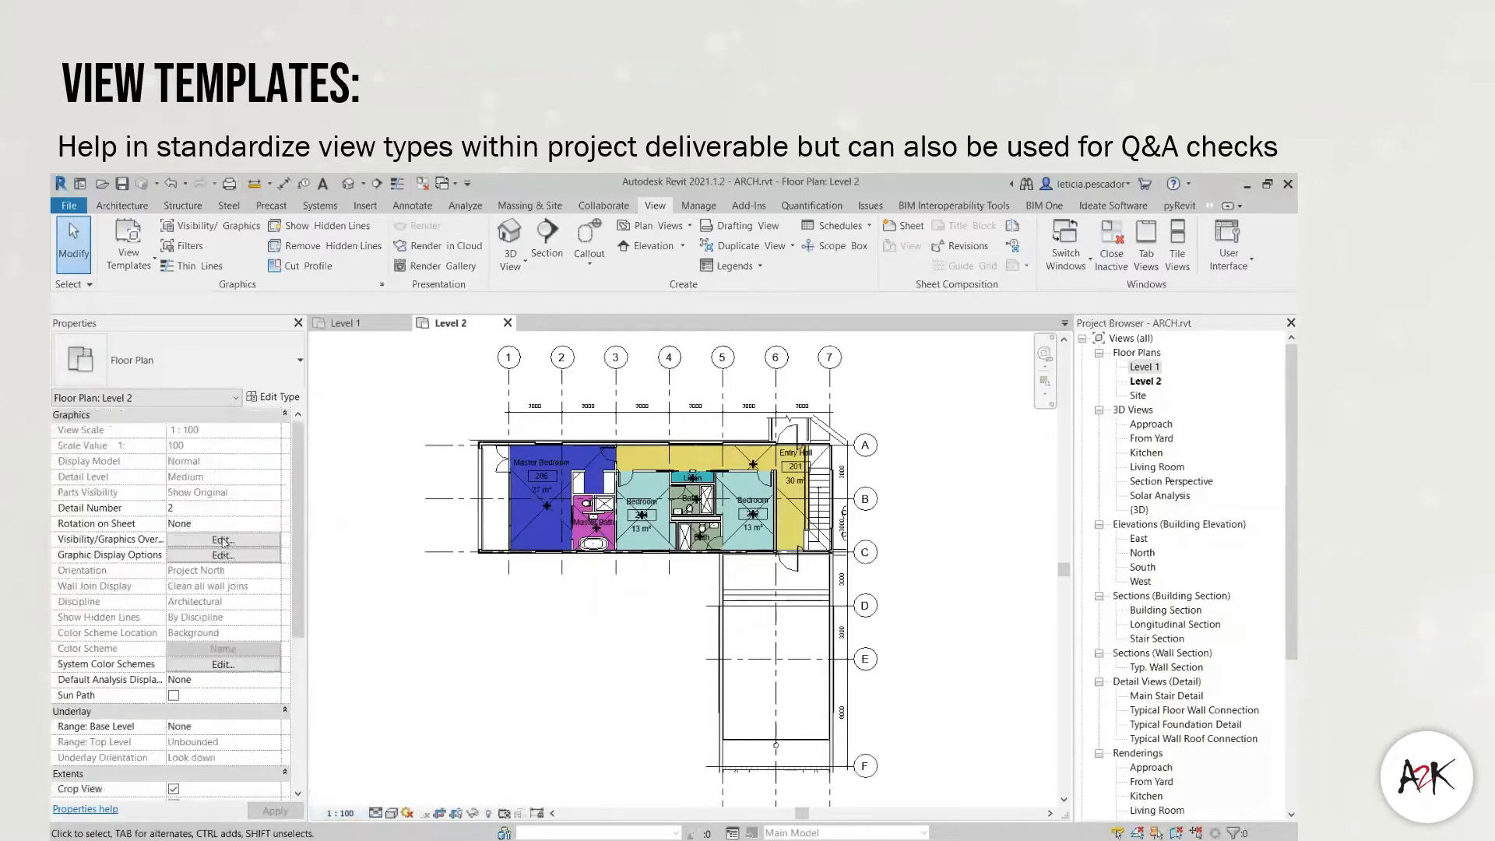
{"action": "left_click", "coordinate": [239, 542]}
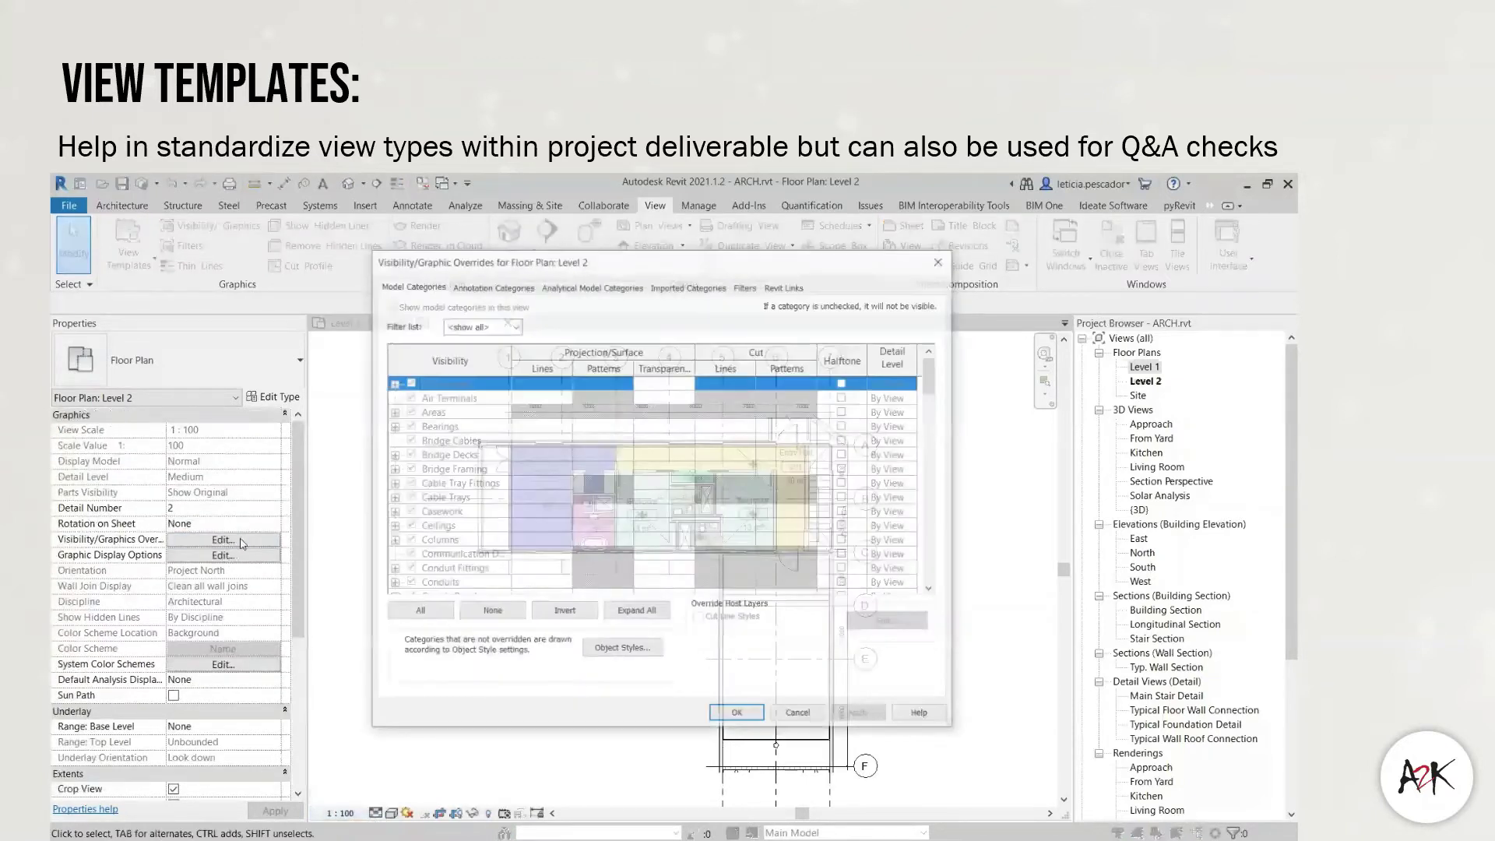
{"action": "left_click", "coordinate": [742, 716]}
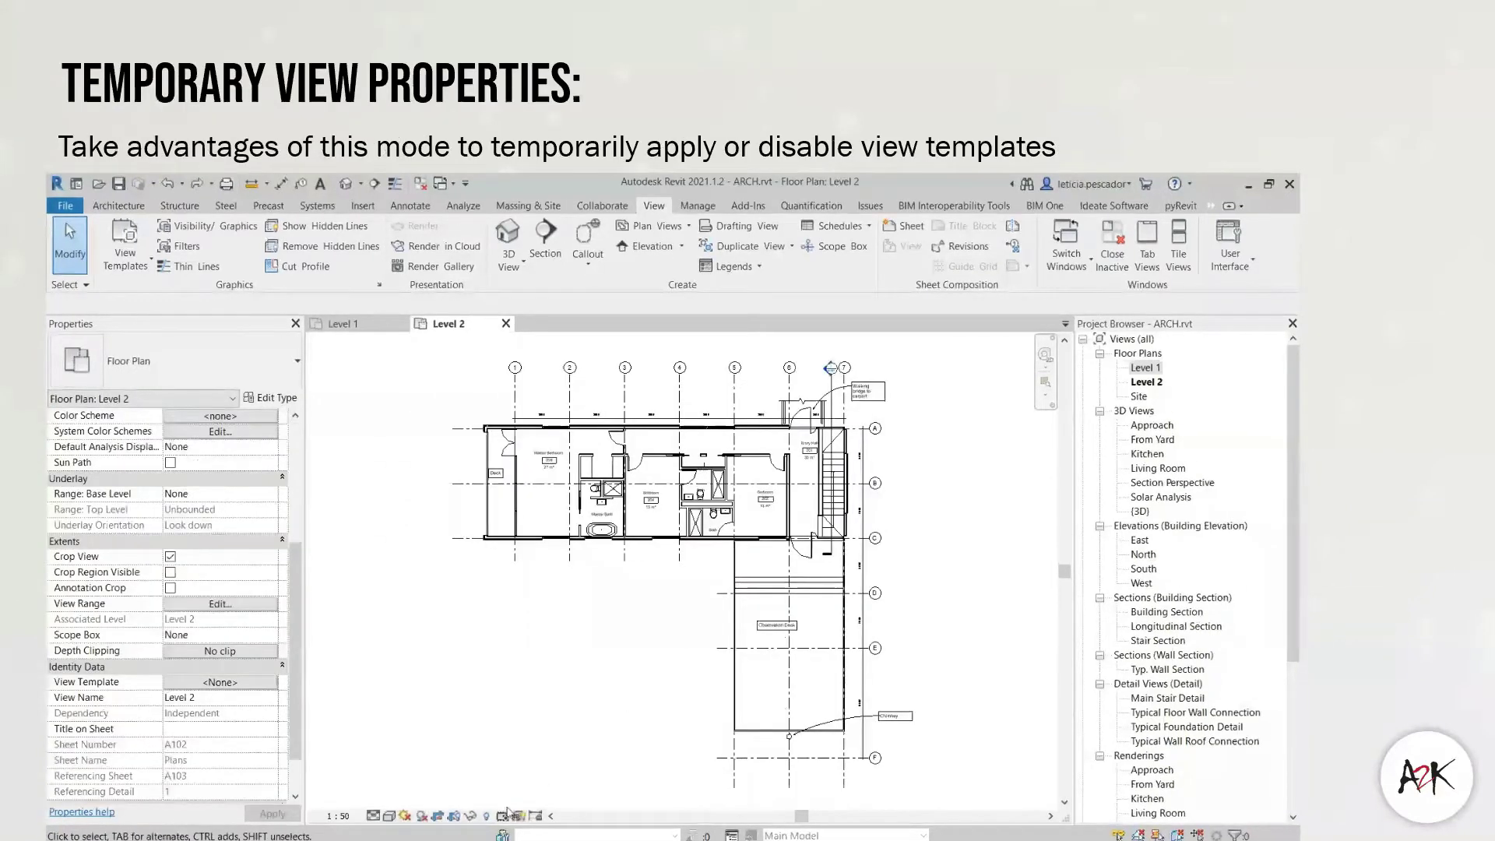
- Enable Temporary View Properties for the Level 2 floor plan
{"action": "left_click", "coordinate": [503, 816]}
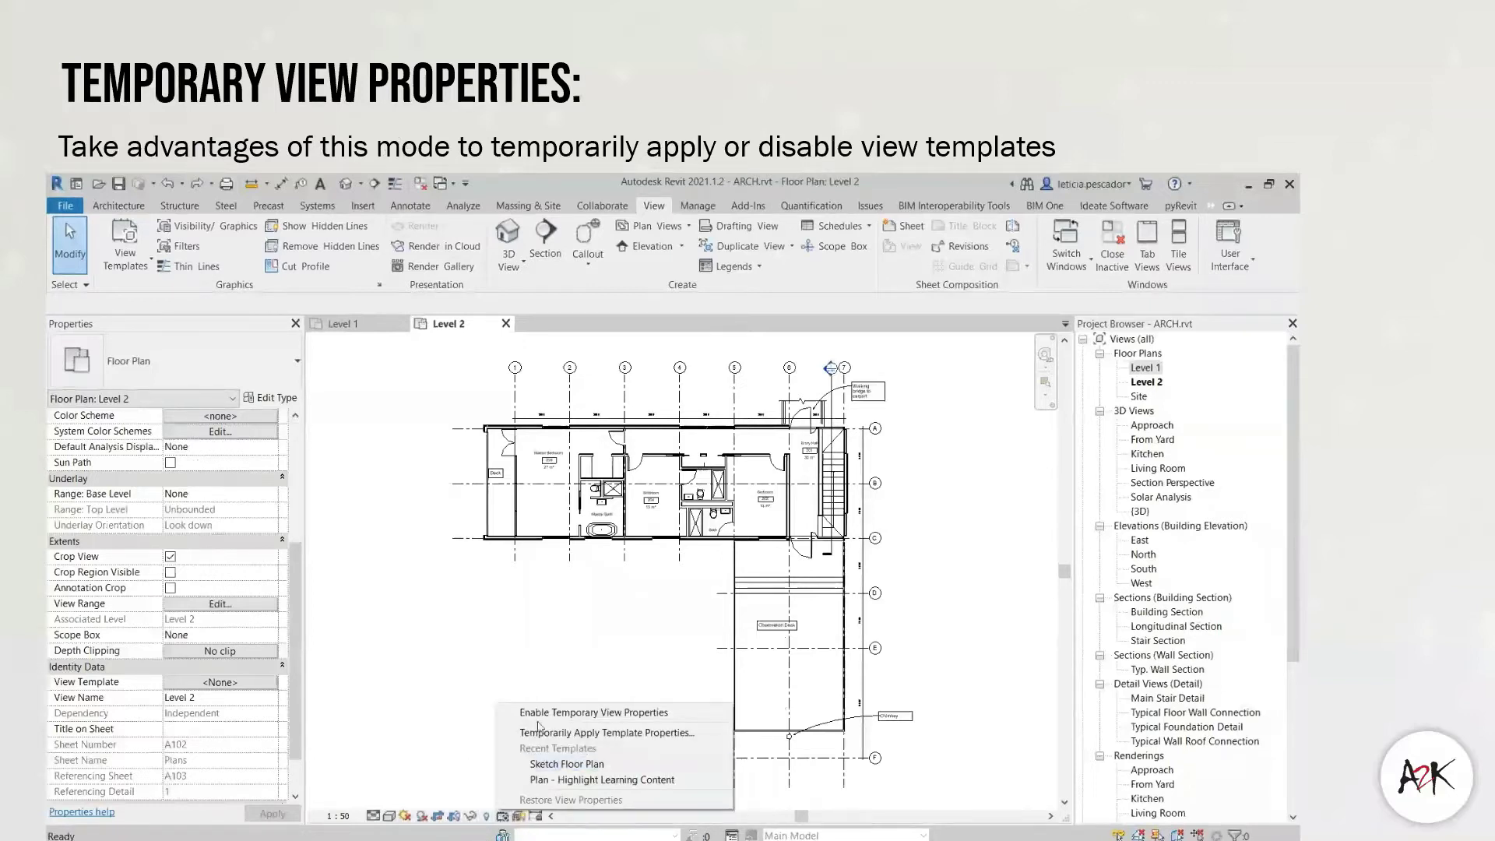
{"action": "left_click", "coordinate": [539, 713]}
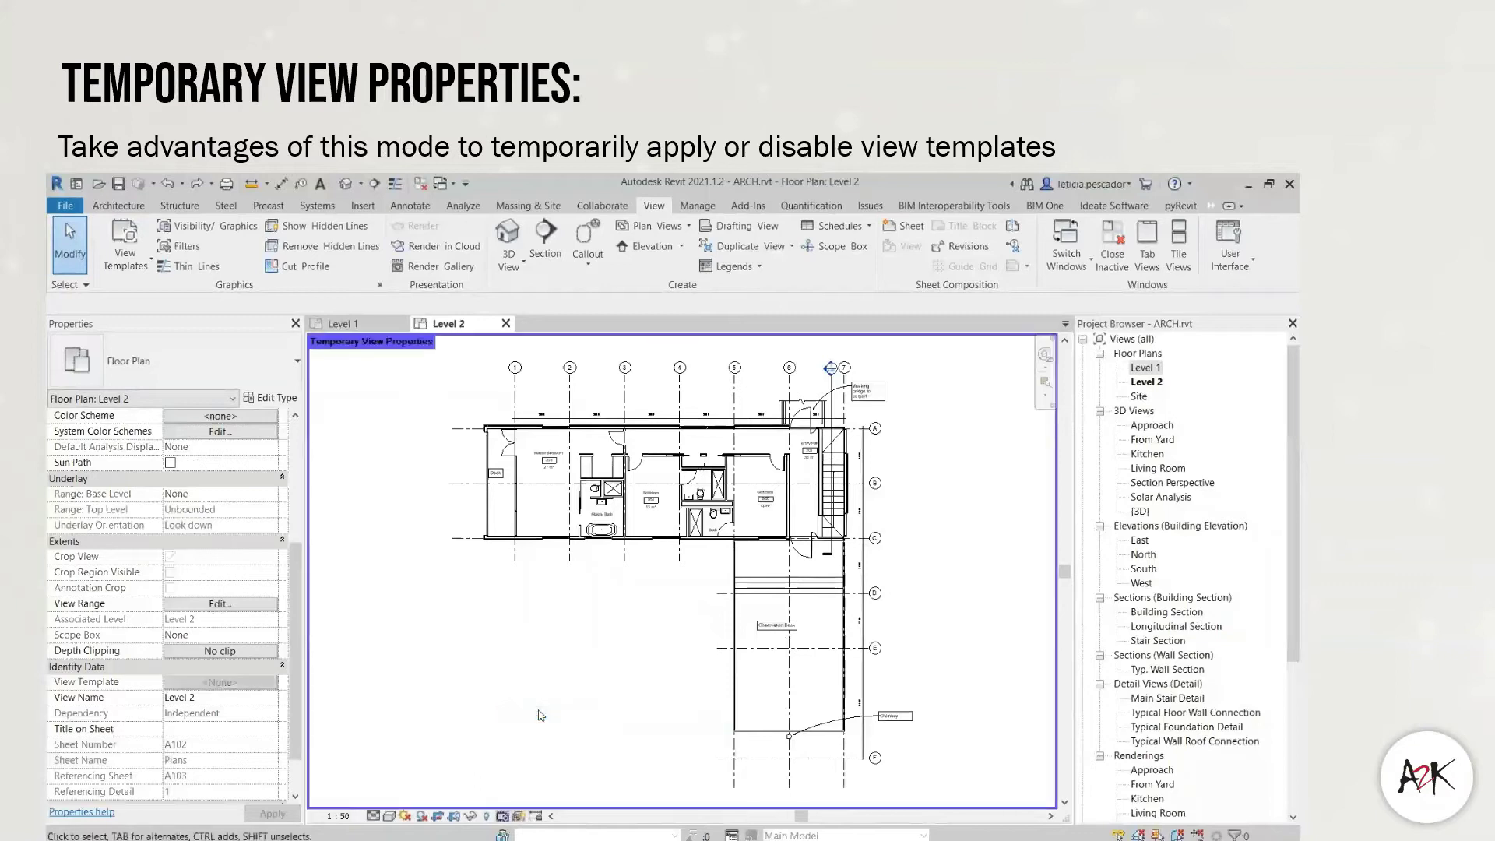
{"action": "left_click", "coordinate": [585, 552]}
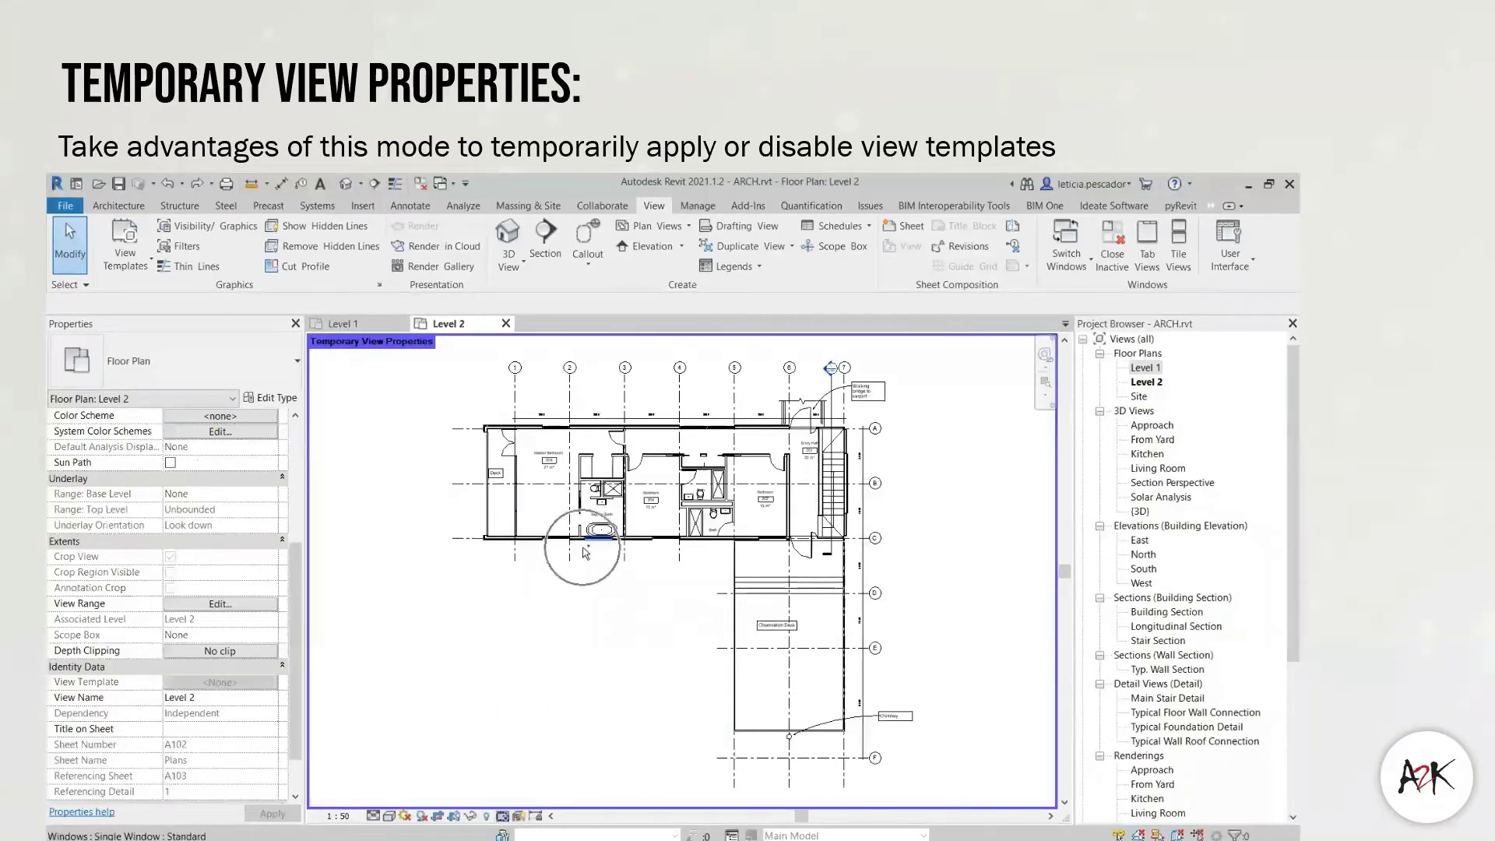
- Temporarily apply the Sketch Floor Plan template to the Level 2 view and restore its view properties
{"action": "left_click", "coordinate": [503, 816]}
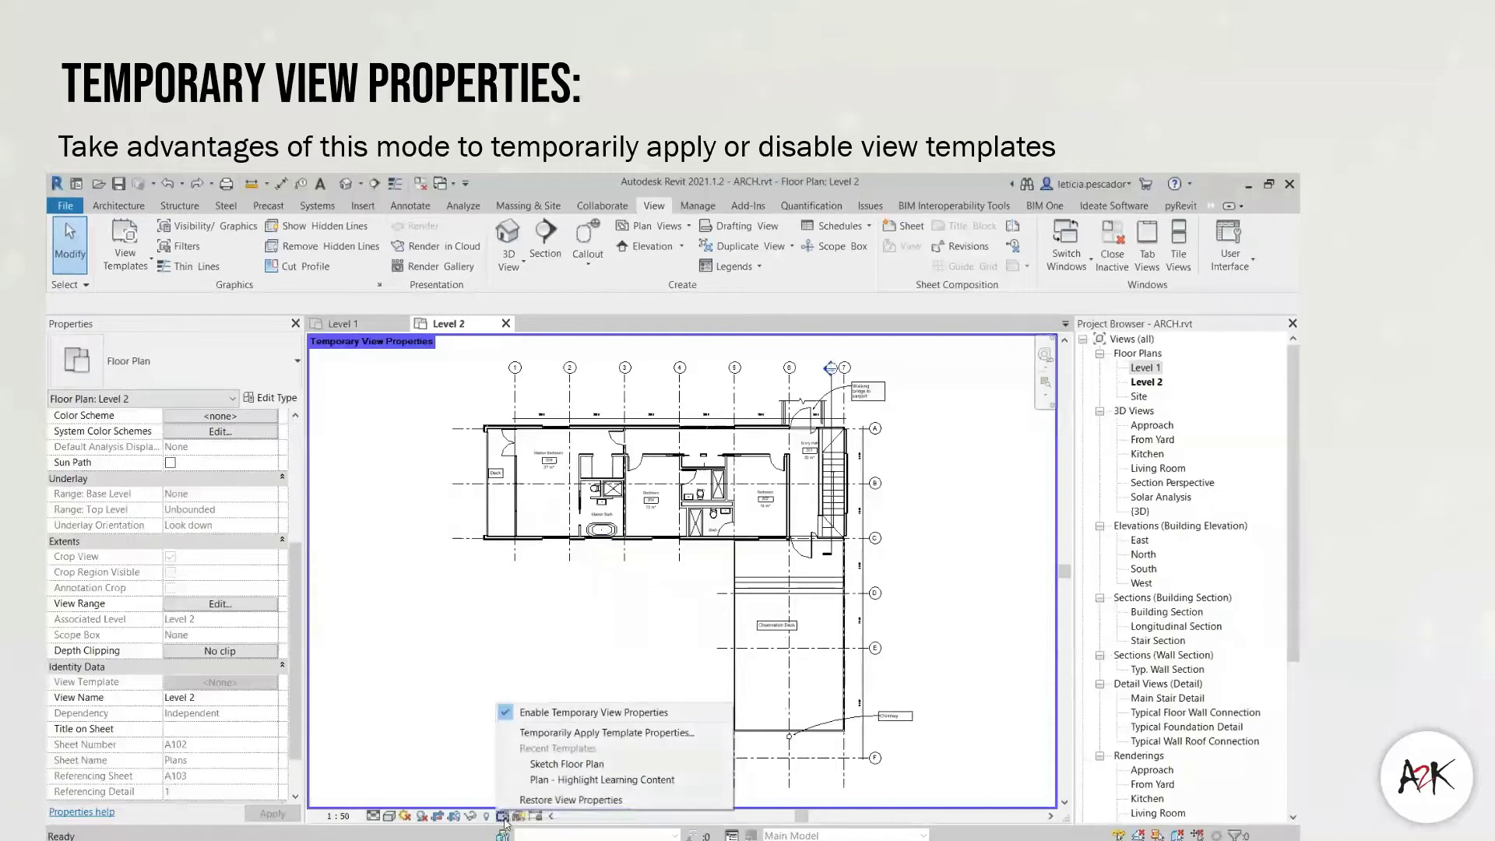
{"action": "left_click", "coordinate": [563, 733]}
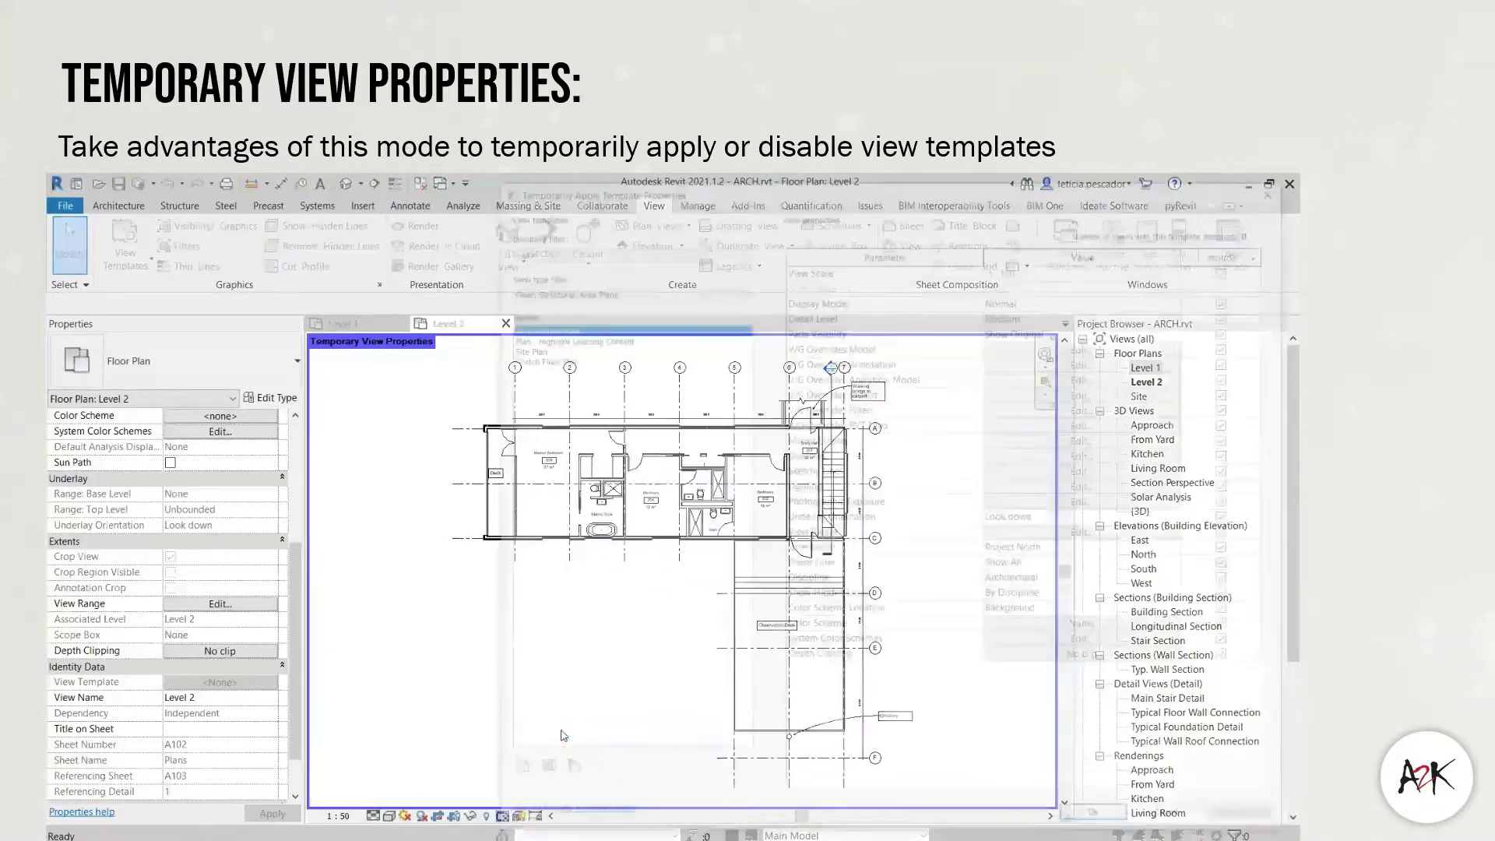
{"action": "left_click", "coordinate": [537, 358]}
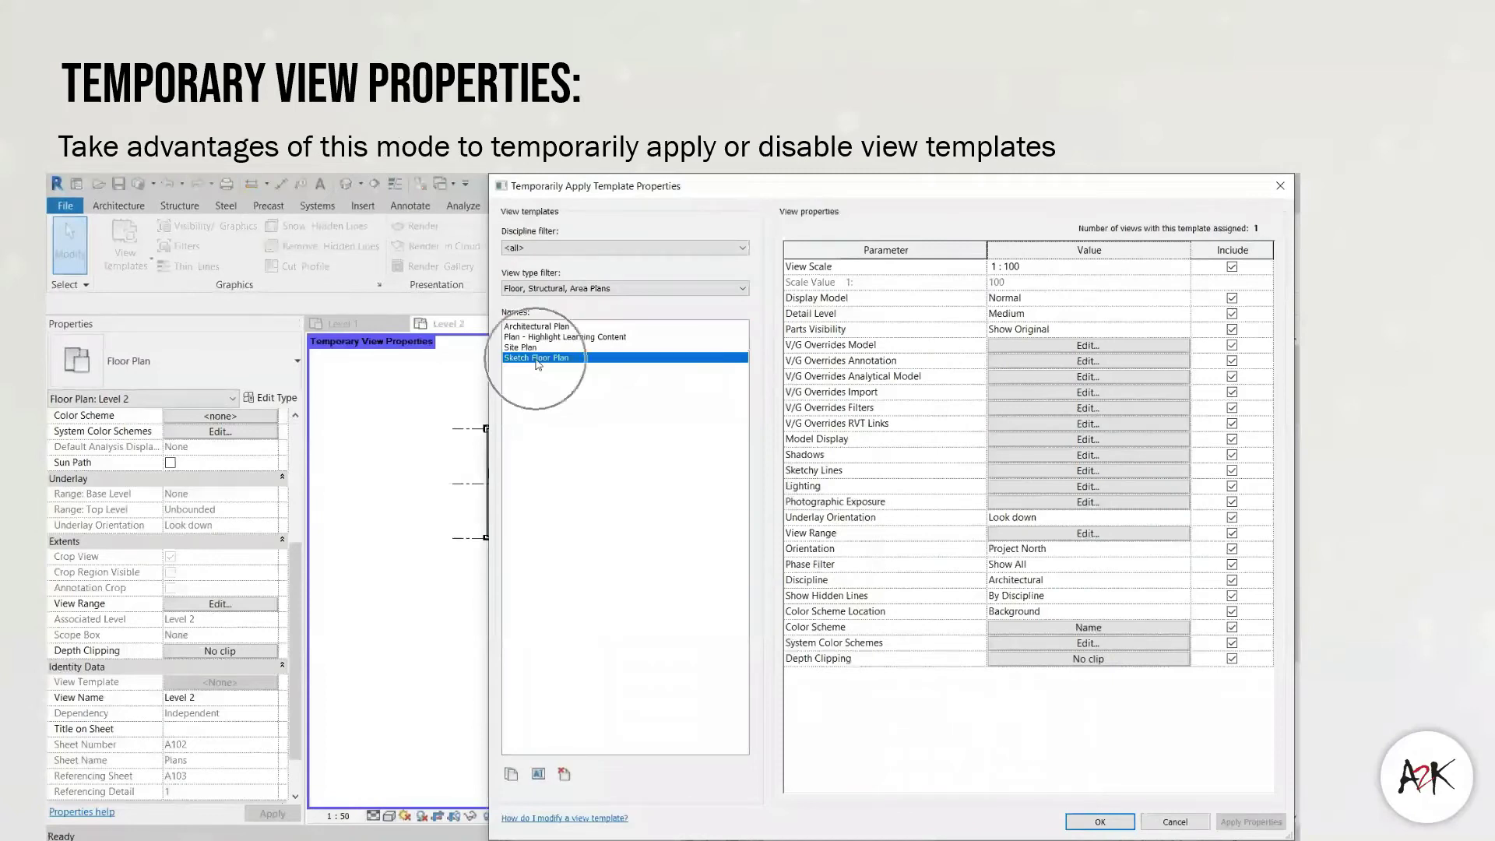
{"action": "left_click", "coordinate": [1100, 823]}
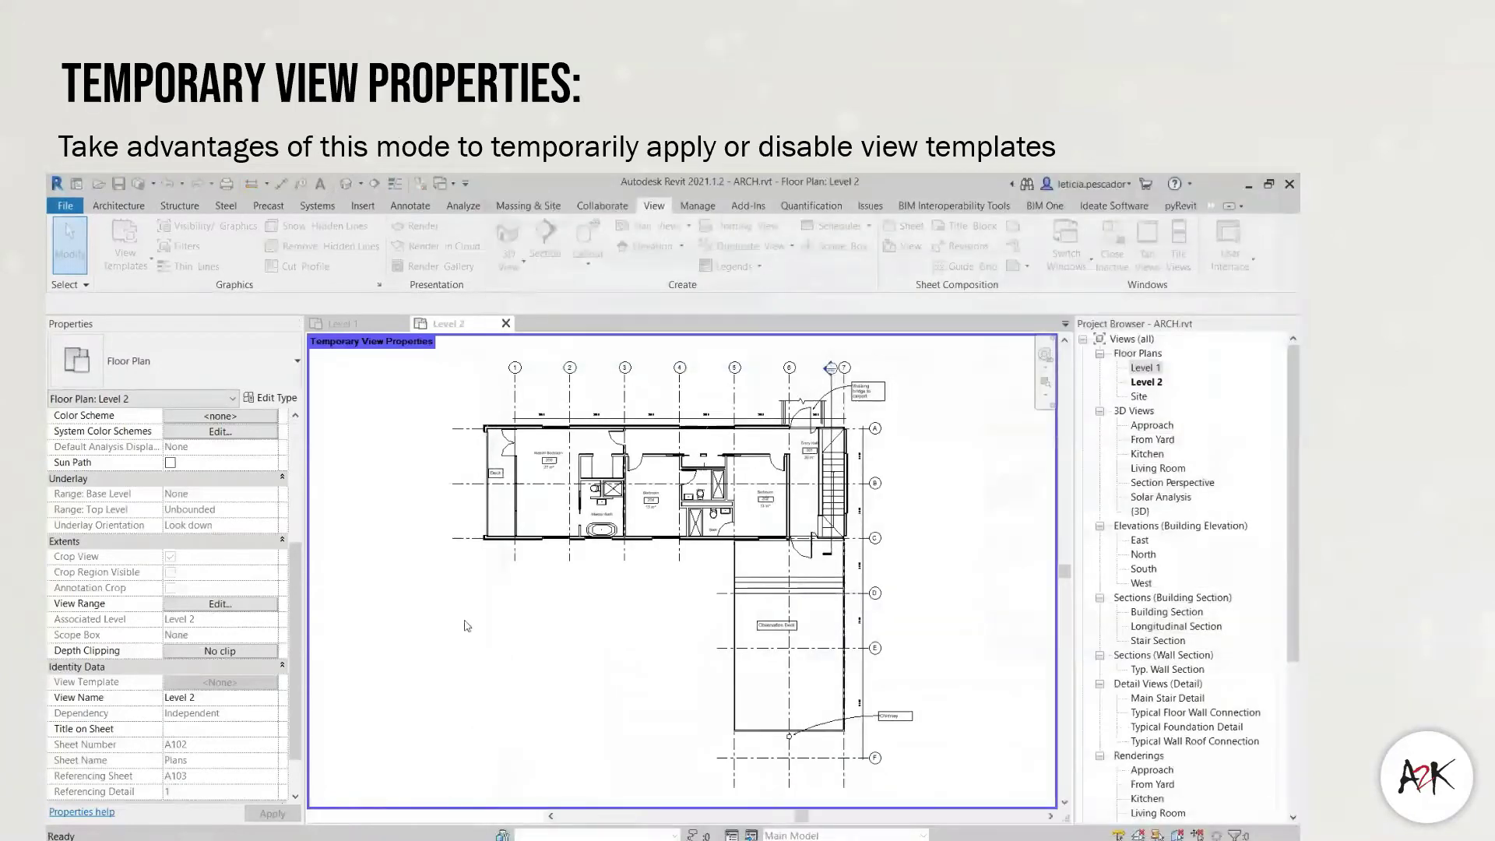
{"action": "left_click", "coordinate": [608, 597]}
{"action": "left_click", "coordinate": [502, 816]}
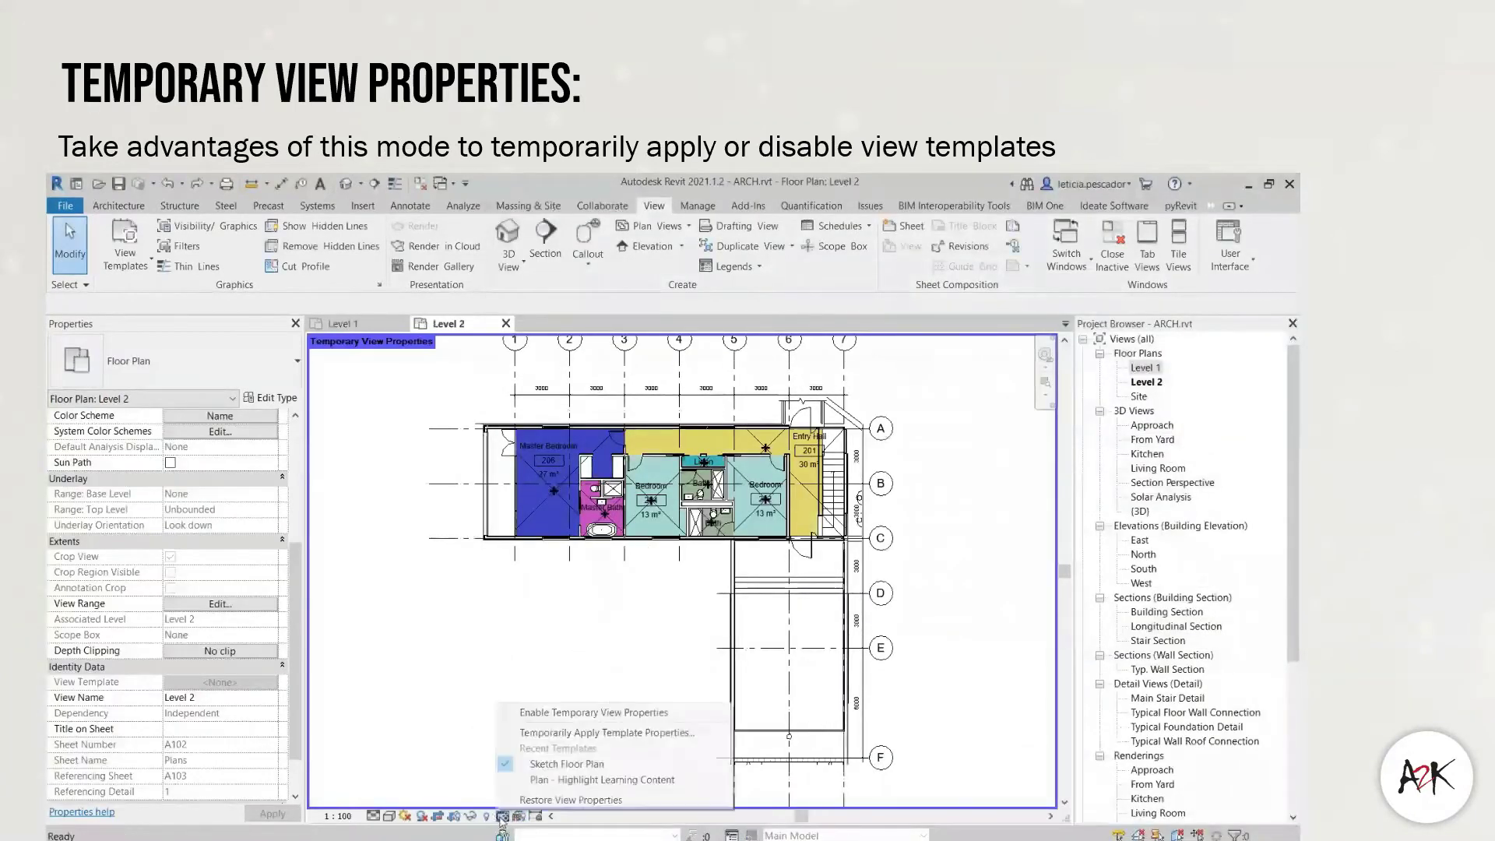
{"action": "left_click", "coordinate": [561, 802]}
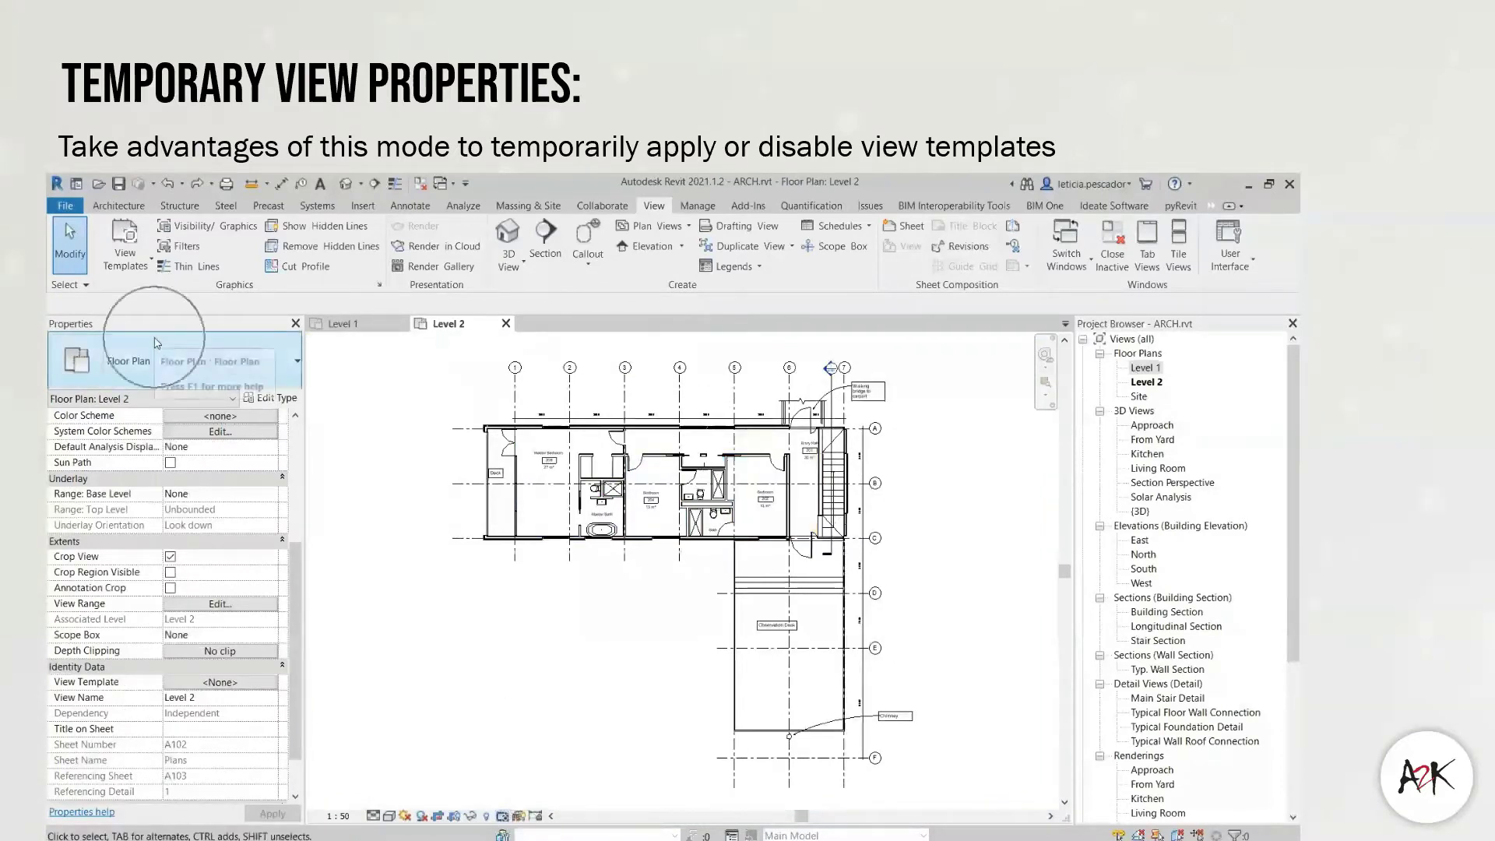
- Assign the Sketch Floor Plan view template to Level 2 through the view's identity data
{"action": "left_click", "coordinate": [232, 682]}
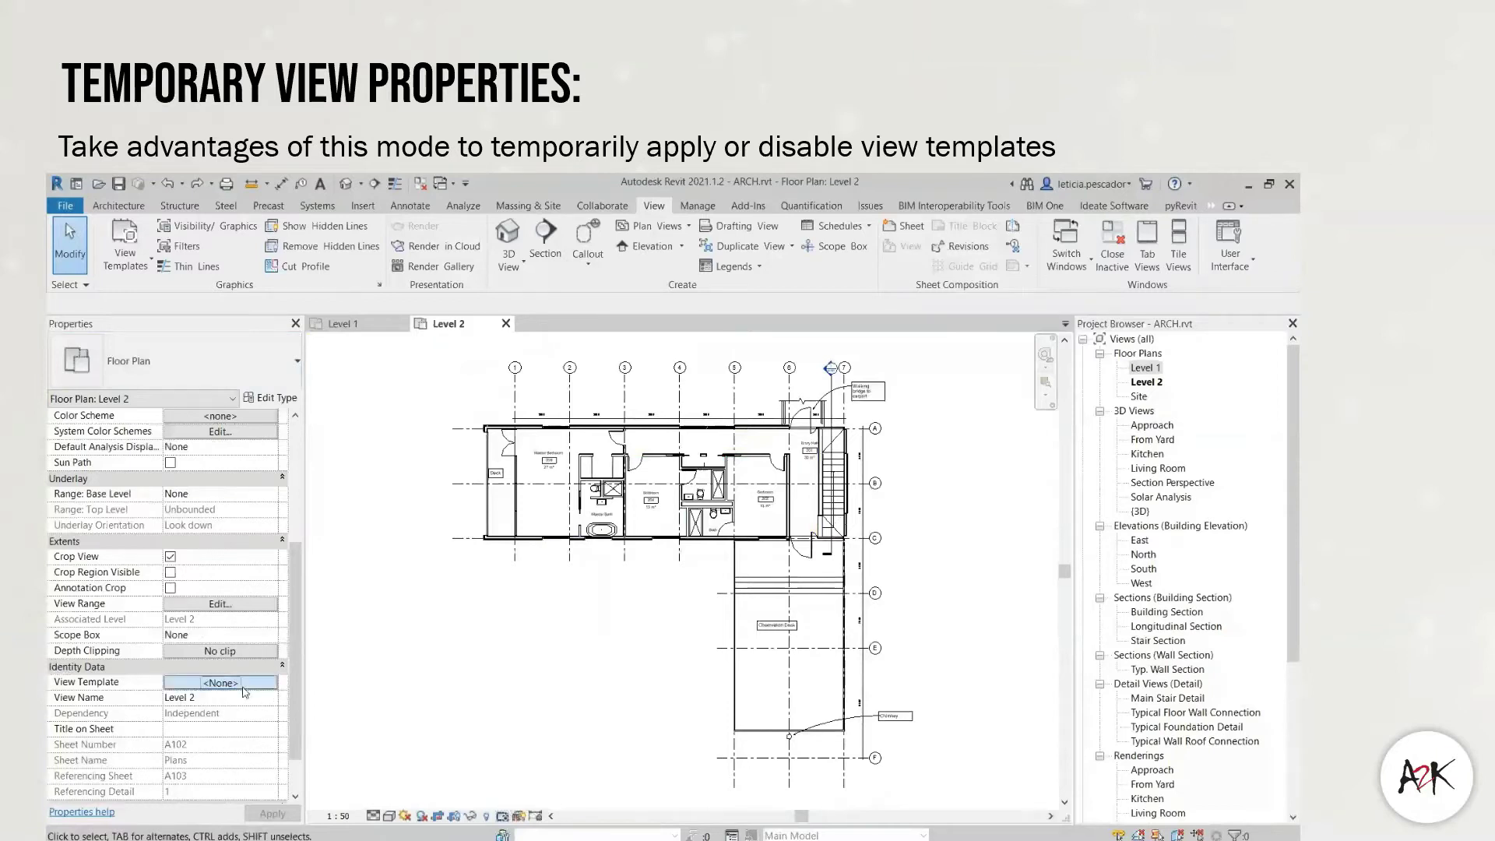
{"action": "left_click", "coordinate": [536, 369]}
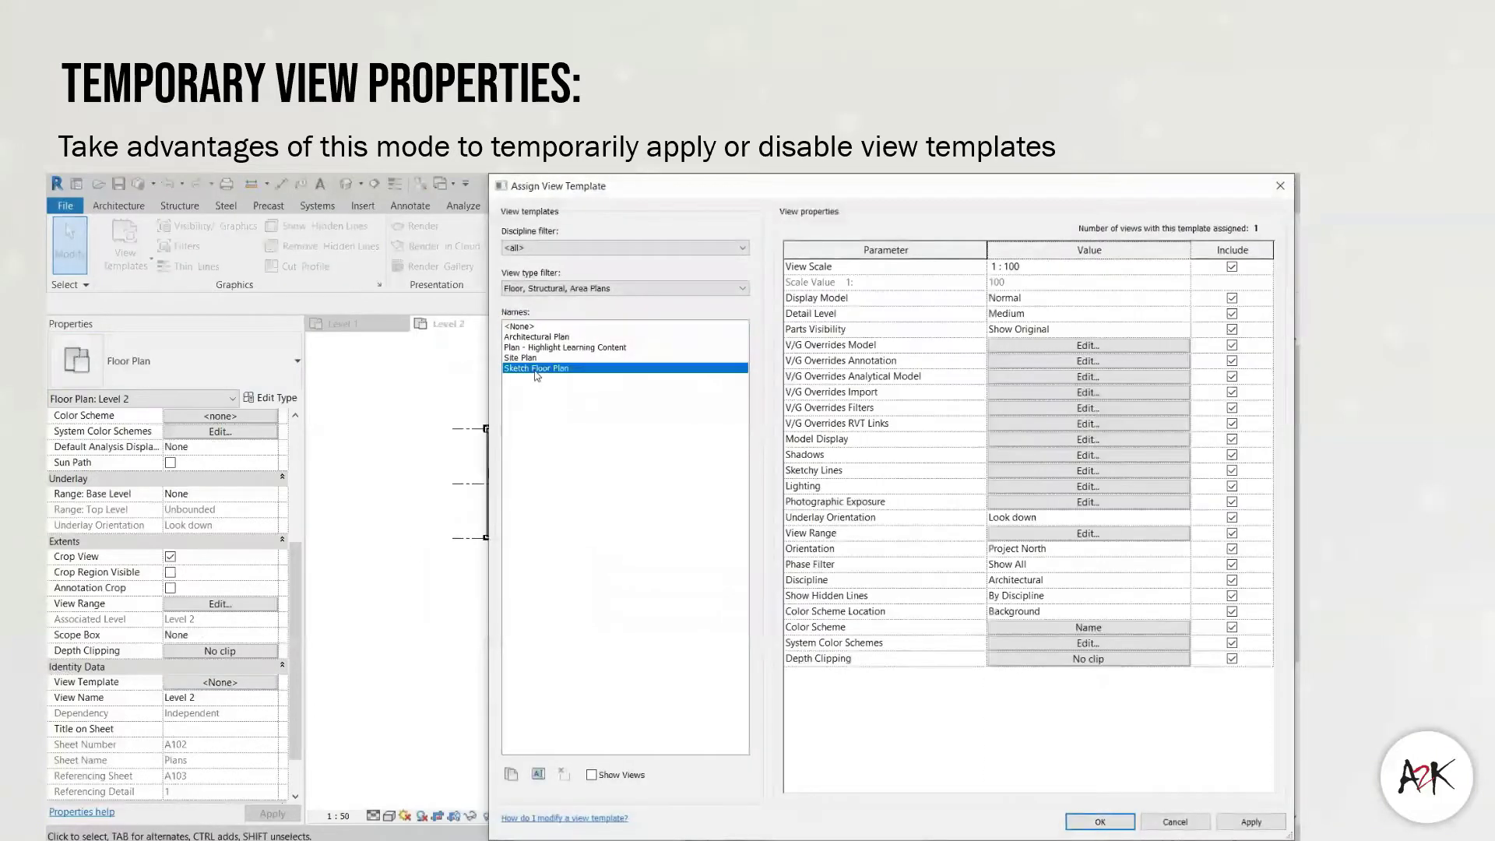
{"action": "left_click", "coordinate": [1110, 823]}
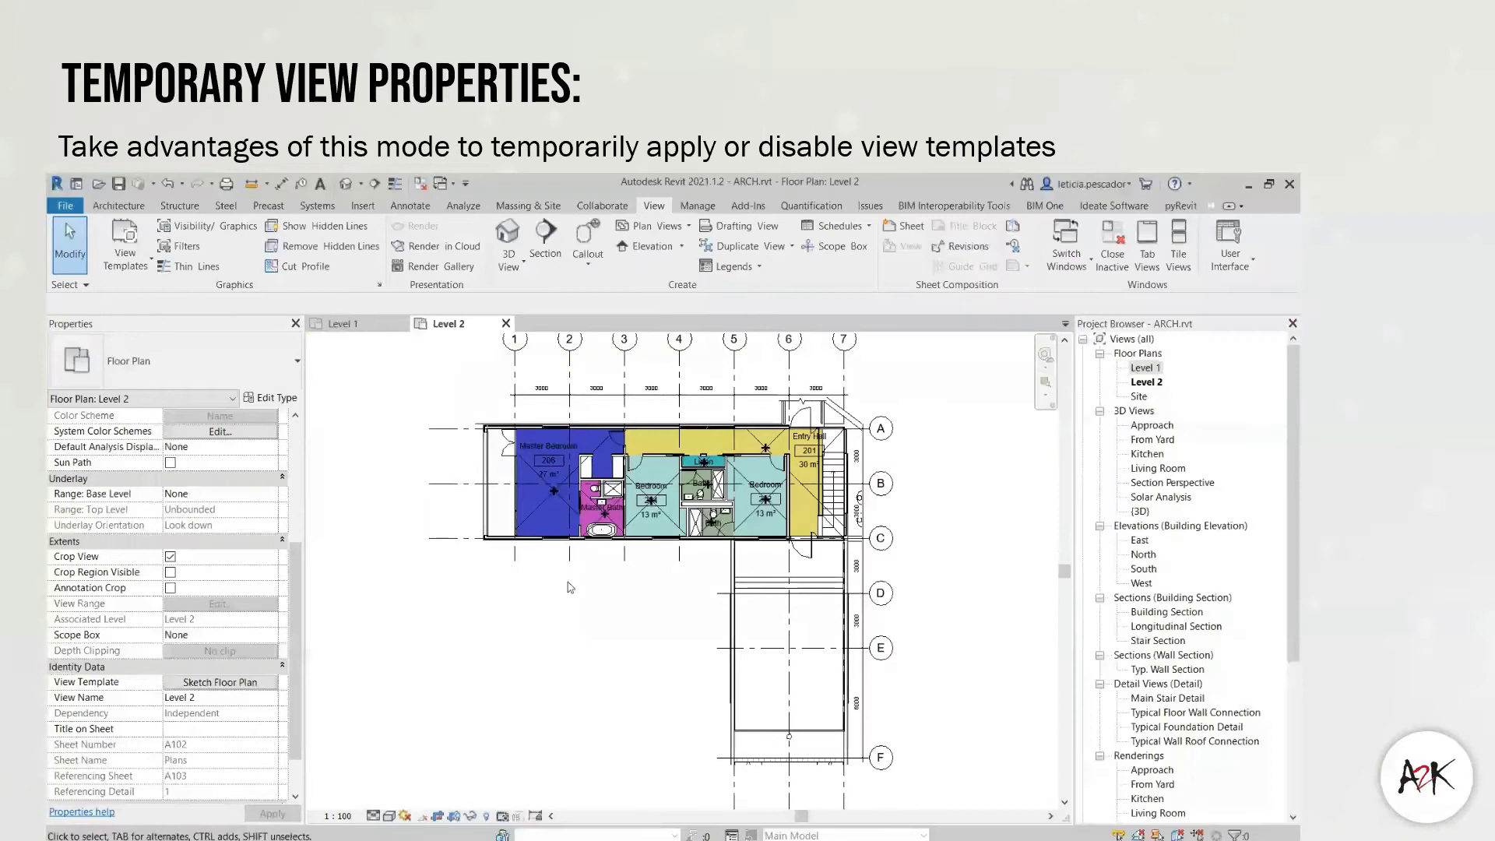
- Remove the assigned view template from the Level 2 view by setting it to <None>
{"action": "left_click", "coordinate": [254, 688]}
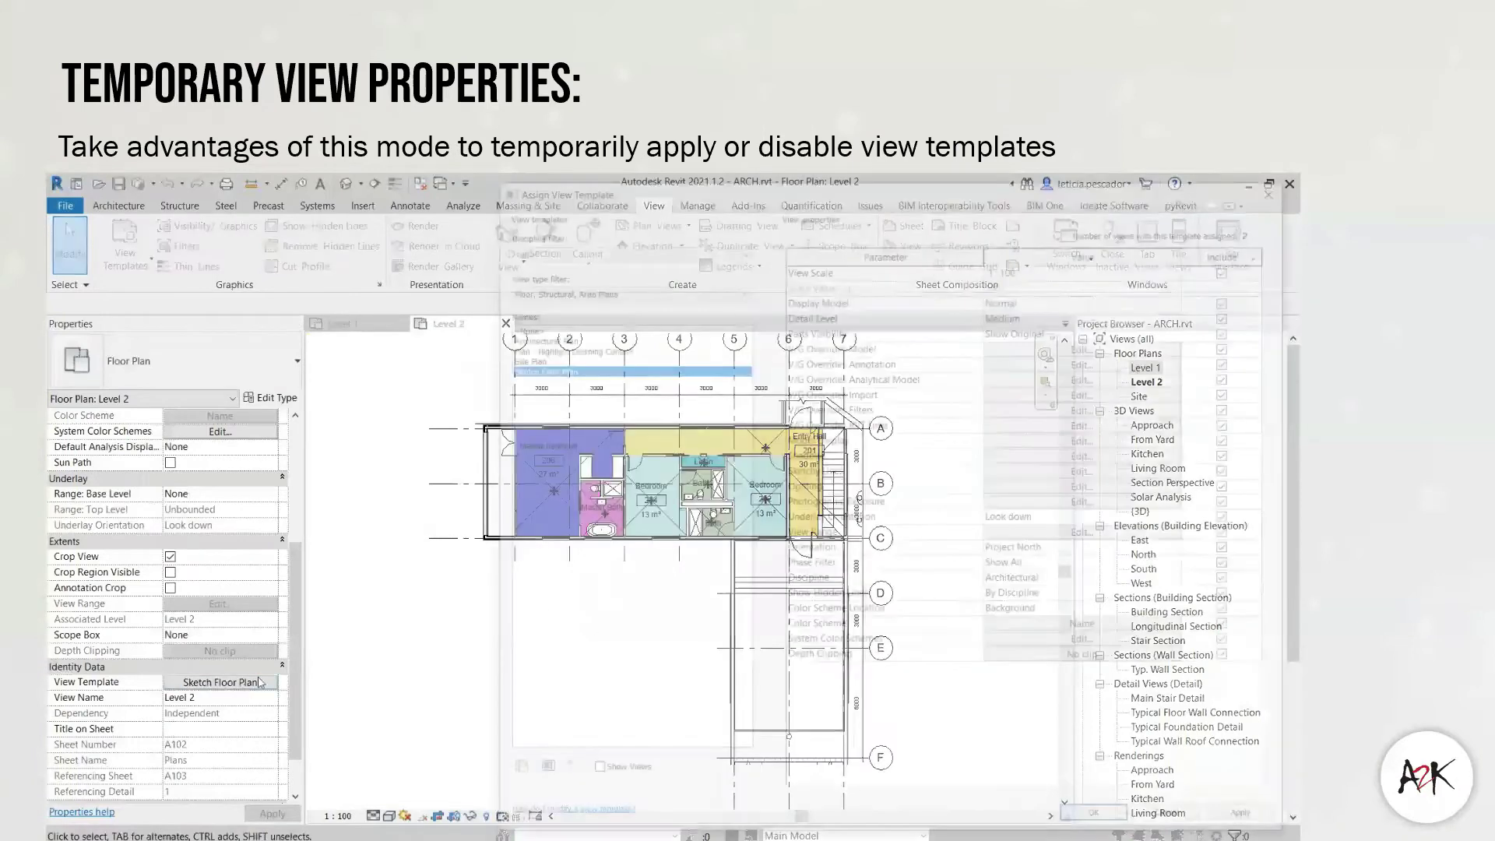
{"action": "left_click", "coordinate": [534, 327]}
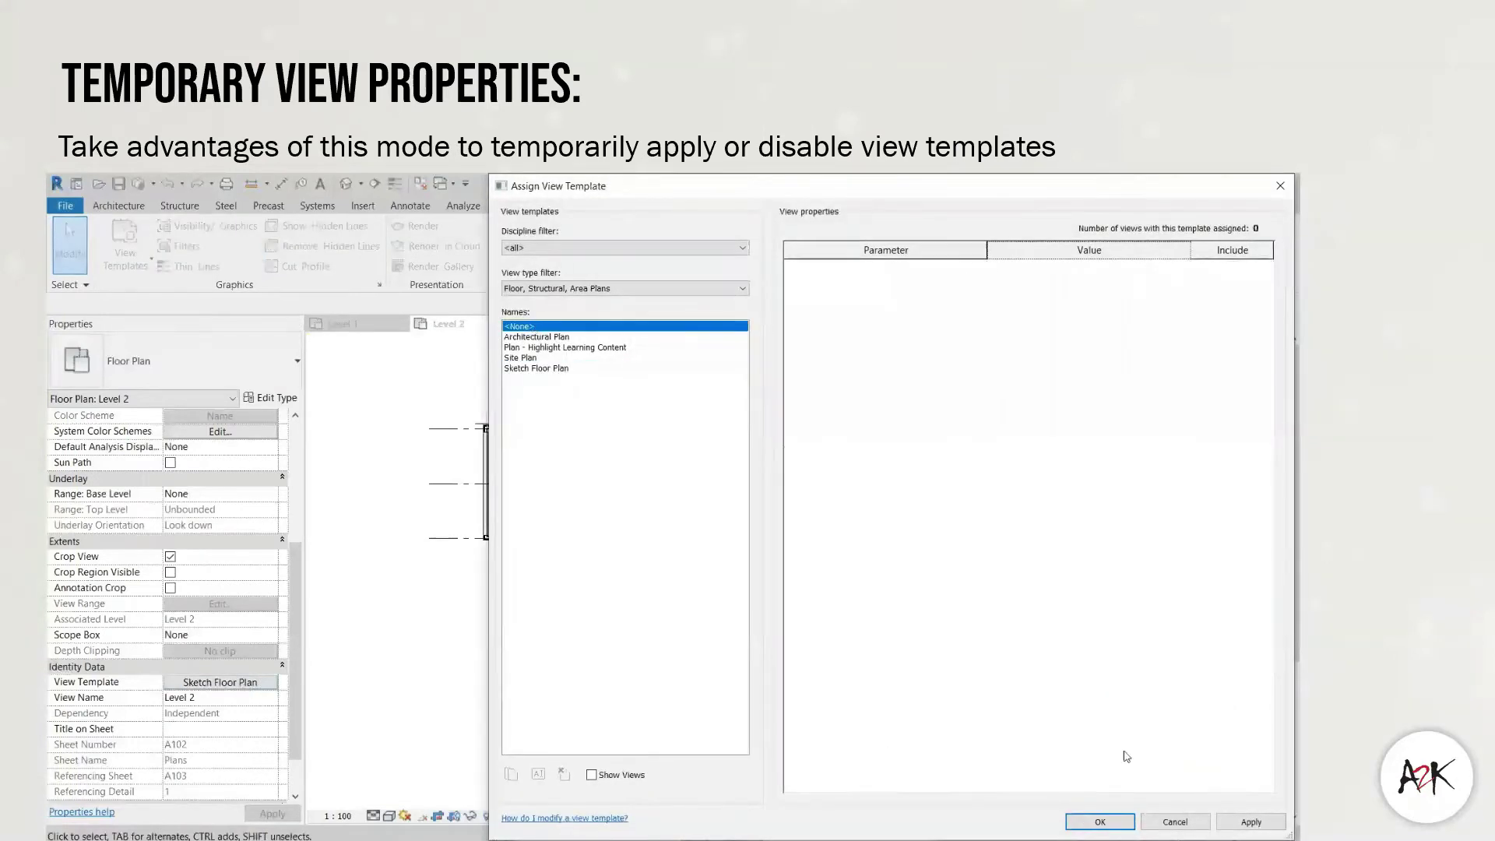
{"action": "left_click", "coordinate": [1100, 822]}
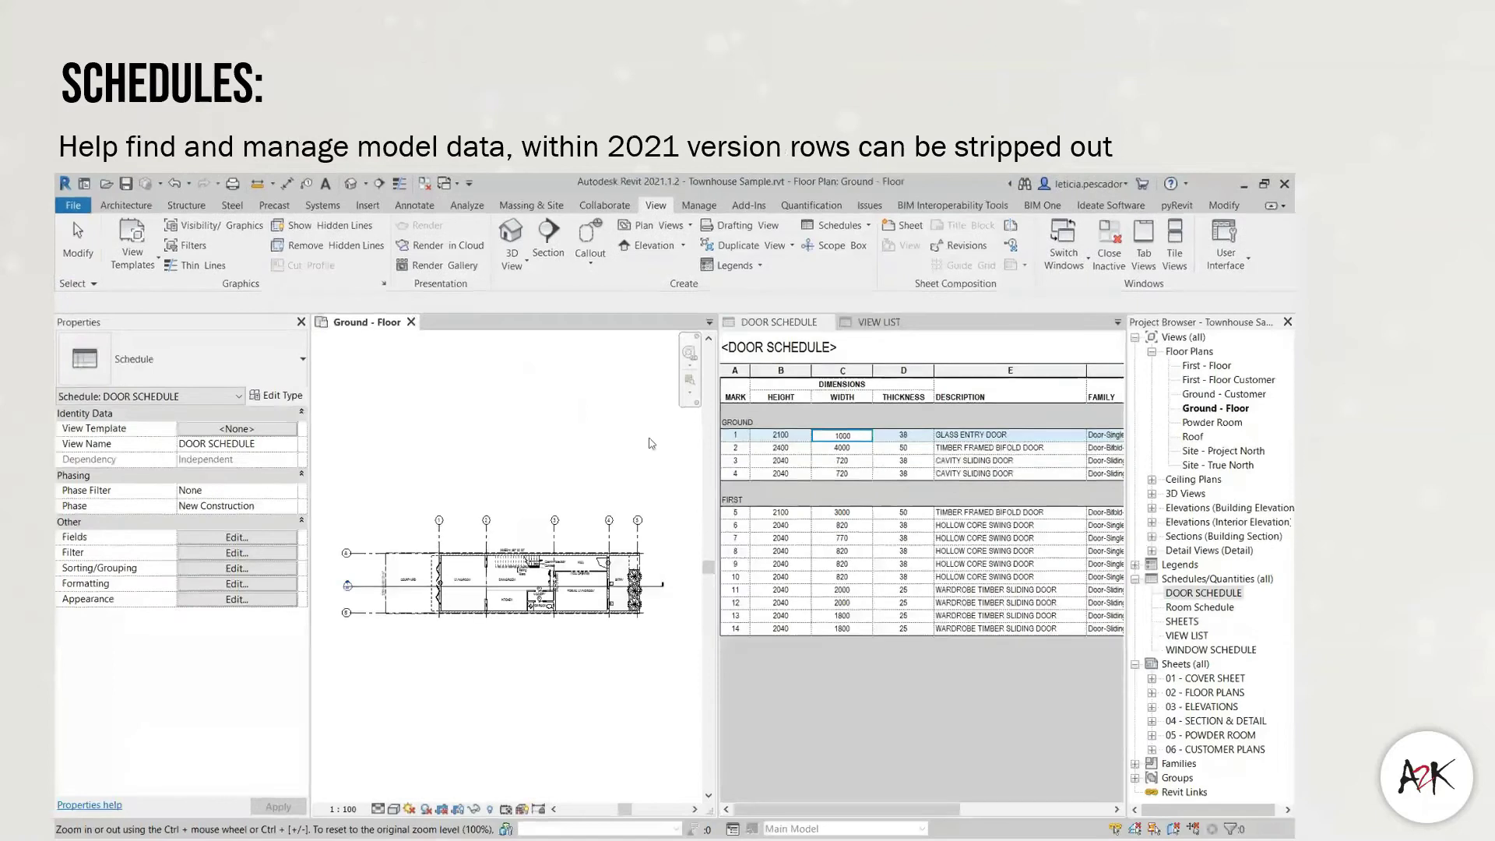
- Open the DOOR SCHEDULE and highlight the glass entry door, mark 1, in the Ground - Floor plan
{"action": "left_click", "coordinate": [1190, 595]}
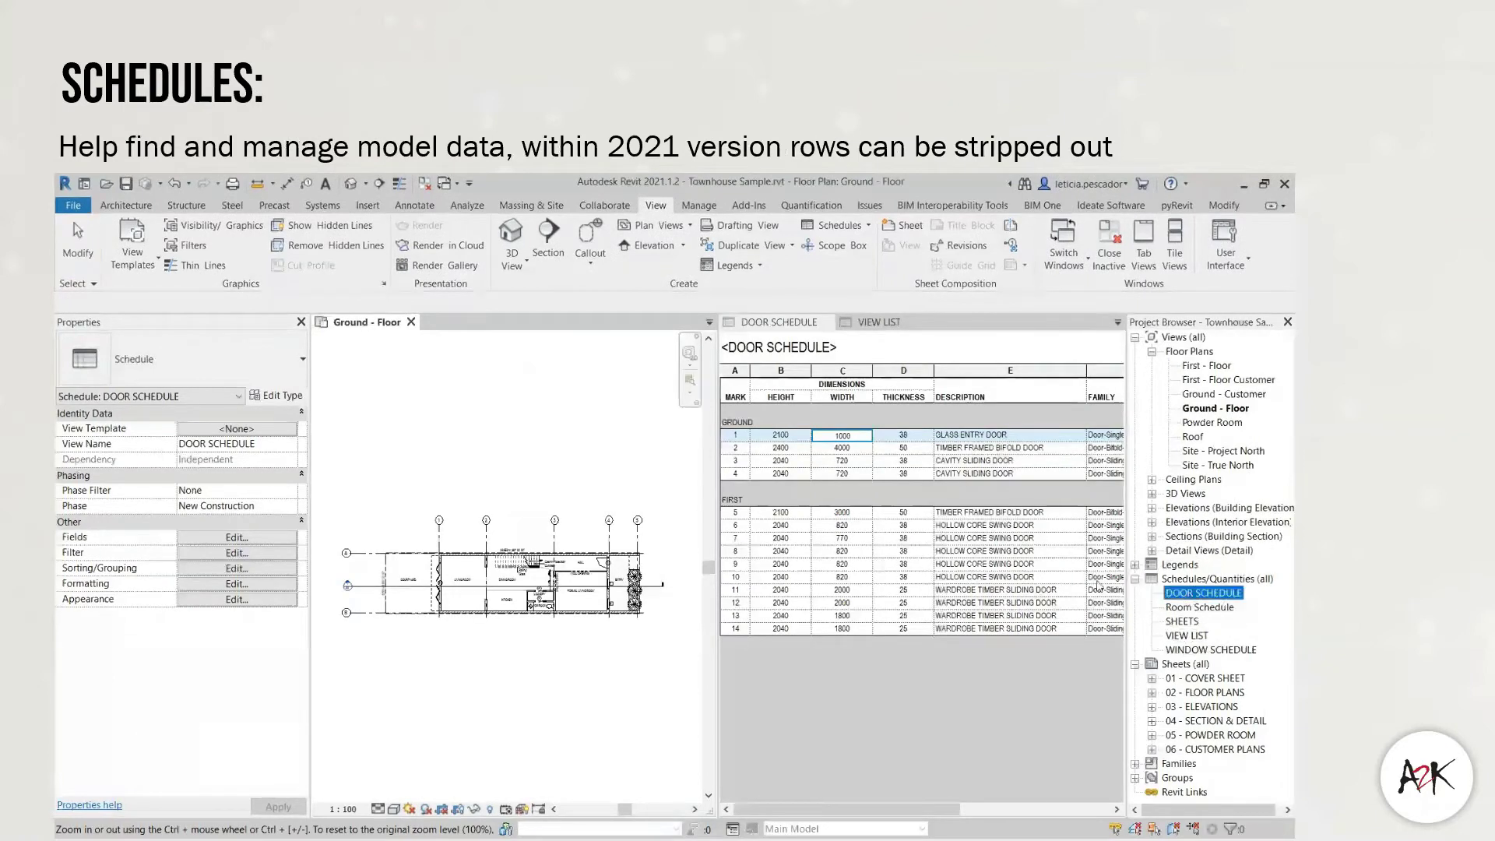
{"action": "left_click", "coordinate": [739, 446]}
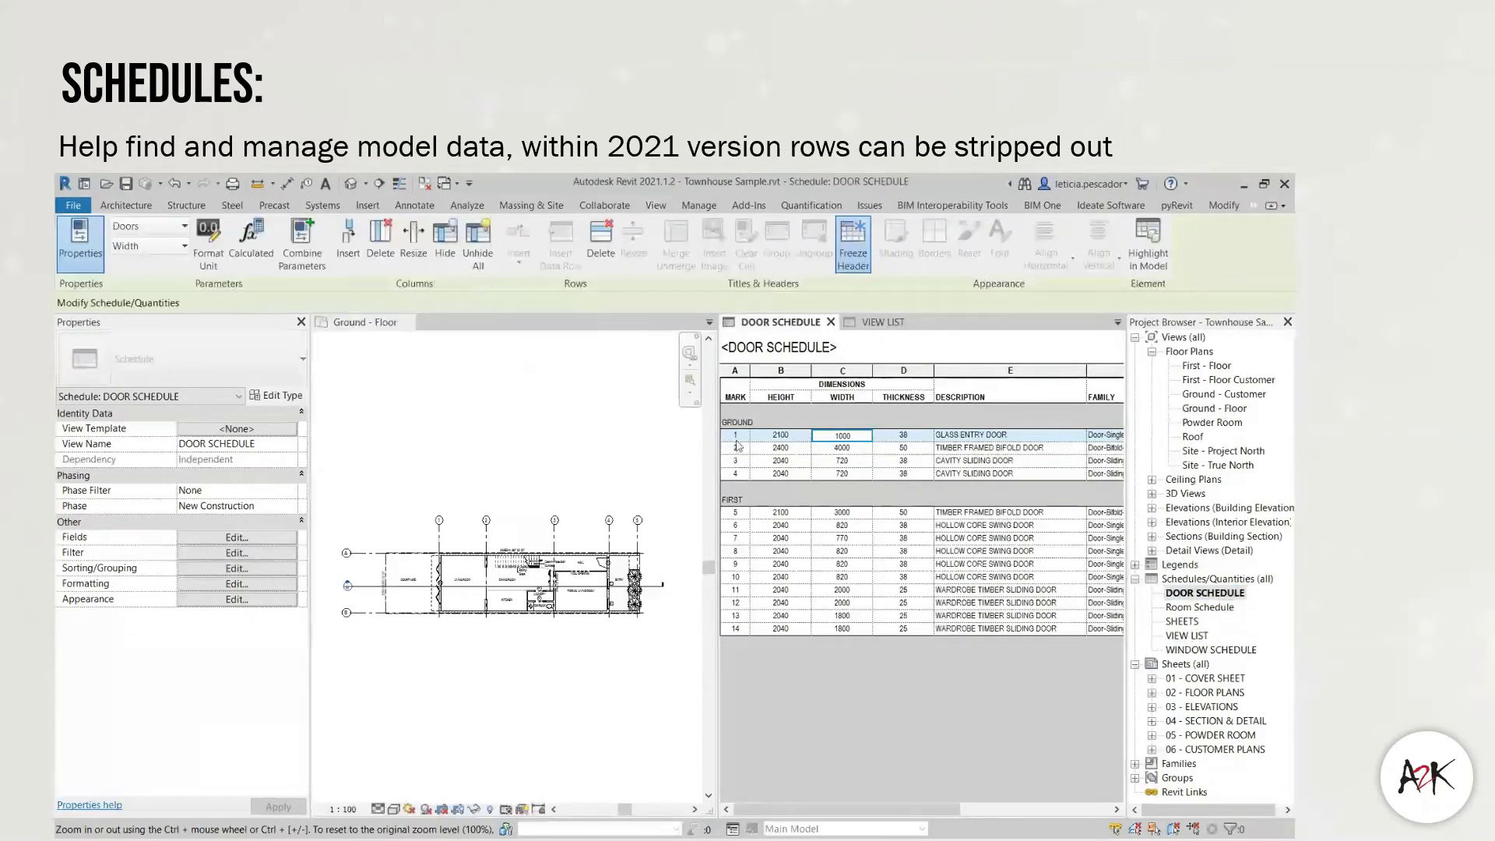
{"action": "left_click", "coordinate": [737, 440]}
{"action": "left_click", "coordinate": [1149, 249]}
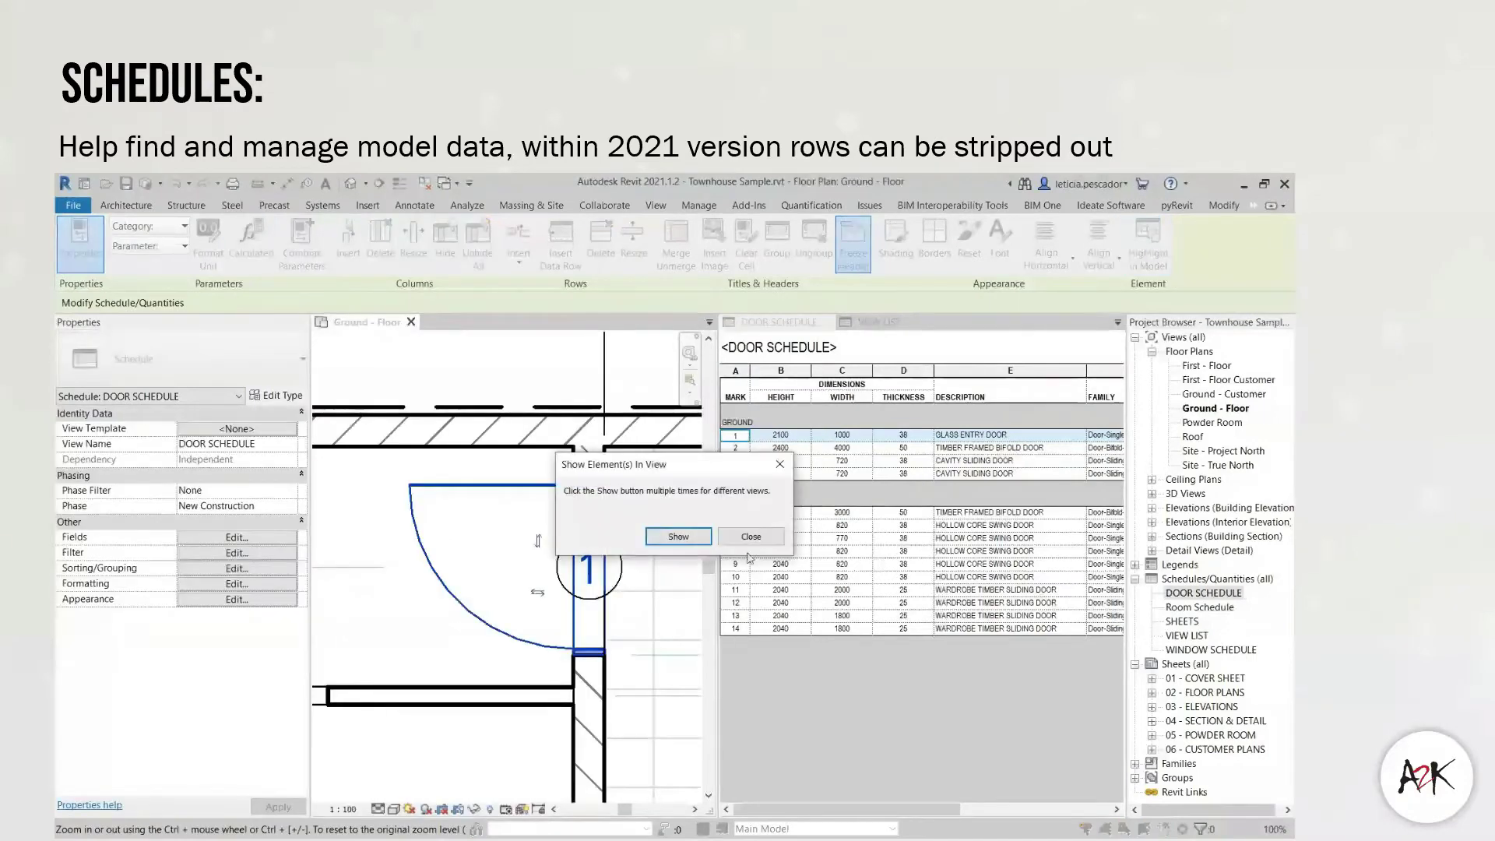
{"action": "left_click", "coordinate": [751, 536]}
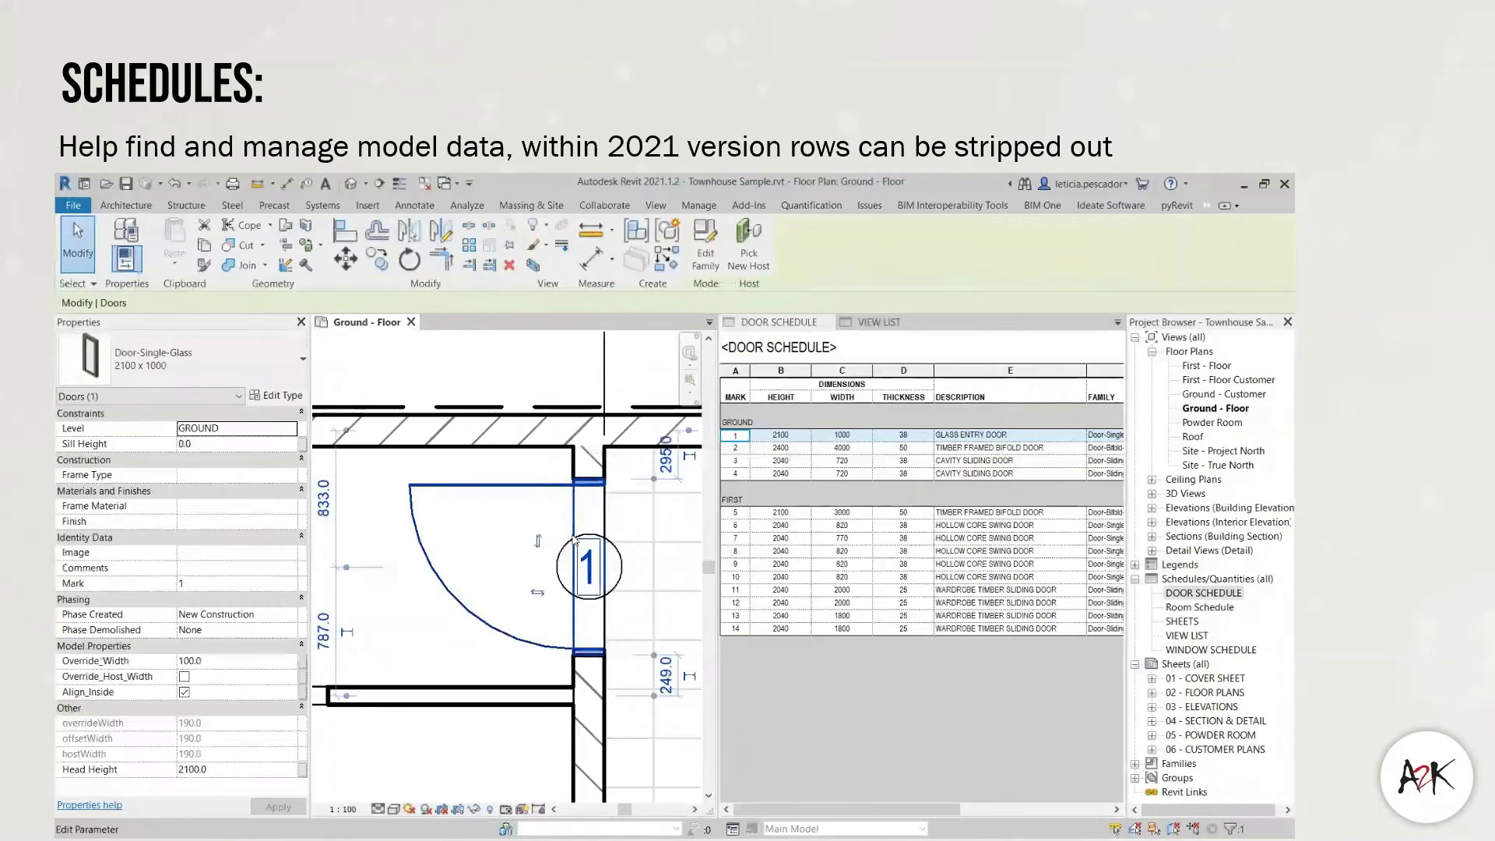
- Set the glass entry door's mark to 01 in the door schedule
{"action": "left_click", "coordinate": [580, 549]}
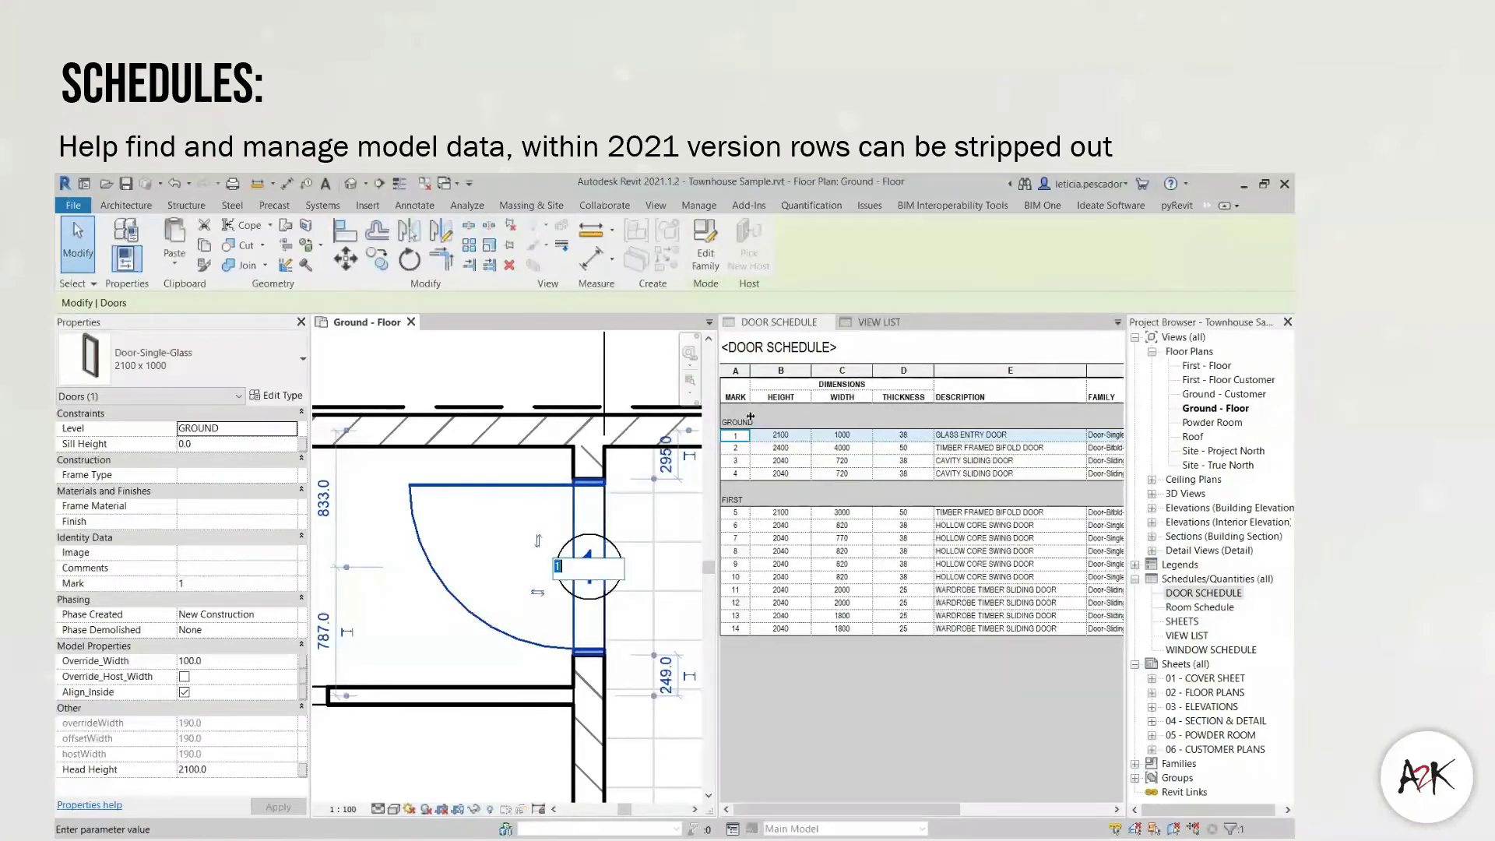
{"action": "left_click", "coordinate": [739, 437]}
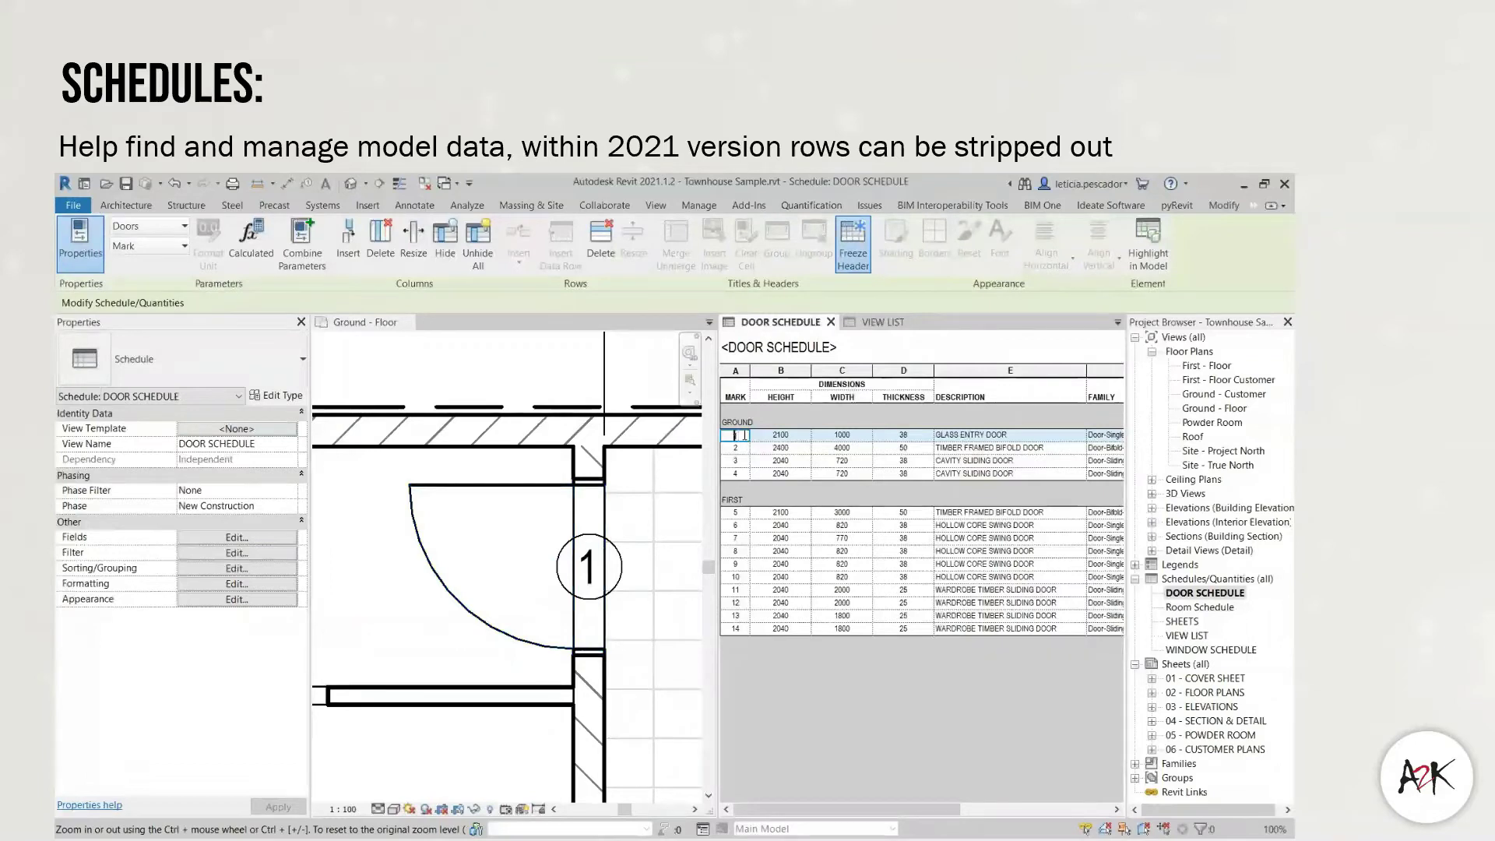
{"action": "type", "text": "01"}
{"action": "left_click", "coordinate": [841, 474]}
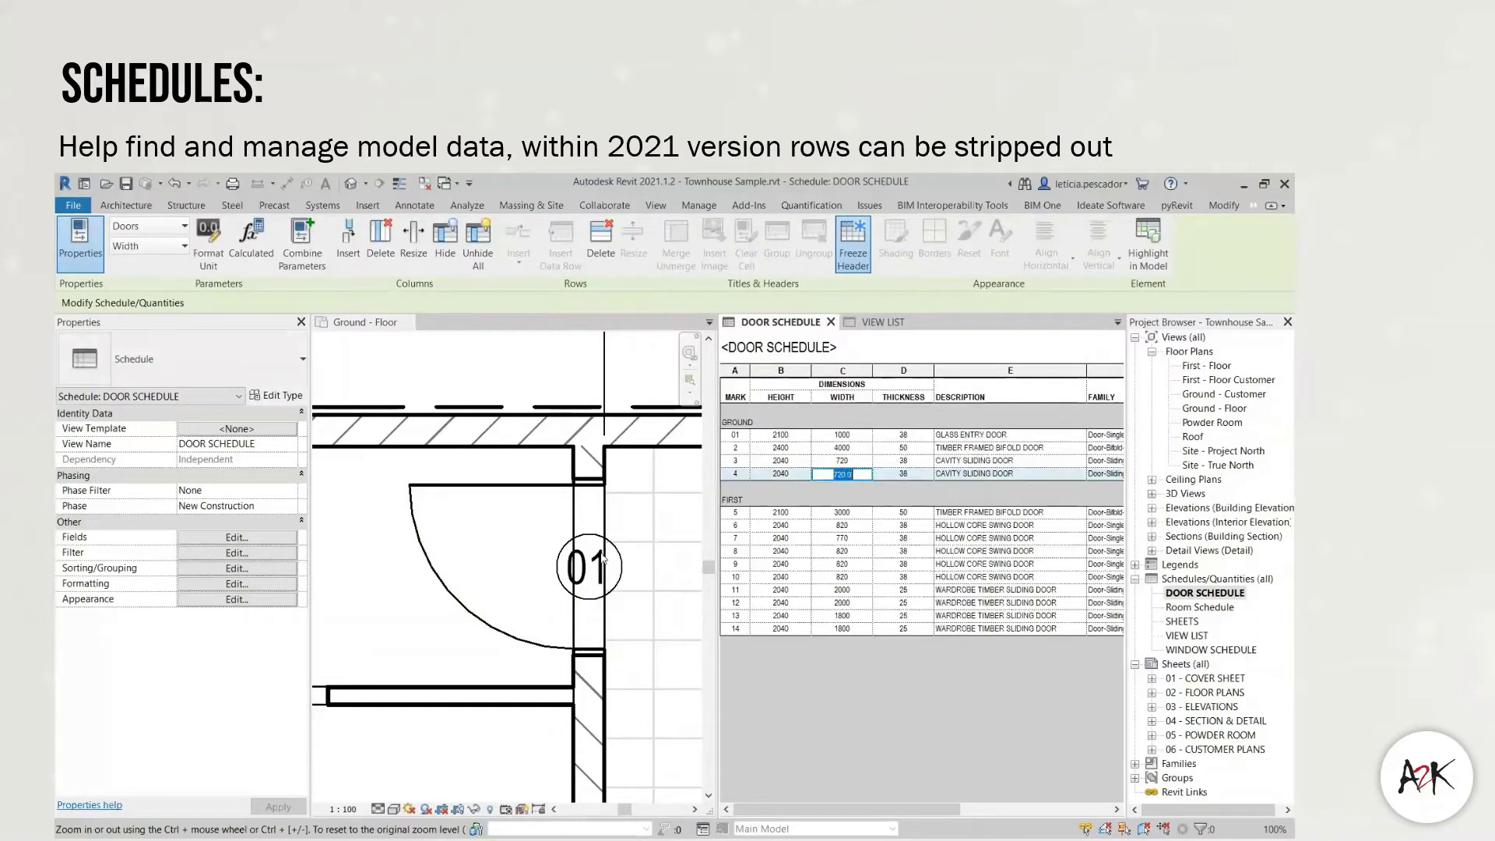
- Change the family of door 01 to Door-Sliding-Cavity in the door schedule
{"action": "left_click_drag", "start_coordinate": [888, 820], "coordinate": [1040, 820]}
{"action": "left_click", "coordinate": [876, 394]}
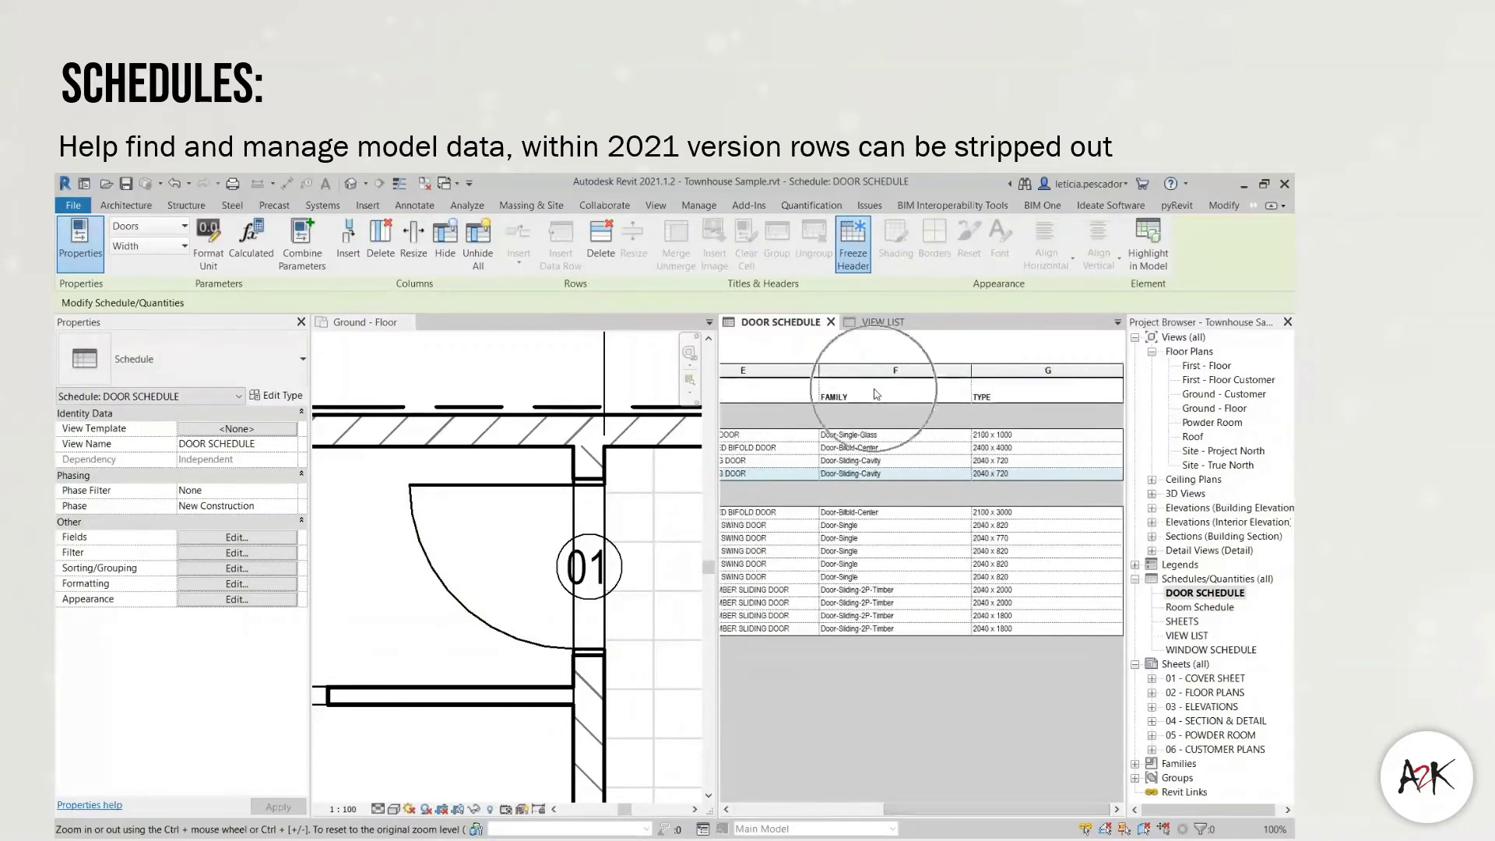
{"action": "left_click", "coordinate": [963, 436]}
{"action": "left_click", "coordinate": [964, 437]}
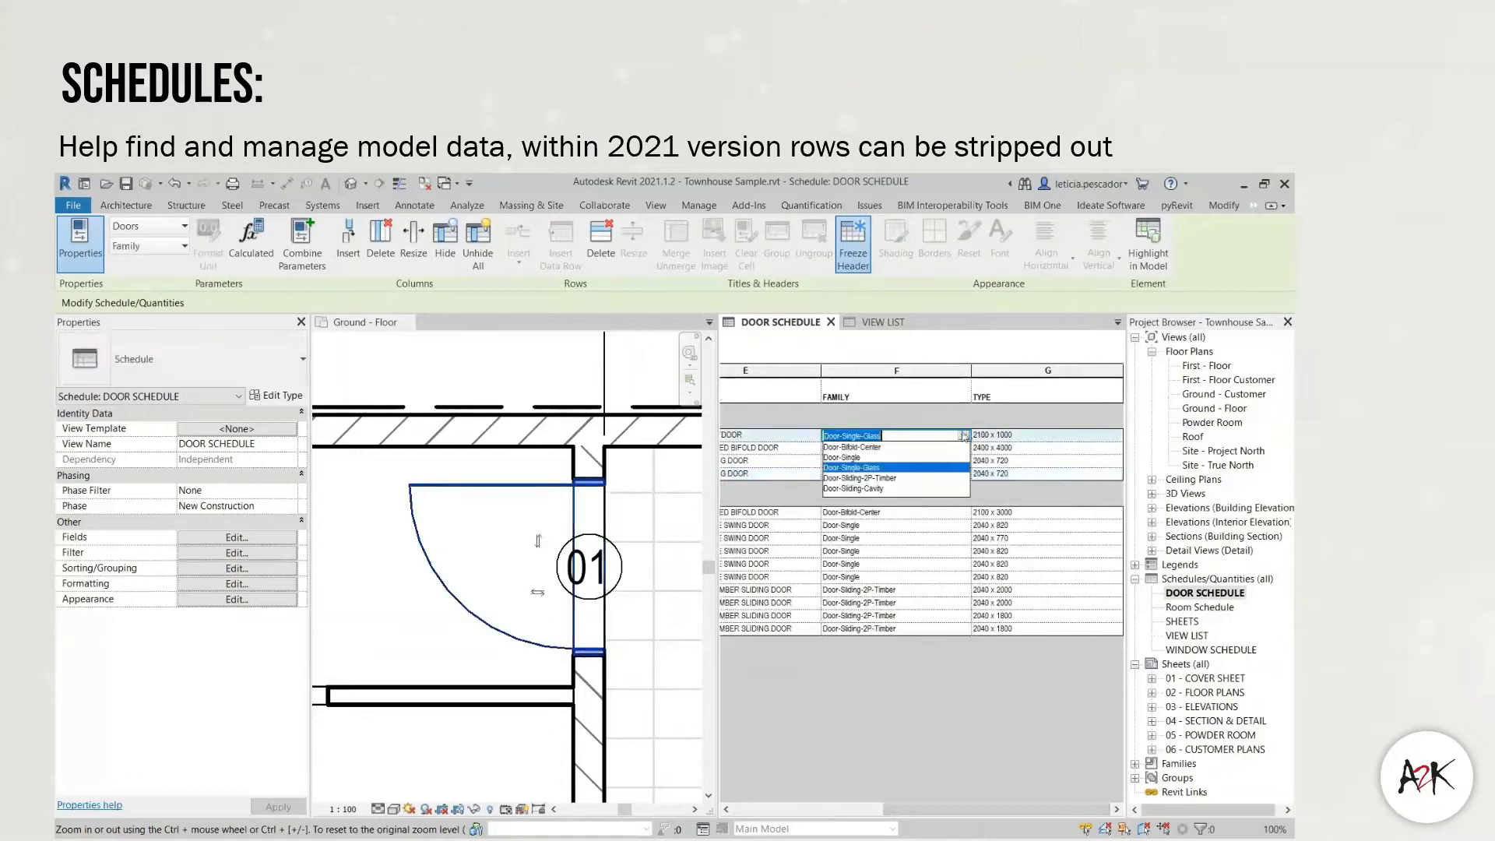
{"action": "left_click", "coordinate": [866, 489]}
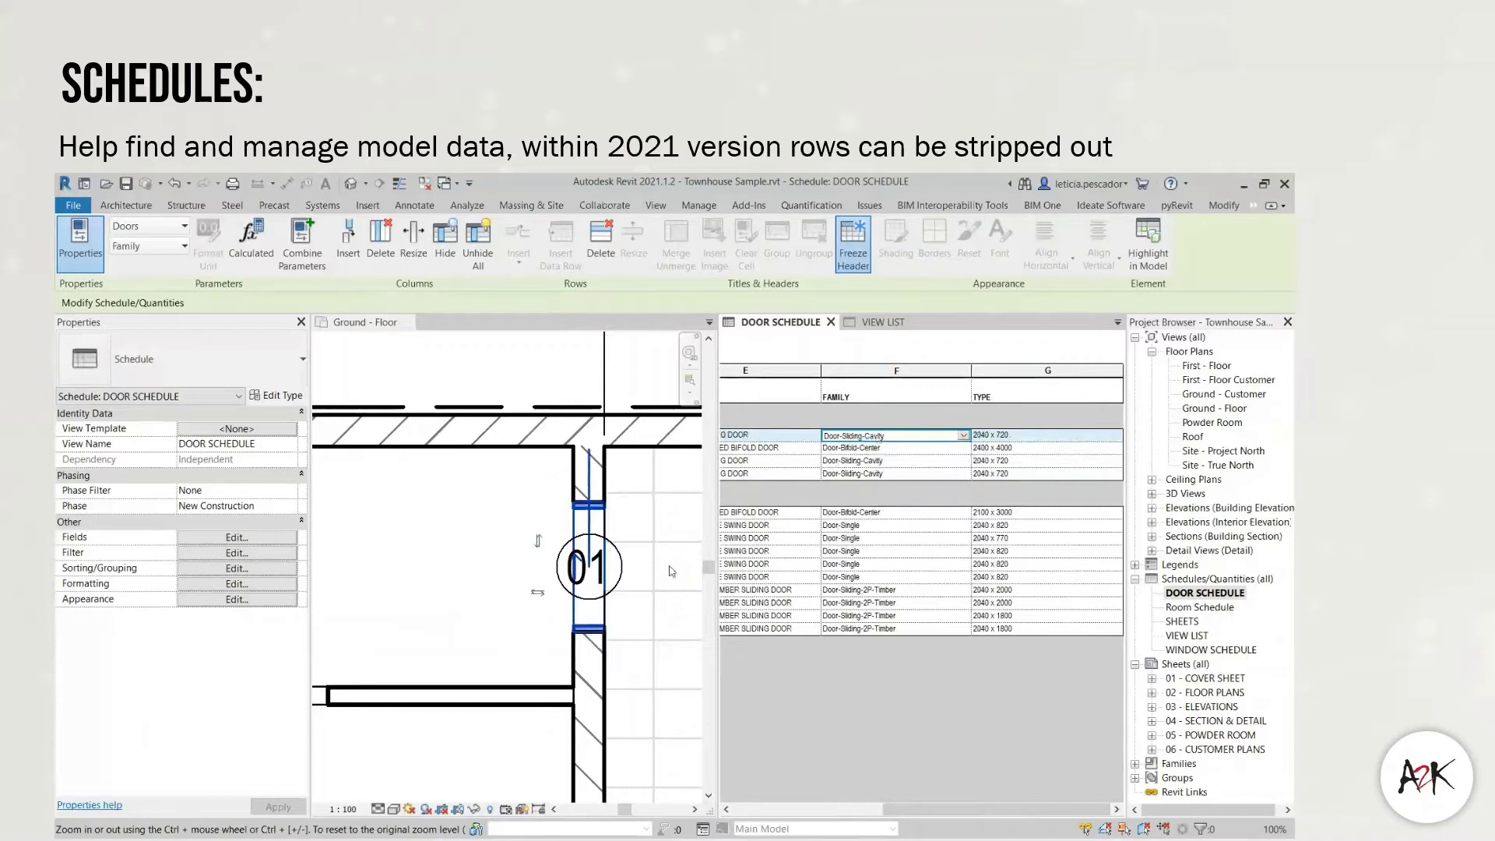
- Set the type of door 01 to 2340 x 820 in the schedule and check the door in the plan
{"action": "left_click", "coordinate": [1086, 436]}
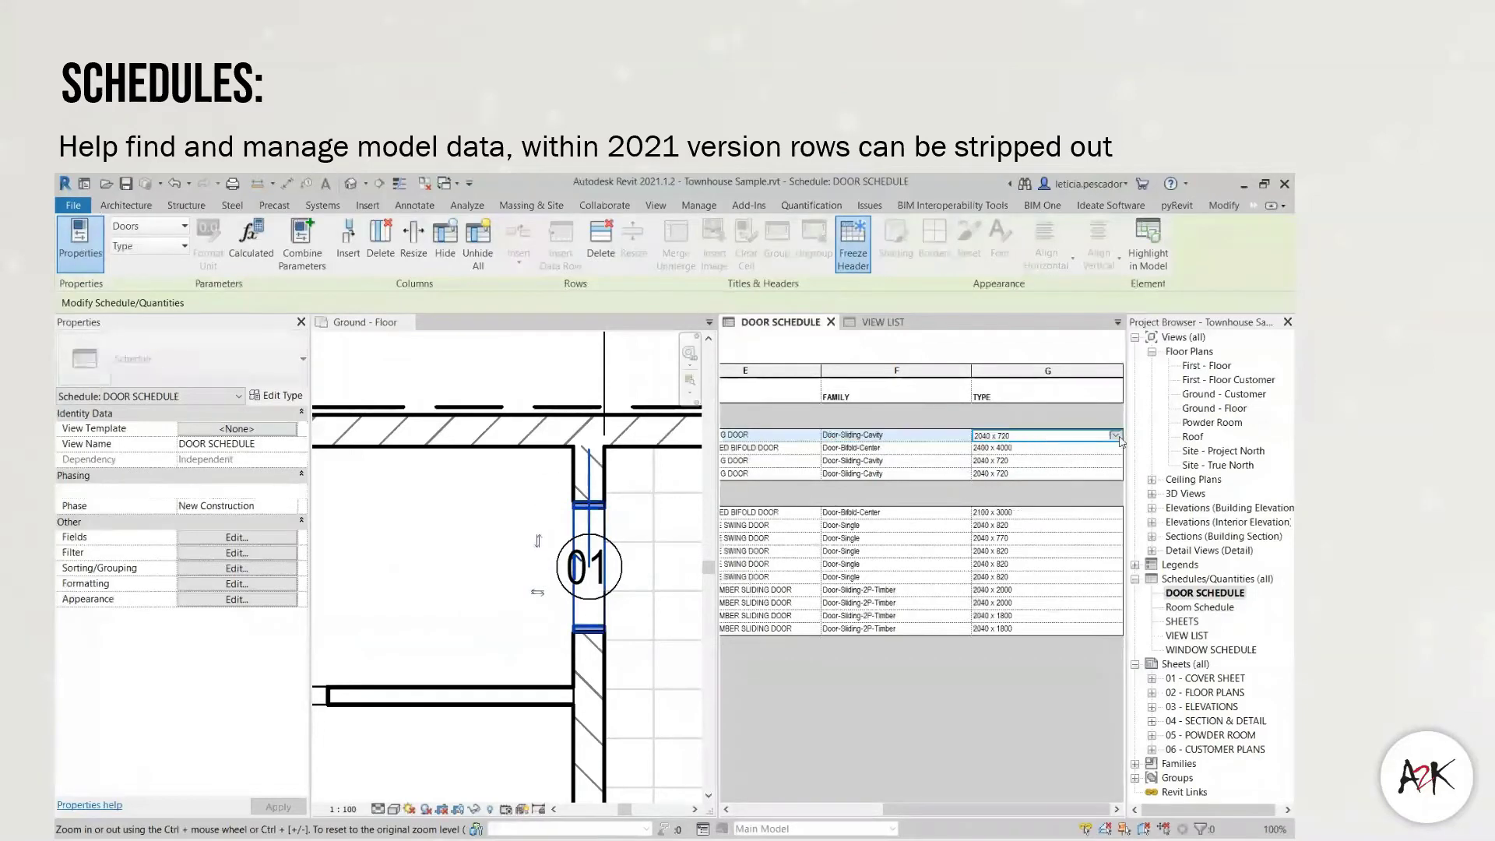
{"action": "left_click", "coordinate": [1116, 436]}
{"action": "left_click", "coordinate": [1006, 509]}
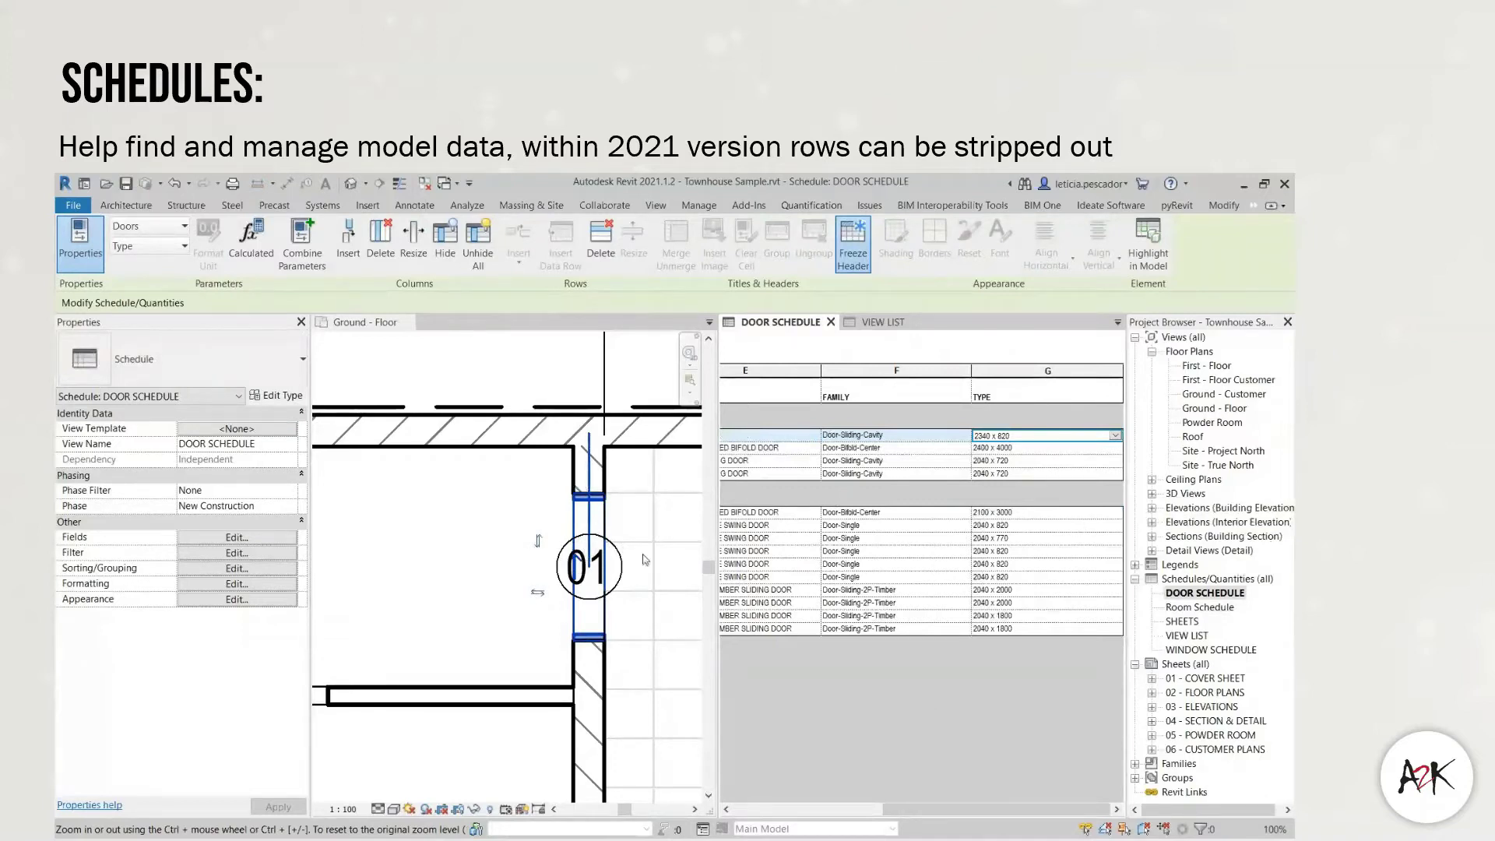
{"action": "scroll", "coordinate": [644, 556], "scroll_direction": "down", "scroll_amount": 3}
{"action": "scroll", "coordinate": [615, 563], "scroll_direction": "up", "scroll_amount": 2}
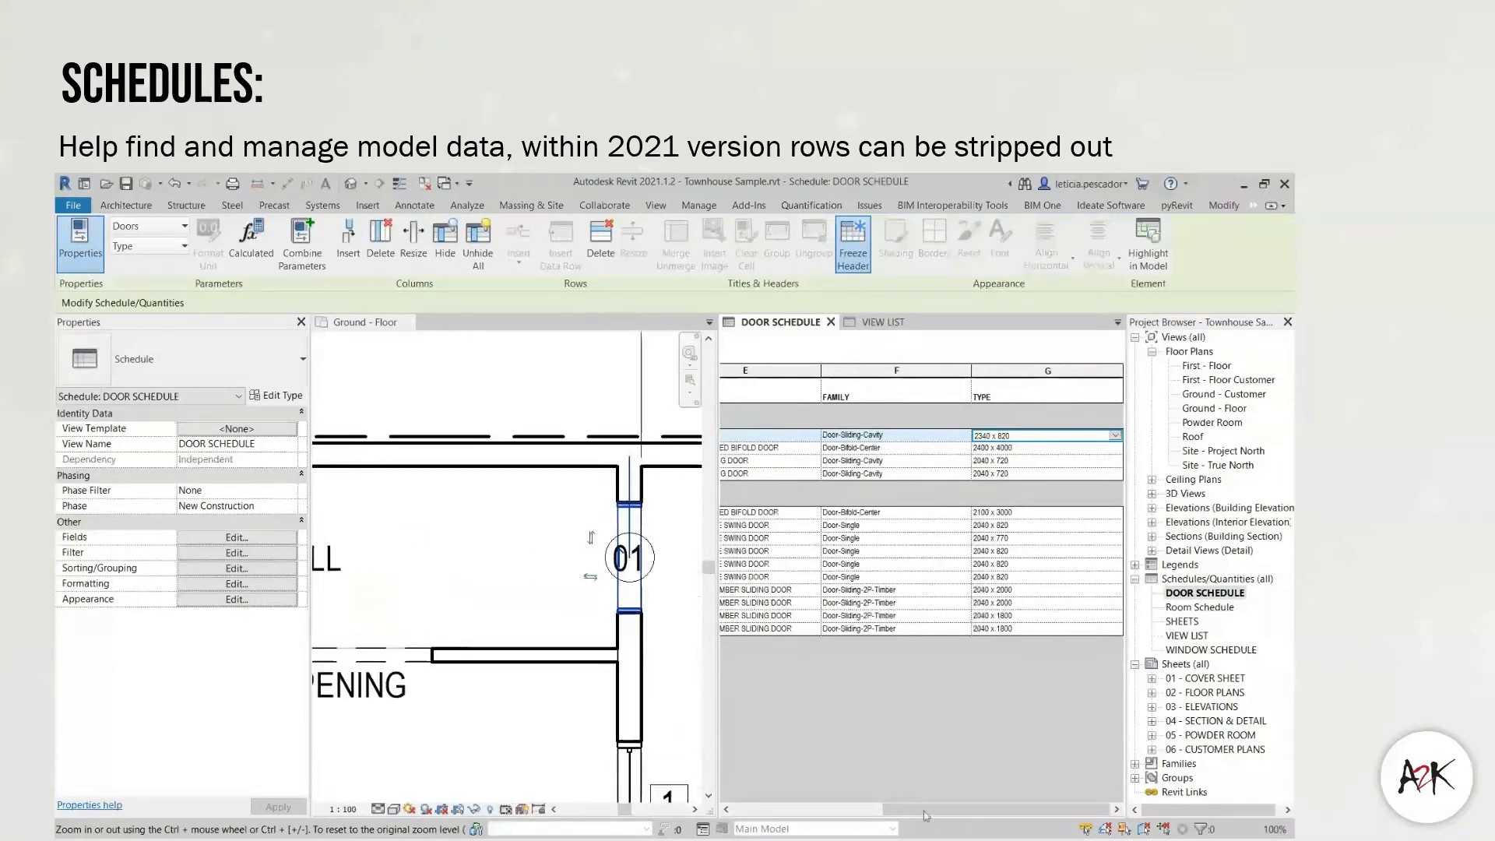
- Change the mark of door 01 to 1 using its tag in the Ground - Floor plan
{"action": "left_click_drag", "start_coordinate": [926, 816], "coordinate": [775, 813]}
{"action": "left_click", "coordinate": [637, 556]}
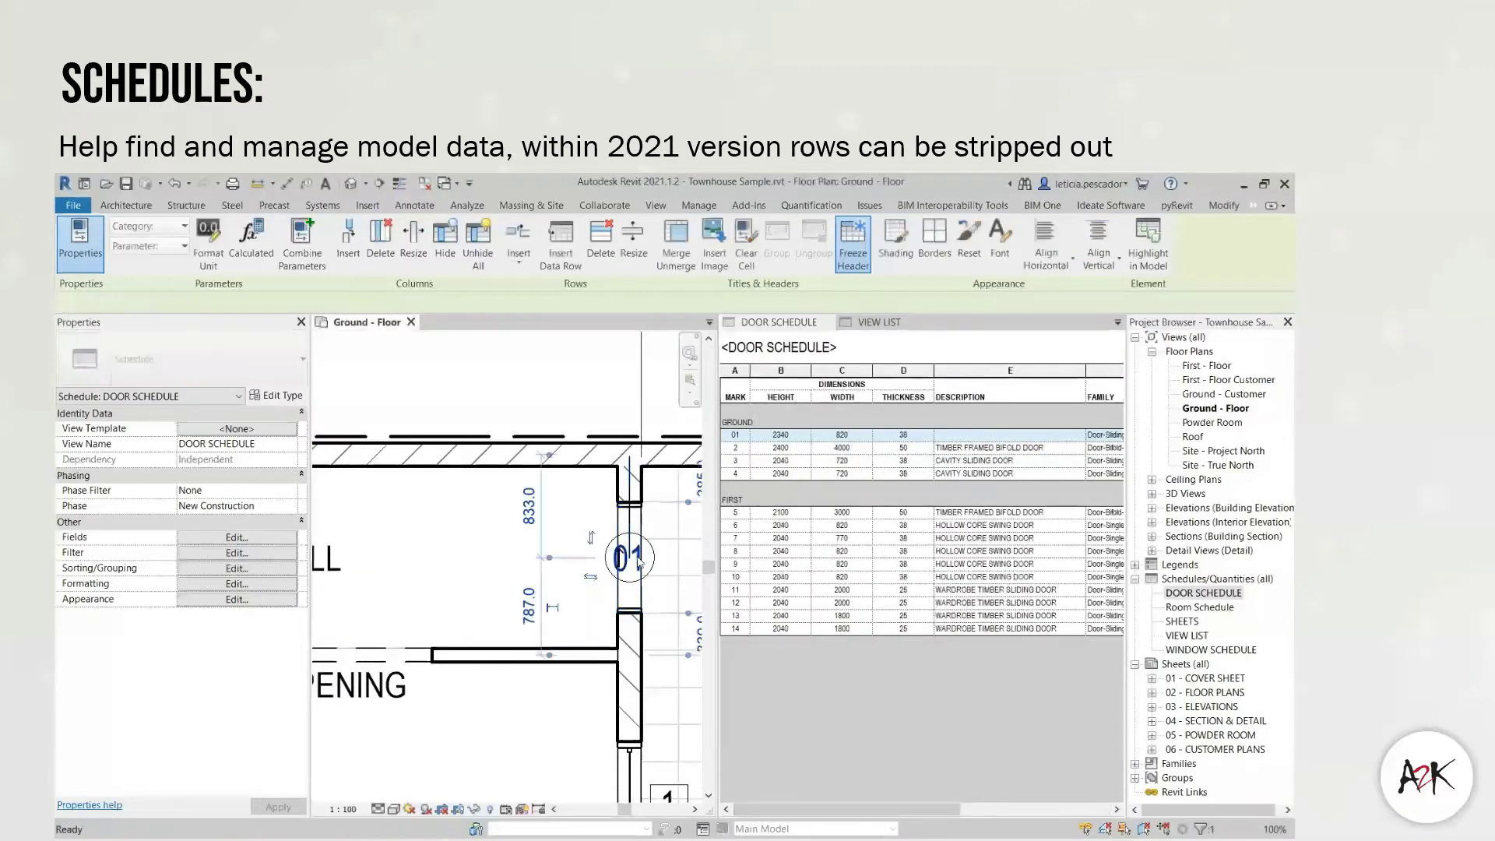
{"action": "left_click", "coordinate": [630, 558]}
{"action": "type", "text": "1"}
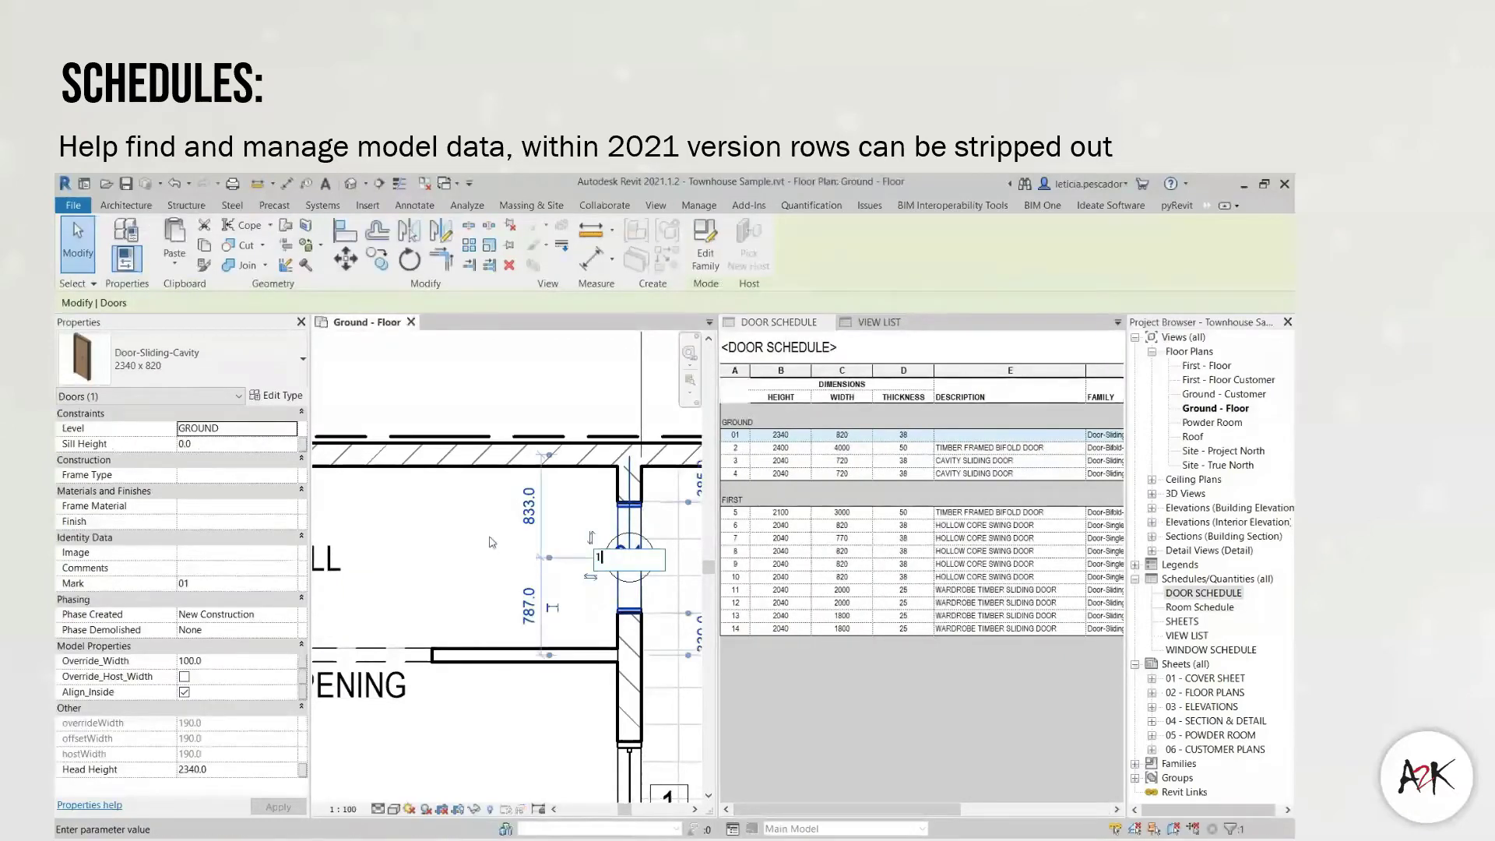
{"action": "key", "text": "Return"}
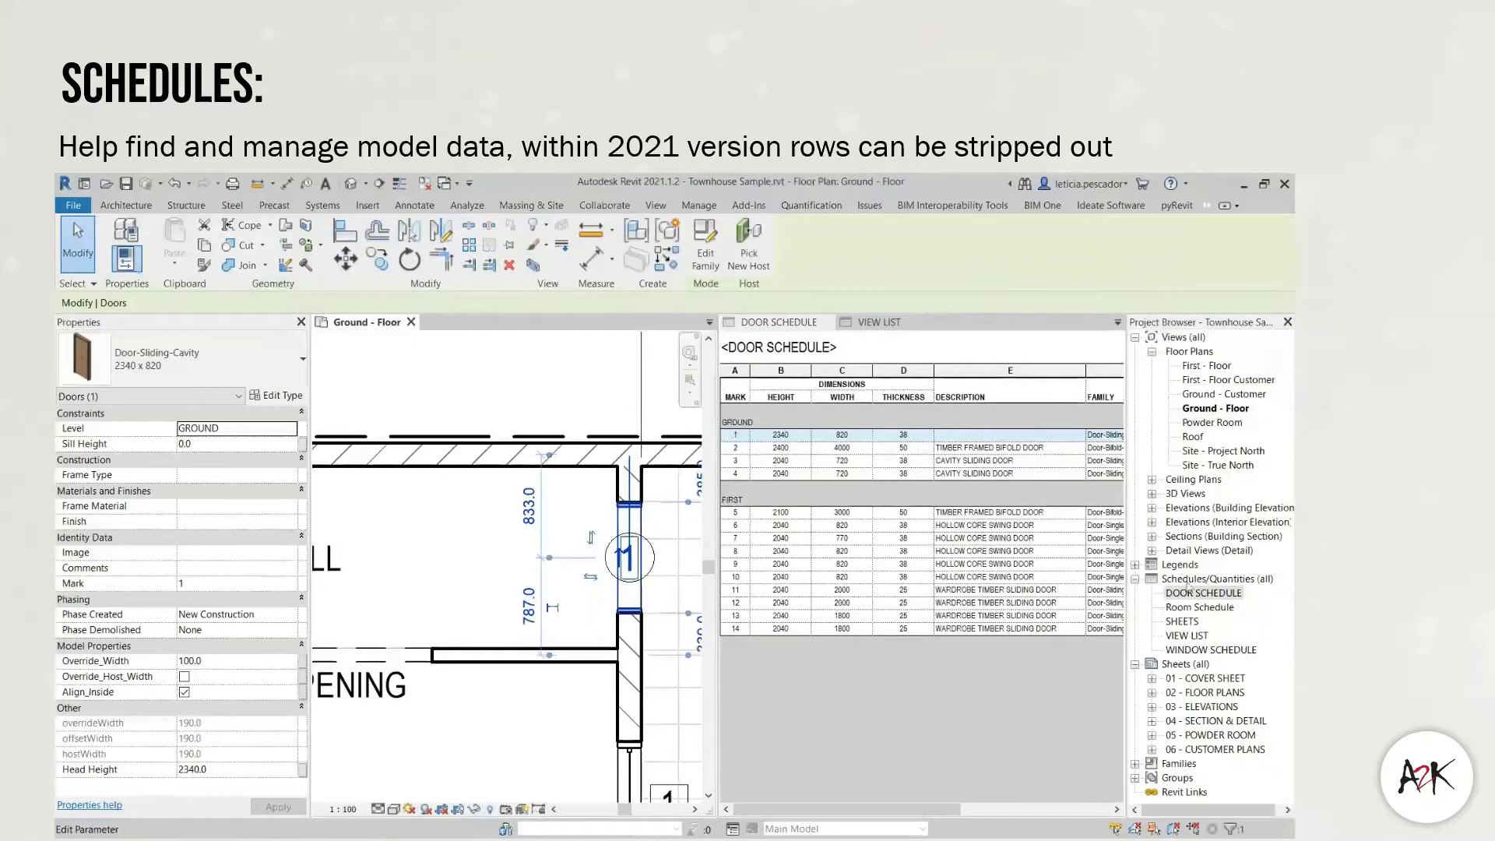
- Open the VIEW LIST schedule, close the Ground - Floor plan, and rename the Ground Floor view to GROUND FLOOR
{"action": "double_click", "coordinate": [1187, 635]}
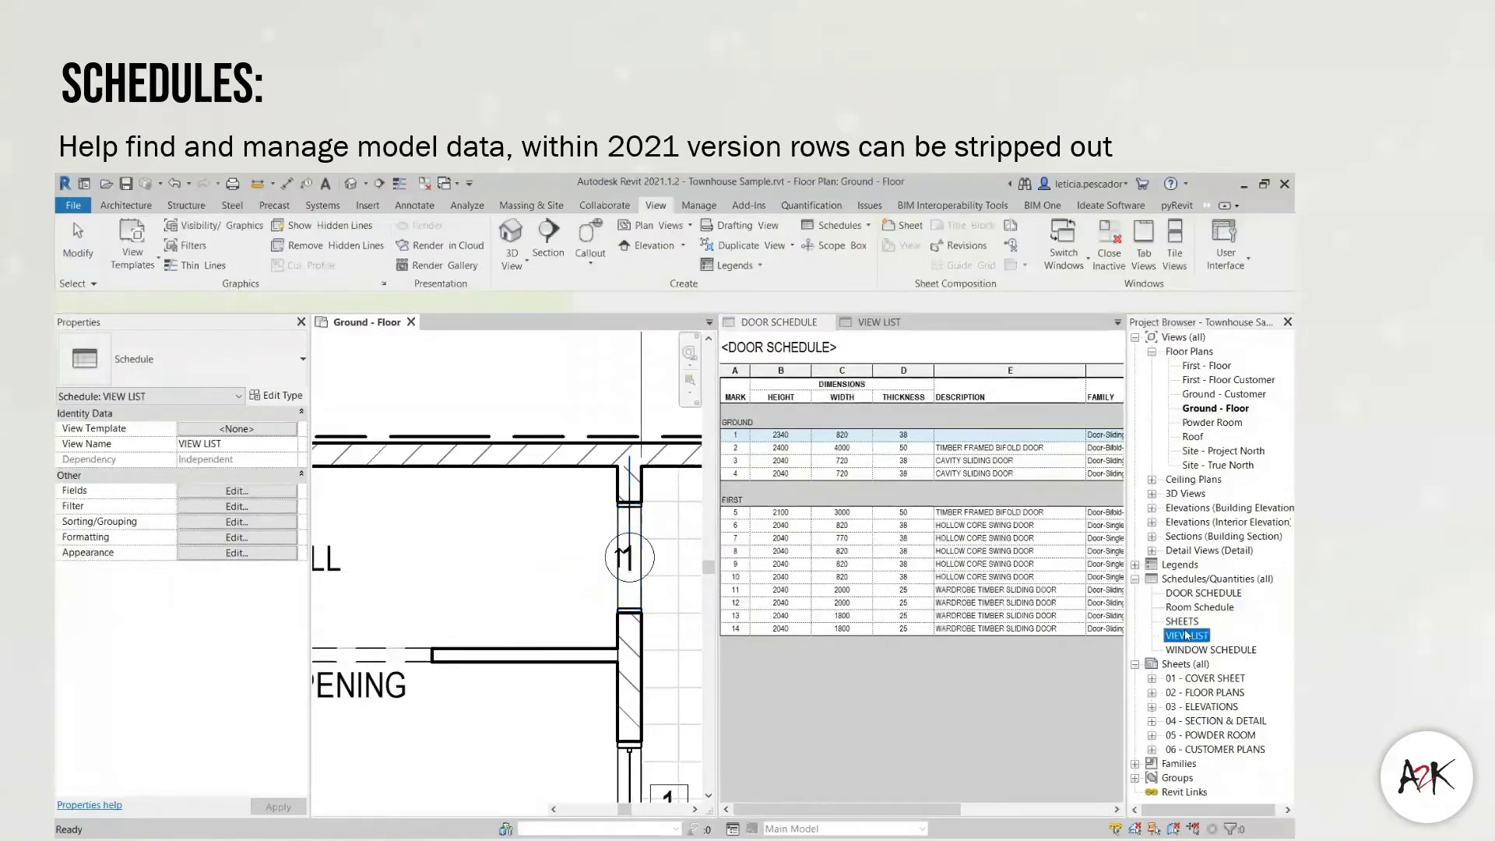
{"action": "left_click", "coordinate": [405, 322]}
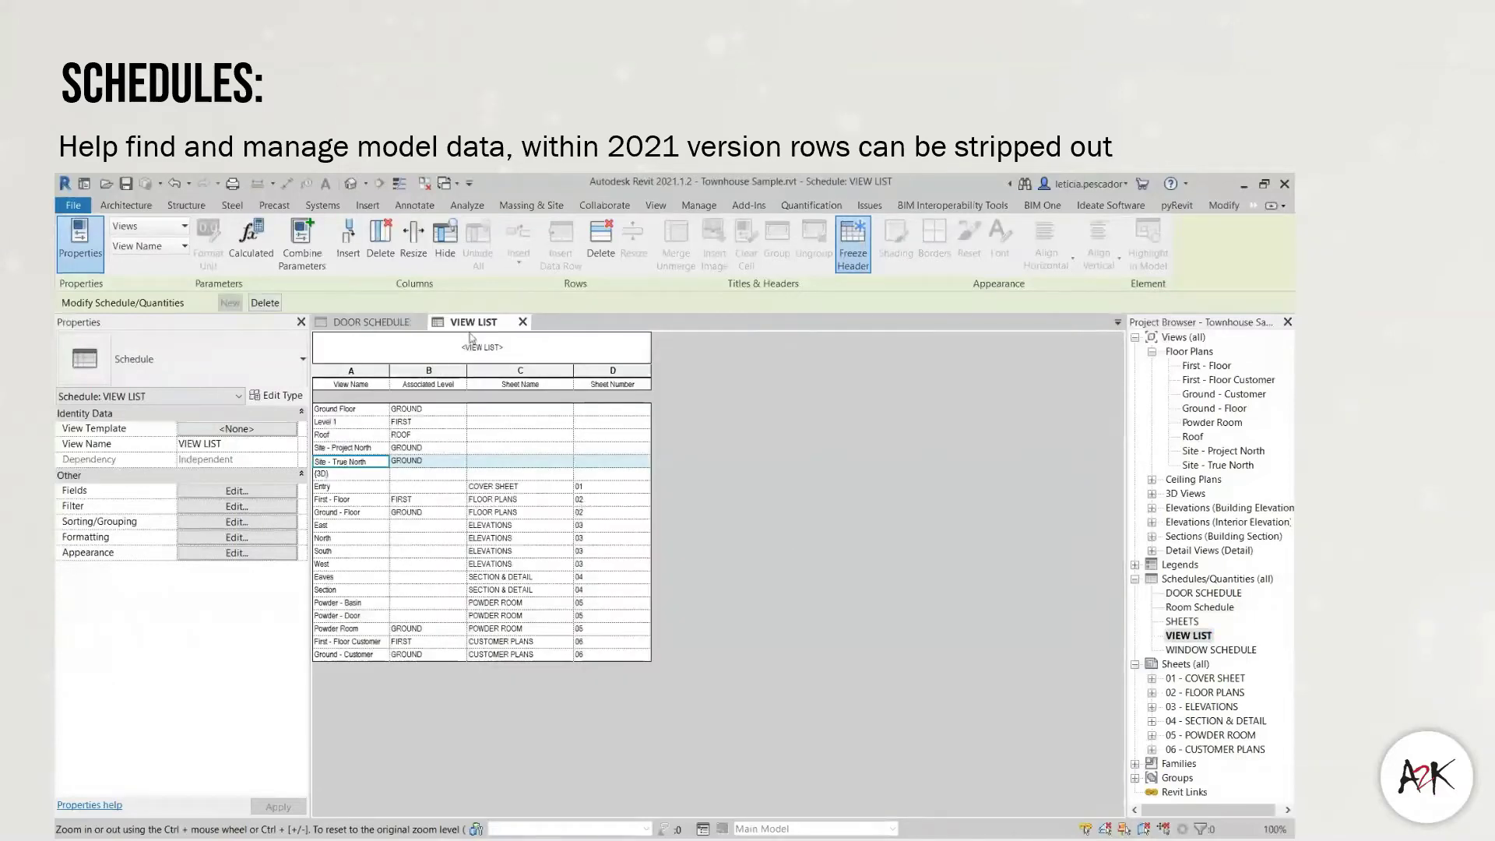
{"action": "double_click", "coordinate": [368, 410]}
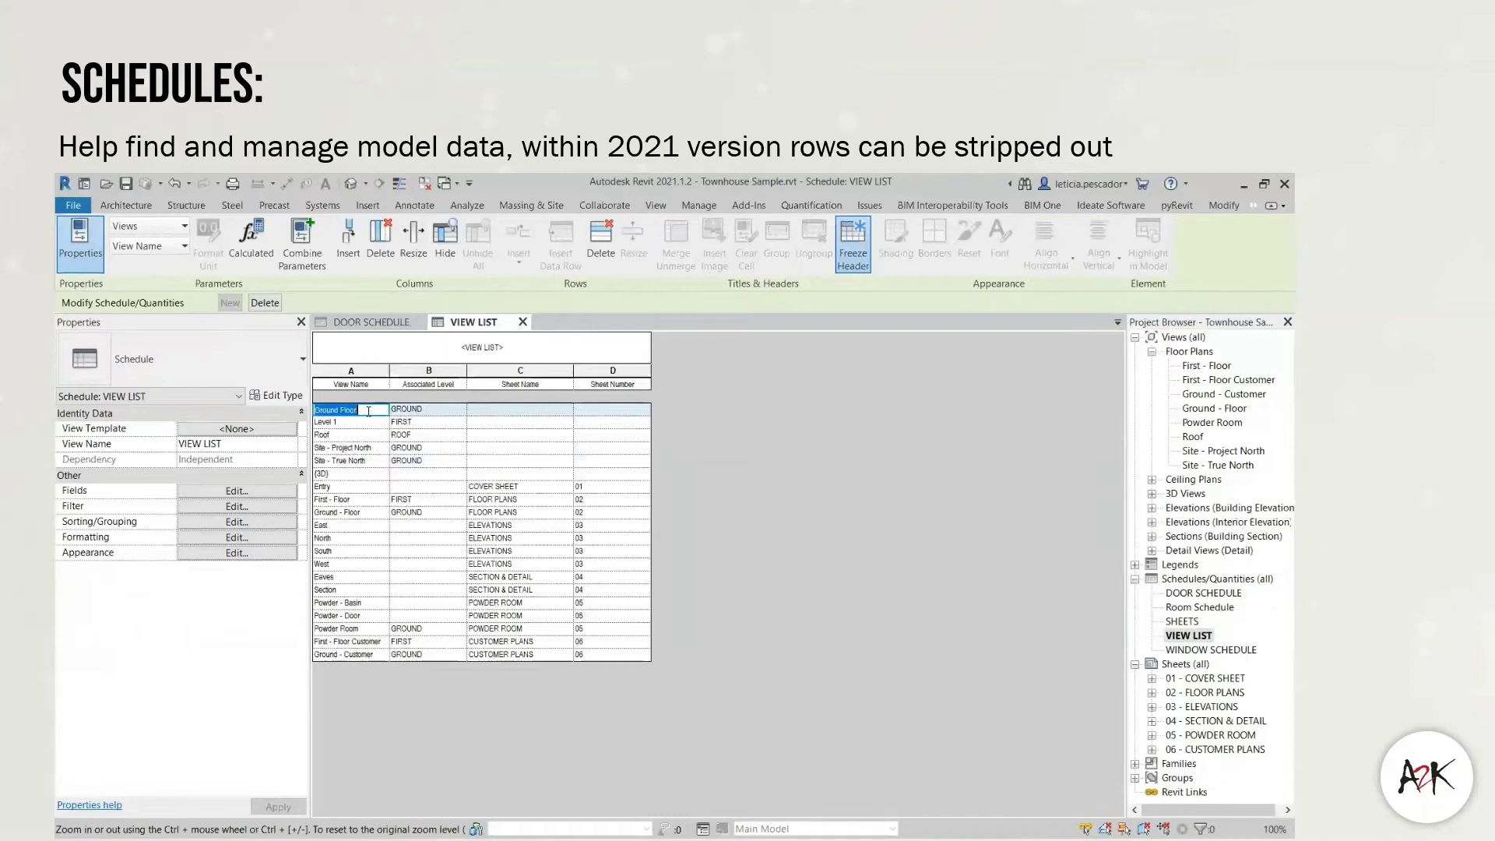
{"action": "type", "text": "GROUND FLOOR"}
{"action": "left_click", "coordinate": [559, 425]}
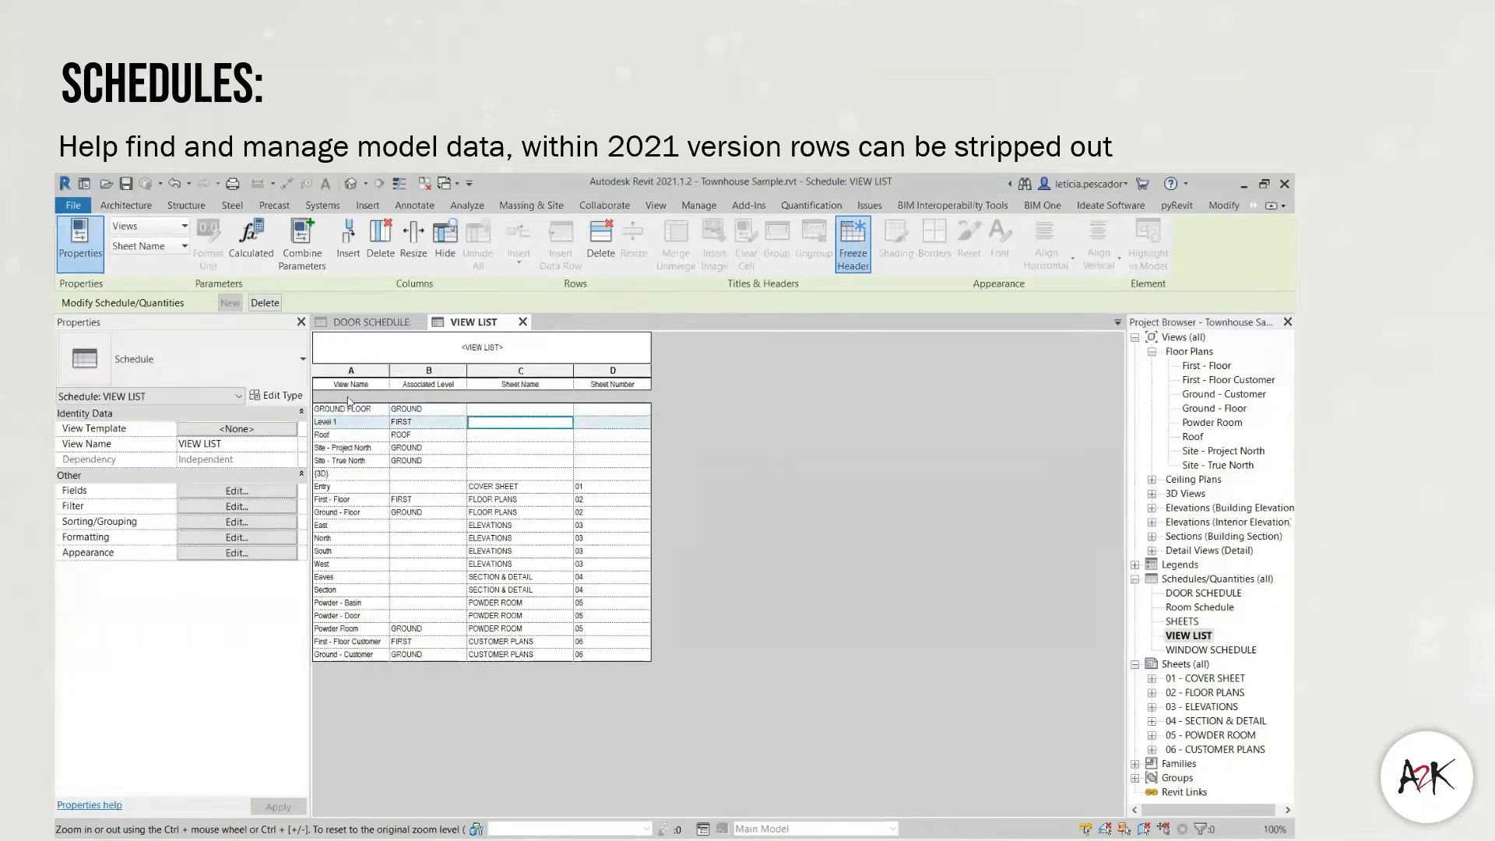
- Select the view name cells from GROUND FLOOR through Roof in the view list
{"action": "left_click", "coordinate": [382, 436]}
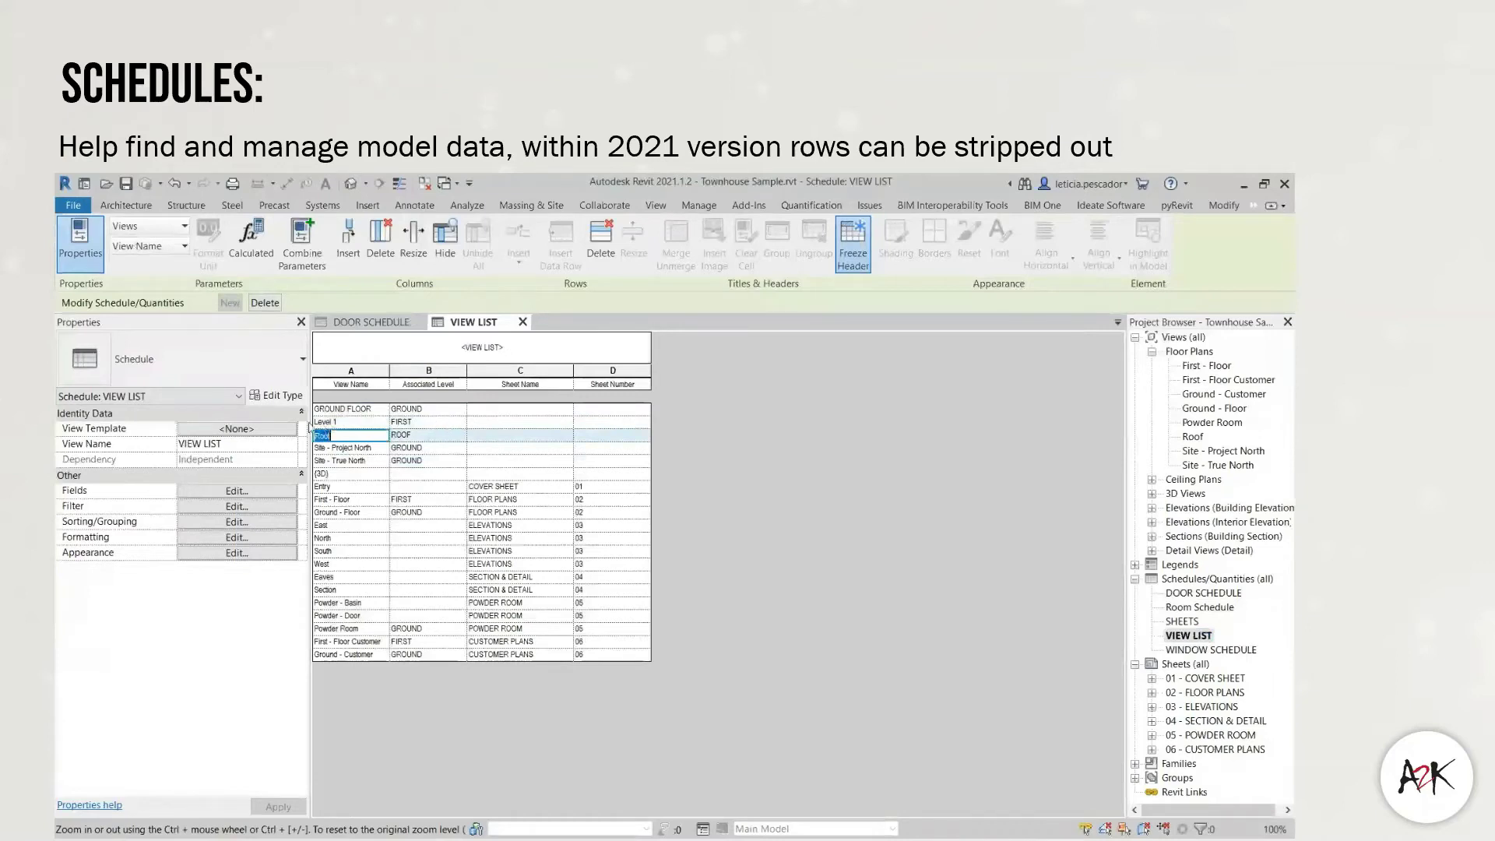
{"action": "left_click", "coordinate": [342, 412]}
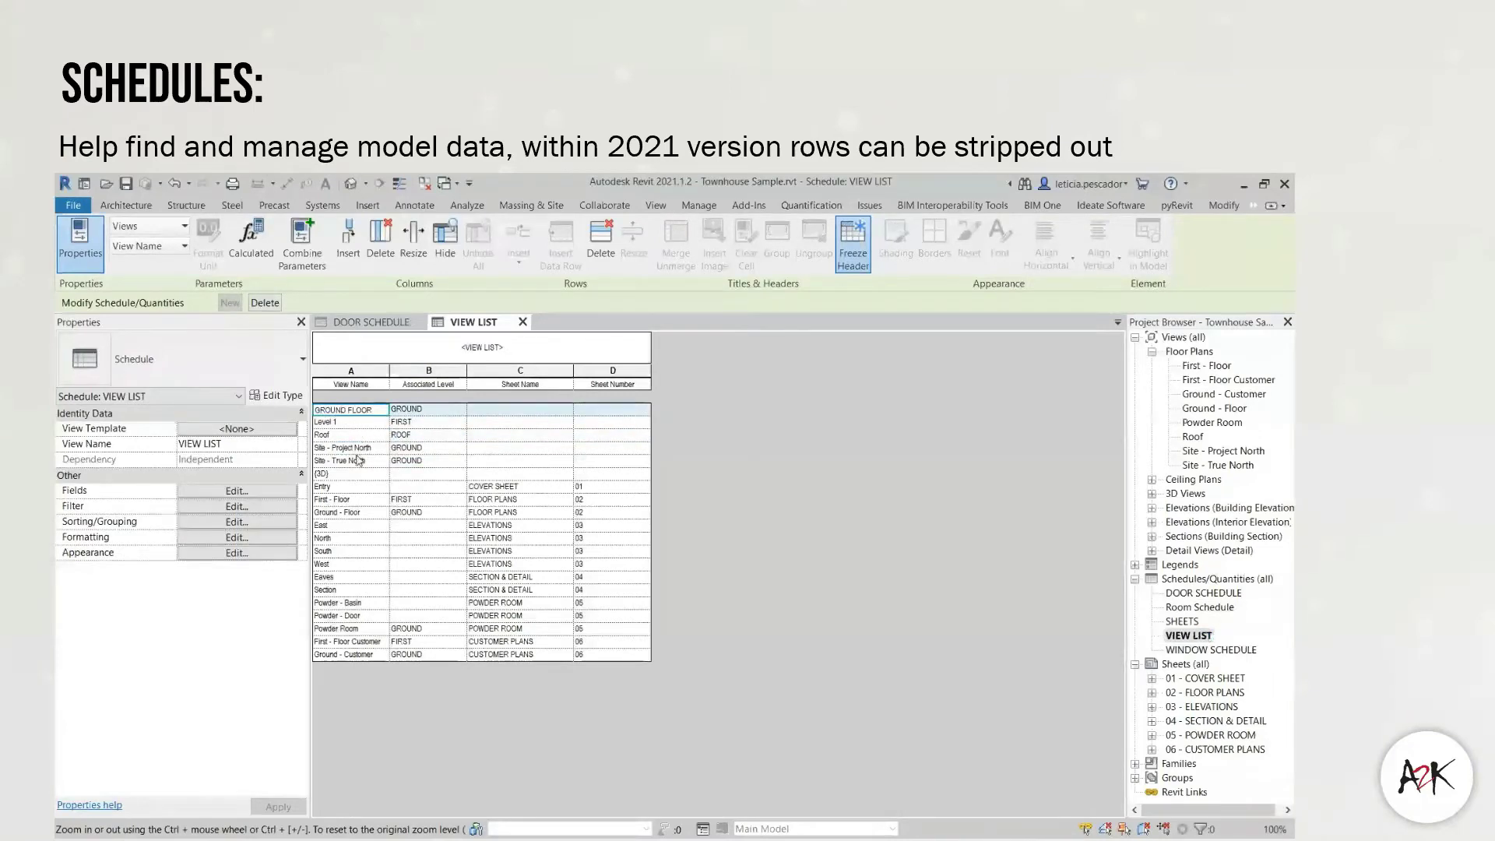
{"action": "left_click", "coordinate": [348, 436], "text": "shift"}
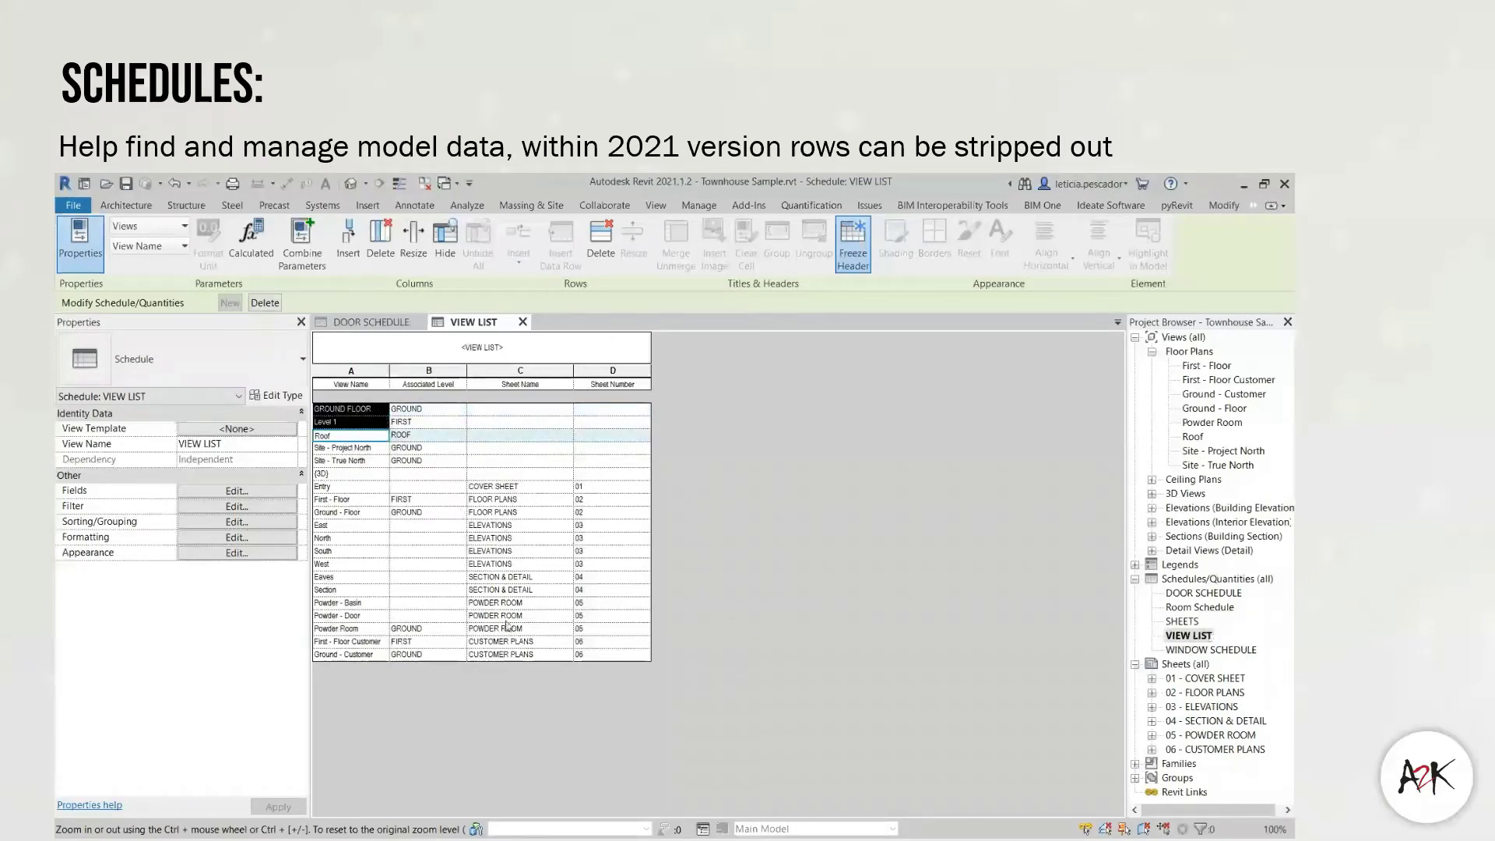
- Add the View Template field to the VIEW LIST schedule
{"action": "left_click", "coordinate": [254, 490]}
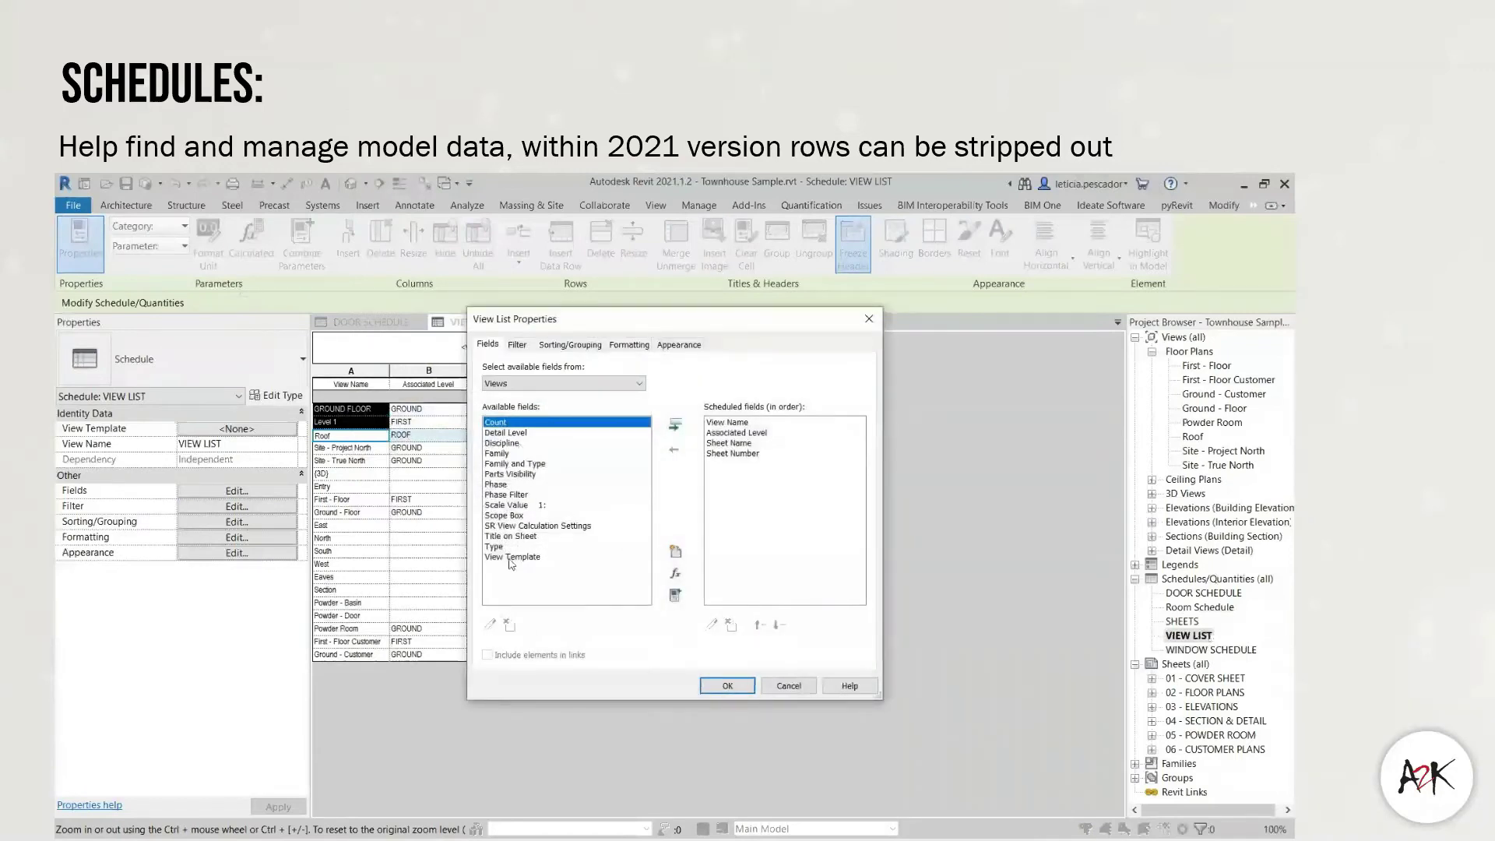
{"action": "double_click", "coordinate": [510, 560]}
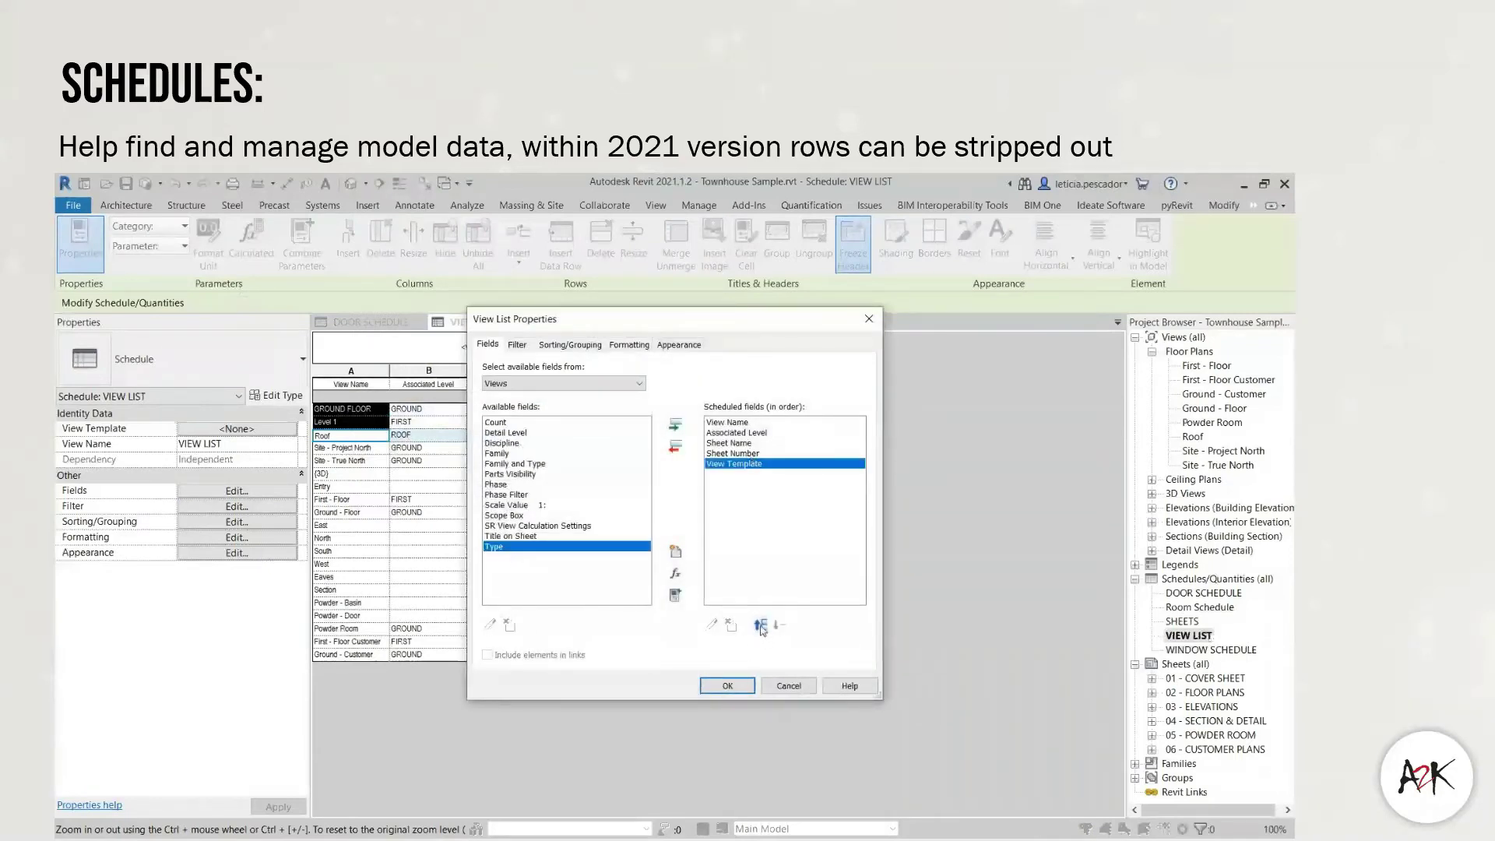
{"action": "left_click", "coordinate": [728, 689]}
- Assign the Architectural Plan view template to the First - Floor and Ground - Floor views in the view list
{"action": "left_click", "coordinate": [722, 413]}
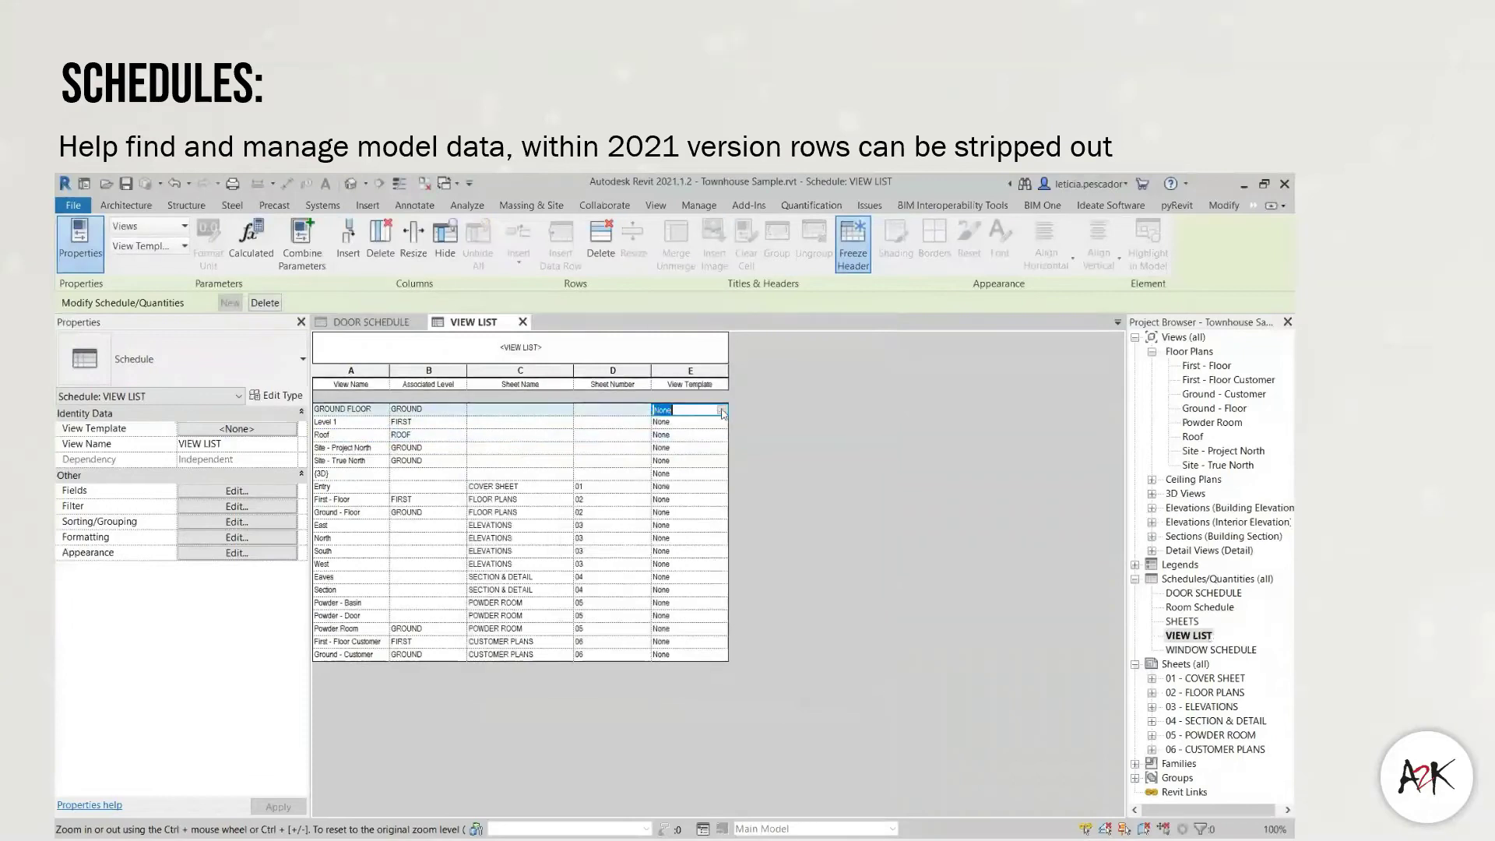
{"action": "left_click", "coordinate": [706, 488]}
{"action": "left_click", "coordinate": [712, 499]}
{"action": "left_click", "coordinate": [722, 502]}
{"action": "left_click", "coordinate": [553, 335]}
{"action": "left_click", "coordinate": [1097, 814]}
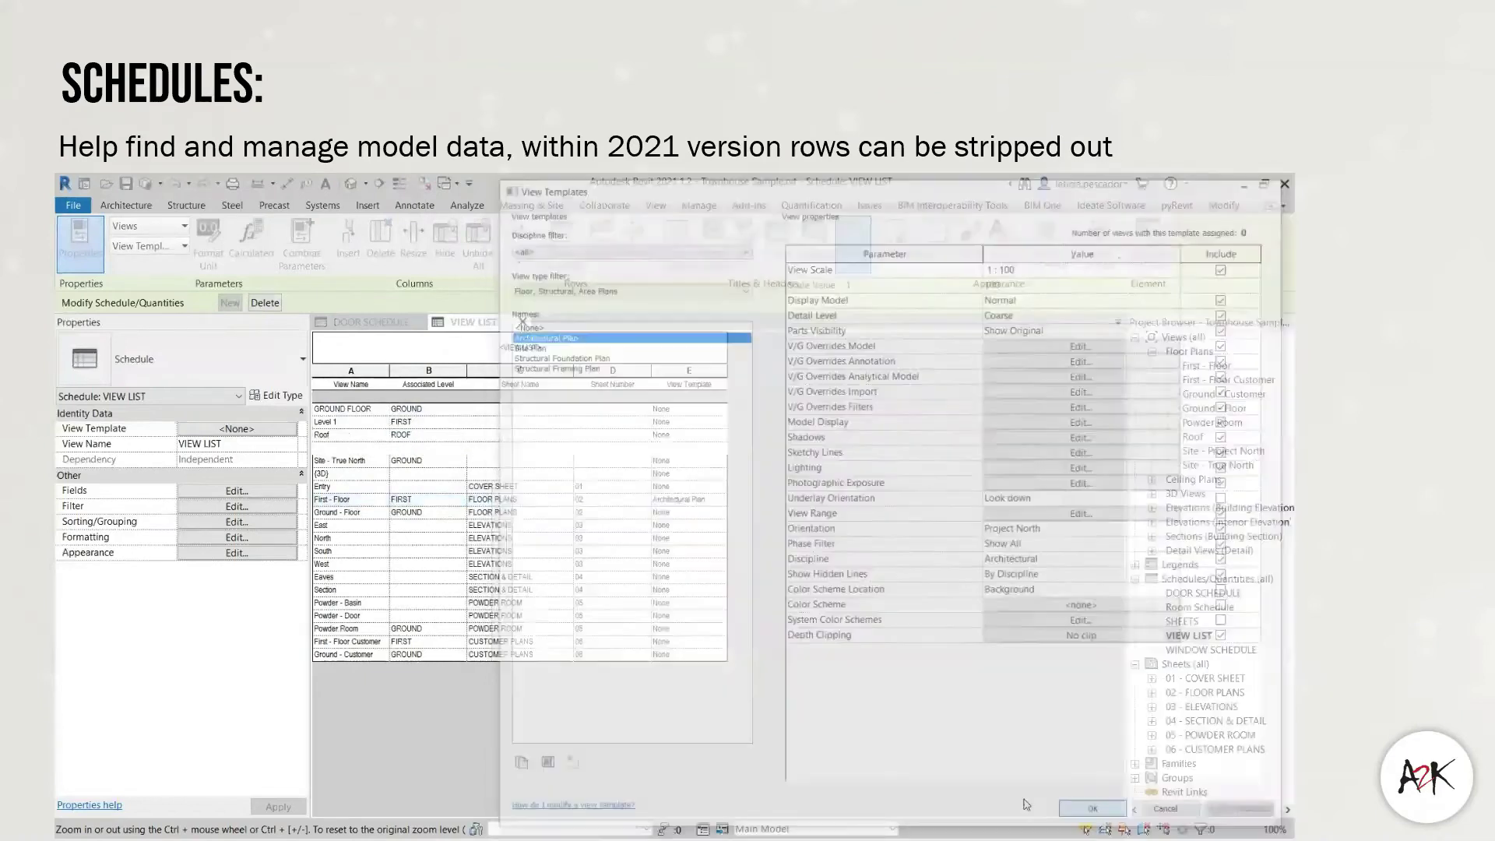
{"action": "left_click", "coordinate": [712, 511]}
{"action": "left_click", "coordinate": [723, 514]}
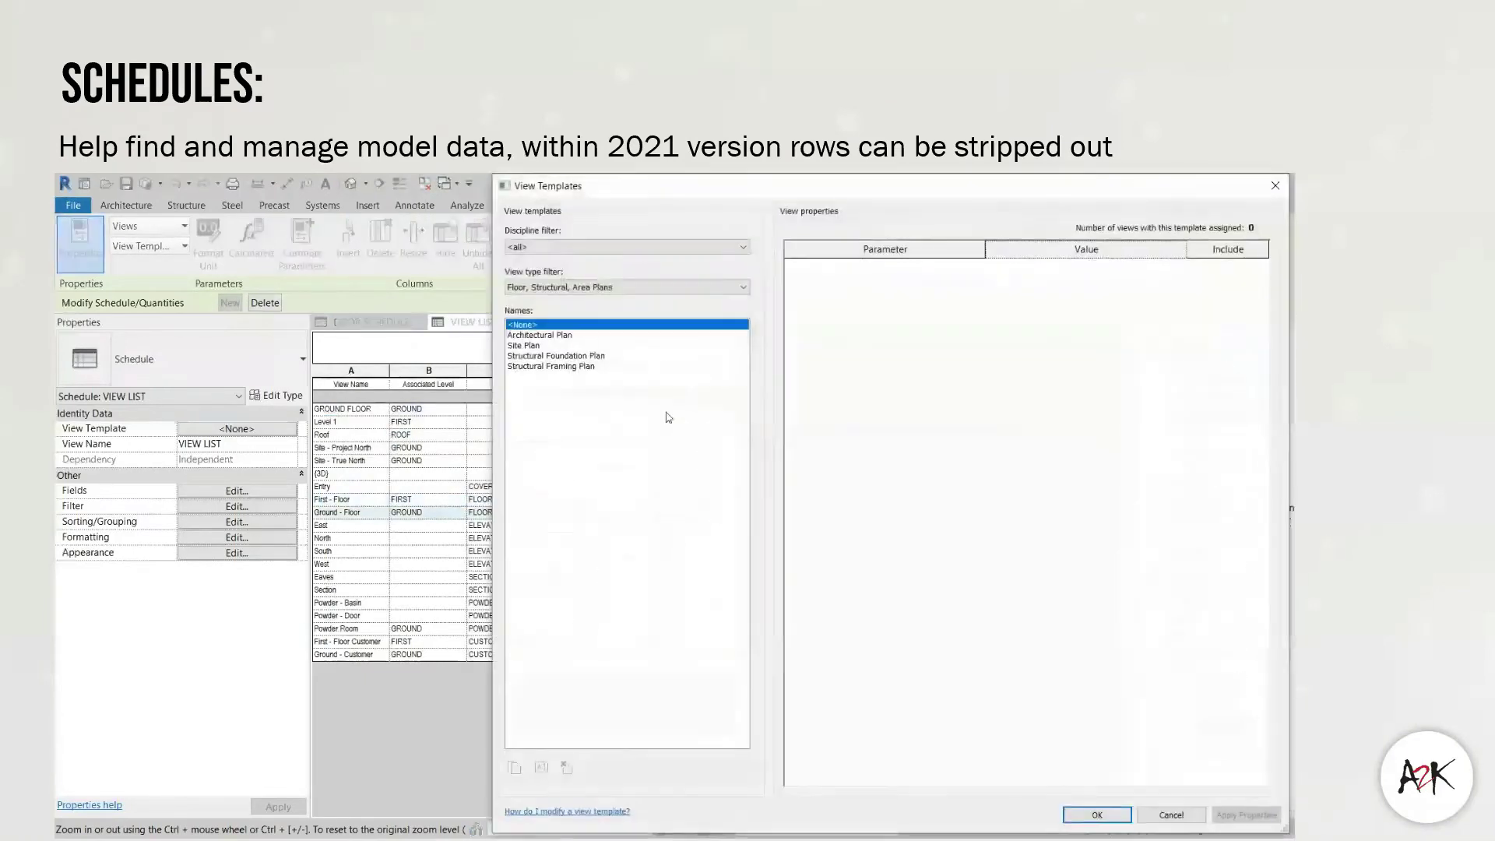
{"action": "left_click", "coordinate": [553, 336]}
{"action": "left_click", "coordinate": [1097, 814]}
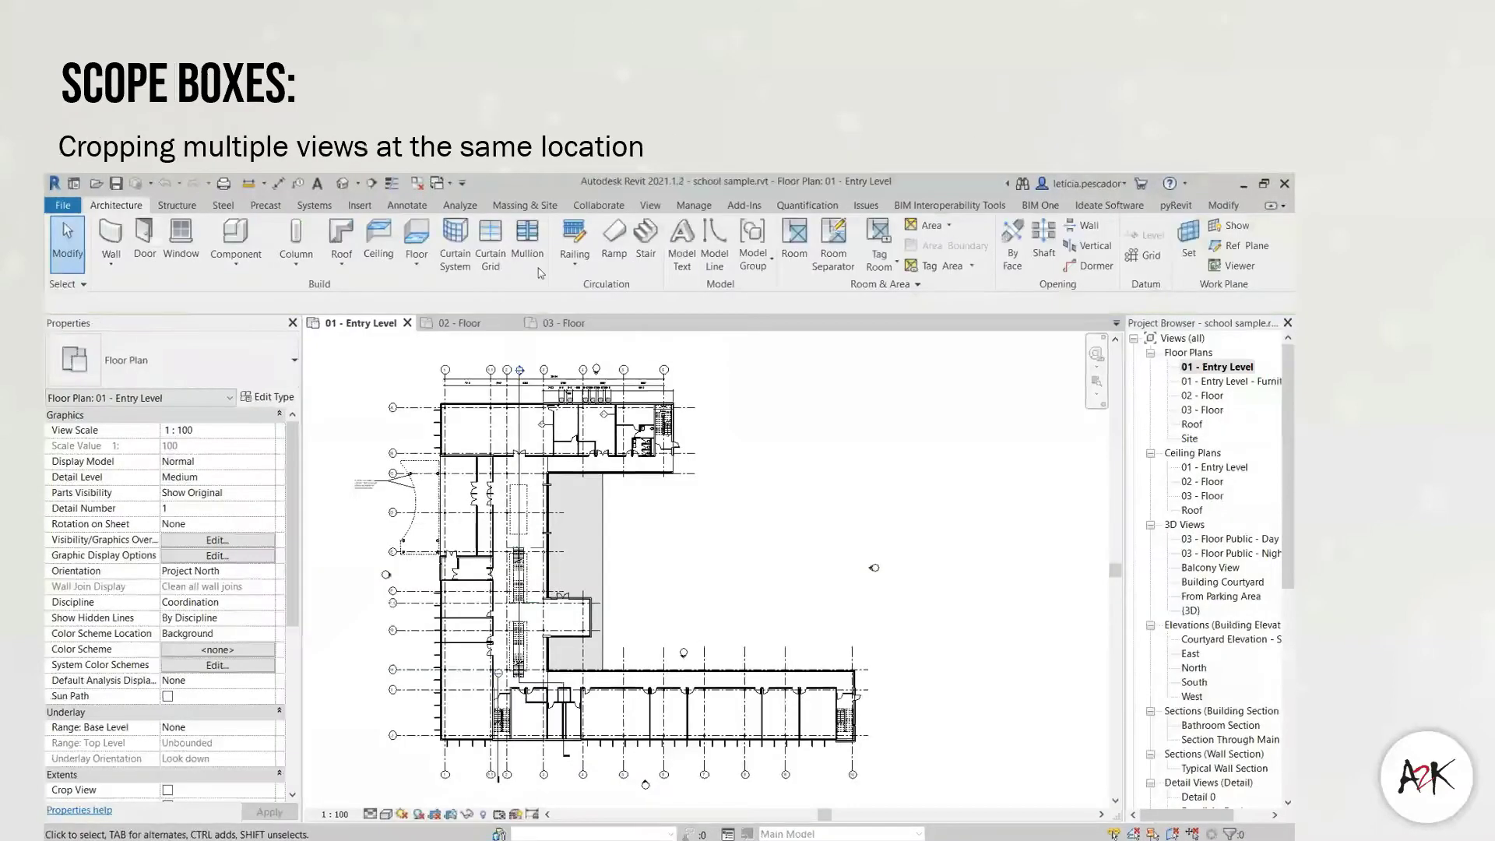
- Create a scope box named North Wing with a height of 15000 around the school's upper wing in the 01 - Entry Level plan
{"action": "left_click", "coordinate": [651, 206]}
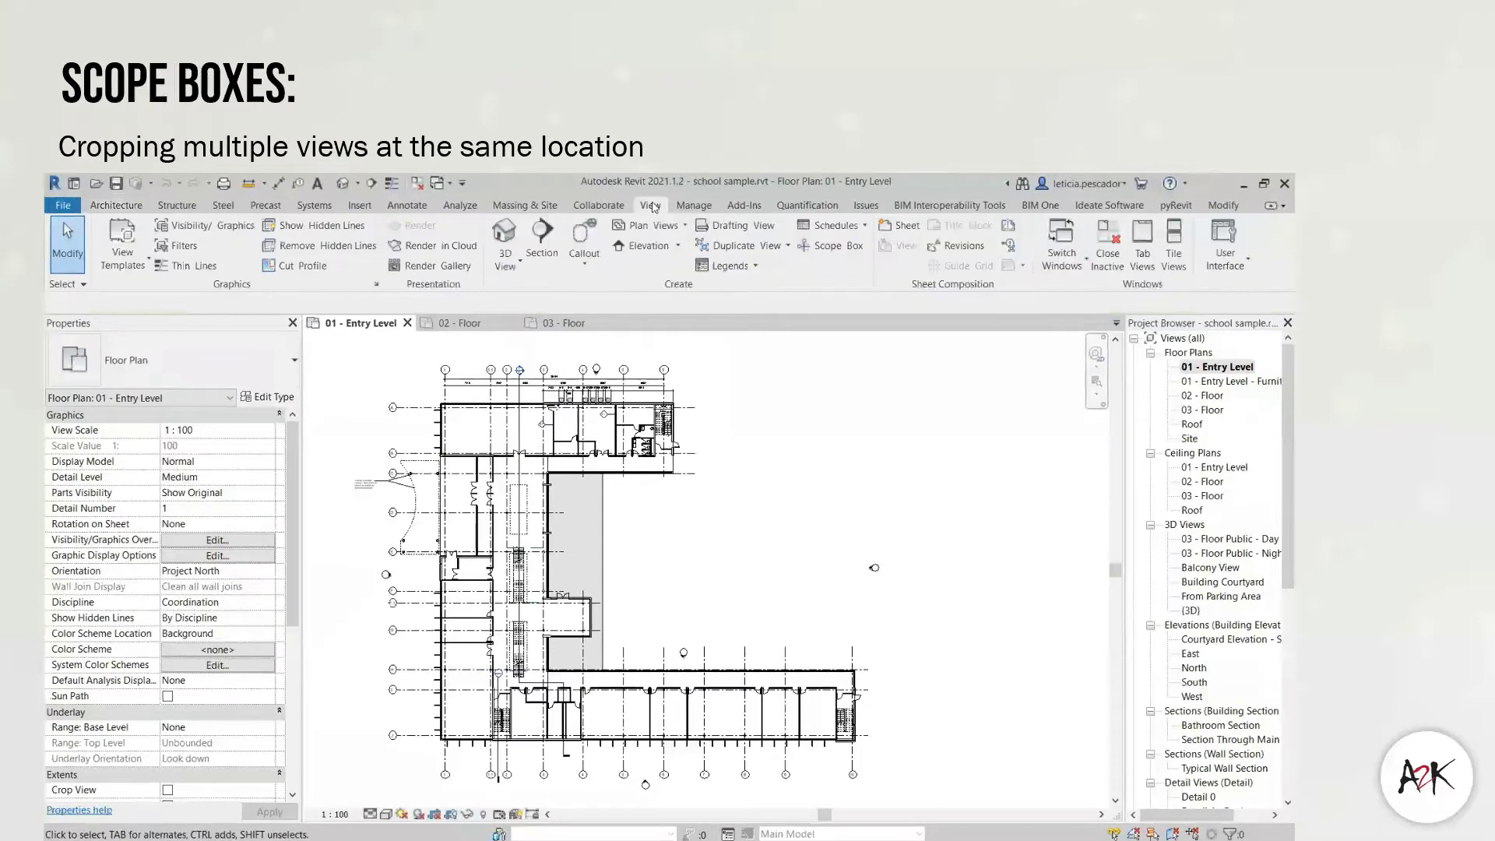
{"action": "left_click", "coordinate": [825, 246]}
{"action": "left_click", "coordinate": [129, 303]}
{"action": "left_click_drag", "start_coordinate": [150, 304], "coordinate": [78, 308]}
{"action": "type", "text": "North Wing"}
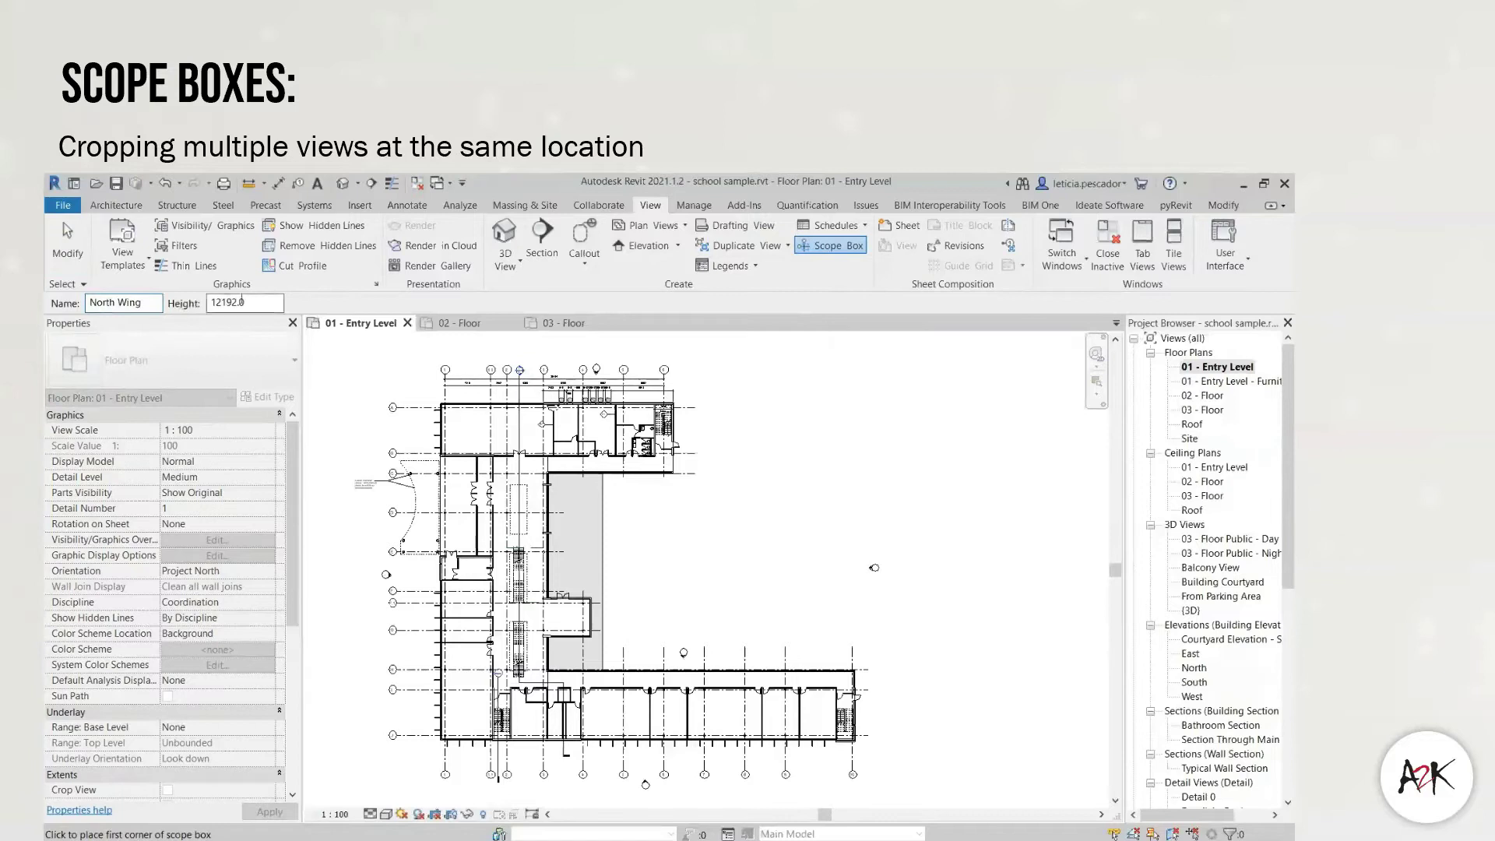
{"action": "left_click_drag", "start_coordinate": [242, 301], "coordinate": [204, 299]}
{"action": "type", "text": "15000"}
{"action": "left_click", "coordinate": [426, 396]}
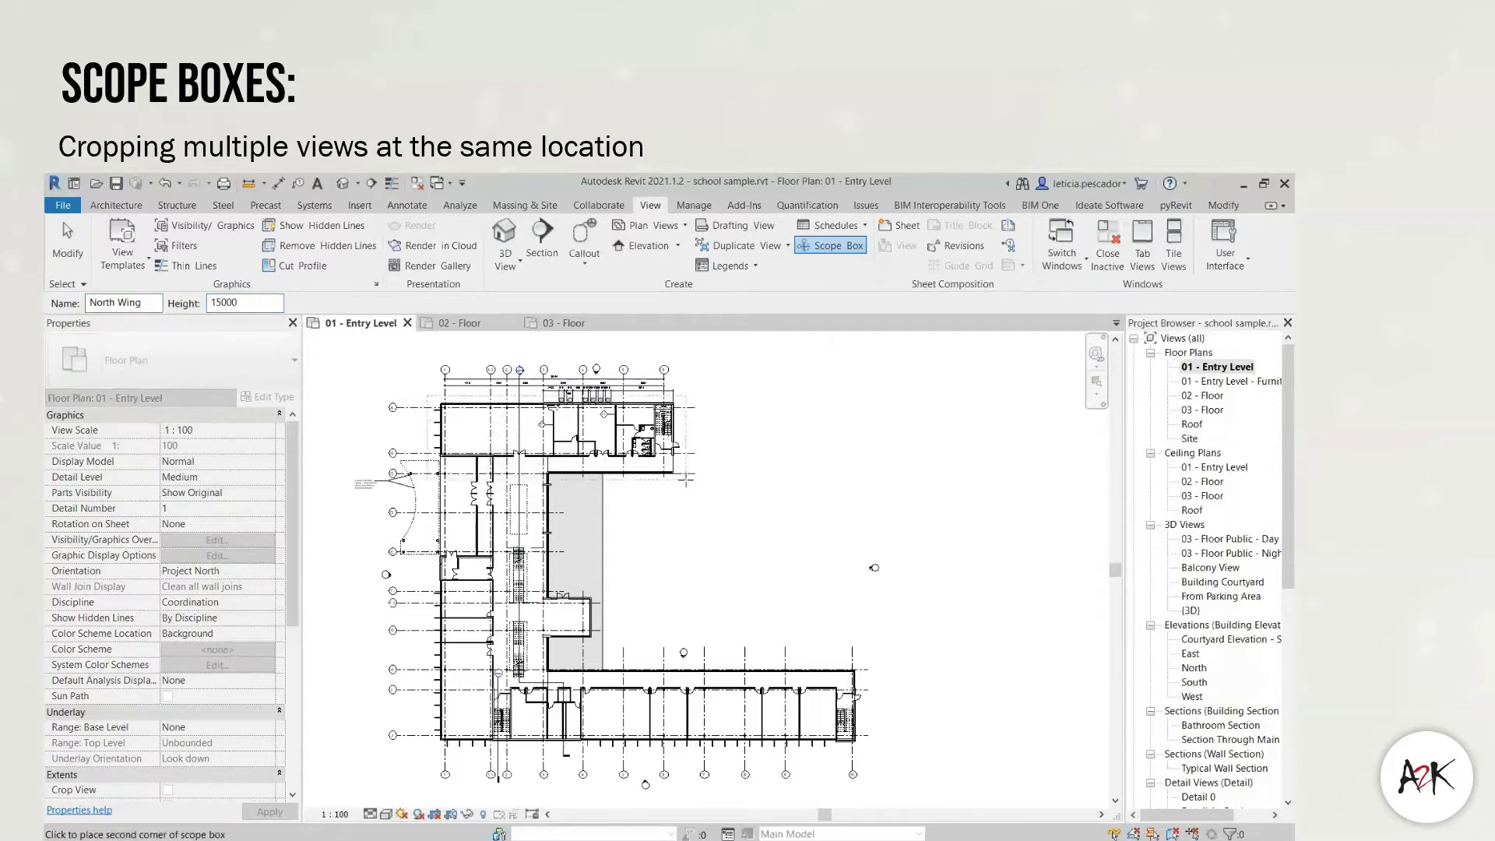
{"action": "left_click", "coordinate": [685, 478]}
{"action": "scroll", "coordinate": [685, 483], "scroll_direction": "up", "scroll_amount": 5}
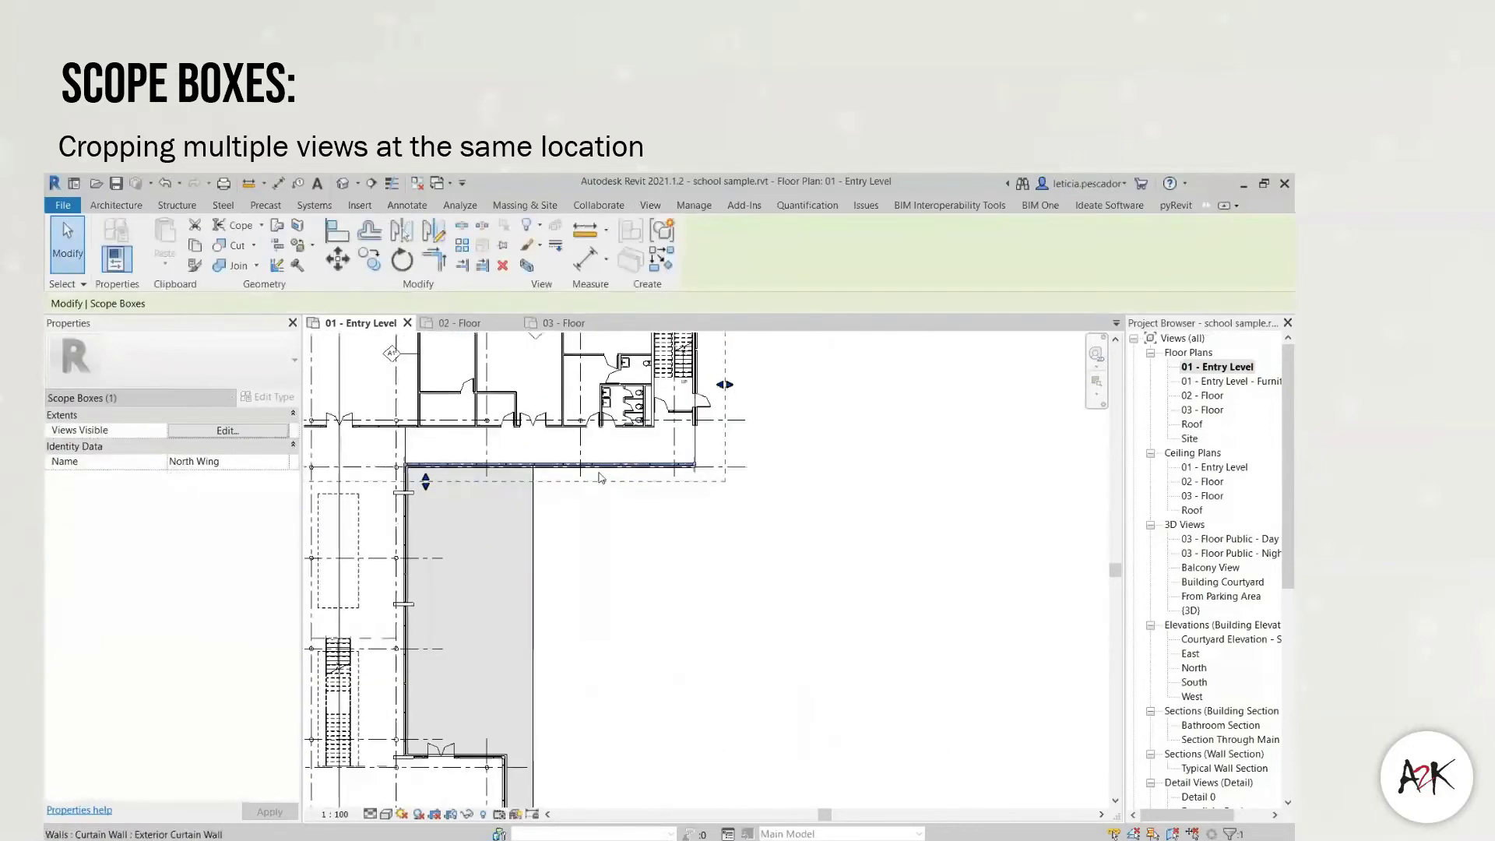
{"action": "scroll", "coordinate": [753, 505], "scroll_direction": "down", "scroll_amount": 5}
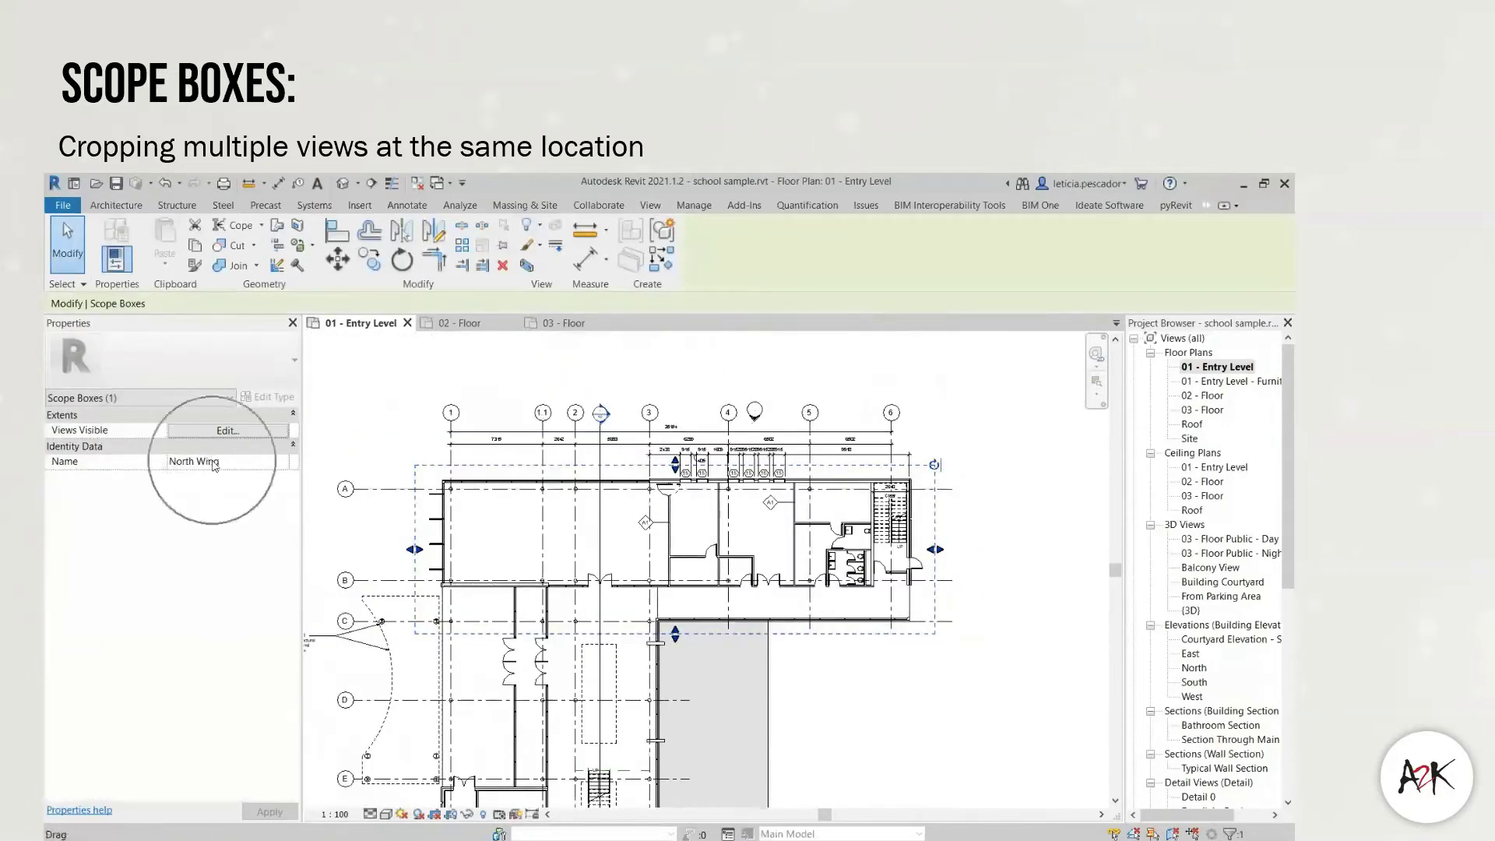
- Review the North Wing scope box's visibility settings across the project views and leave them as they are
{"action": "left_click", "coordinate": [193, 433]}
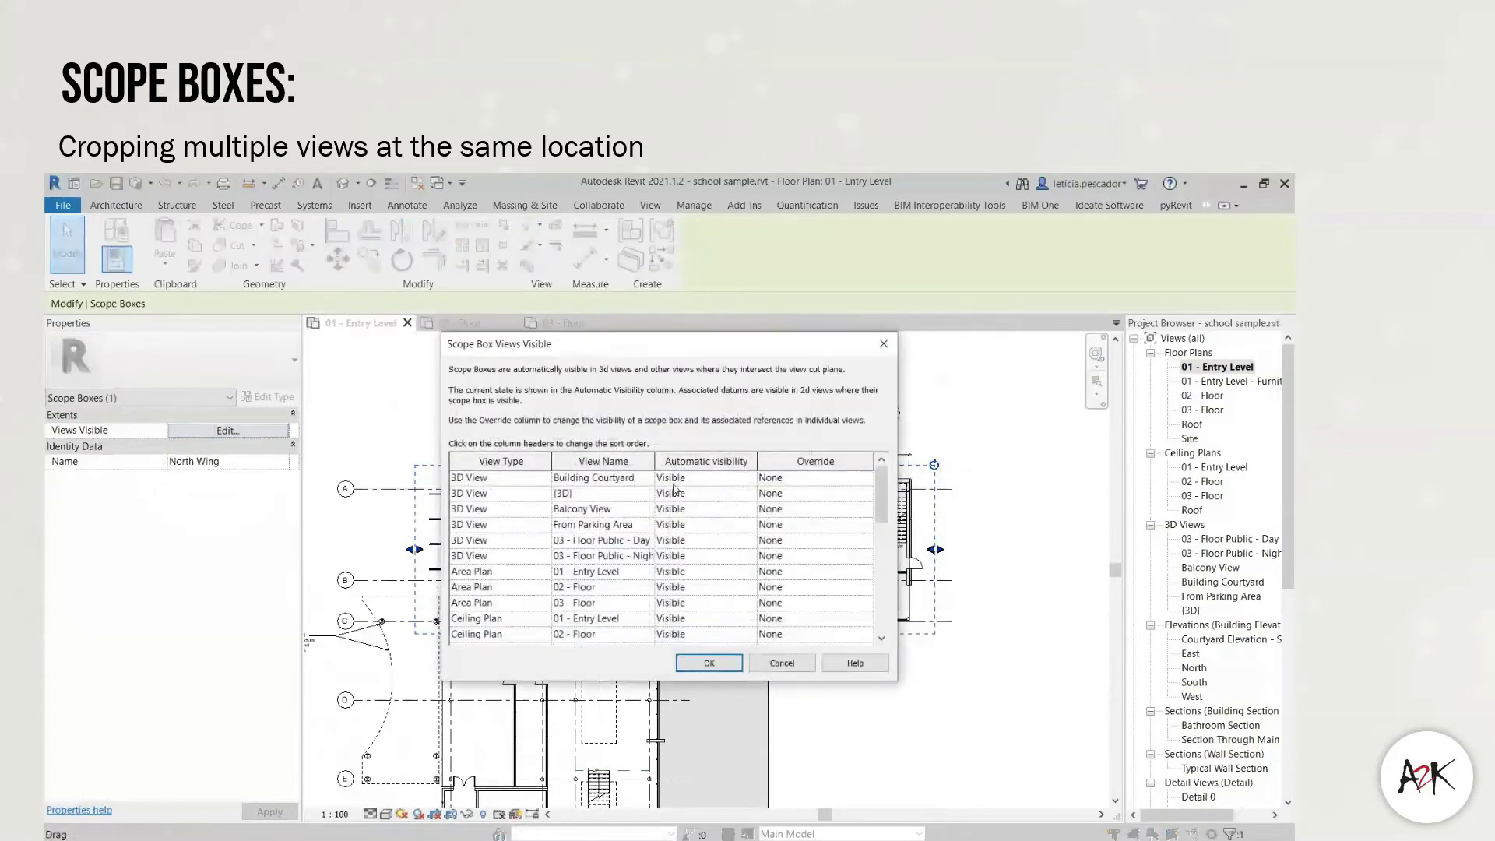
{"action": "scroll", "coordinate": [673, 488], "scroll_direction": "down", "scroll_amount": 5}
{"action": "scroll", "coordinate": [740, 560], "scroll_direction": "up", "scroll_amount": 5}
{"action": "left_click", "coordinate": [783, 665]}
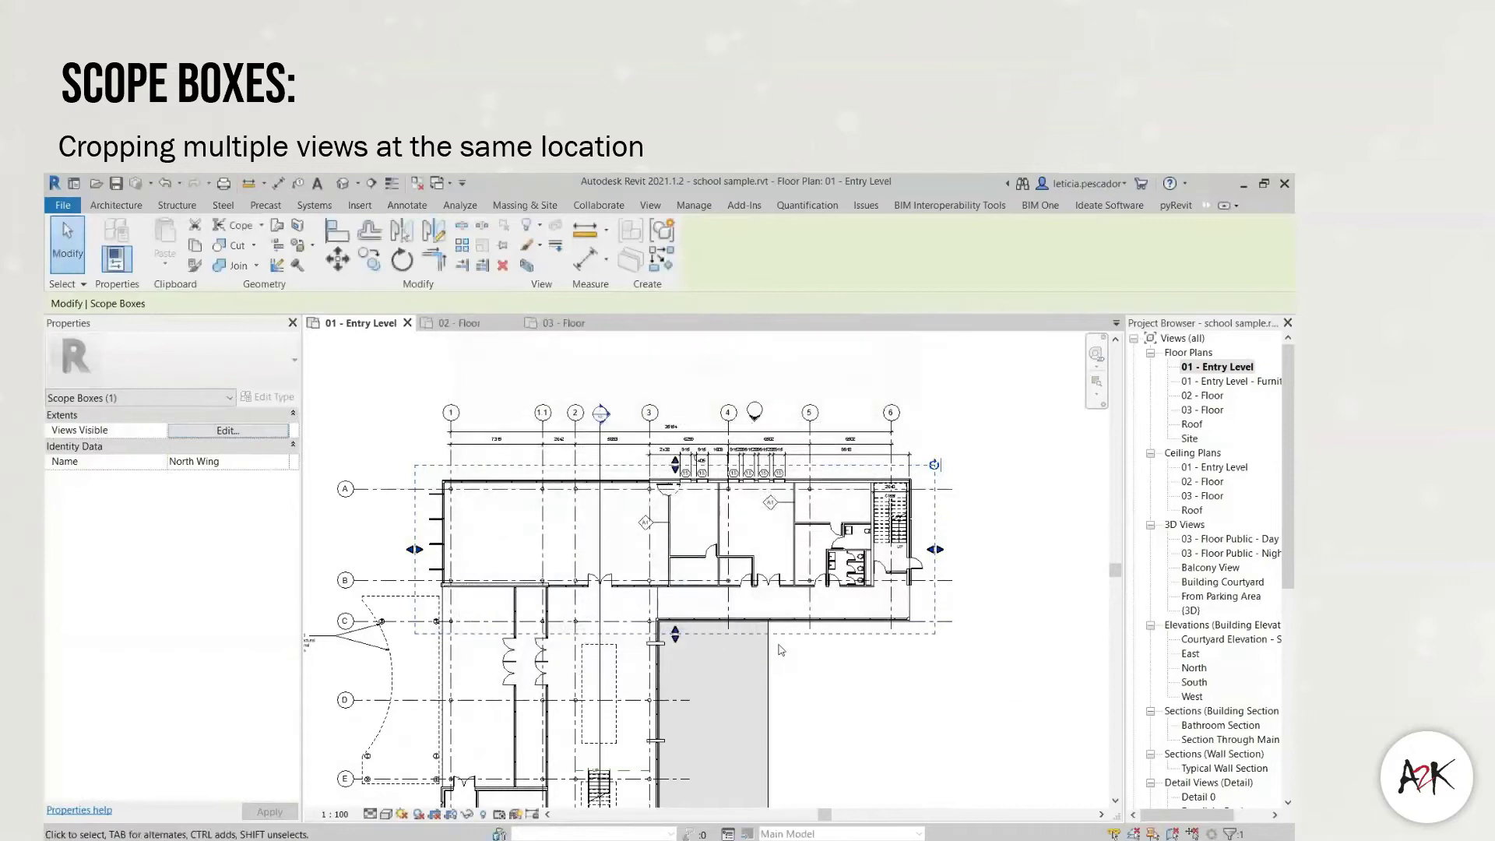
- Crop the 01 - Entry Level floor plan by assigning the North Wing scope box to it
{"action": "left_click", "coordinate": [379, 401]}
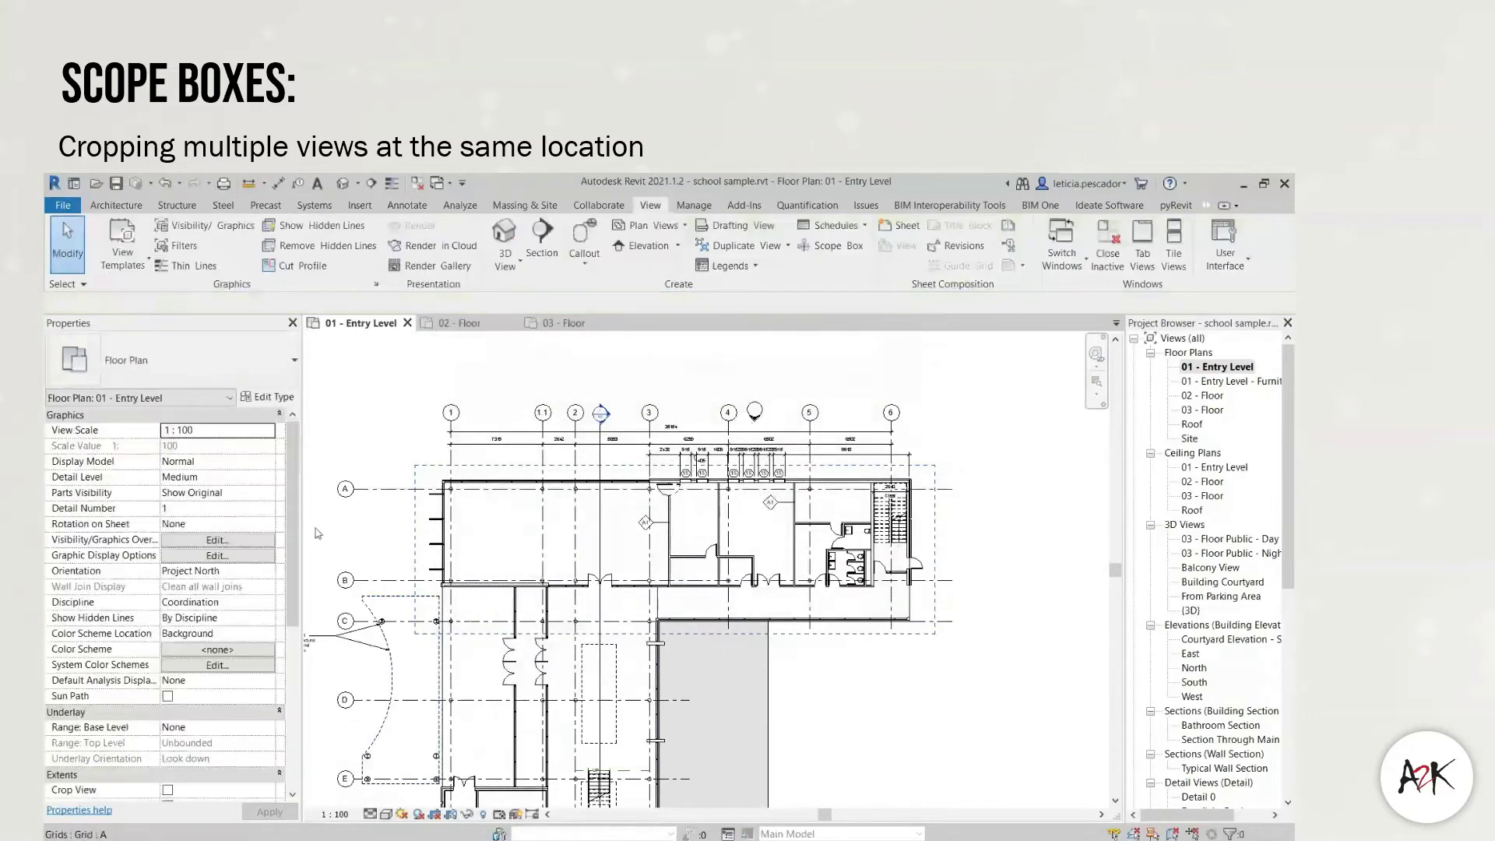
{"action": "scroll", "coordinate": [167, 629], "scroll_direction": "down", "scroll_amount": 5}
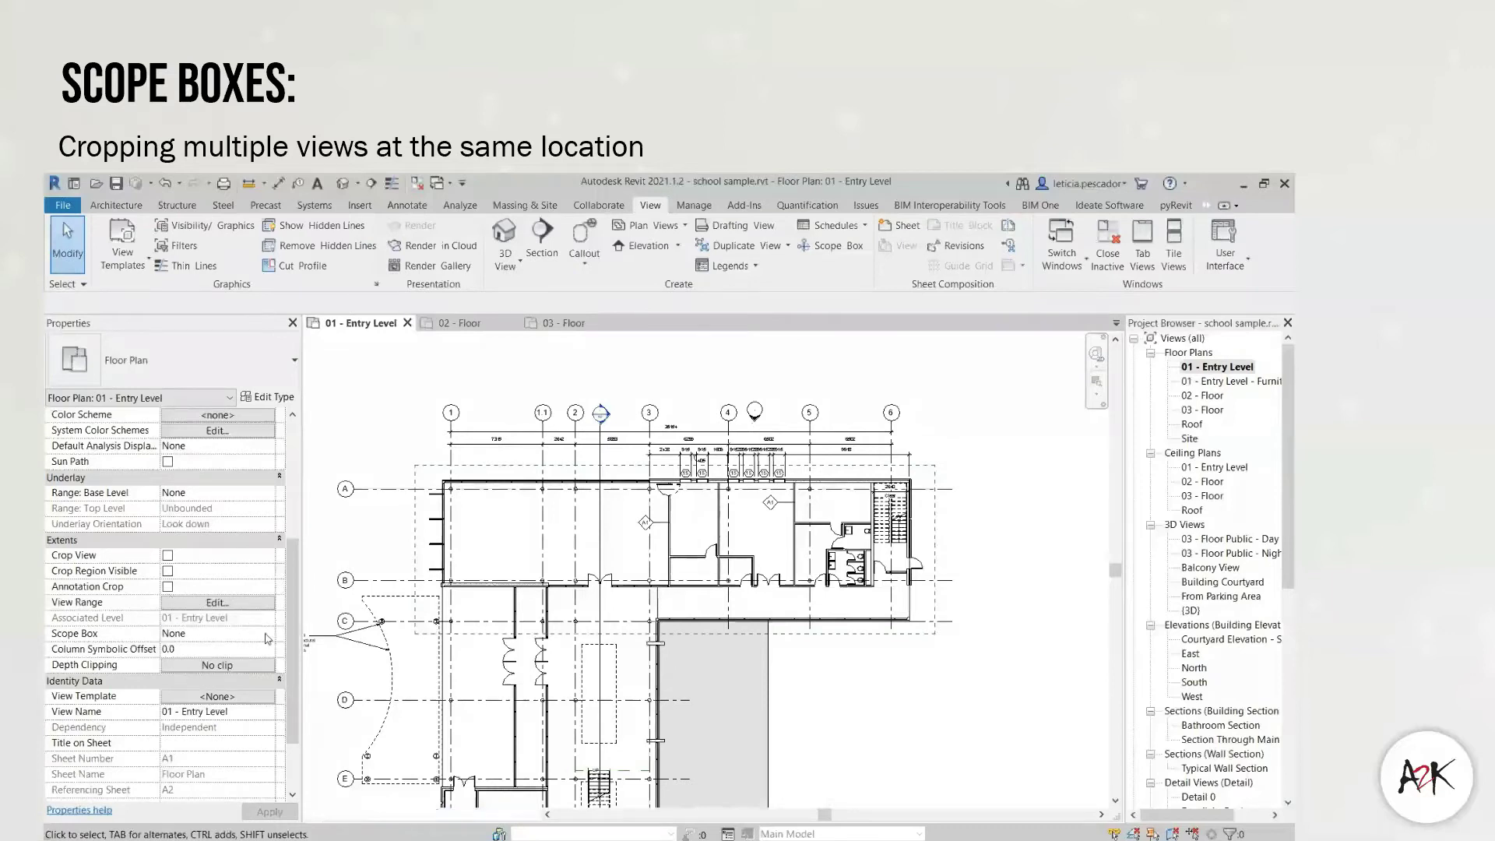
{"action": "left_click", "coordinate": [262, 634]}
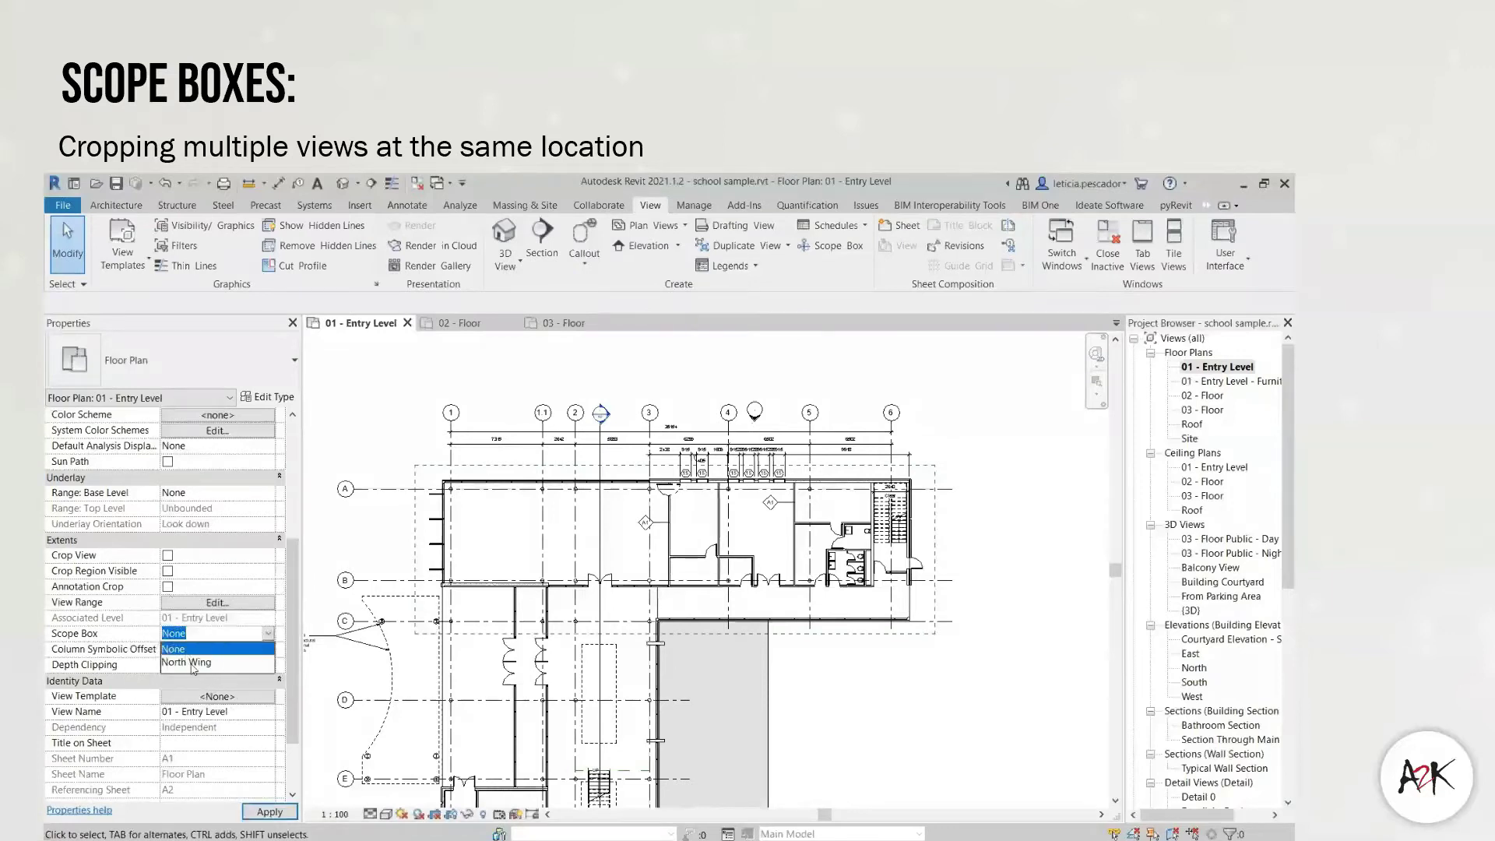
{"action": "left_click", "coordinate": [192, 663]}
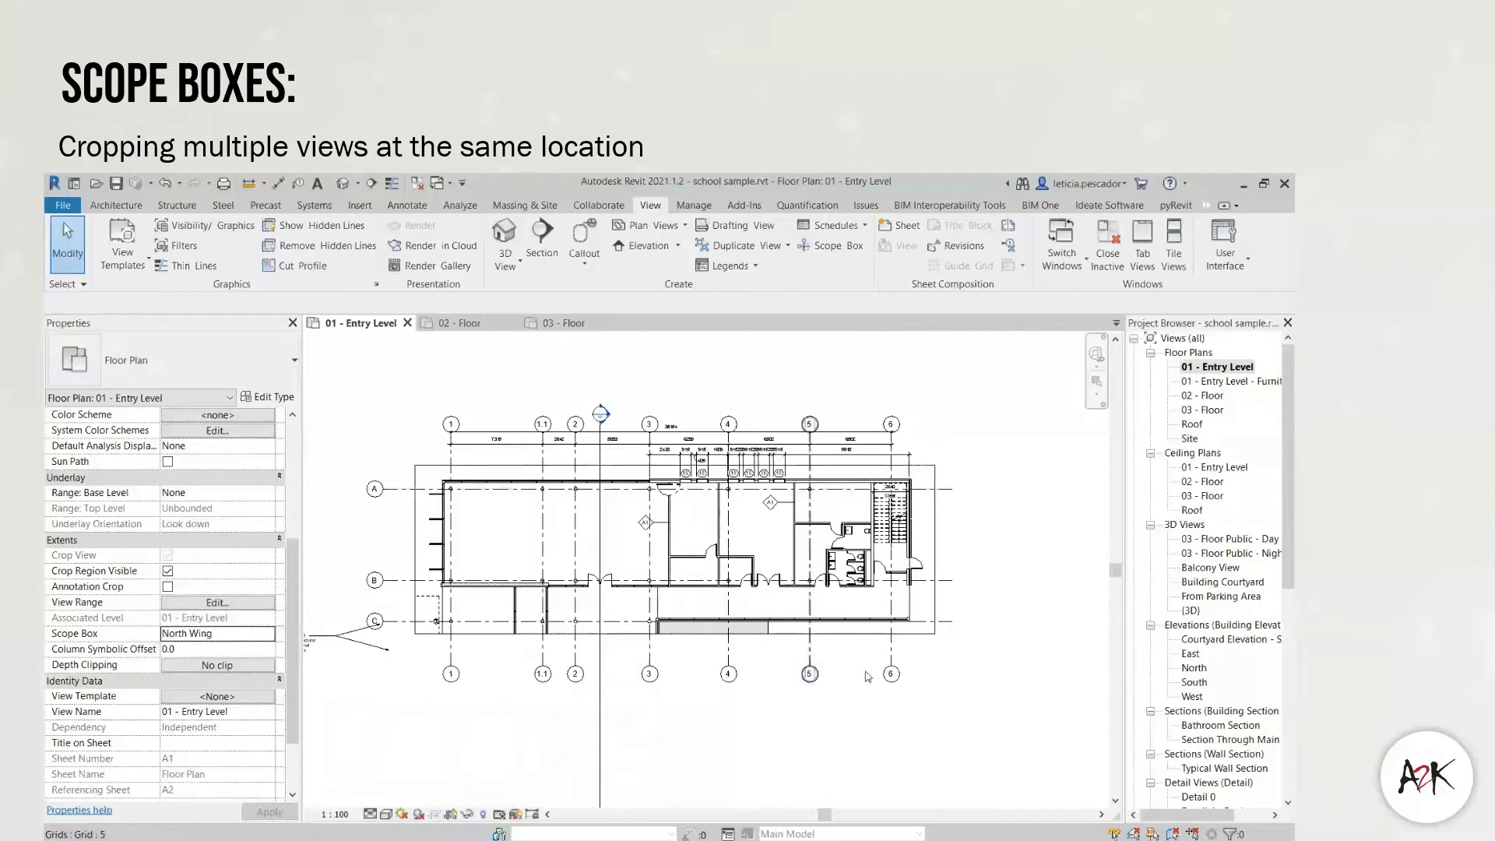
- Assign the North Wing scope box to the 02 - Floor and 03 - Floor plans
{"action": "left_click", "coordinate": [459, 323]}
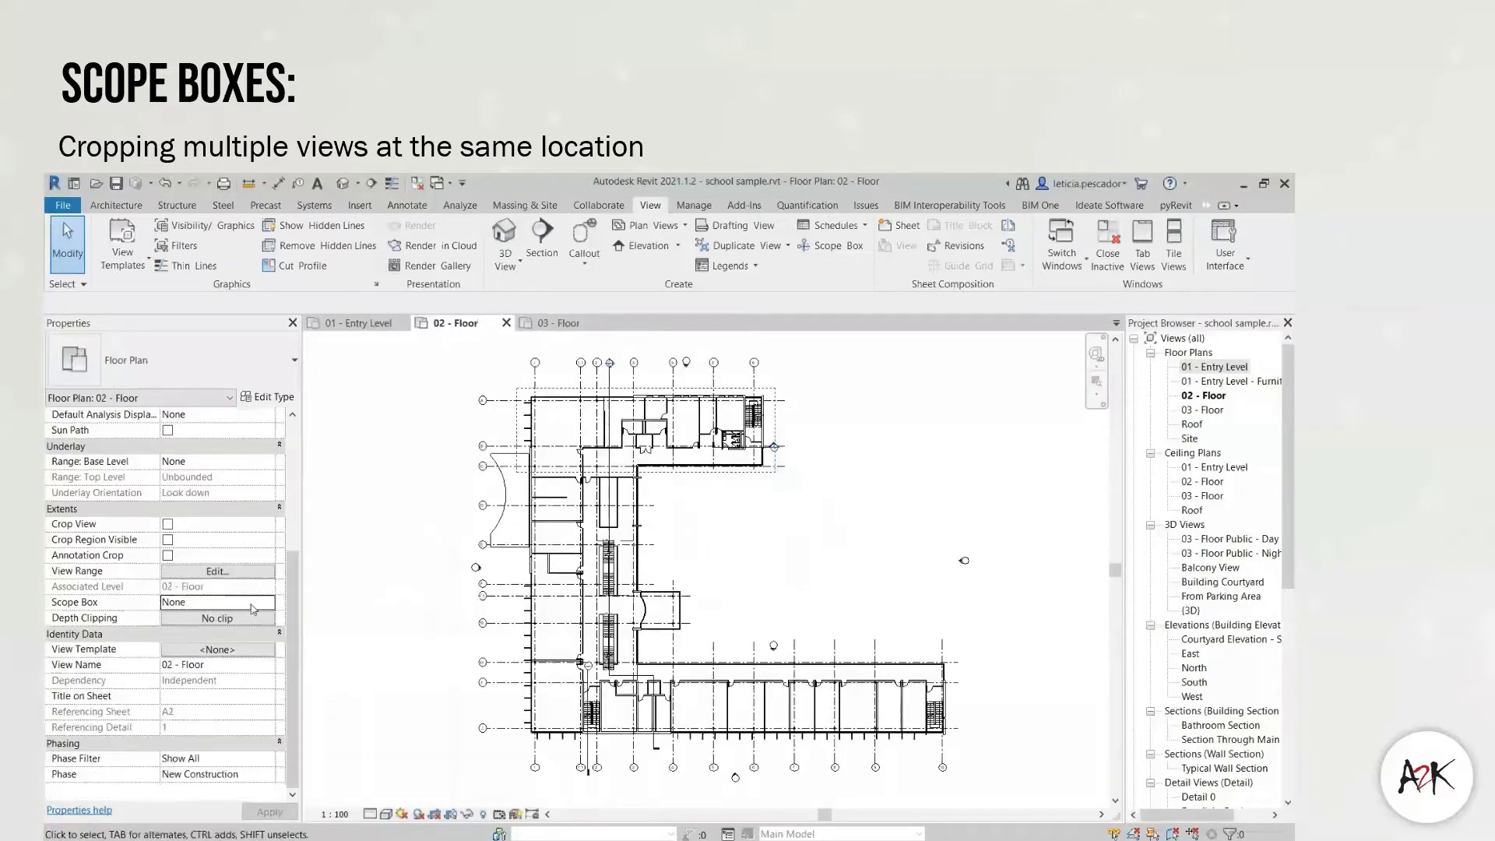
{"action": "left_click", "coordinate": [269, 604]}
{"action": "left_click", "coordinate": [187, 633]}
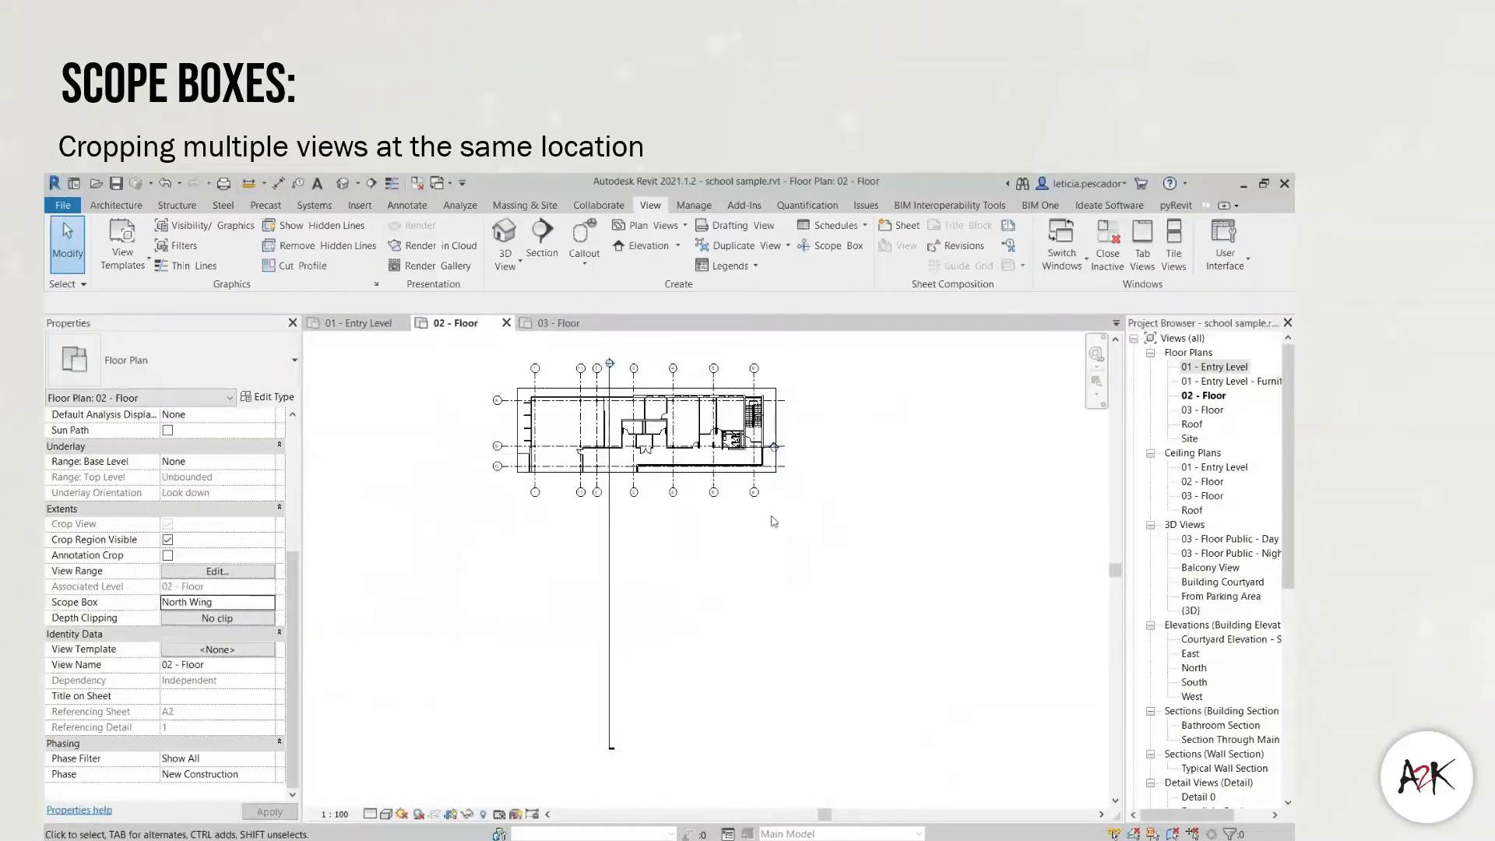
{"action": "left_click", "coordinate": [559, 324]}
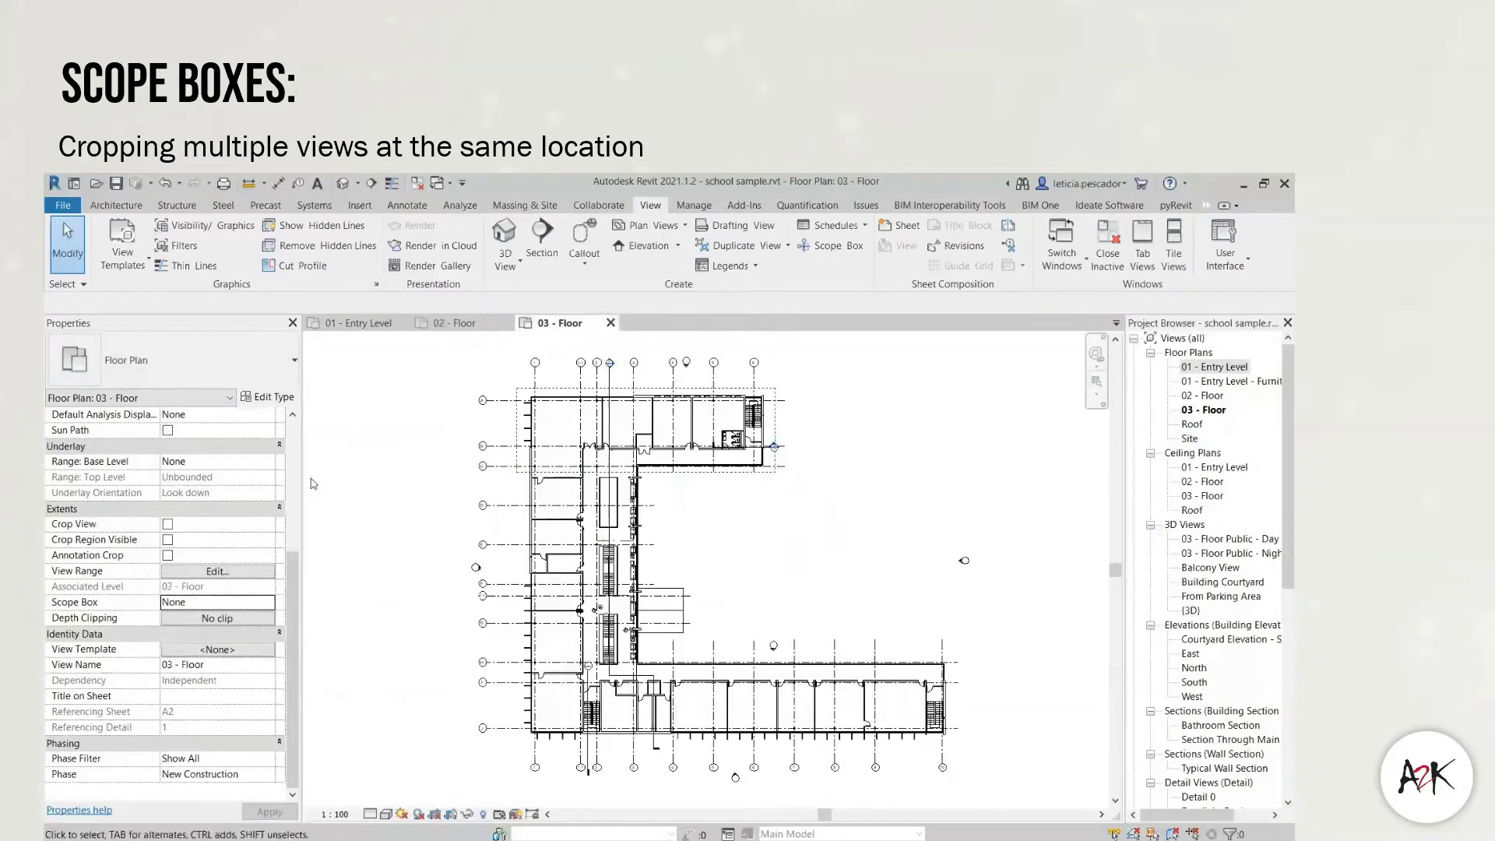
{"action": "left_click", "coordinate": [265, 604]}
{"action": "left_click", "coordinate": [233, 622]}
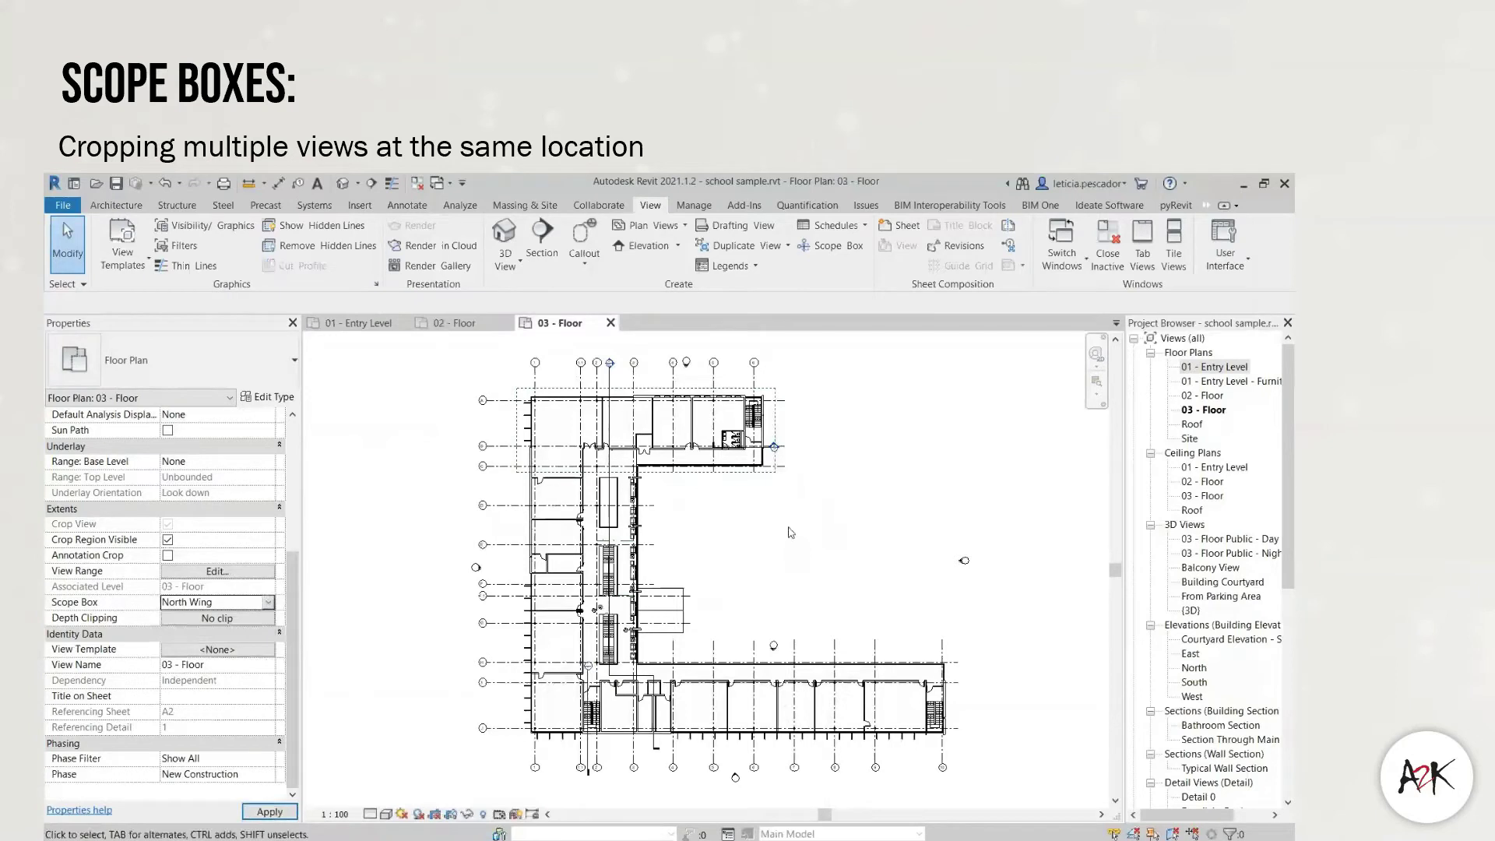
{"action": "scroll", "coordinate": [676, 376], "scroll_direction": "up", "scroll_amount": 4}
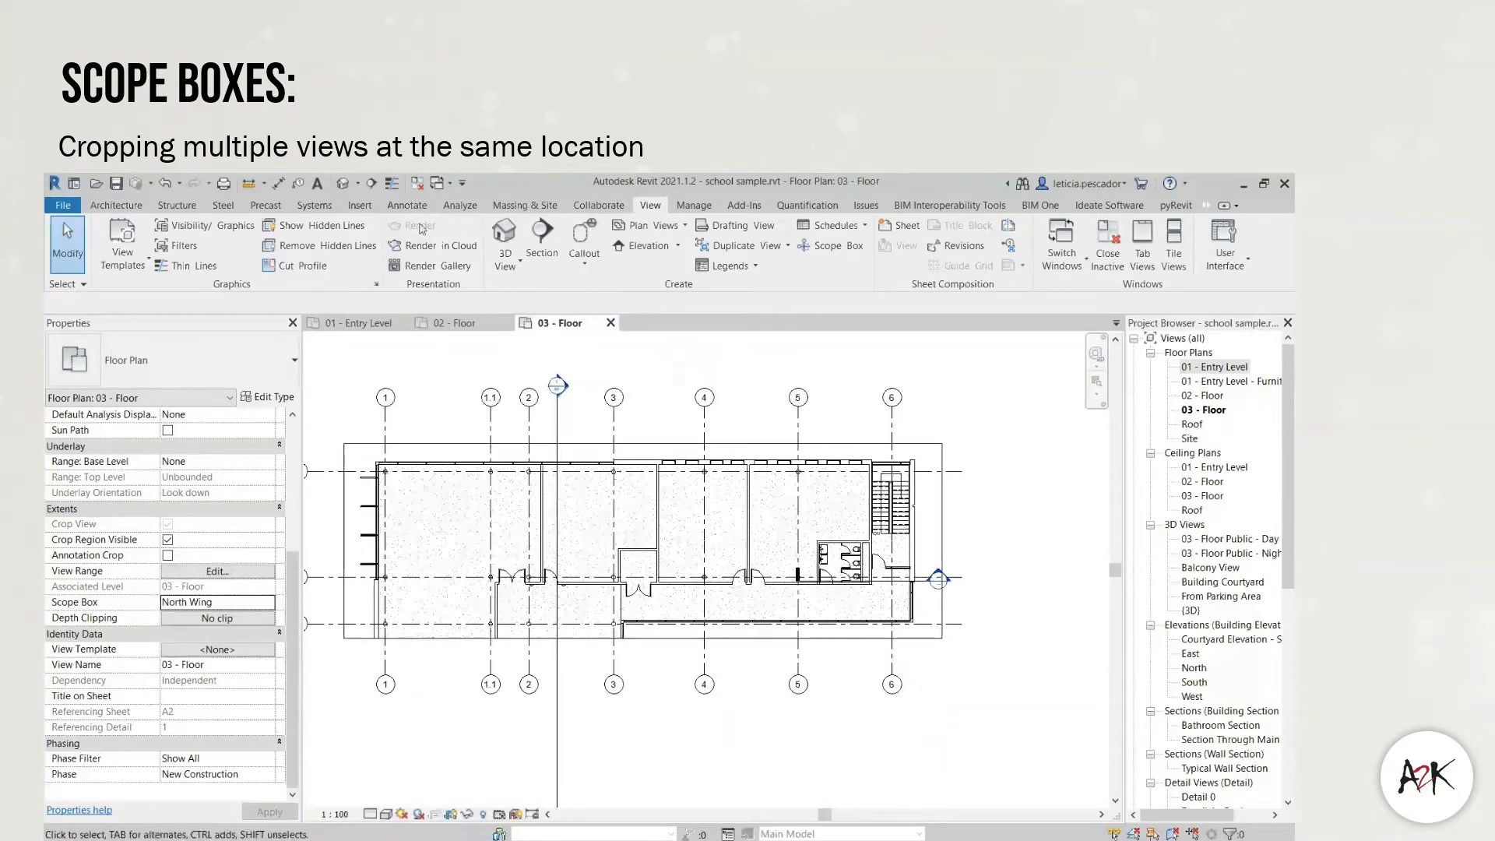
- Open the default 3D view and examine the North Wing scope box around the building
{"action": "left_click", "coordinate": [344, 185]}
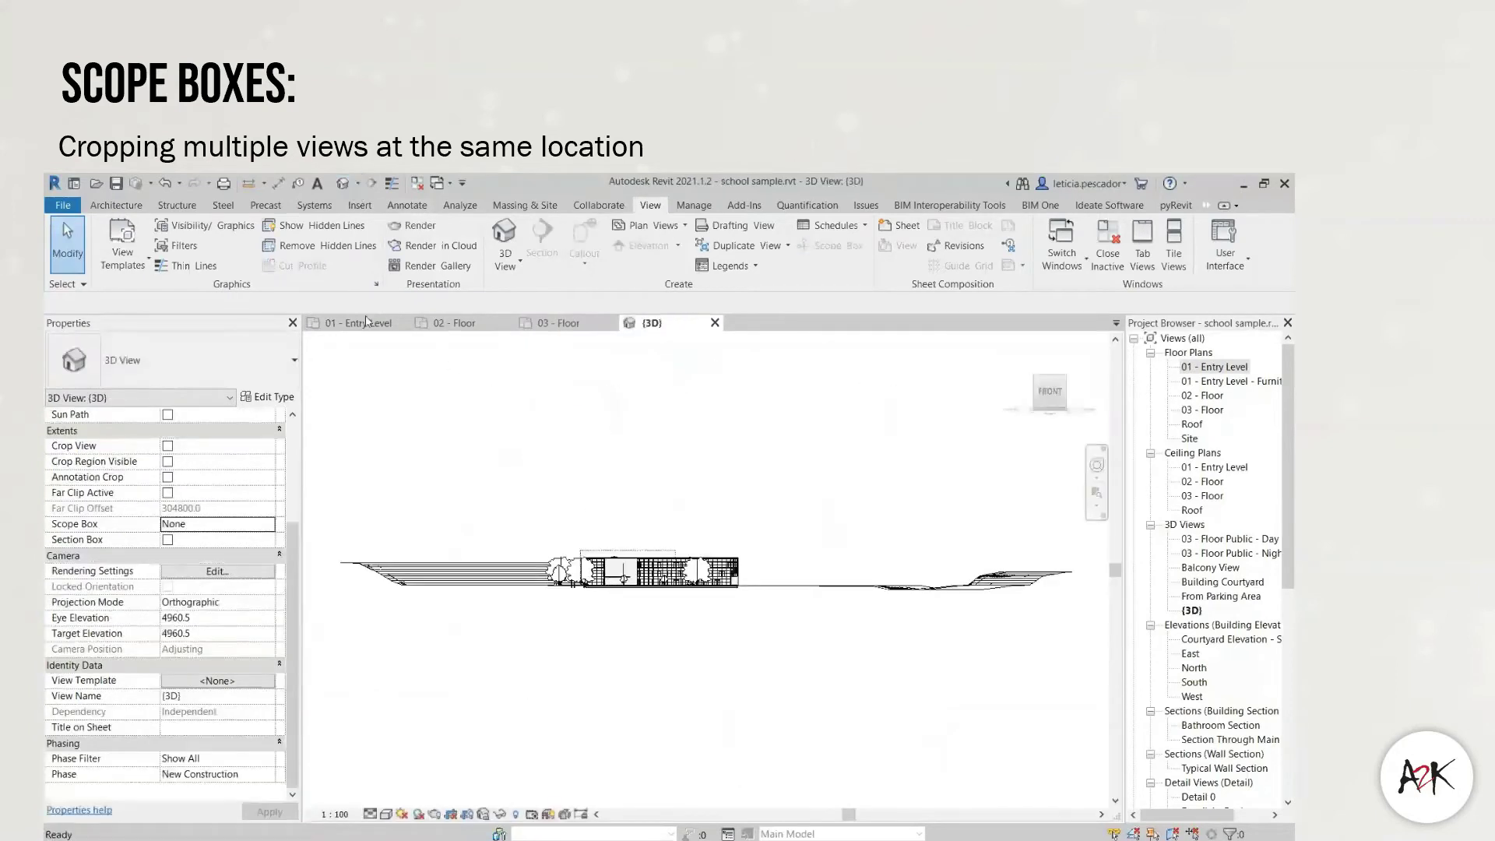
{"action": "middle_click_drag", "start_coordinate": [867, 501], "coordinate": [794, 548], "text": "shift"}
{"action": "scroll", "coordinate": [794, 549], "scroll_direction": "up", "scroll_amount": 5}
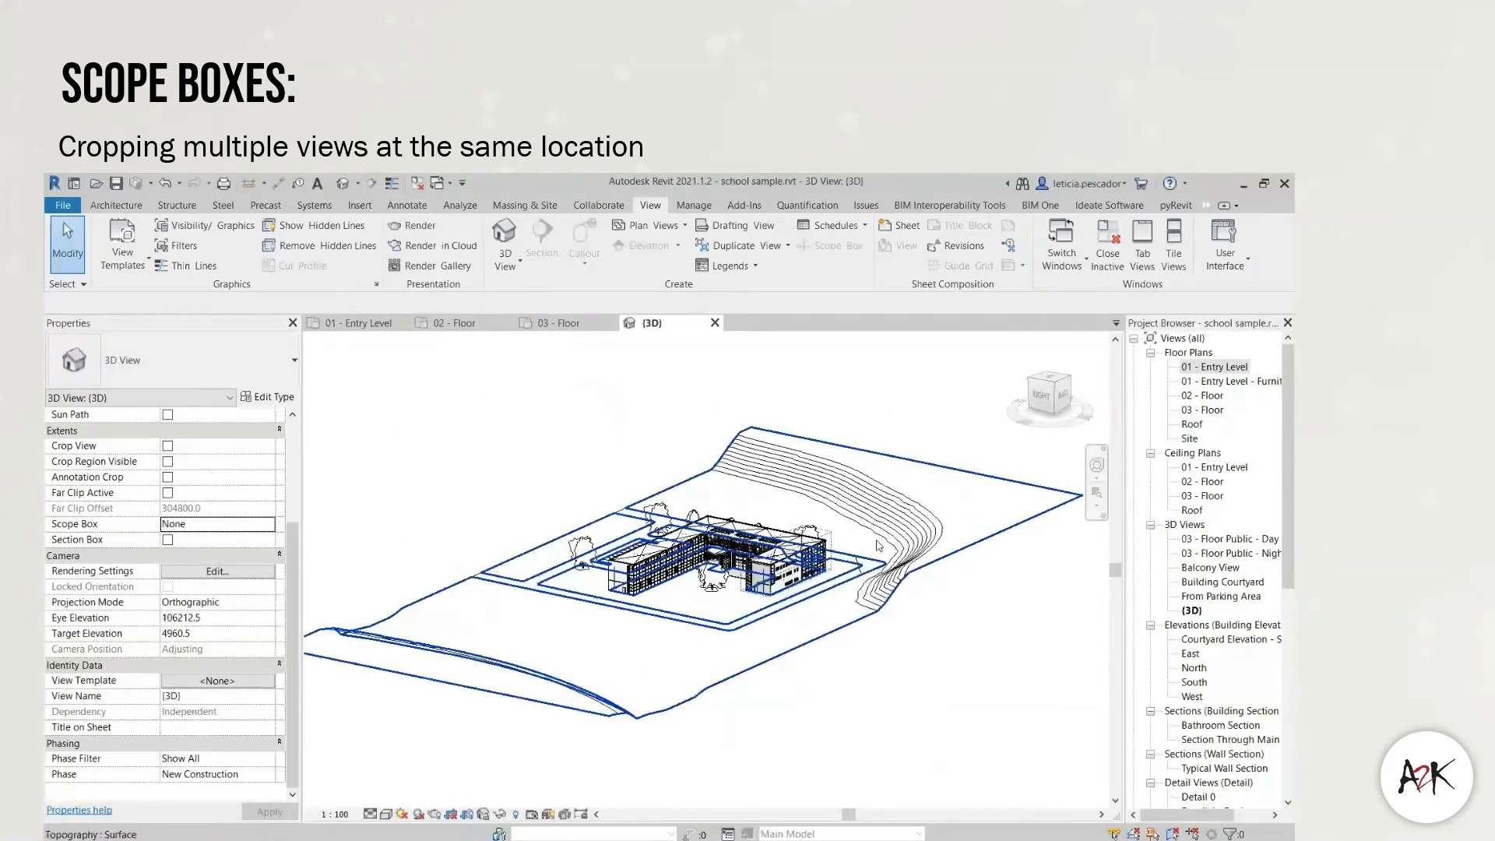
{"action": "scroll", "coordinate": [794, 549], "scroll_direction": "up", "scroll_amount": 4}
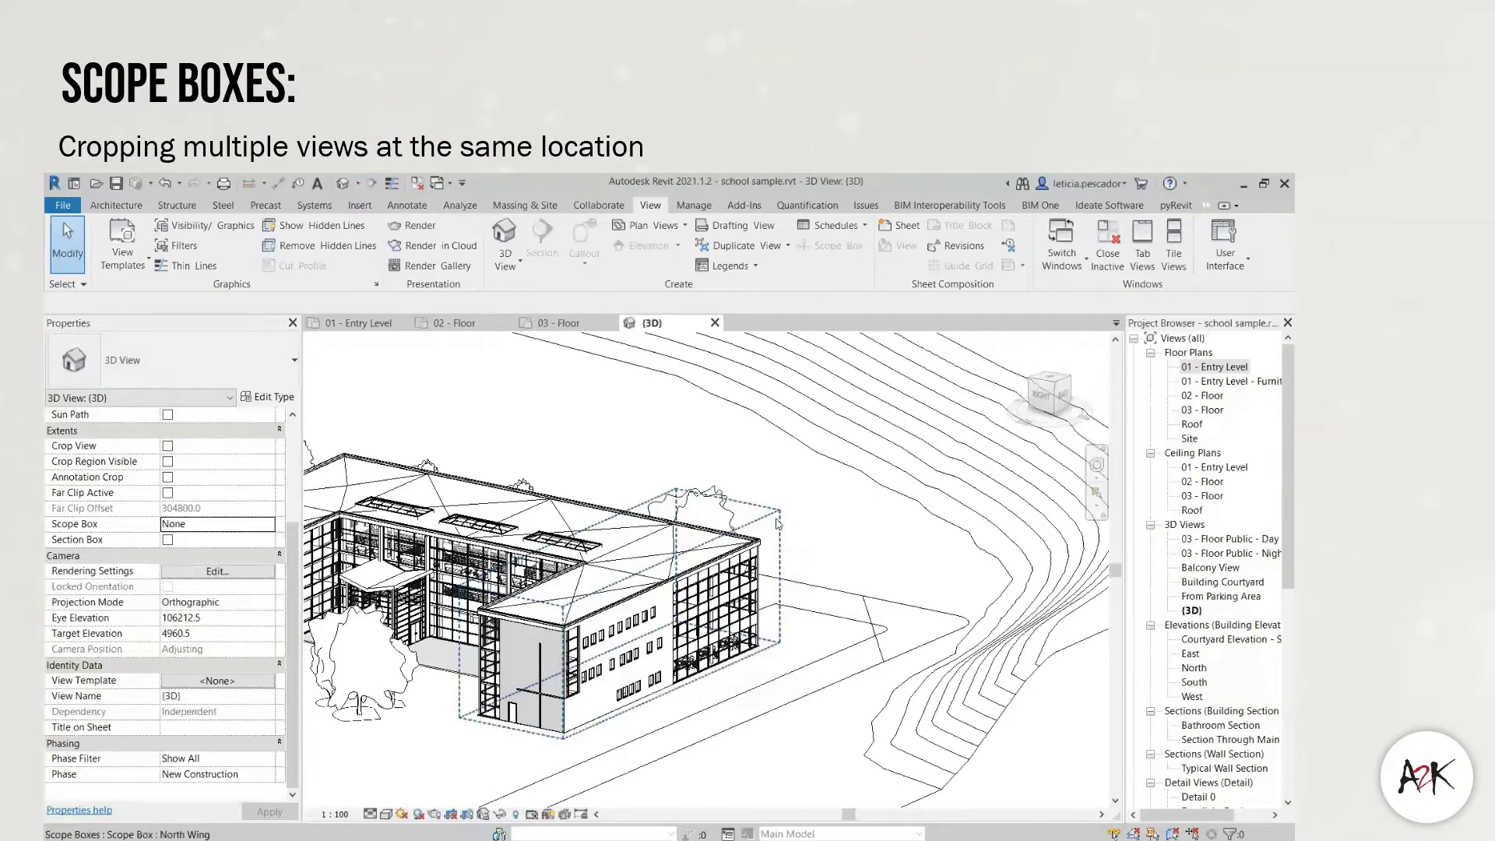
- Isolate the North Wing scope box's part of the building in the 3D view with Selection Box and inspect it from another angle
{"action": "left_click", "coordinate": [777, 523]}
{"action": "left_click", "coordinate": [777, 518]}
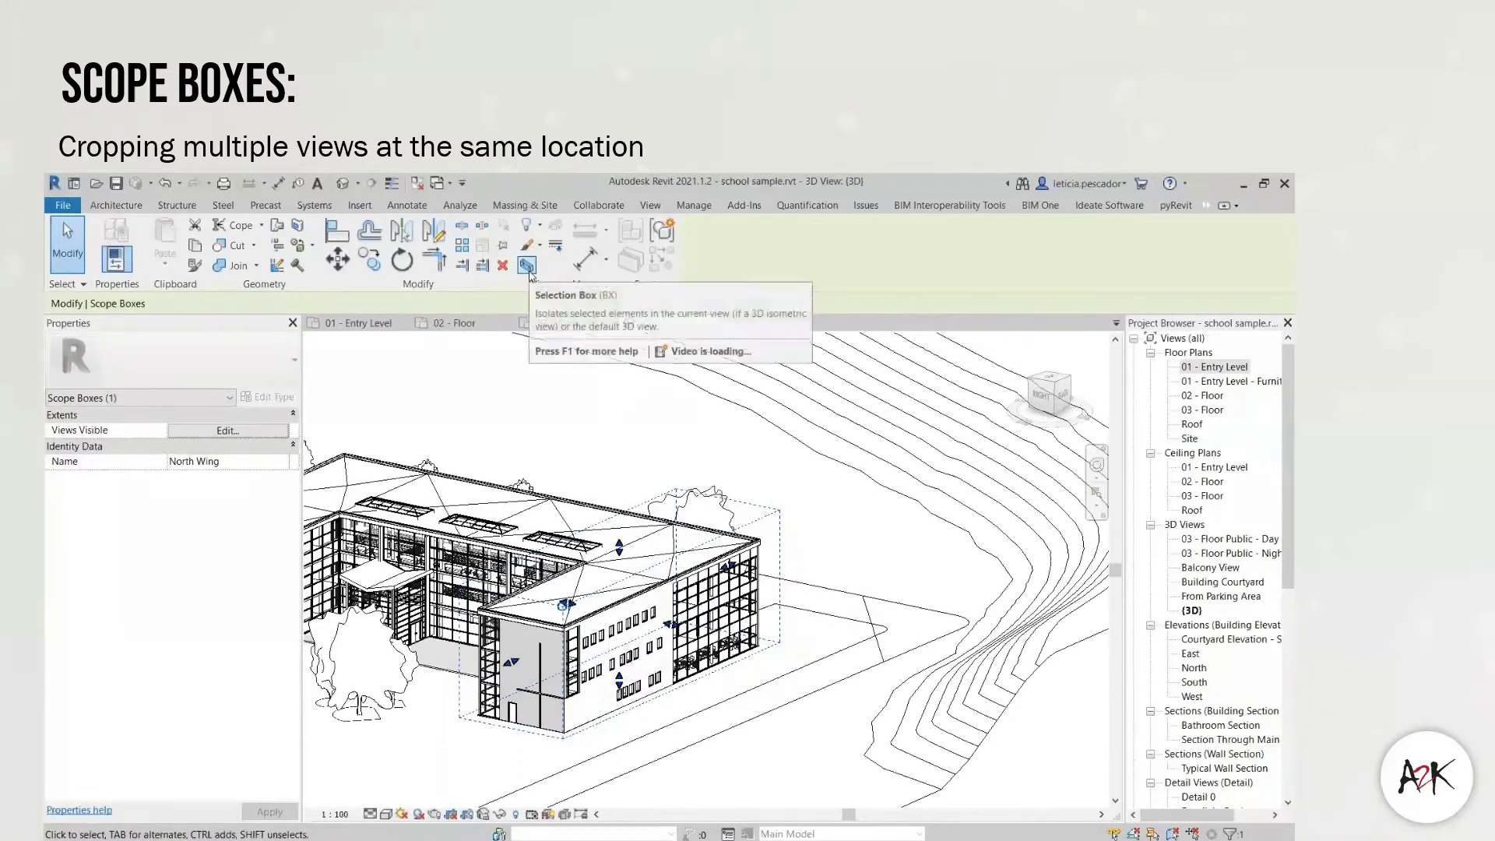
{"action": "left_click", "coordinate": [528, 266]}
{"action": "middle_click_drag", "start_coordinate": [534, 467], "coordinate": [895, 389], "text": "shift"}
{"action": "scroll", "coordinate": [619, 471], "scroll_direction": "up", "scroll_amount": 3}
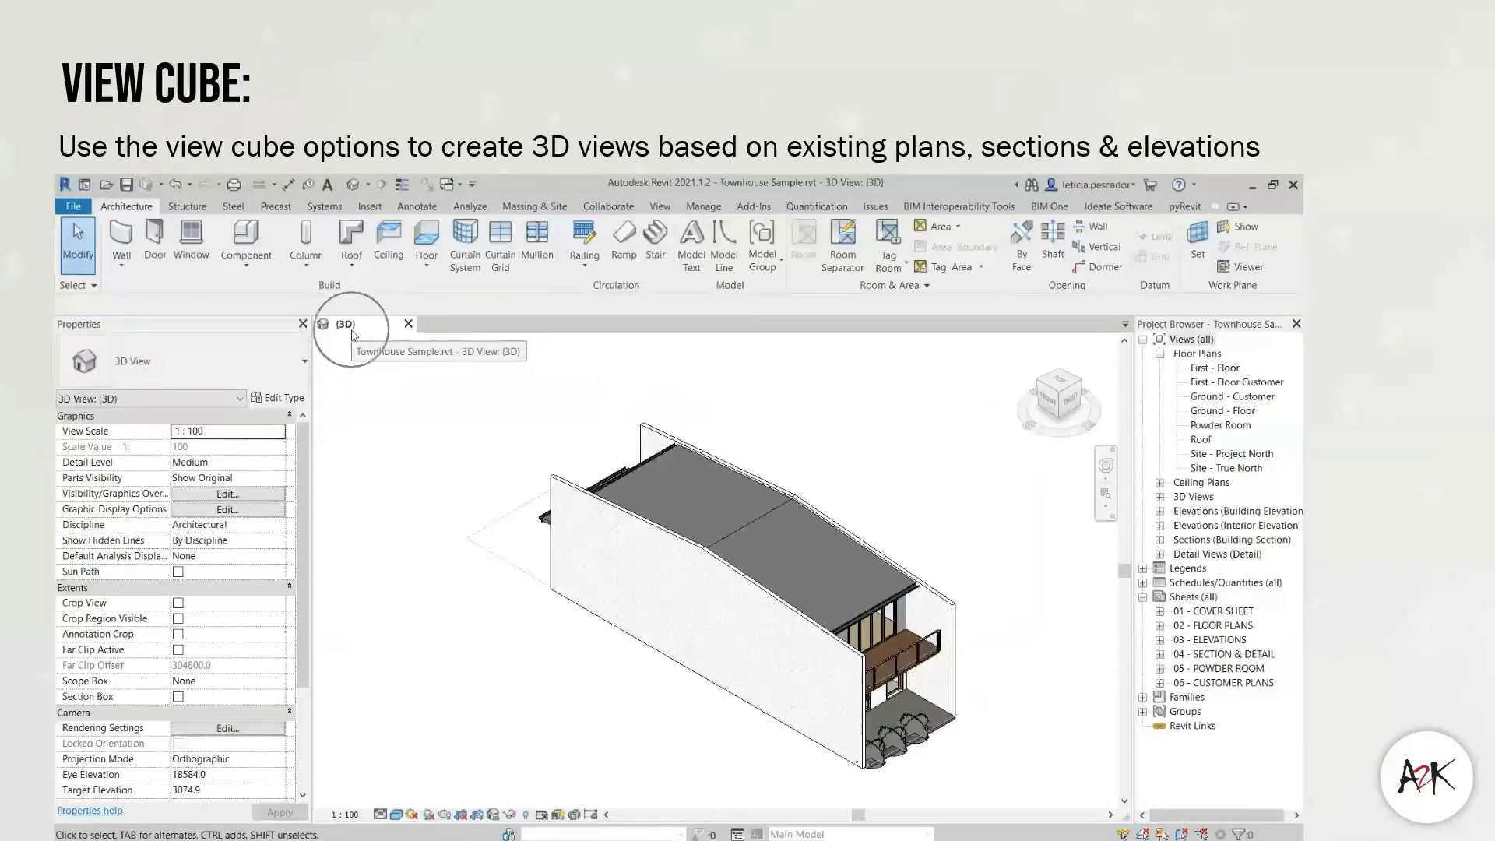
- Orient the Townhouse 3D view to the Ground - Floor floor plan and orbit it to an axonometric angle
{"action": "right_click", "coordinate": [1062, 383]}
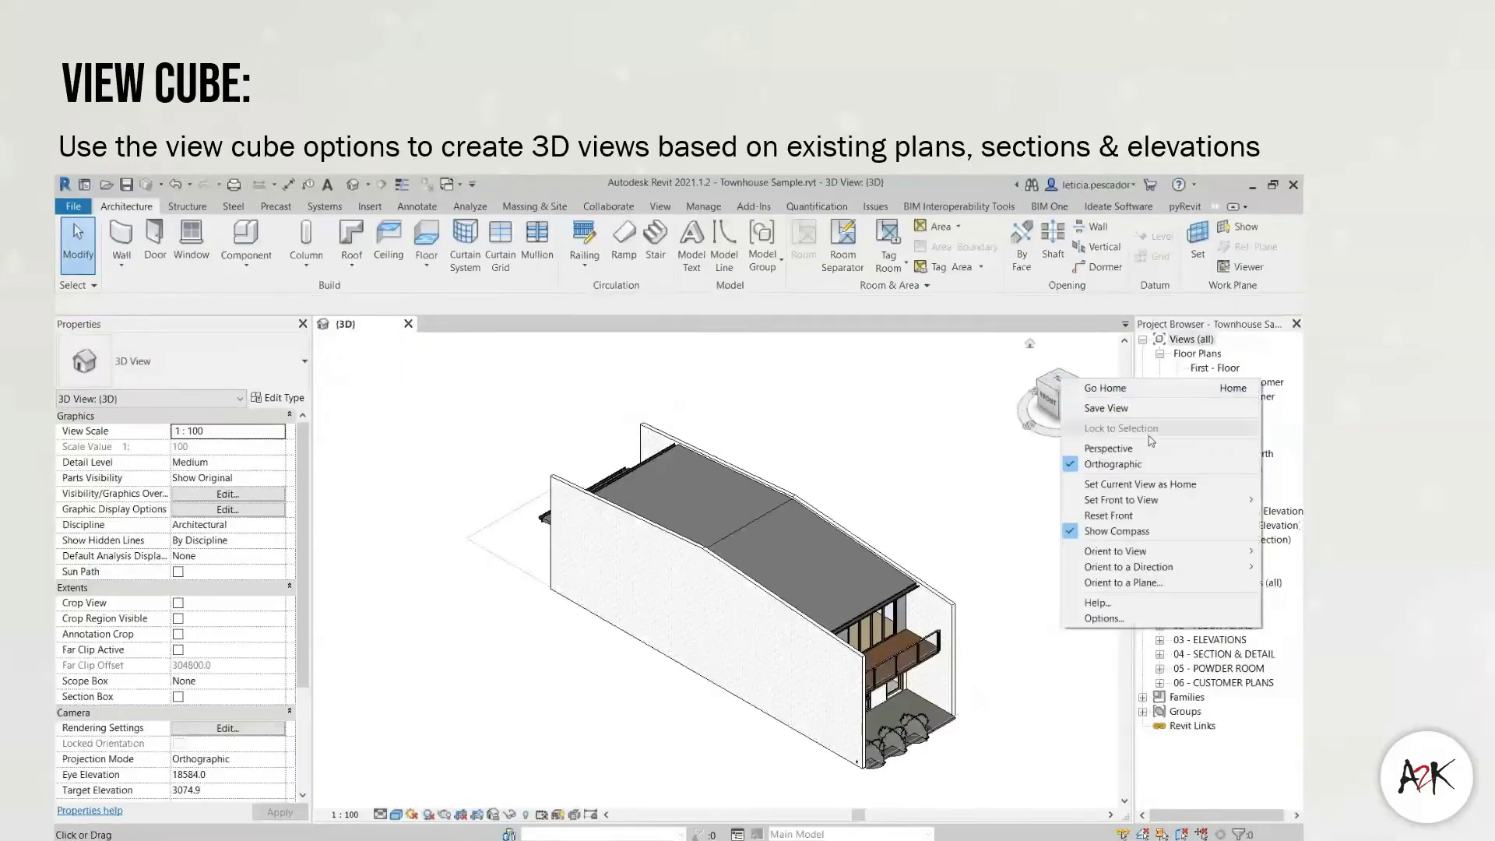
{"action": "mouse_move", "coordinate": [1153, 555]}
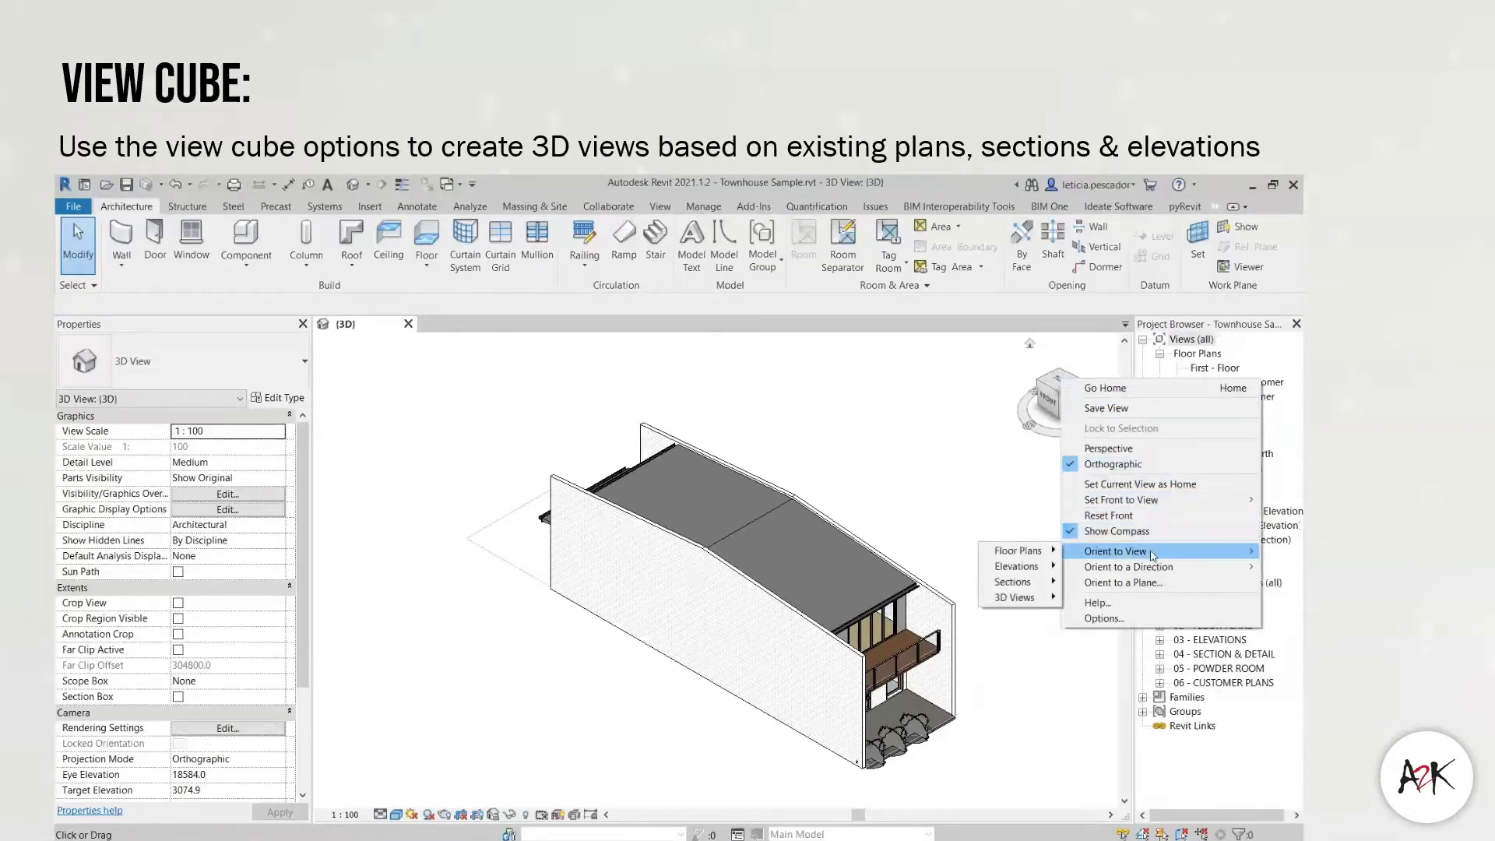
{"action": "mouse_move", "coordinate": [1033, 556]}
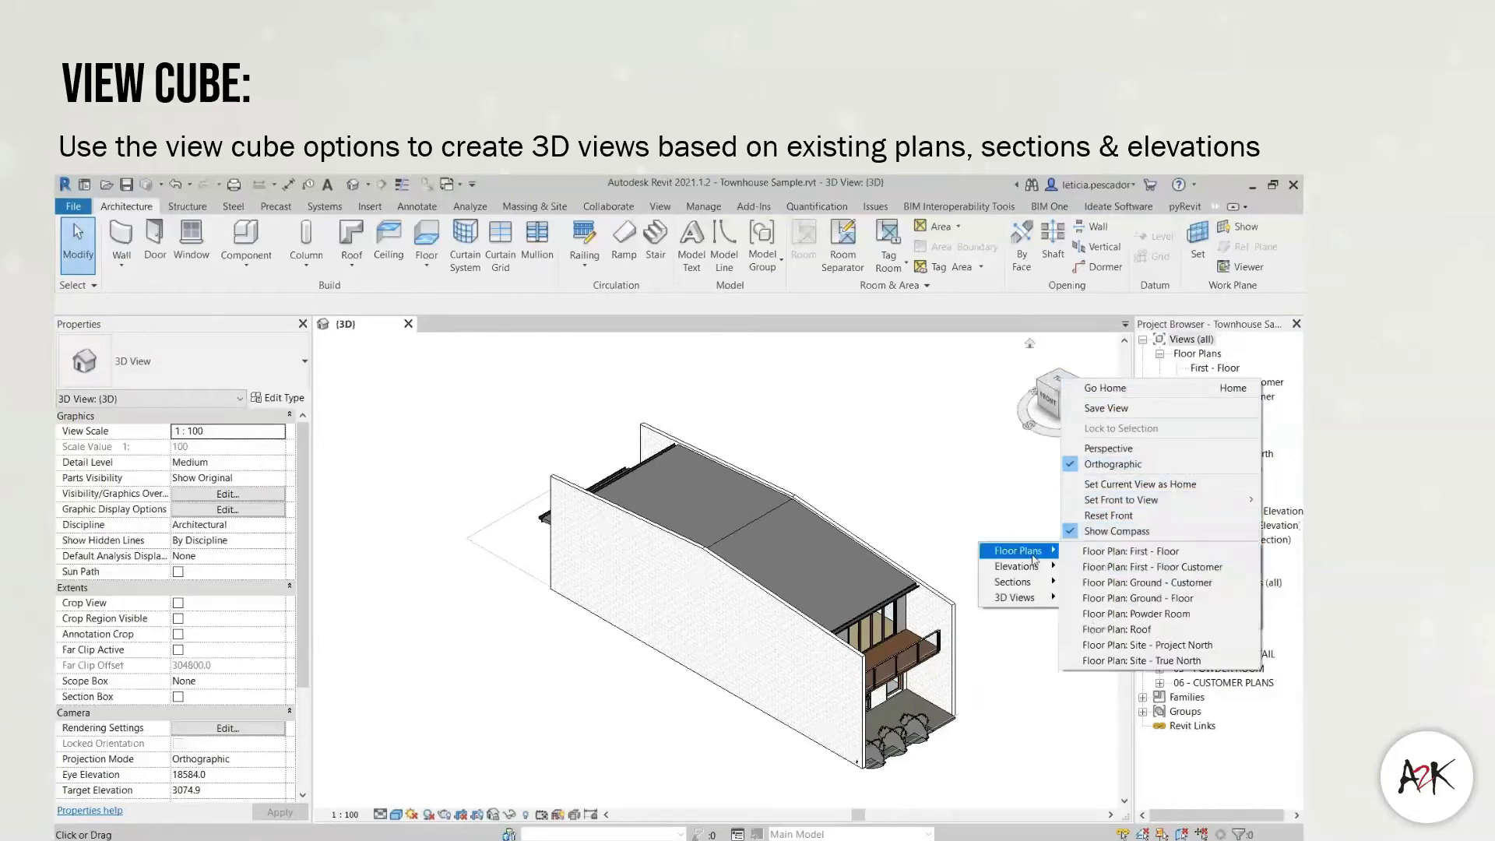
{"action": "left_click", "coordinate": [1144, 604]}
{"action": "middle_click_drag", "start_coordinate": [984, 651], "coordinate": [846, 436], "text": "shift"}
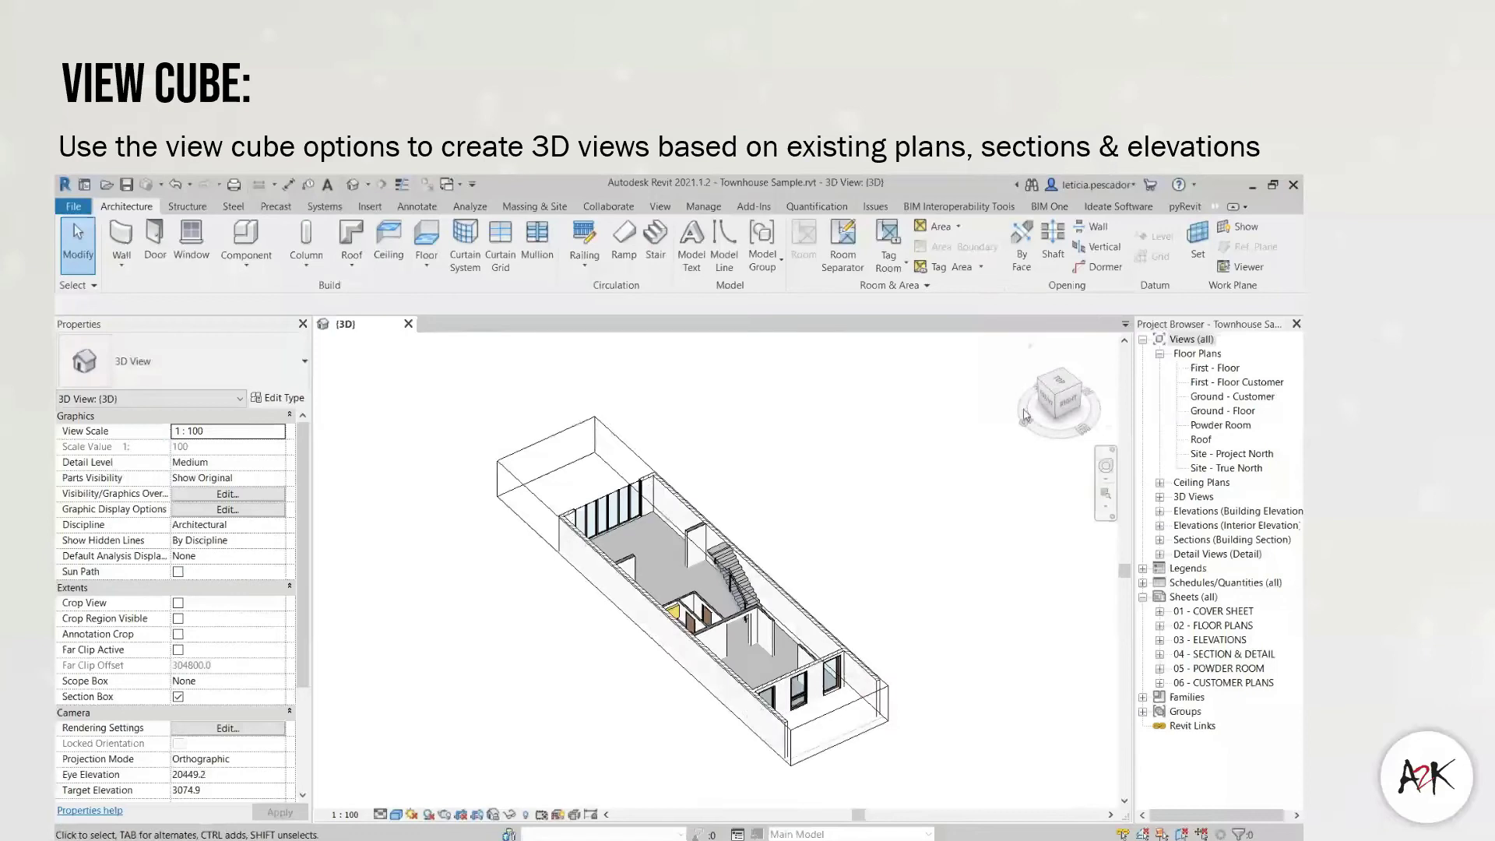
- Inspect the section box around the ground floor, then turn off Section Box for the 3D view
{"action": "left_click", "coordinate": [616, 438]}
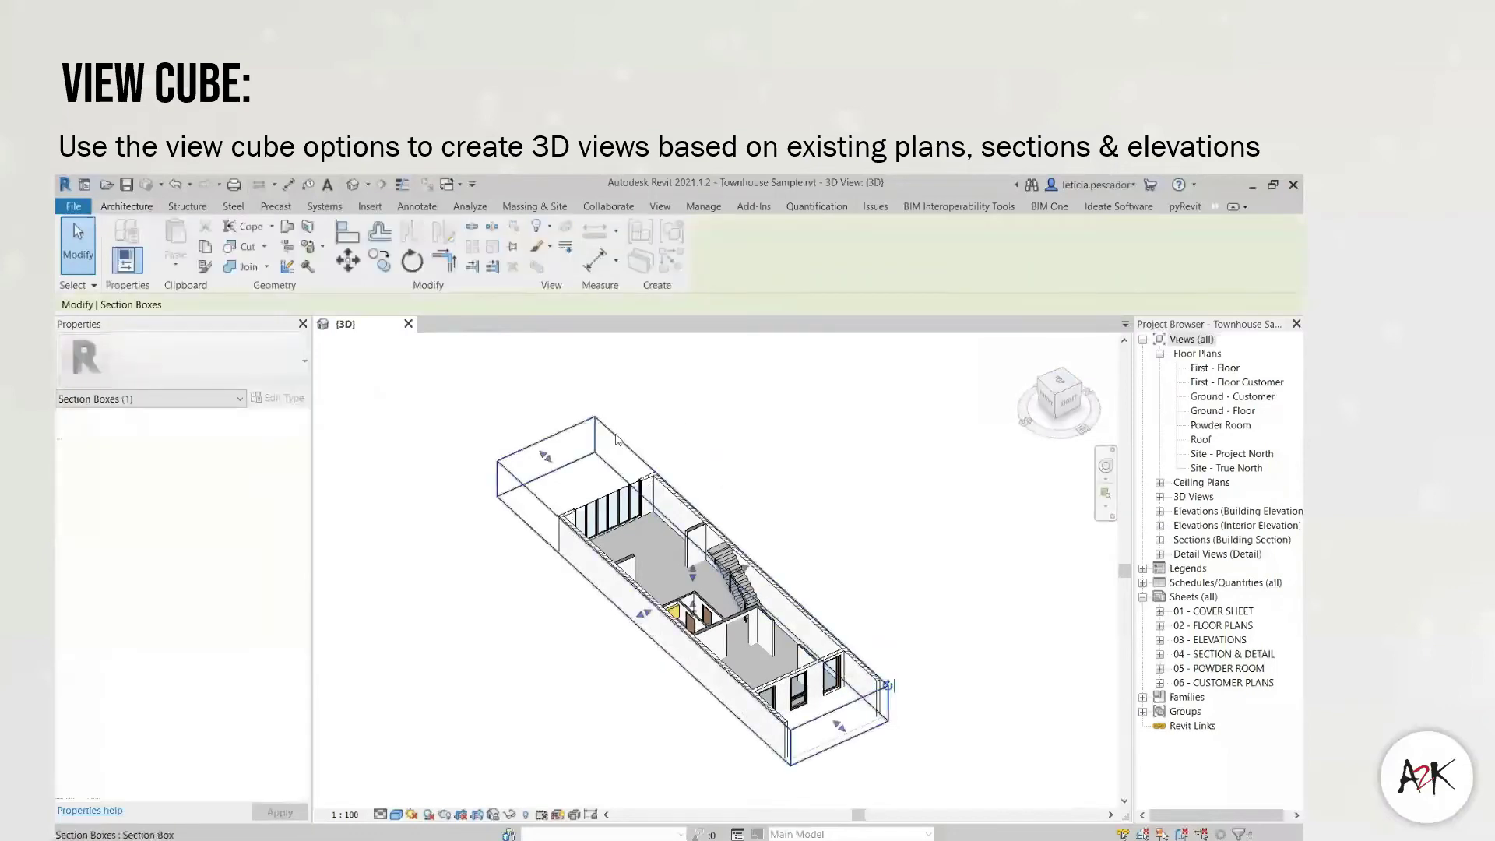
{"action": "key", "text": "ctrl"}
{"action": "key", "text": "ctrl"}
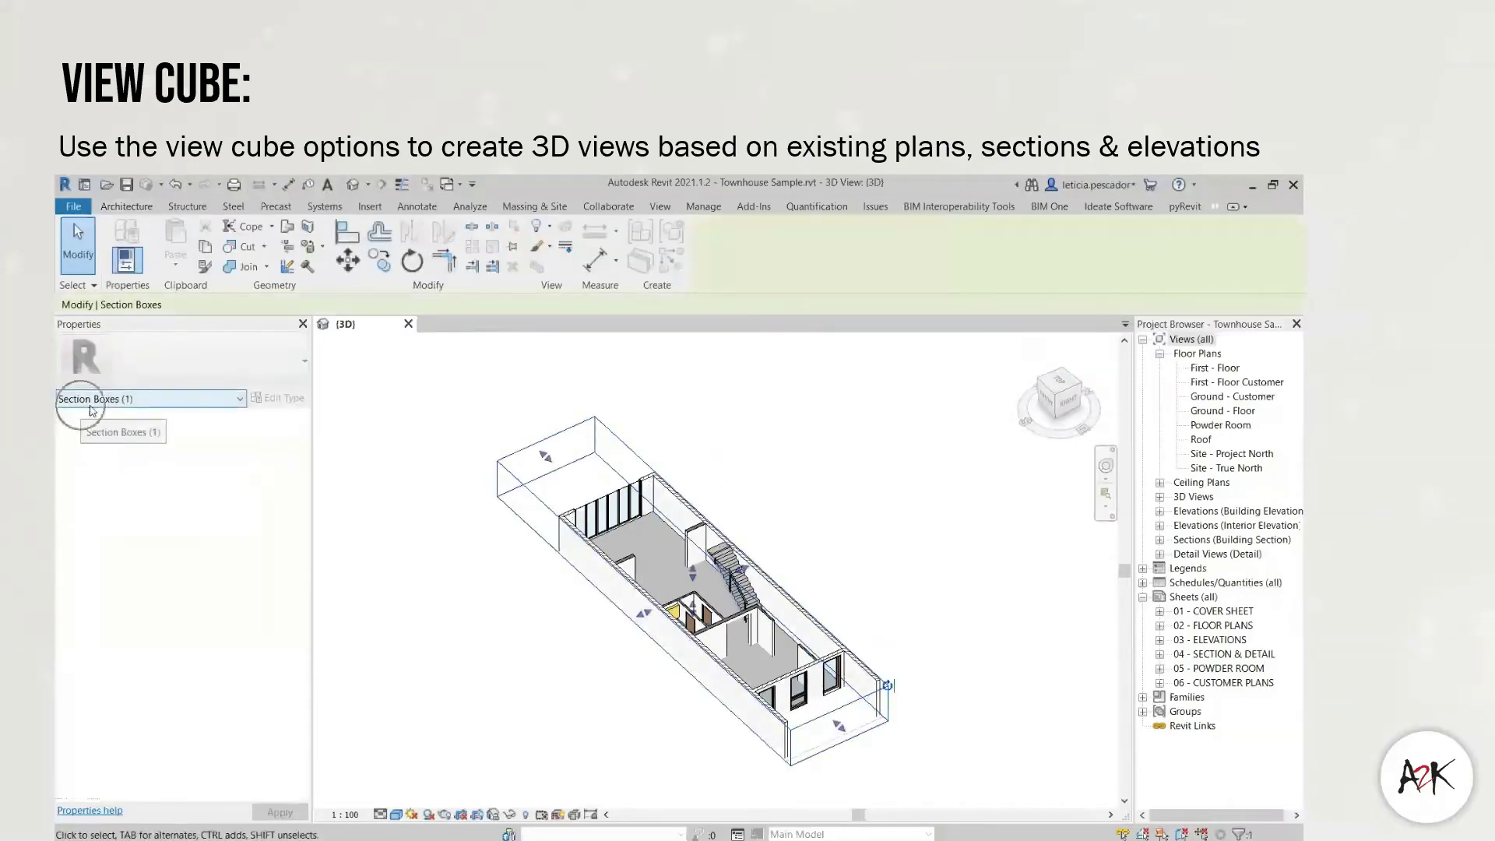
{"action": "key", "text": "Escape"}
{"action": "key", "text": "ctrl"}
{"action": "left_click", "coordinate": [177, 697]}
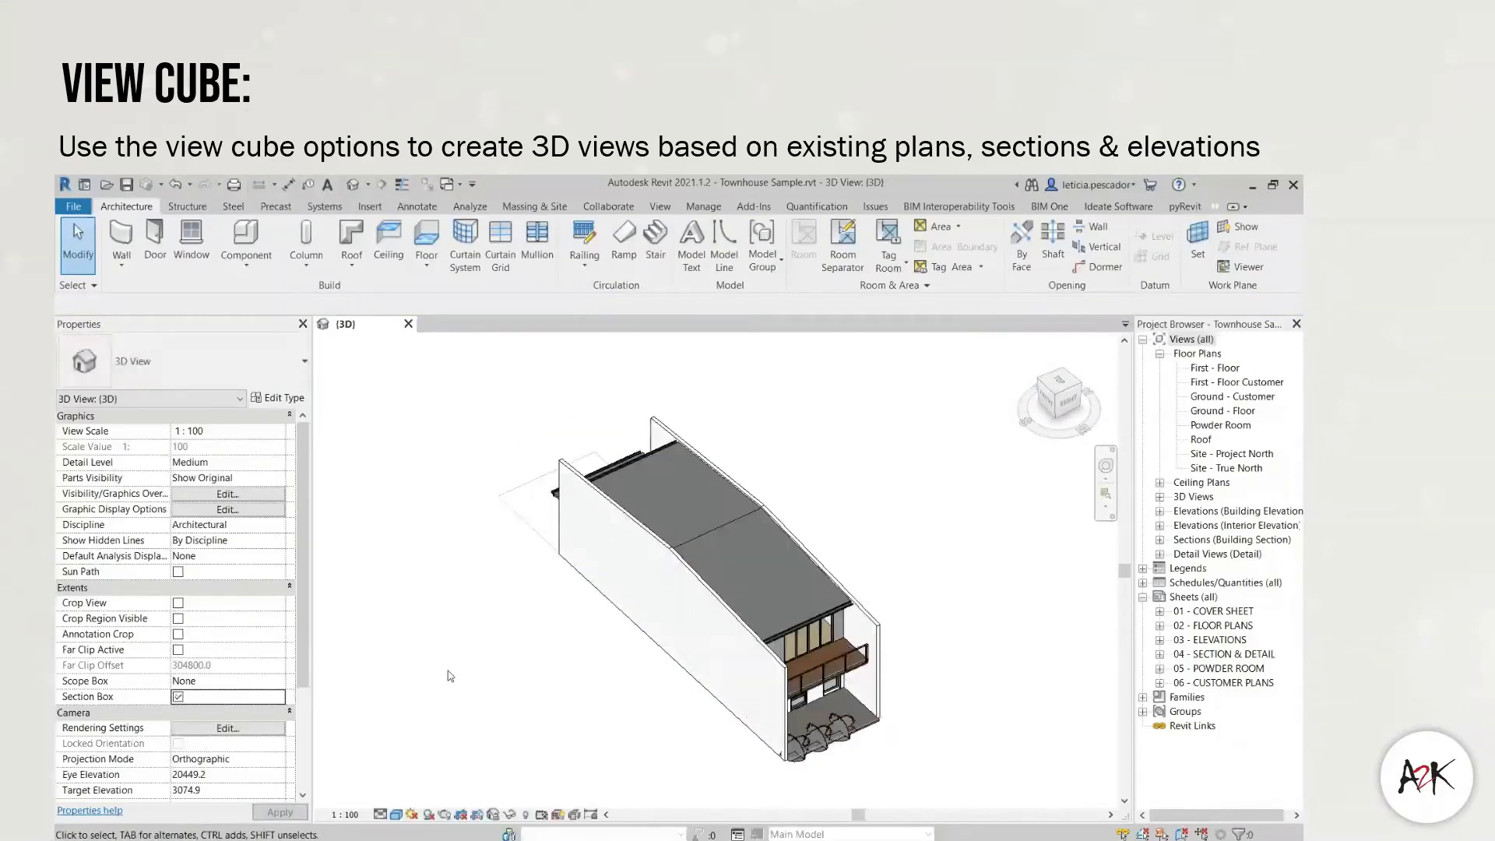
{"action": "left_click", "coordinate": [178, 697]}
- Orient the 3D view to a lengthwise building section through the stair and orbit the cut model
{"action": "right_click", "coordinate": [1053, 381]}
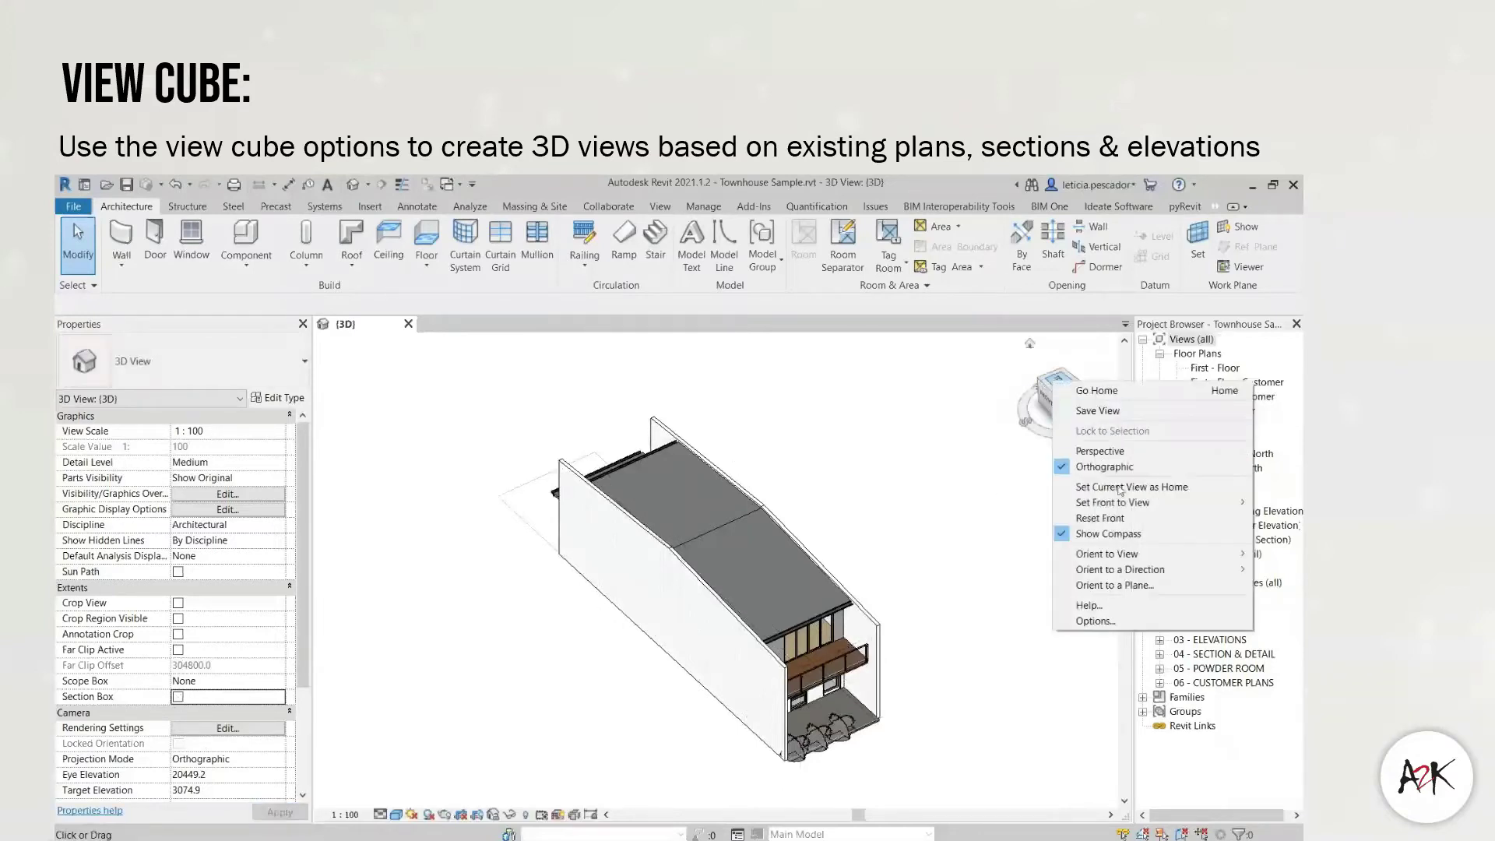
{"action": "mouse_move", "coordinate": [1108, 555]}
{"action": "mouse_move", "coordinate": [1010, 585]}
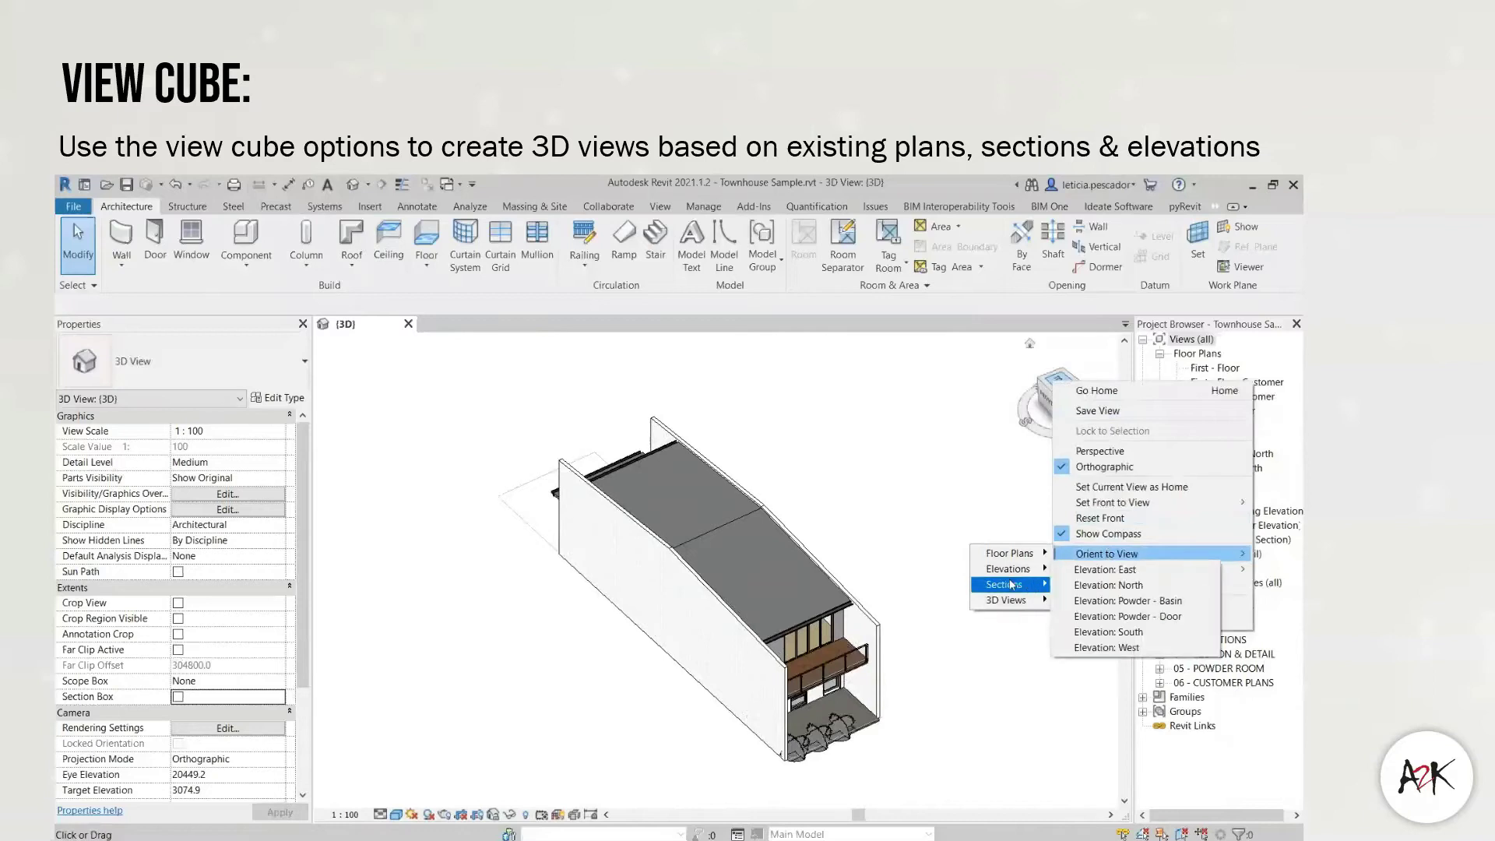
{"action": "left_click", "coordinate": [1104, 587]}
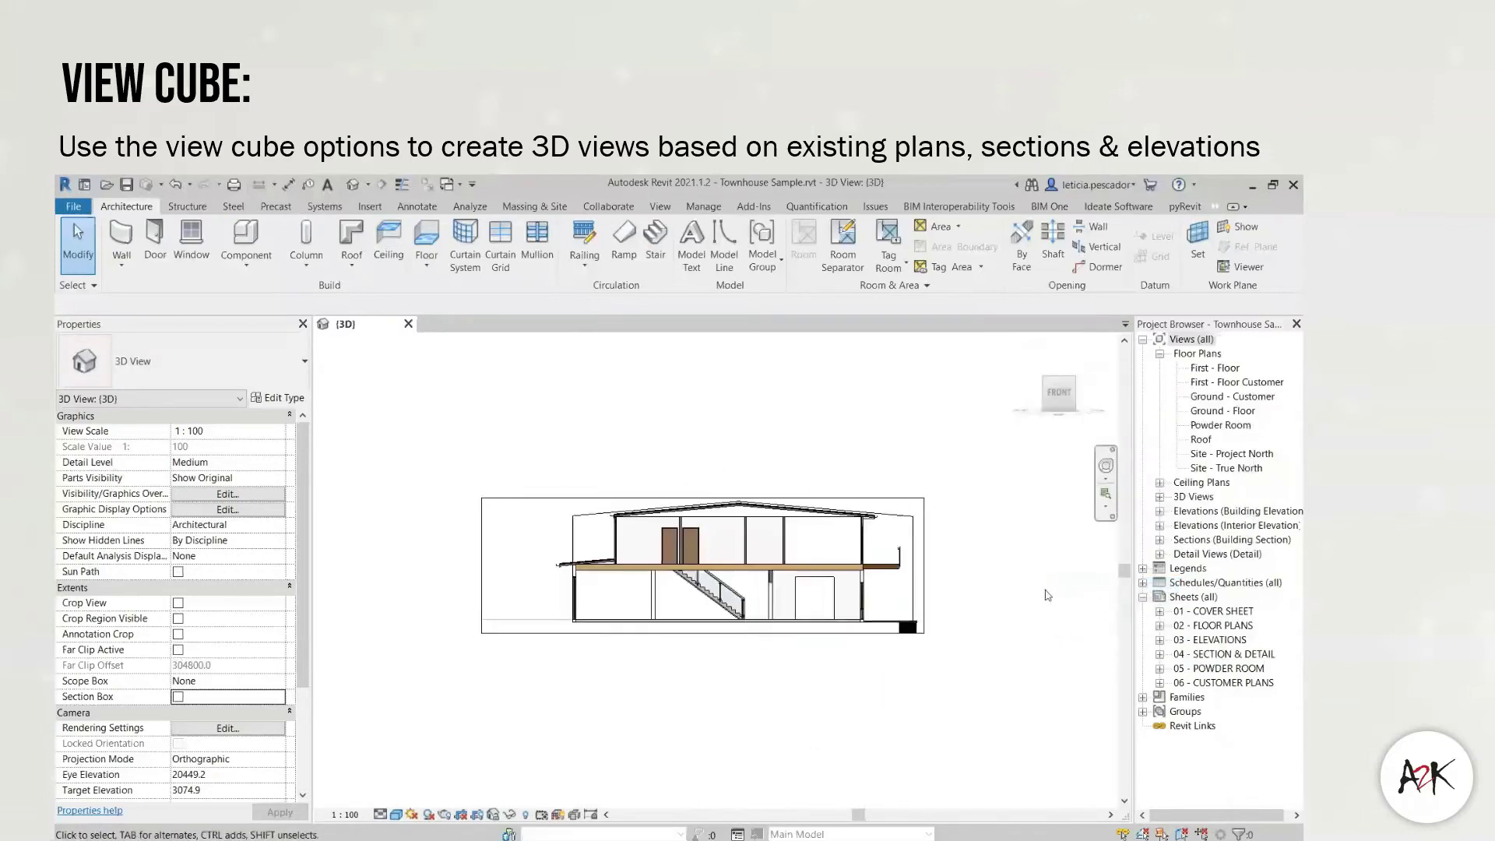
{"action": "middle_click_drag", "start_coordinate": [1047, 592], "coordinate": [969, 586], "text": "shift"}
{"action": "left_click", "coordinate": [1064, 388]}
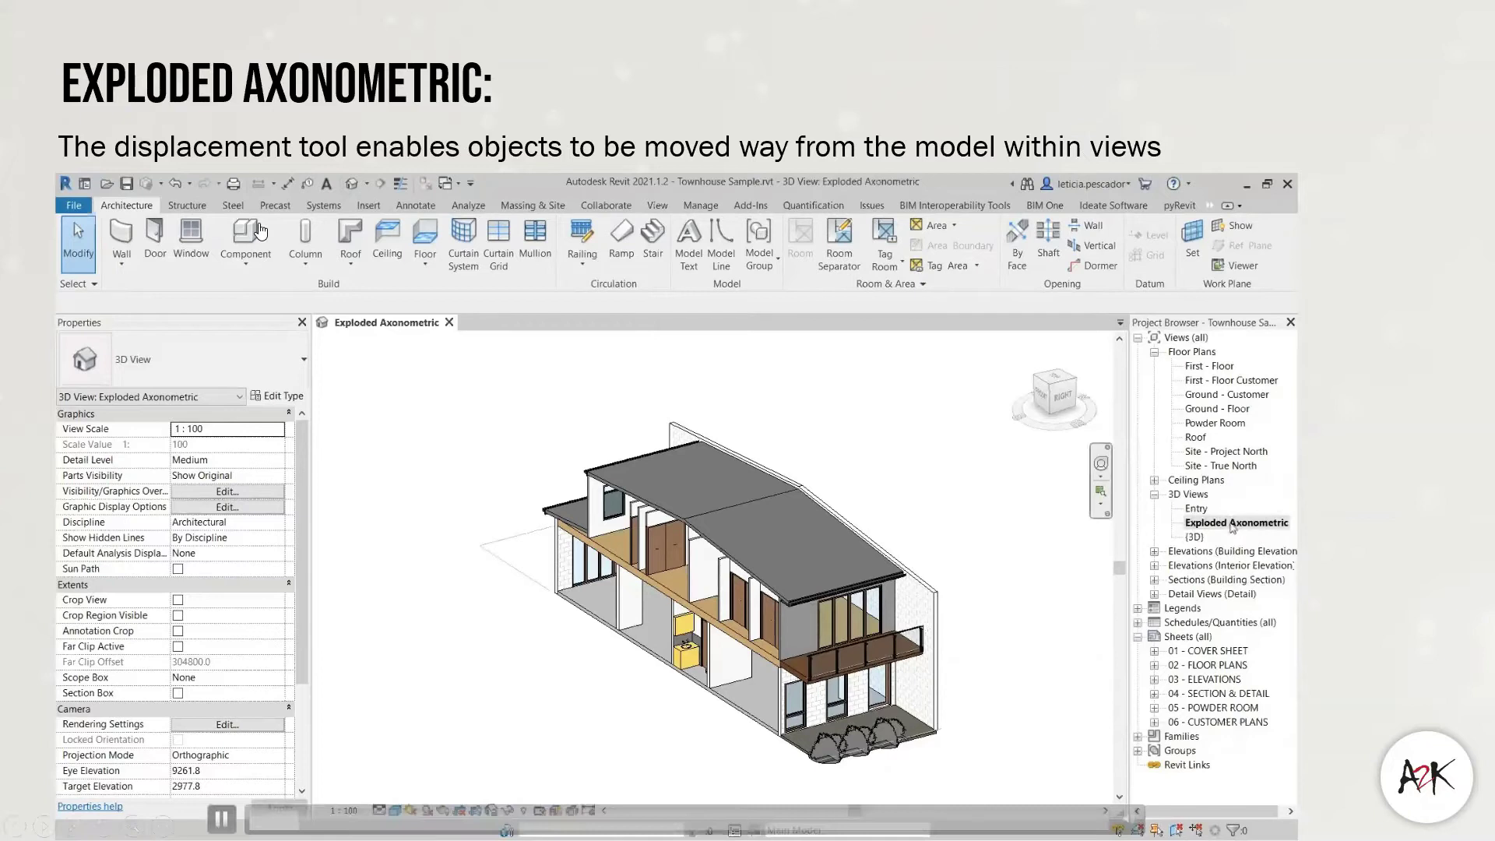
- Displace the first-floor and roof elements together as one set, about 5510 mm upward in the Exploded Axonometric view
{"action": "left_click", "coordinate": [1042, 399]}
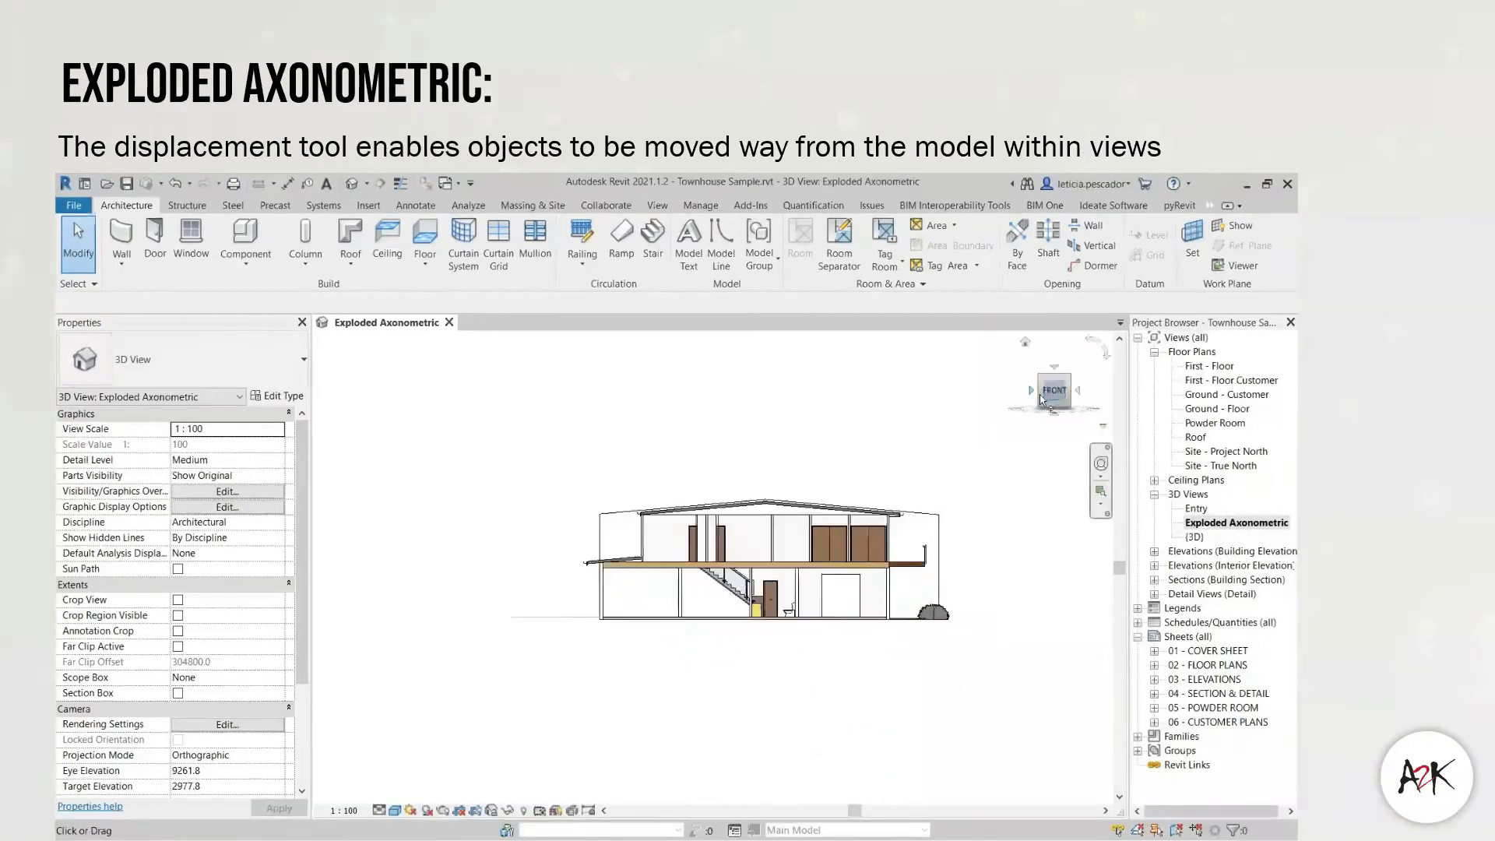
{"action": "left_click_drag", "start_coordinate": [527, 460], "coordinate": [924, 579]}
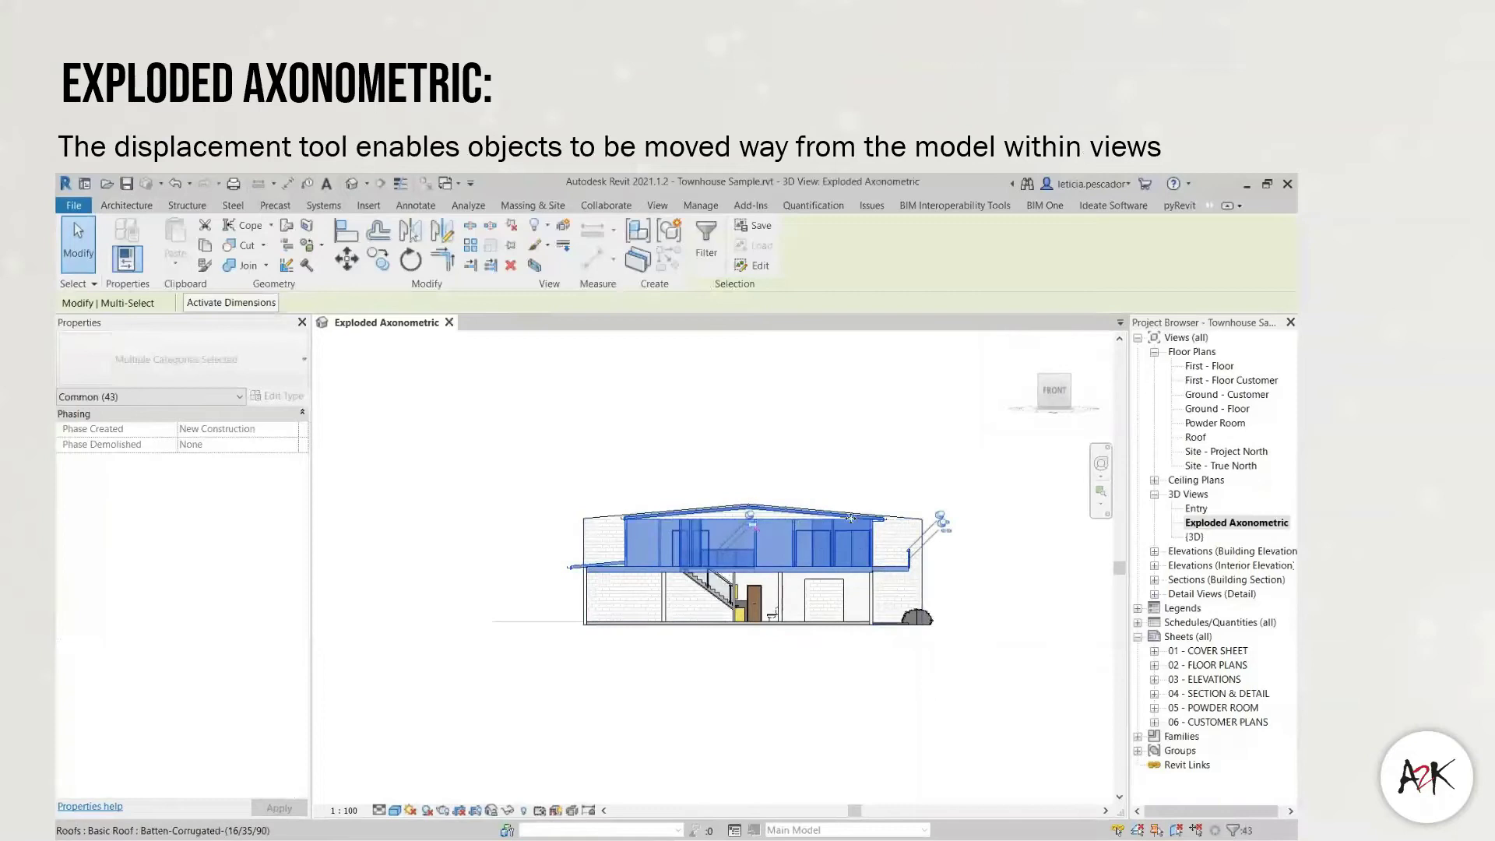
{"action": "middle_click_drag", "start_coordinate": [911, 493], "coordinate": [906, 524], "text": "shift"}
{"action": "middle_click_drag", "start_coordinate": [815, 558], "coordinate": [802, 603], "text": "shift"}
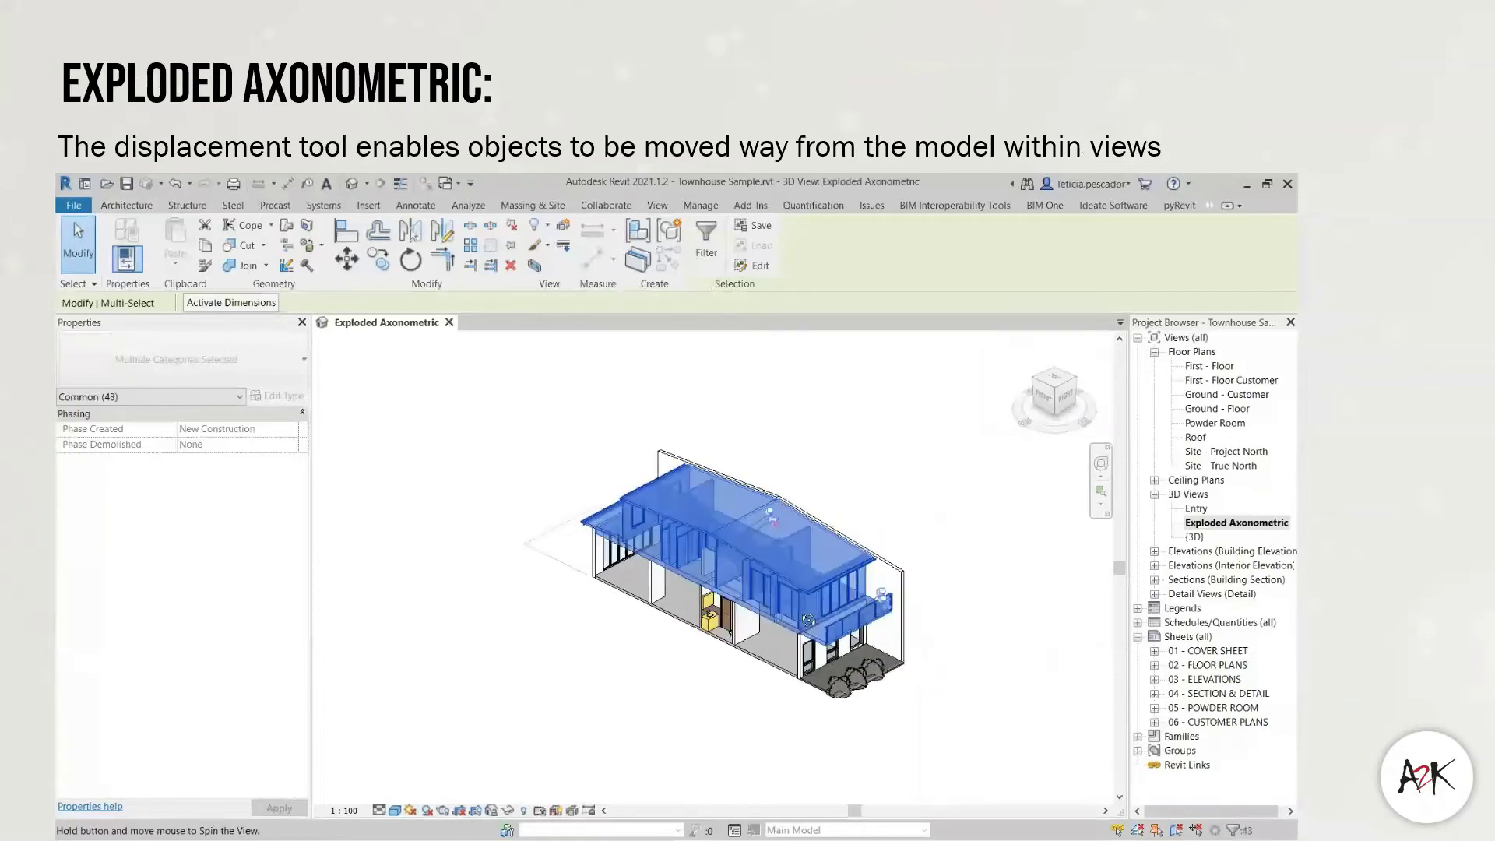
{"action": "left_click", "coordinate": [563, 231]}
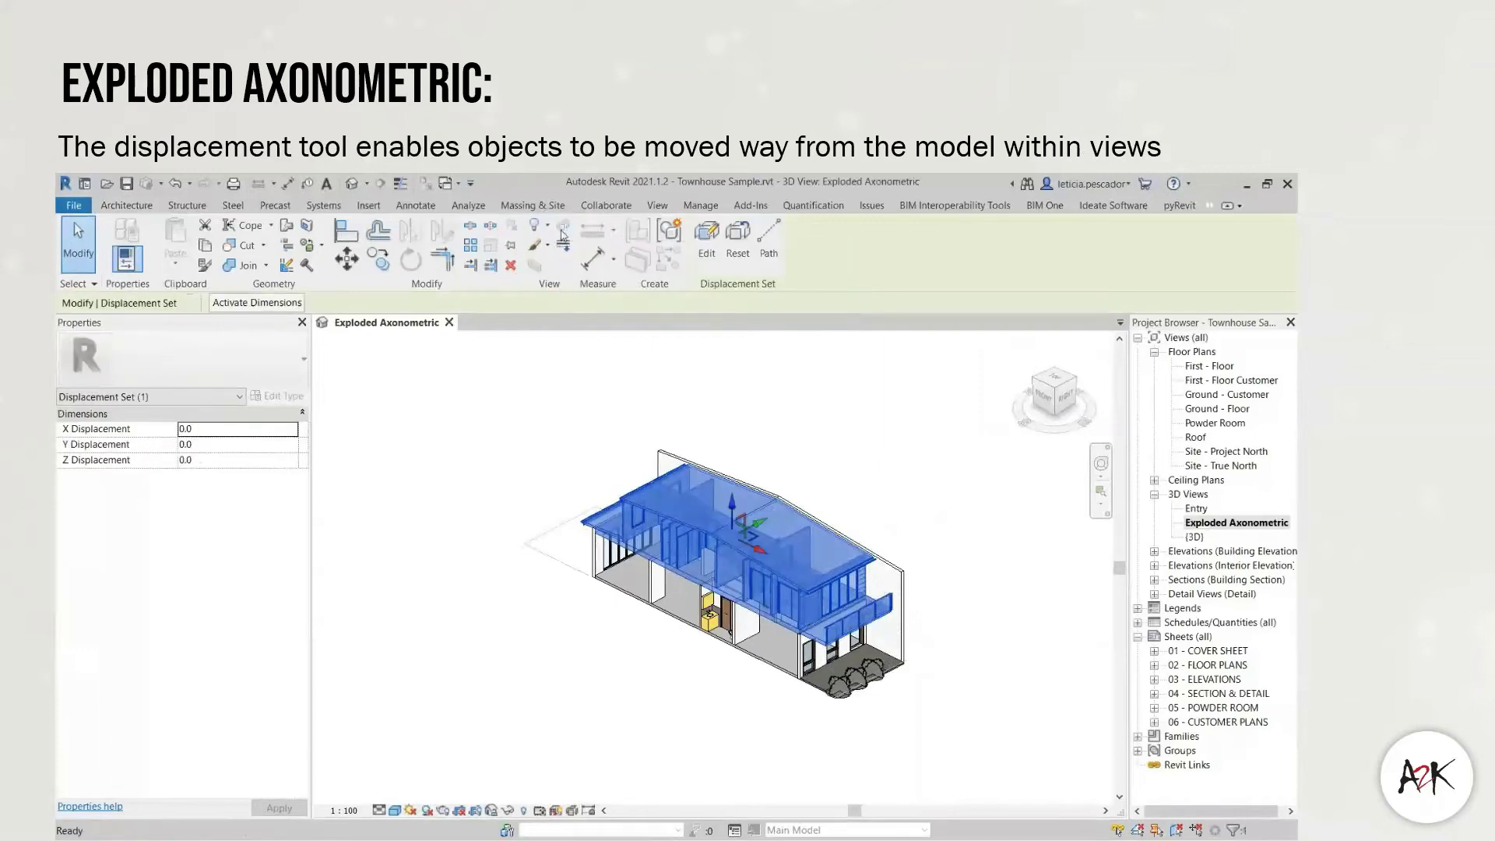
{"action": "left_click_drag", "start_coordinate": [731, 504], "coordinate": [732, 419]}
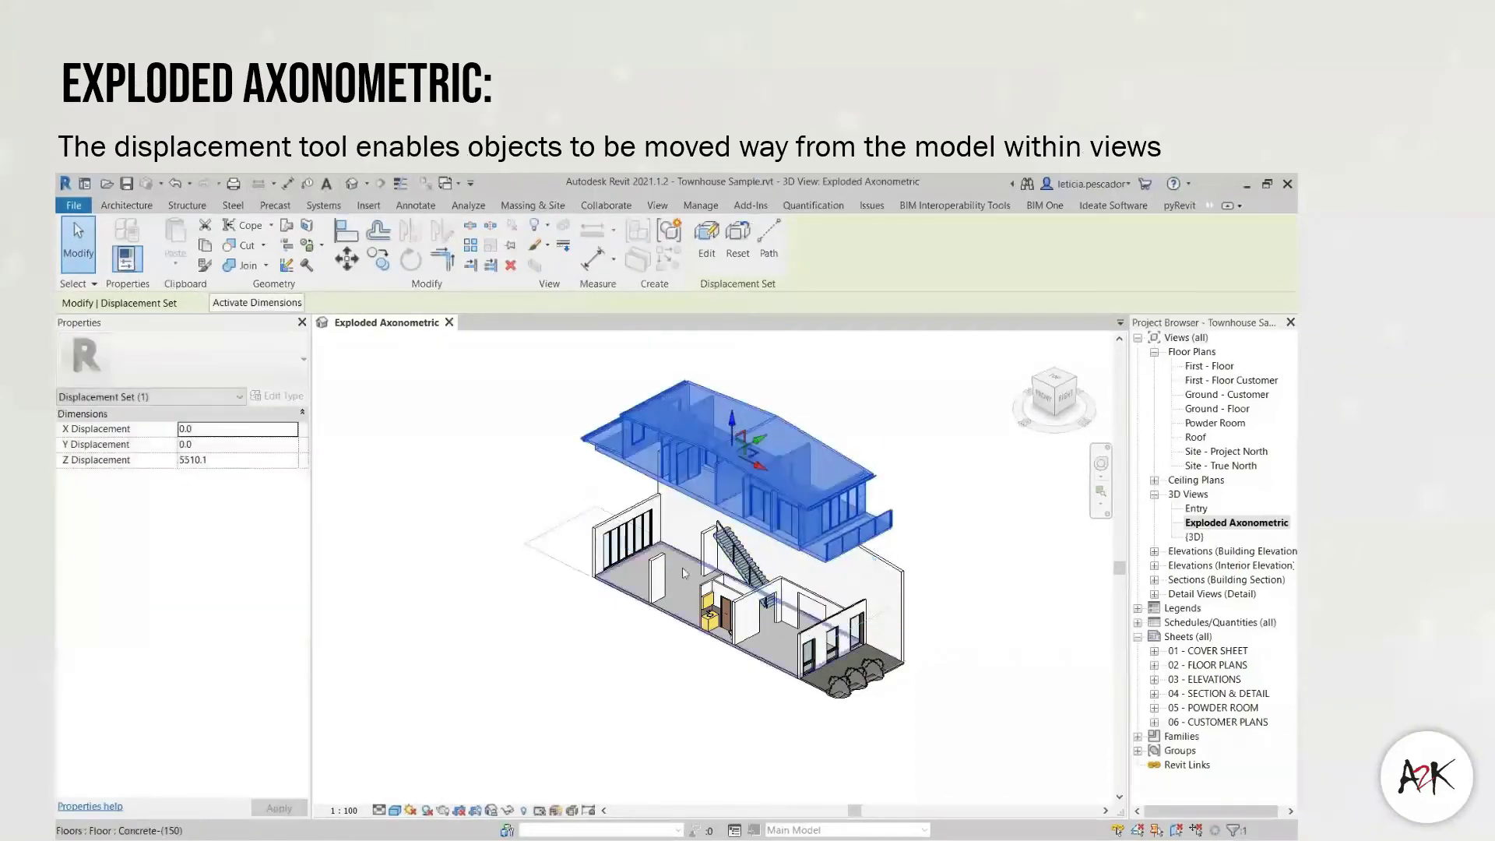
{"action": "middle_click_drag", "start_coordinate": [819, 433], "coordinate": [897, 507]}
{"action": "left_click", "coordinate": [896, 507]}
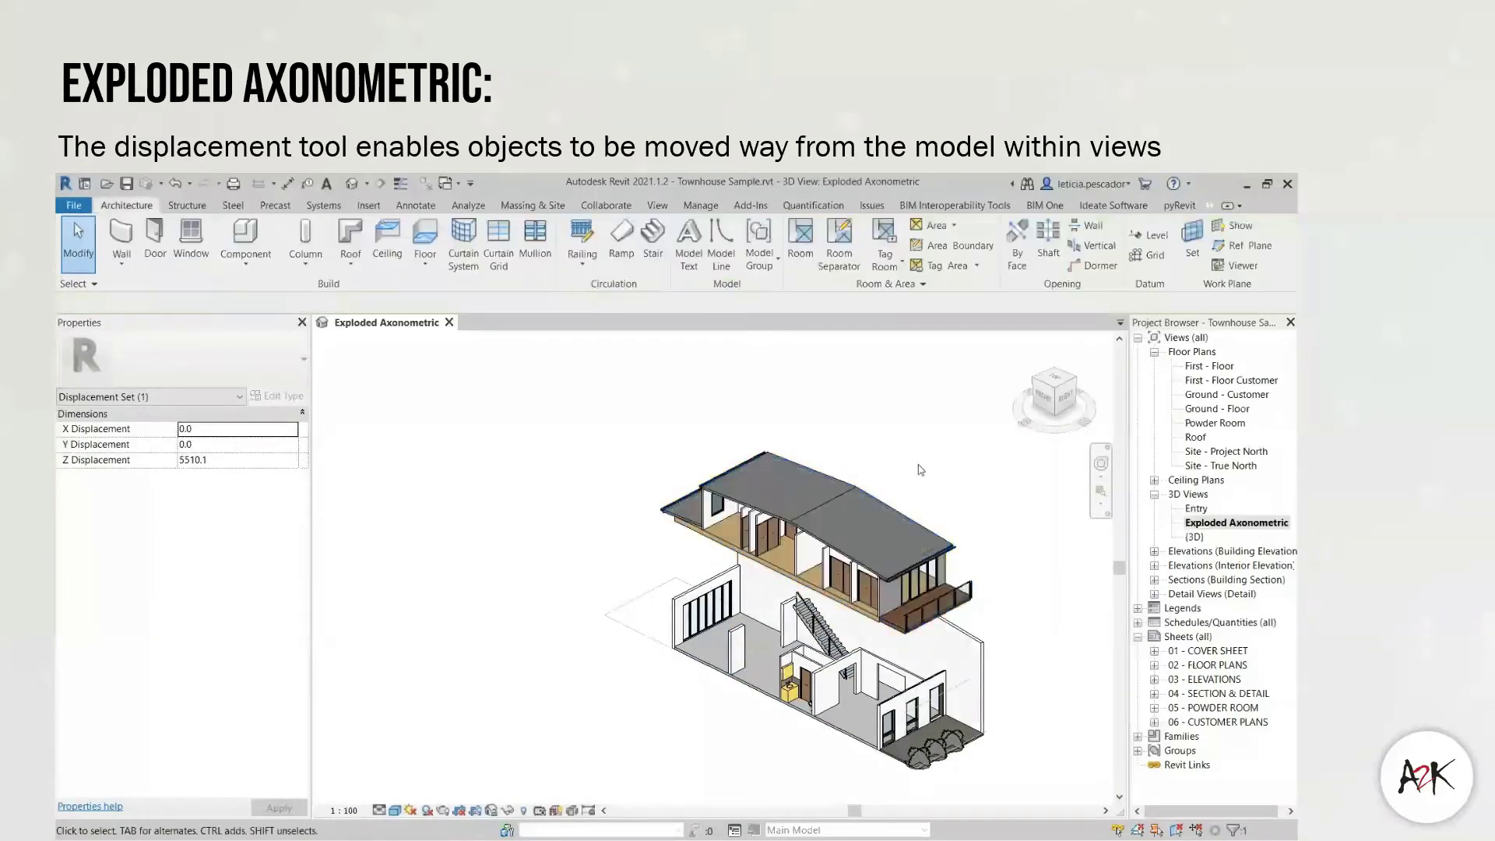
- Remove the main roof from the upper-storey displacement set
{"action": "left_click", "coordinate": [823, 504]}
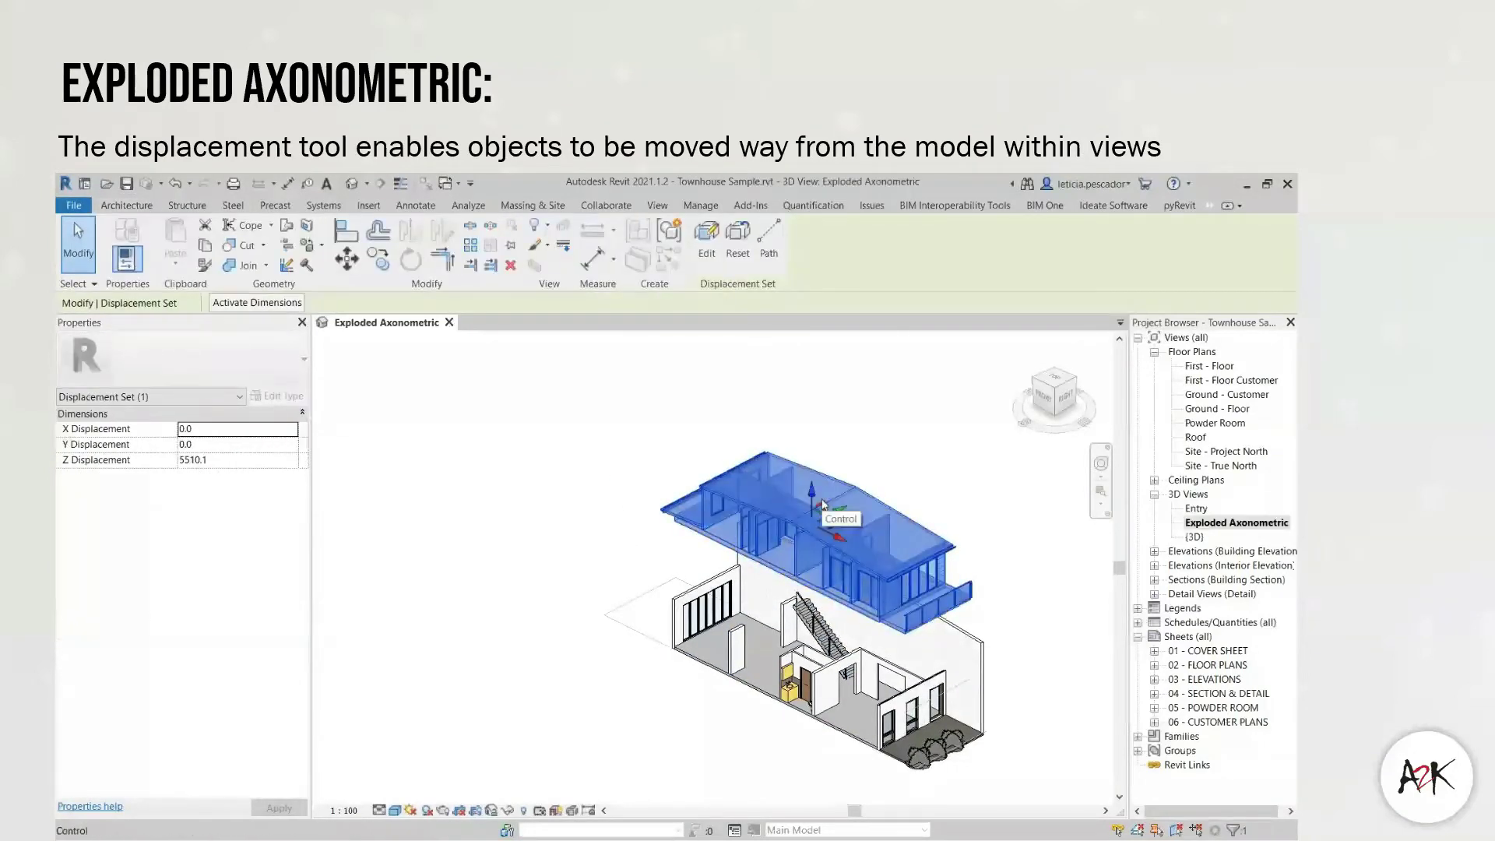
{"action": "left_click", "coordinate": [706, 241]}
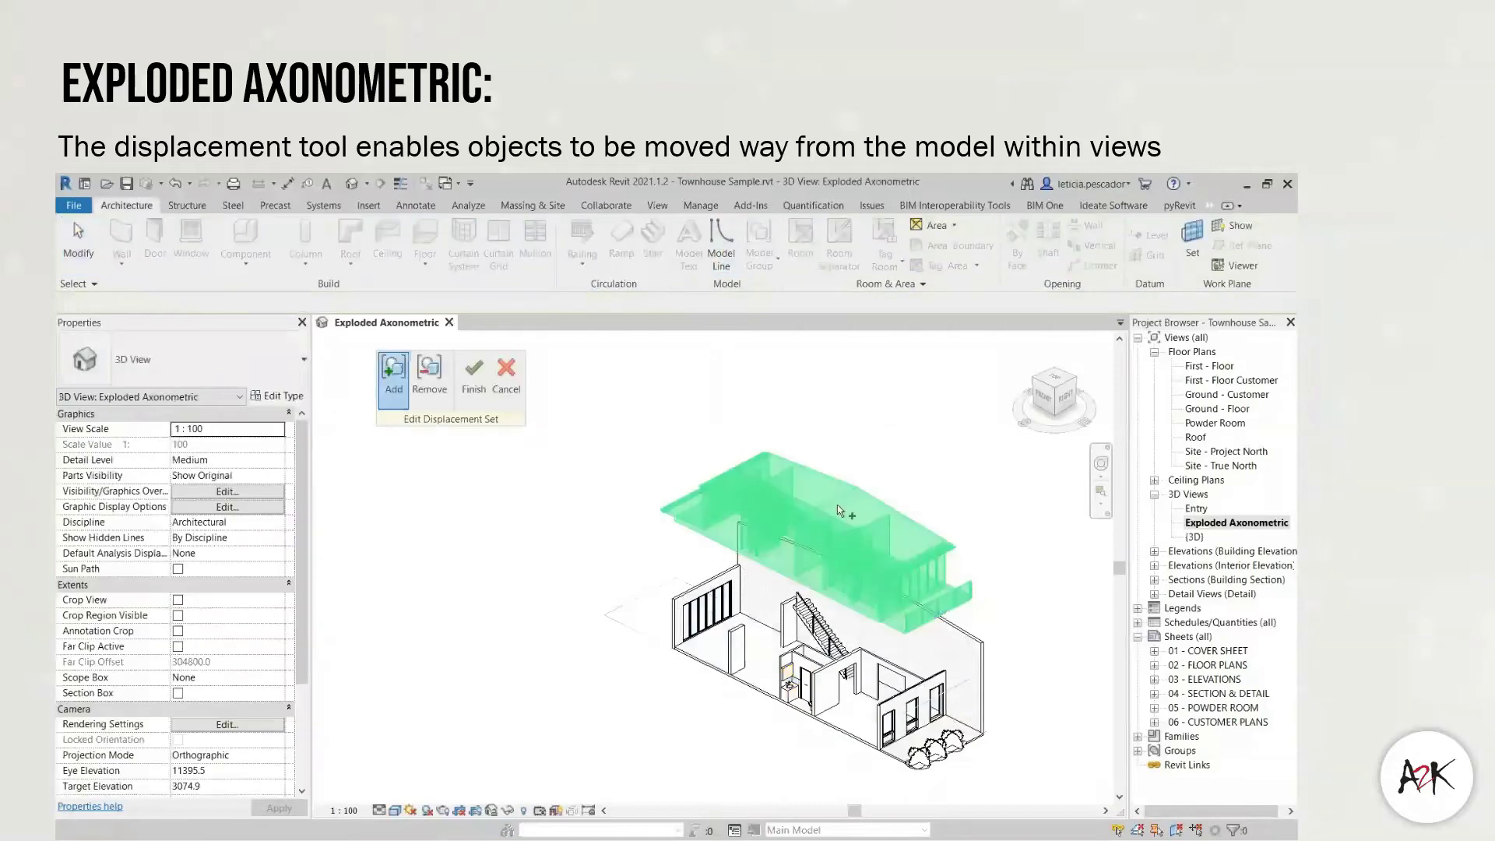
{"action": "left_click", "coordinate": [429, 374]}
{"action": "left_click", "coordinate": [854, 505]}
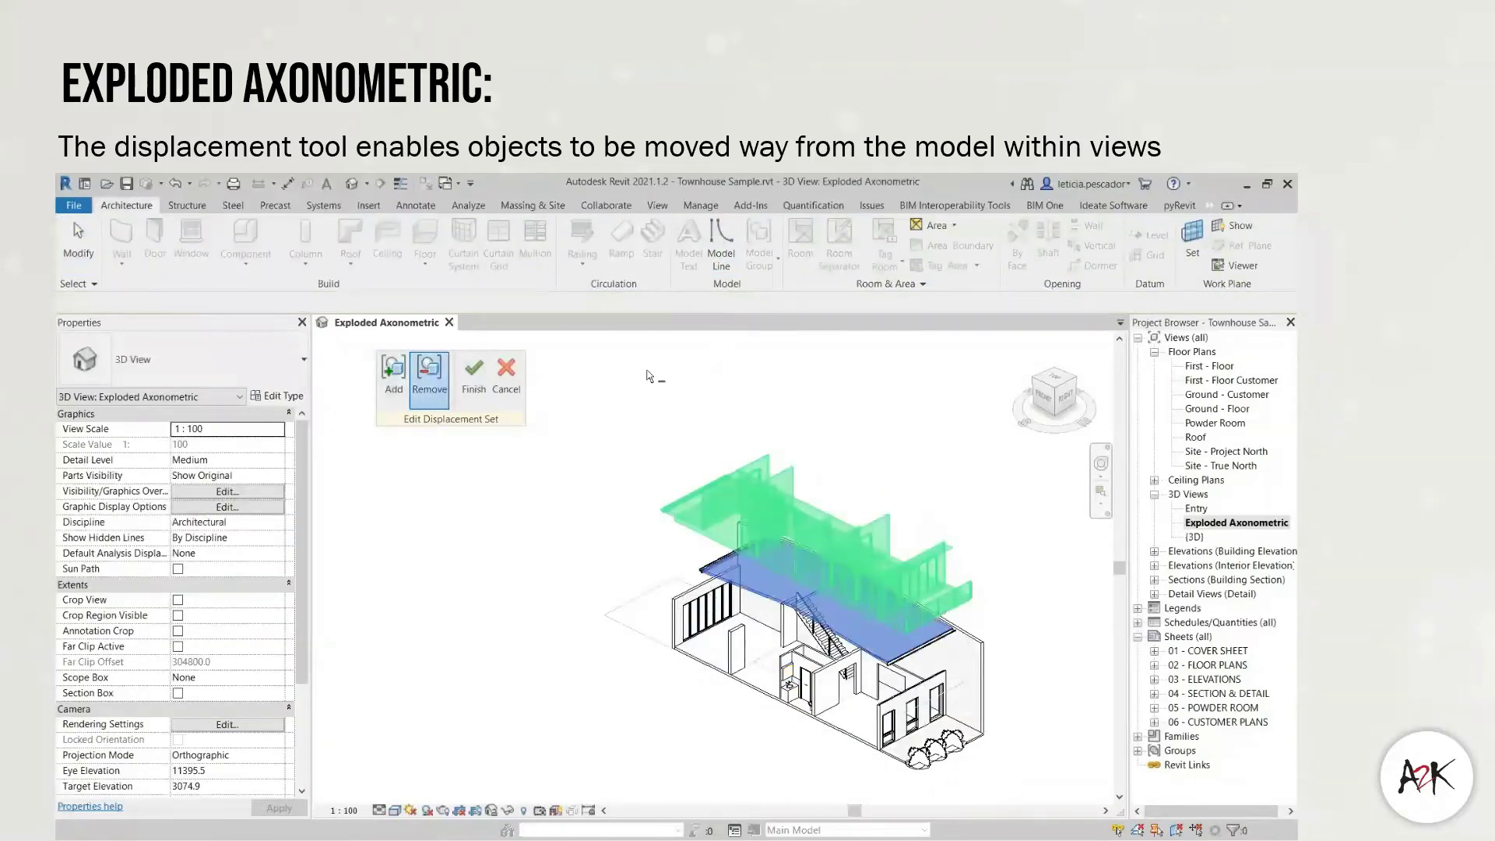
{"action": "left_click", "coordinate": [474, 374]}
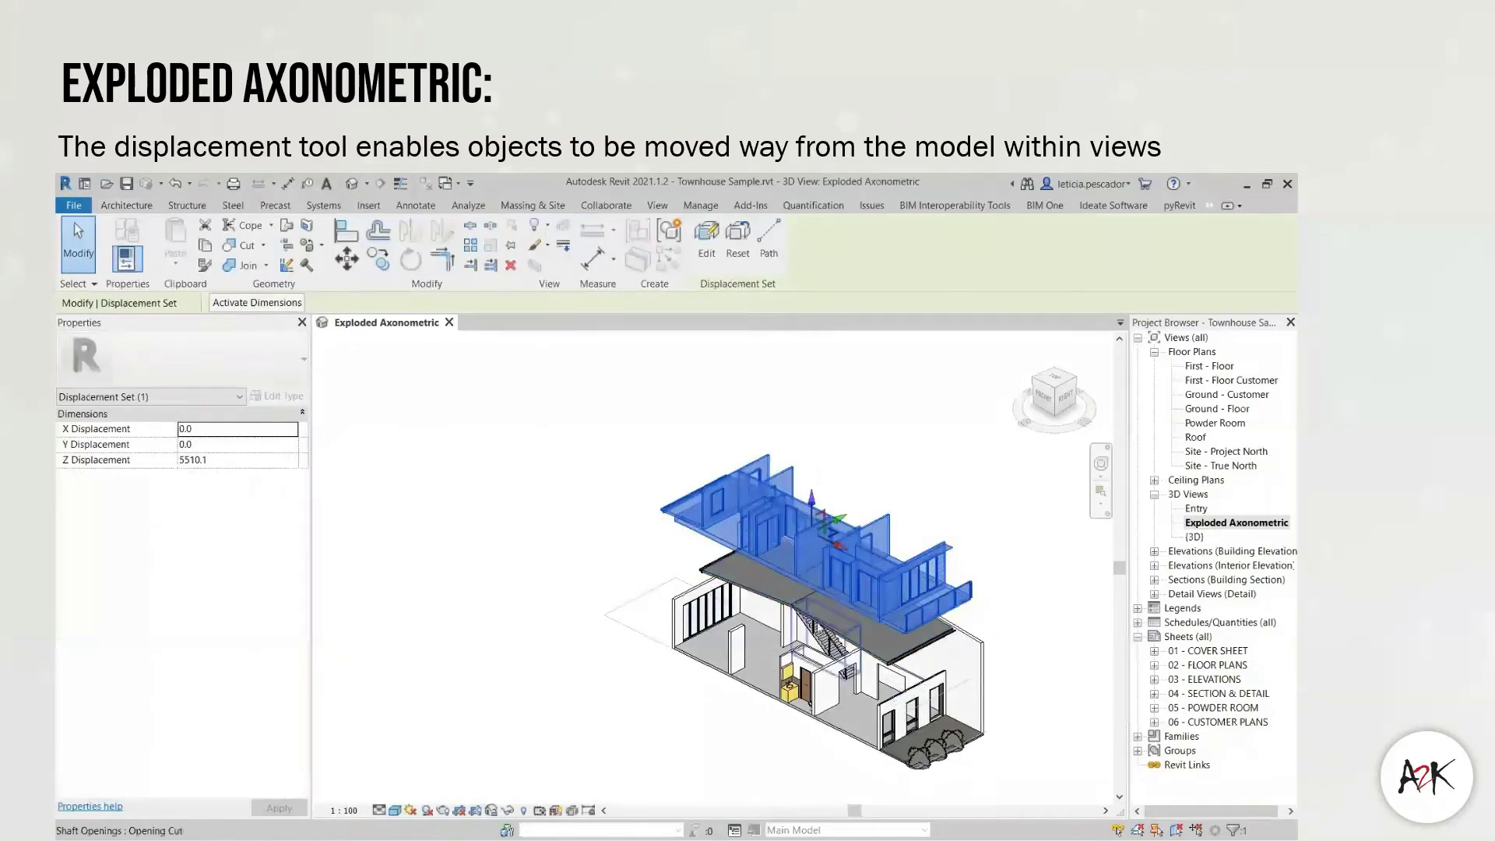
- Displace the main roof as its own set, about 10407 mm upward above the first floor
{"action": "left_click", "coordinate": [857, 627]}
{"action": "left_click", "coordinate": [592, 232]}
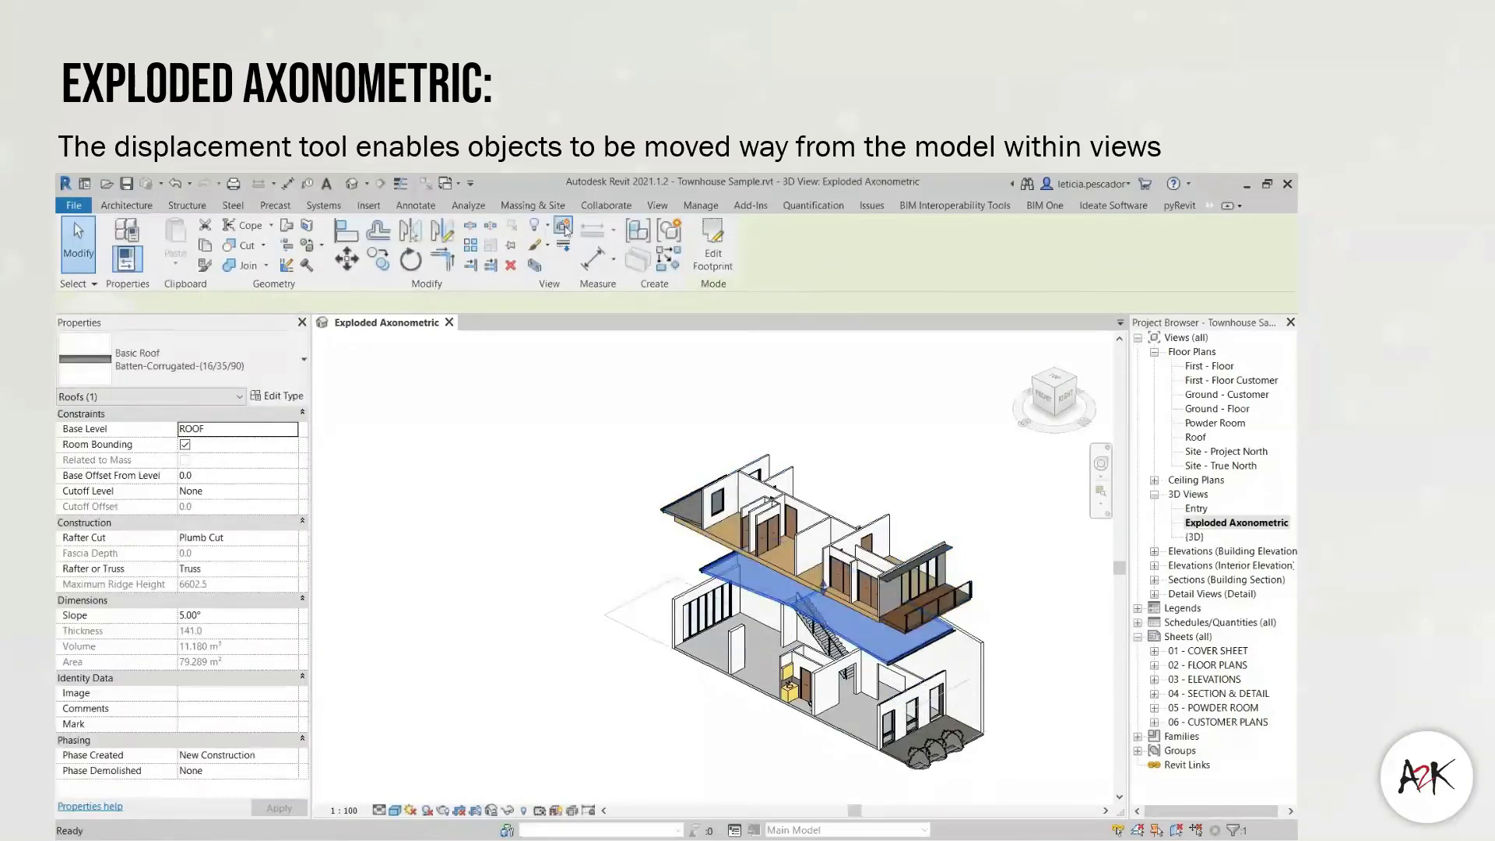
{"action": "left_click_drag", "start_coordinate": [827, 484], "coordinate": [828, 327]}
{"action": "middle_click_drag", "start_coordinate": [1009, 632], "coordinate": [927, 647], "text": "shift"}
{"action": "scroll", "coordinate": [929, 646], "scroll_direction": "down", "scroll_amount": 1}
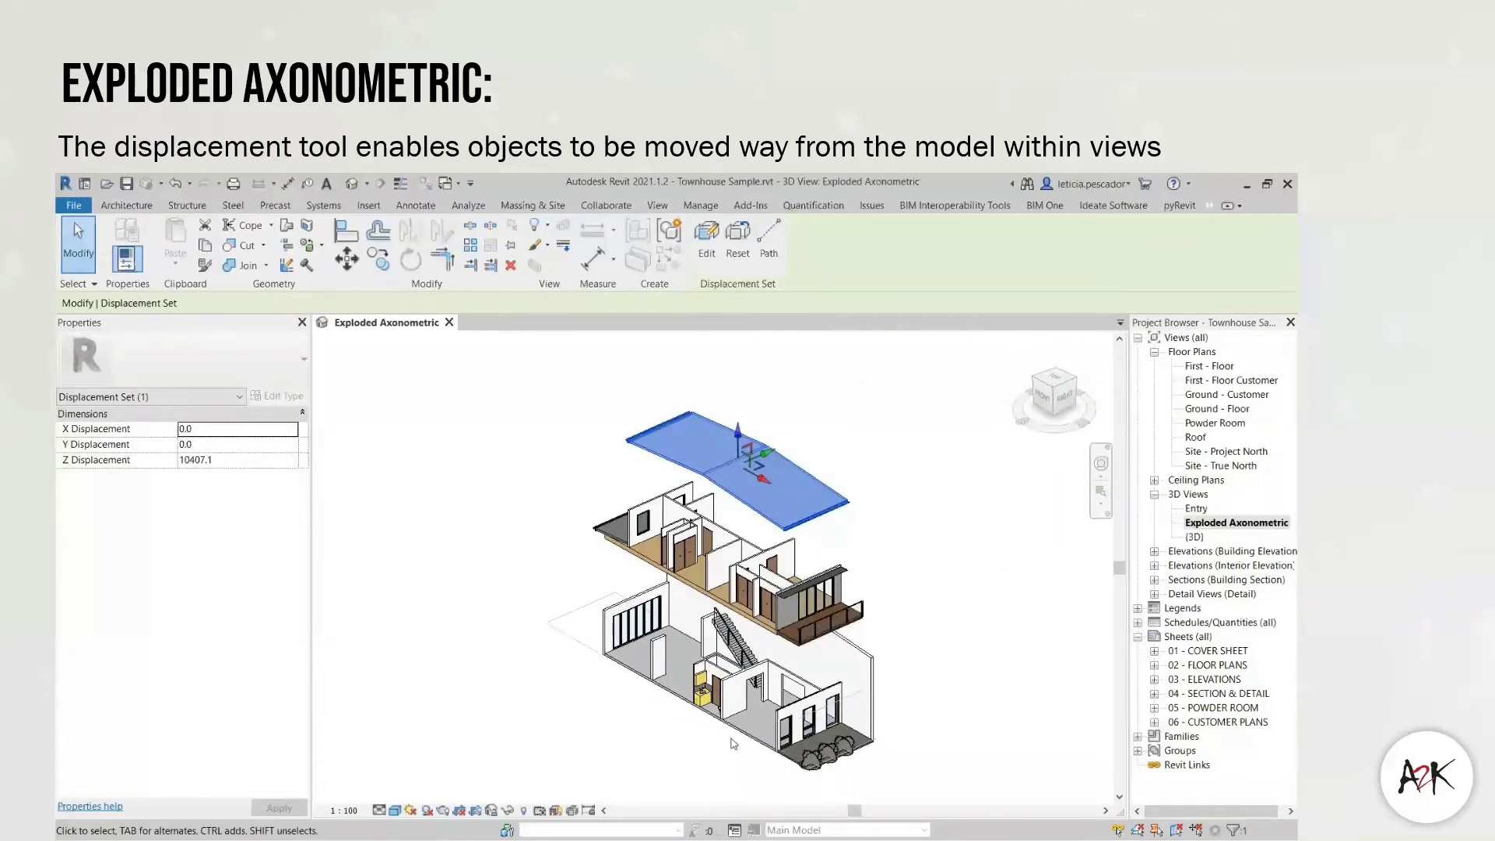
- Add displacement paths from the corners of the raised roof and the raised first floor
{"action": "left_click", "coordinate": [768, 233]}
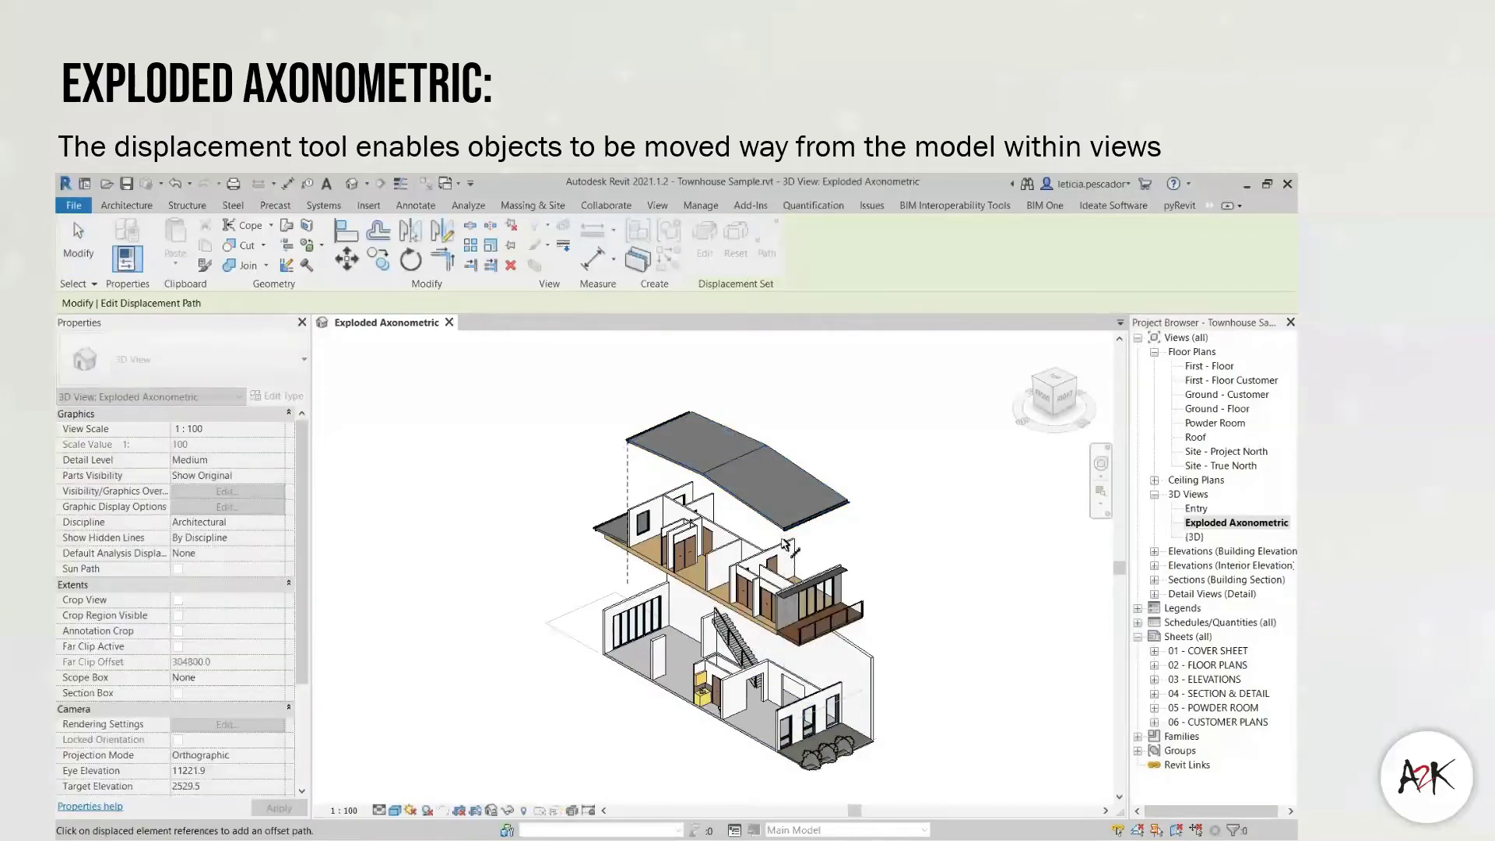
{"action": "left_click", "coordinate": [851, 506]}
{"action": "left_click", "coordinate": [814, 654]}
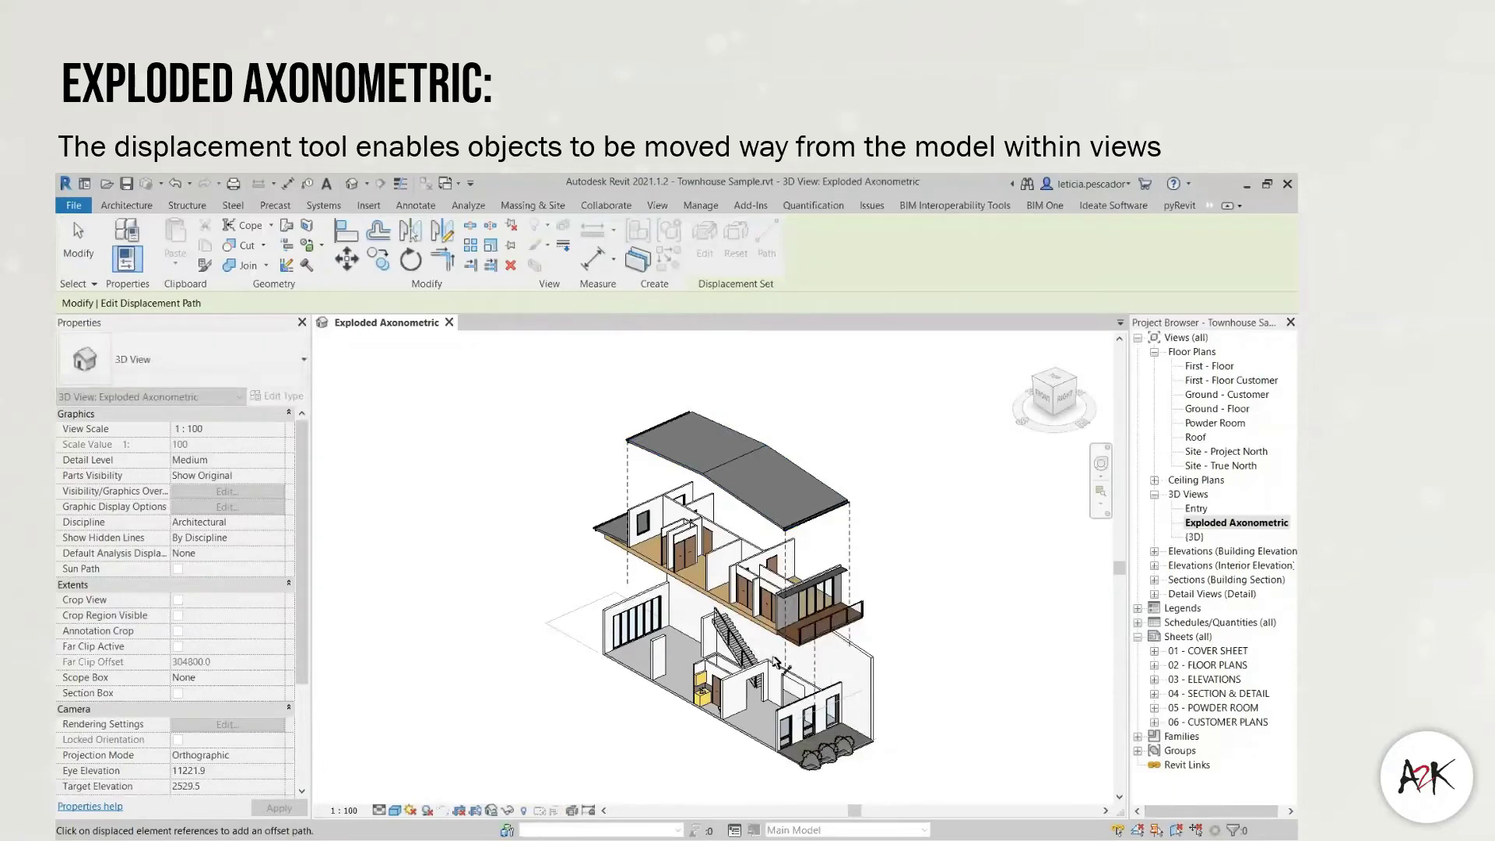
{"action": "left_click", "coordinate": [775, 650]}
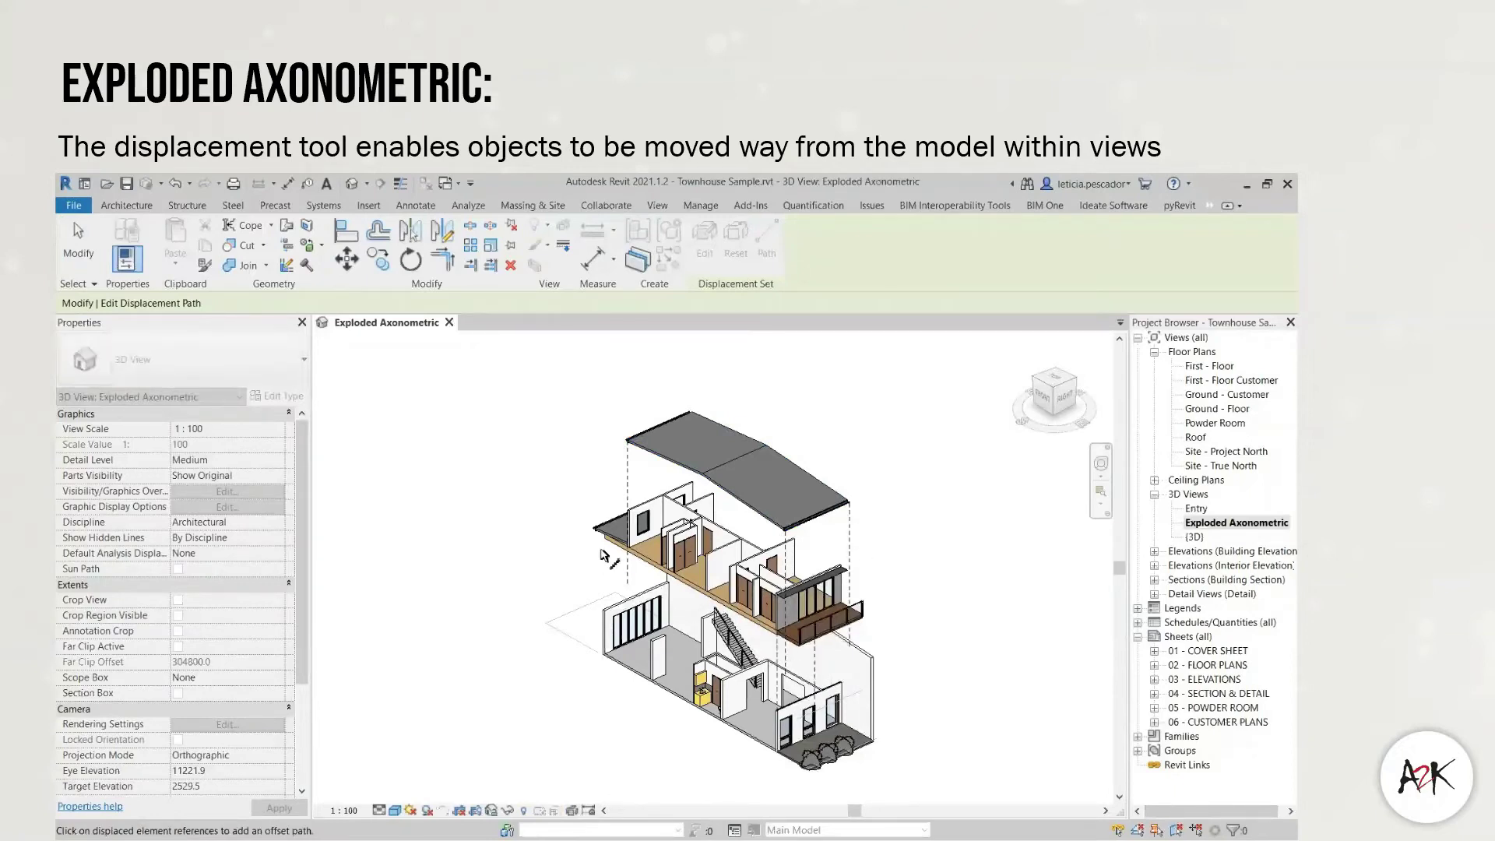
{"action": "left_click", "coordinate": [608, 547]}
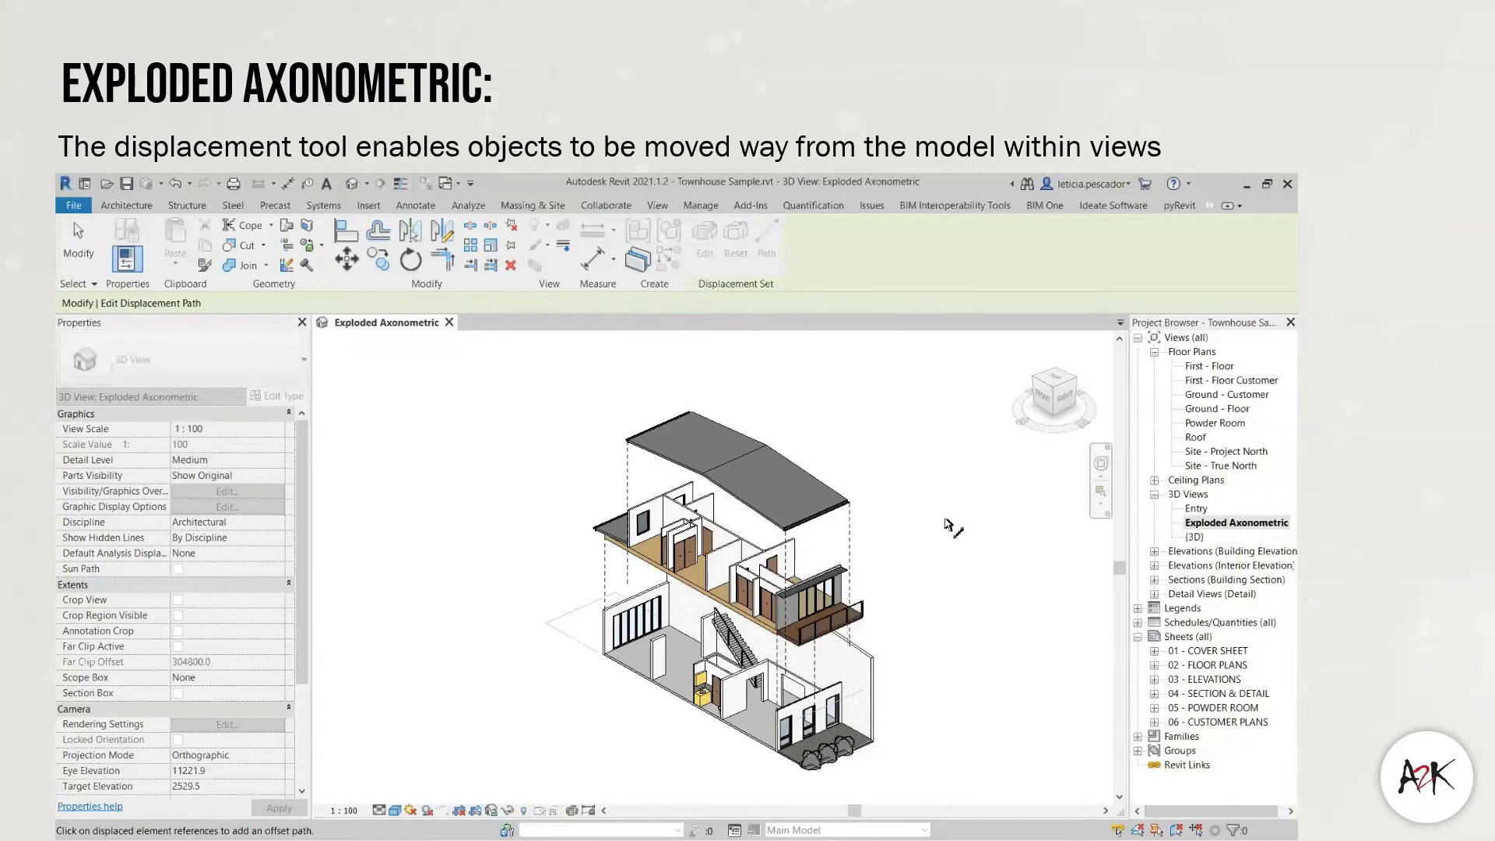
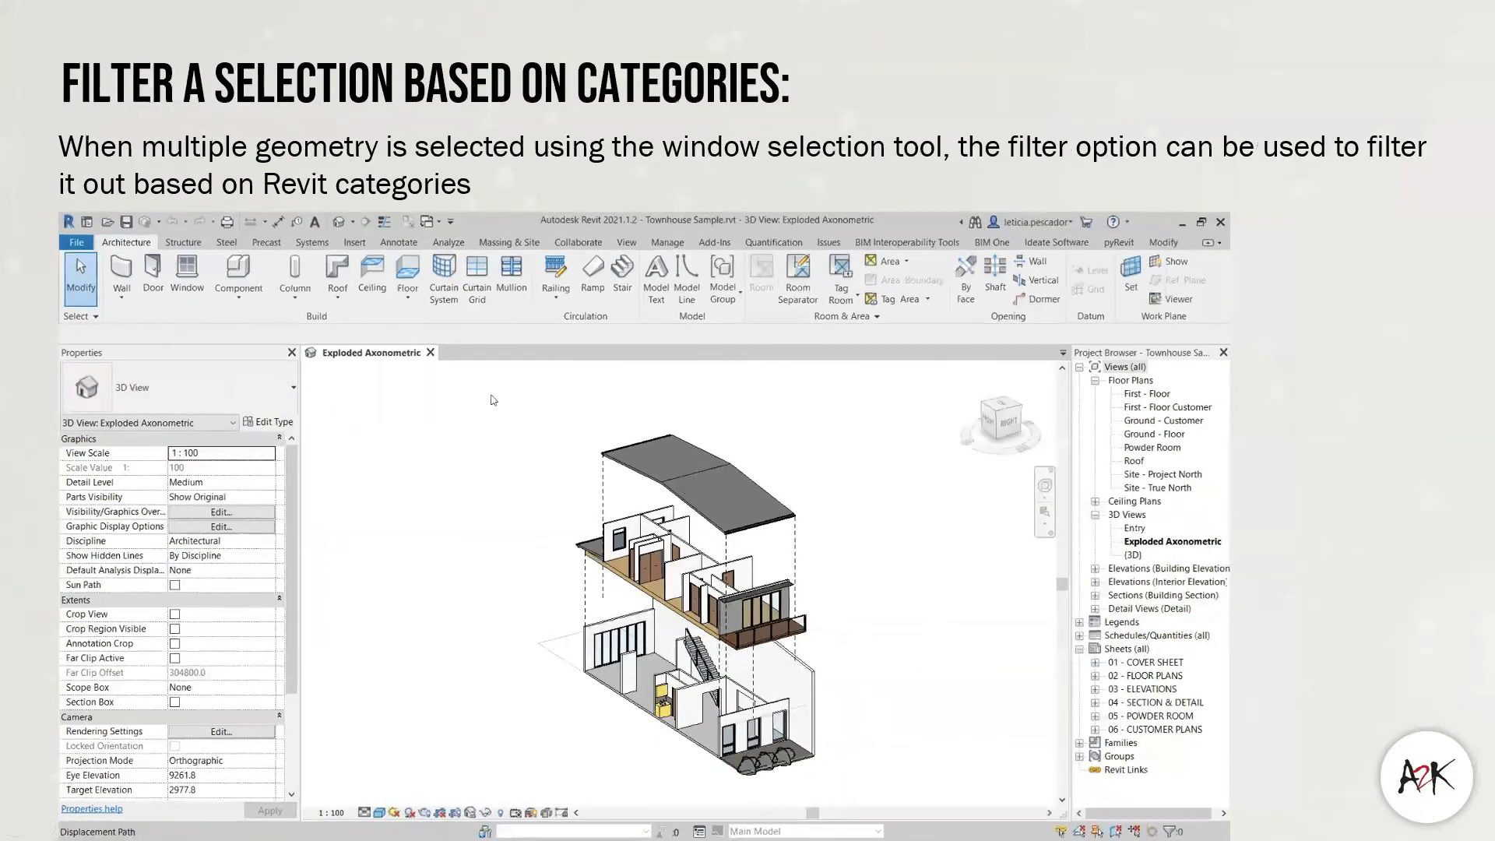
- Select the whole exploded model and filter the selection down to the Walls category only
{"action": "left_click_drag", "start_coordinate": [478, 398], "coordinate": [867, 810]}
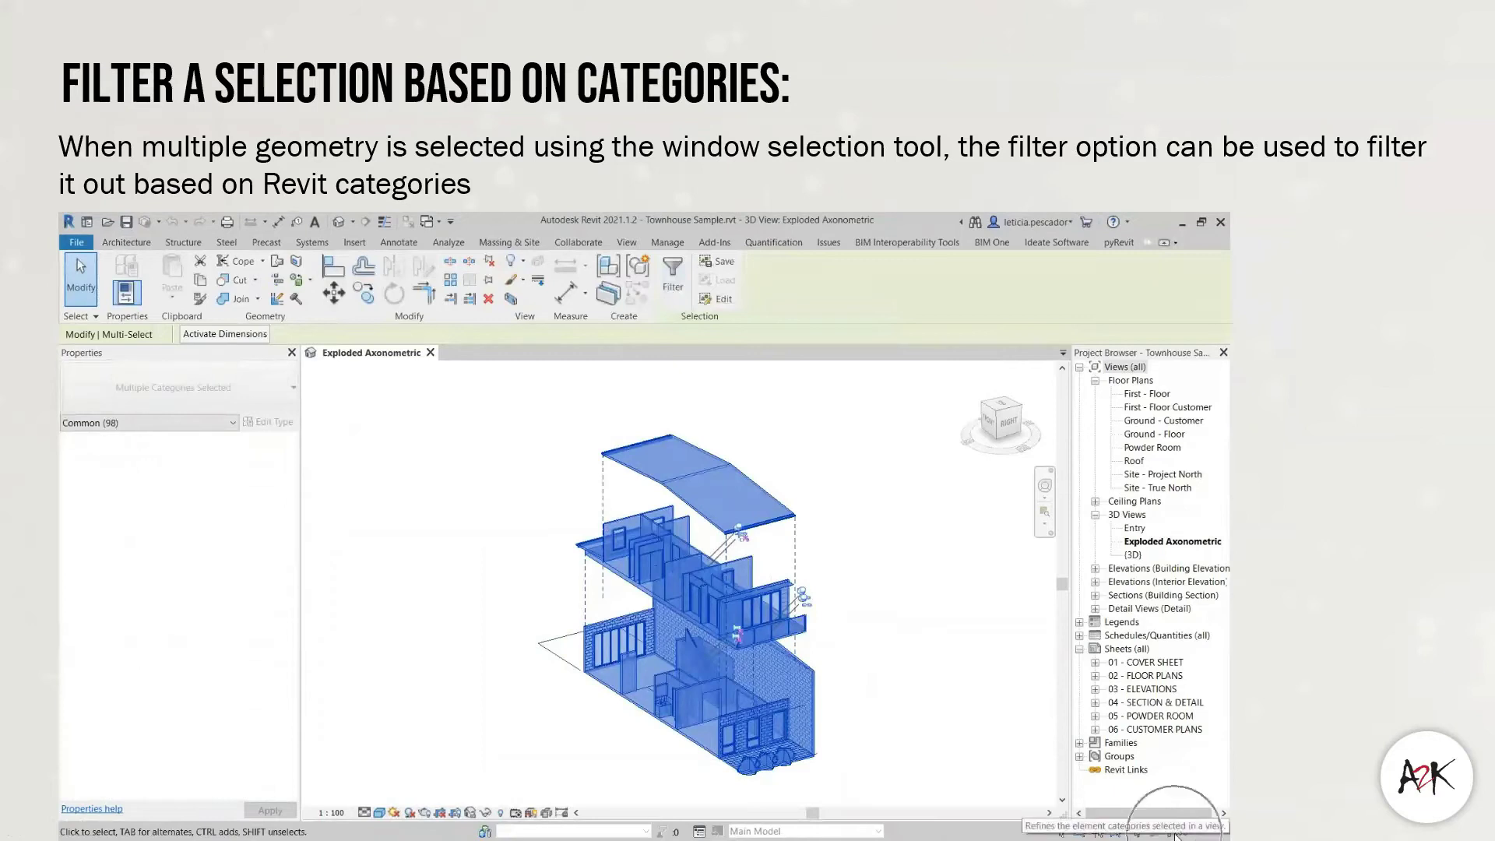
{"action": "left_click", "coordinate": [674, 280]}
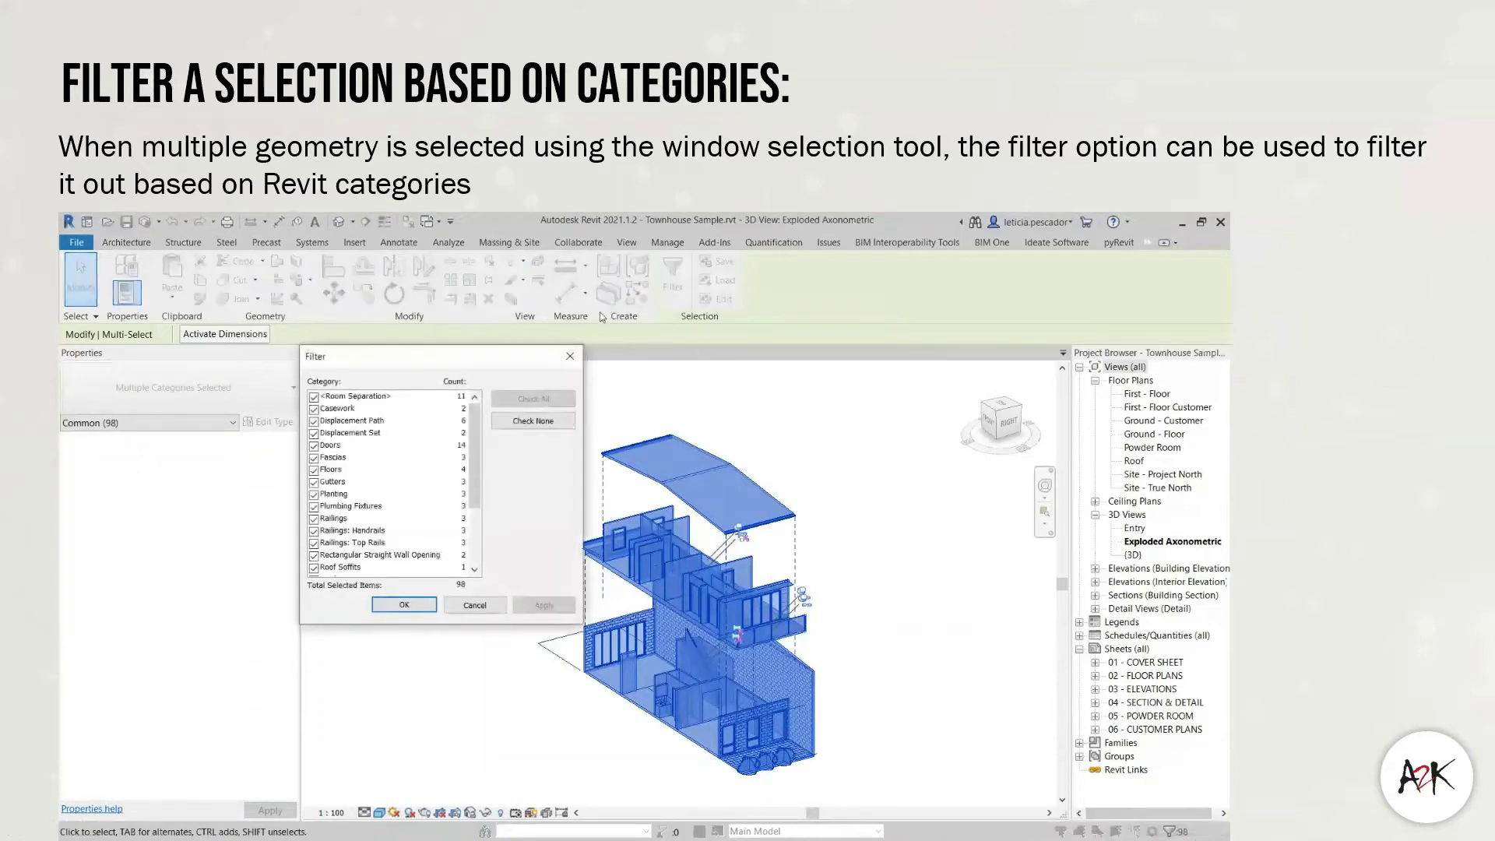
{"action": "left_click", "coordinate": [529, 421]}
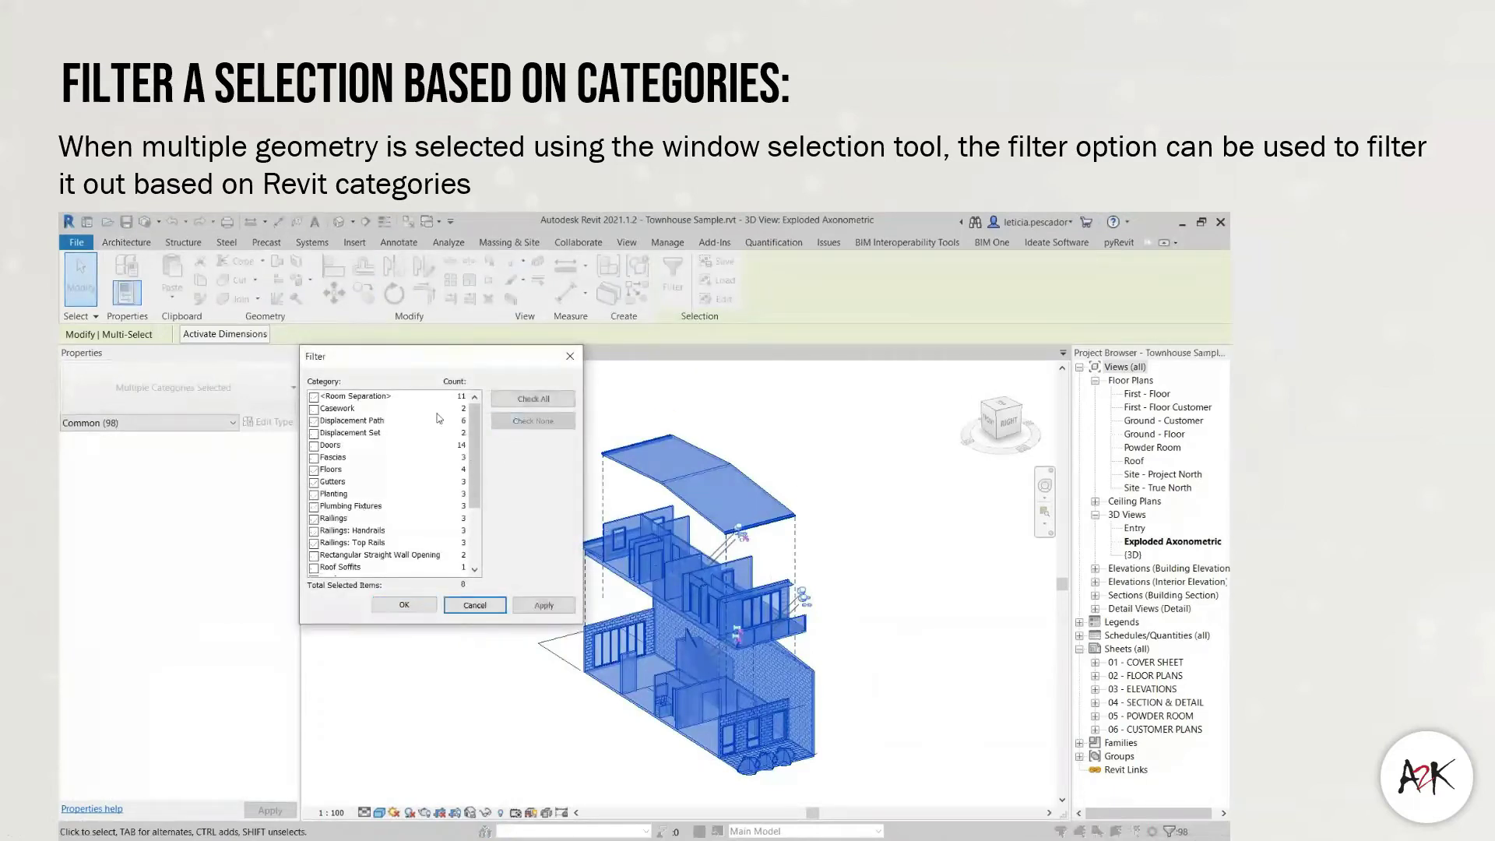
{"action": "scroll", "coordinate": [348, 423], "scroll_direction": "down", "scroll_amount": 1}
{"action": "scroll", "coordinate": [348, 423], "scroll_direction": "down", "scroll_amount": 3}
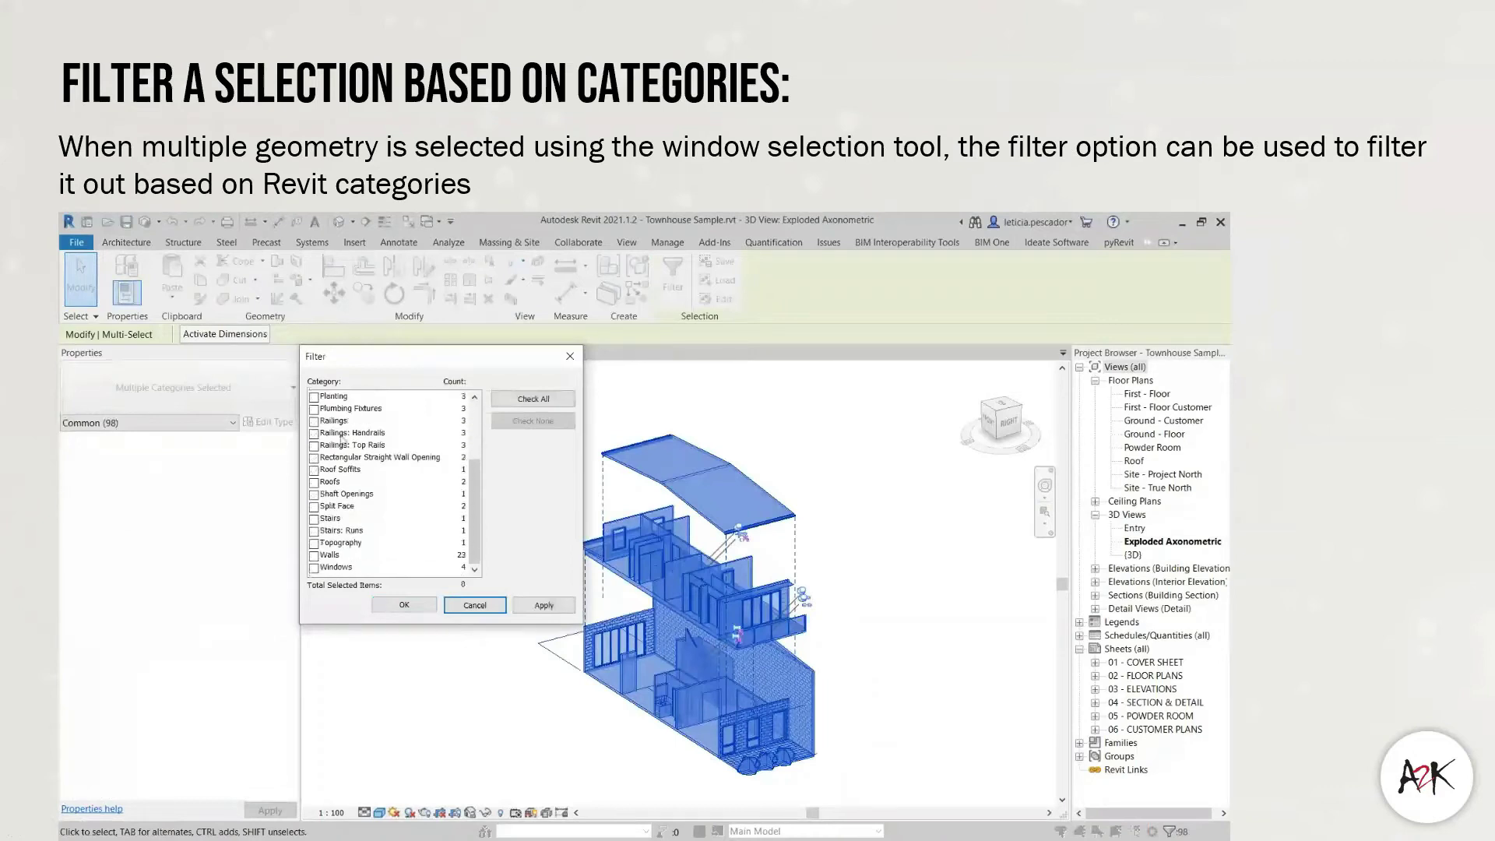
{"action": "left_click", "coordinate": [314, 555]}
{"action": "left_click", "coordinate": [404, 605]}
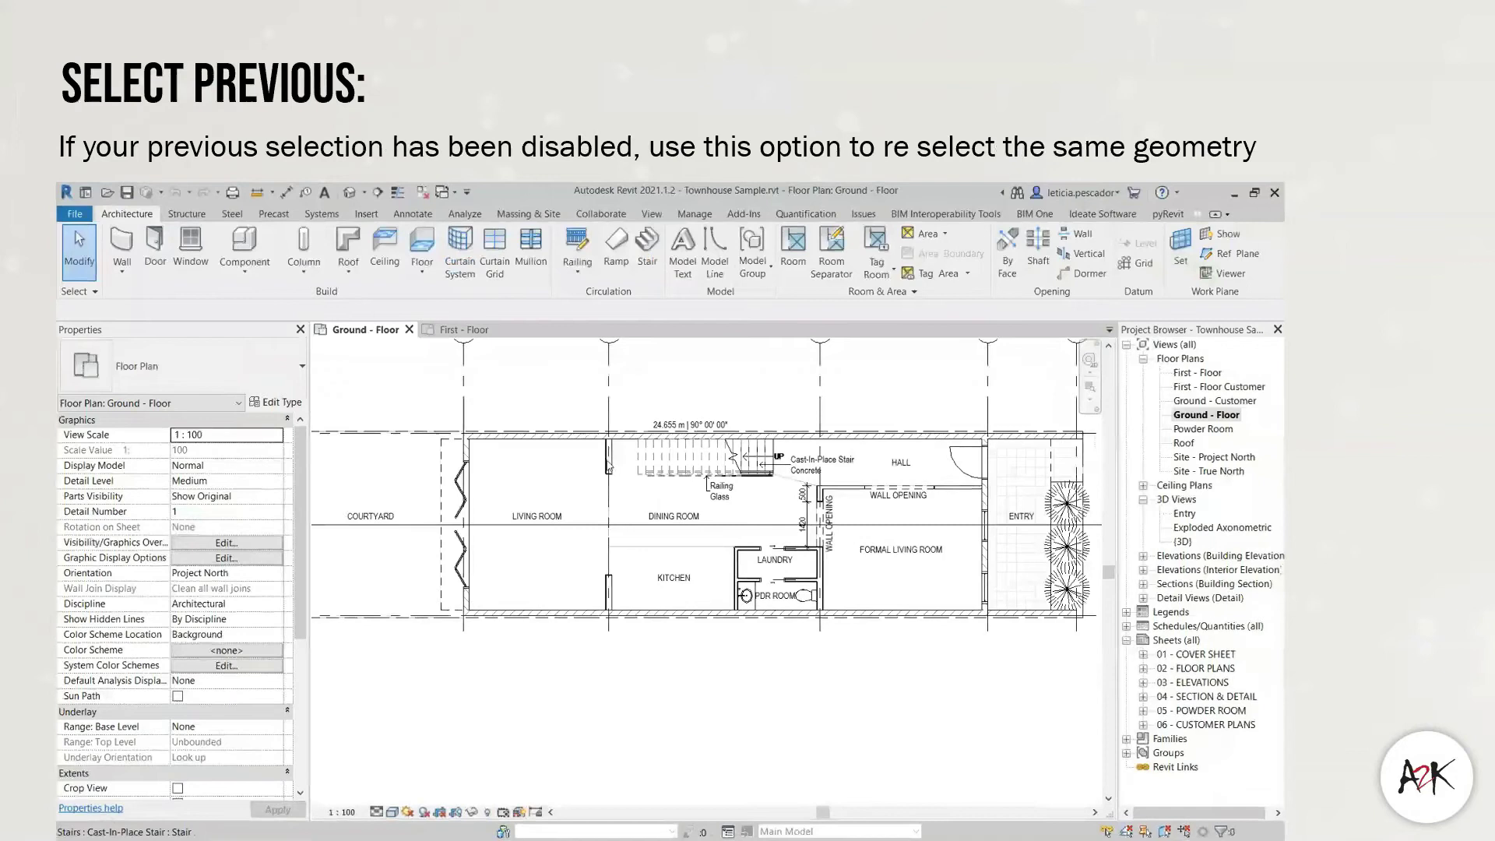
- Select together the ground-floor wall stubs beside the living room, the laundry and powder room walls, and the formal living room's opening walls
{"action": "left_click", "coordinate": [610, 465]}
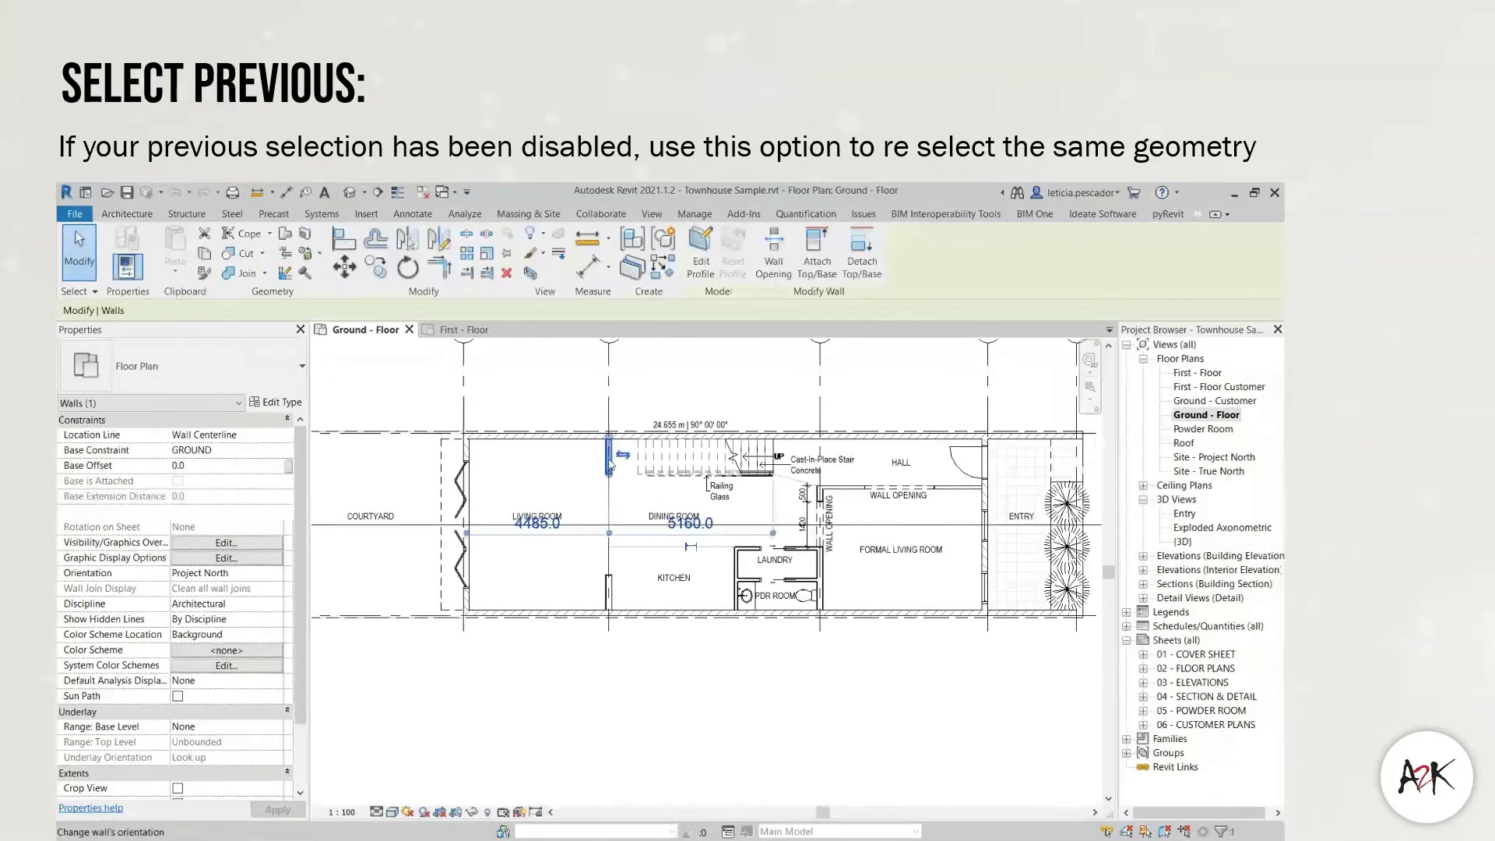
{"action": "left_click", "coordinate": [736, 565], "text": "ctrl"}
{"action": "left_click", "coordinate": [749, 549], "text": "ctrl"}
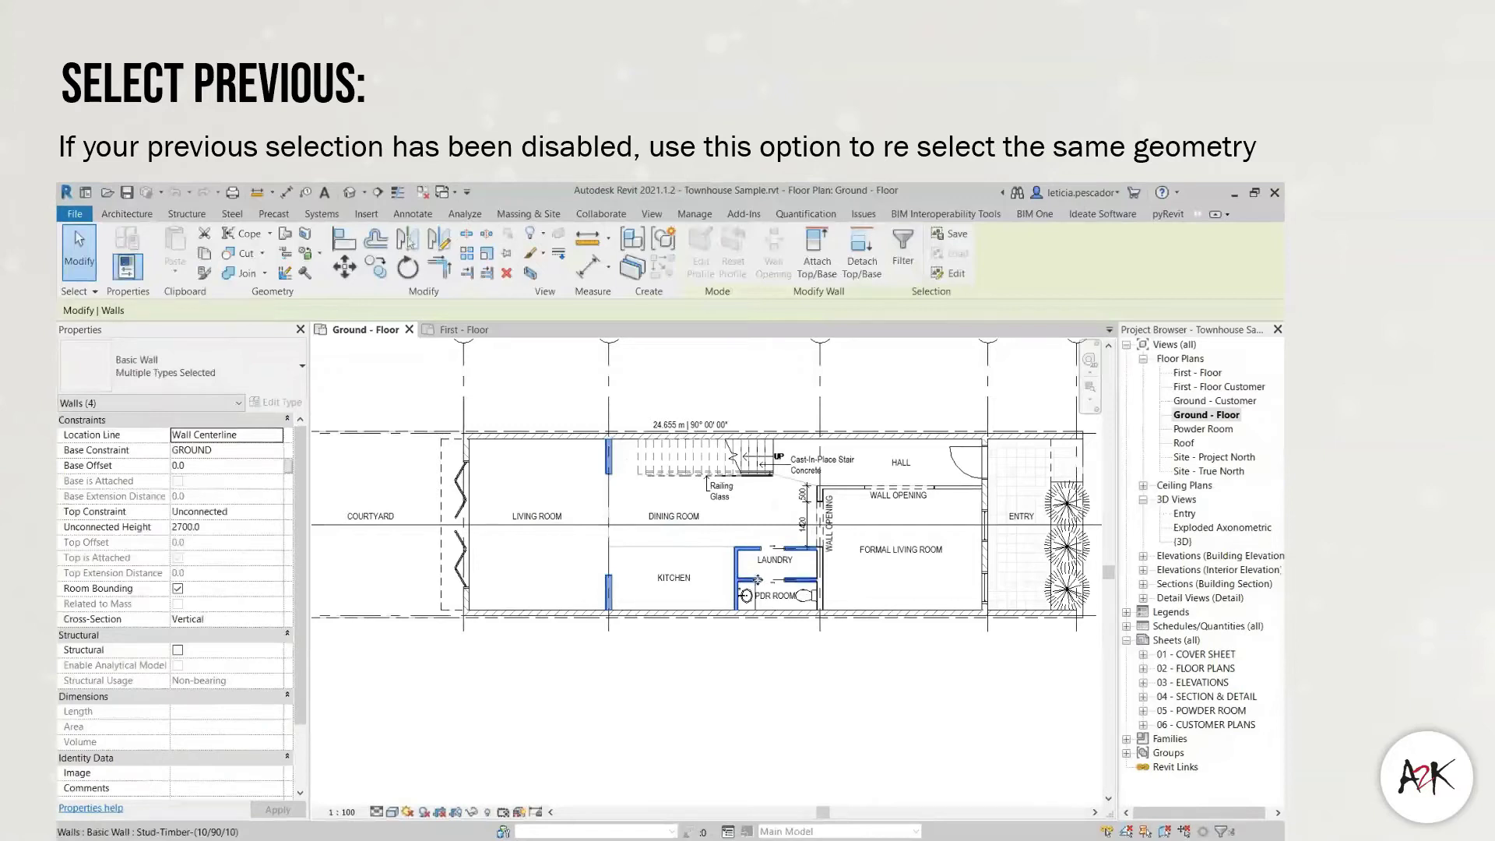
{"action": "left_click", "coordinate": [821, 586], "text": "ctrl"}
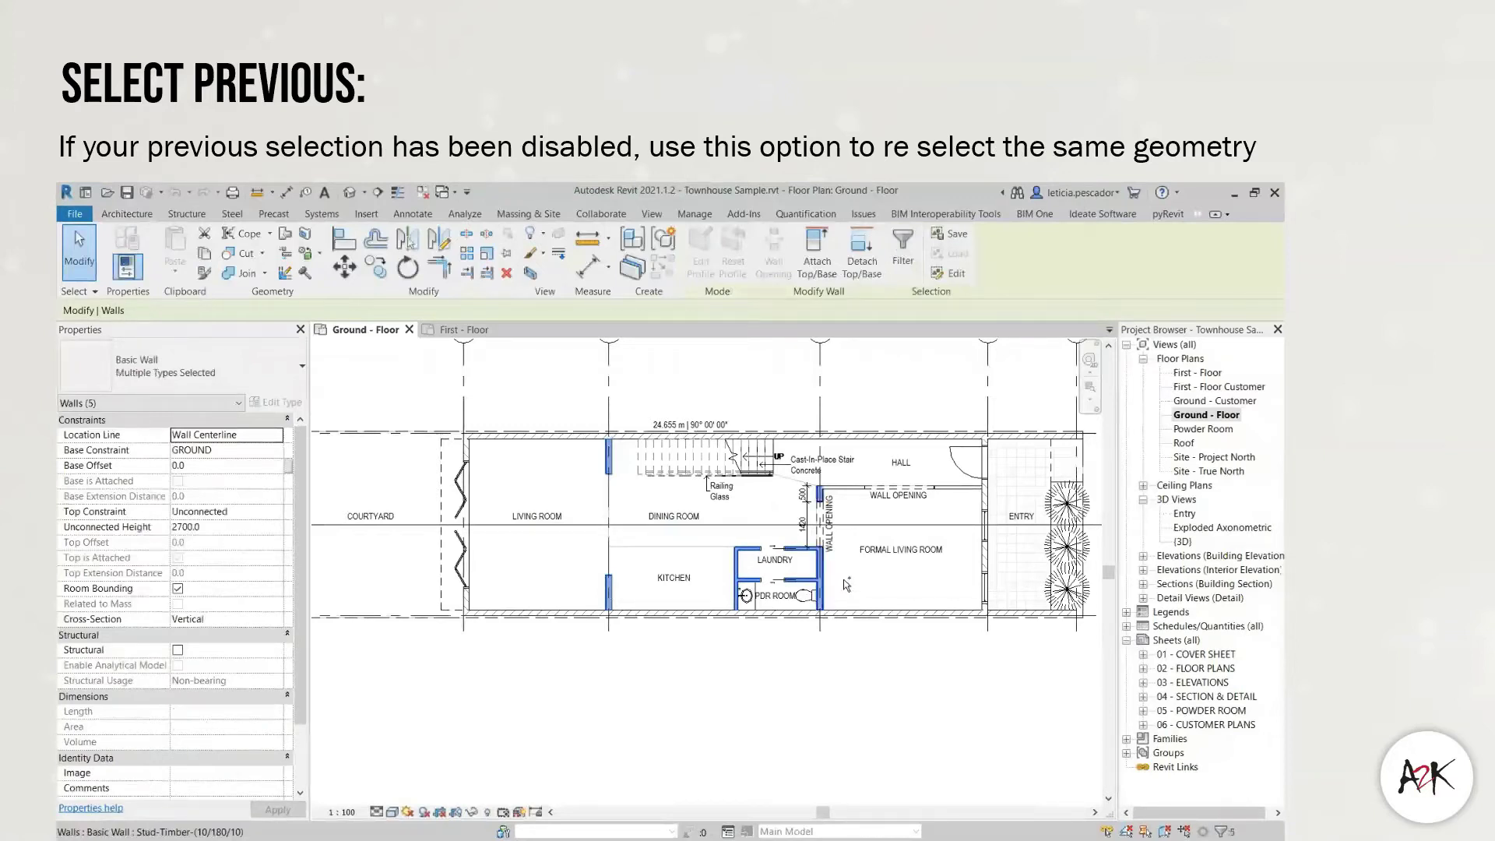
{"action": "left_click", "coordinate": [846, 491], "text": "ctrl"}
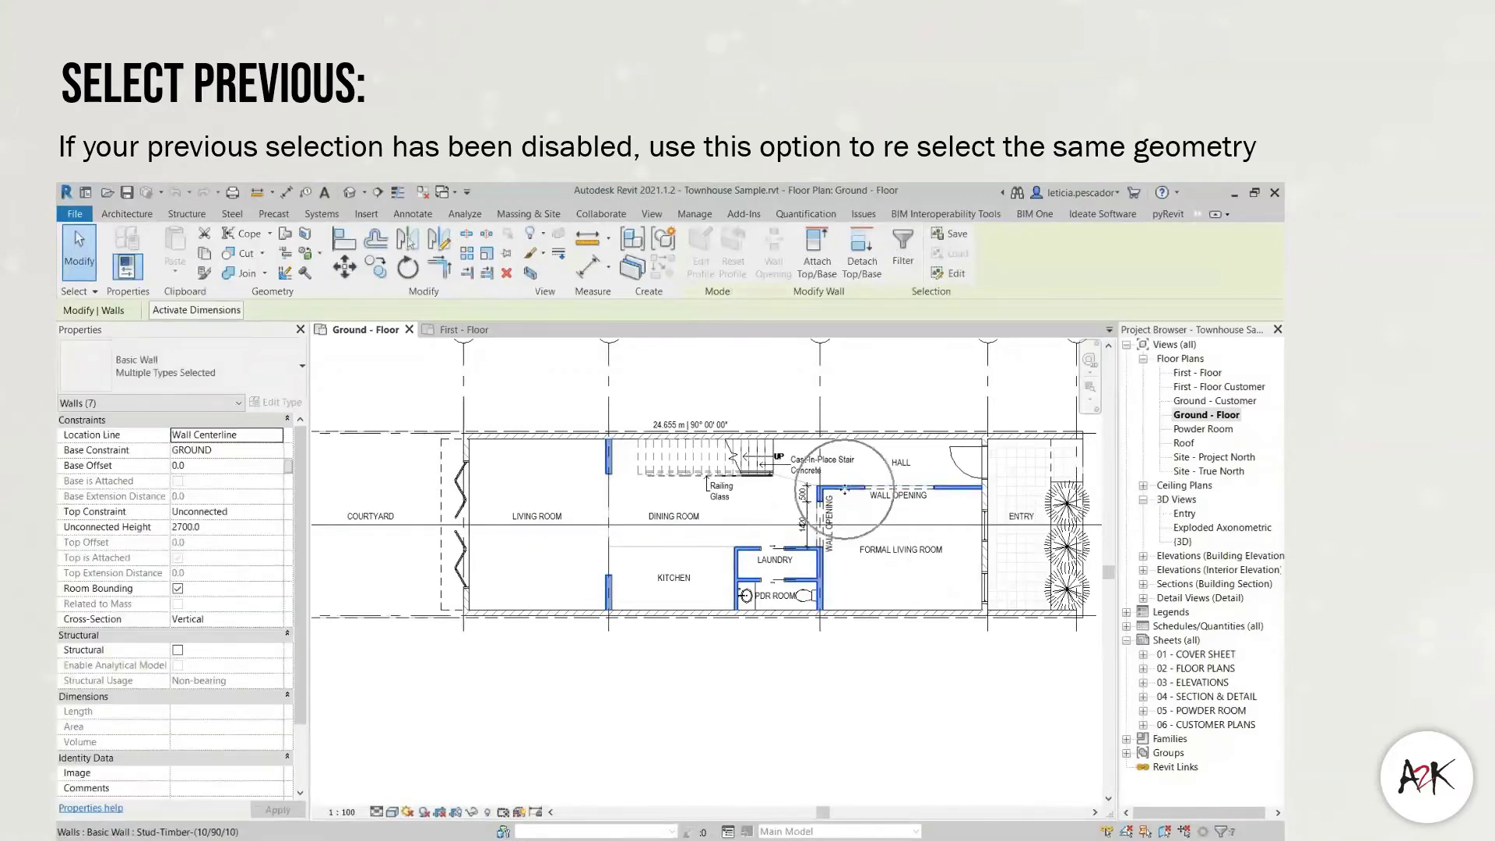
- Clear the wall selection and reselect the same walls with Select Previous
{"action": "left_click", "coordinate": [518, 684]}
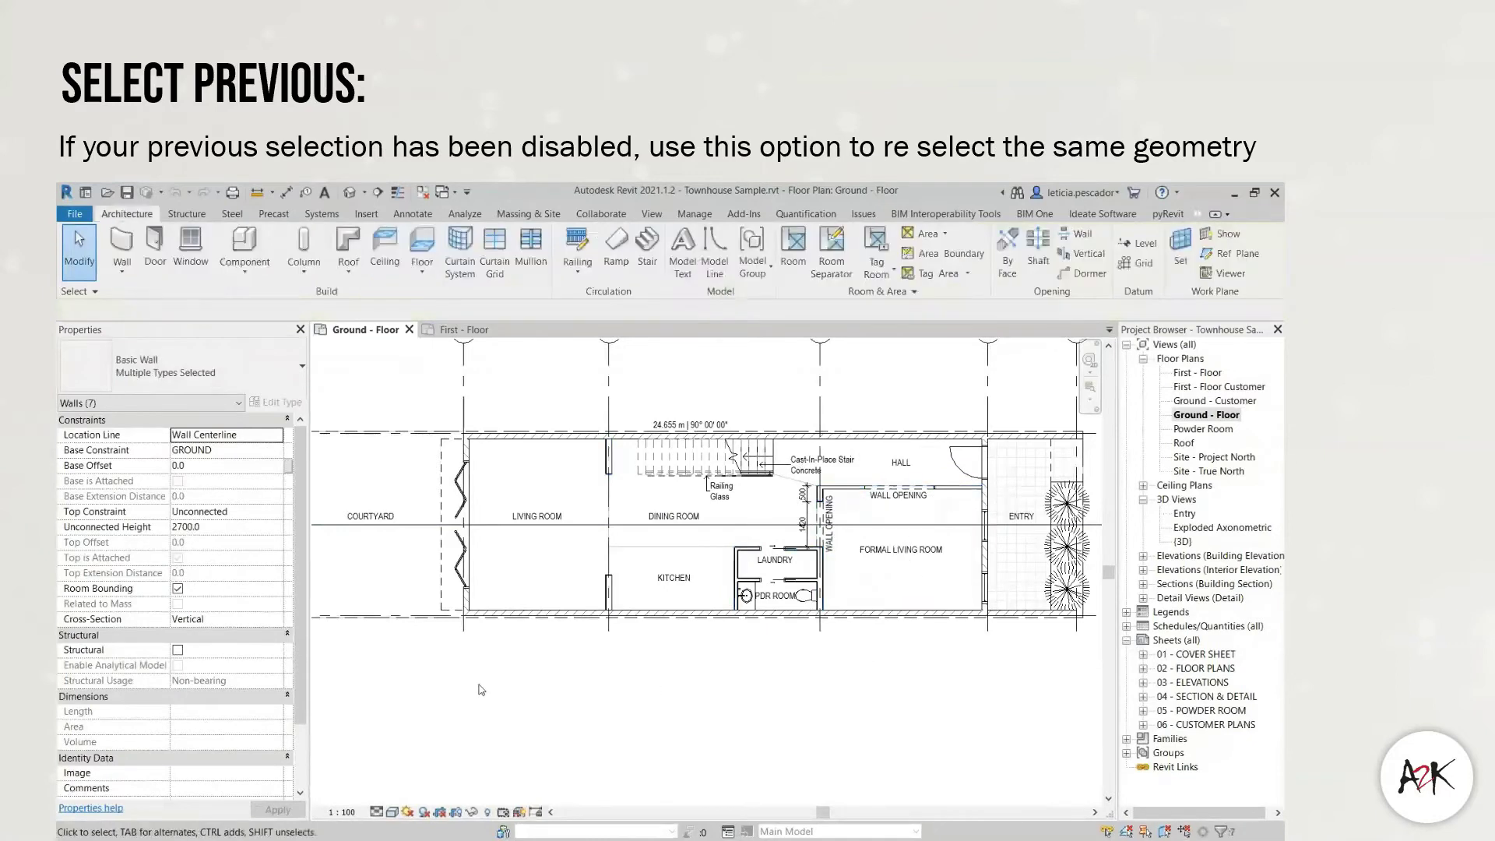
{"action": "right_click", "coordinate": [742, 670]}
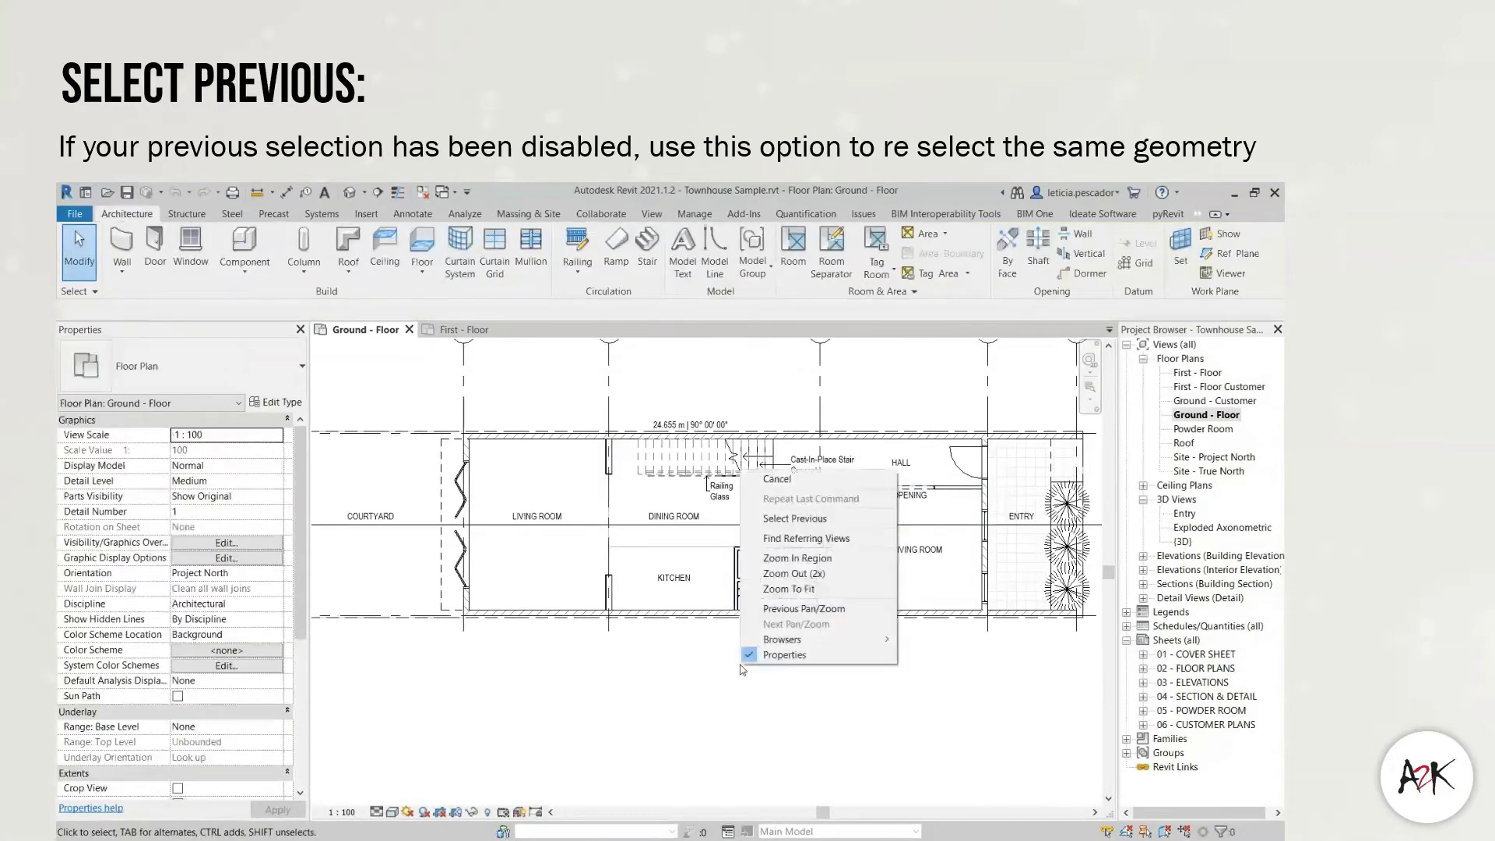
{"action": "left_click", "coordinate": [862, 525]}
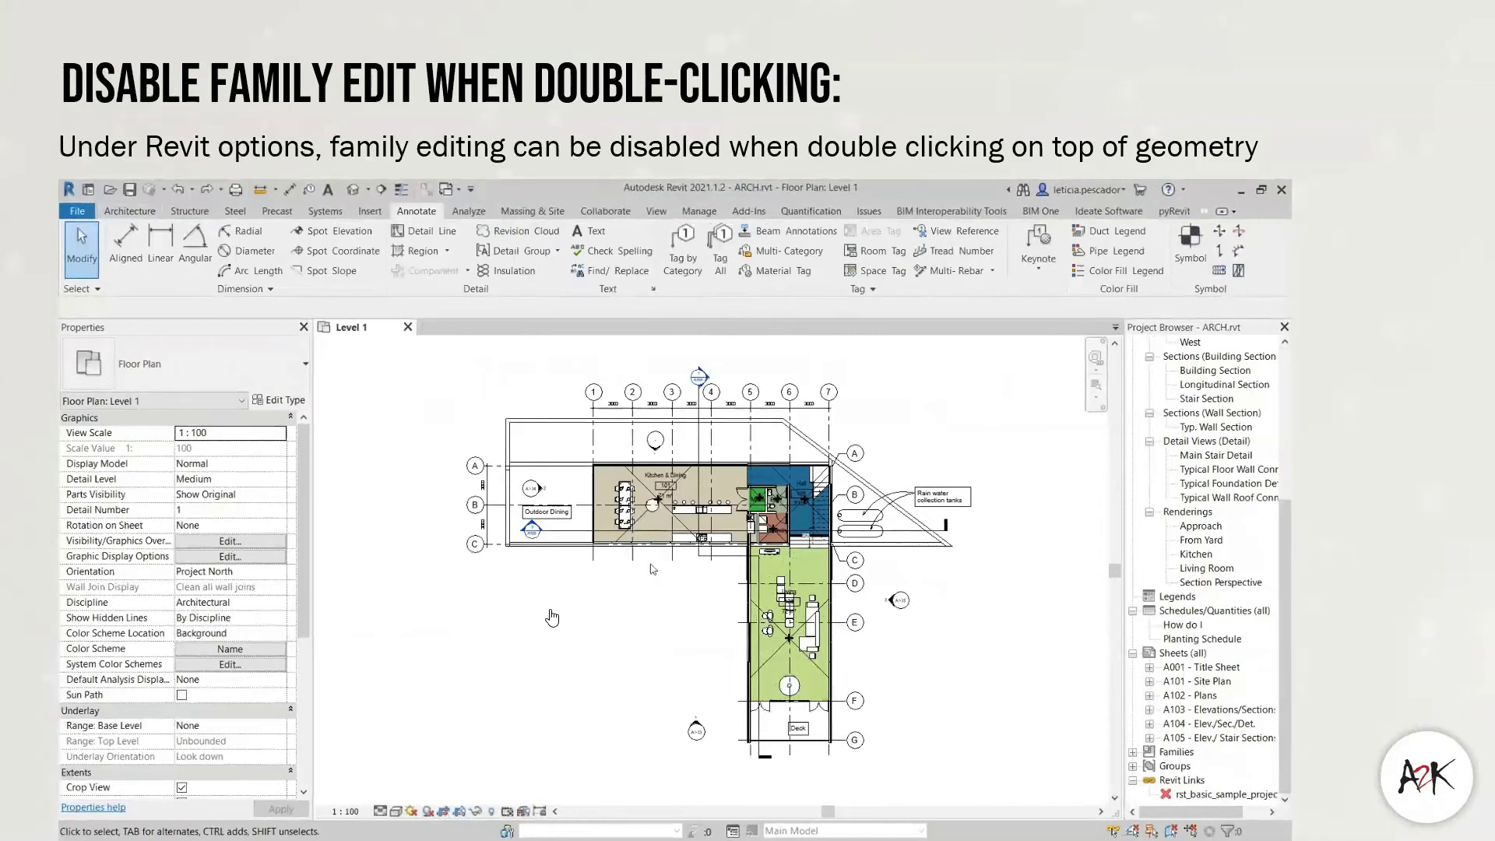
- Open the family of a dining chair from the Level 1 plan, and close it without saving
{"action": "scroll", "coordinate": [652, 568], "scroll_direction": "up", "scroll_amount": 3}
{"action": "scroll", "coordinate": [552, 617], "scroll_direction": "up", "scroll_amount": 2}
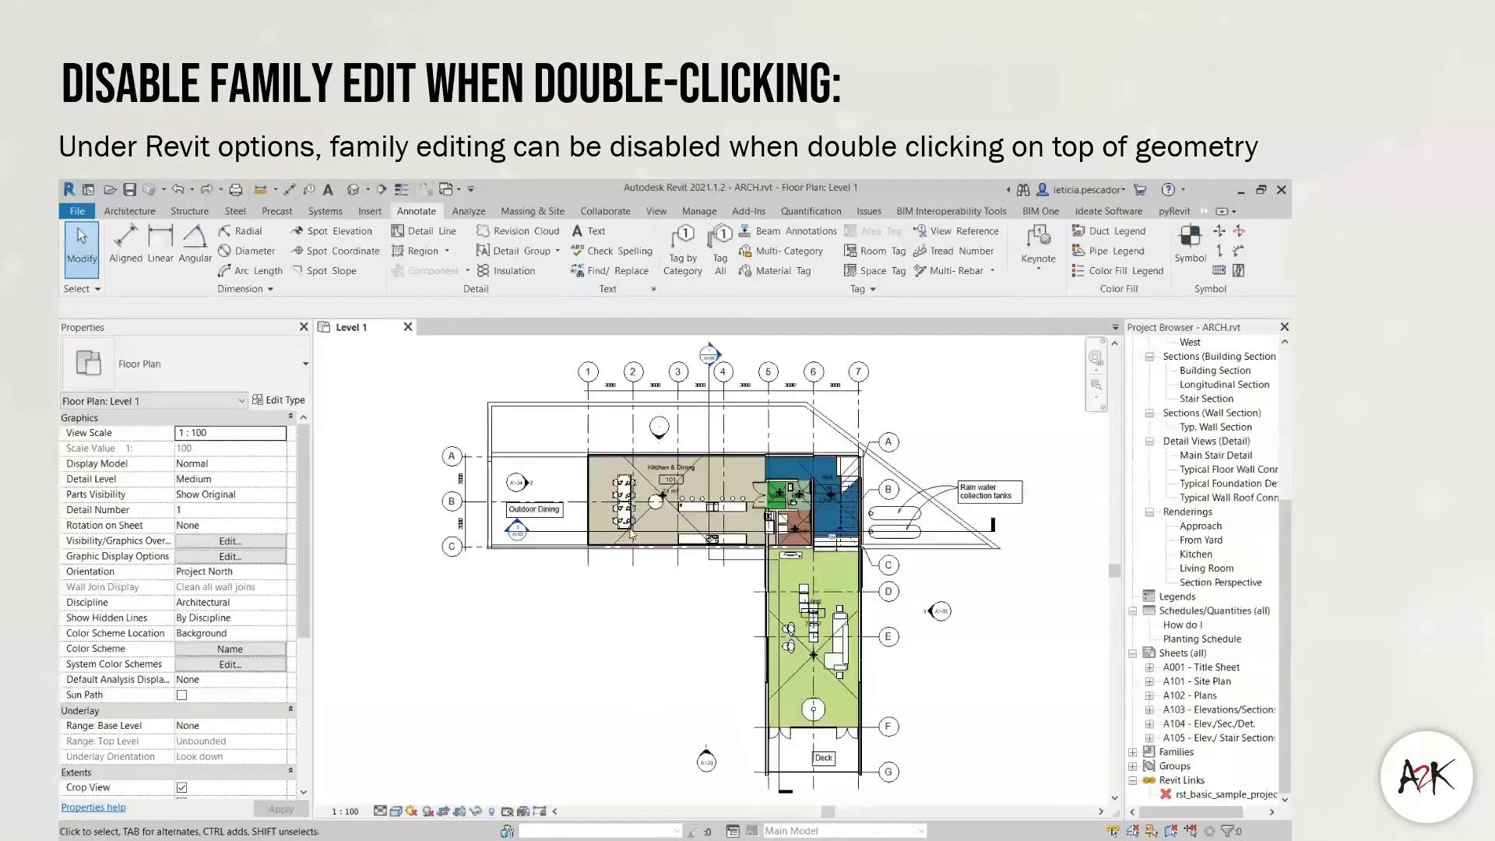
{"action": "scroll", "coordinate": [629, 517], "scroll_direction": "up", "scroll_amount": 3}
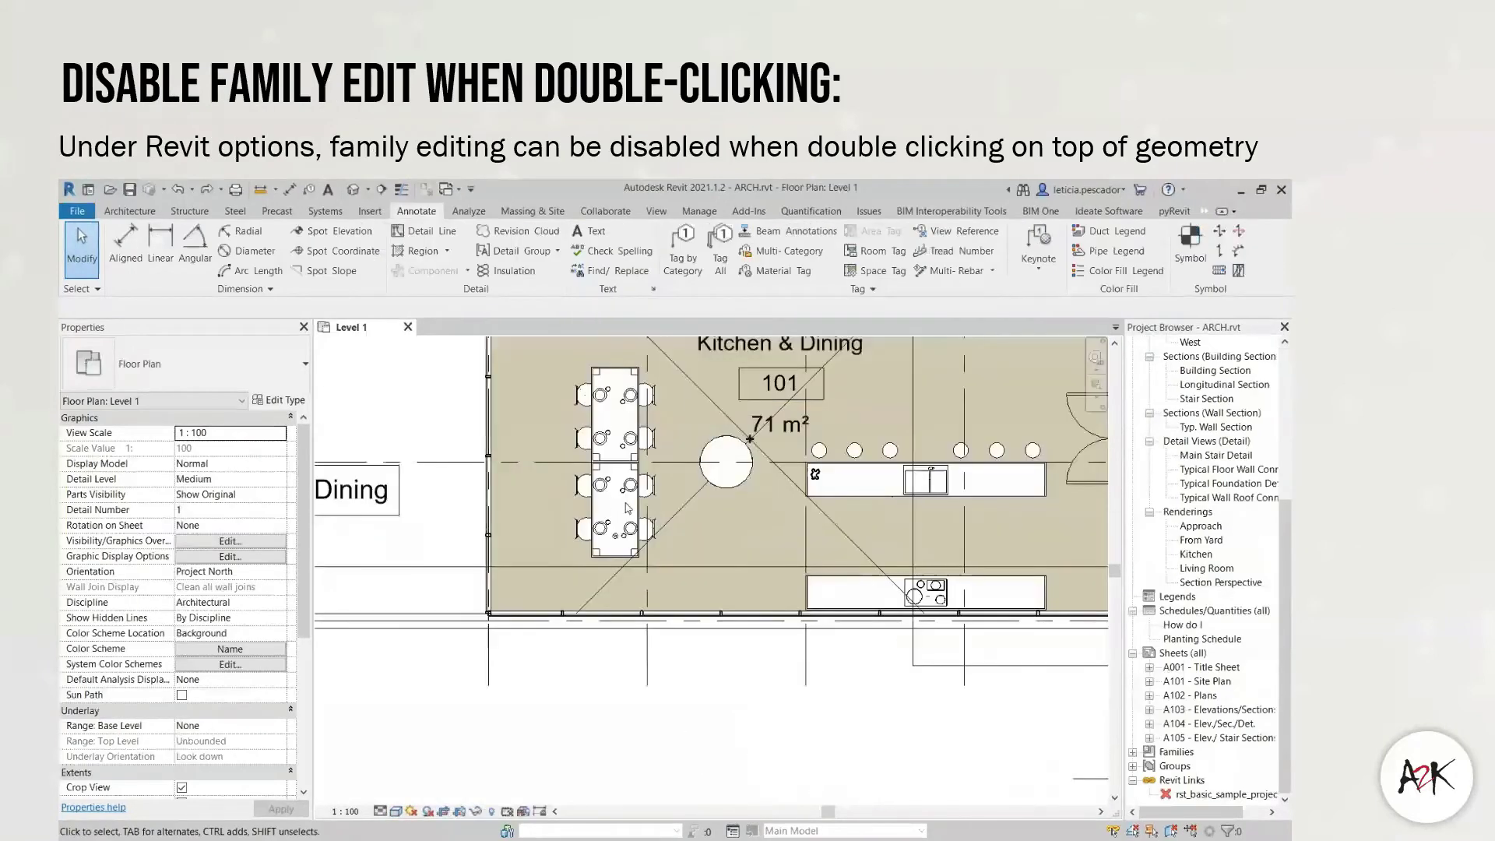
{"action": "left_click", "coordinate": [648, 395]}
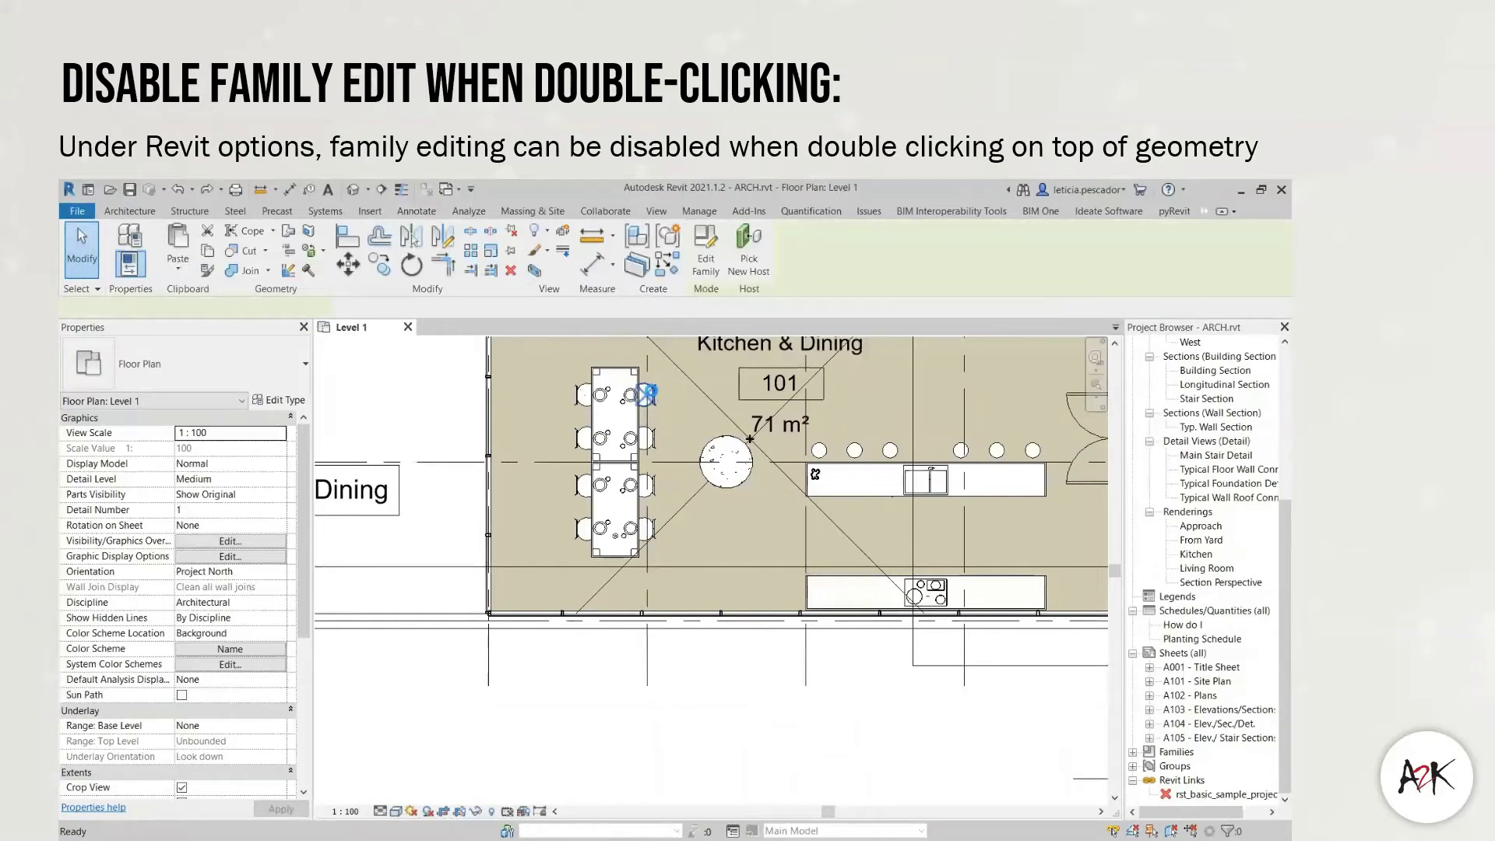
{"action": "double_click", "coordinate": [646, 394]}
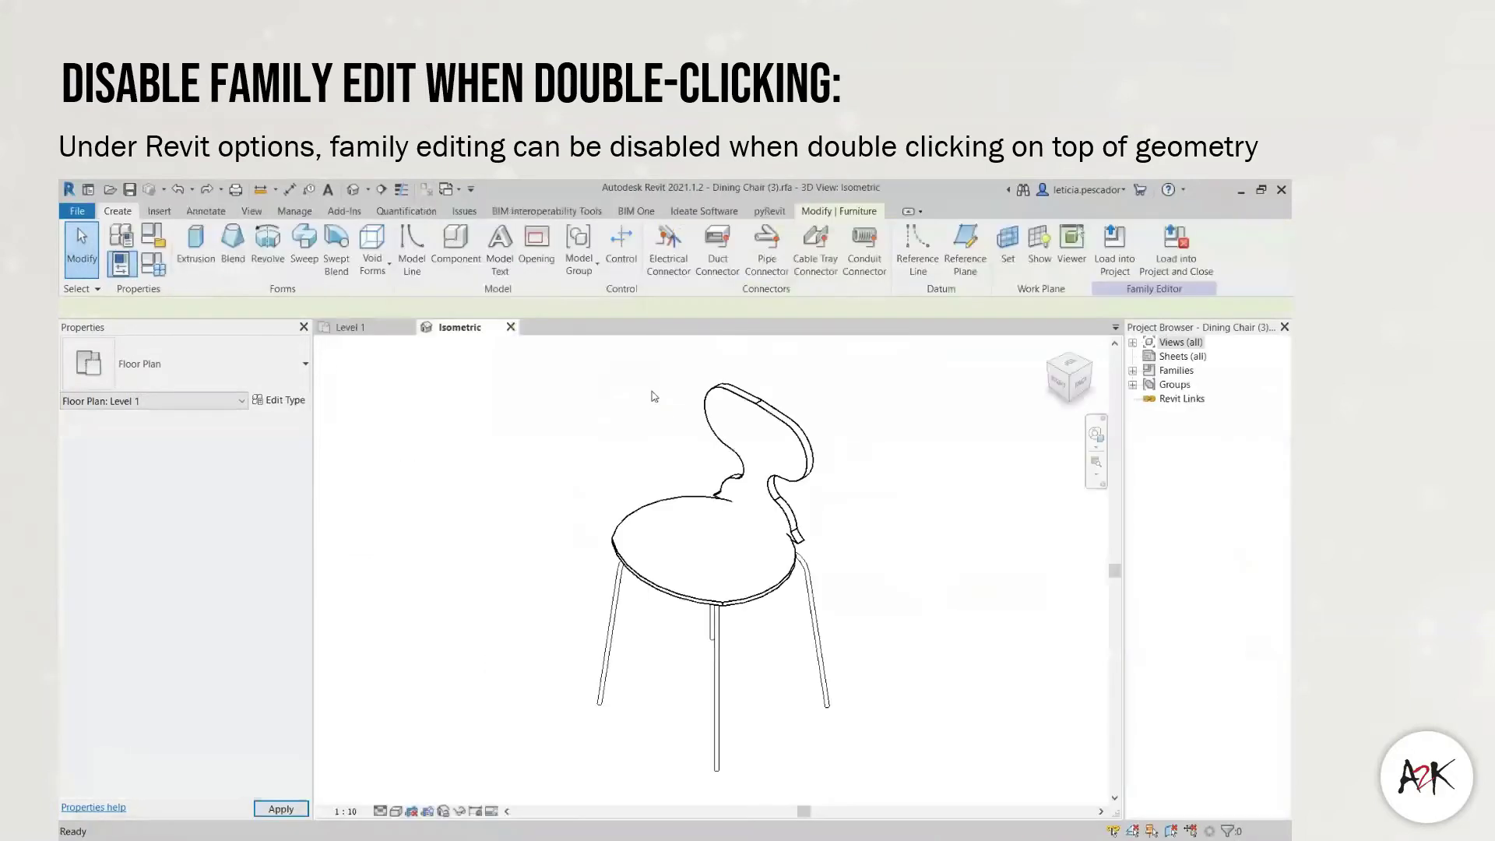
{"action": "left_click", "coordinate": [511, 327]}
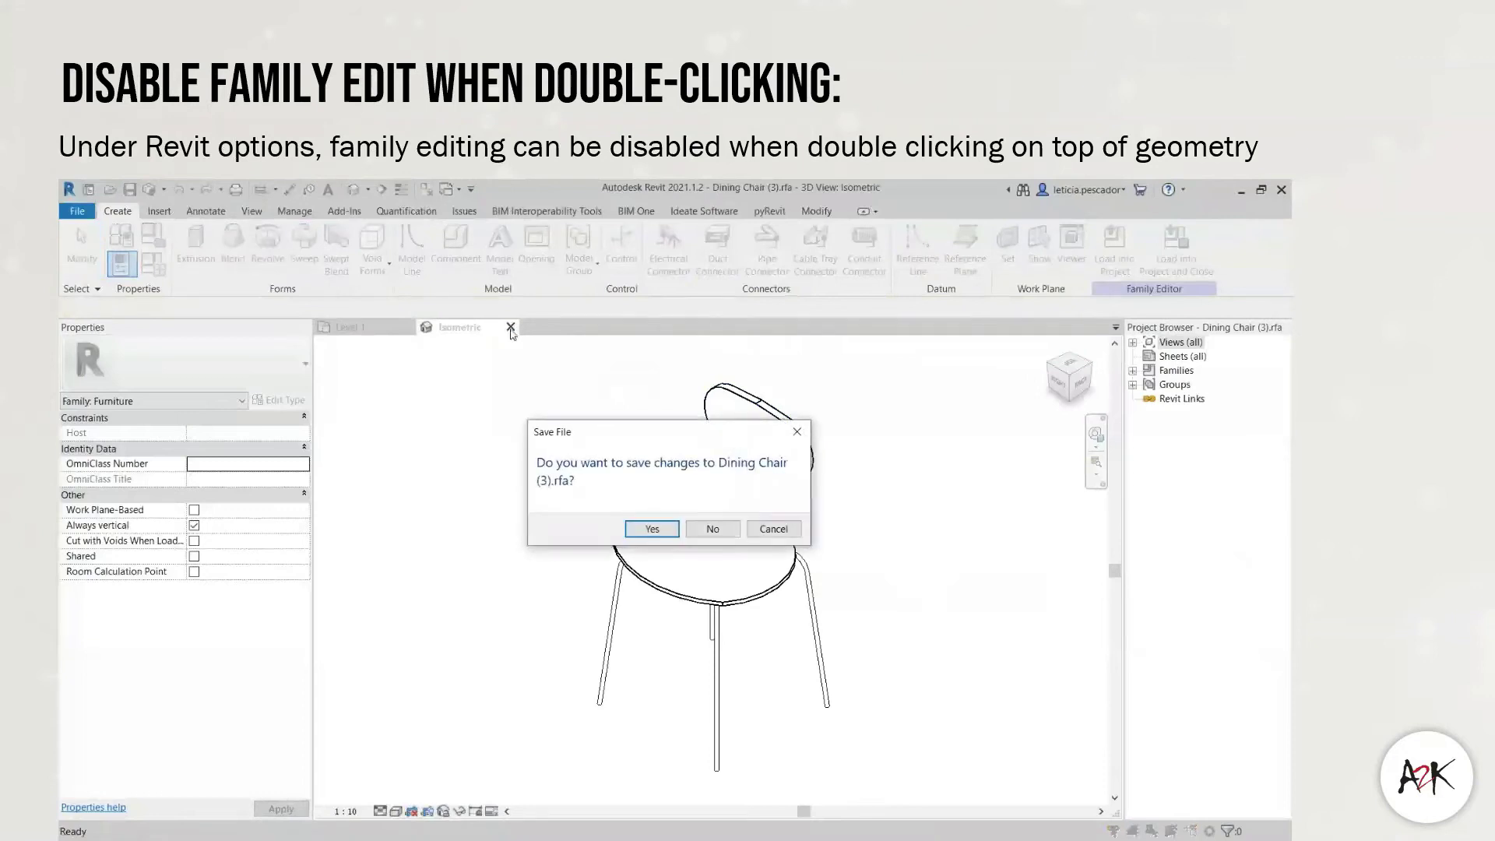
{"action": "left_click", "coordinate": [712, 529]}
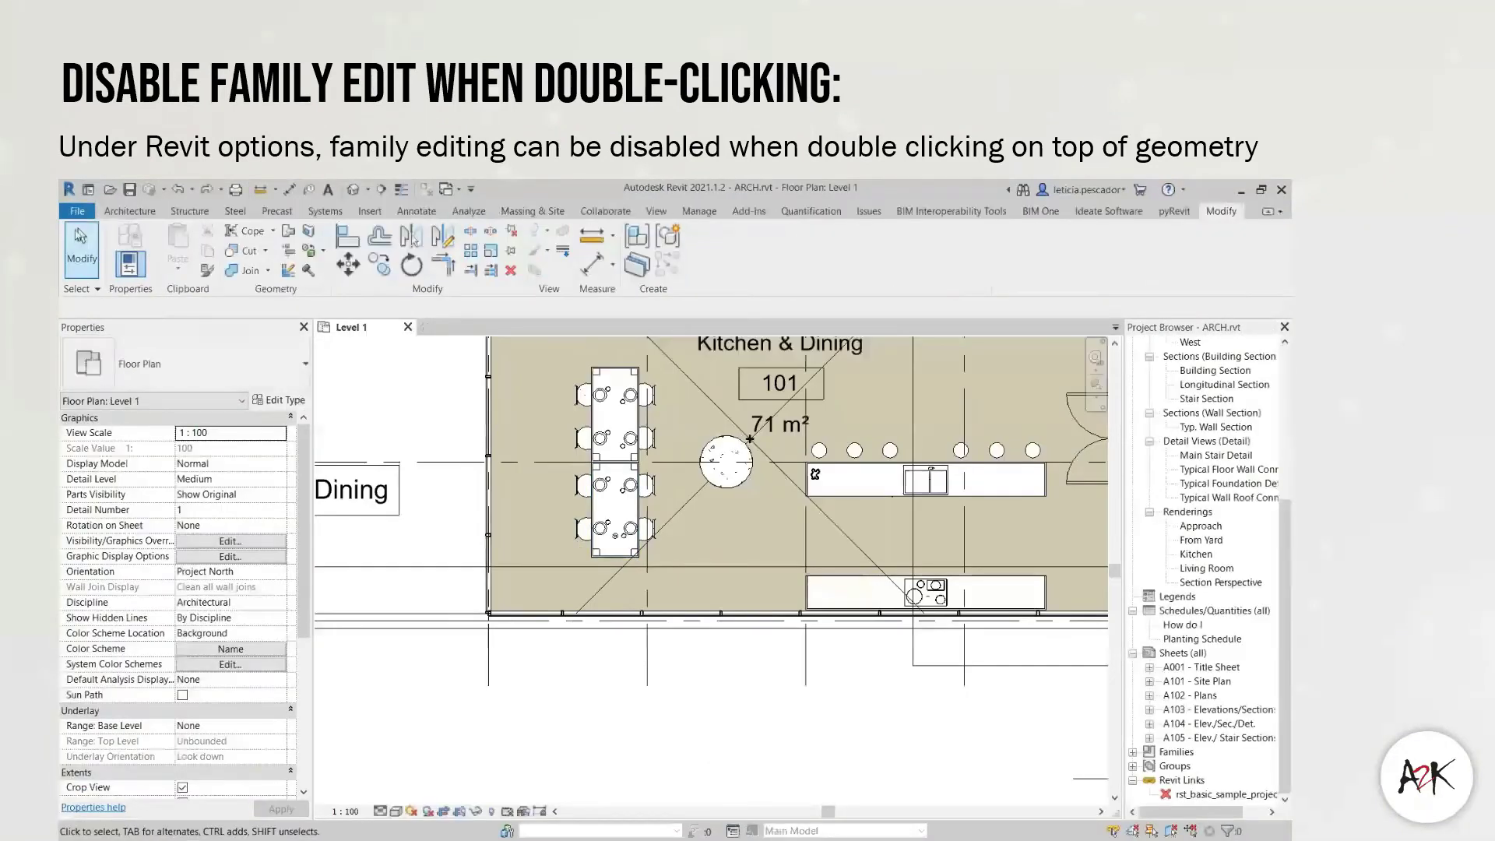
- Set the double-click action for the Family element type to Do Nothing in the user interface options
{"action": "left_click", "coordinate": [77, 211]}
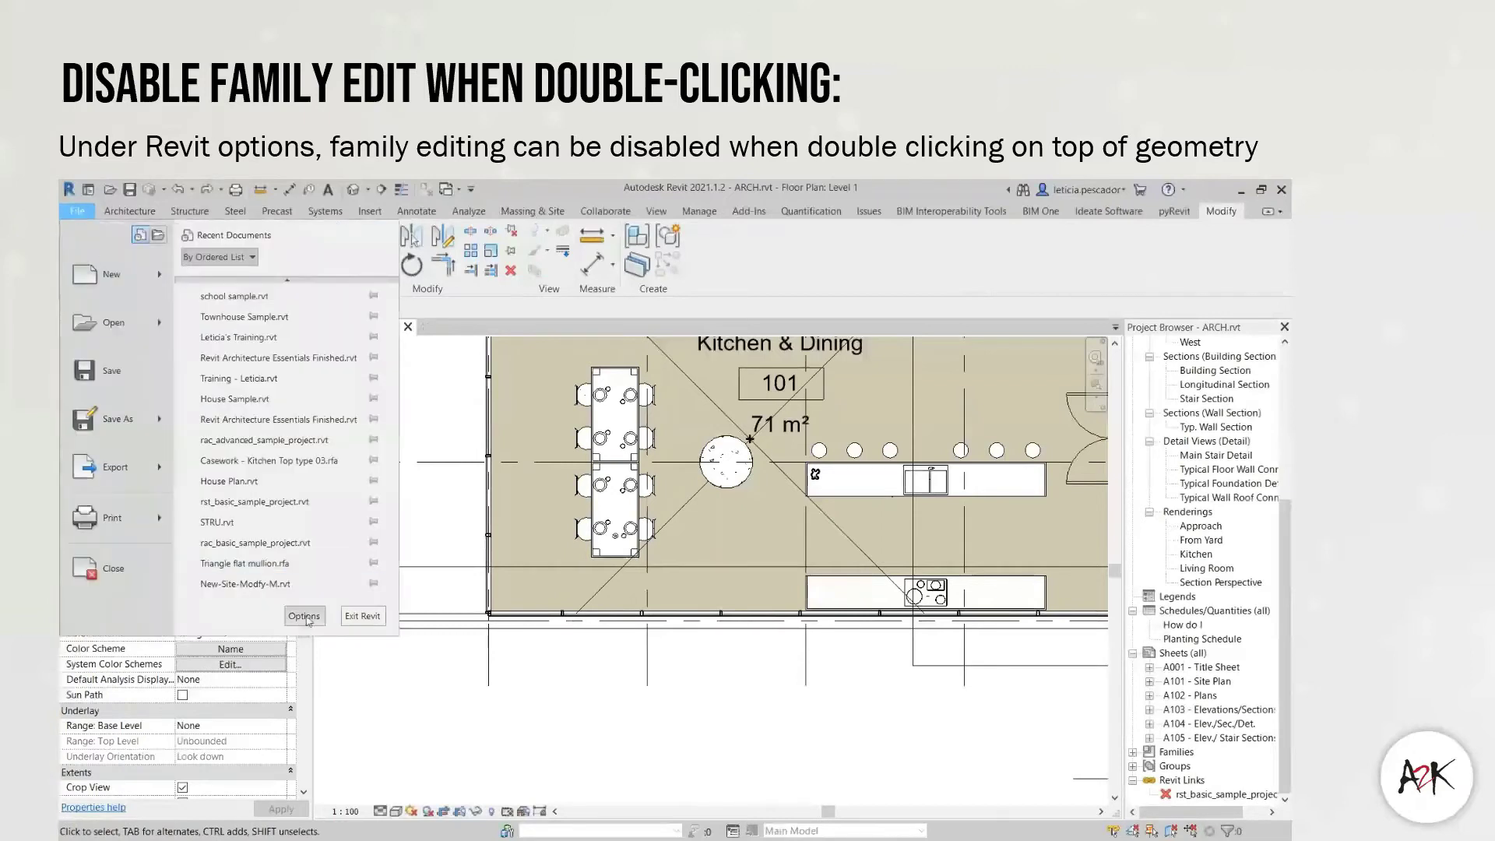
{"action": "left_click", "coordinate": [305, 616]}
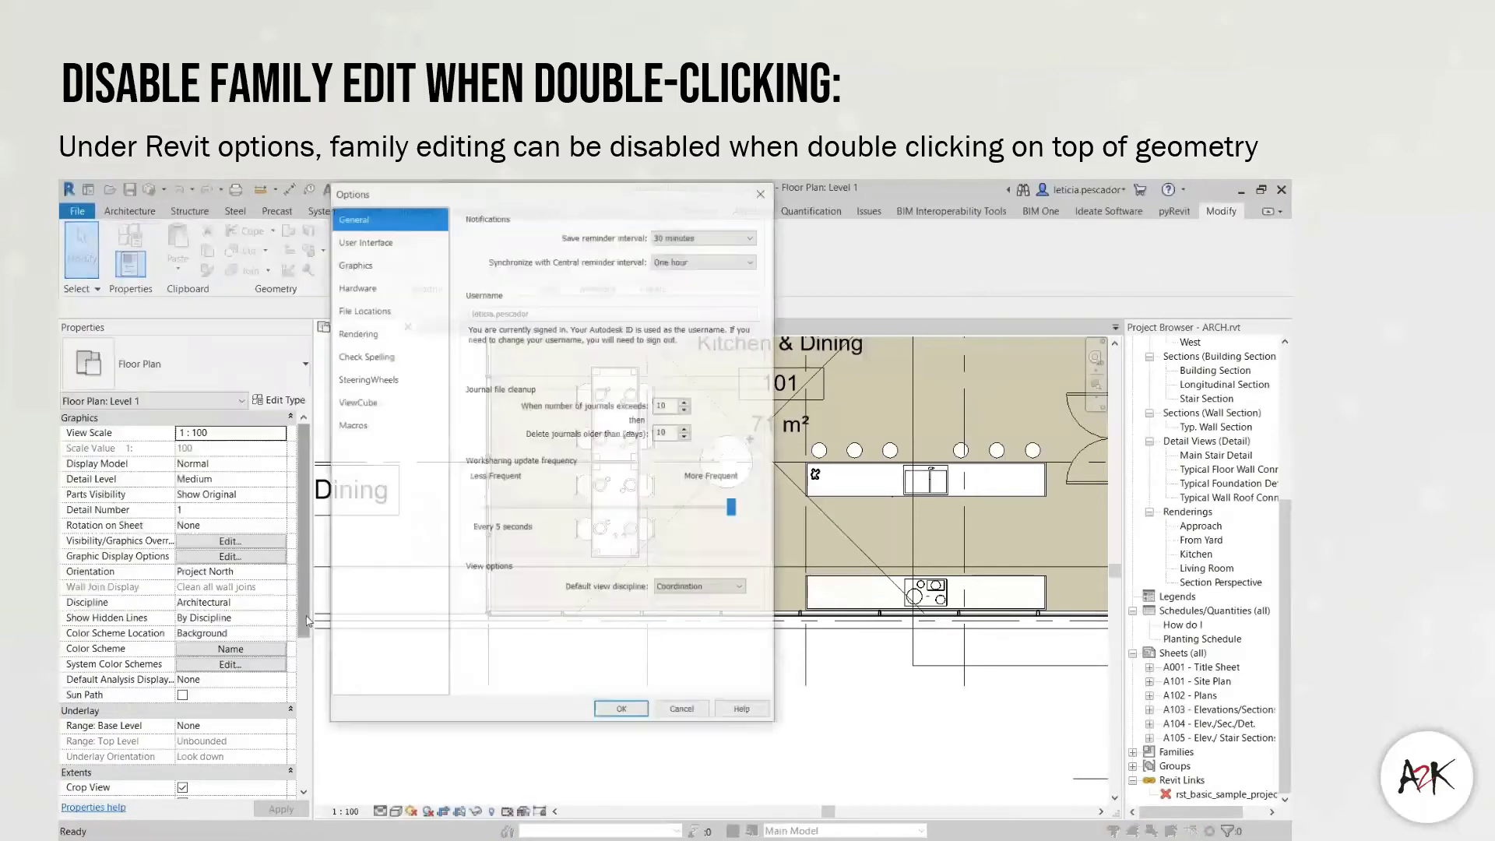
{"action": "left_click", "coordinate": [399, 243]}
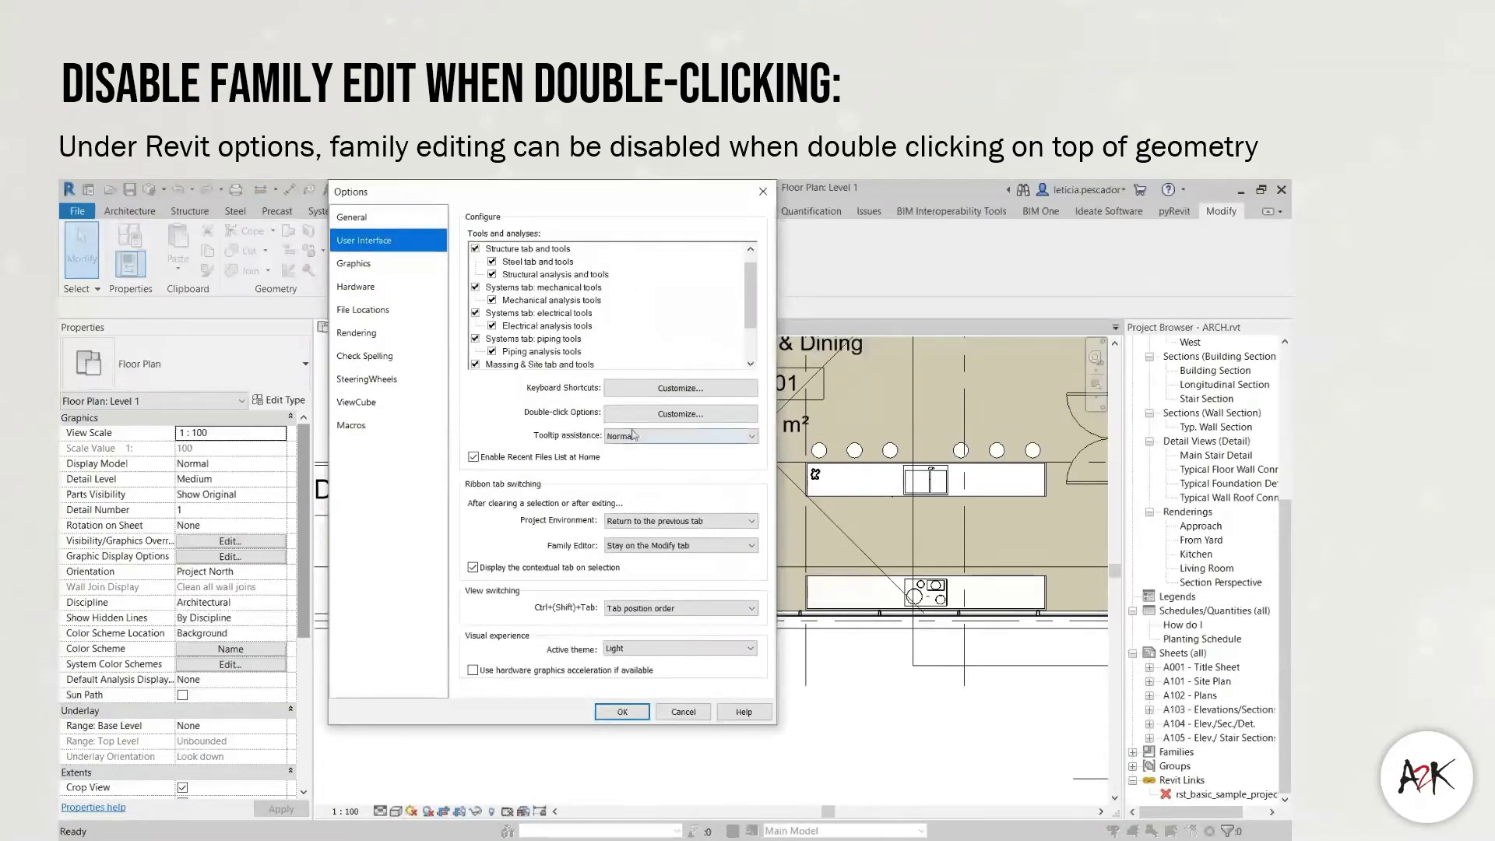
{"action": "left_click", "coordinate": [700, 418]}
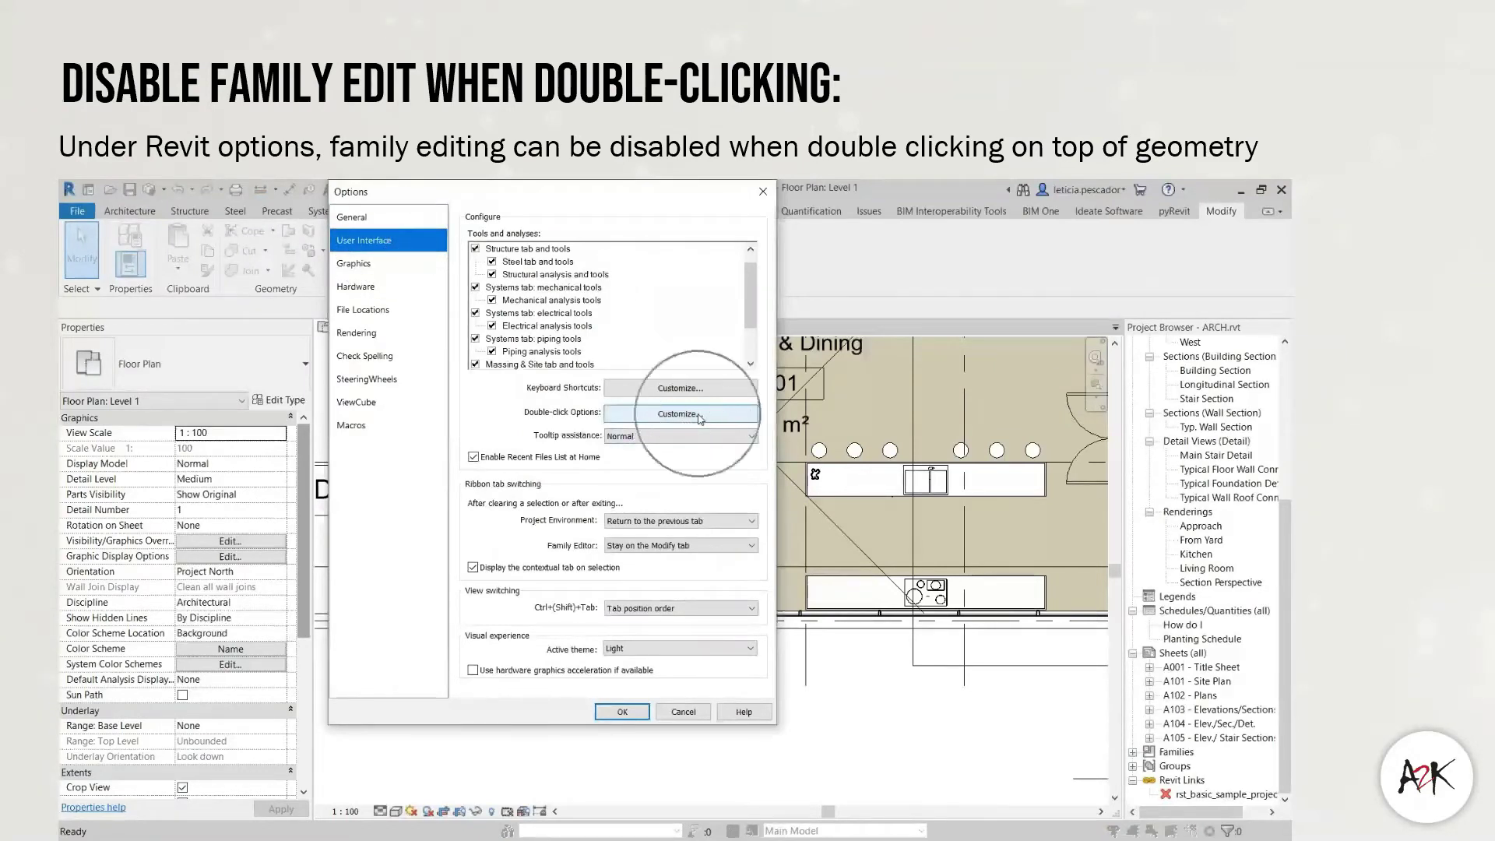
{"action": "left_click", "coordinate": [626, 401]}
{"action": "left_click", "coordinate": [625, 401]}
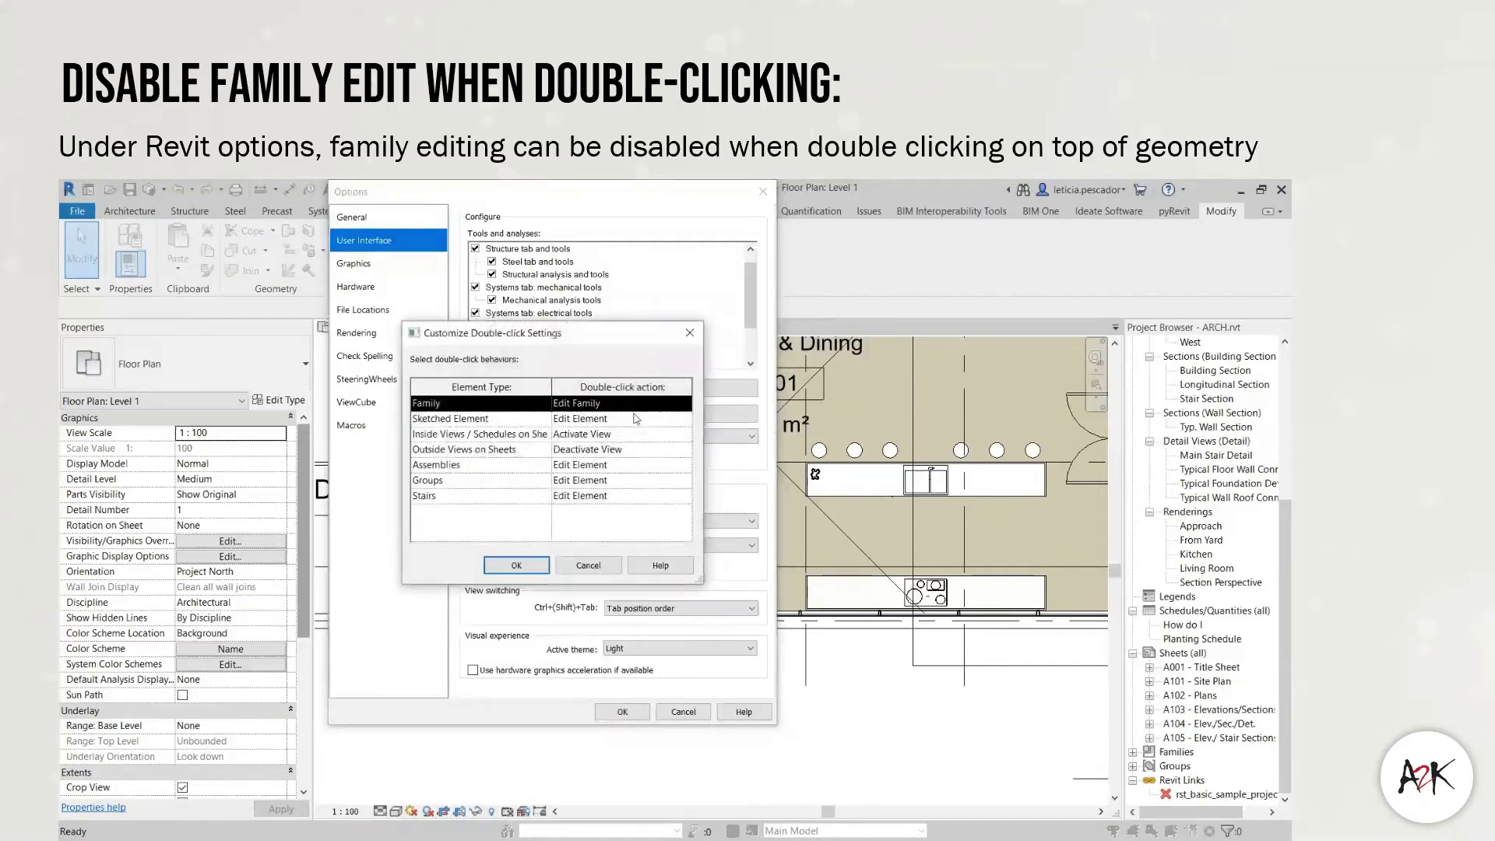
{"action": "left_click", "coordinate": [683, 410]}
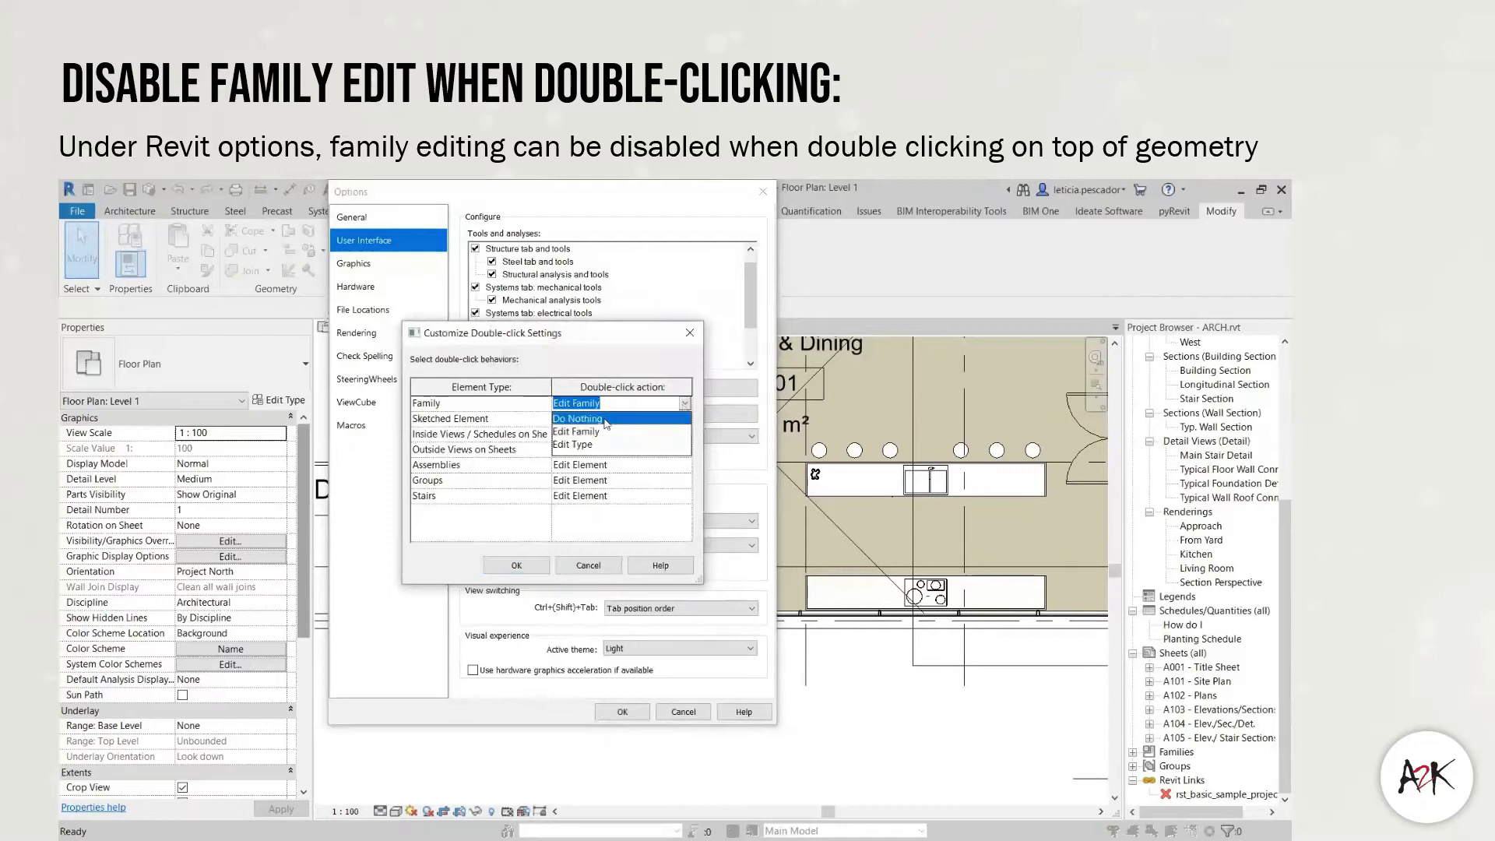
{"action": "left_click", "coordinate": [610, 427]}
{"action": "left_click", "coordinate": [597, 406]}
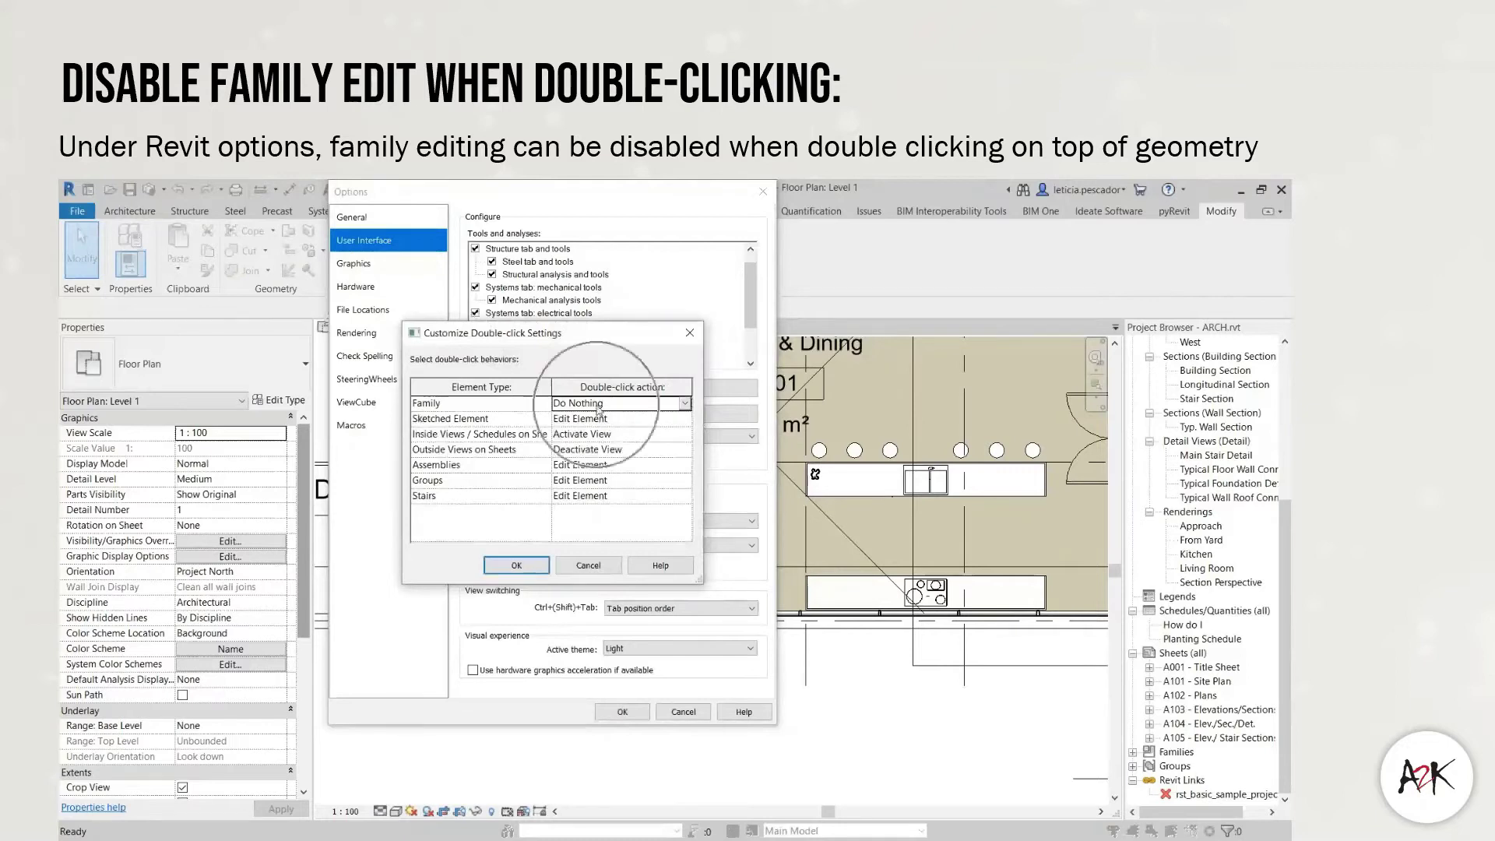
{"action": "left_click", "coordinate": [516, 566]}
{"action": "left_click", "coordinate": [622, 713]}
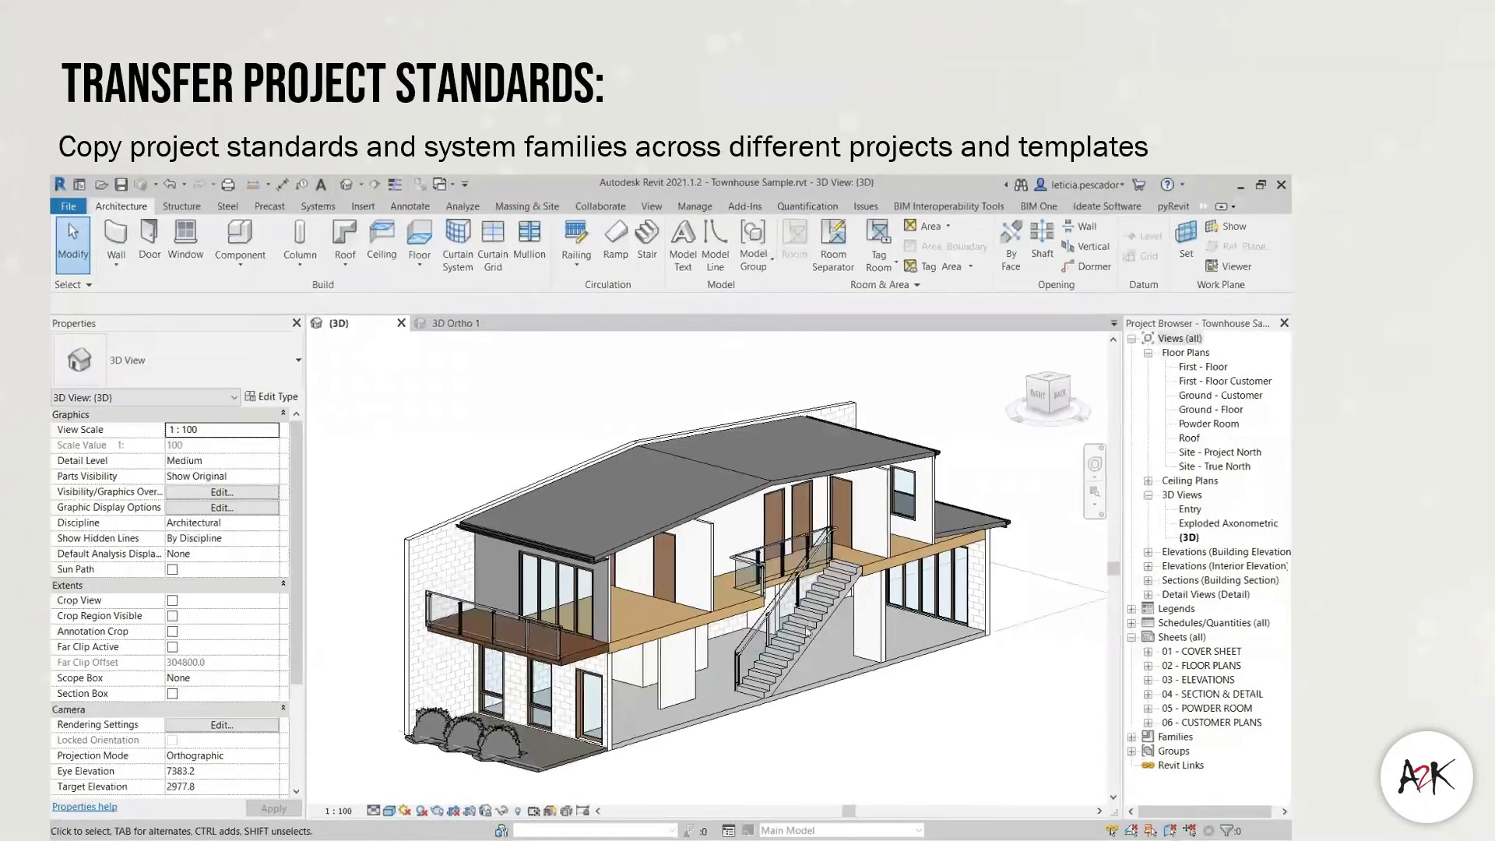
- Review the stair types available for the concrete stair in the townhouse's 3D view
{"action": "scroll", "coordinate": [814, 632], "scroll_direction": "up", "scroll_amount": 5}
{"action": "scroll", "coordinate": [814, 632], "scroll_direction": "up", "scroll_amount": 2}
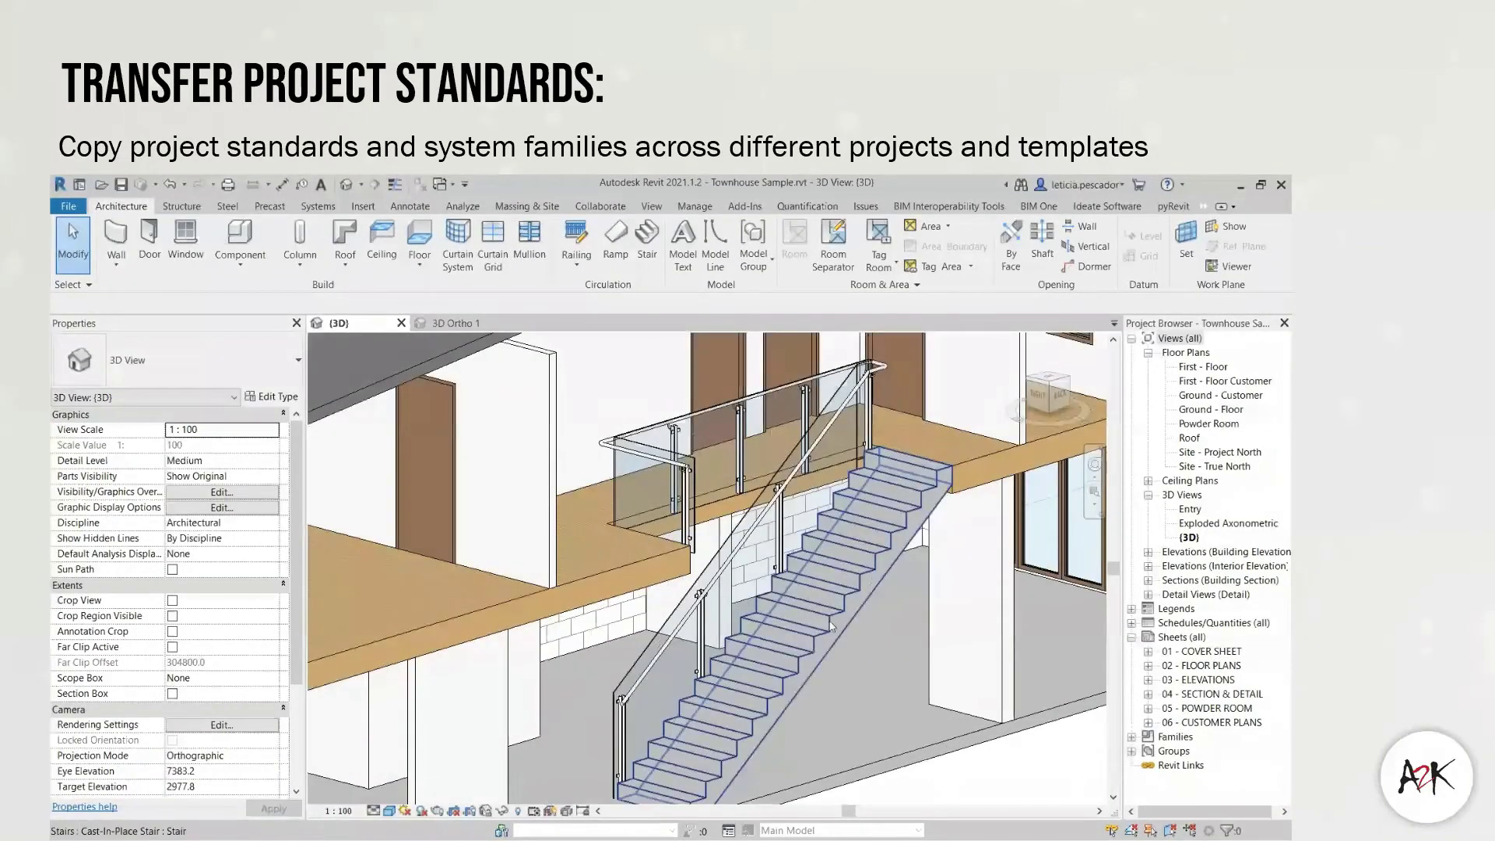
{"action": "left_click", "coordinate": [828, 626]}
{"action": "middle_click_drag", "start_coordinate": [818, 683], "coordinate": [819, 598]}
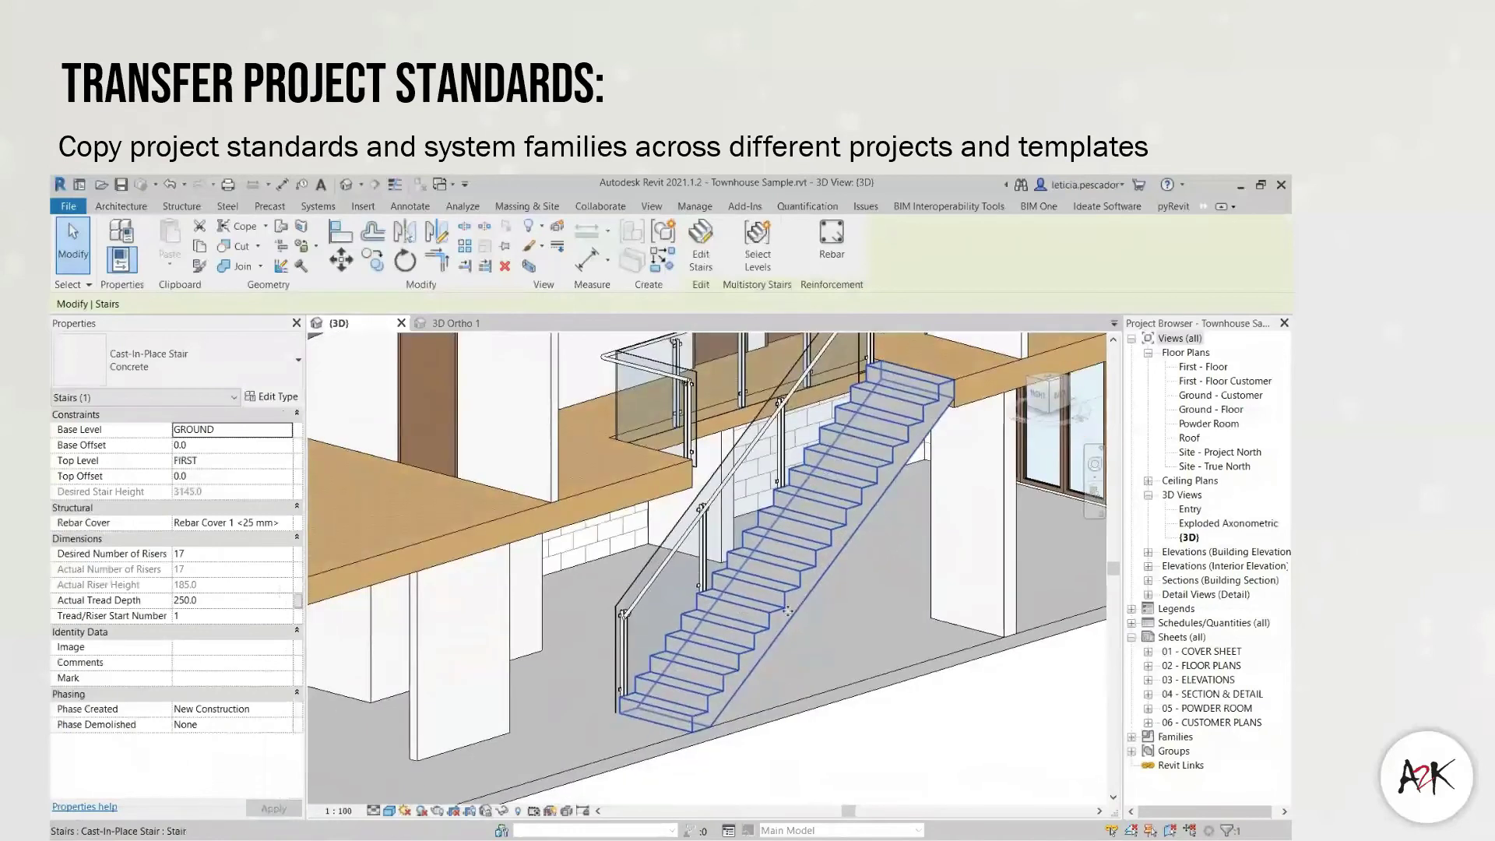
{"action": "left_click", "coordinate": [177, 360]}
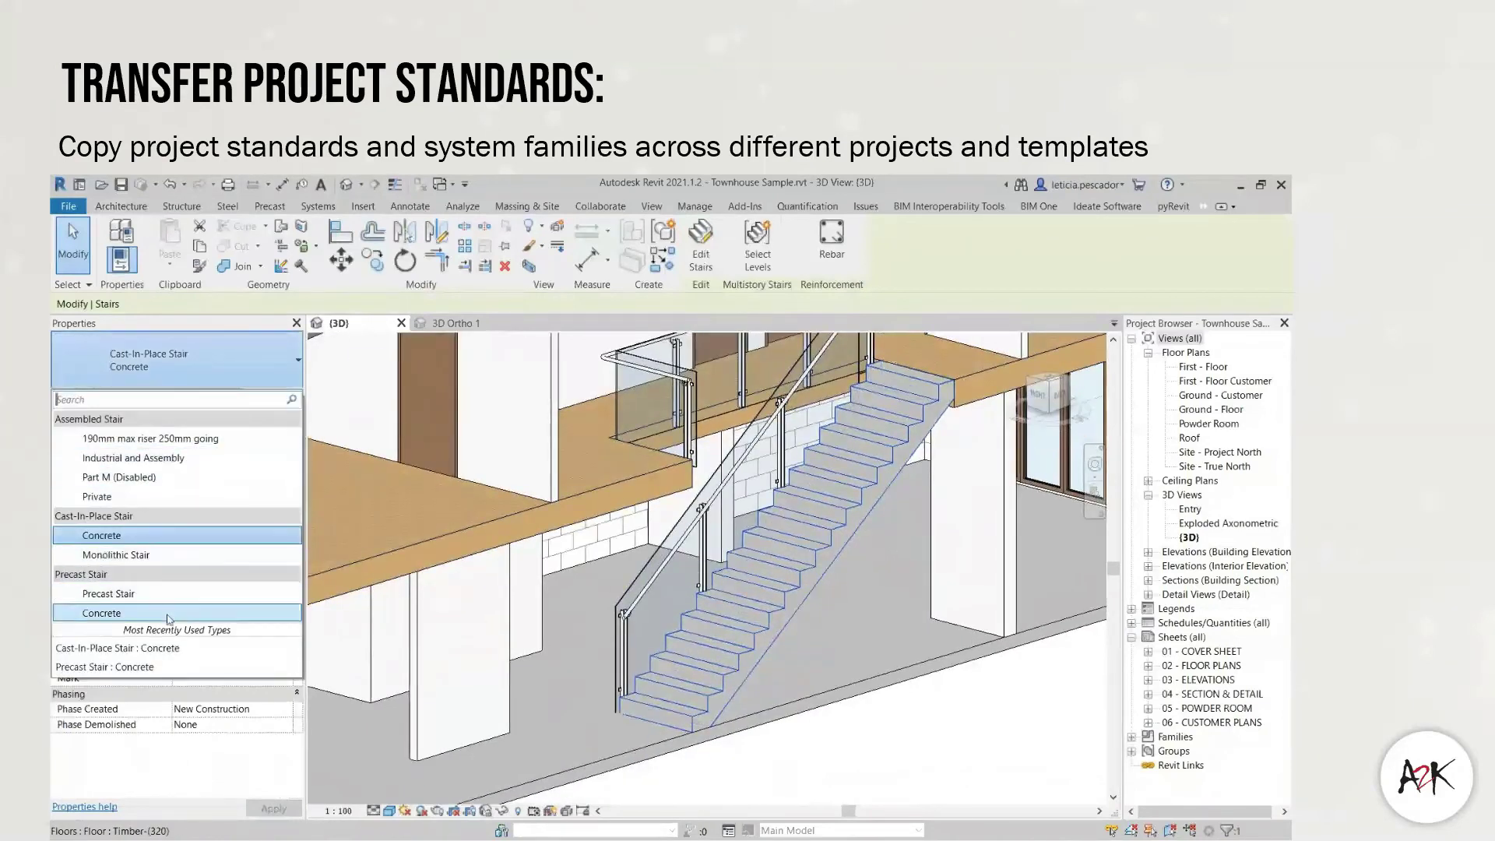
{"action": "key", "text": "Escape"}
{"action": "key", "text": "Escape"}
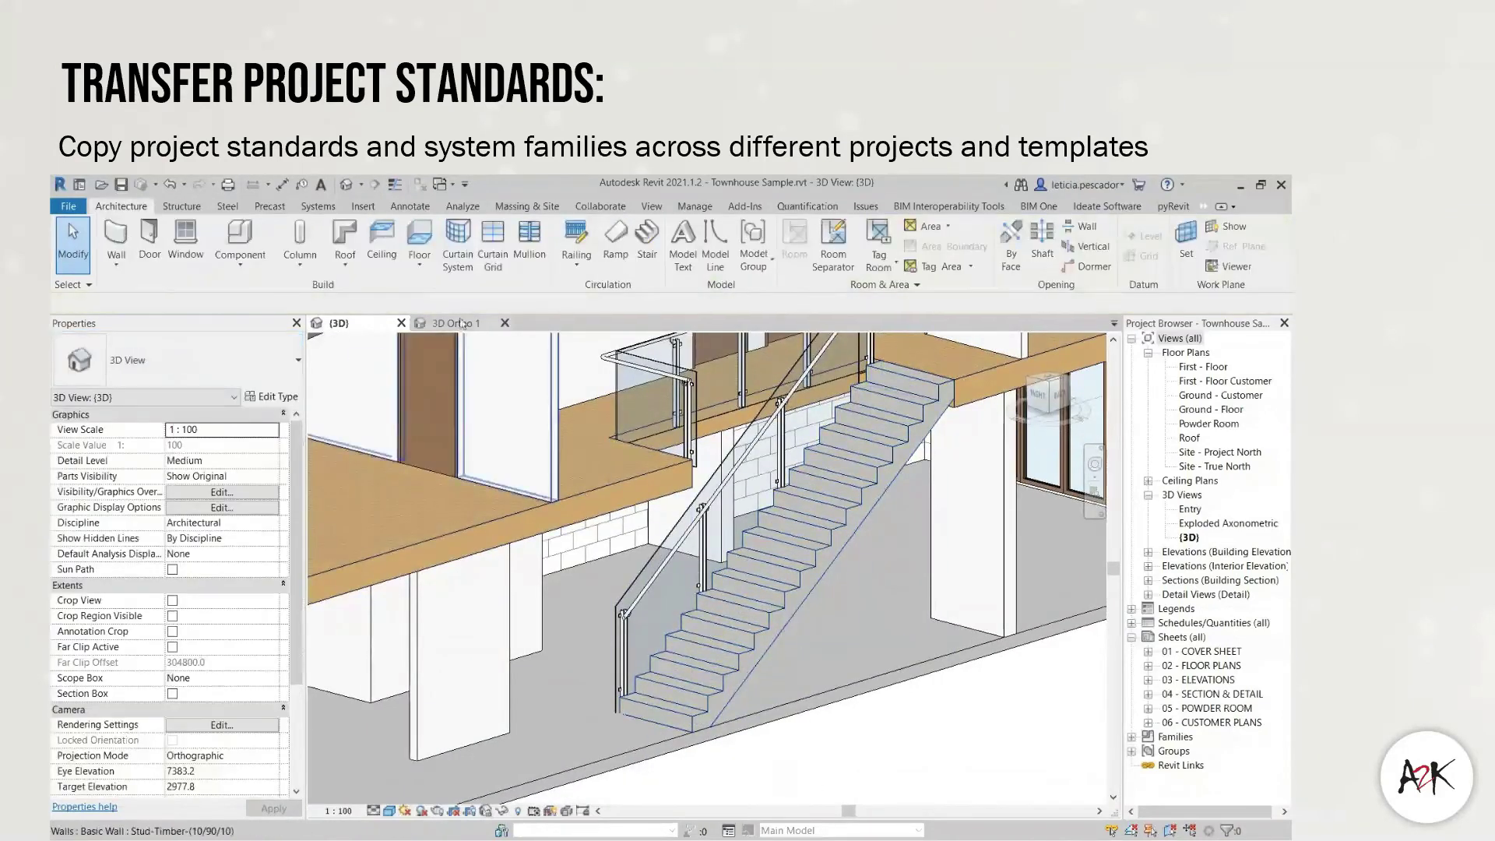
- Switch to the Stairs project's 3D Ortho 1 view and review the types available for its Residential - Open 2 Sides stair
{"action": "left_click", "coordinate": [459, 323]}
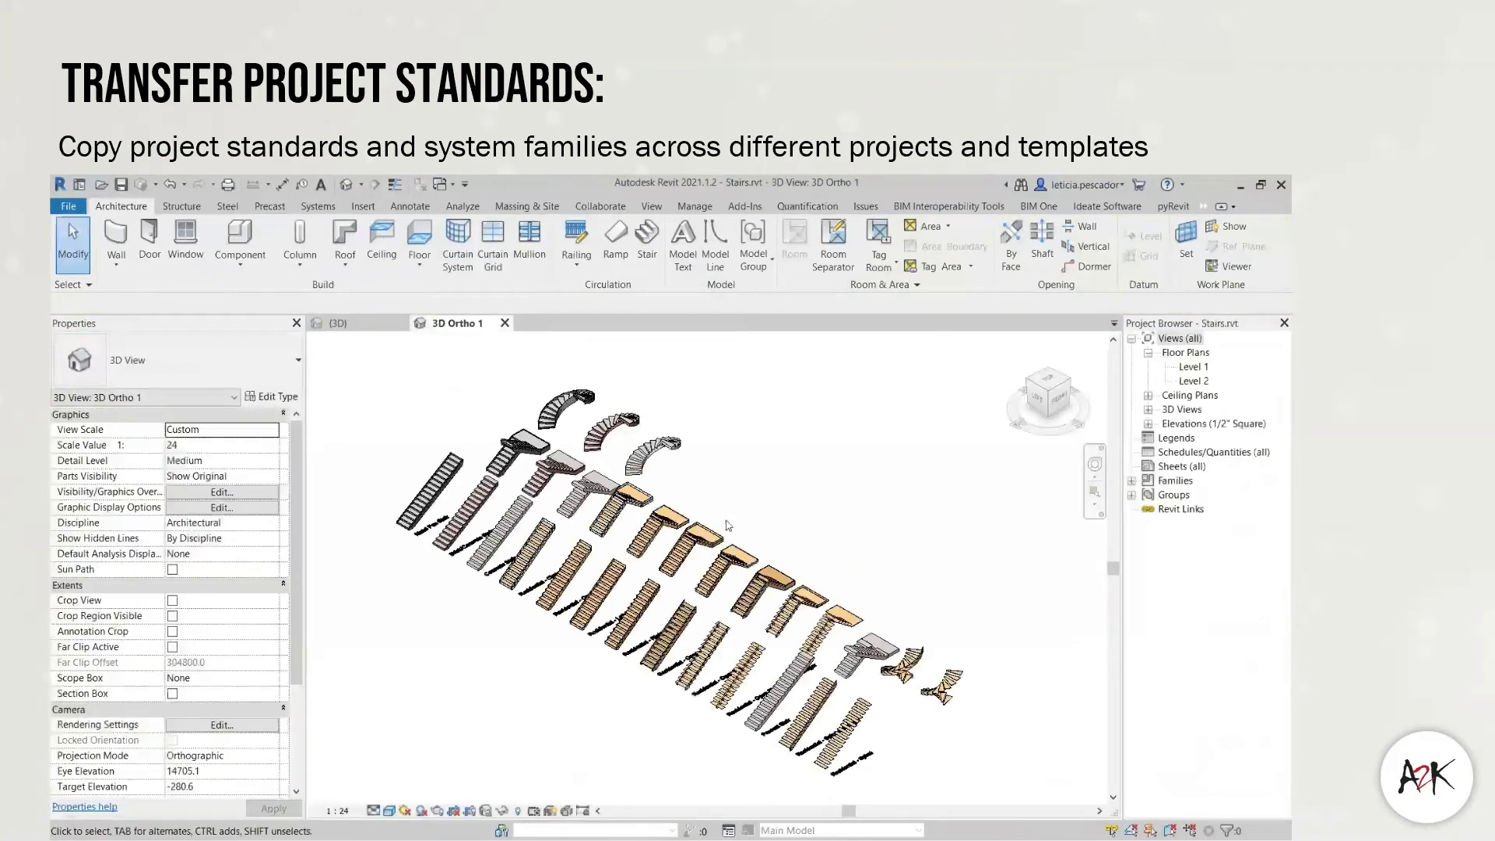
{"action": "scroll", "coordinate": [565, 569], "scroll_direction": "up", "scroll_amount": 3}
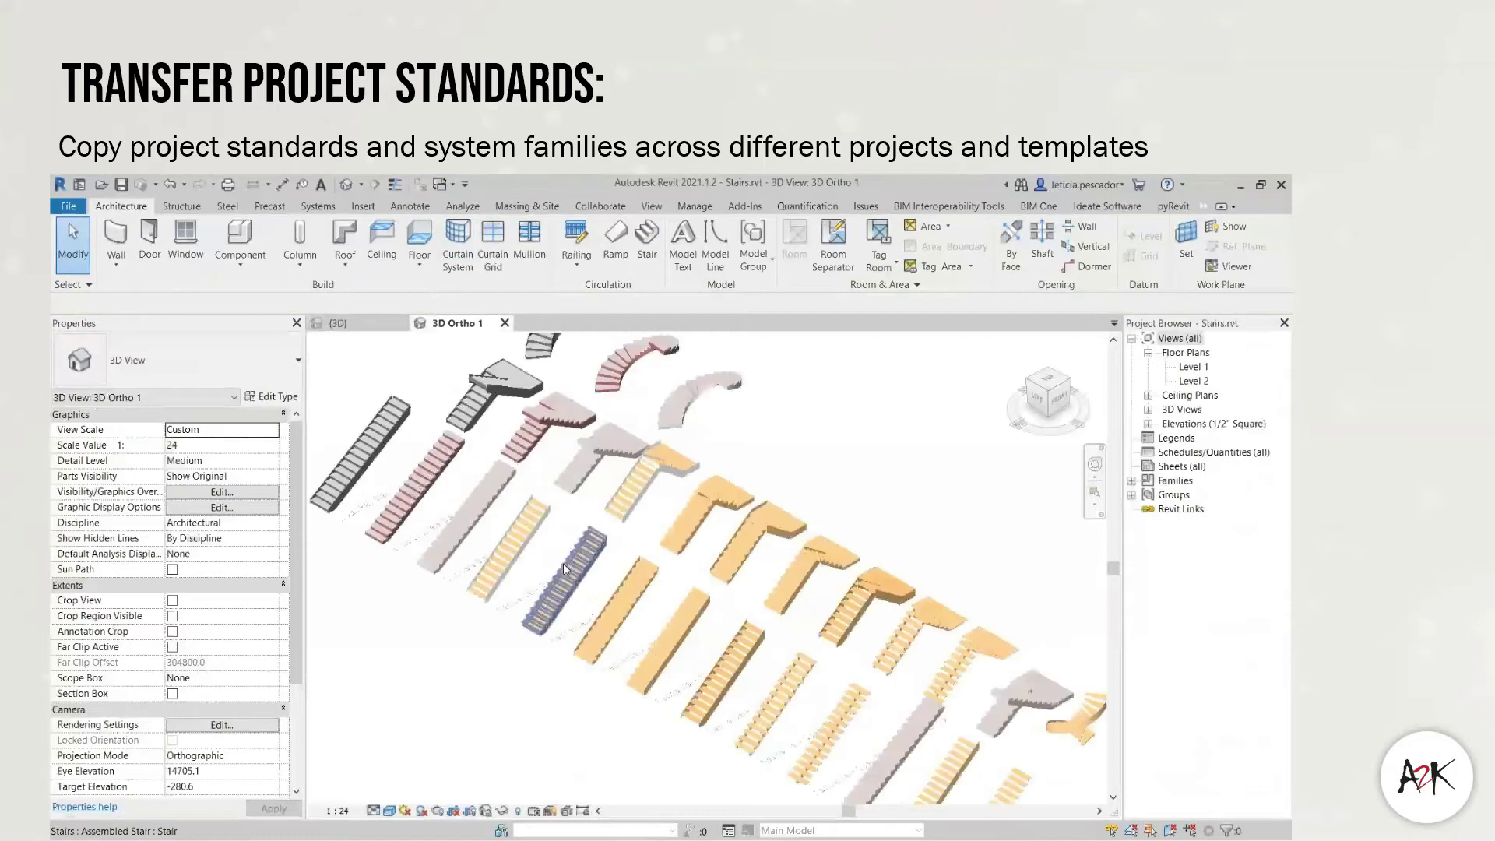
{"action": "scroll", "coordinate": [566, 569], "scroll_direction": "up", "scroll_amount": 1}
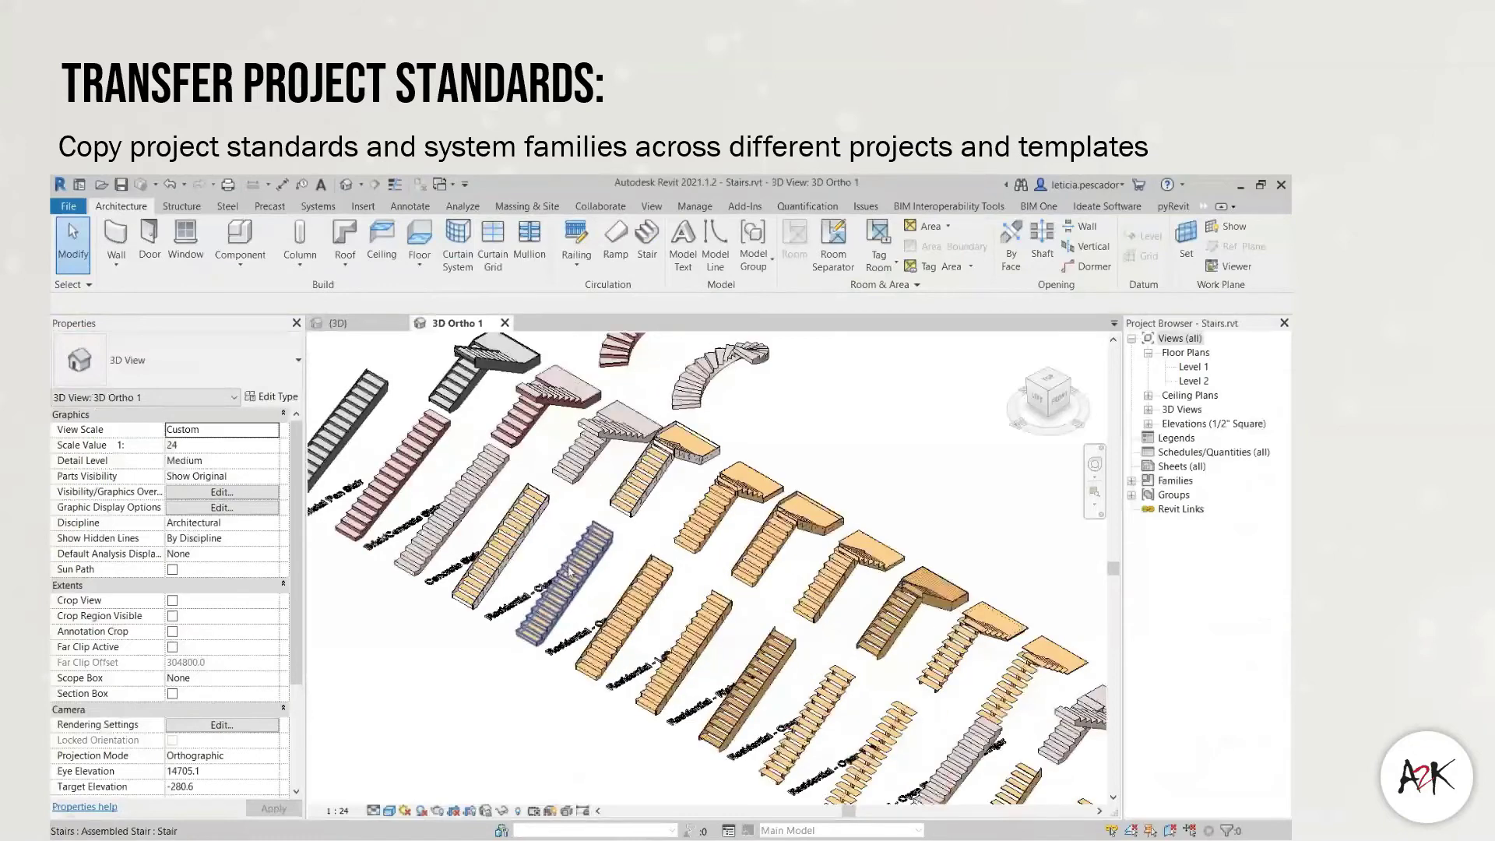
{"action": "left_click", "coordinate": [568, 570]}
{"action": "left_click", "coordinate": [235, 370]}
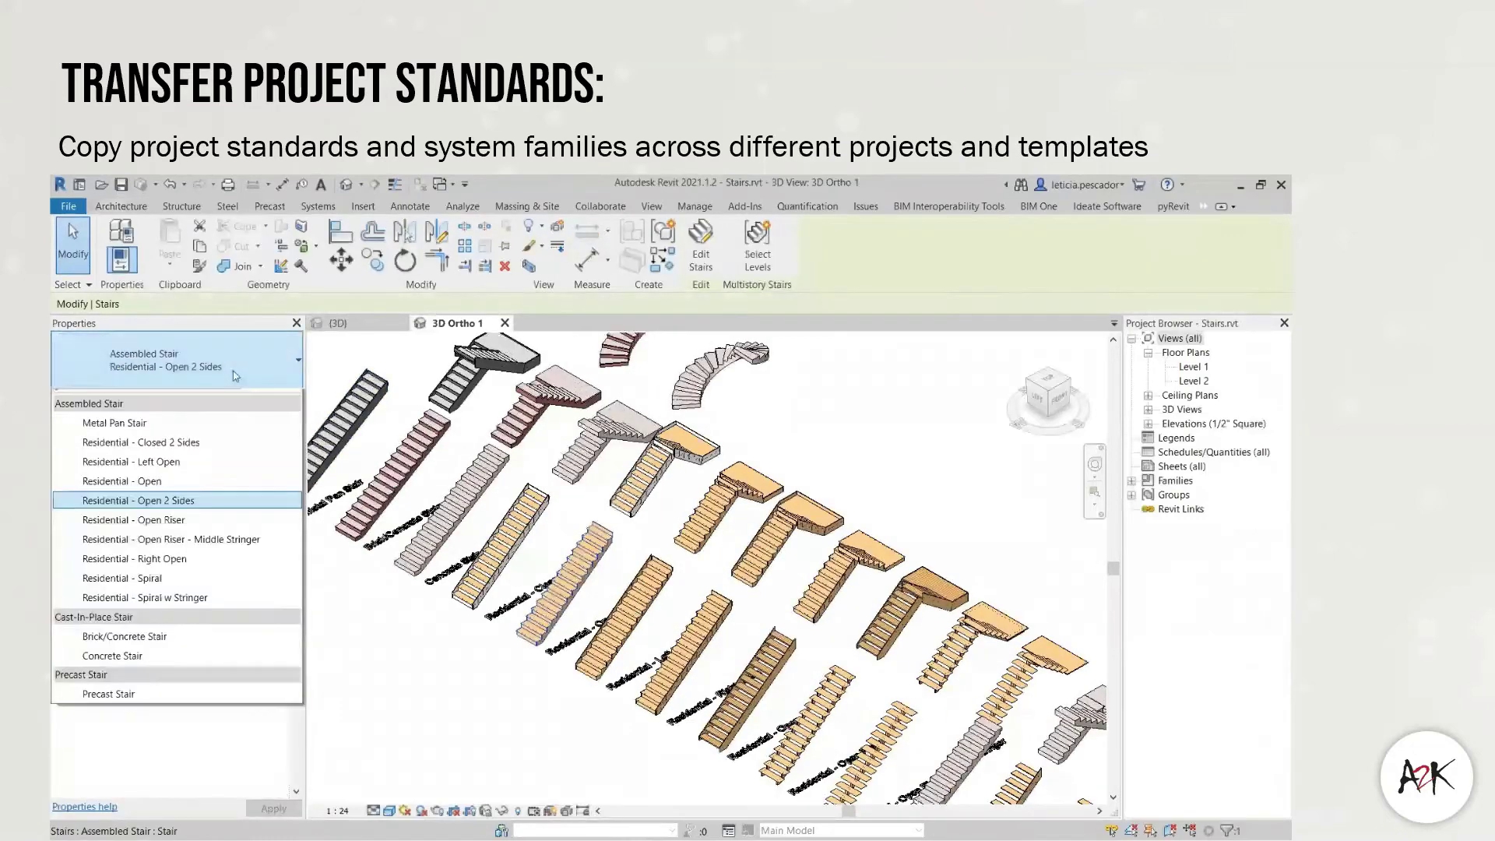
{"action": "key", "text": "Escape"}
{"action": "key", "text": "Escape"}
- Look over the remaining sample stairs in the row and check the type of the straight Residential - Spiral stair
{"action": "scroll", "coordinate": [640, 647], "scroll_direction": "down", "scroll_amount": 1}
{"action": "middle_click_drag", "start_coordinate": [641, 647], "coordinate": [632, 497]}
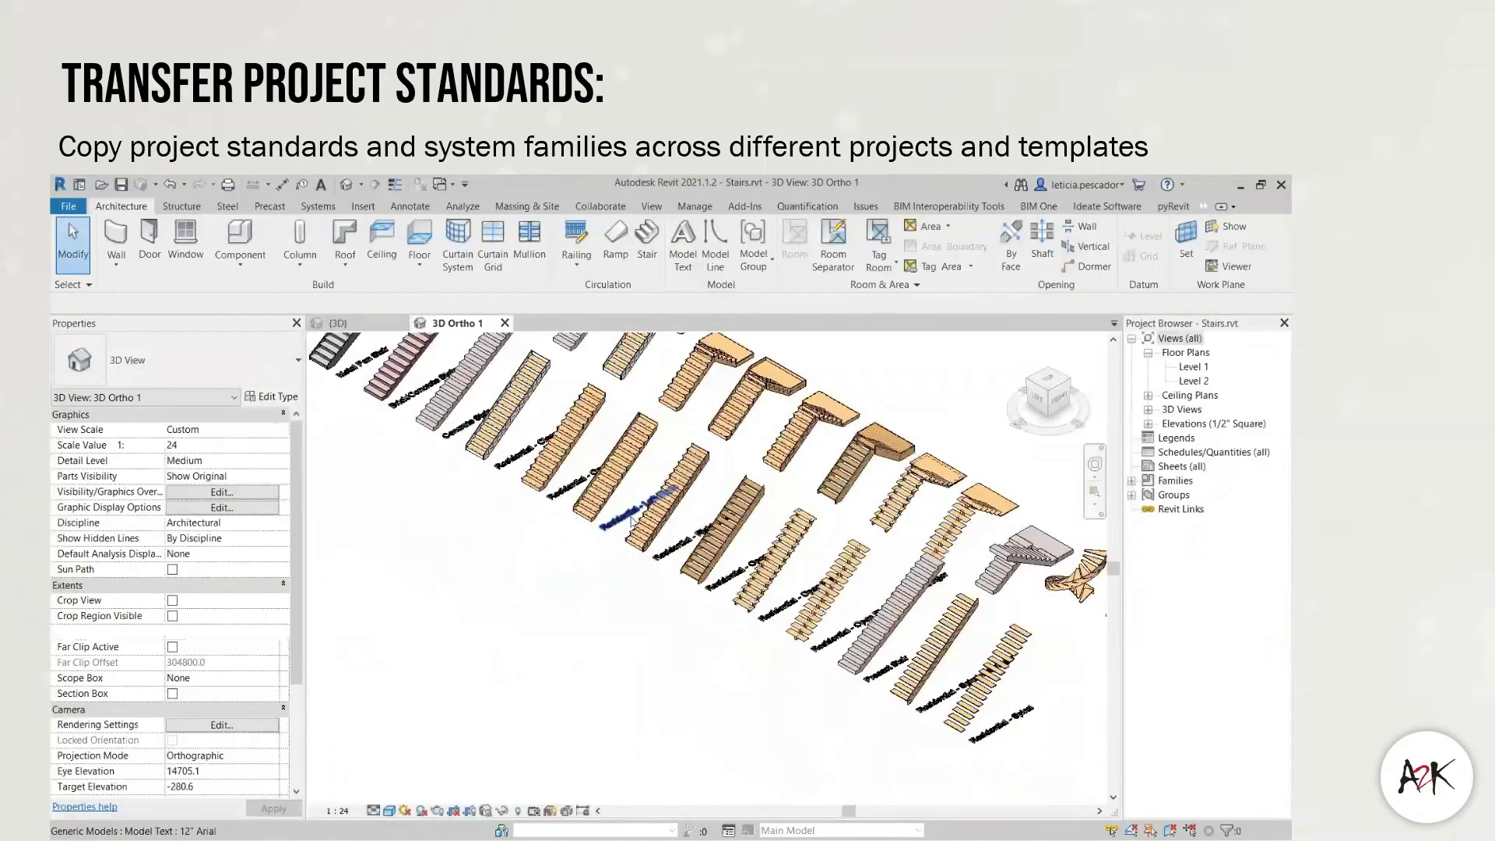
{"action": "scroll", "coordinate": [1034, 704], "scroll_direction": "up", "scroll_amount": 3}
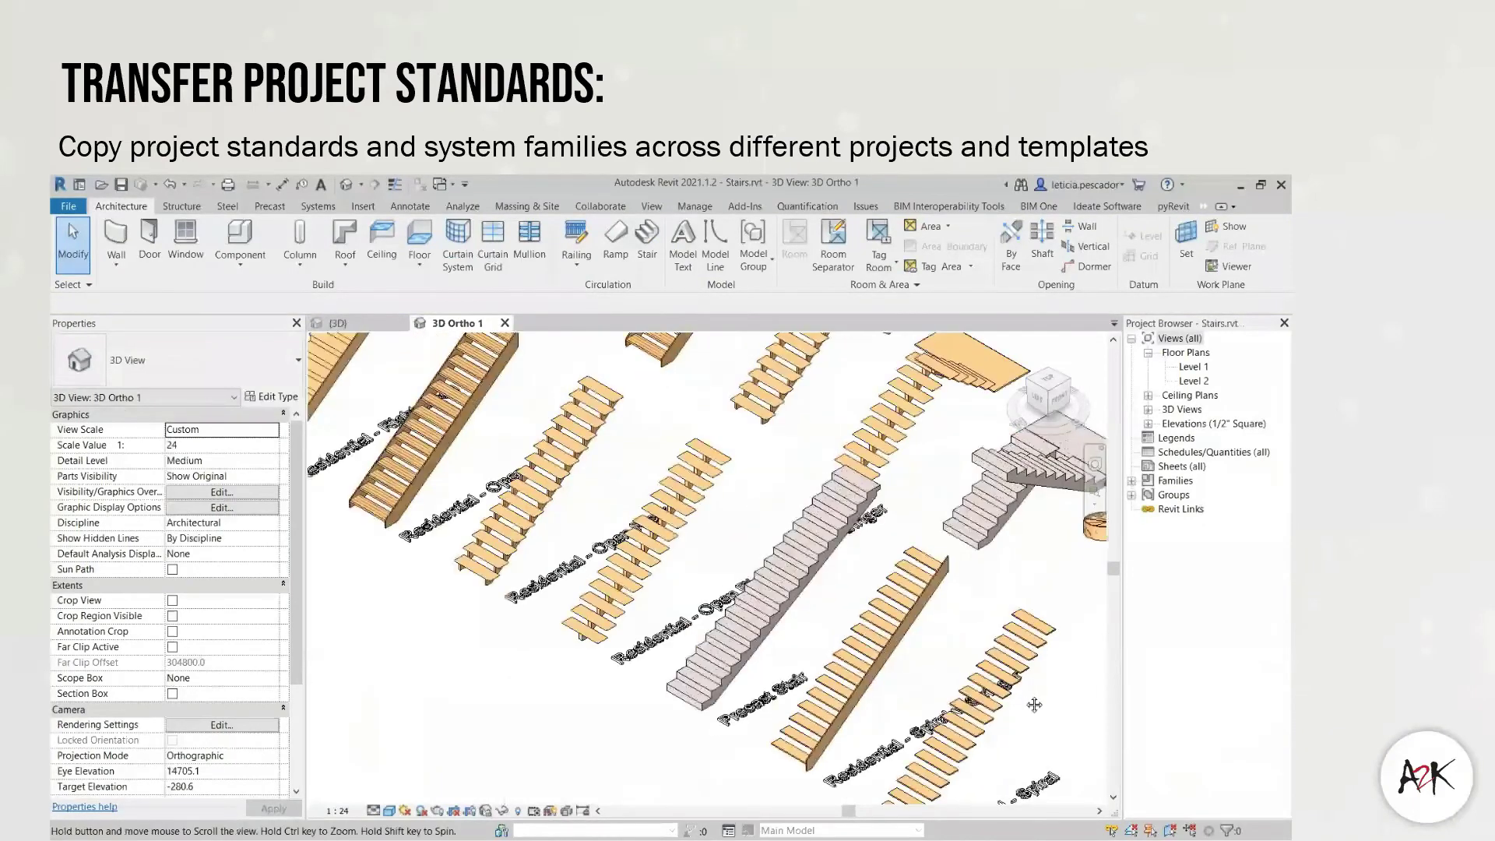
{"action": "middle_click_drag", "start_coordinate": [1034, 705], "coordinate": [1001, 540]}
{"action": "left_click", "coordinate": [924, 578]}
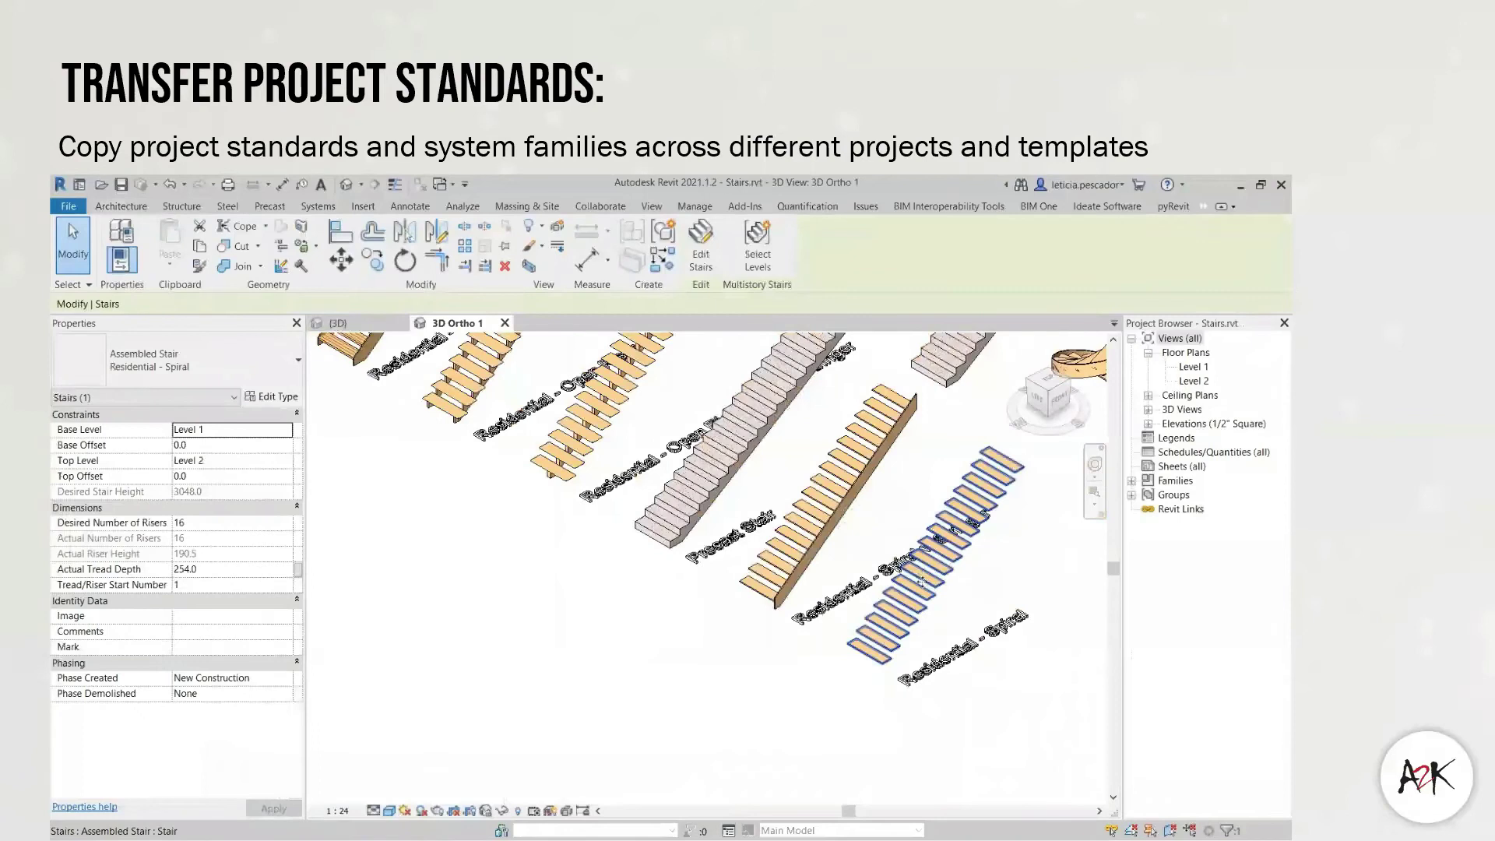
{"action": "key", "text": "Escape"}
{"action": "scroll", "coordinate": [604, 641], "scroll_direction": "down", "scroll_amount": 3}
{"action": "scroll", "coordinate": [732, 707], "scroll_direction": "down", "scroll_amount": 5}
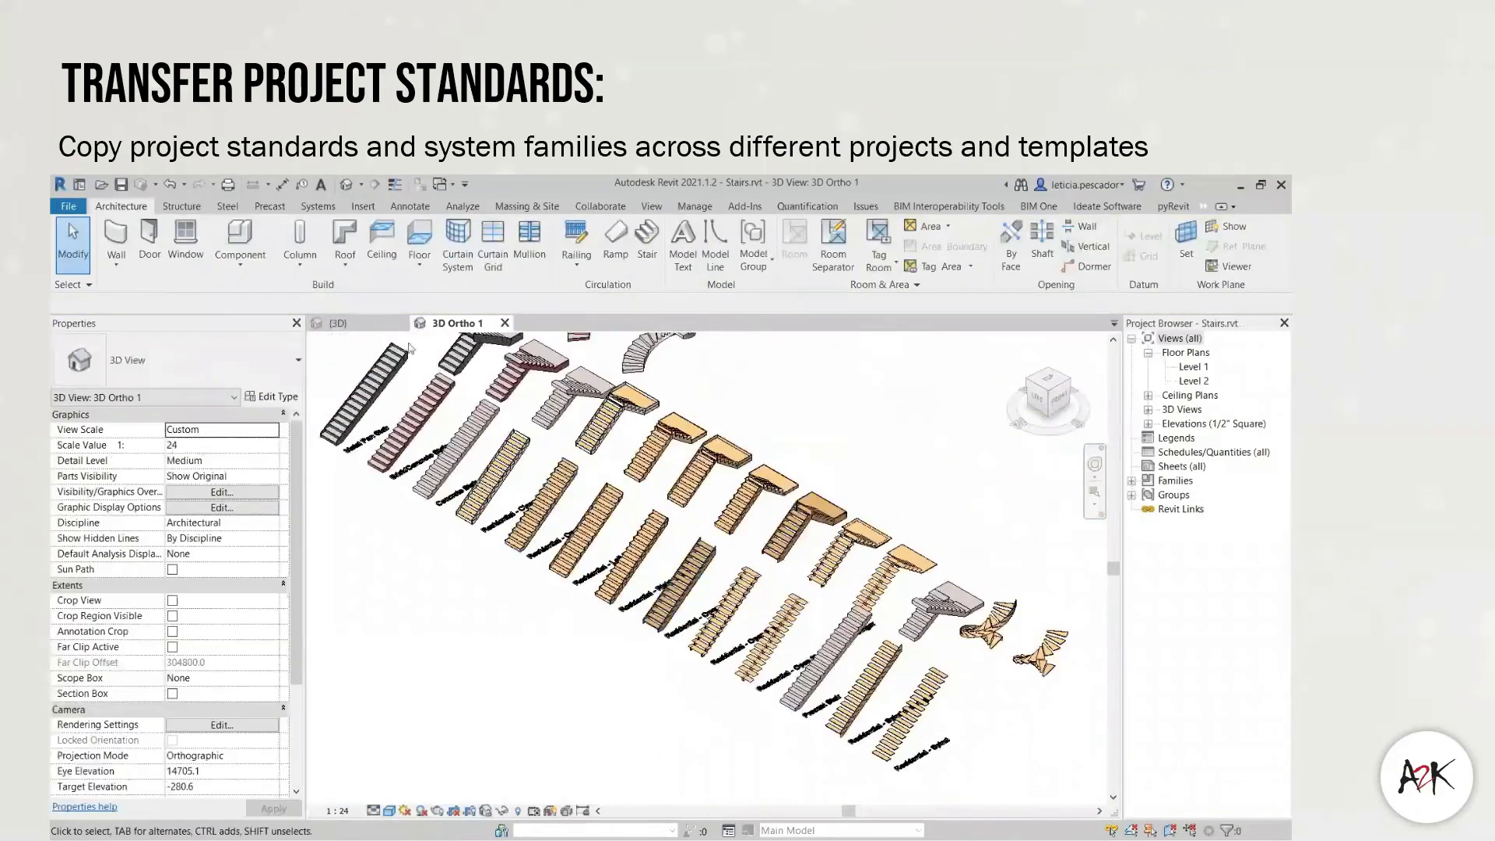
- Start Transfer Project Standards in the Townhouse Sample project, copying from Stairs.rvt, and uncheck all items
{"action": "left_click", "coordinate": [338, 322]}
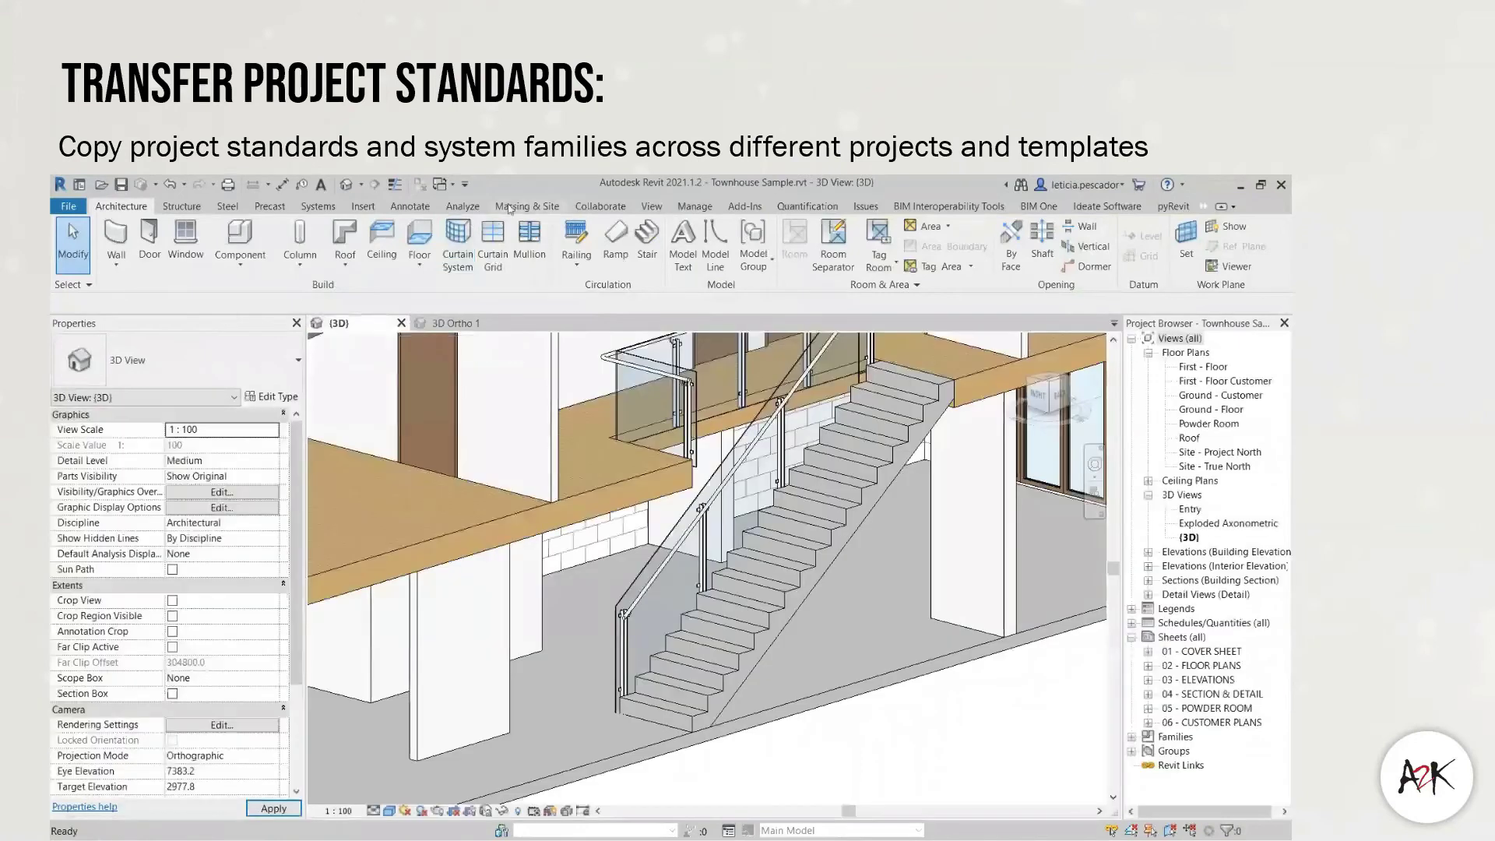
{"action": "left_click", "coordinate": [709, 209]}
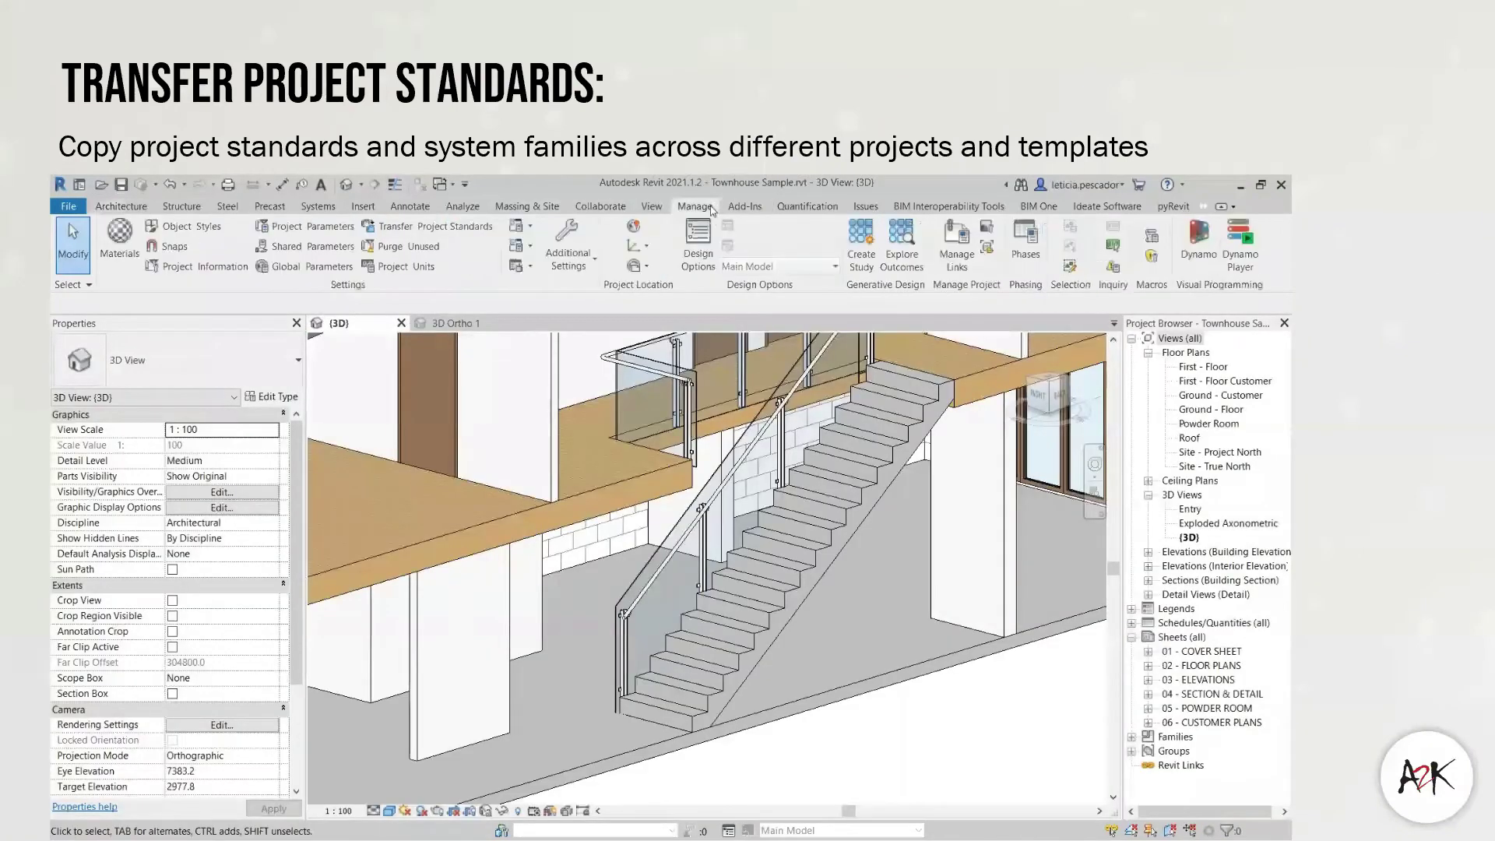
{"action": "left_click", "coordinate": [424, 232]}
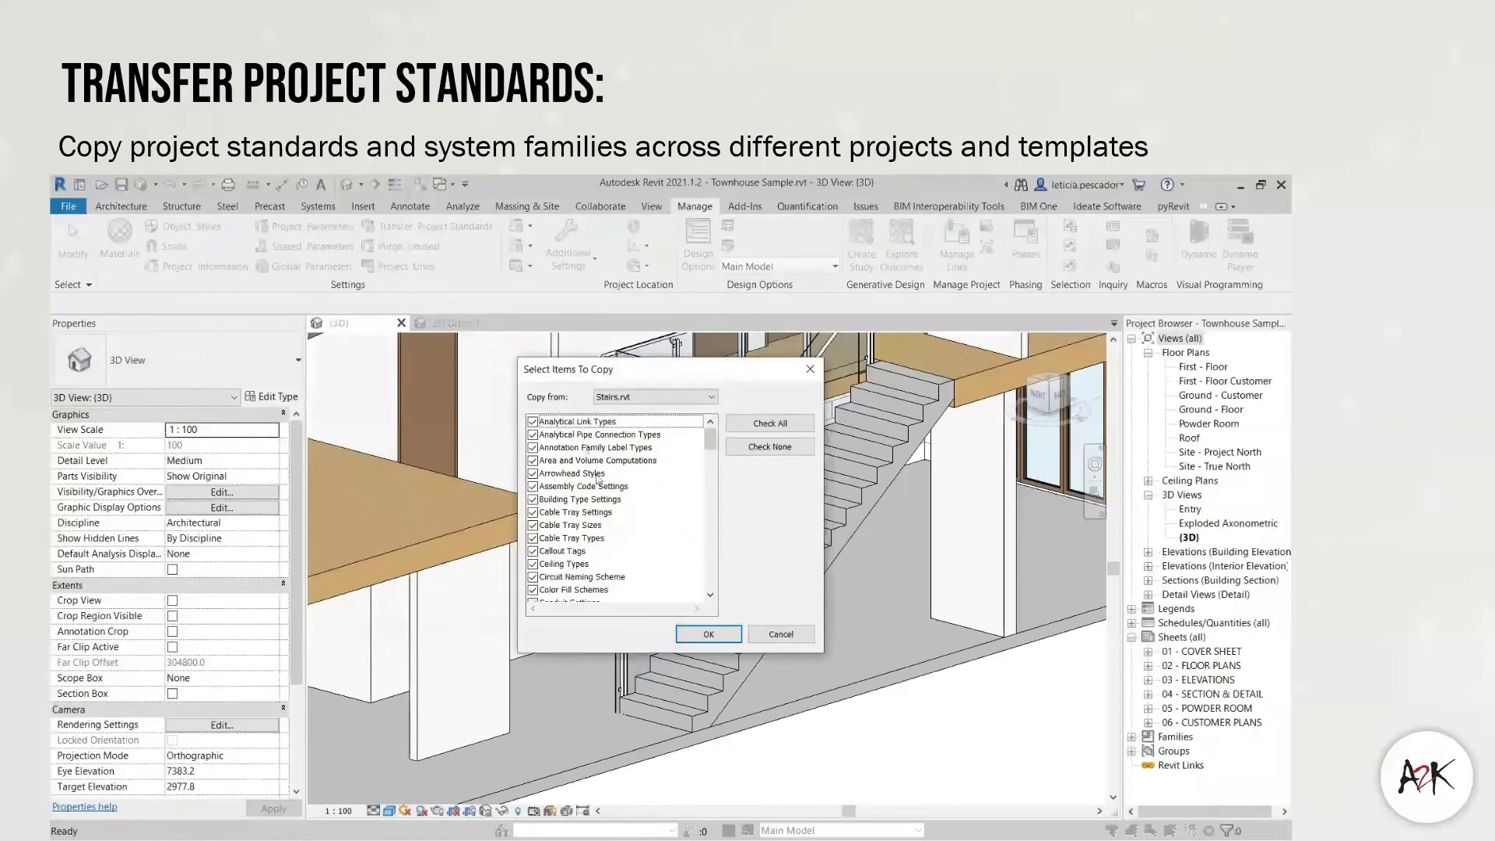
{"action": "left_click", "coordinate": [644, 400]}
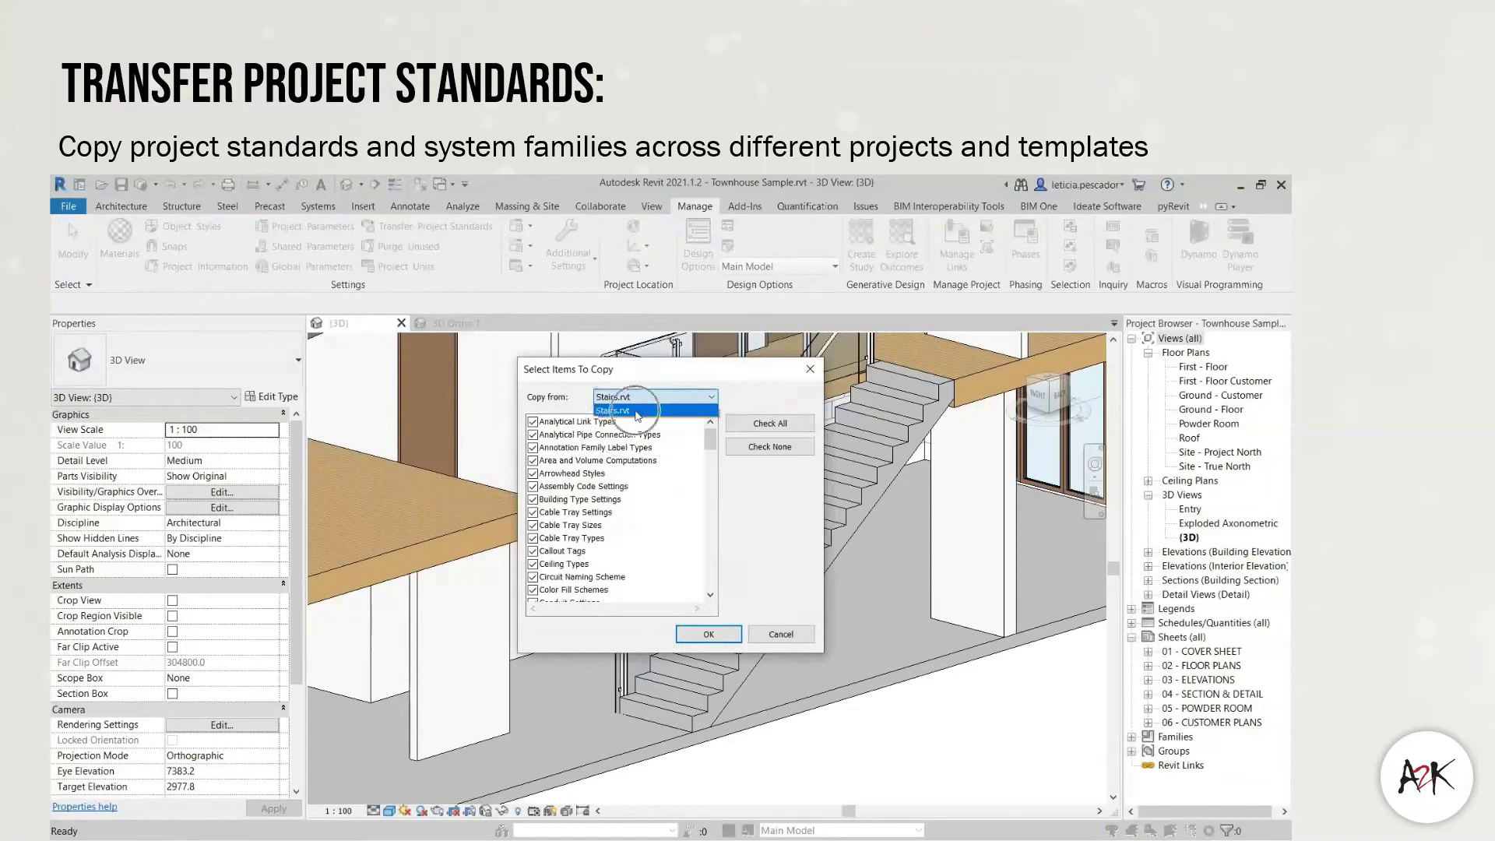
{"action": "left_click", "coordinate": [685, 411]}
{"action": "left_click", "coordinate": [764, 449]}
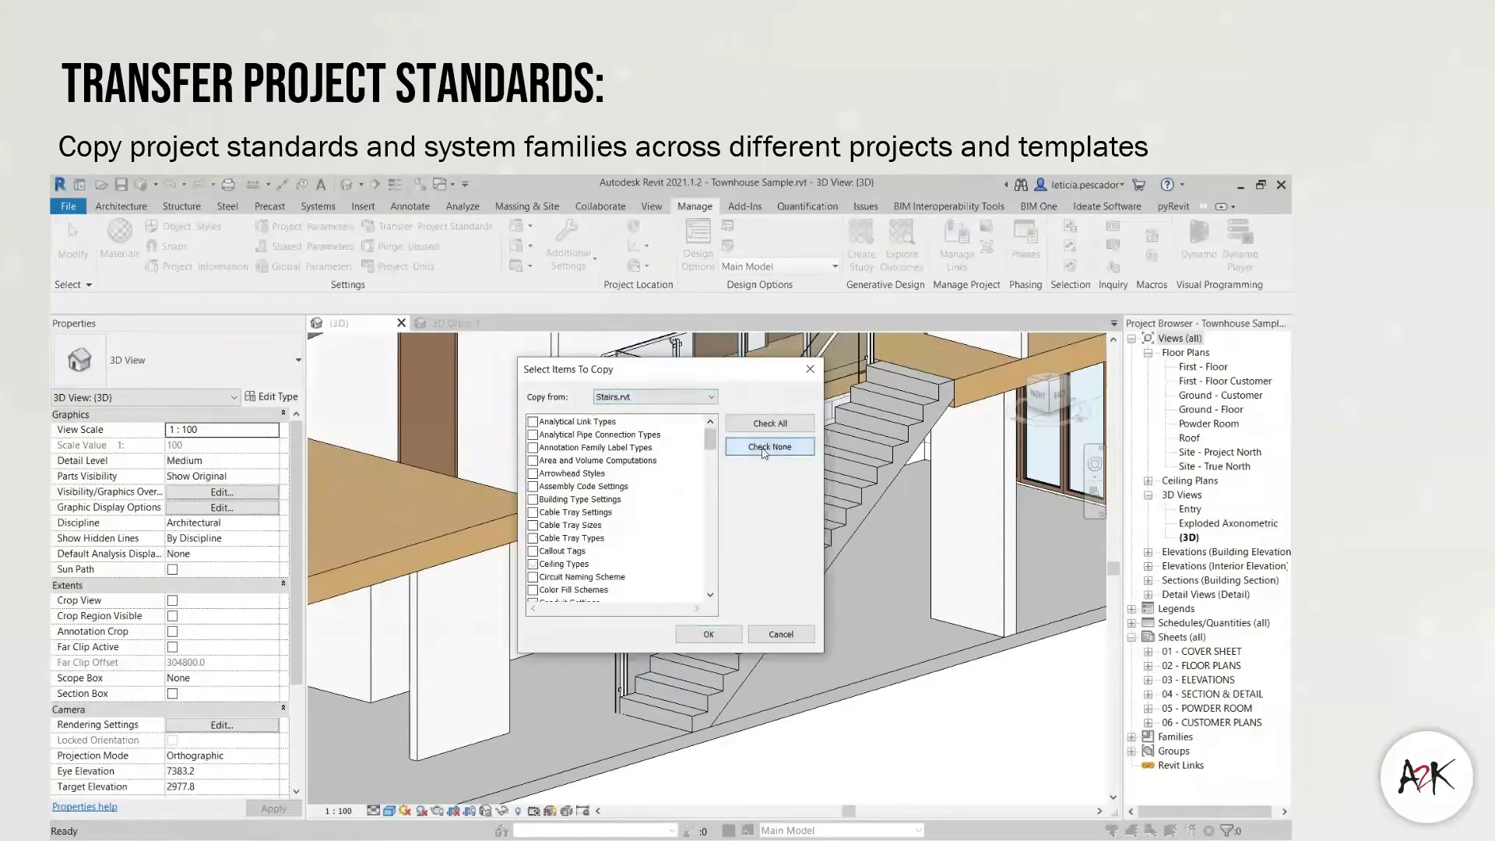
- Transfer only Stair Types into the townhouse project, bringing in New Only for the duplicate types
{"action": "left_click_drag", "start_coordinate": [710, 441], "coordinate": [715, 569]}
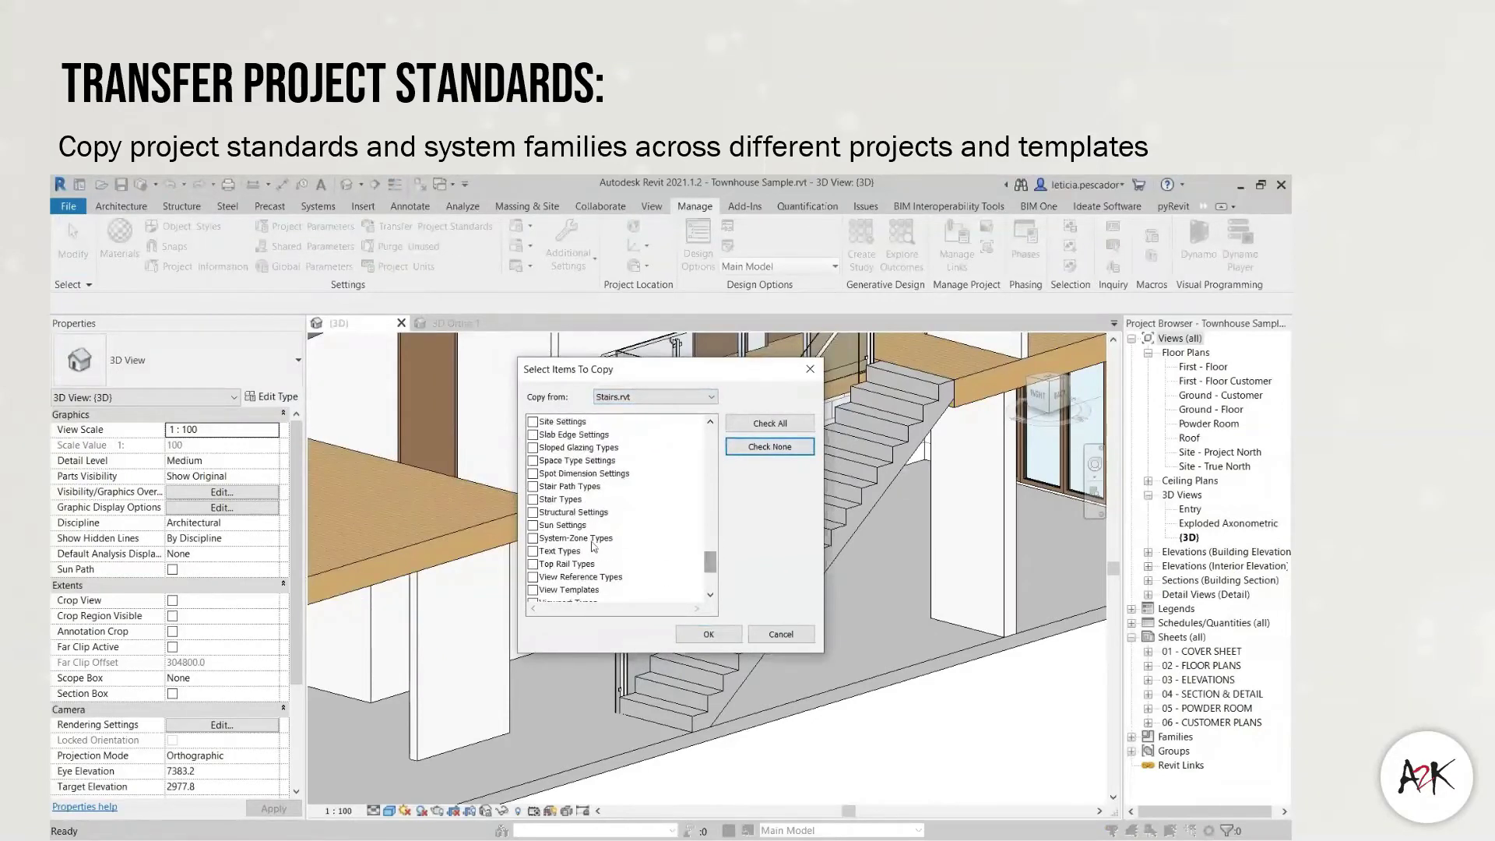
{"action": "left_click", "coordinate": [533, 501]}
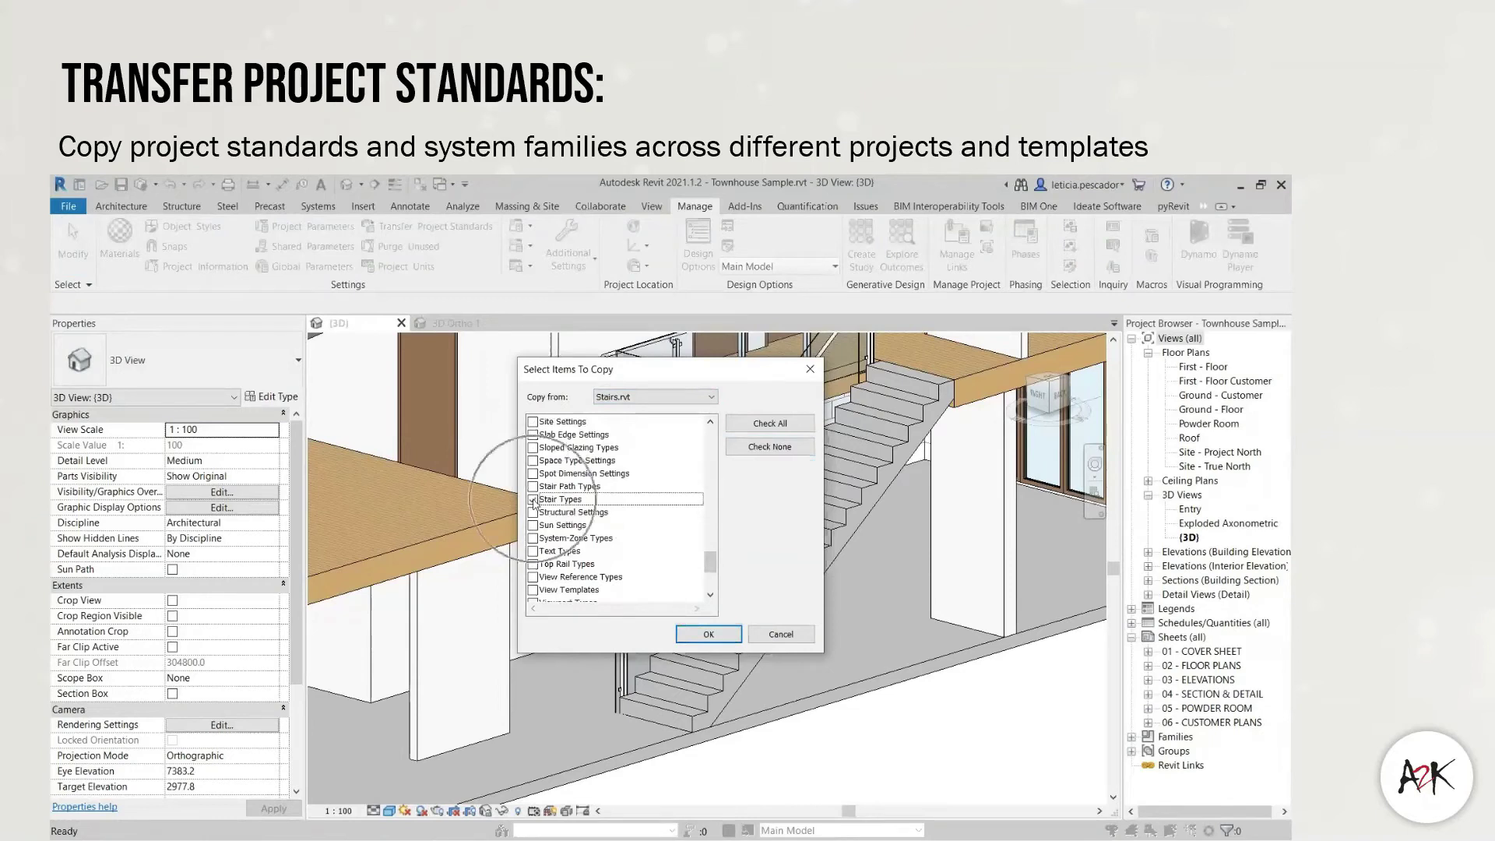
{"action": "left_click", "coordinate": [709, 635]}
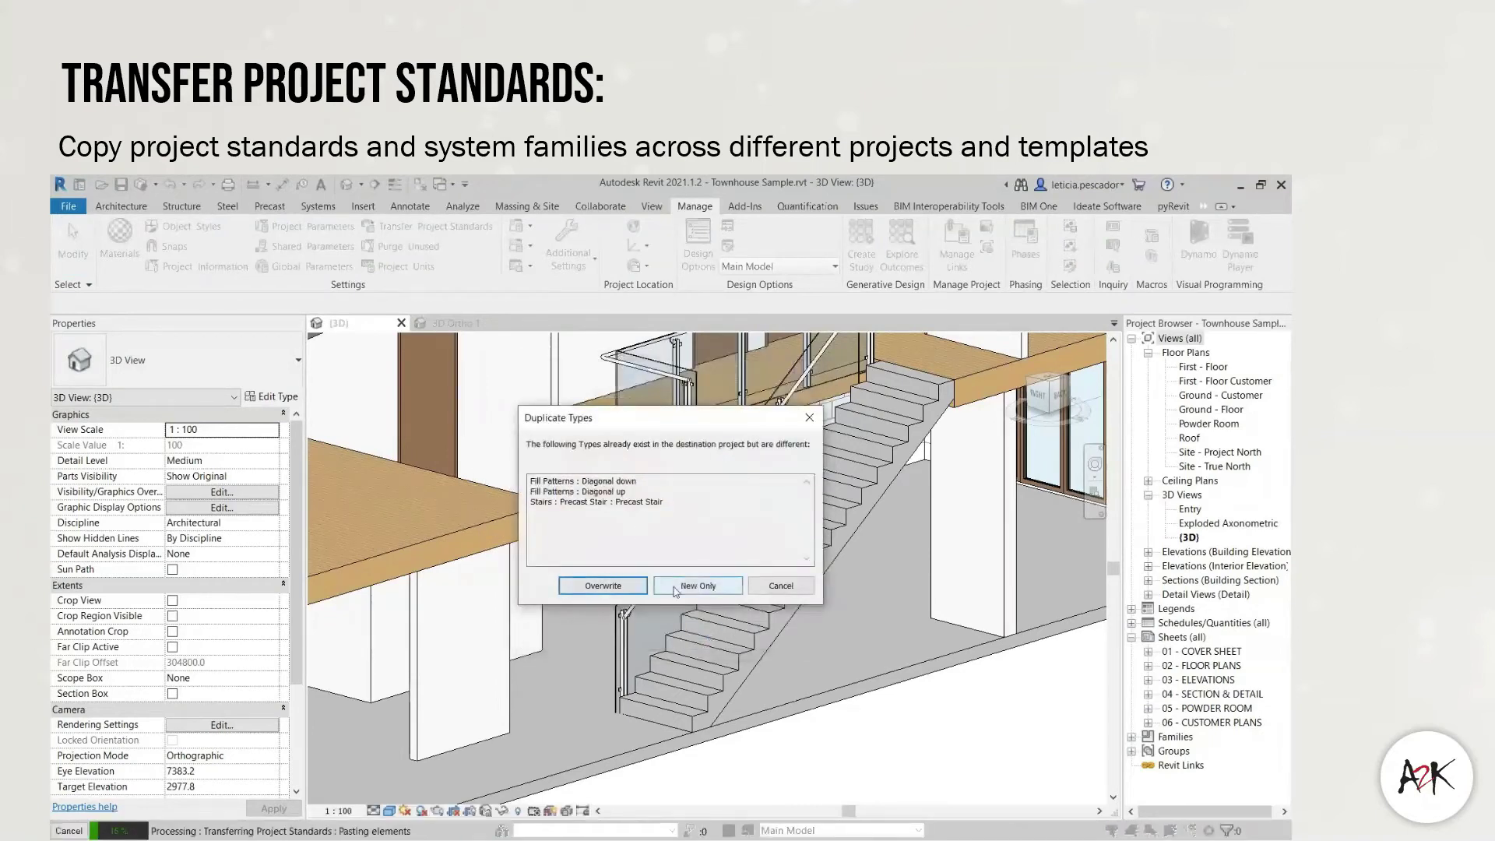
{"action": "left_click", "coordinate": [672, 585]}
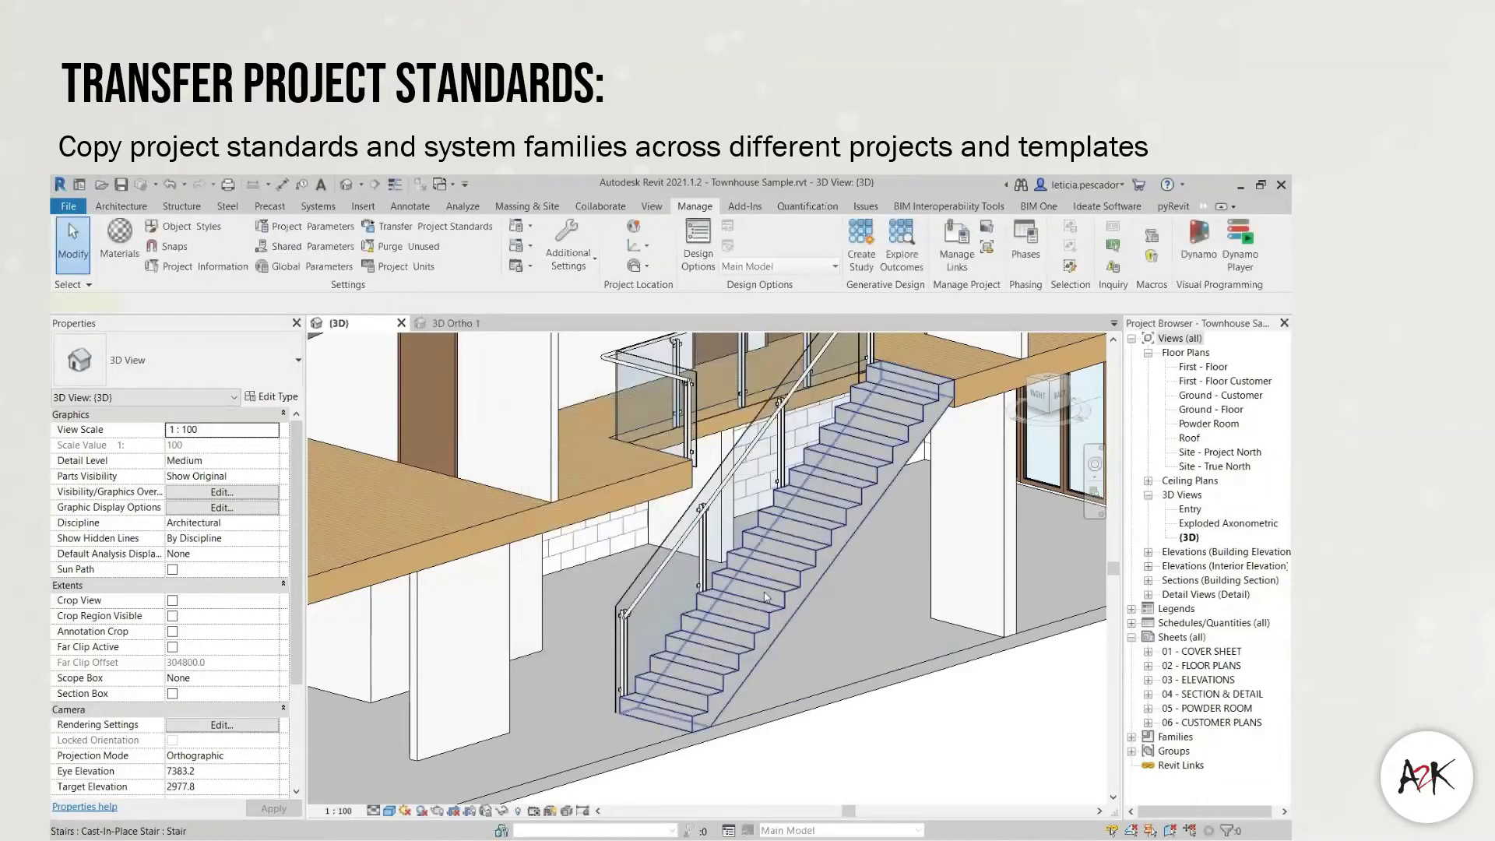
- Change the townhouse's cast-in-place concrete stair to the Assembled Stair type Residential - Spiral and clear the selection
{"action": "left_click", "coordinate": [673, 586]}
{"action": "left_click", "coordinate": [197, 362]}
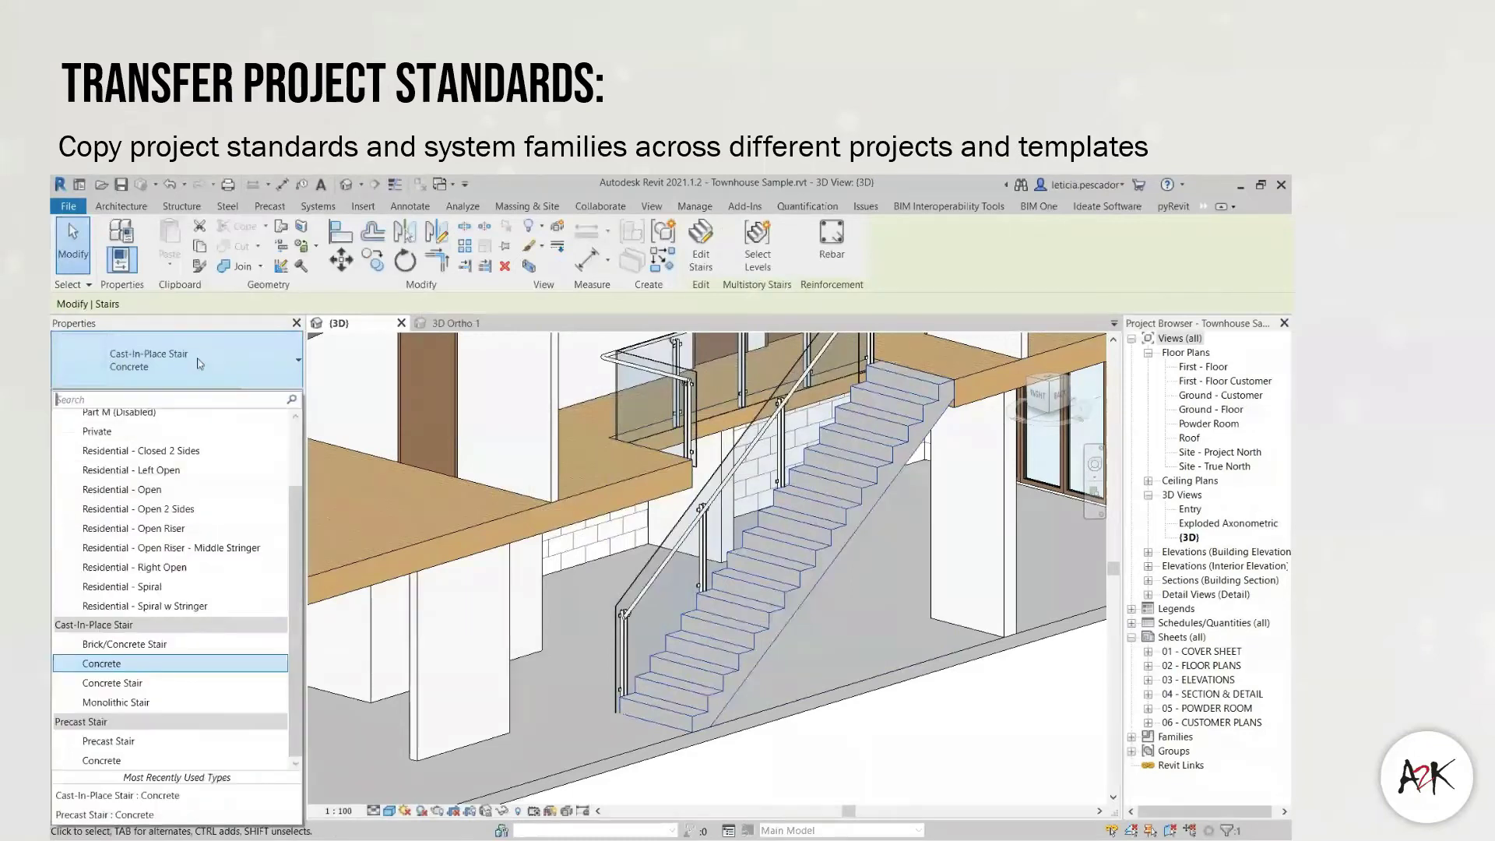
{"action": "left_click", "coordinate": [159, 592]}
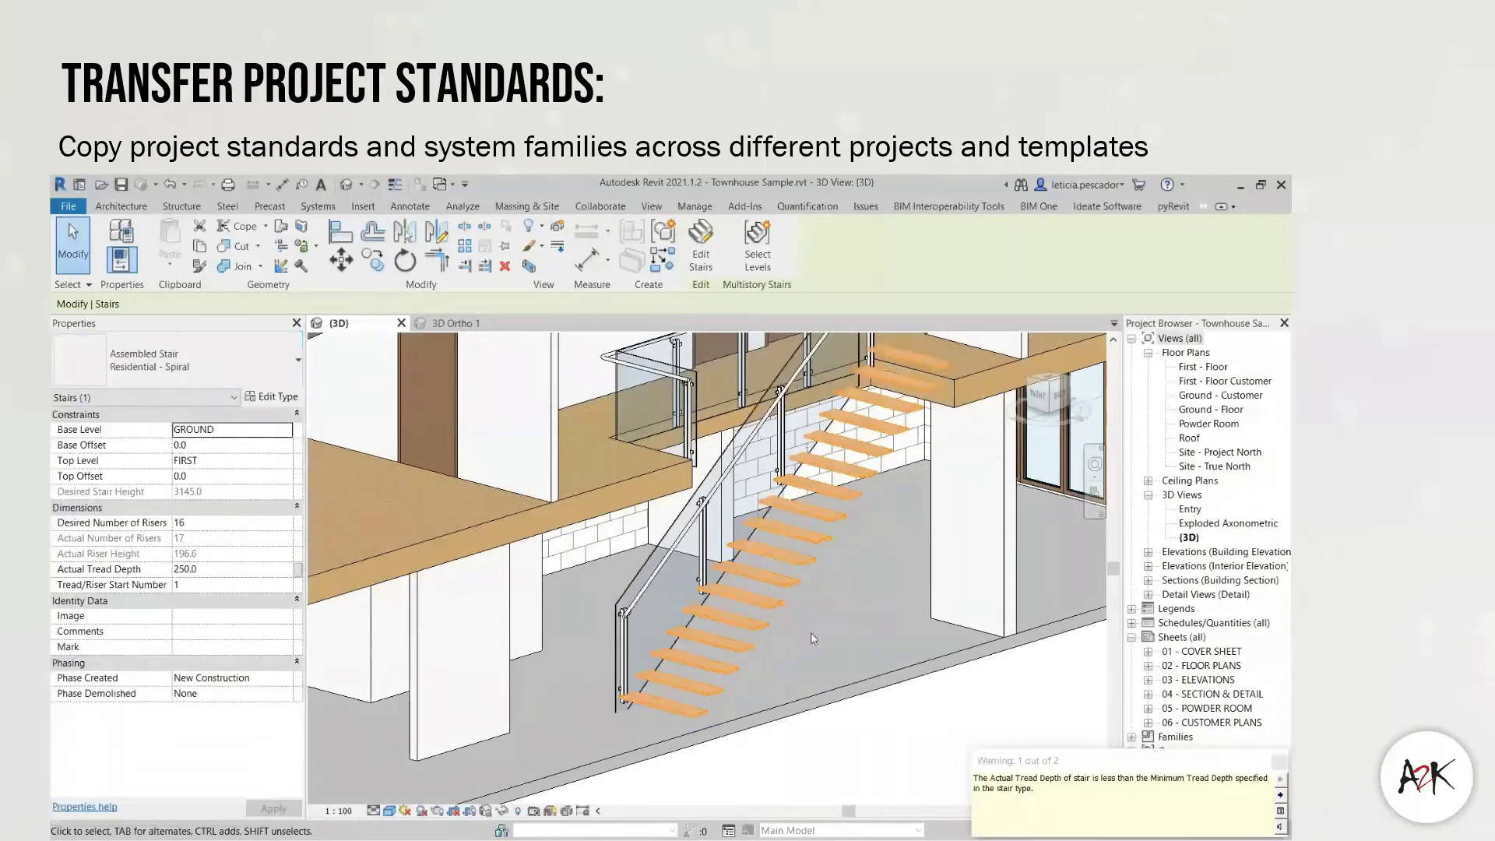
{"action": "key", "text": "Escape"}
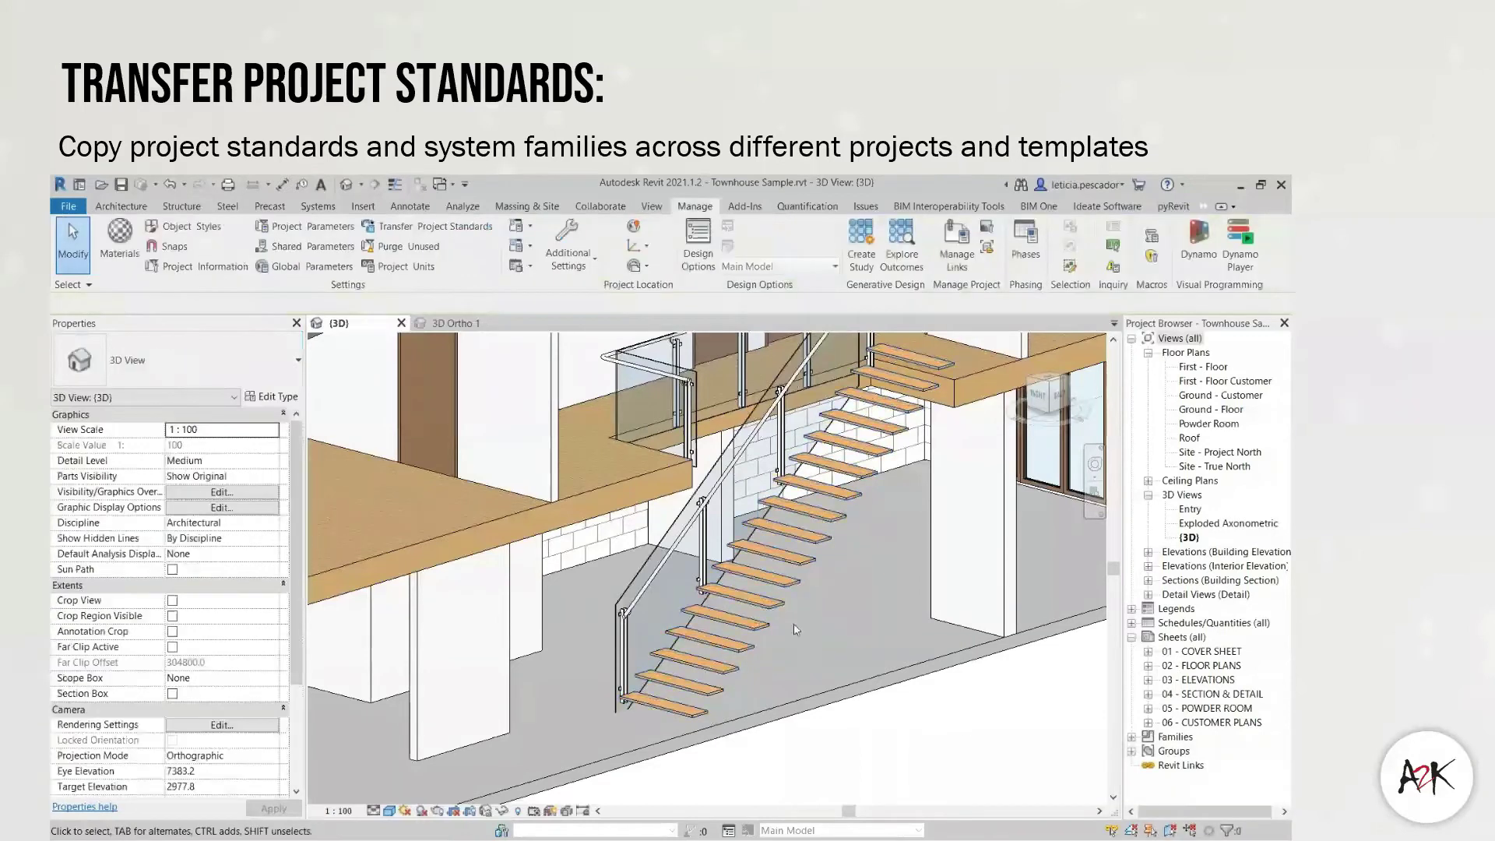
- Review the stair types available for the townhouse stair, keep Residential - Spiral, and deselect the stair
{"action": "left_click", "coordinate": [763, 601]}
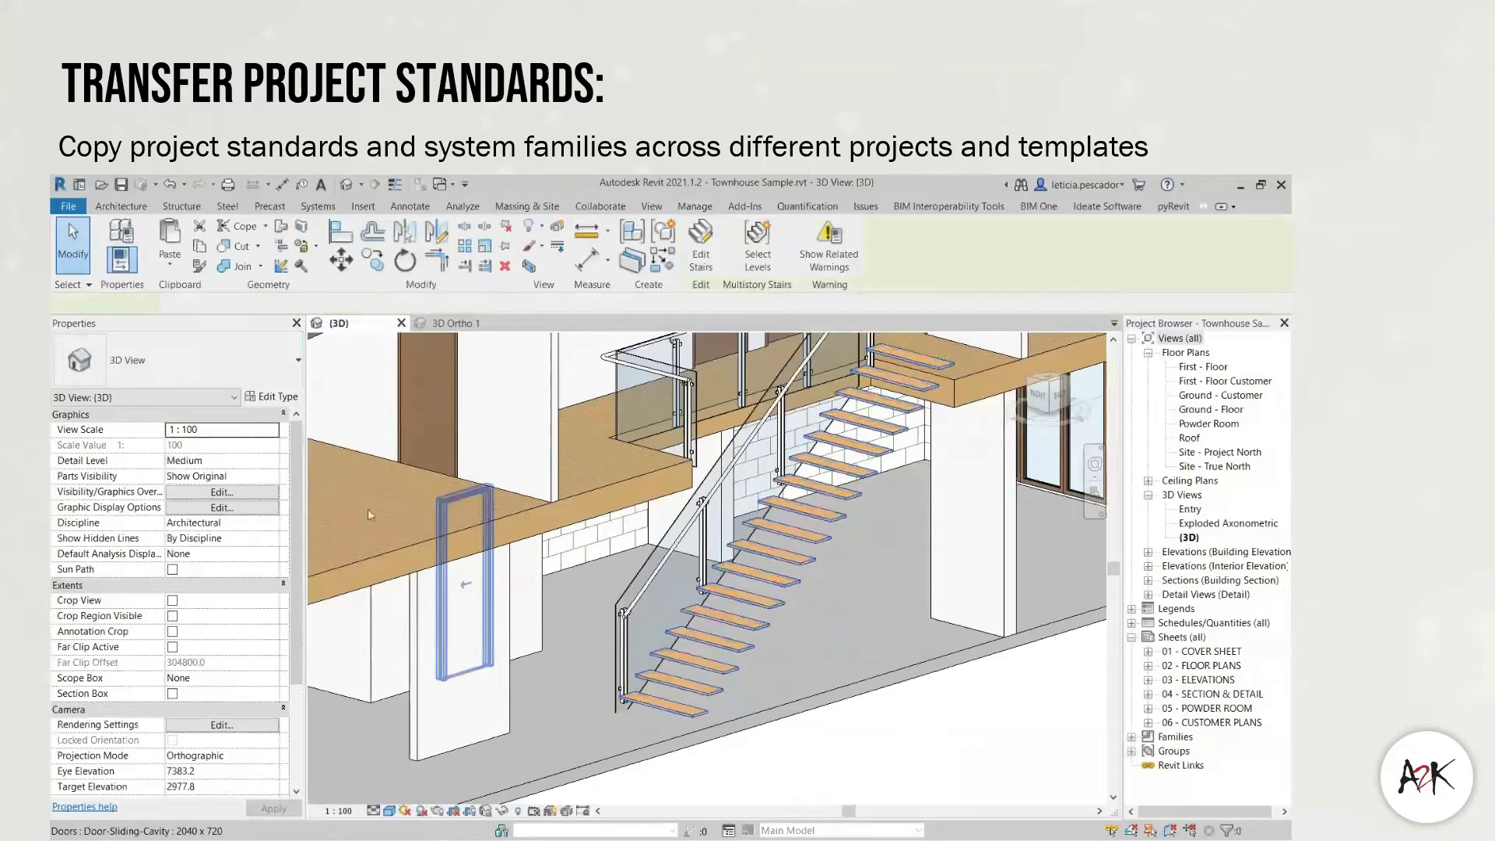
{"action": "left_click", "coordinate": [176, 360]}
{"action": "scroll", "coordinate": [169, 668], "scroll_direction": "up", "scroll_amount": 2}
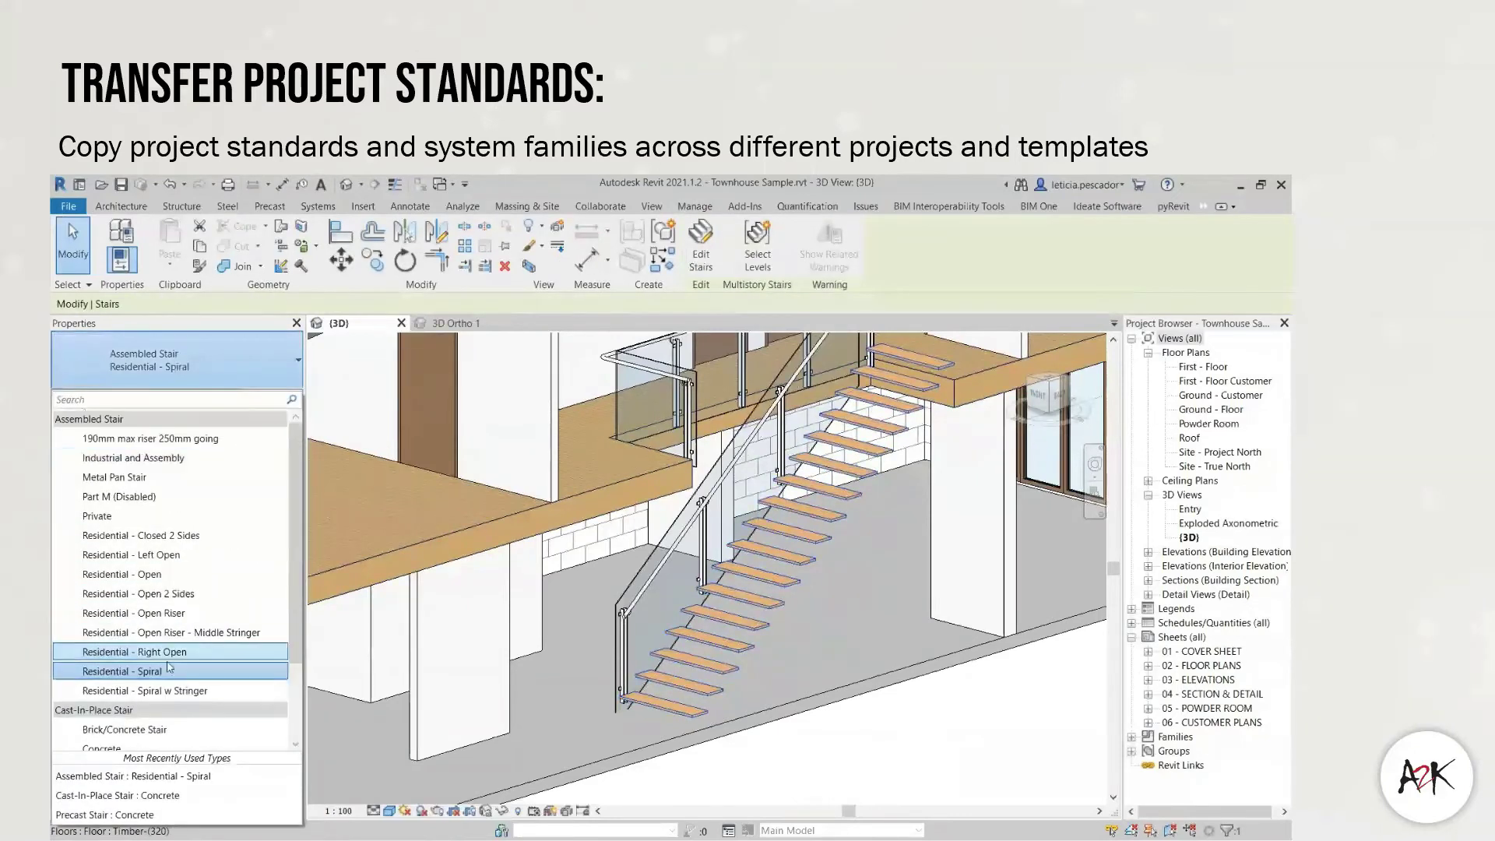
{"action": "left_click", "coordinate": [170, 669]}
{"action": "left_click", "coordinate": [801, 783]}
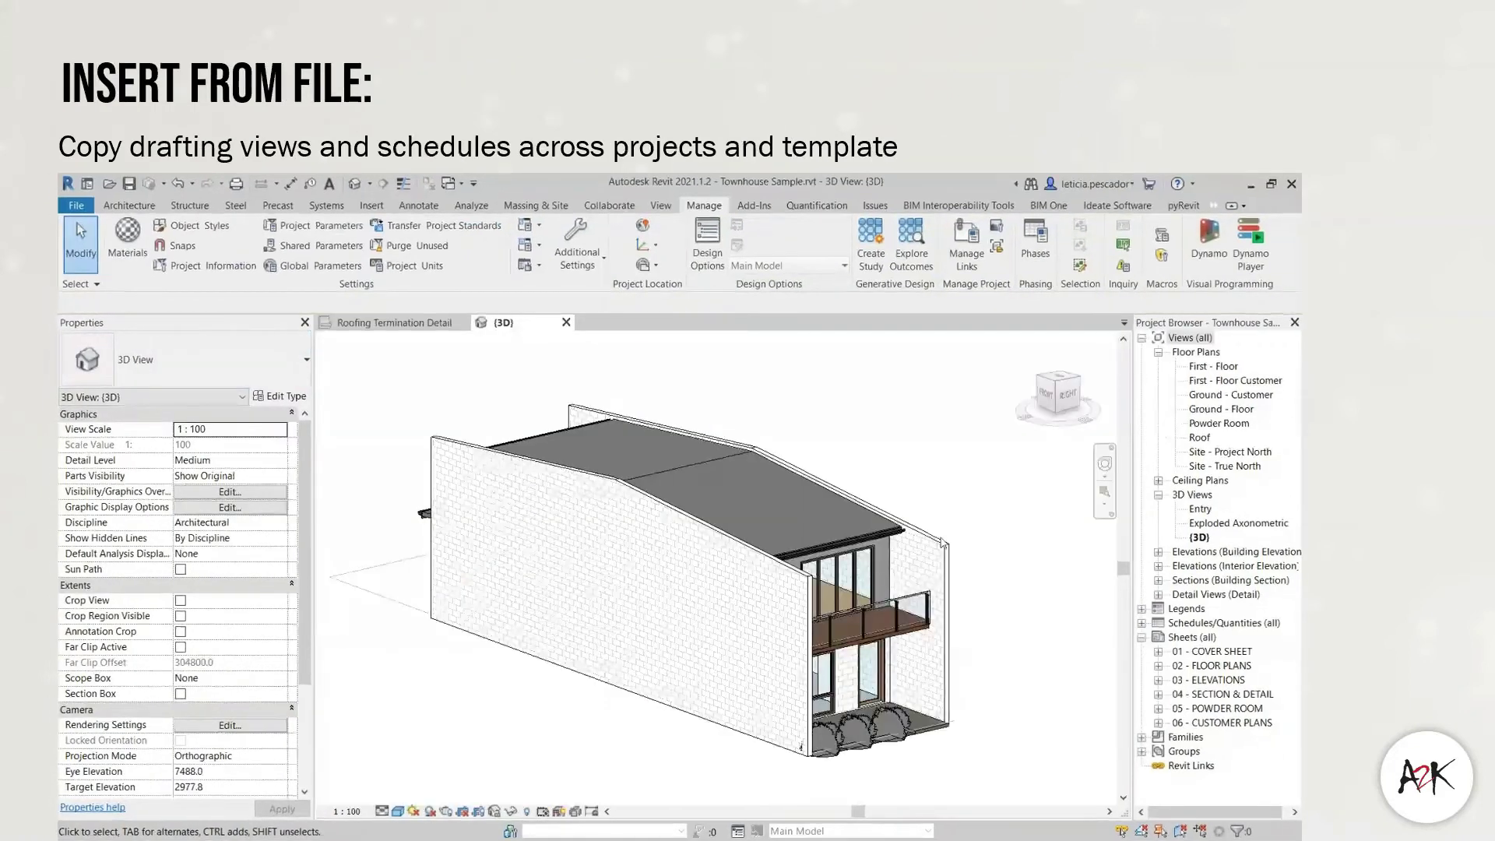
- Close the Roofing Termination Detail view and start Insert Views from File using school sample.rvt from the Tips & tricks Revit folder
{"action": "left_click", "coordinate": [392, 324]}
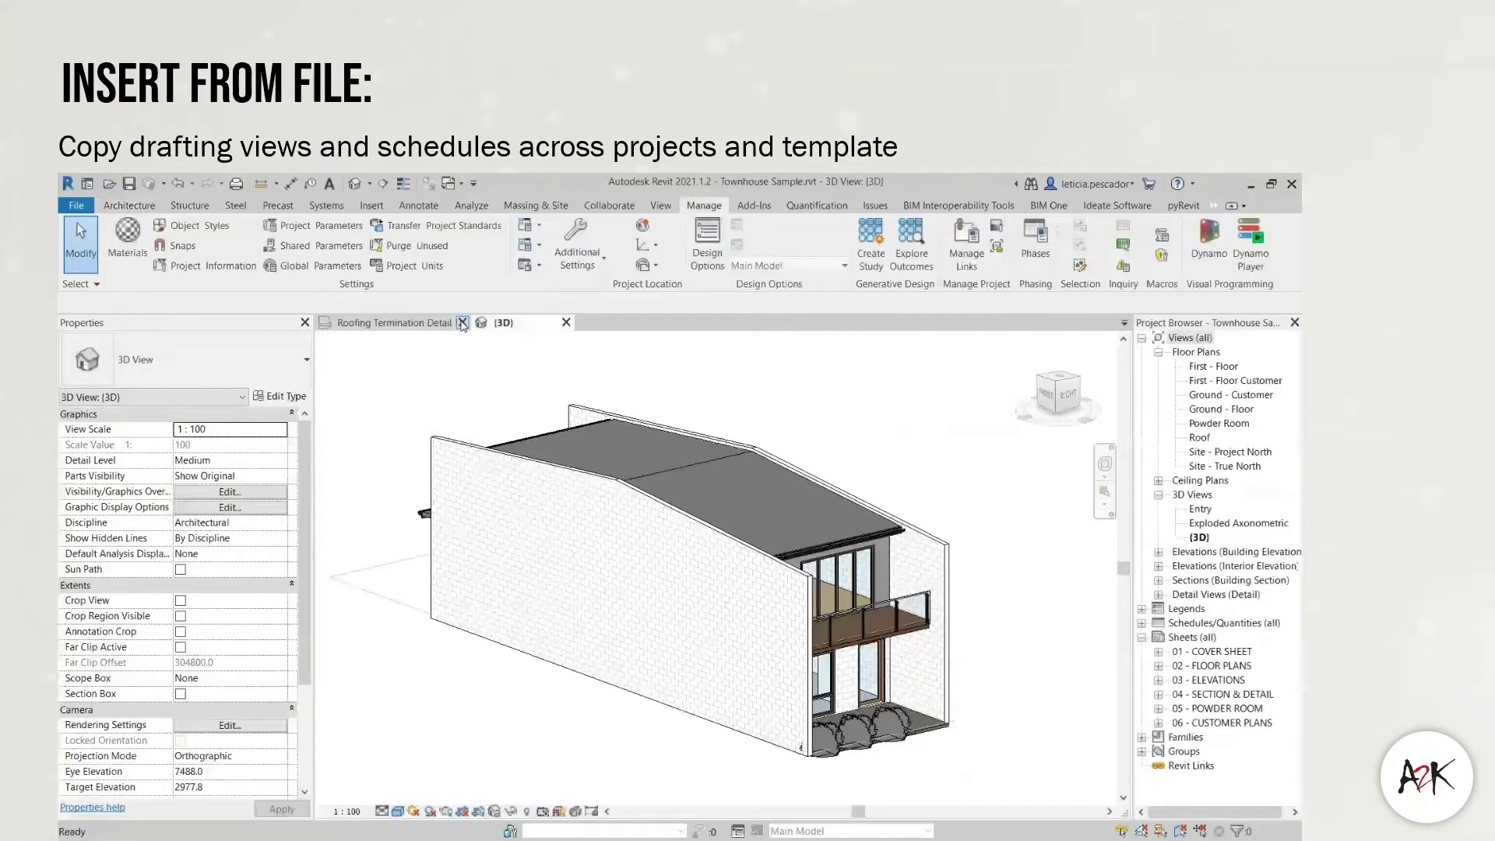
{"action": "left_click", "coordinate": [462, 322]}
{"action": "left_click", "coordinate": [373, 206]}
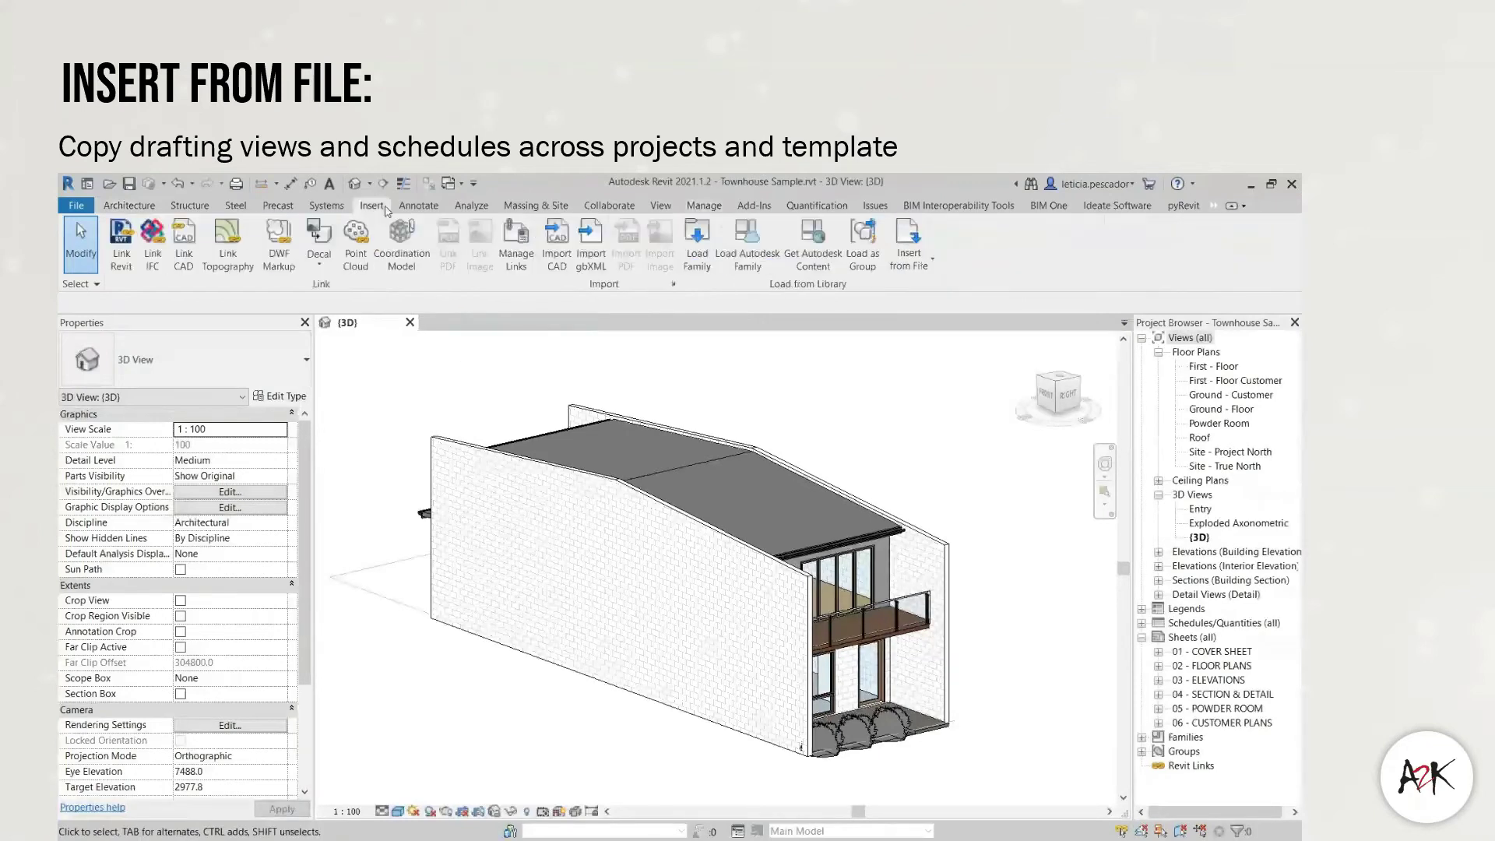
{"action": "left_click", "coordinate": [909, 247]}
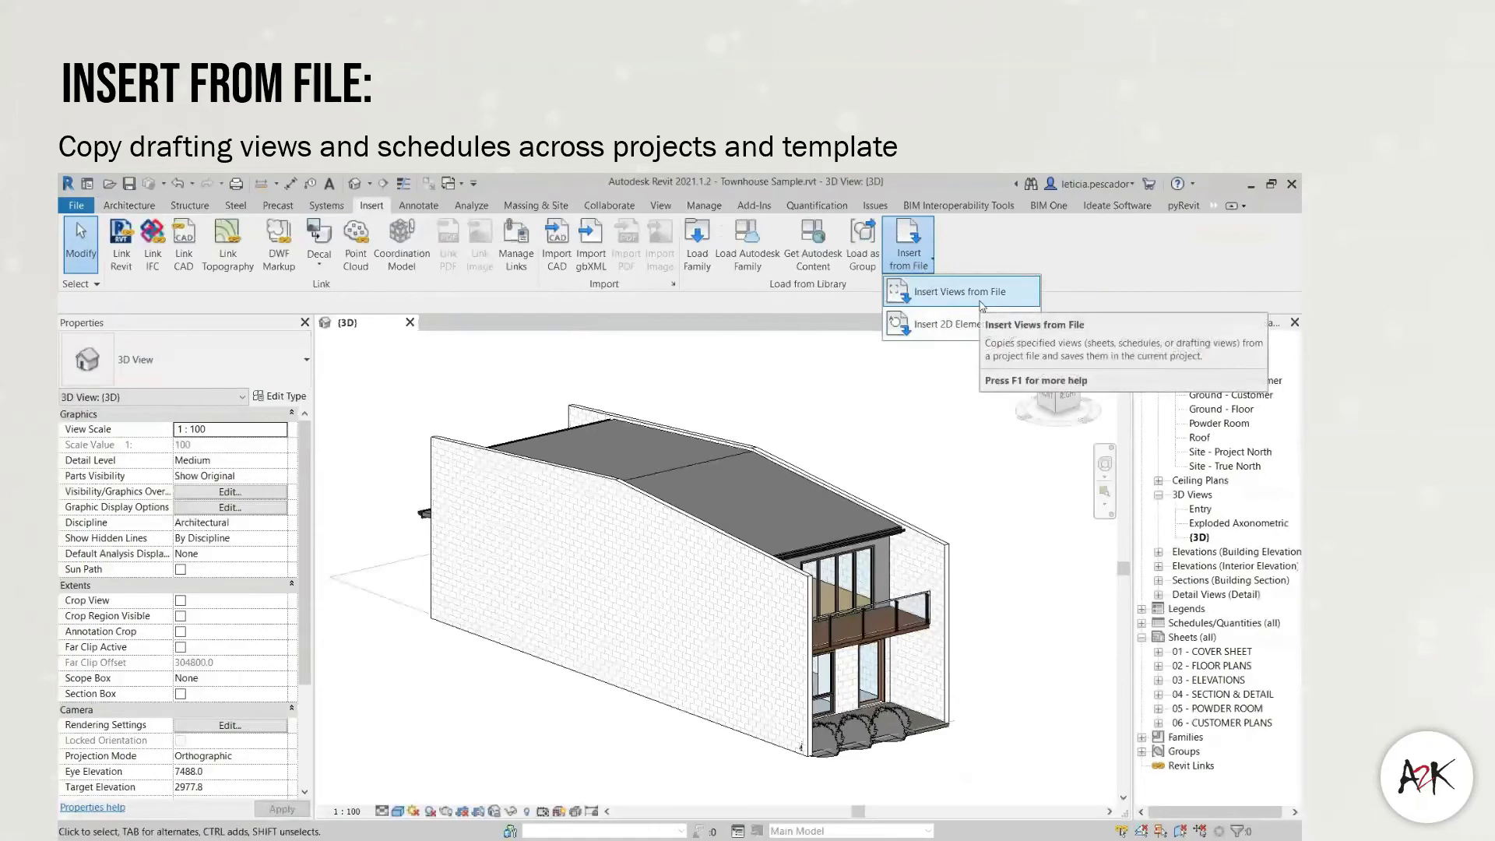
{"action": "left_click", "coordinate": [982, 304]}
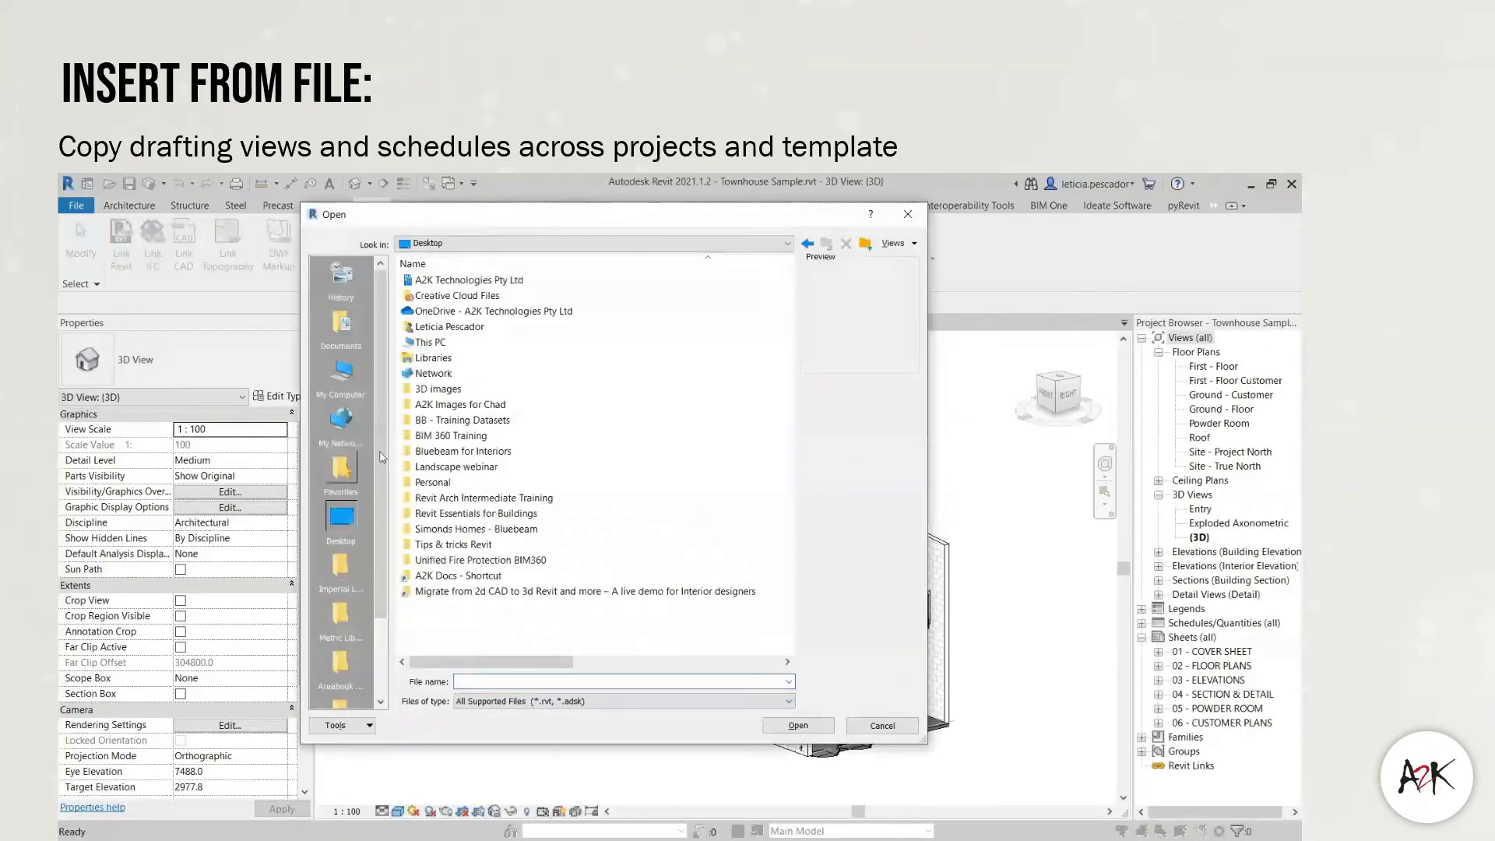
{"action": "double_click", "coordinate": [448, 544]}
{"action": "left_click", "coordinate": [434, 361]}
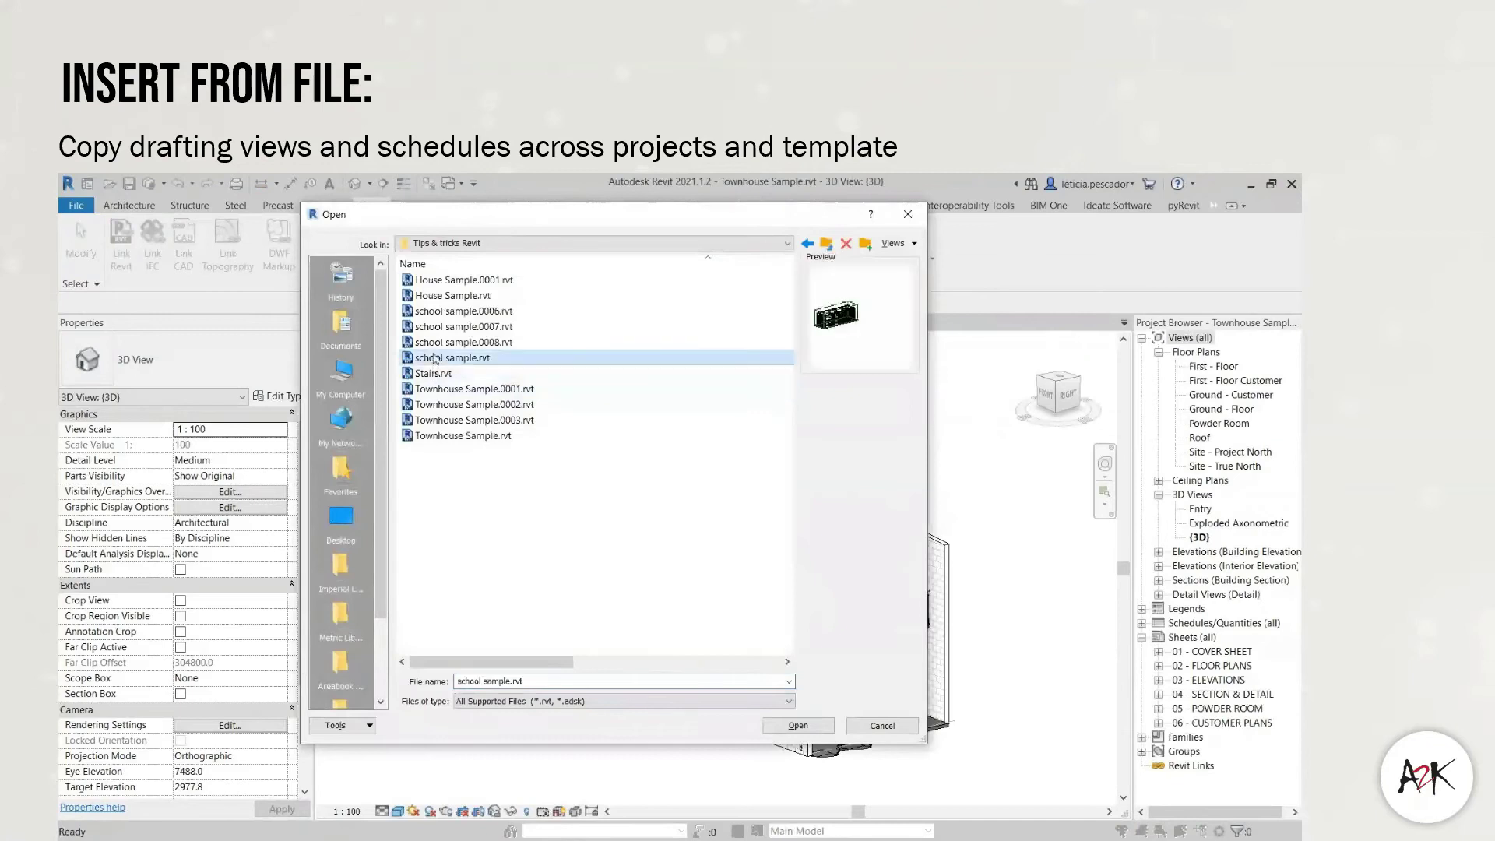
{"action": "left_click", "coordinate": [799, 725]}
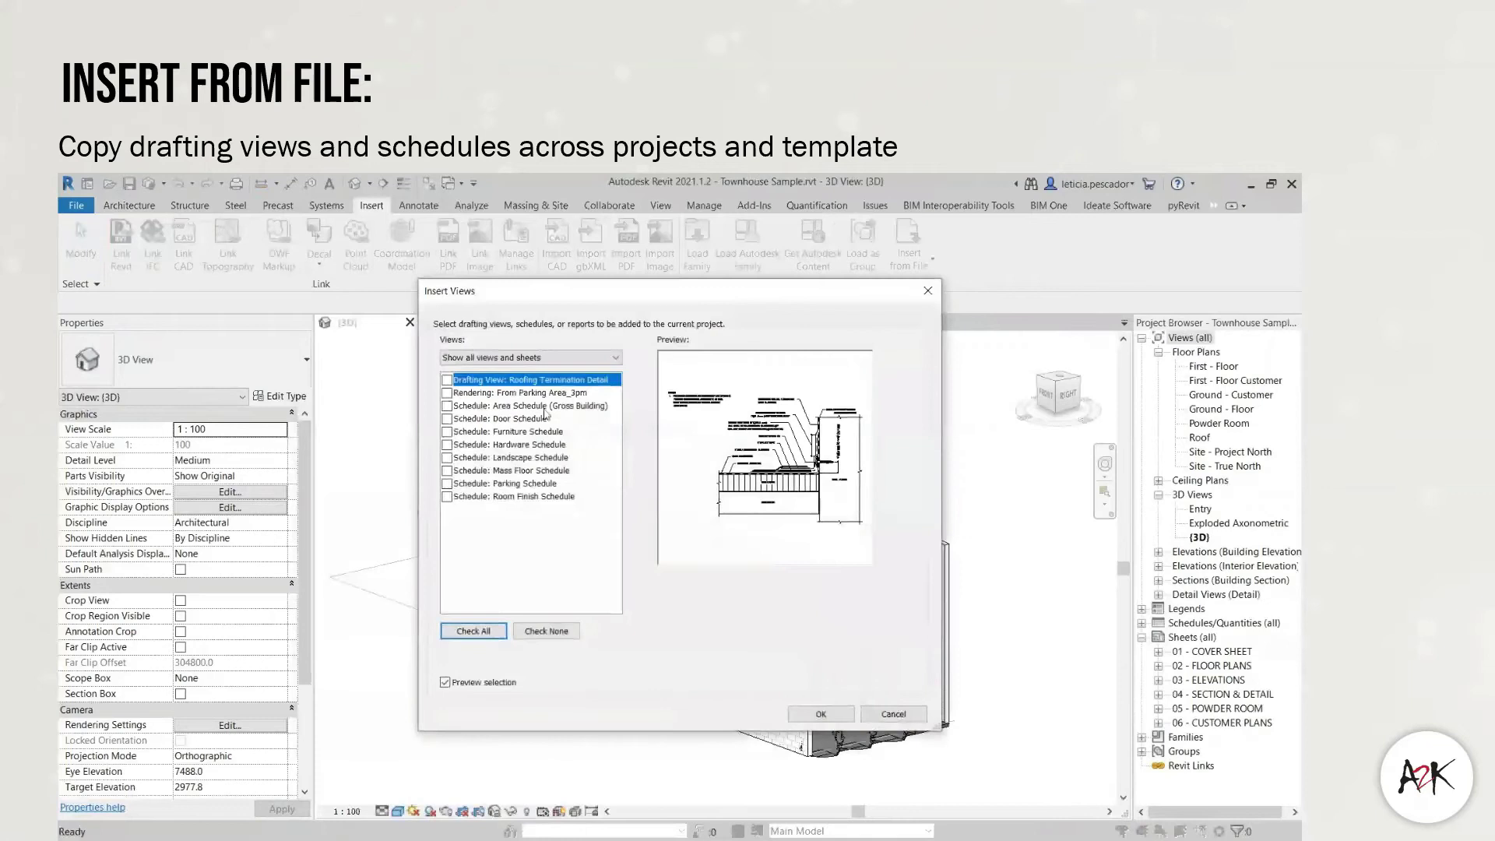
- Insert the Roofing Termination Detail drafting view, the Furniture Schedule and the Room Finish Schedule into the townhouse project
{"action": "left_click", "coordinate": [447, 380]}
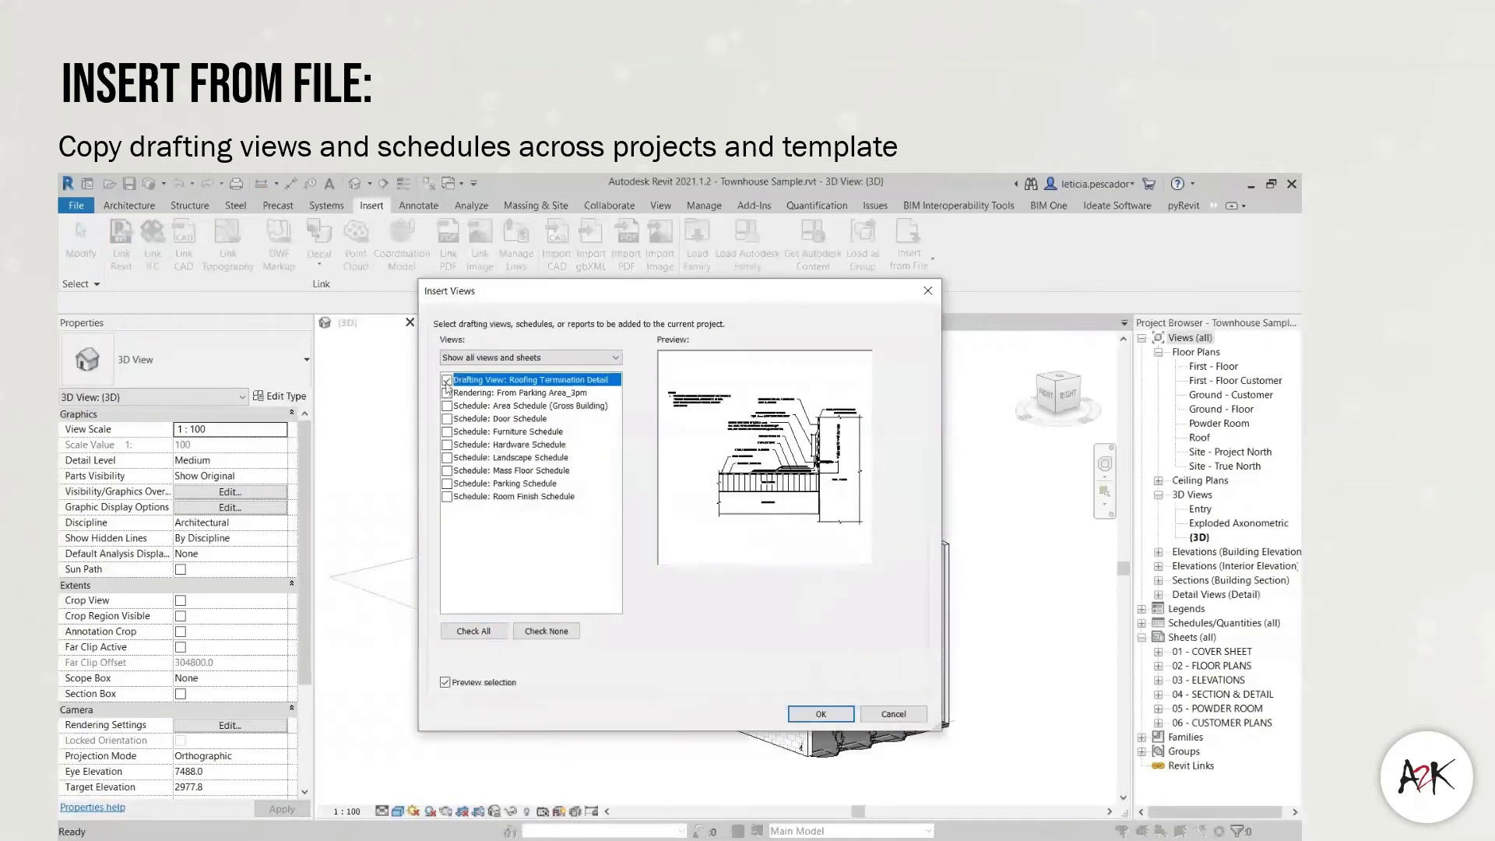
{"action": "left_click", "coordinate": [446, 433]}
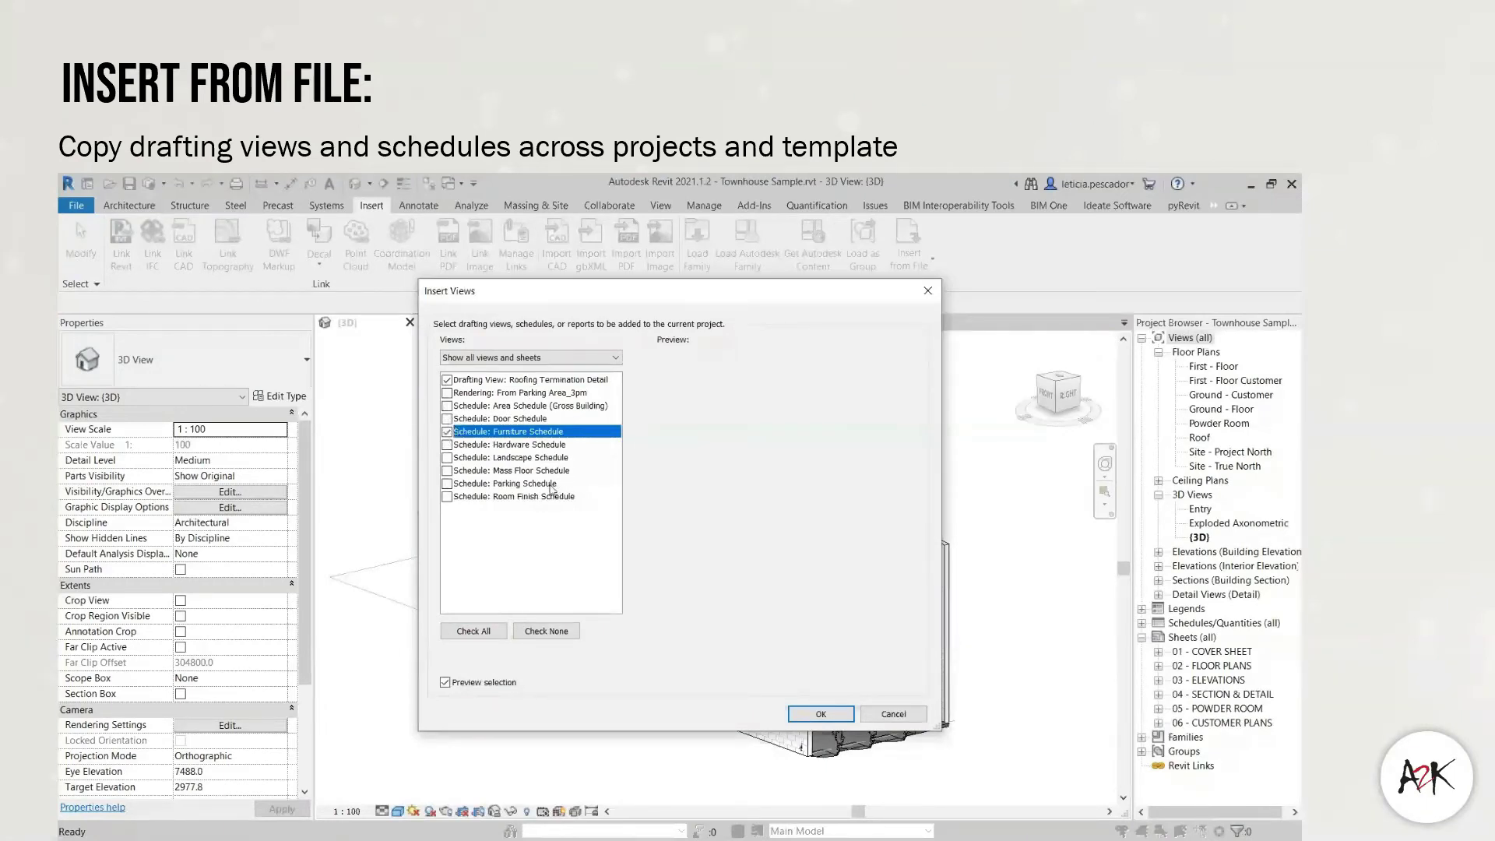
{"action": "left_click", "coordinate": [447, 497]}
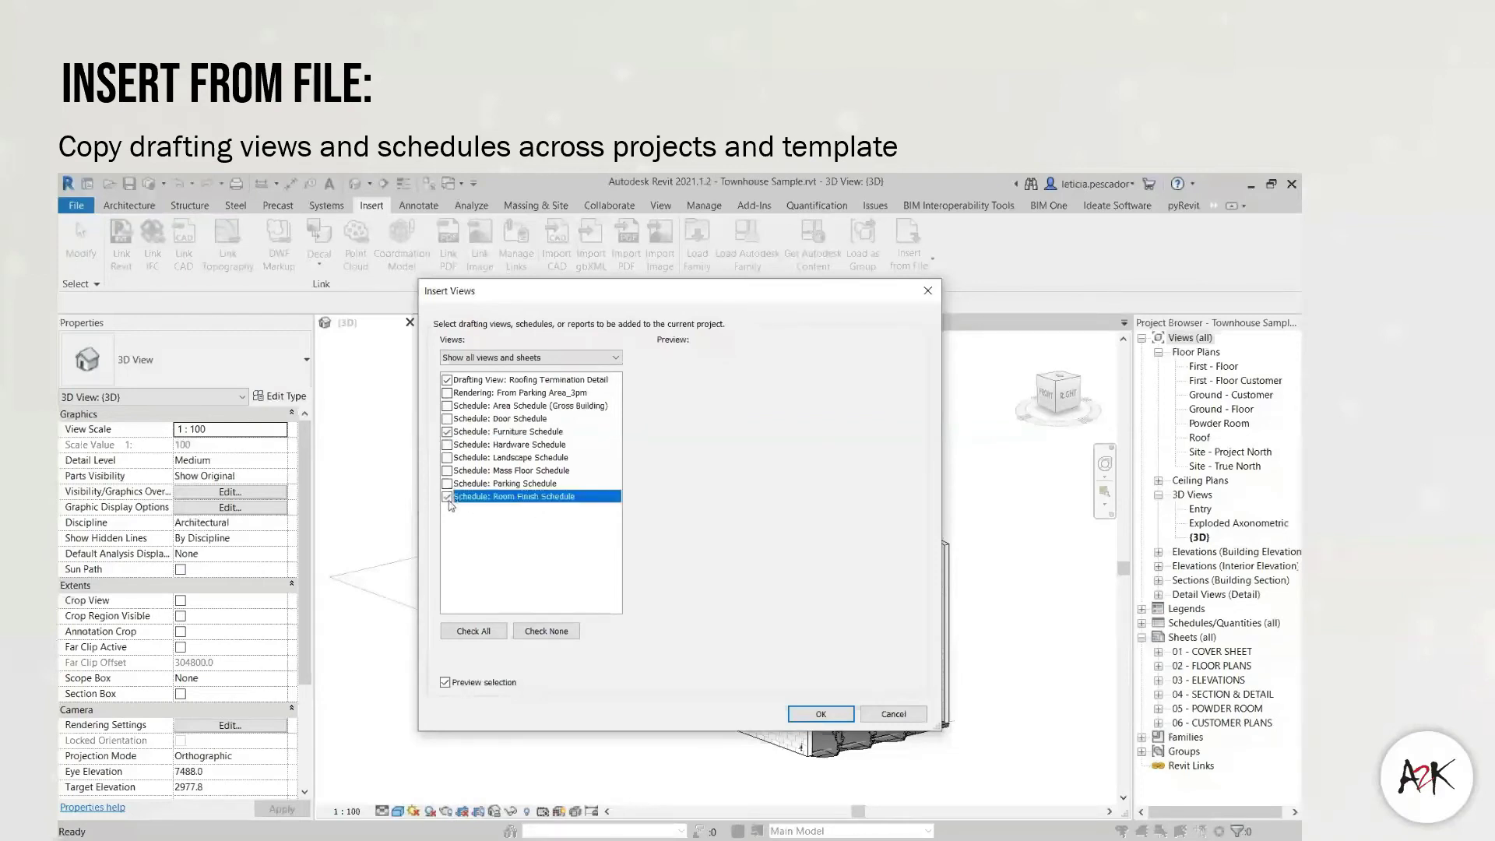
{"action": "left_click", "coordinate": [821, 715]}
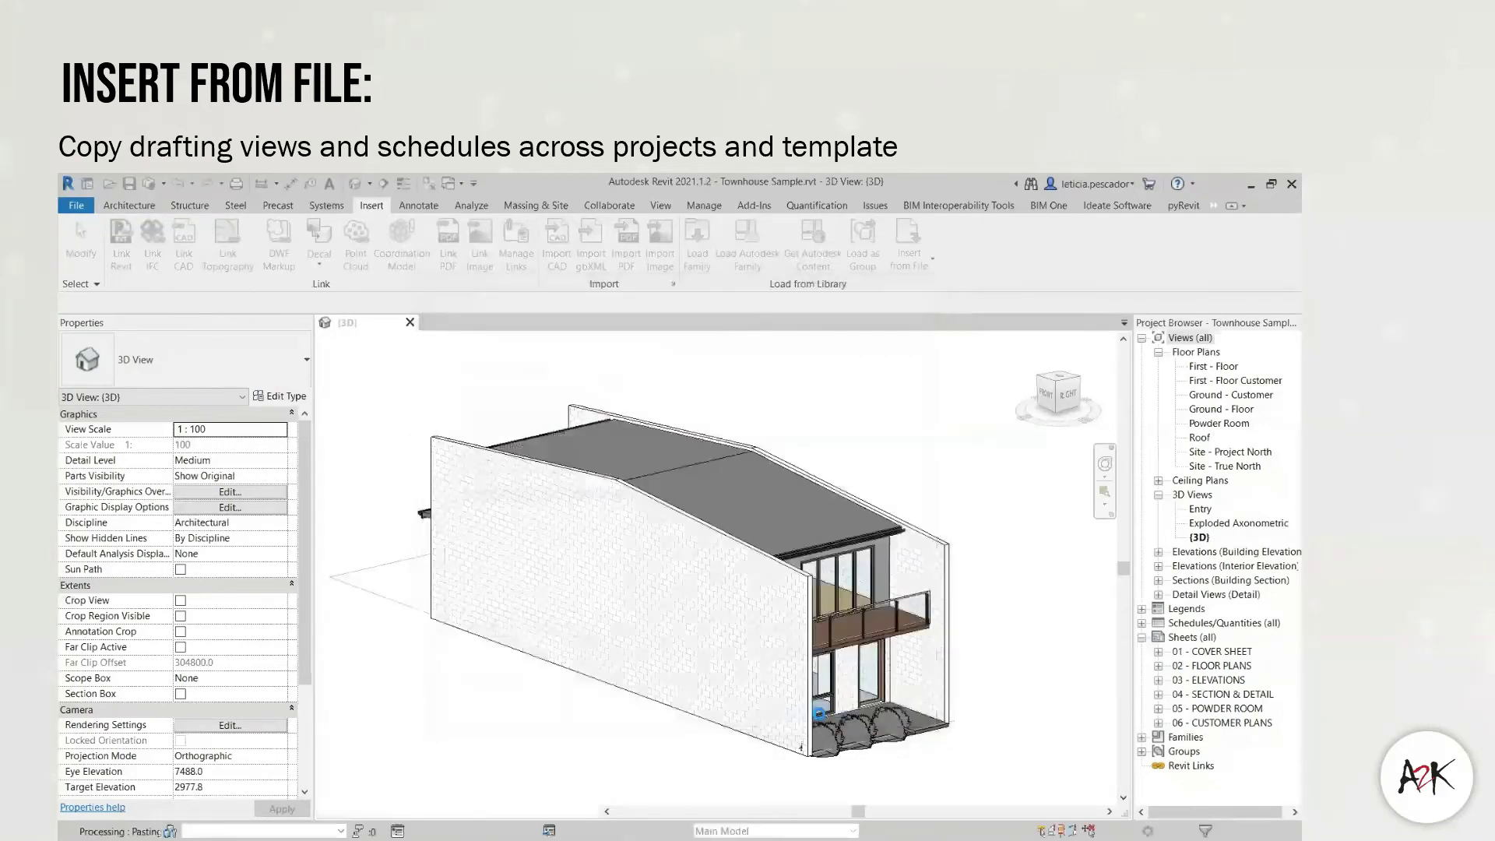
{"action": "left_click", "coordinate": [724, 585]}
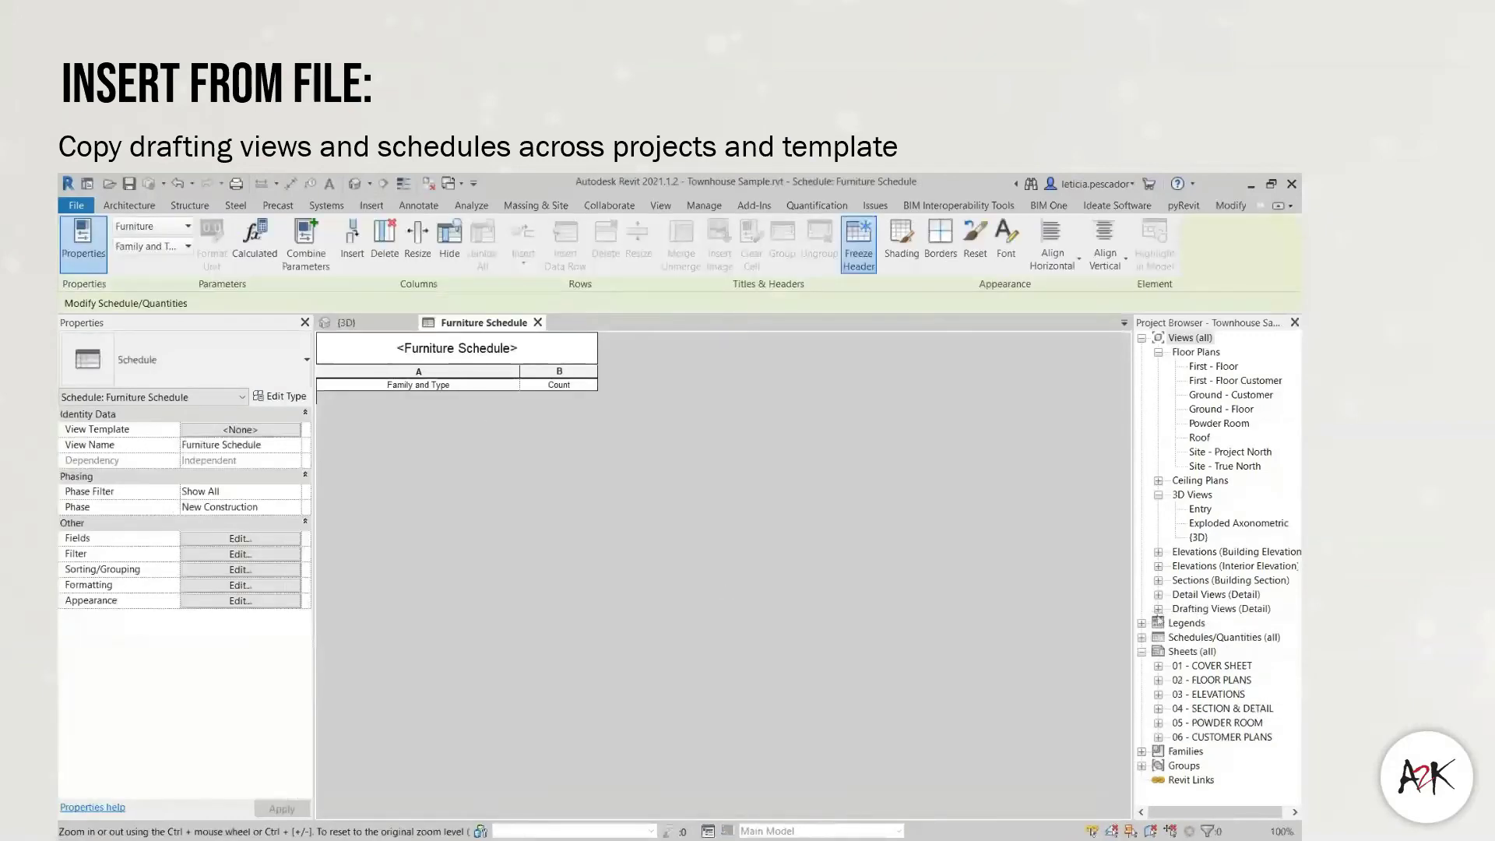
- Open the inserted Room Finish Schedule and the Roofing Termination Detail drafting view to check their contents
{"action": "left_click", "coordinate": [1141, 637]}
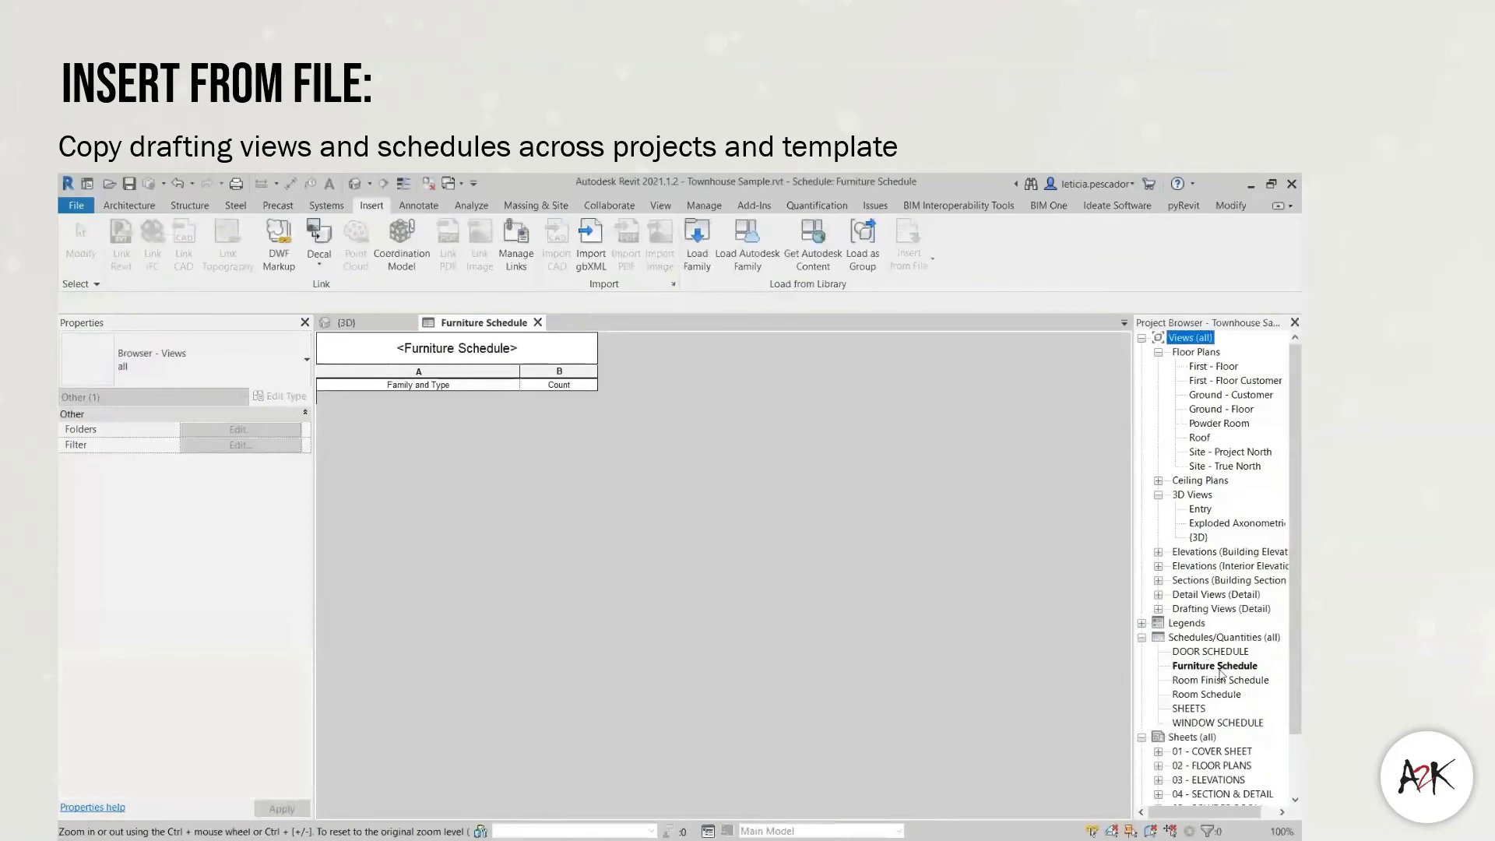
{"action": "left_click", "coordinate": [1205, 683]}
{"action": "double_click", "coordinate": [1205, 682]}
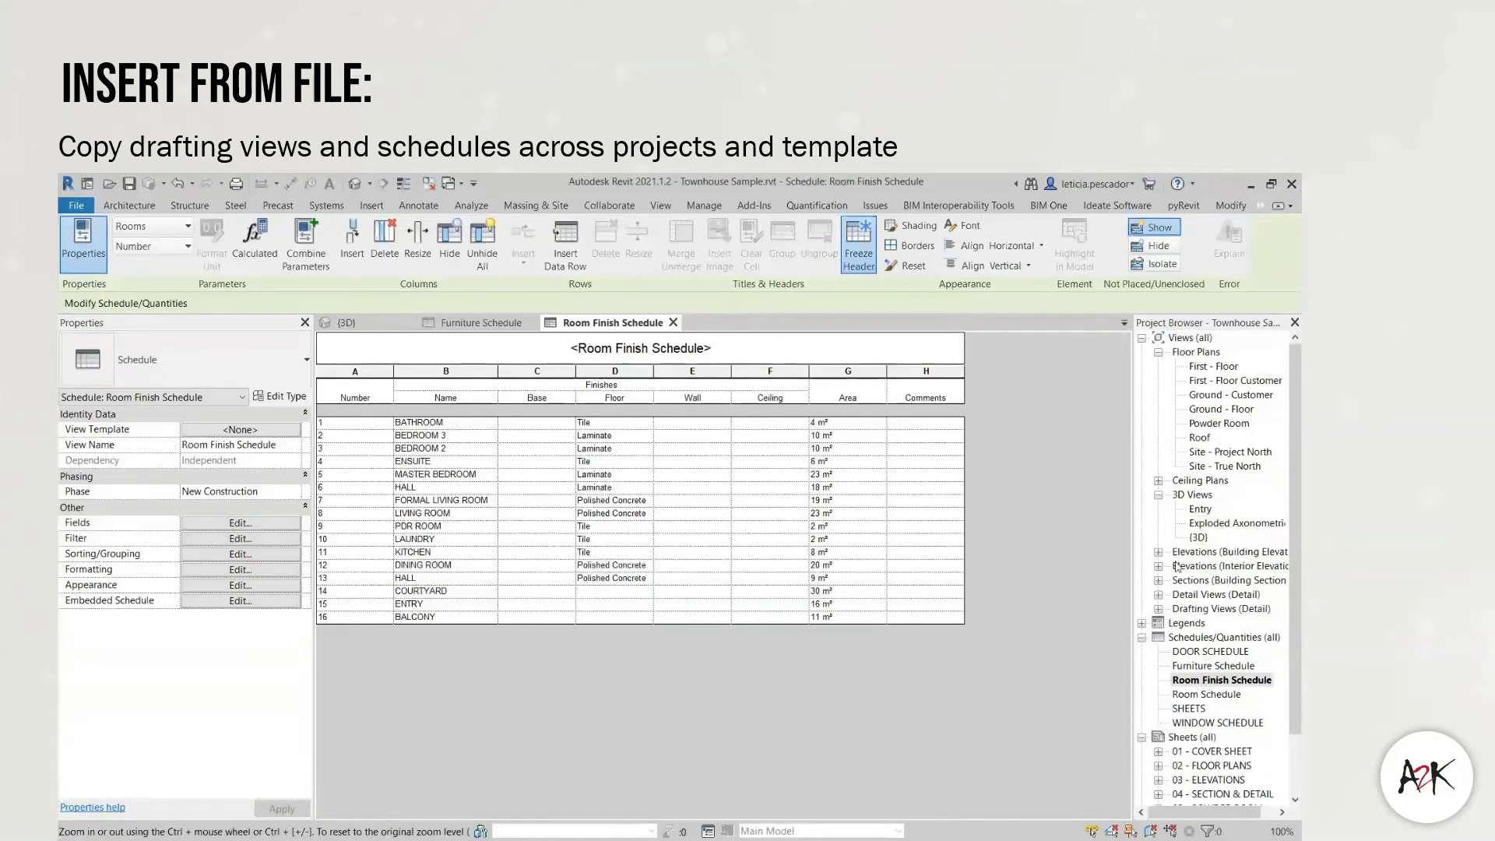
{"action": "left_click", "coordinate": [1158, 608]}
{"action": "double_click", "coordinate": [1225, 622]}
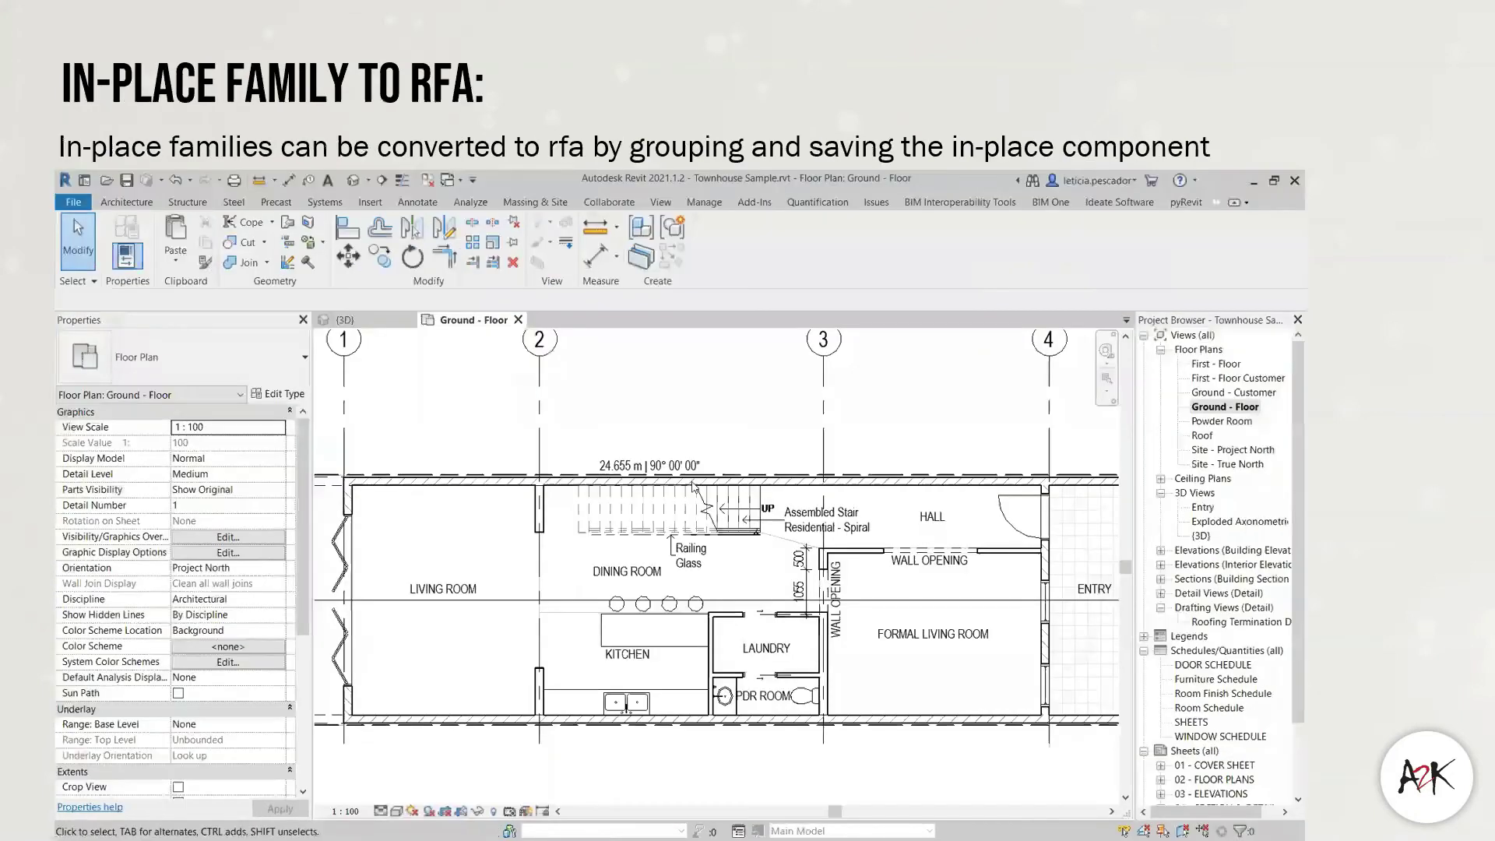
- Edit the in-place Kitchen bench family in the Ground - Floor plan and select its island, wall bench and sink
{"action": "left_click", "coordinate": [672, 646]}
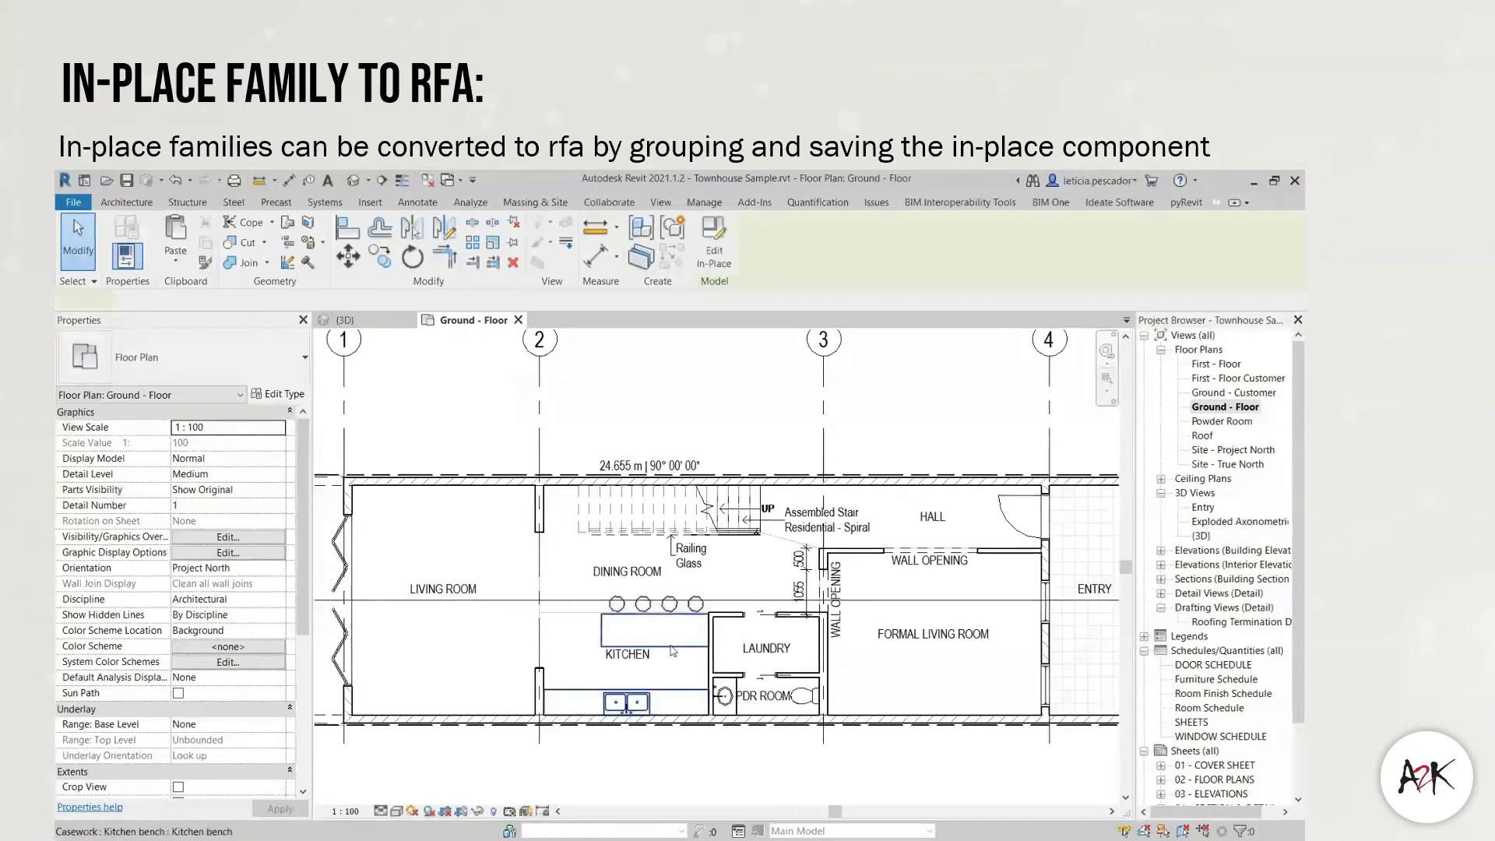
{"action": "left_click", "coordinate": [721, 250]}
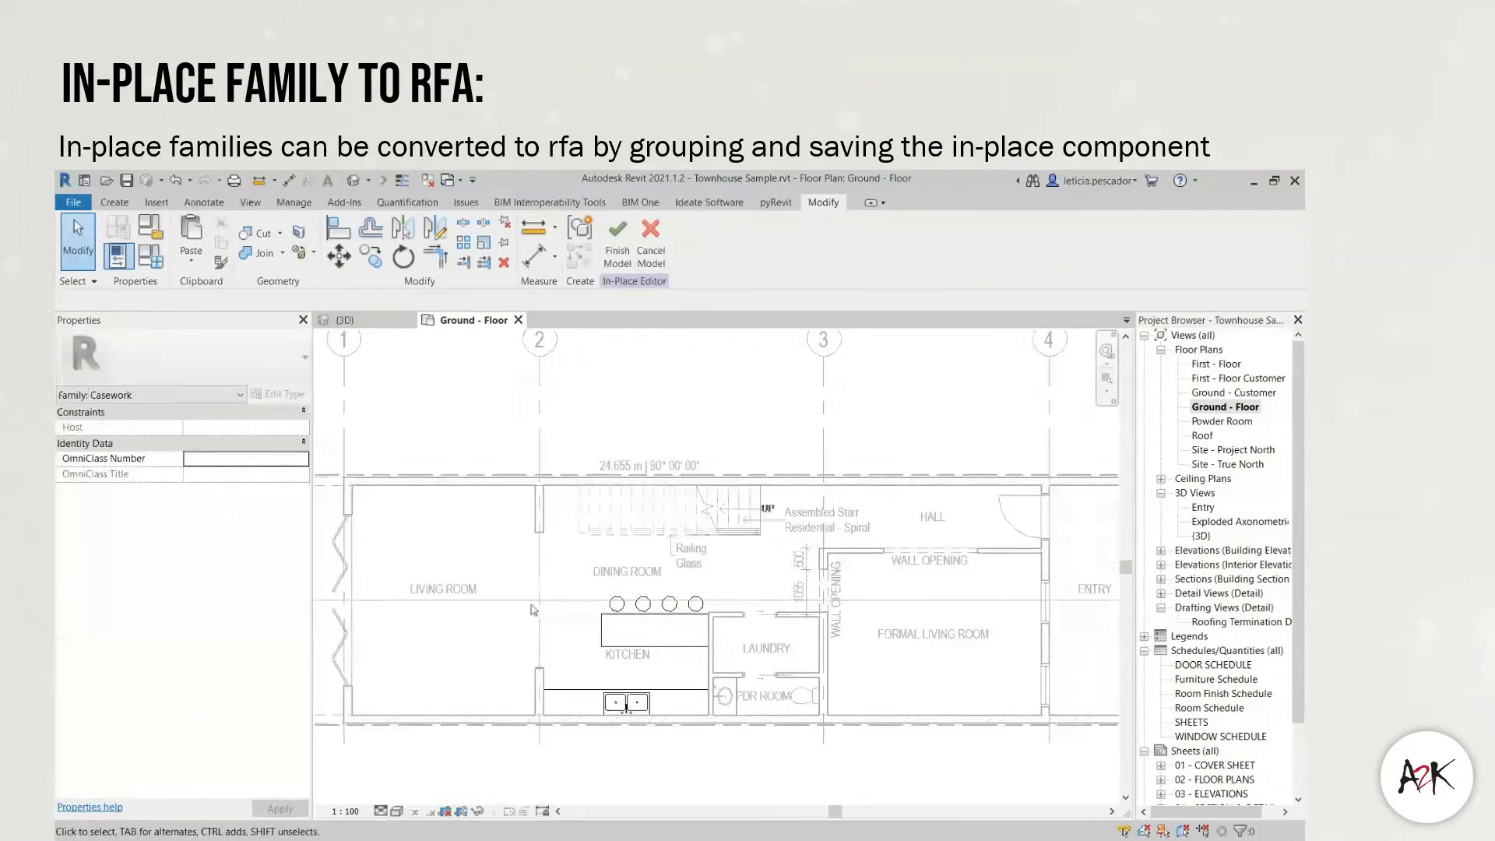
{"action": "left_click_drag", "start_coordinate": [525, 583], "coordinate": [723, 744]}
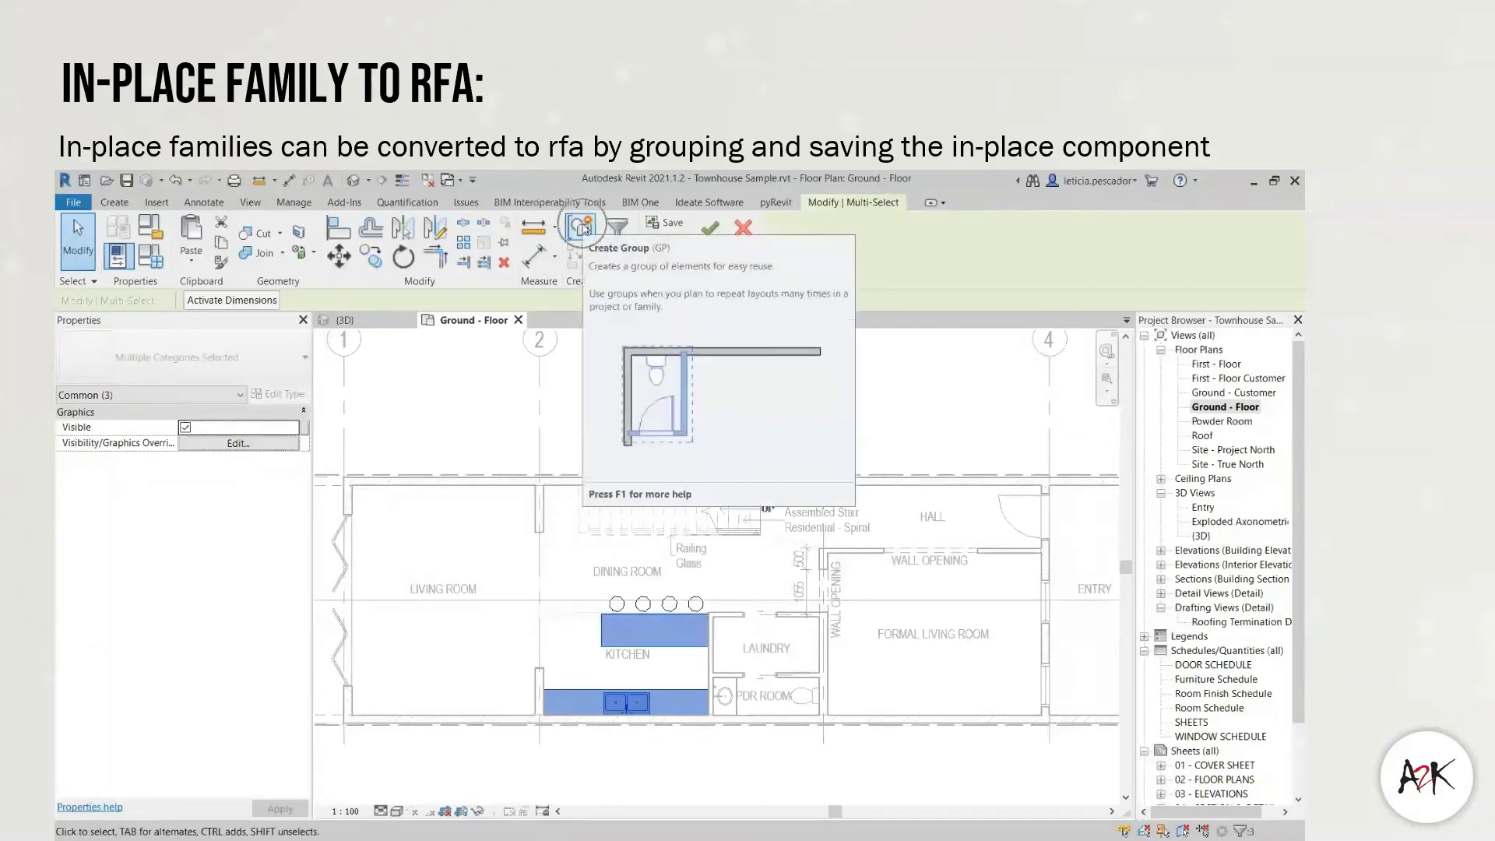
{"action": "left_click", "coordinate": [617, 605], "text": "ctrl"}
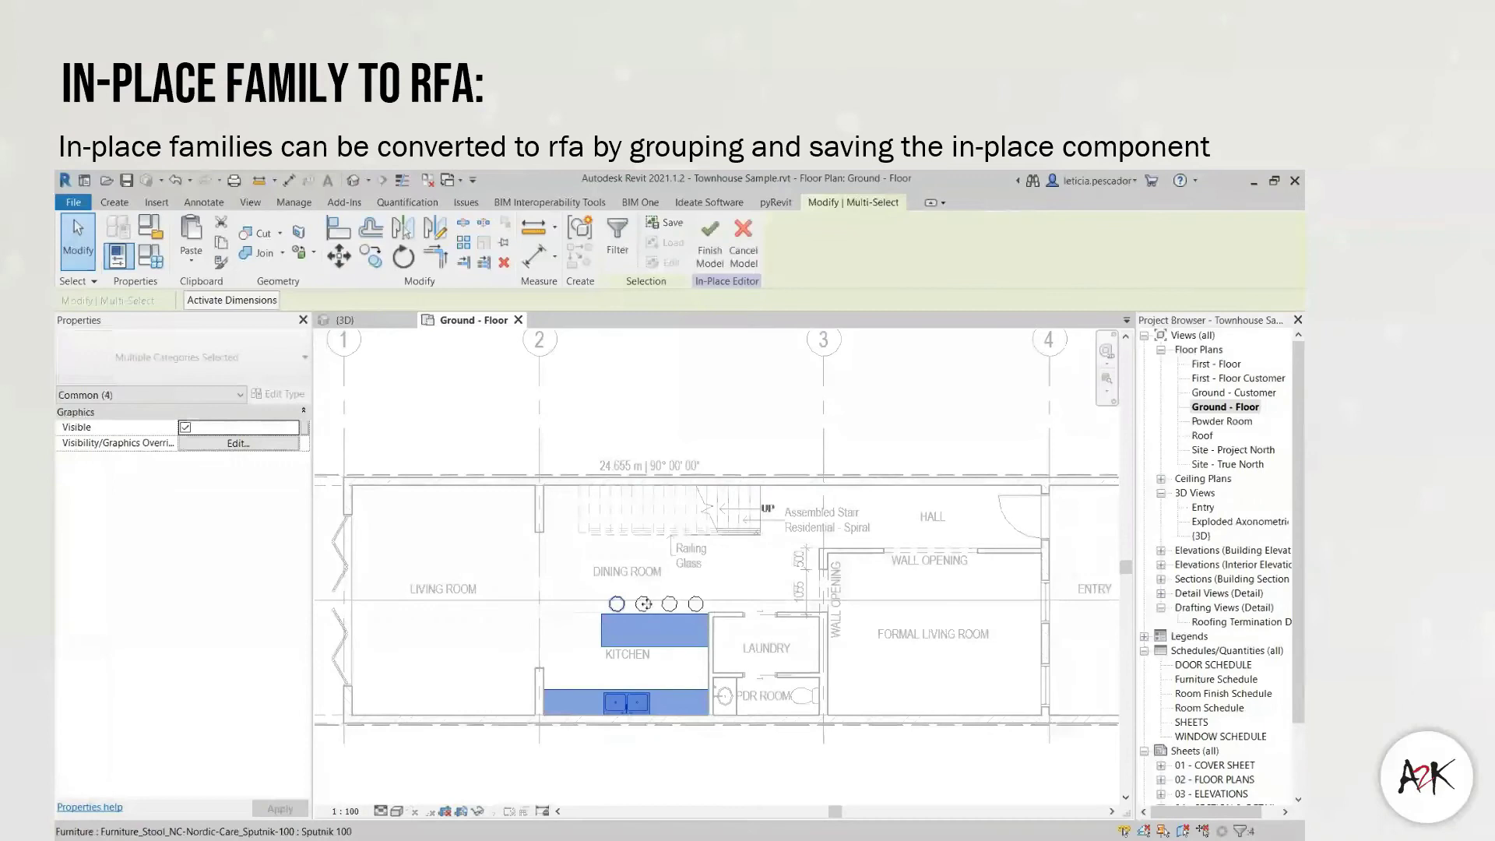
{"action": "left_click", "coordinate": [670, 603], "text": "ctrl"}
{"action": "left_click", "coordinate": [695, 603], "text": "ctrl"}
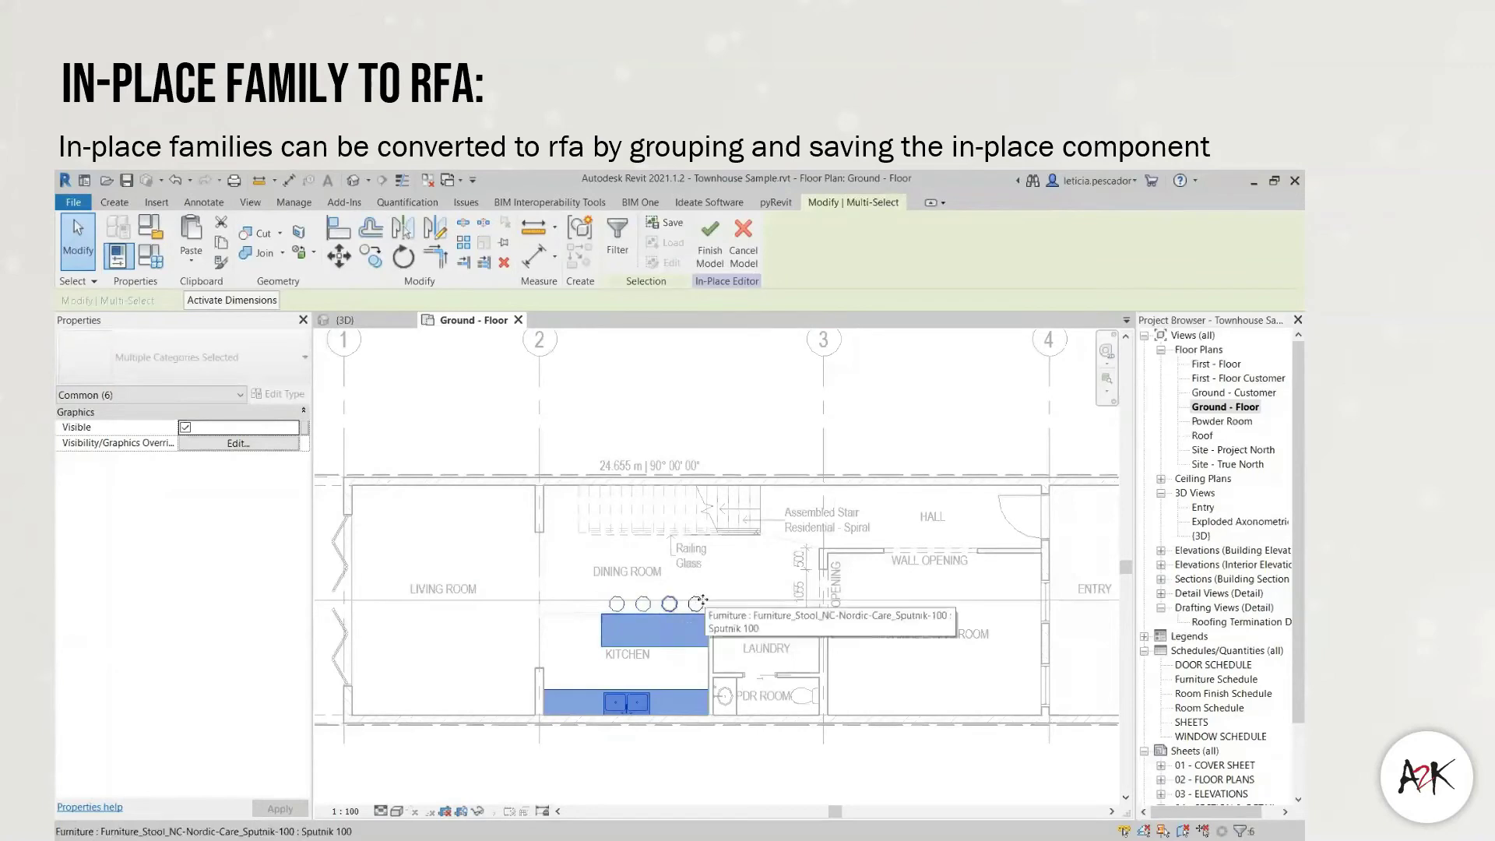
{"action": "left_click", "coordinate": [696, 603]}
{"action": "left_click", "coordinate": [657, 249]}
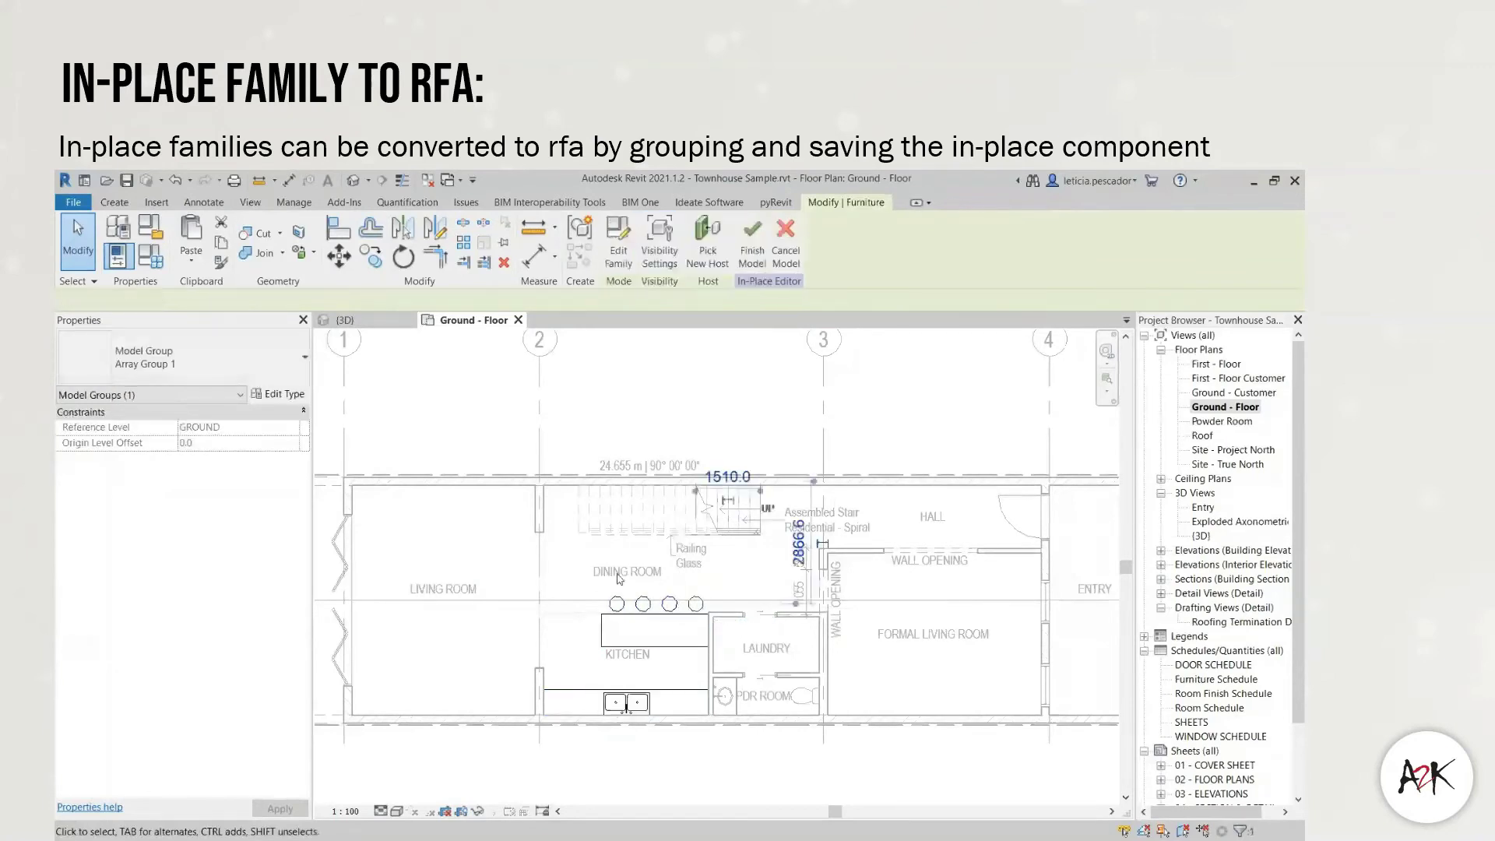
{"action": "key", "text": "Escape"}
- Select the kitchen island, wall bench and sink together with the bar stools and group them as a model group named Kitchen
{"action": "left_click_drag", "start_coordinate": [517, 581], "coordinate": [725, 714]}
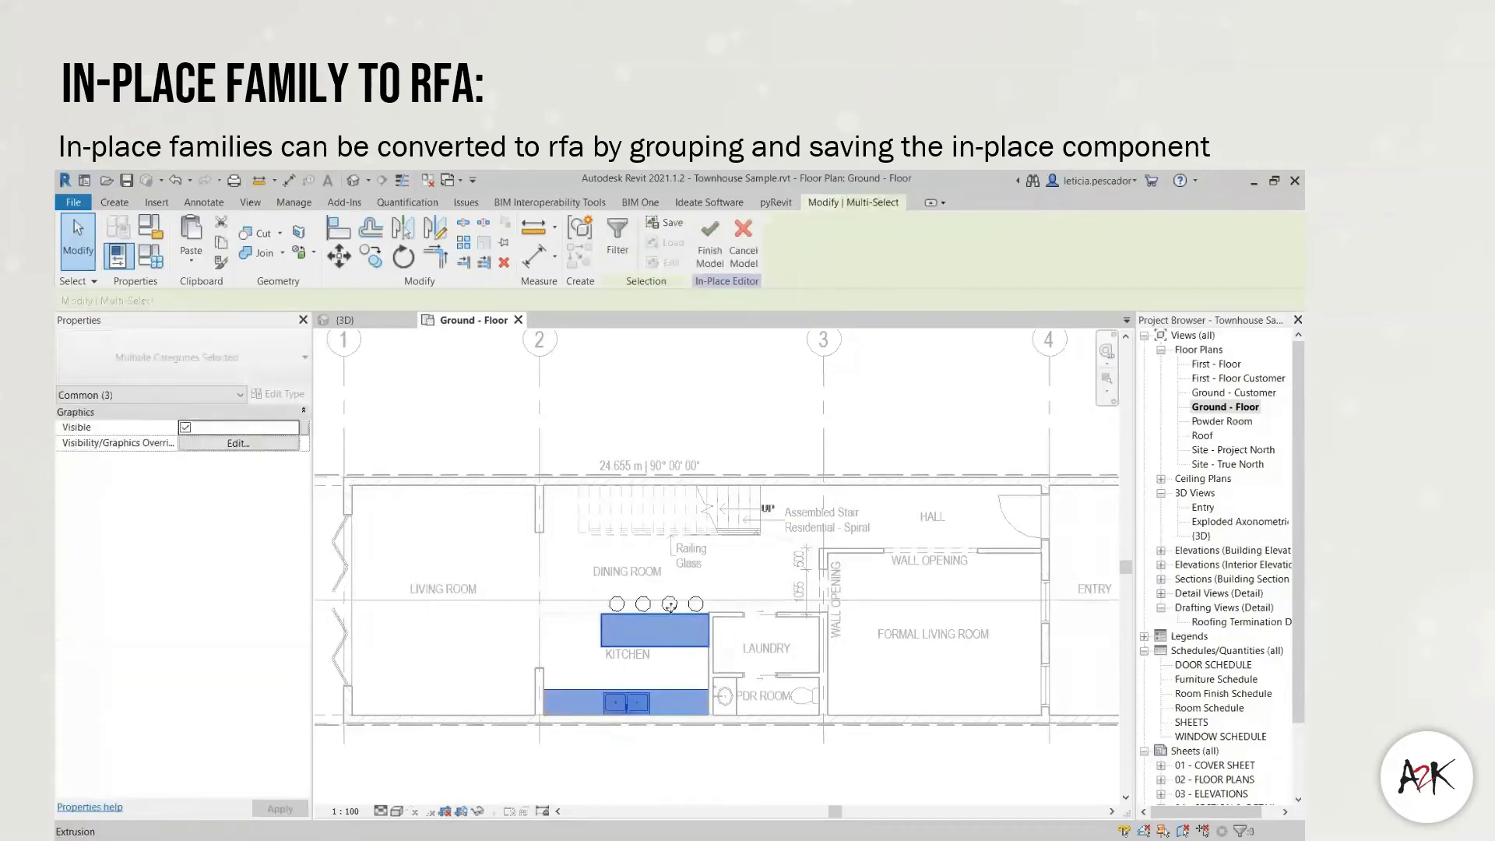
{"action": "left_click", "coordinate": [647, 603], "text": "ctrl"}
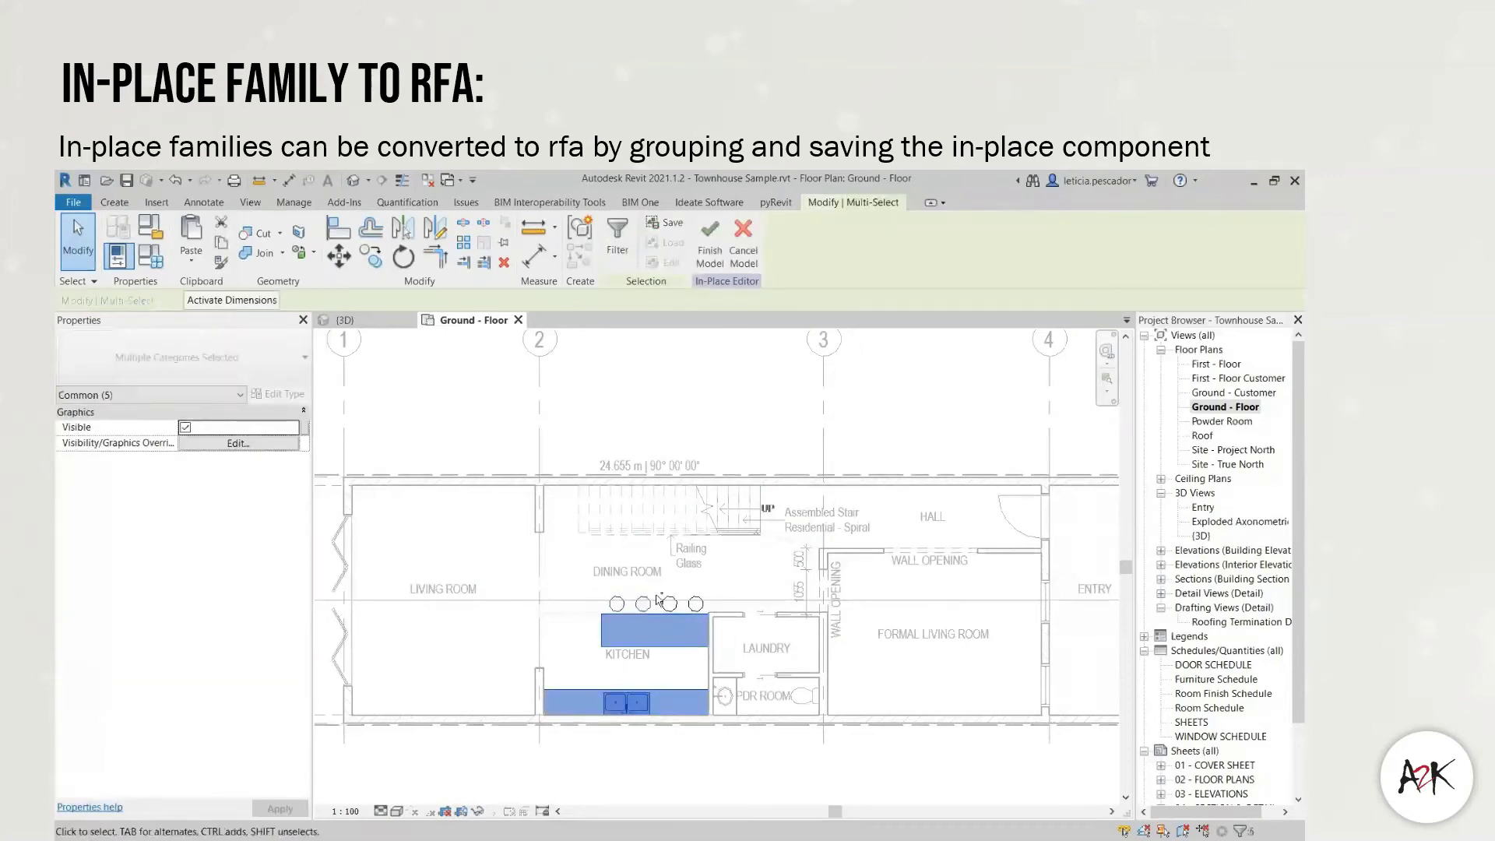
{"action": "left_click", "coordinate": [670, 603], "text": "ctrl"}
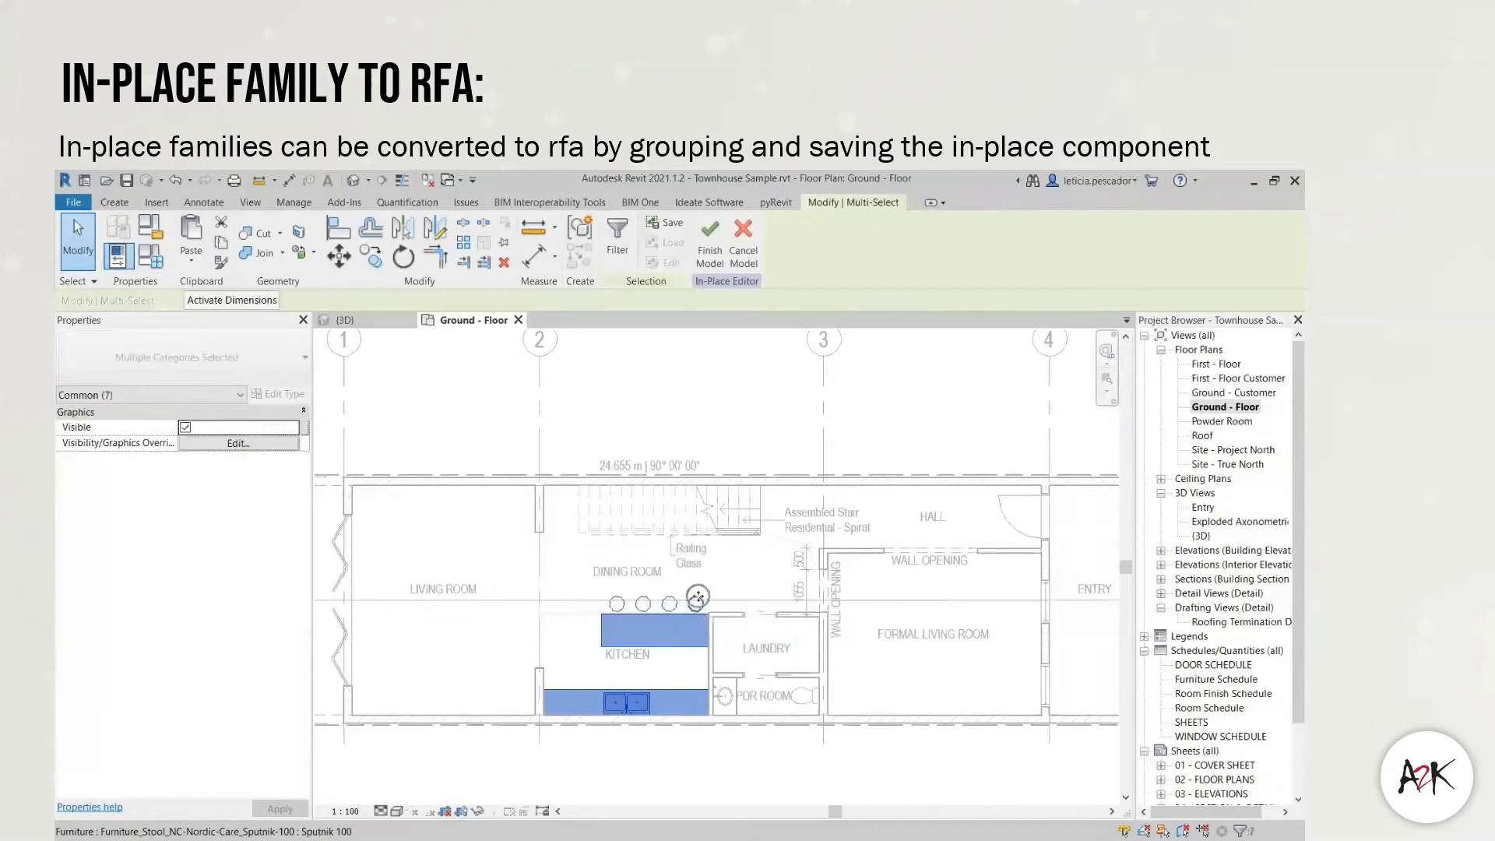
{"action": "left_click", "coordinate": [581, 229]}
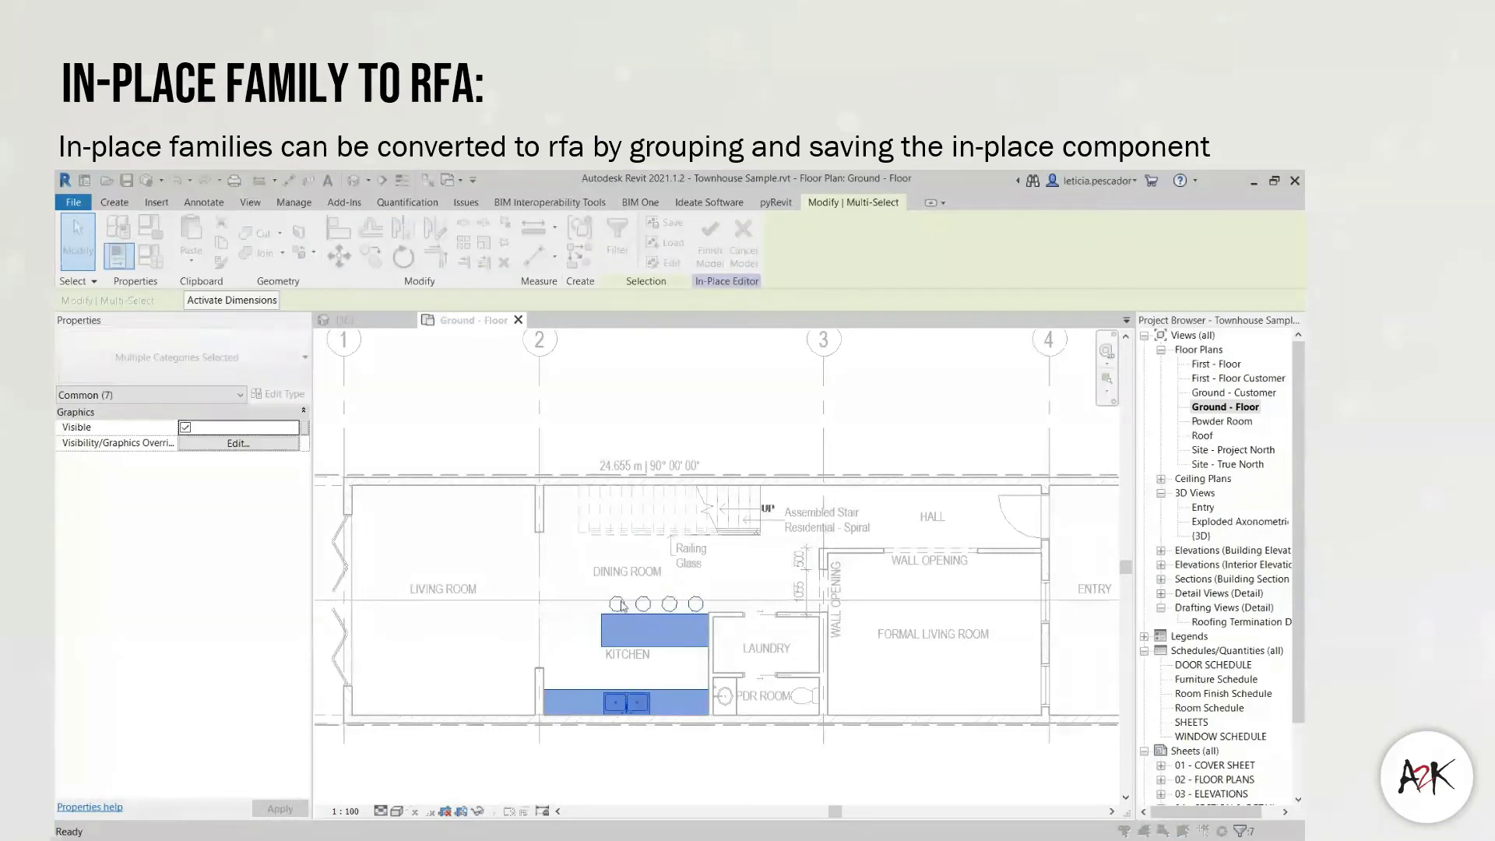
{"action": "left_click_drag", "start_coordinate": [878, 461], "coordinate": [606, 434]}
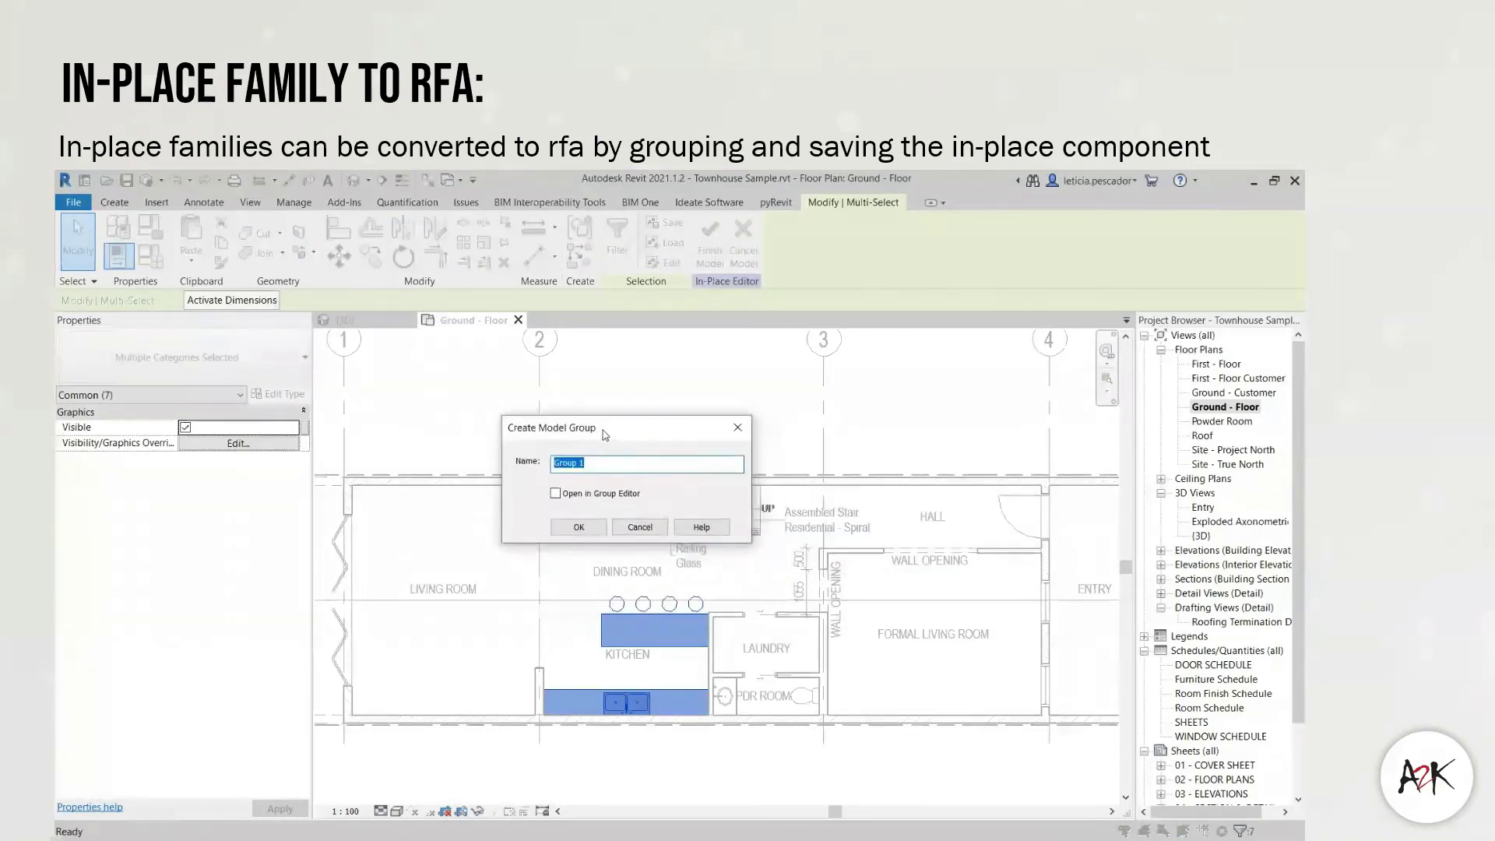
{"action": "type", "text": "Kitchen"}
{"action": "left_click", "coordinate": [578, 527]}
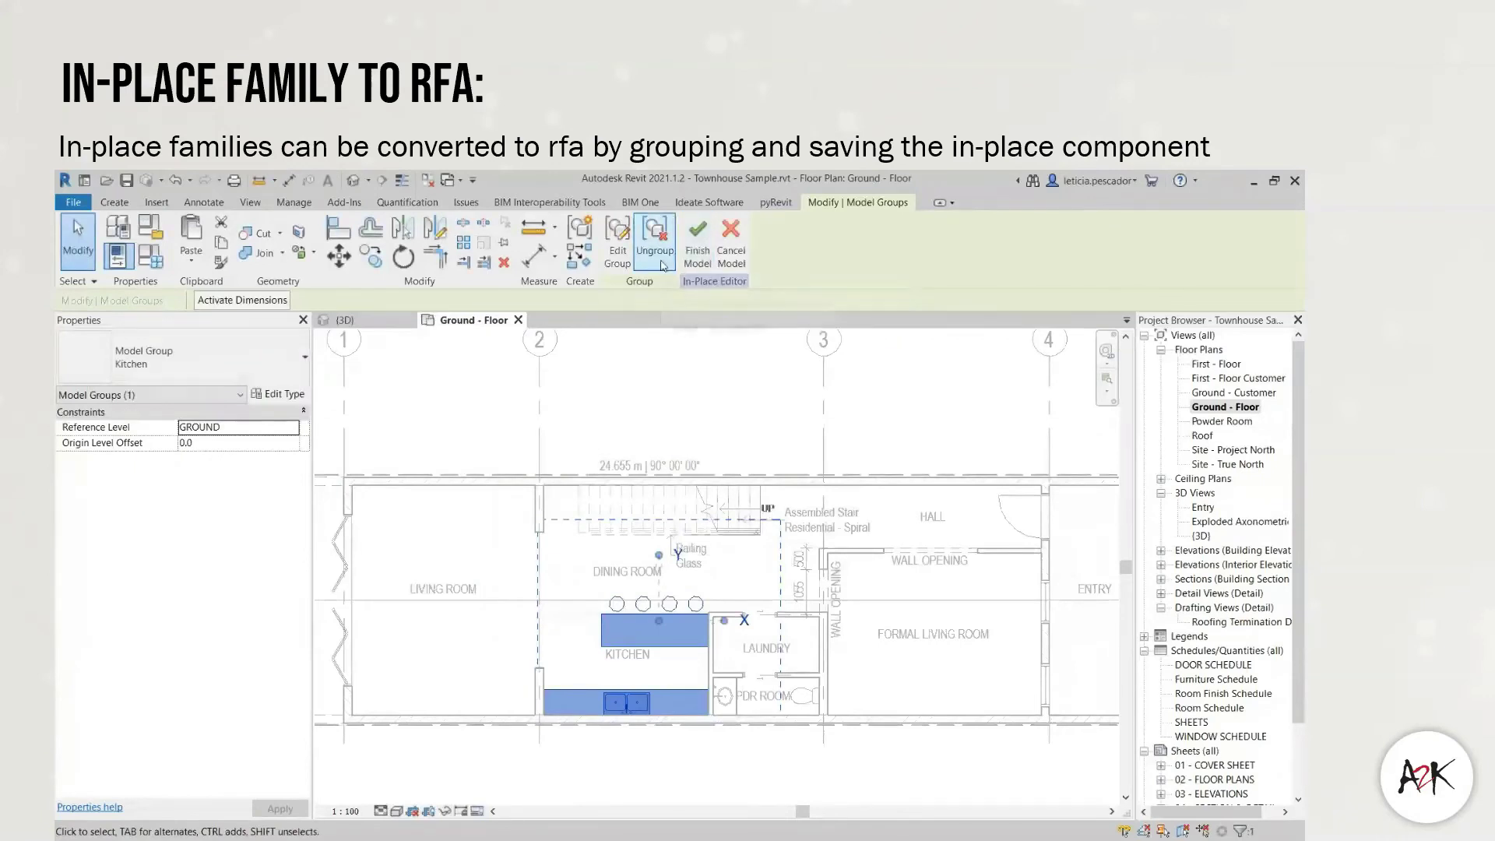
- Save the Kitchen model group as a Revit family (*.rfa) in the Tips & tricks Revit folder on the desktop, keeping the group name
{"action": "left_click", "coordinate": [203, 375]}
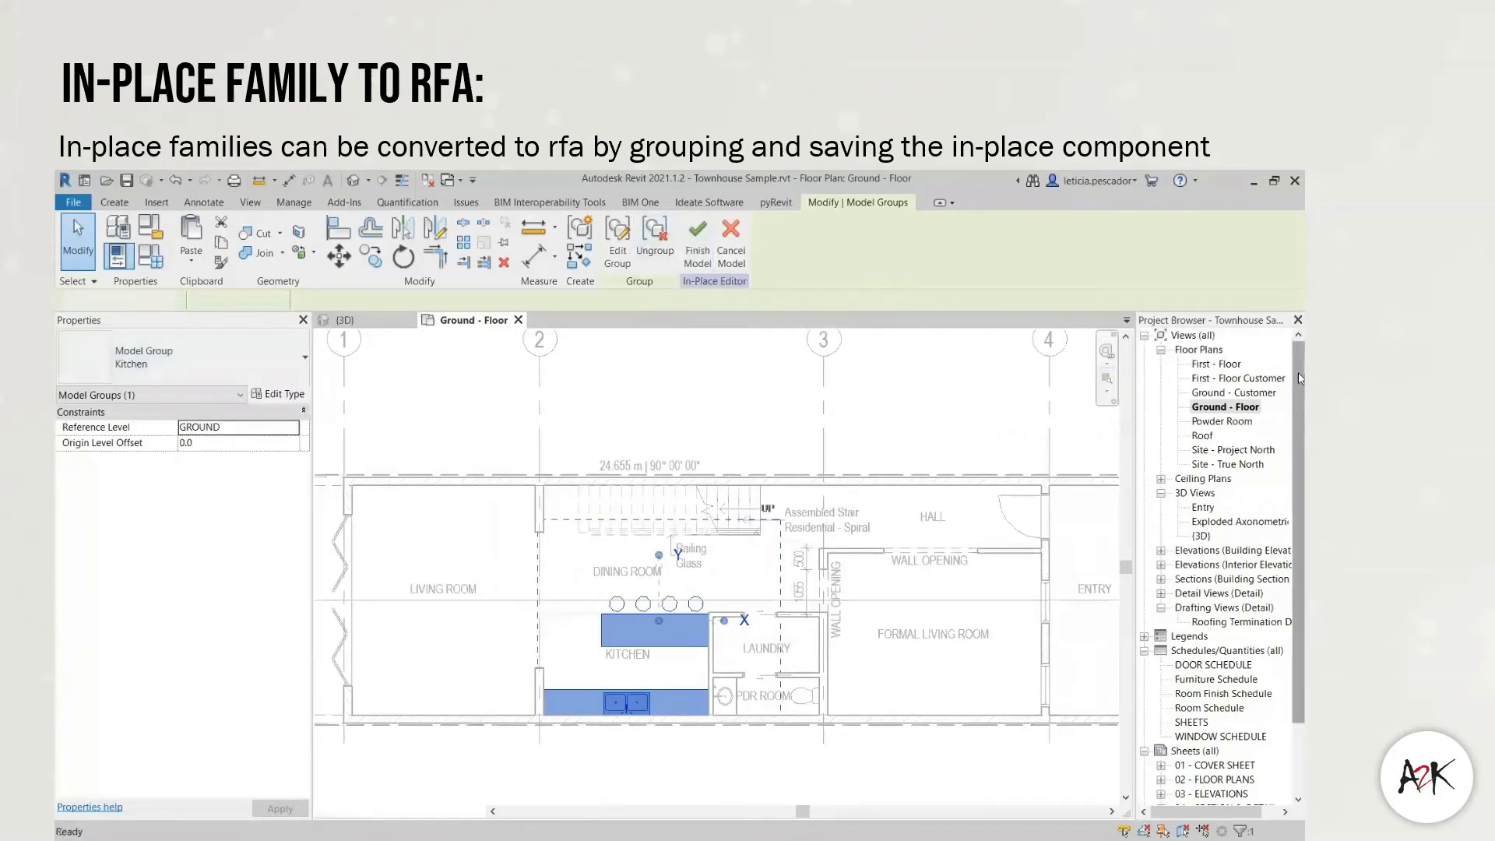
{"action": "left_click", "coordinate": [1225, 406]}
{"action": "scroll", "coordinate": [1243, 719], "scroll_direction": "down", "scroll_amount": 2}
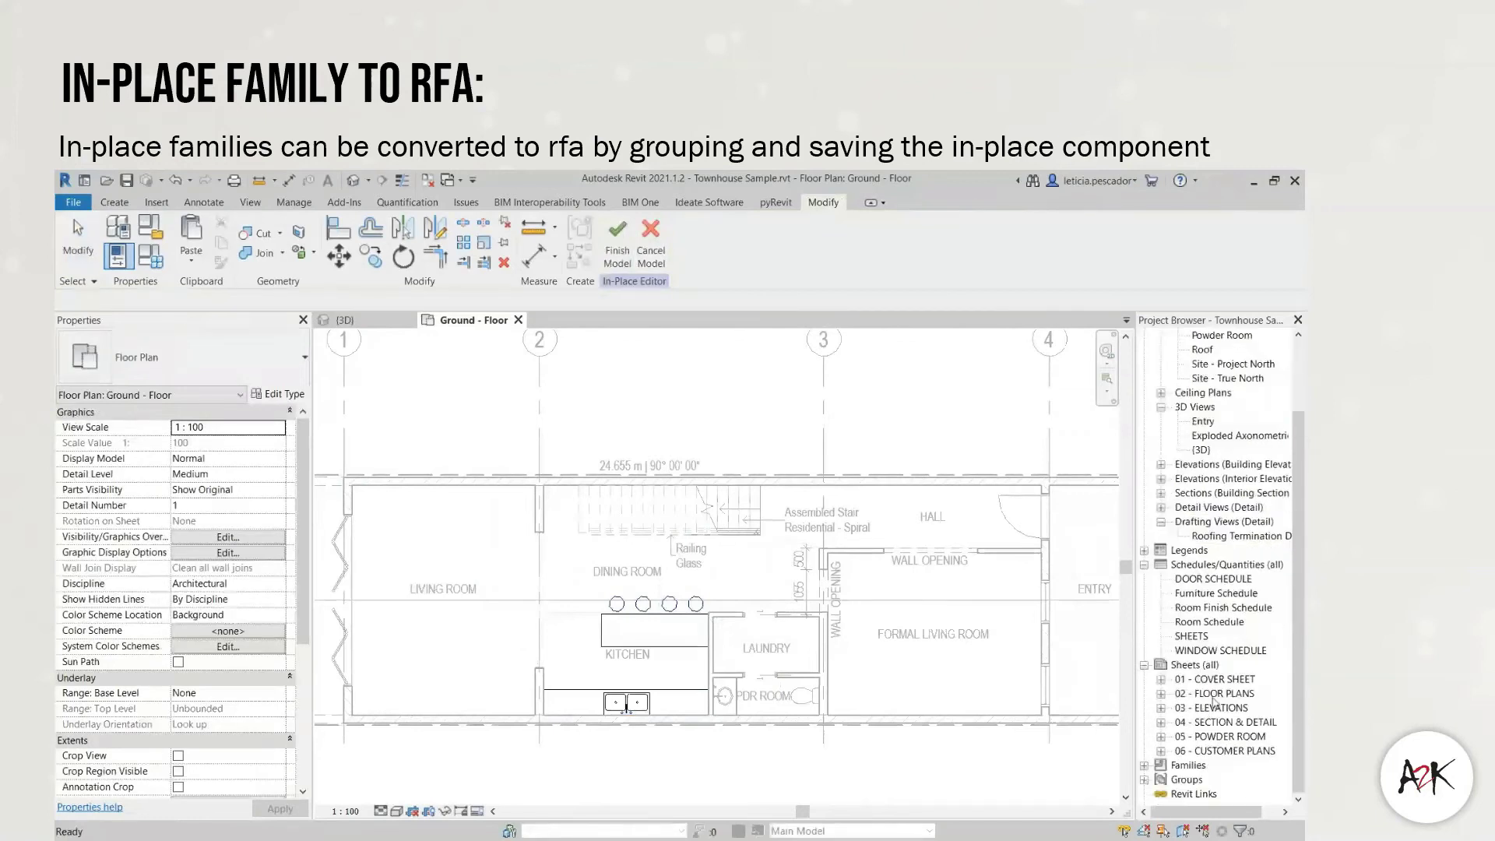
{"action": "left_click", "coordinate": [1144, 780]}
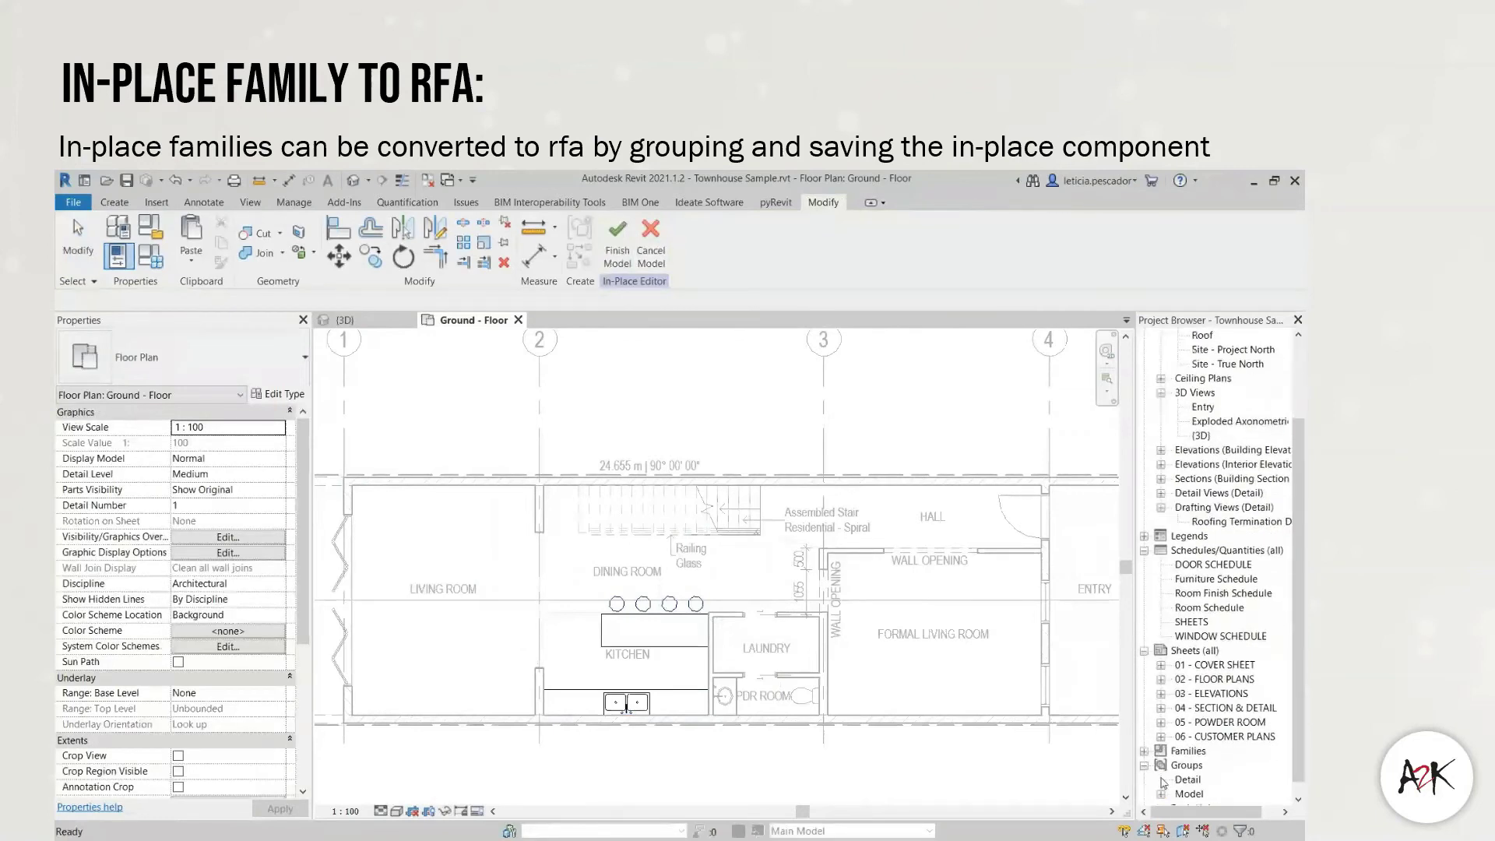
{"action": "left_click", "coordinate": [1161, 792]}
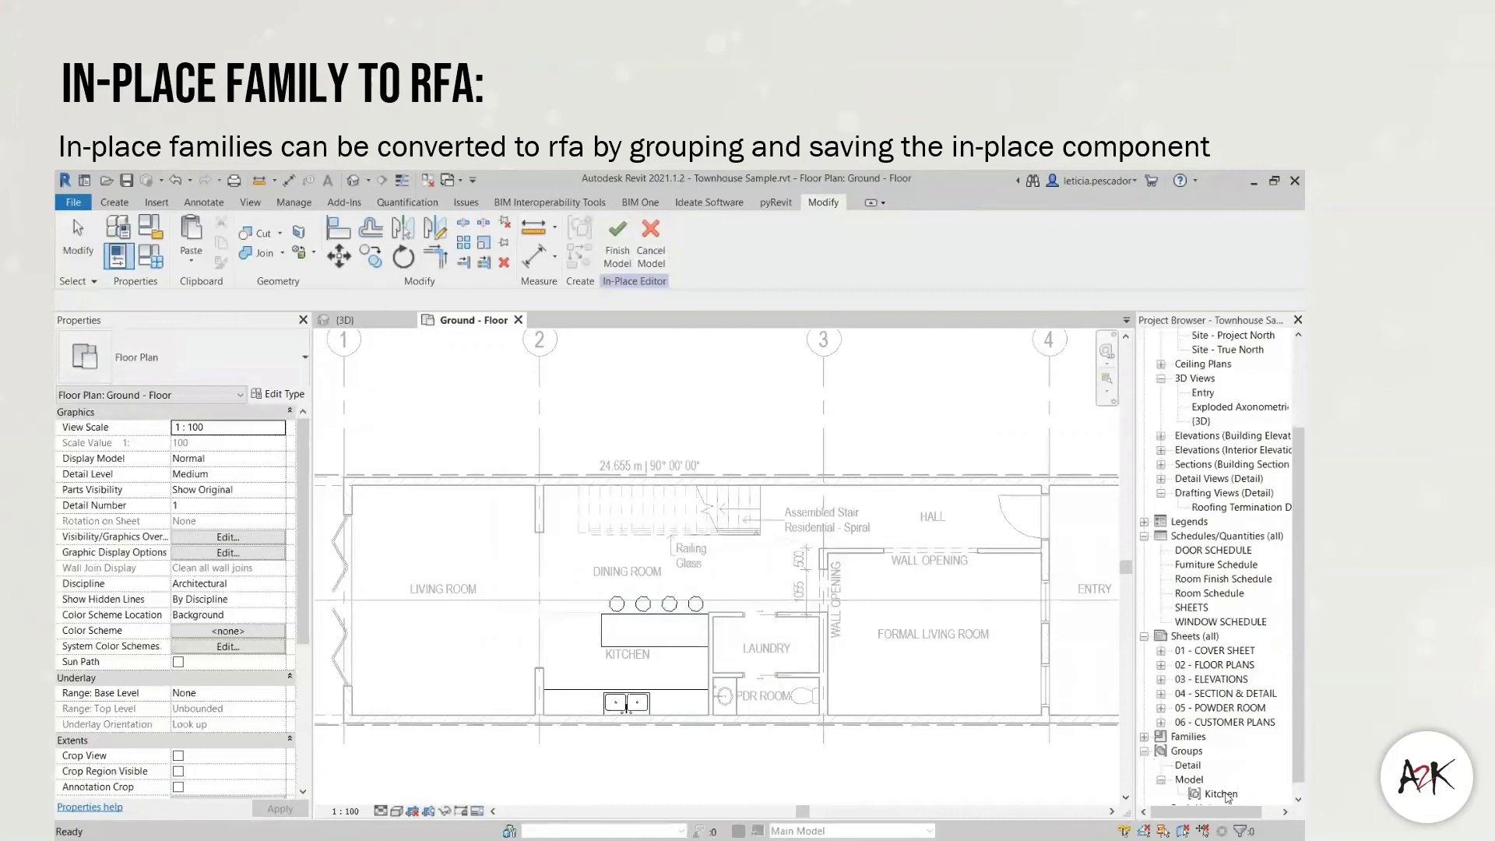
{"action": "left_click", "coordinate": [1221, 794]}
{"action": "right_click", "coordinate": [1221, 794]}
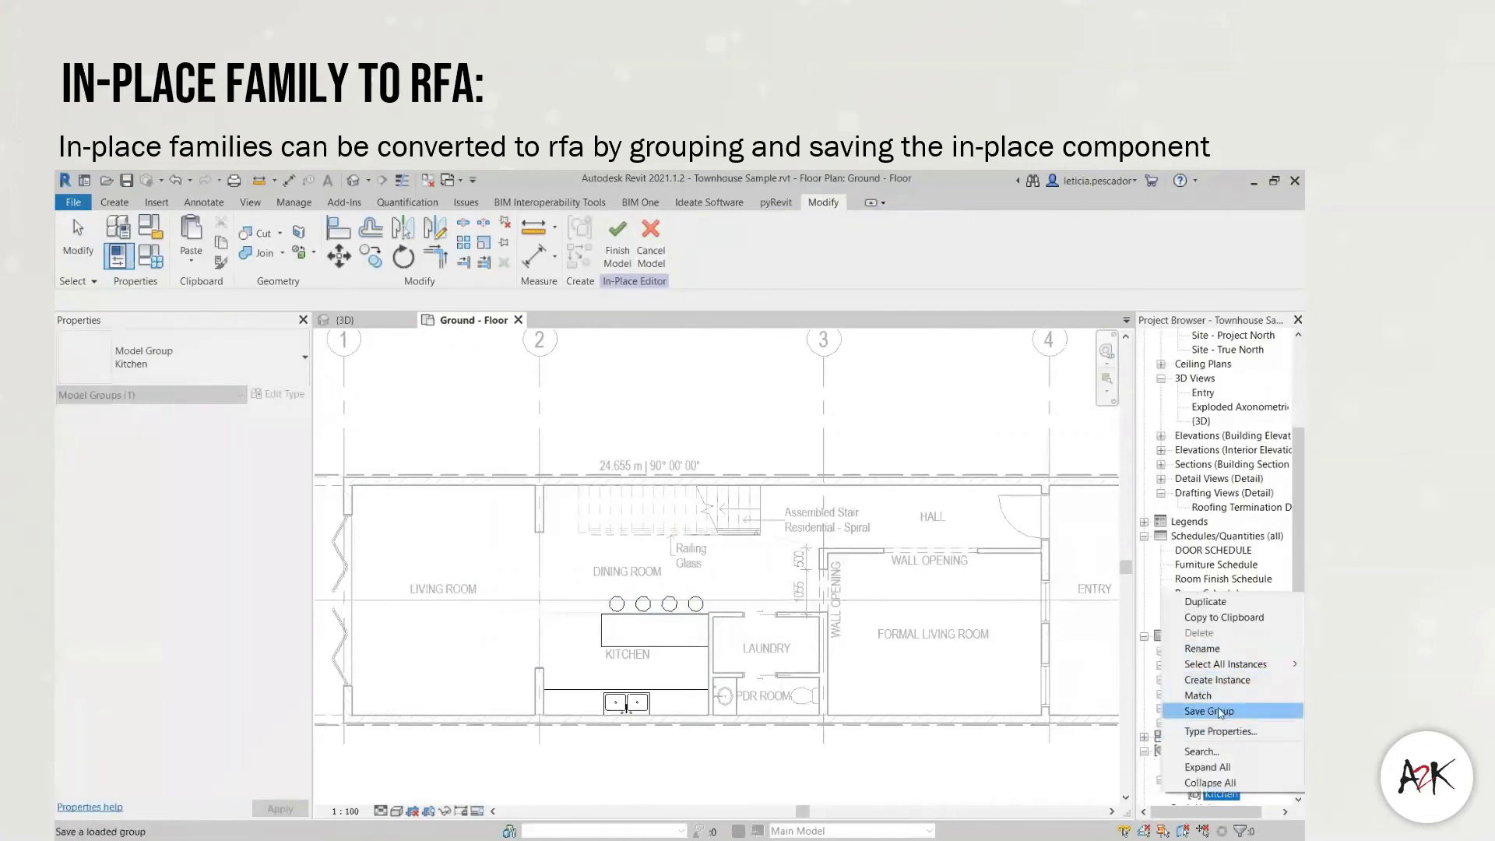
{"action": "left_click", "coordinate": [1209, 711]}
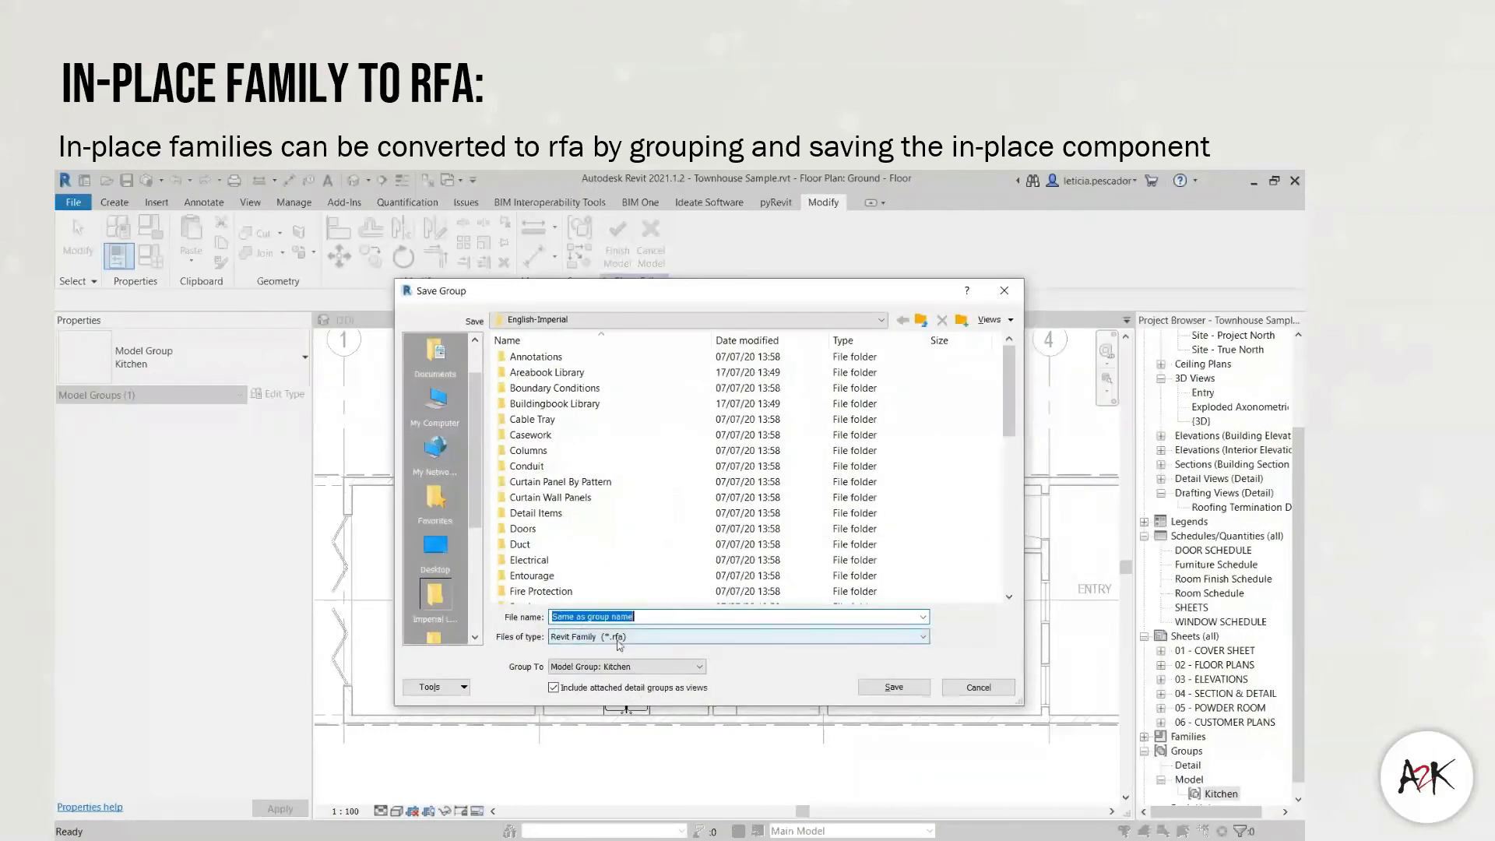
{"action": "left_click", "coordinate": [437, 554]}
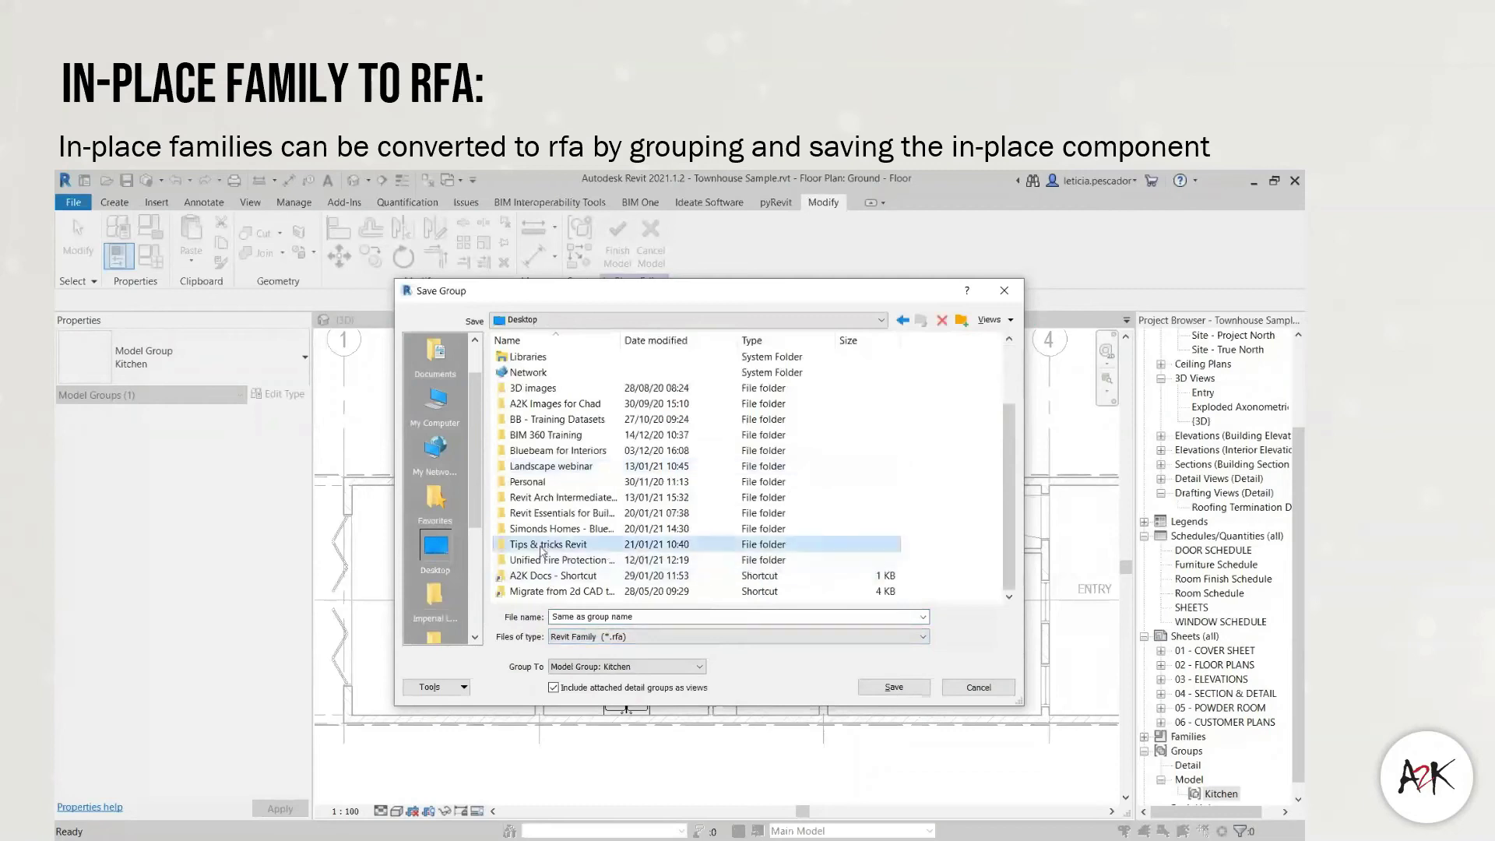
{"action": "double_click", "coordinate": [542, 544]}
{"action": "left_click", "coordinate": [903, 688]}
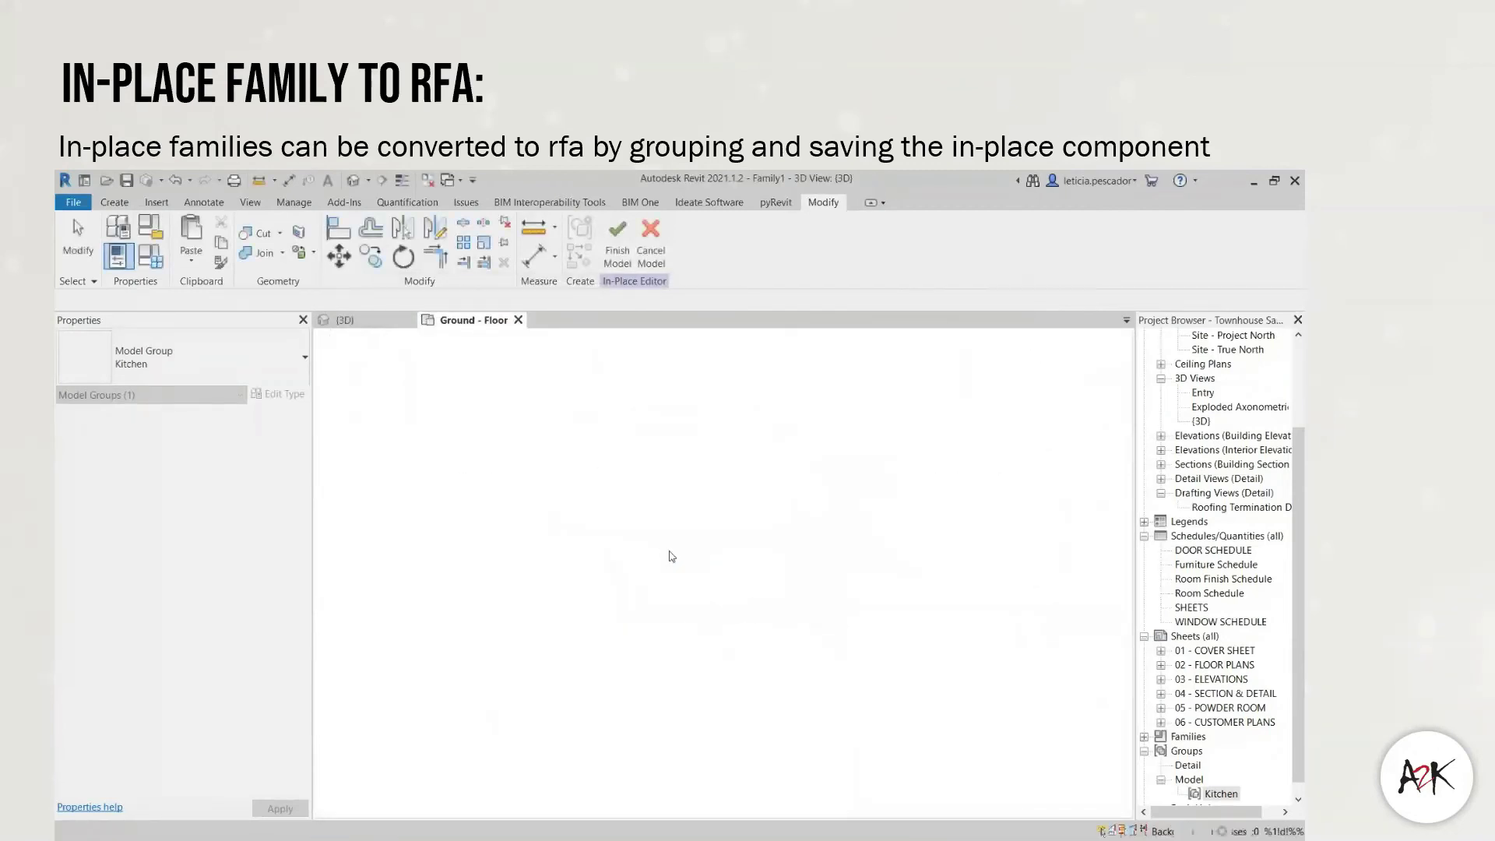
- Open the saved Kitchen.rfa family from the Tips & tricks Revit folder to inspect it in 3D
{"action": "key", "text": "ctrl+Tab"}
{"action": "left_click", "coordinate": [456, 322]}
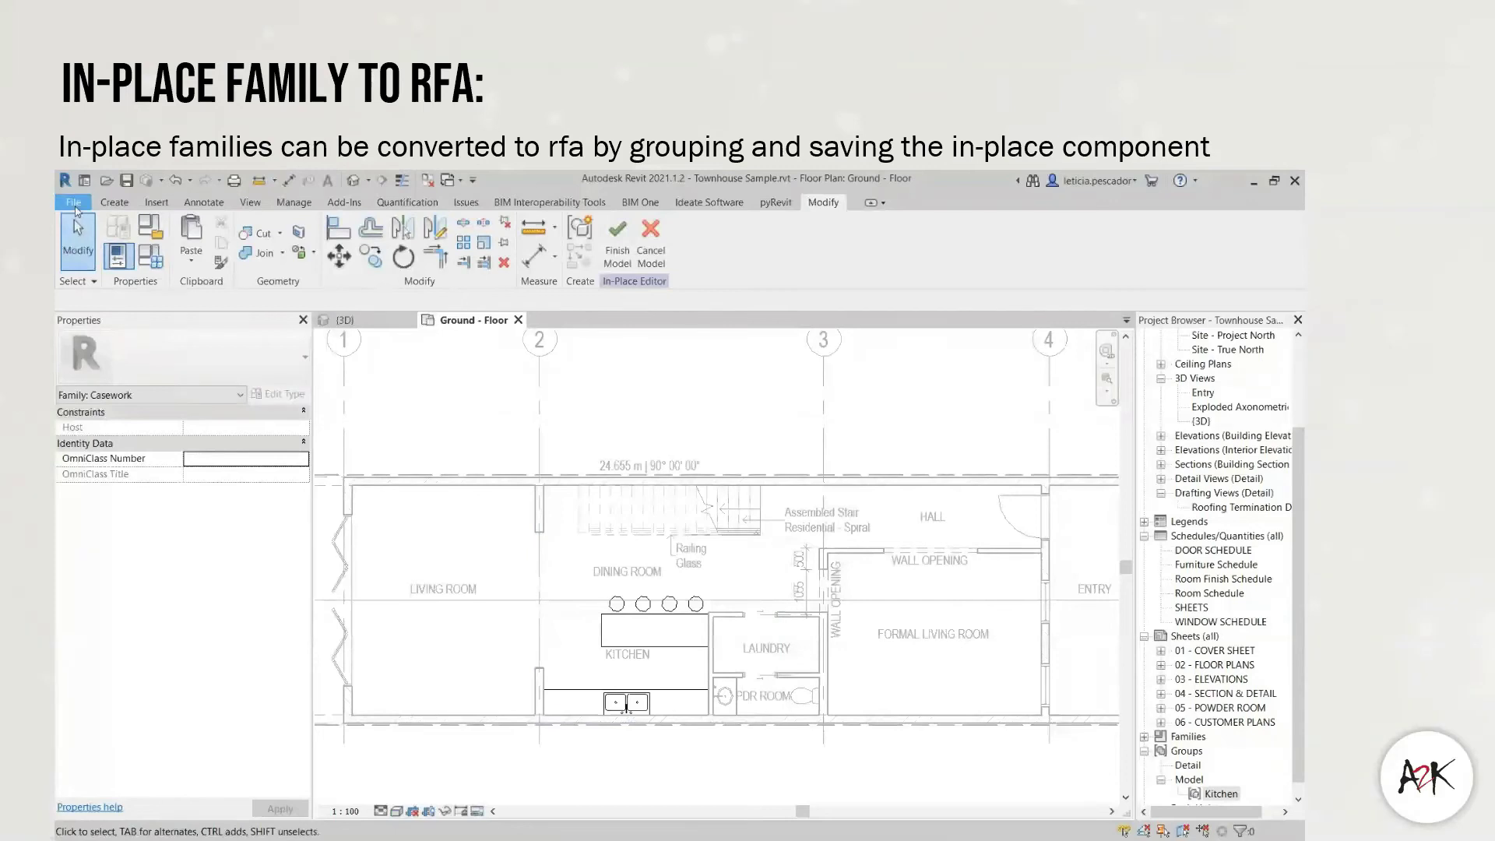
{"action": "left_click", "coordinate": [74, 204]}
{"action": "mouse_move", "coordinate": [117, 315]}
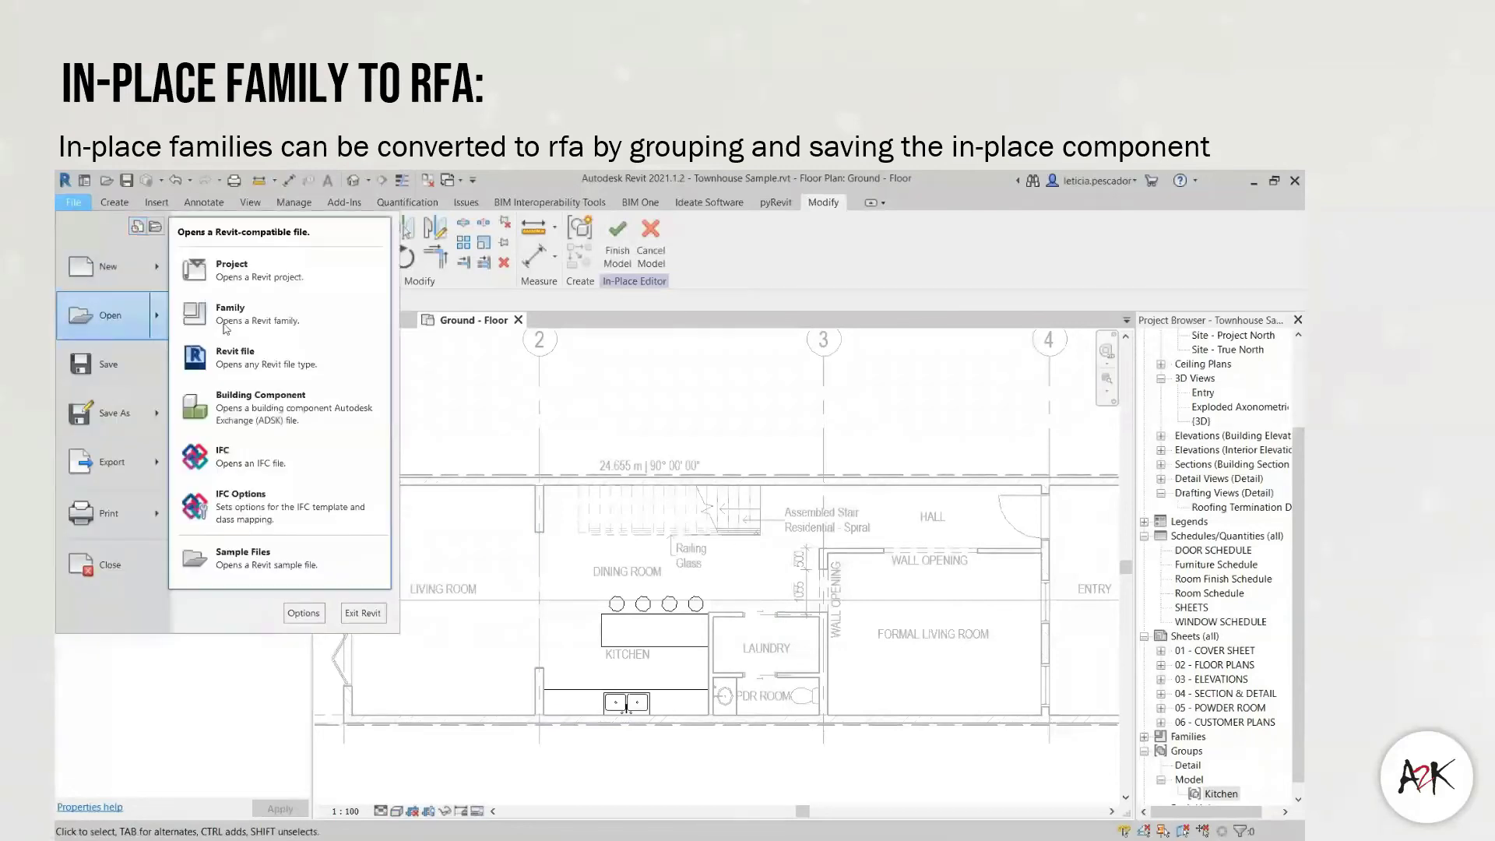
{"action": "left_click", "coordinate": [309, 327]}
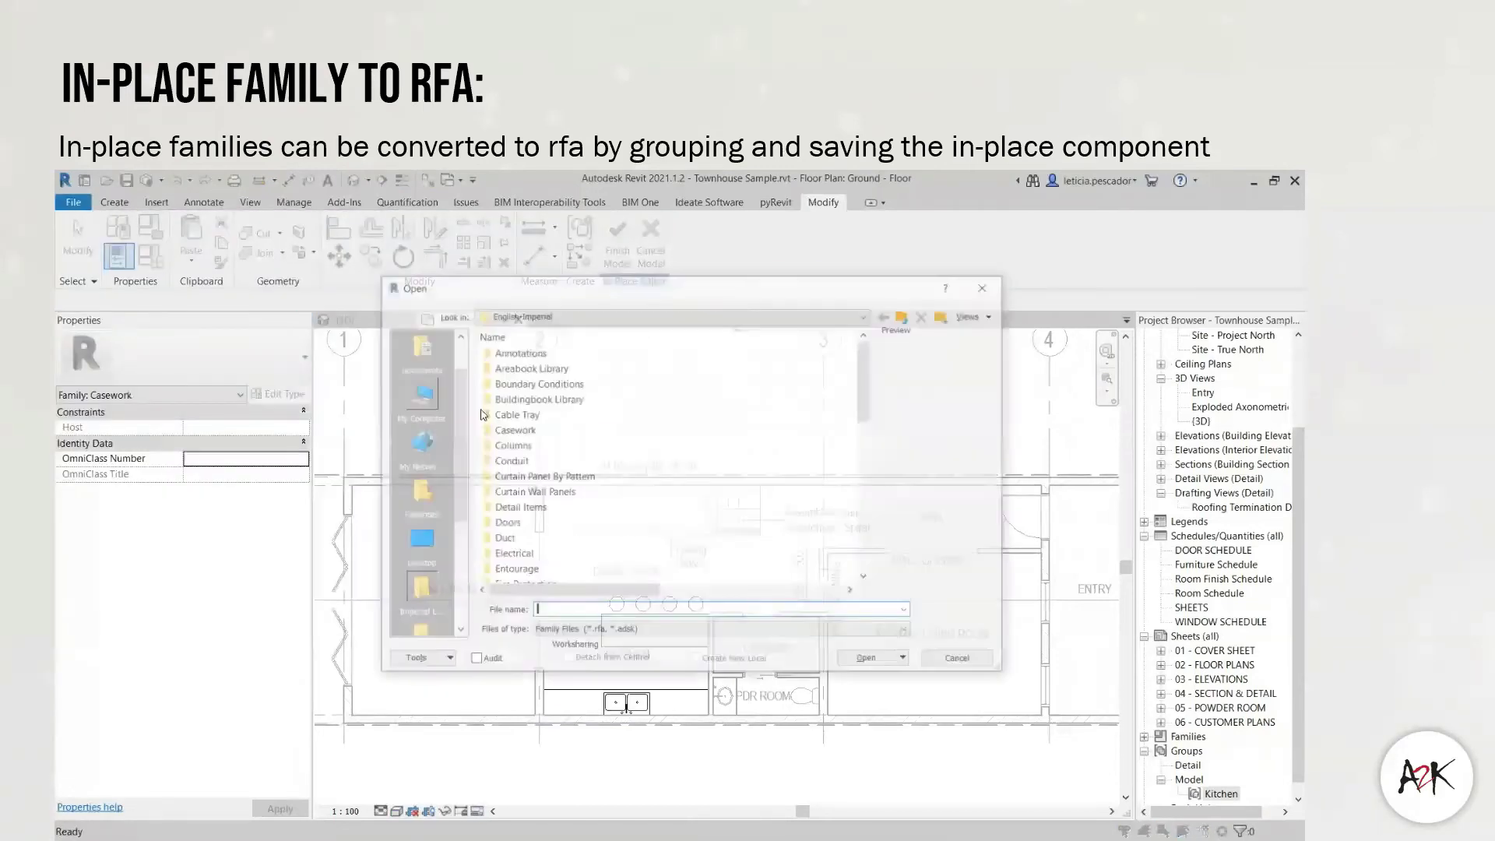
{"action": "left_click", "coordinate": [417, 545]}
{"action": "scroll", "coordinate": [543, 458], "scroll_direction": "down", "scroll_amount": 4}
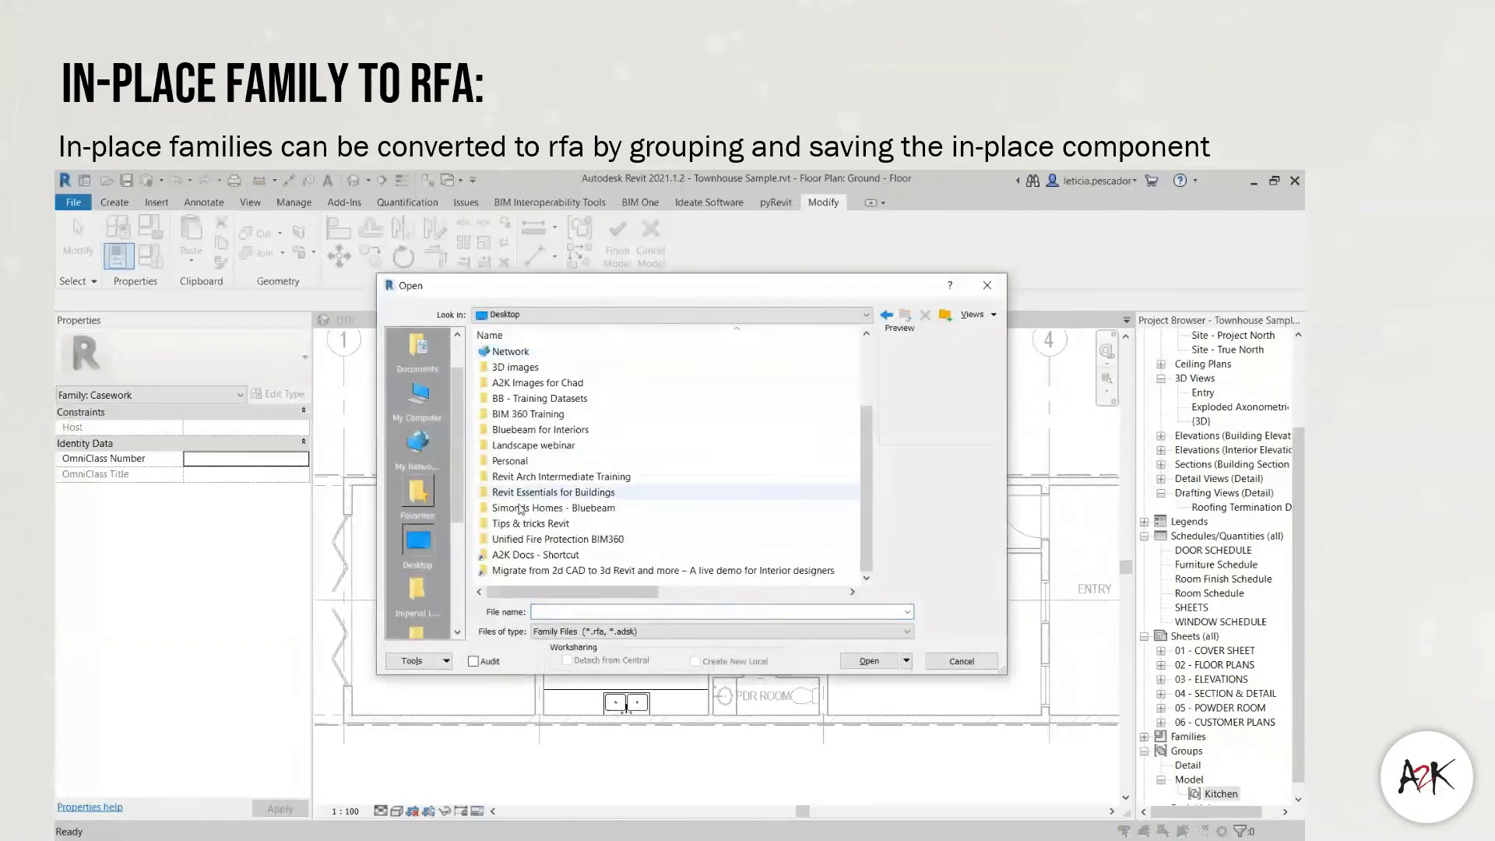
{"action": "double_click", "coordinate": [517, 523]}
{"action": "left_click", "coordinate": [514, 351]}
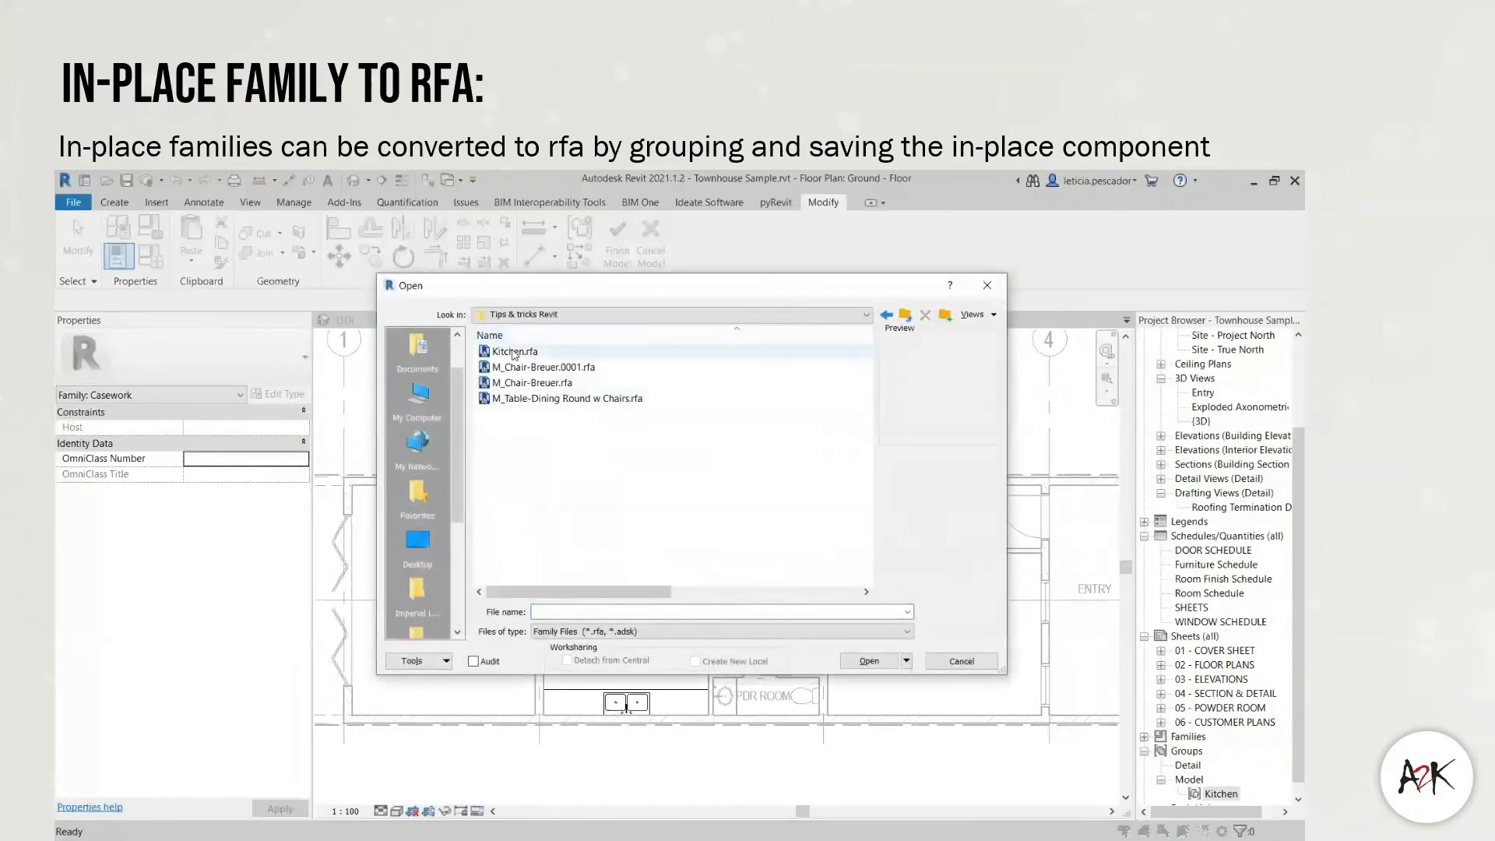
{"action": "left_click", "coordinate": [875, 664]}
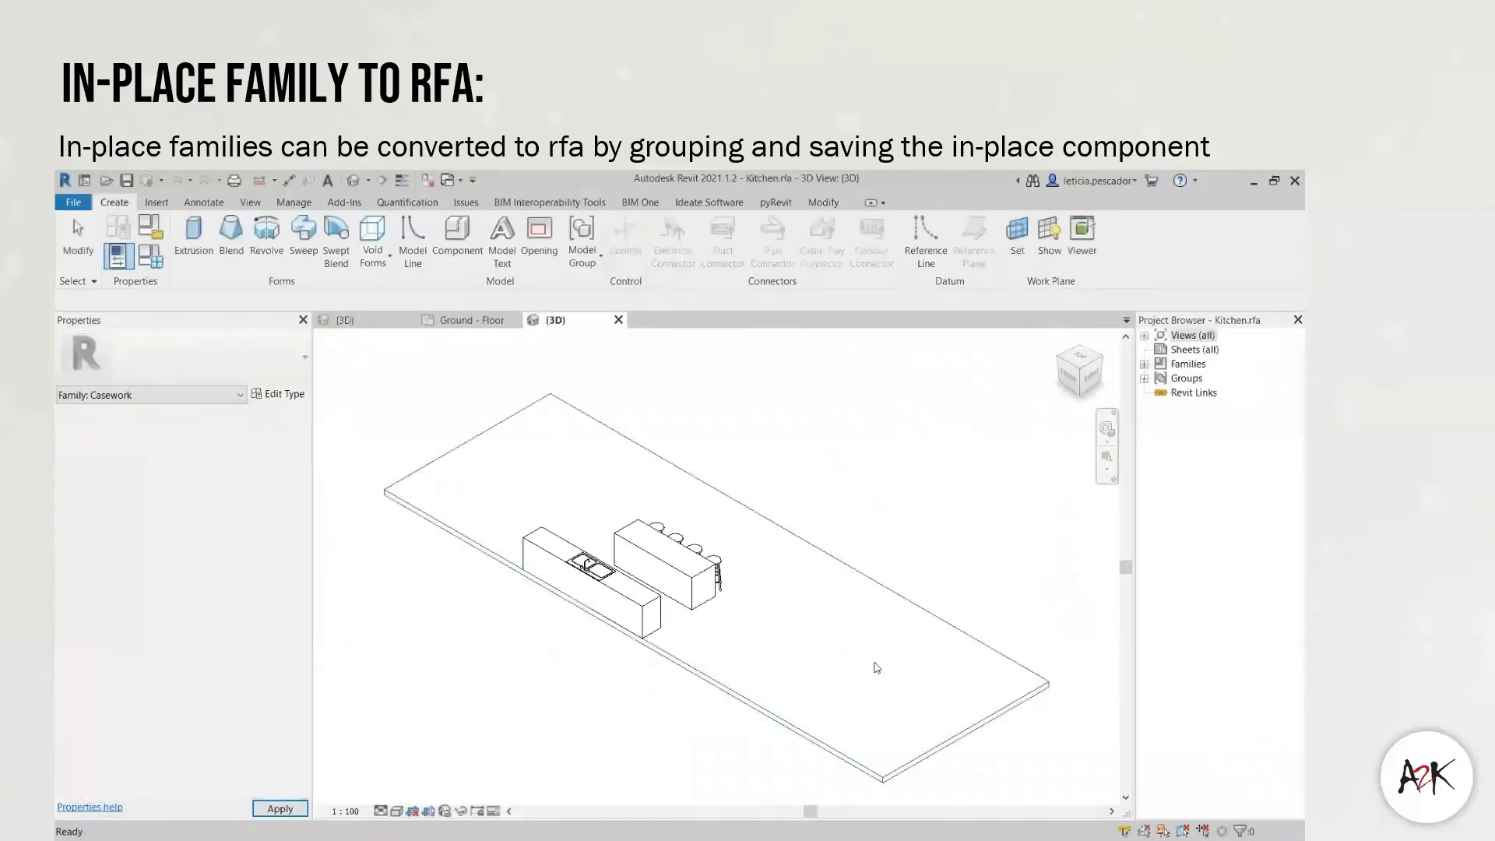
{"action": "middle_click_drag", "start_coordinate": [869, 614], "coordinate": [896, 693], "text": "shift"}
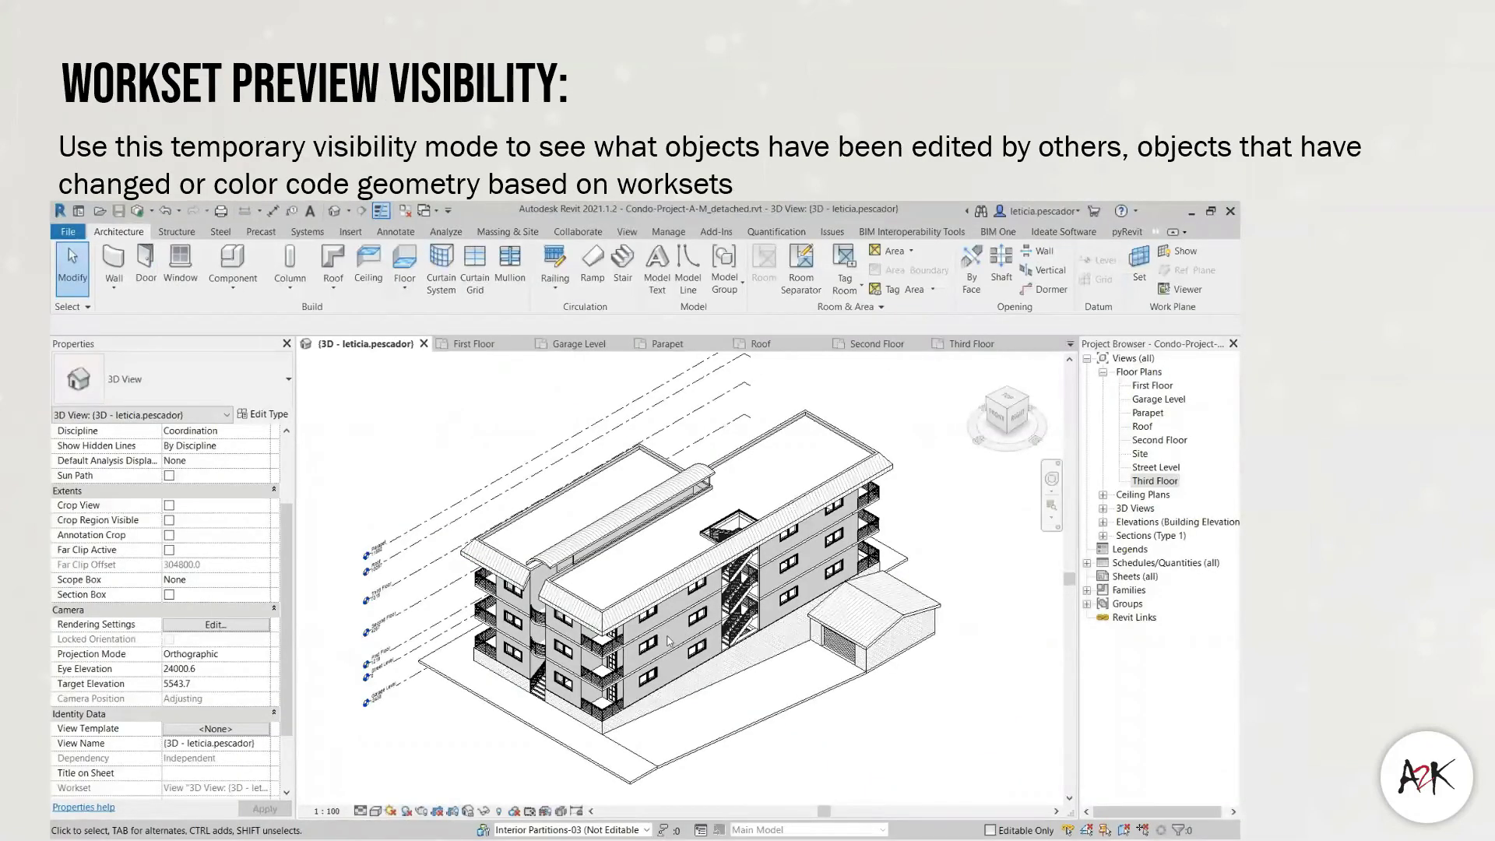
- Check an exterior wall's workset and review the checkout status, owner, model update and workset colours in the Worksharing Display Settings
{"action": "left_click", "coordinate": [632, 658]}
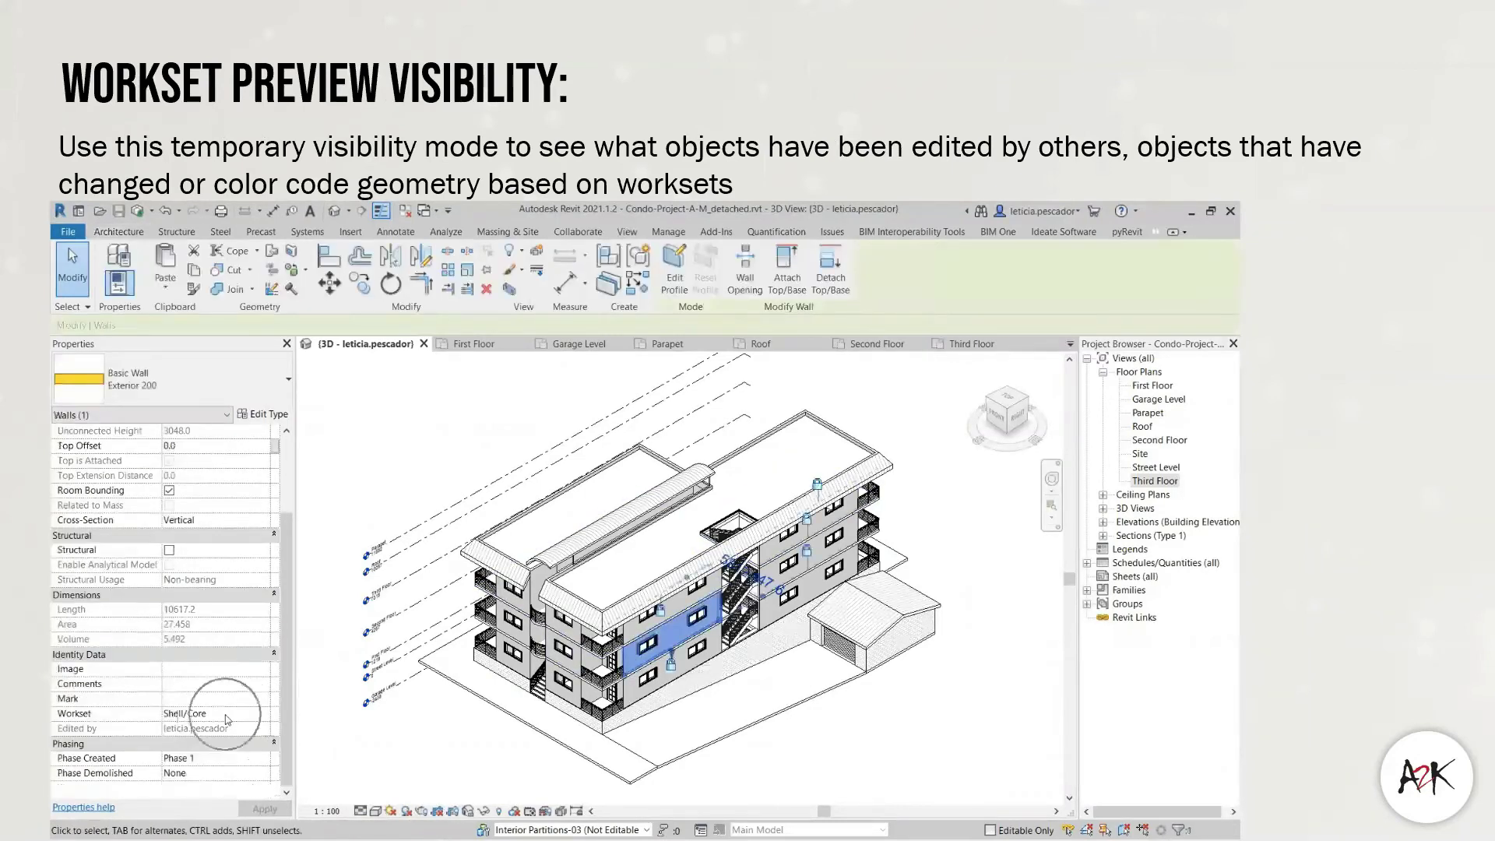
{"action": "left_click", "coordinate": [398, 739]}
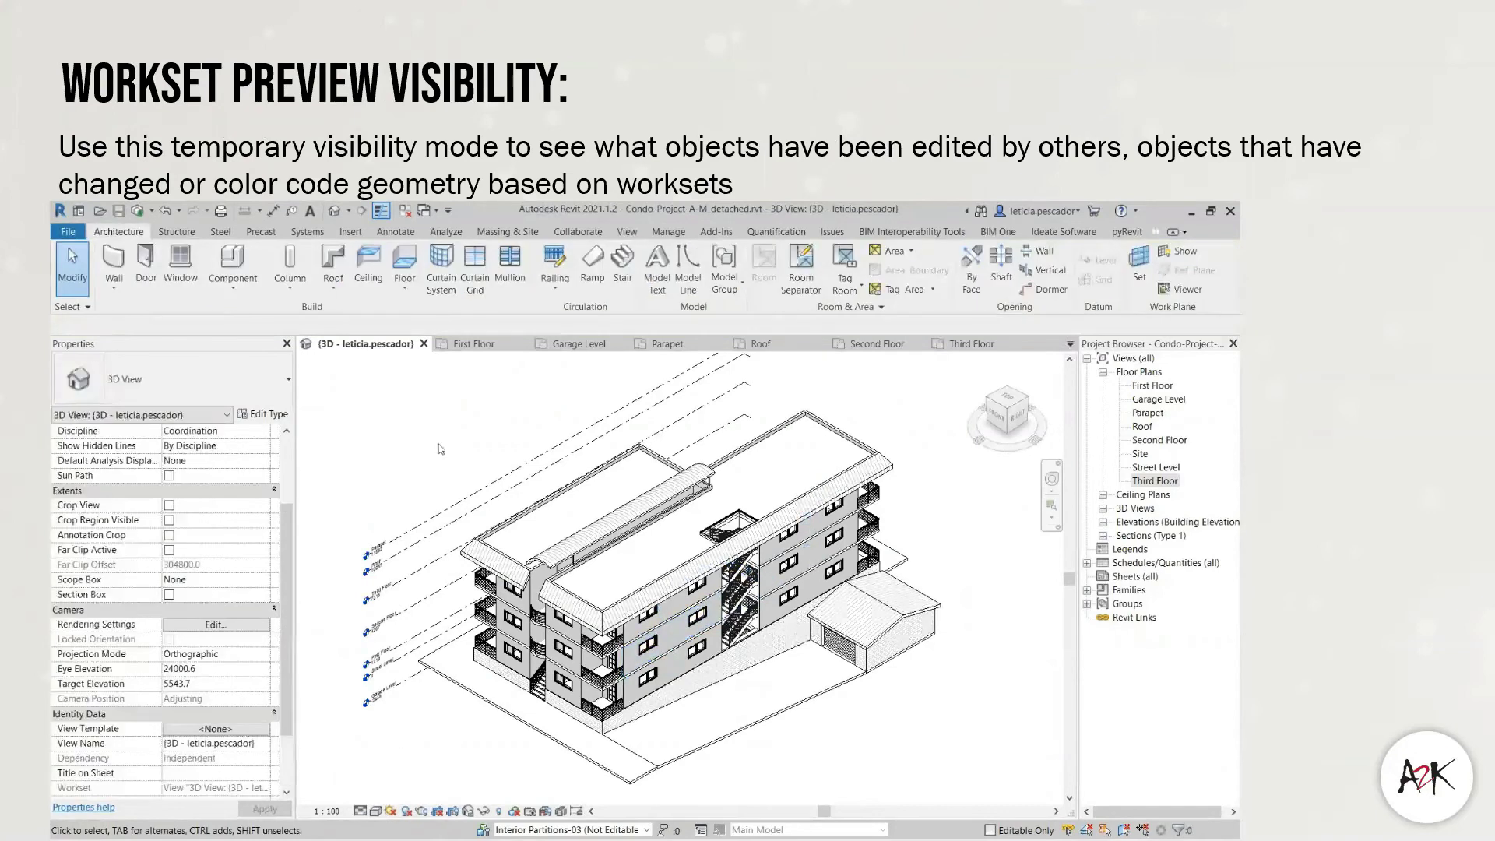
{"action": "left_click", "coordinate": [514, 812]}
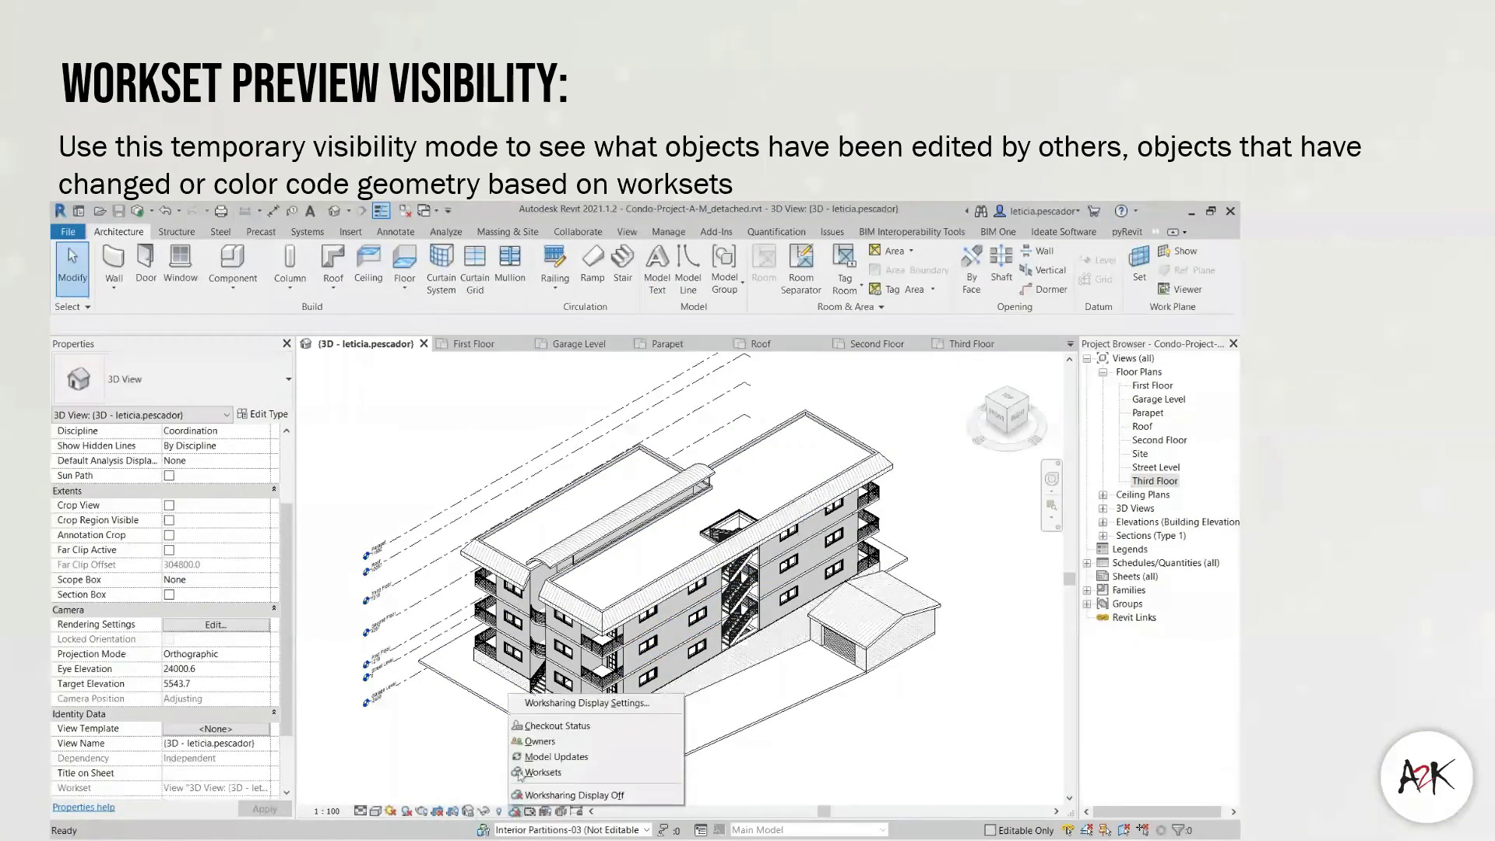
{"action": "left_click", "coordinate": [538, 704]}
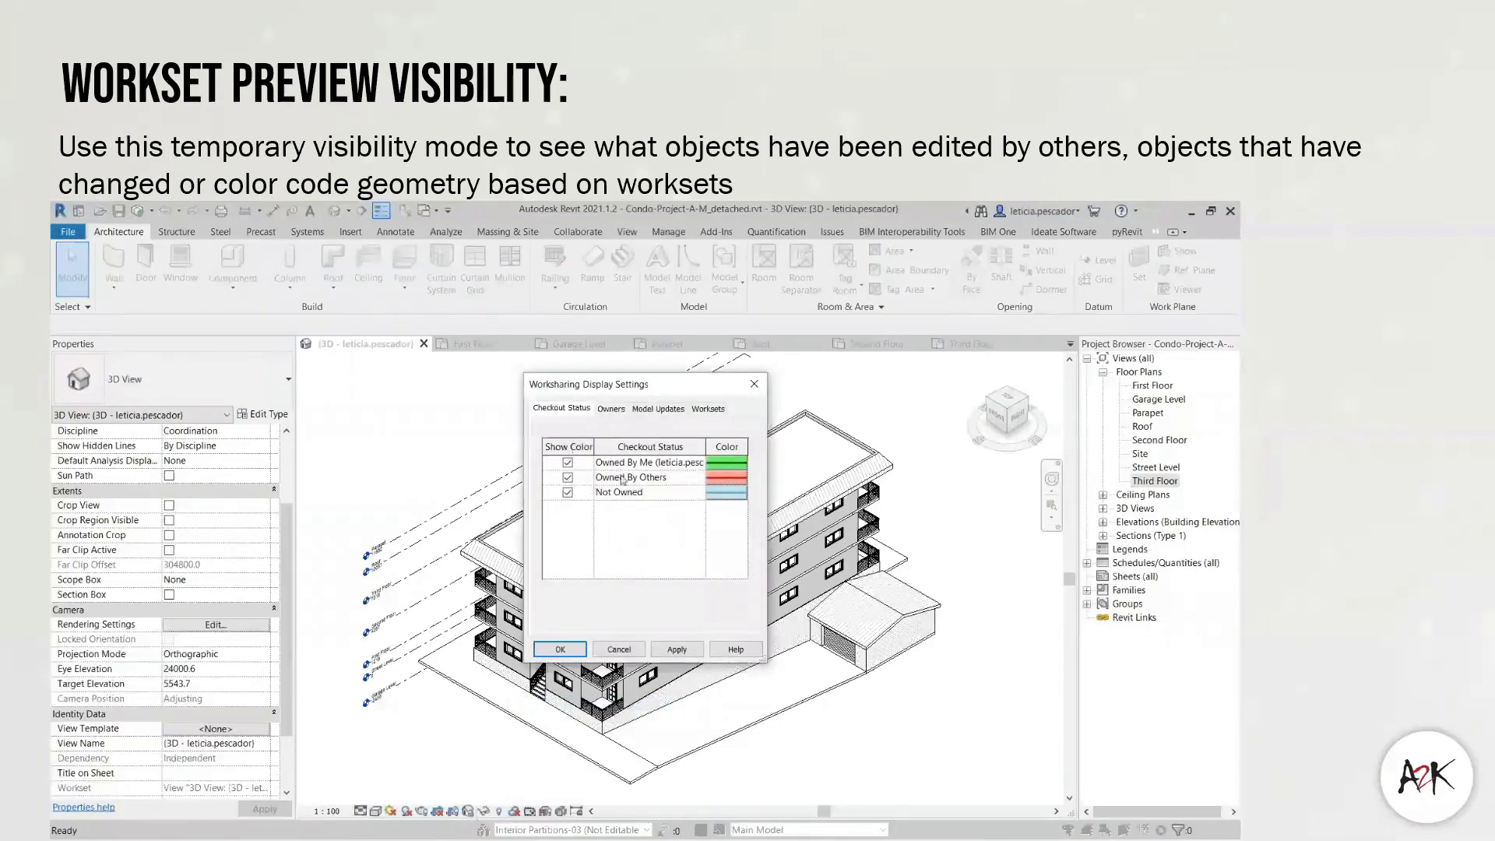
{"action": "left_click", "coordinate": [611, 409]}
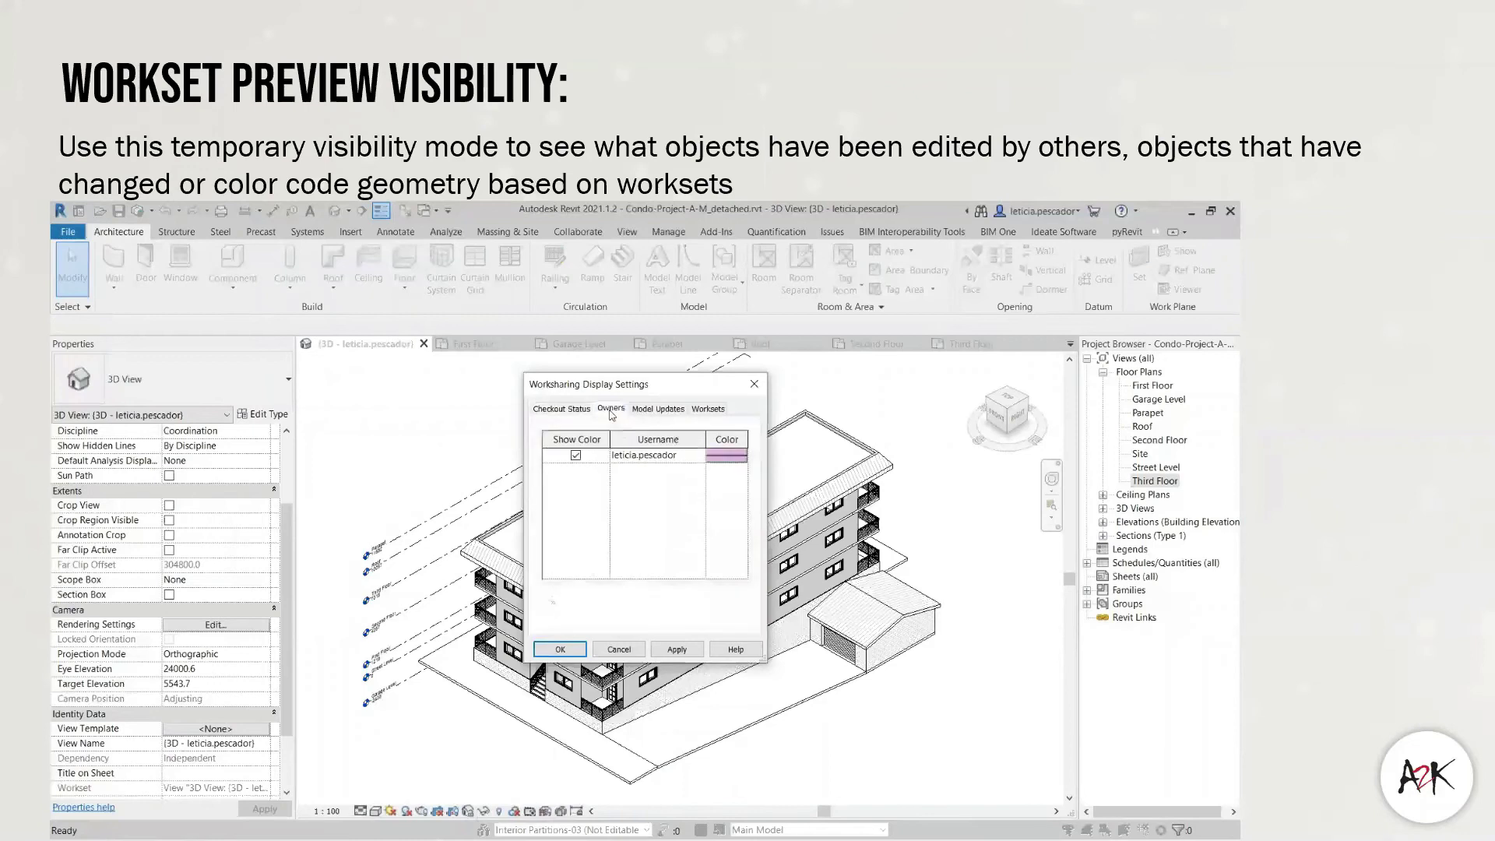
{"action": "left_click", "coordinate": [656, 410]}
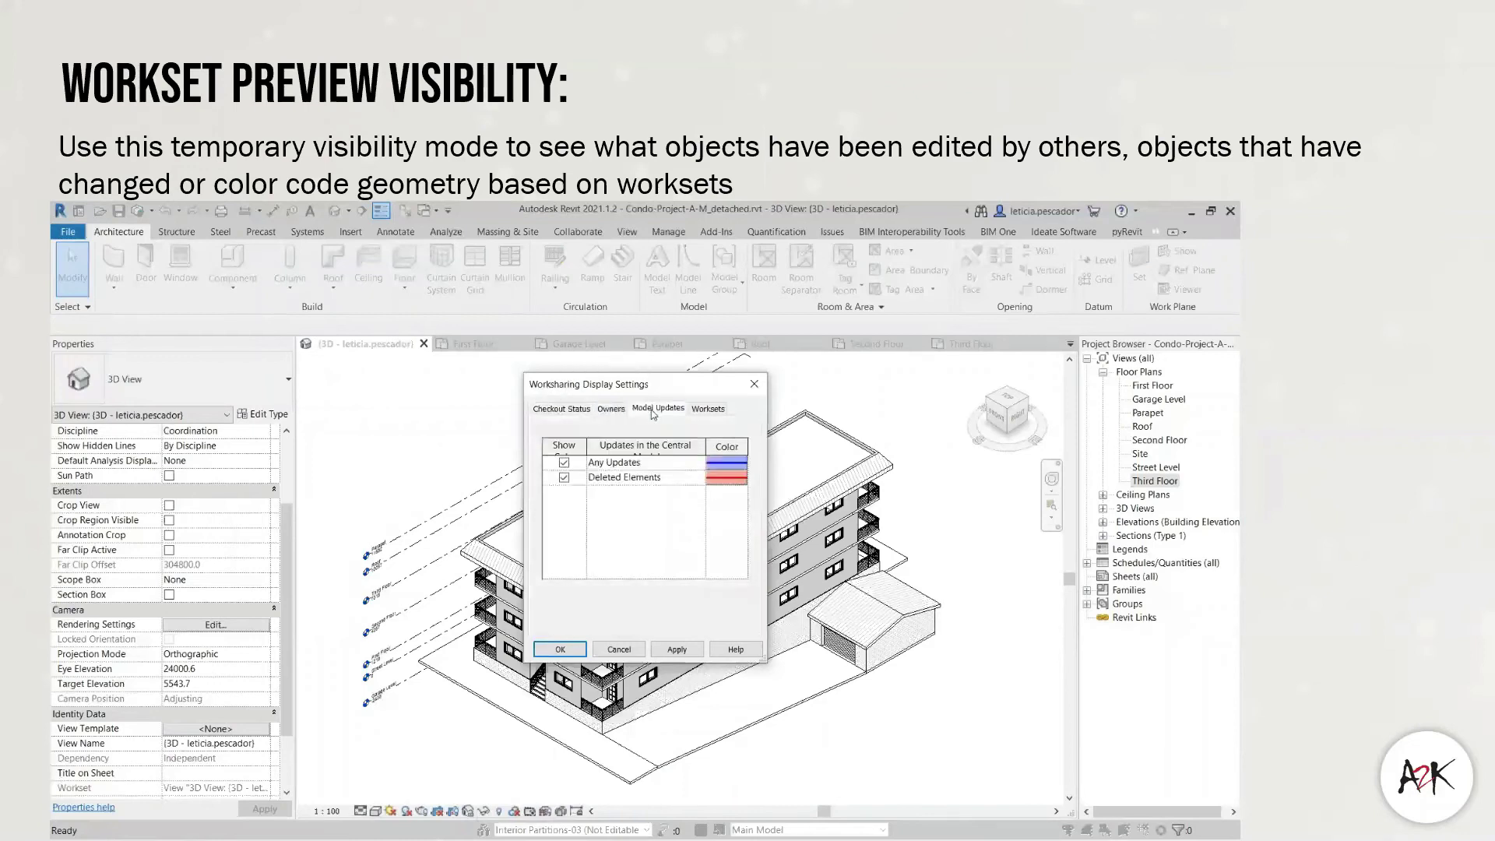
{"action": "left_click", "coordinate": [706, 410]}
{"action": "left_click", "coordinate": [719, 493]}
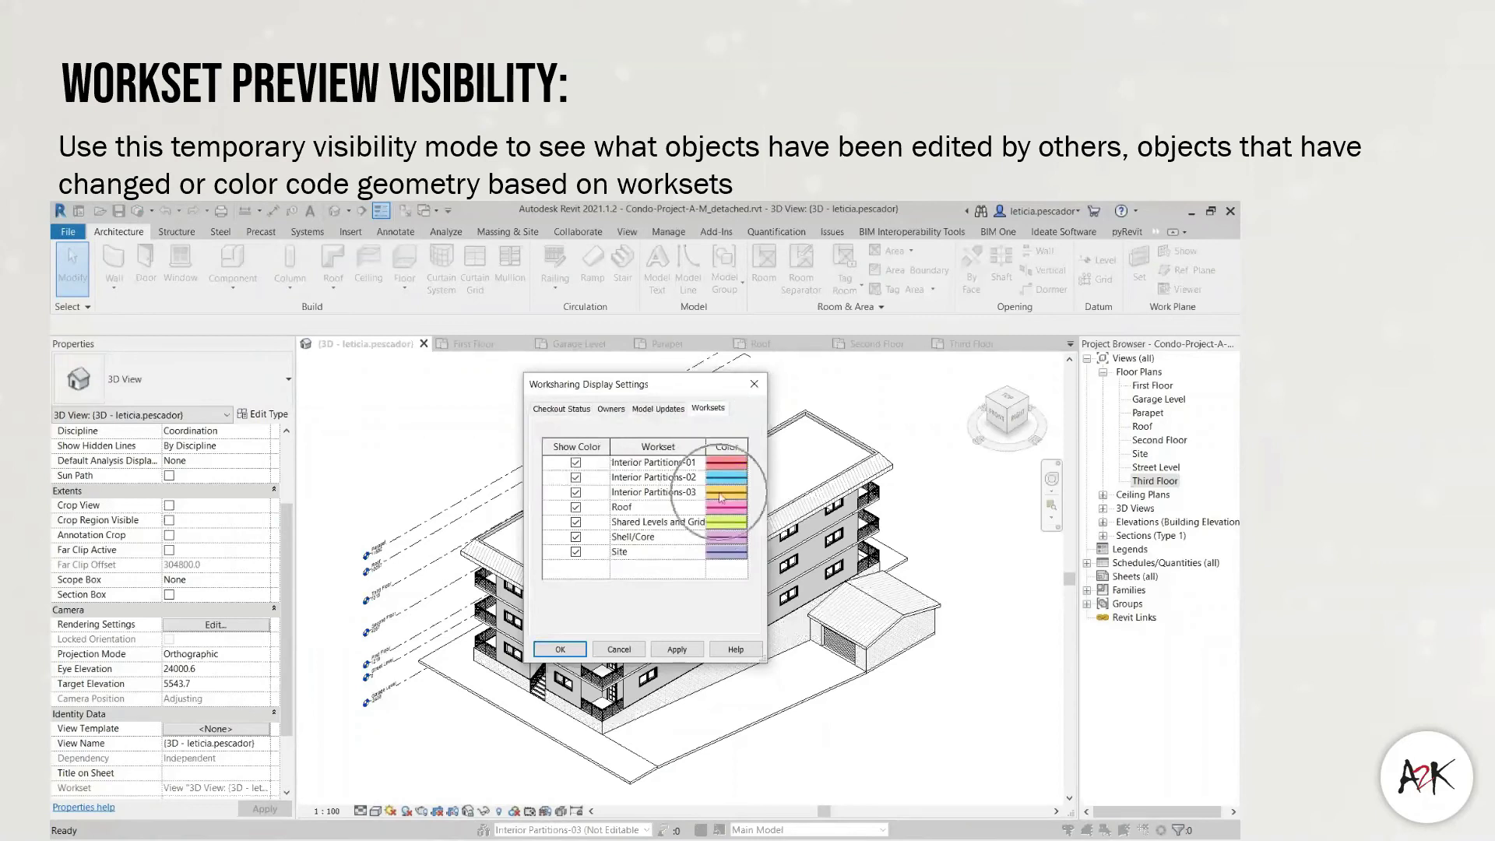
{"action": "left_click", "coordinate": [573, 654]}
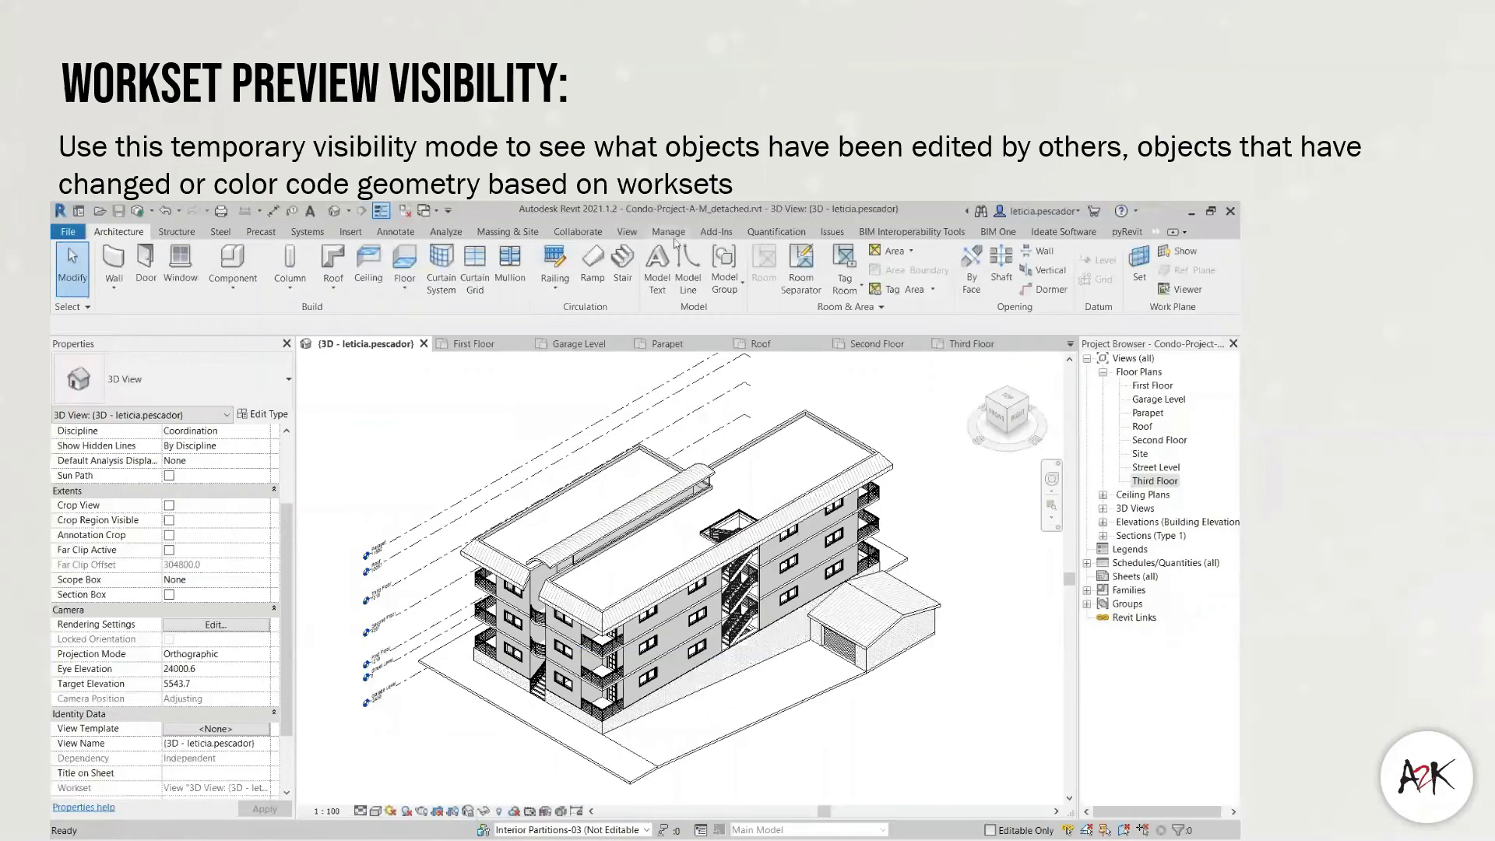
- Review the condo project's list of worksets with their editability and owners, leaving the settings as they are
{"action": "left_click", "coordinate": [578, 232]}
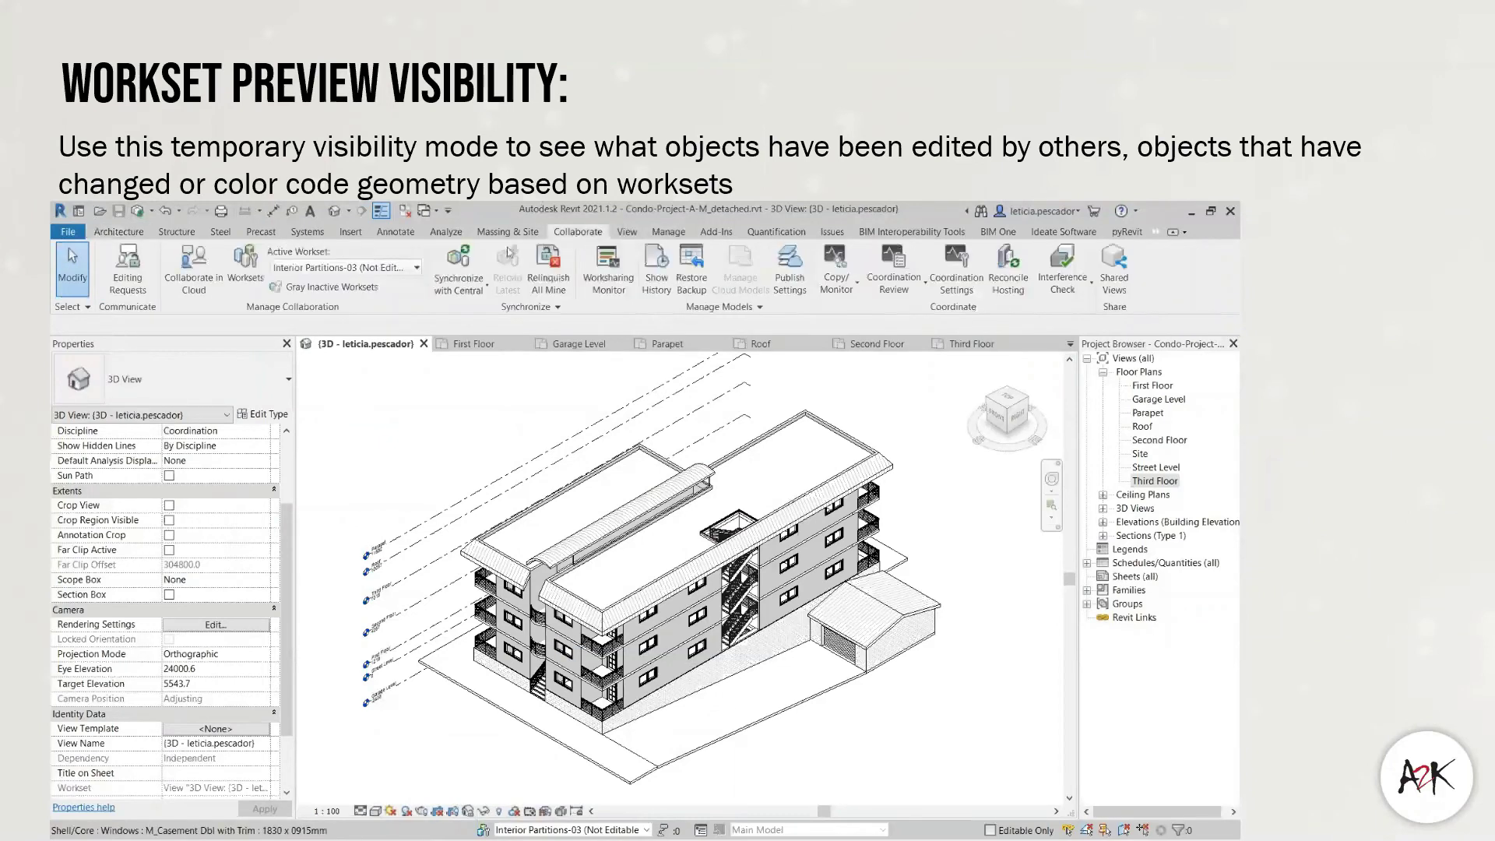
{"action": "left_click", "coordinate": [256, 276]}
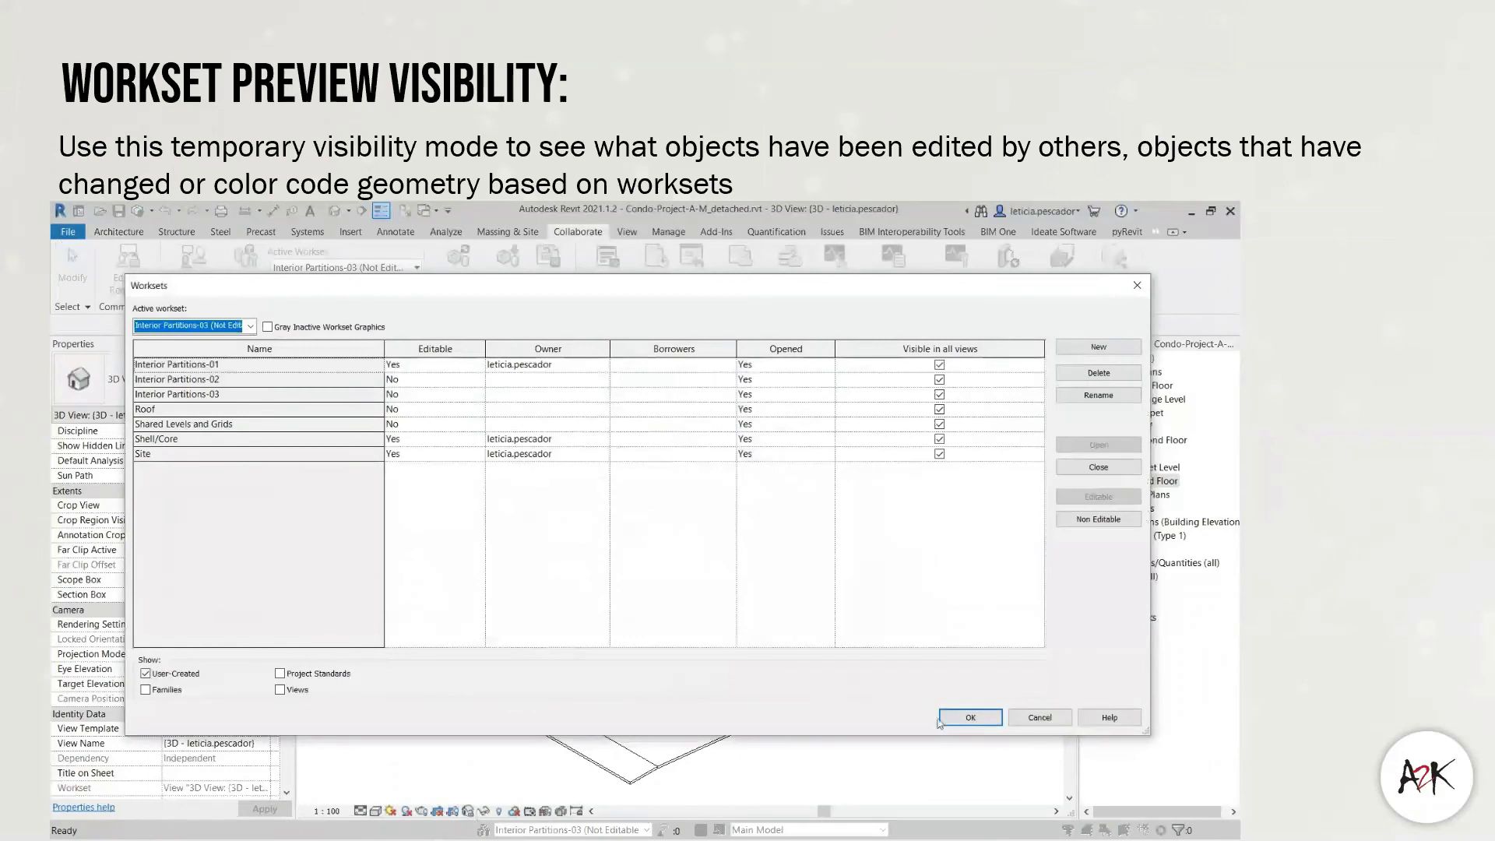
{"action": "left_click", "coordinate": [970, 718]}
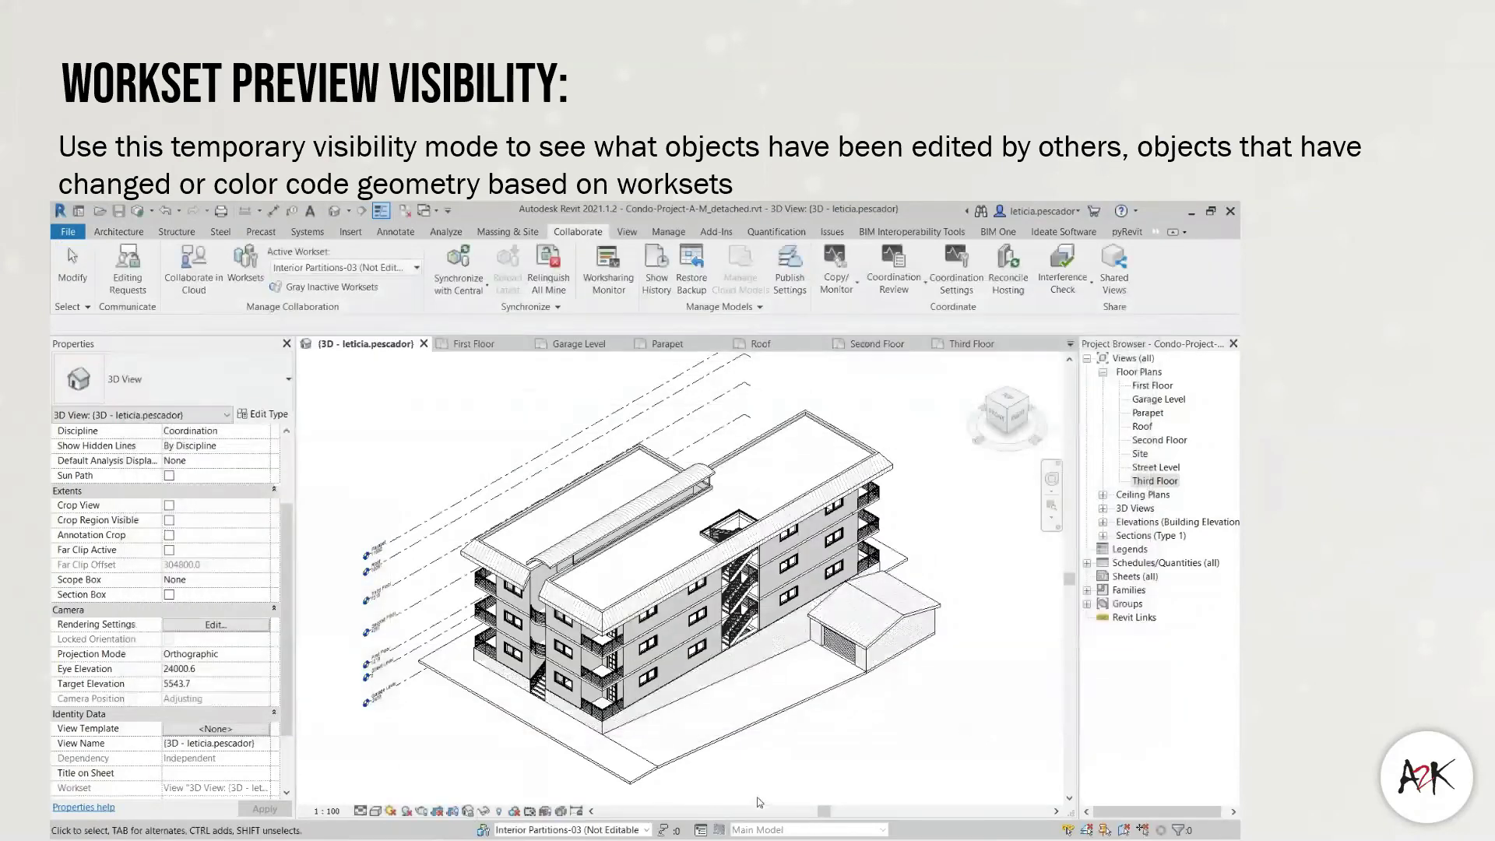
- Colour the 3D view by checkout status and review the checkout status colours in the Worksharing Display Settings
{"action": "left_click", "coordinate": [515, 810]}
{"action": "left_click", "coordinate": [552, 727]}
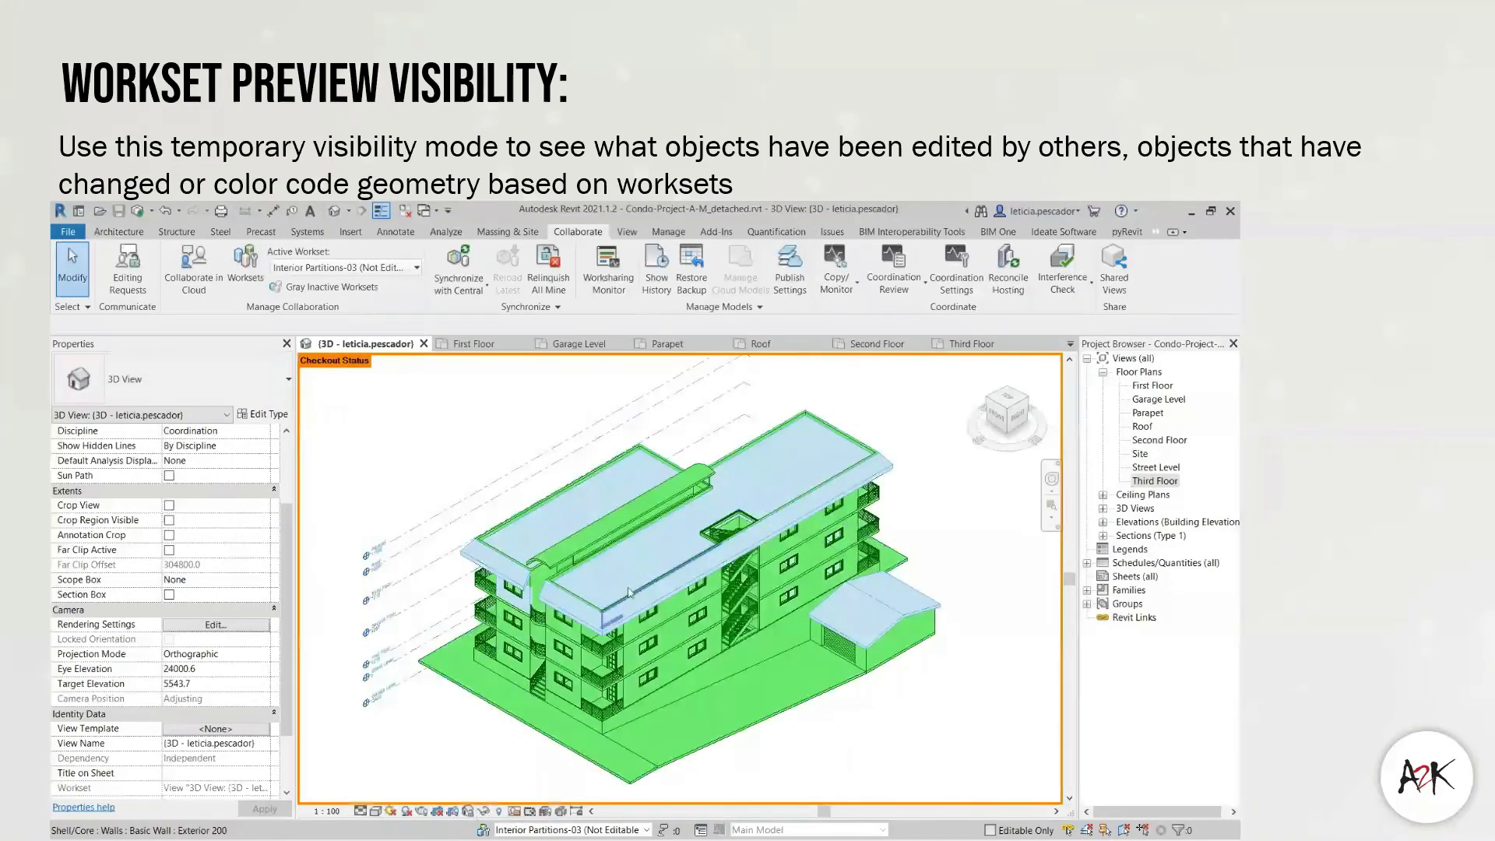
{"action": "left_click", "coordinate": [514, 810]}
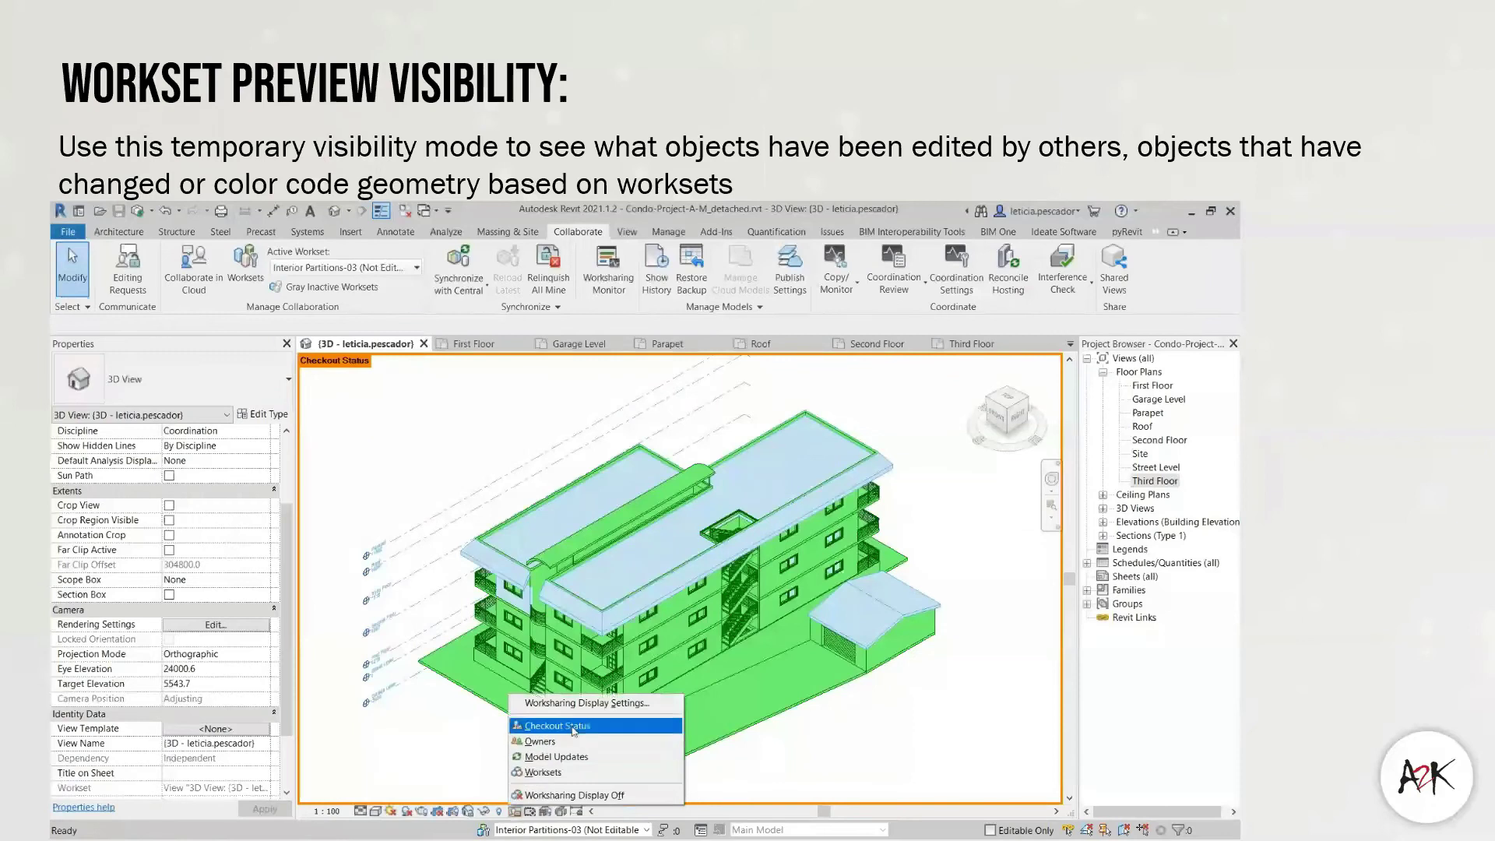
{"action": "left_click", "coordinate": [586, 703]}
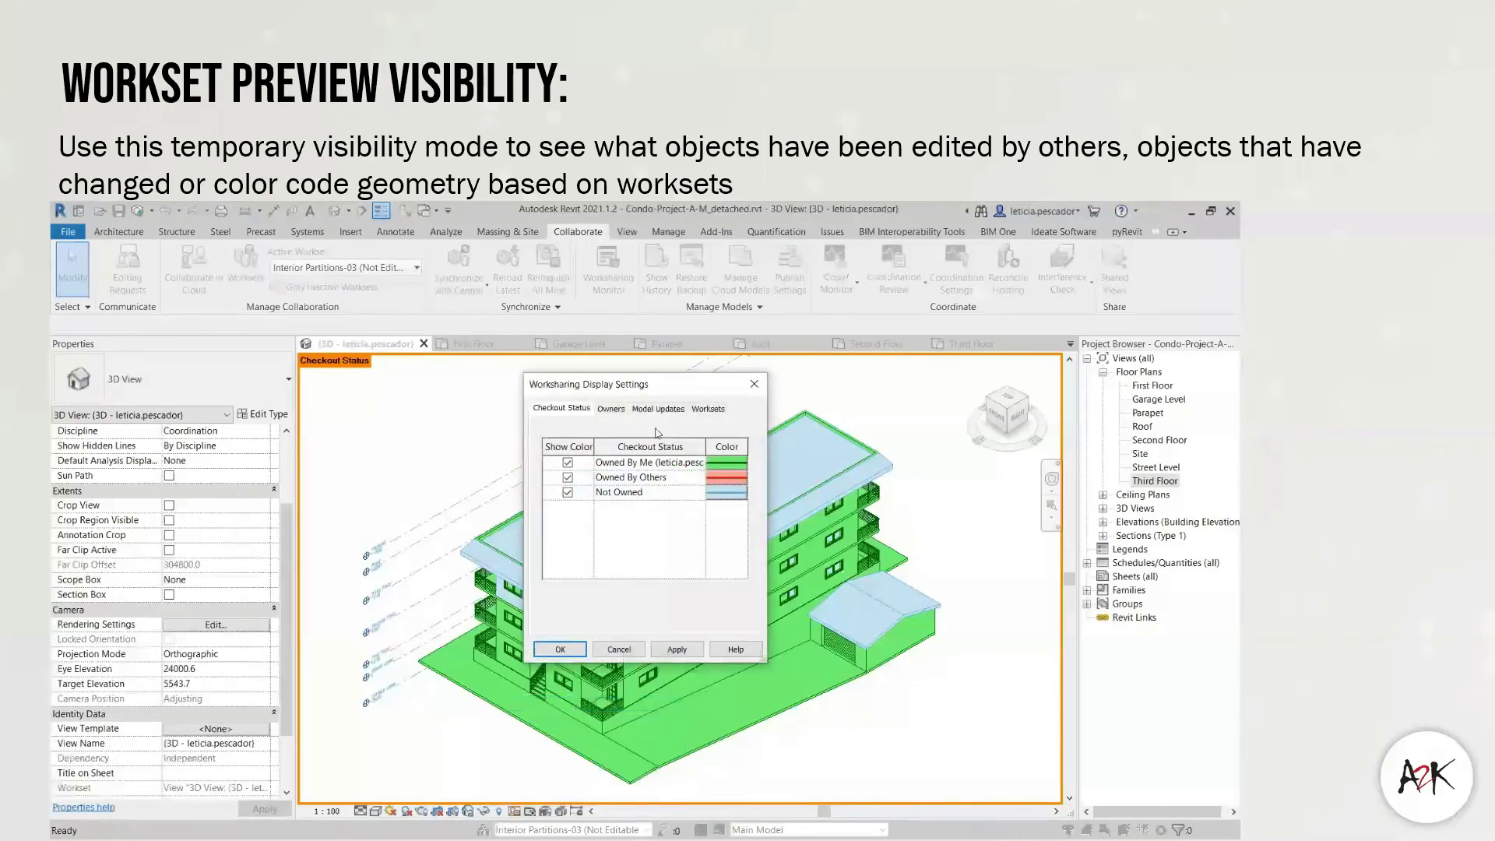
{"action": "left_click_drag", "start_coordinate": [774, 396], "coordinate": [947, 422]}
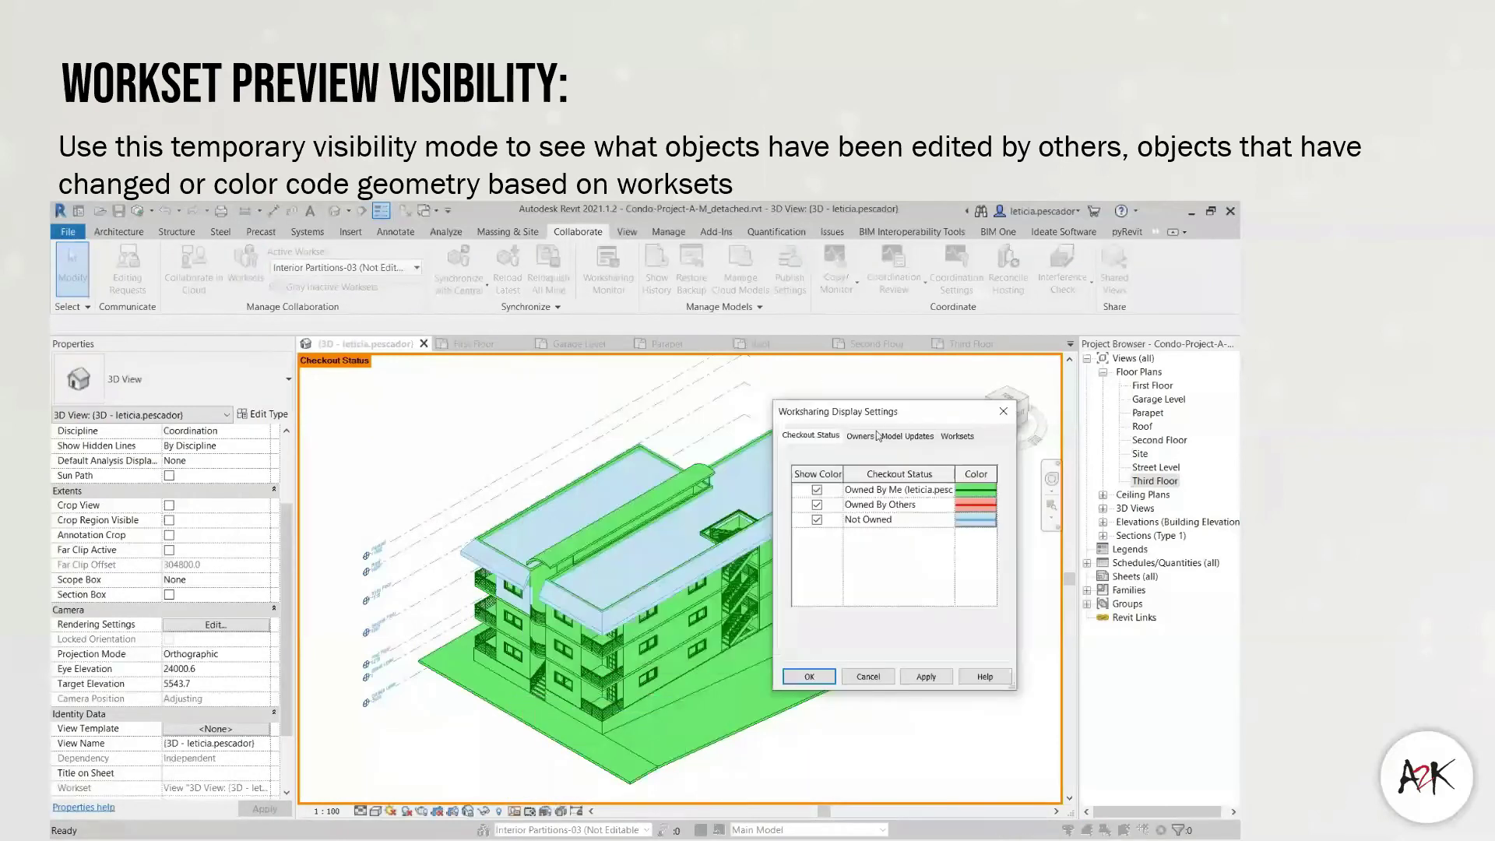
{"action": "left_click", "coordinate": [809, 676]}
- Colour the 3D view by owners and review the owner, model update and workset colours in the Worksharing Display Settings
{"action": "left_click", "coordinate": [512, 813]}
{"action": "left_click", "coordinate": [592, 742]}
{"action": "left_click", "coordinate": [514, 813]}
{"action": "left_click", "coordinate": [564, 704]}
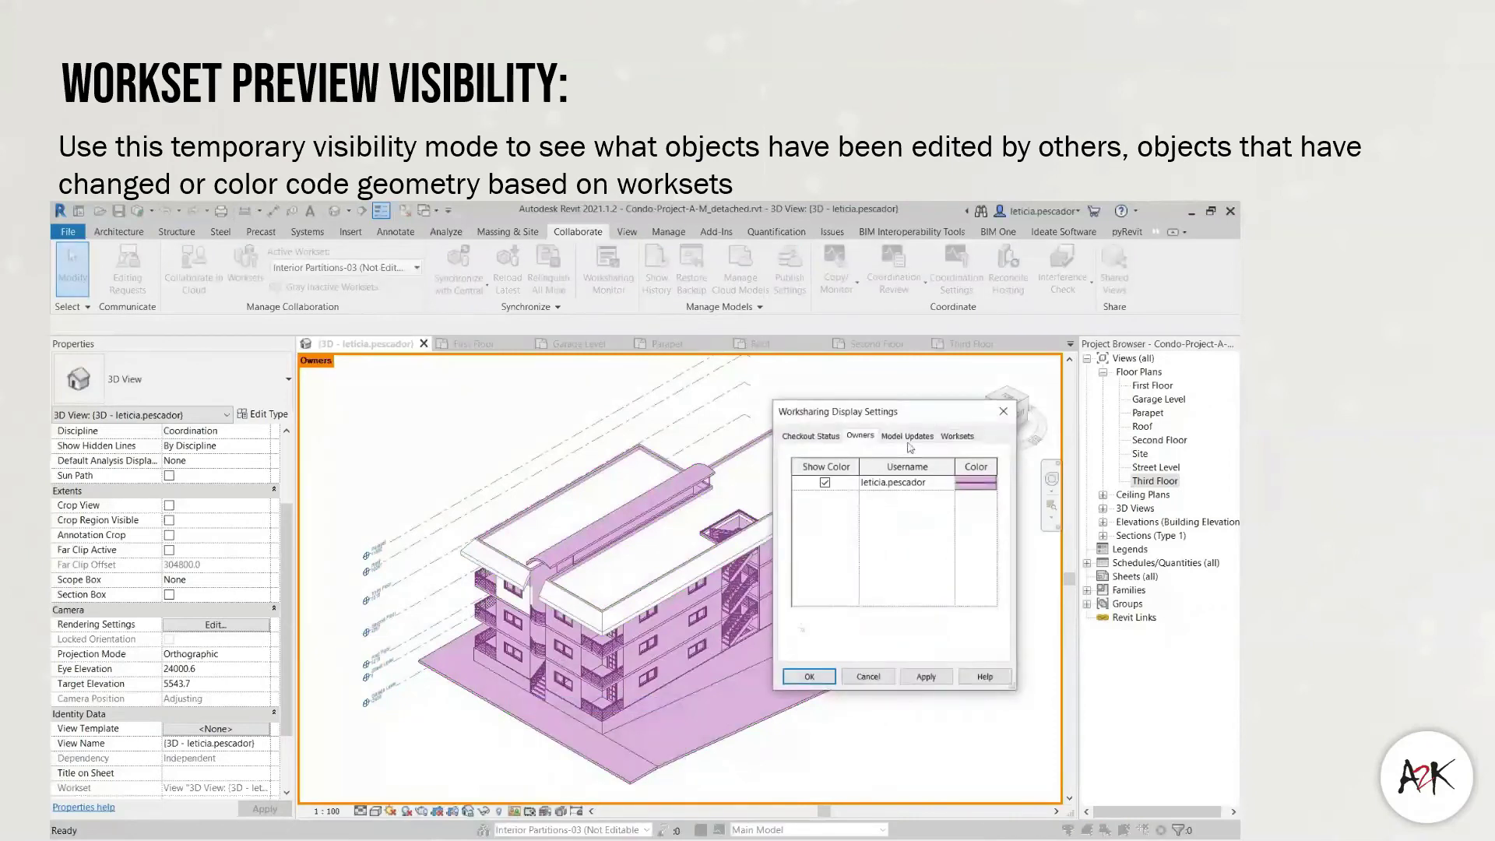
{"action": "left_click", "coordinate": [907, 437]}
{"action": "left_click", "coordinate": [957, 436]}
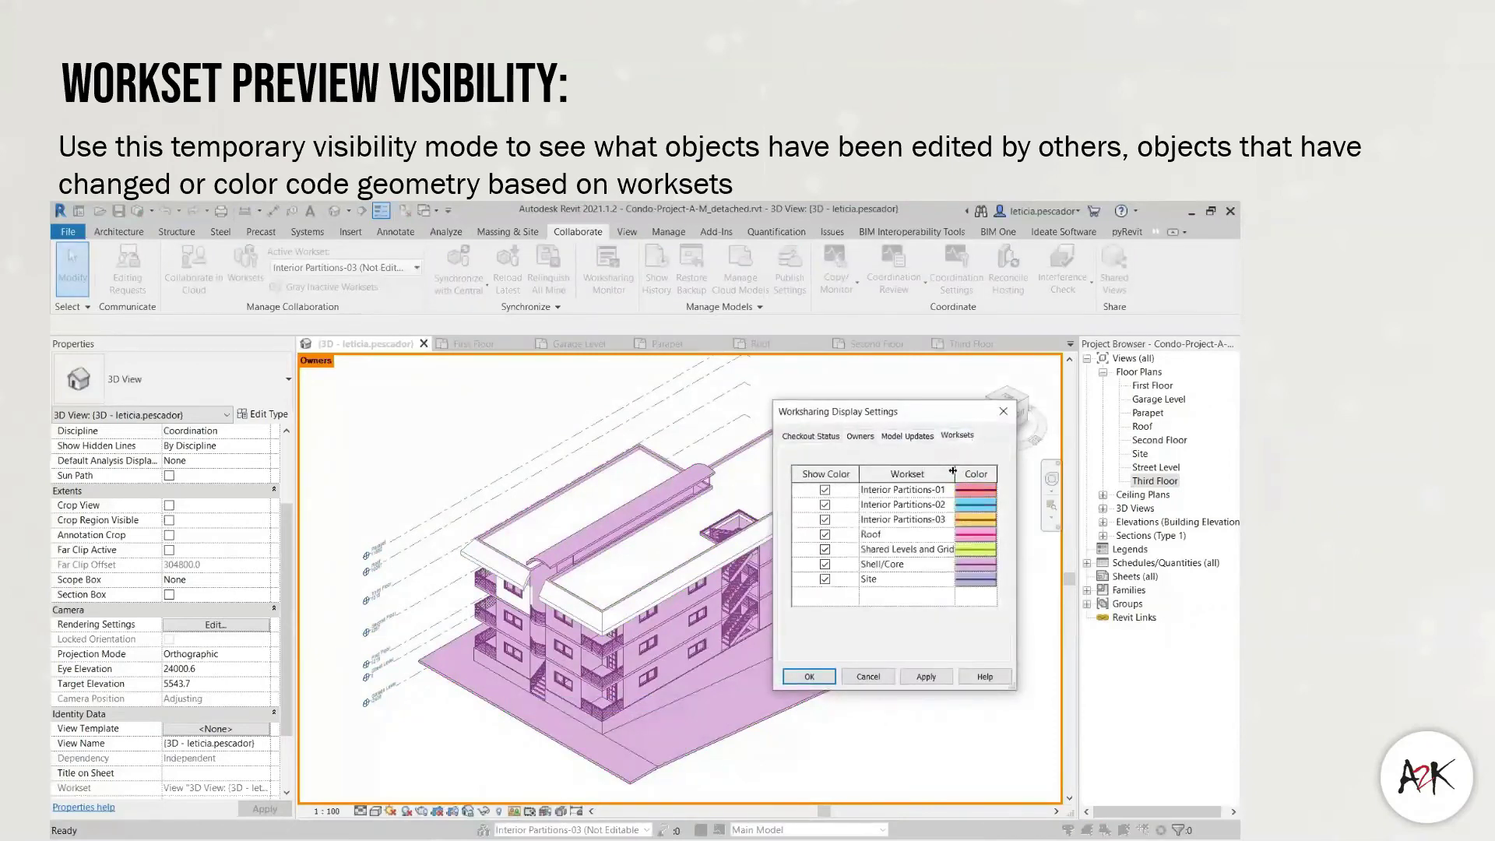
{"action": "left_click", "coordinate": [809, 676]}
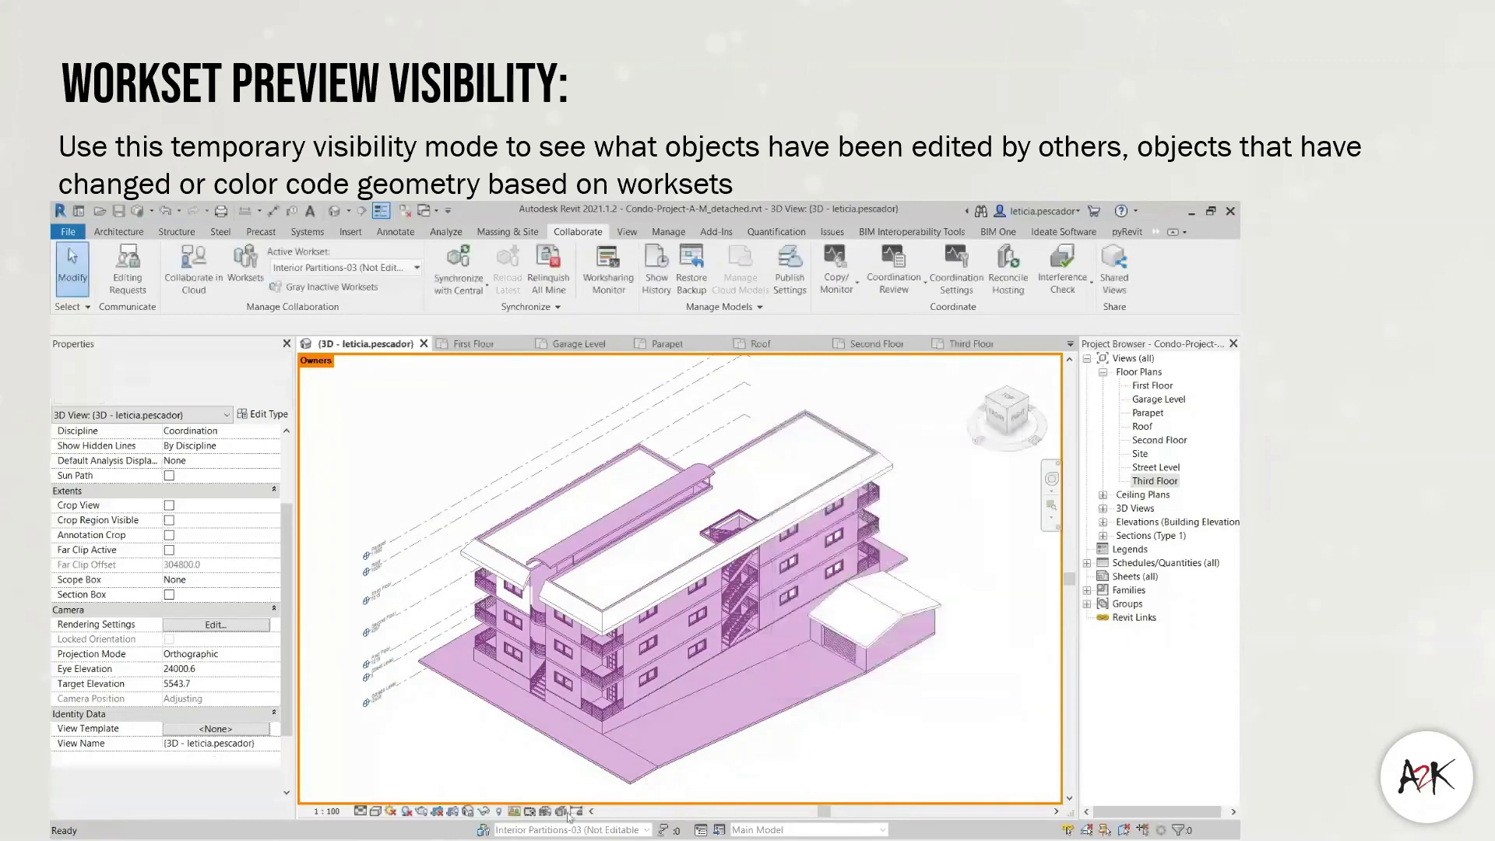
- Check the colour assigned to each workset and switch the 3D view's worksharing display to Worksets
{"action": "left_click", "coordinate": [576, 811]}
{"action": "left_click", "coordinate": [602, 703]}
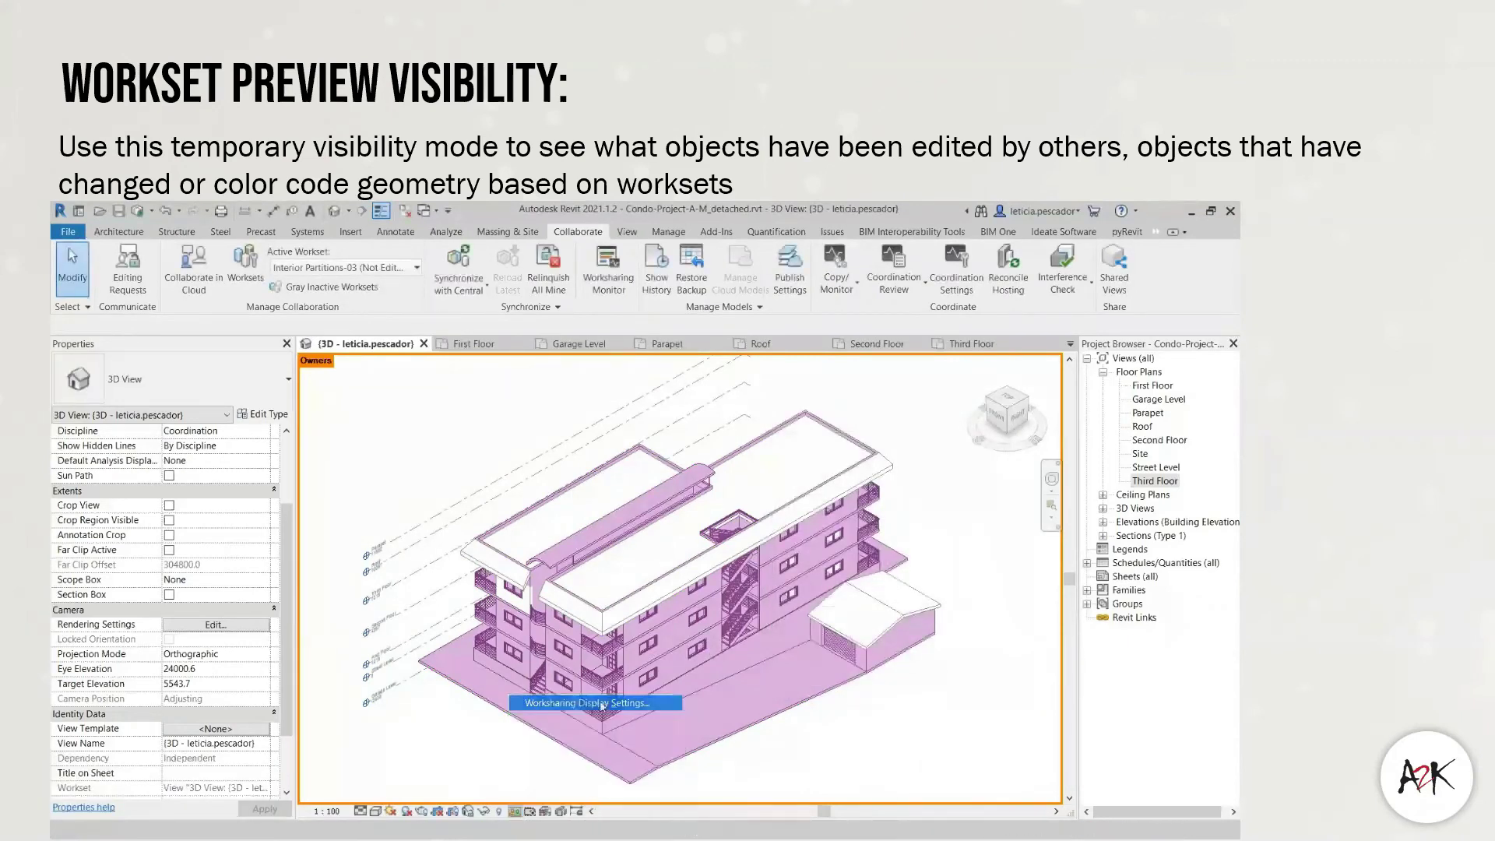
{"action": "left_click", "coordinate": [957, 437]}
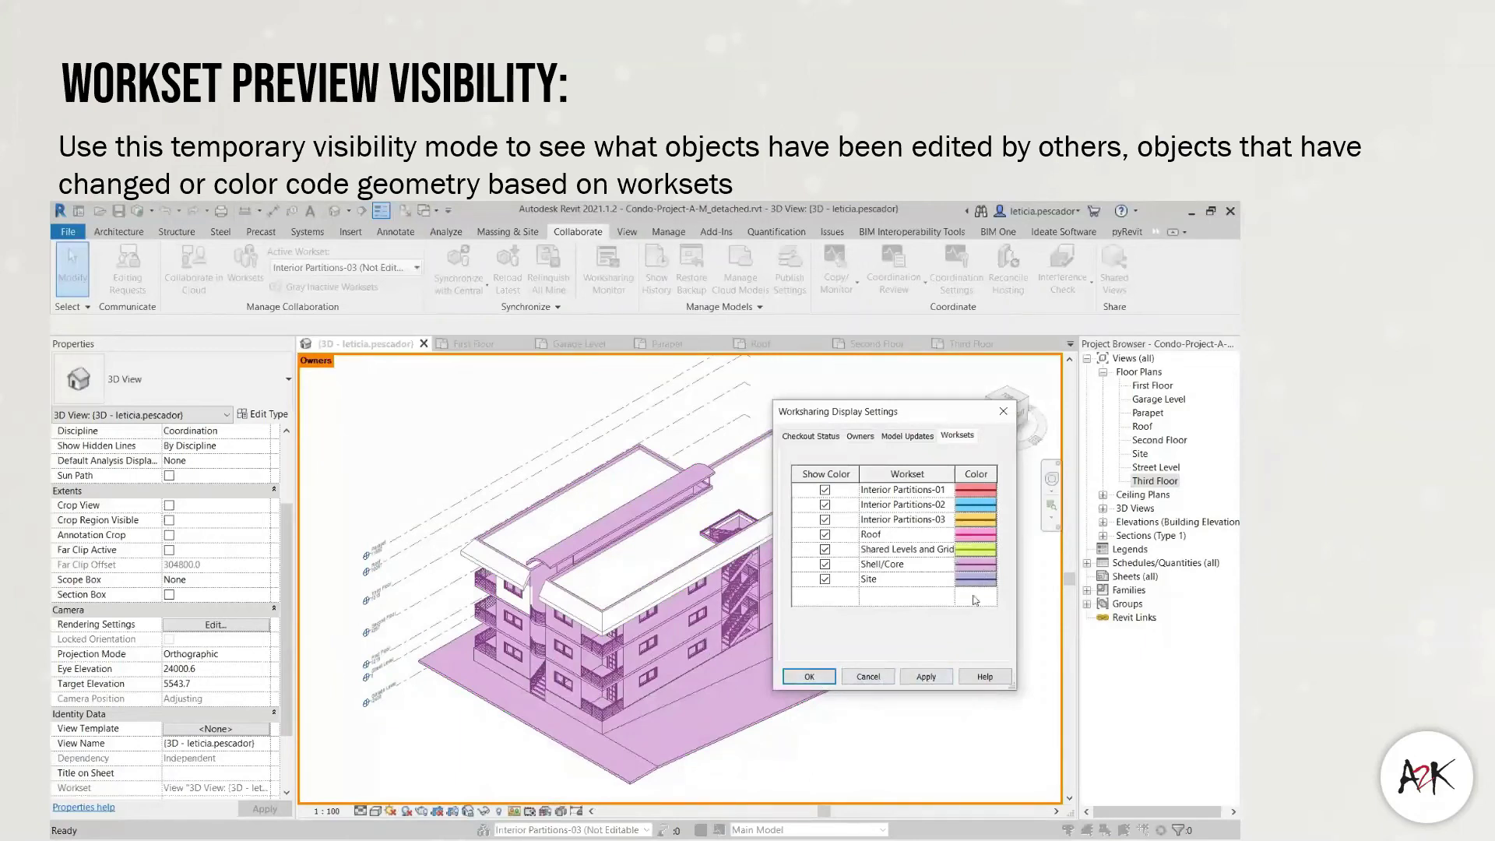
{"action": "left_click", "coordinate": [809, 676]}
{"action": "left_click", "coordinate": [519, 812]}
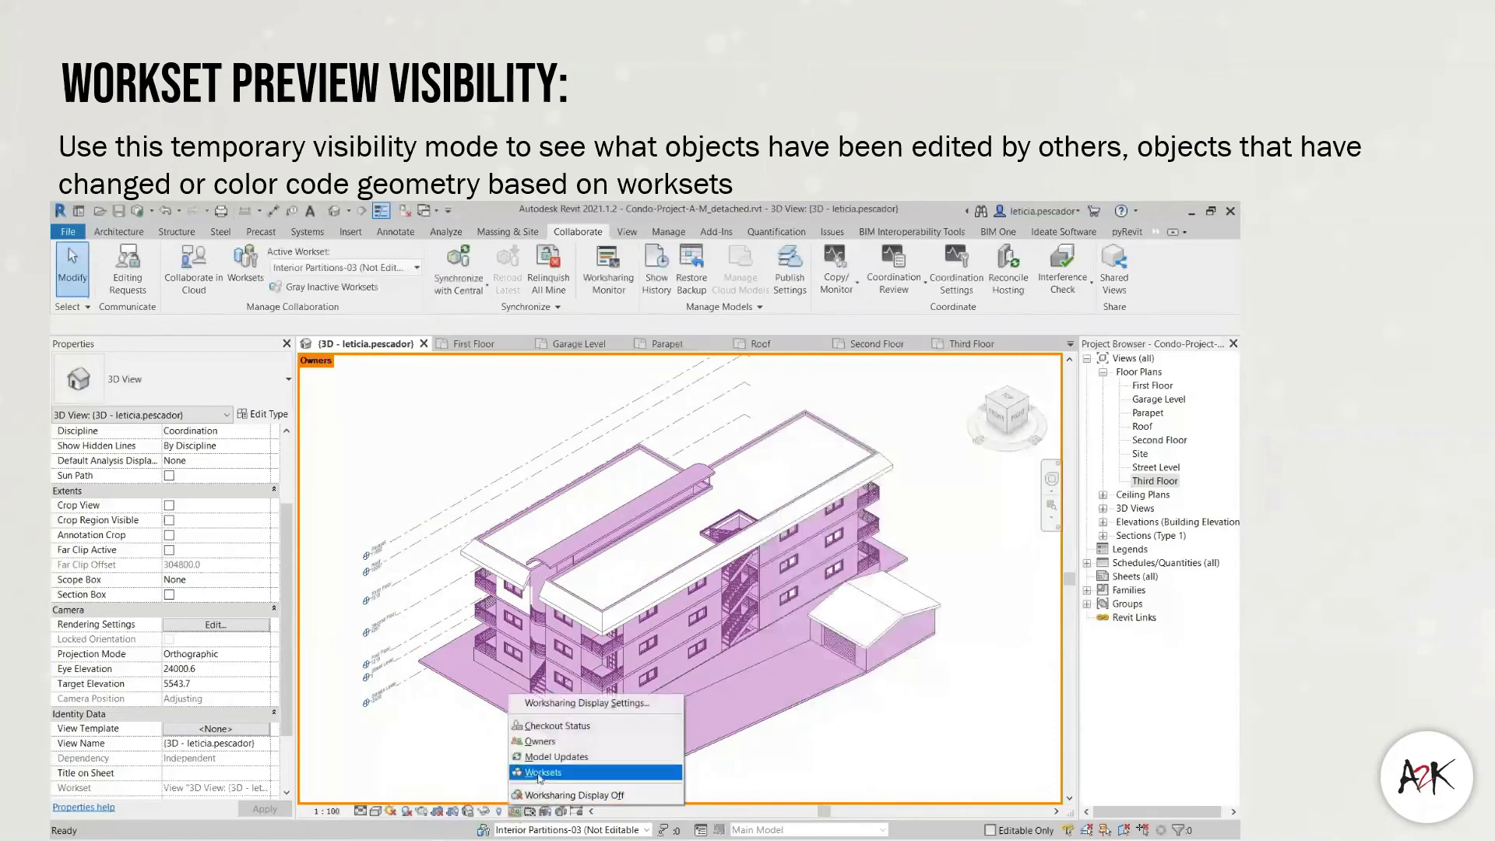
{"action": "left_click", "coordinate": [543, 772]}
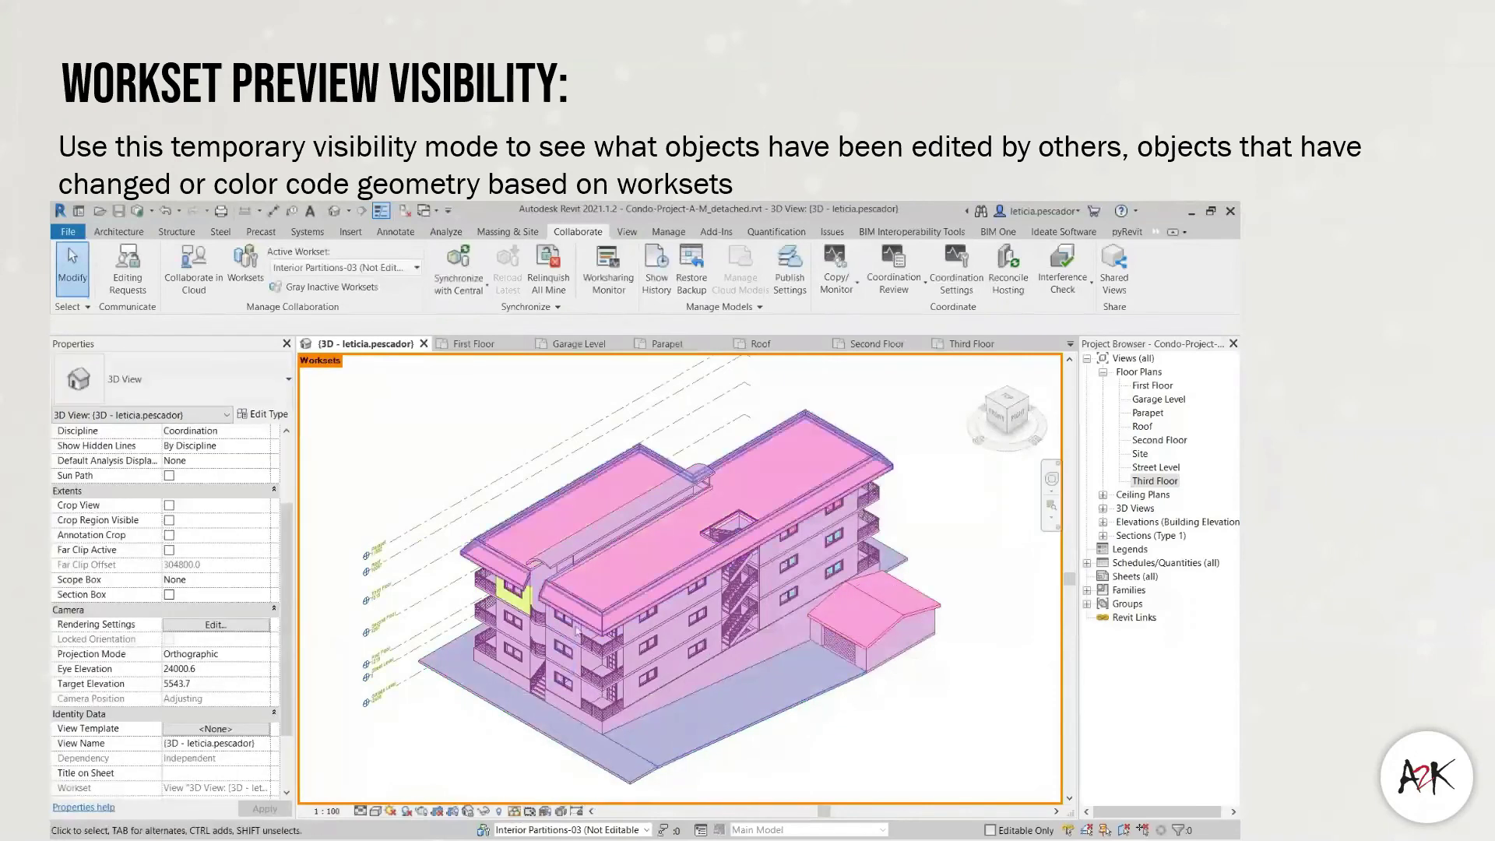
- Reassign the yellow-coloured Exterior 200 wall below the roof from Shared Levels and Grids to the Shell/Core workset
{"action": "scroll", "coordinate": [543, 626], "scroll_direction": "up", "scroll_amount": 3}
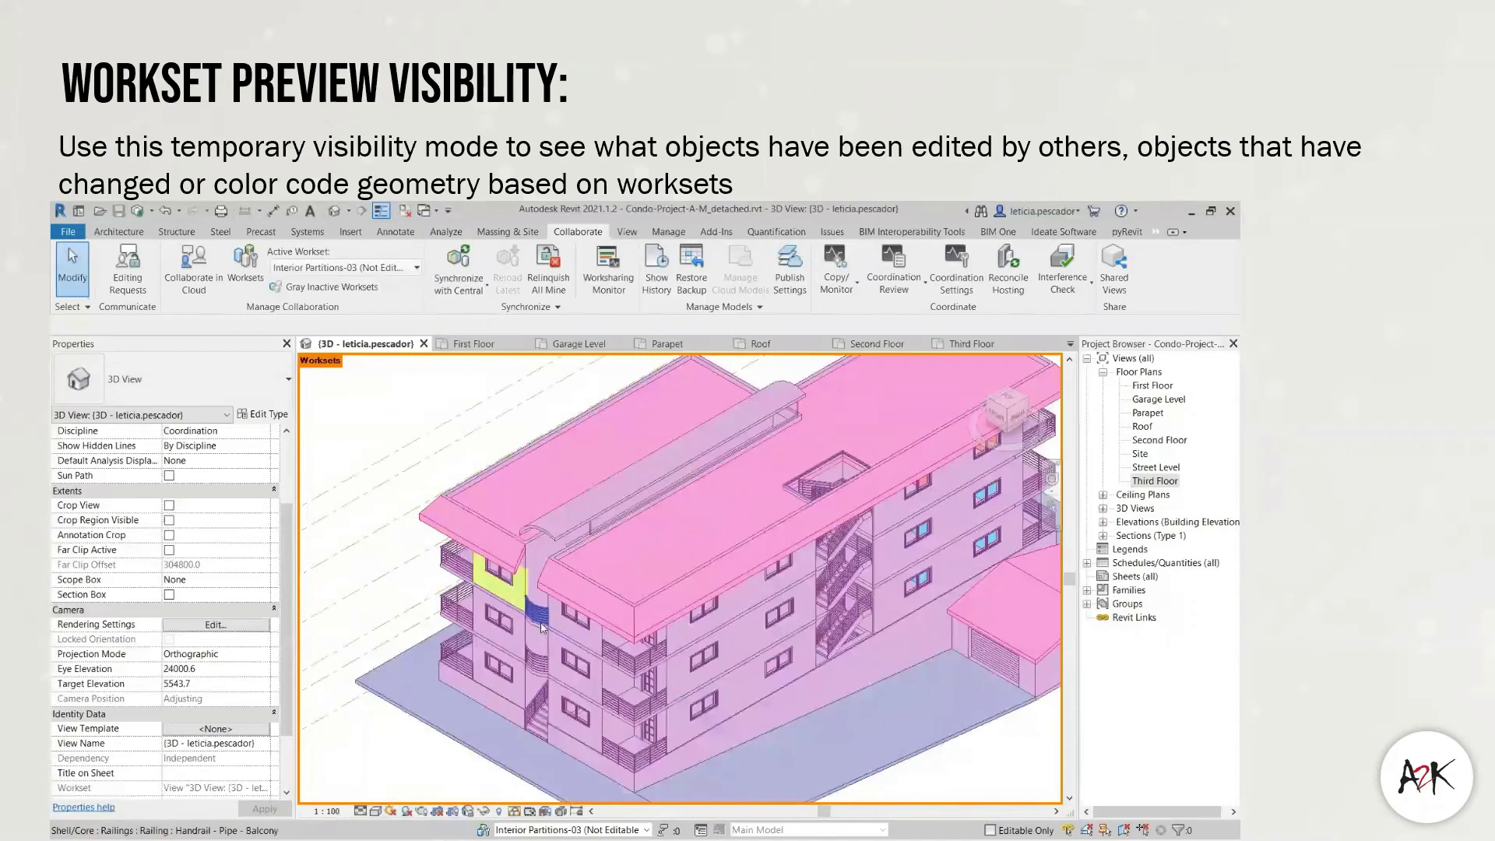
{"action": "scroll", "coordinate": [543, 627], "scroll_direction": "up", "scroll_amount": 2}
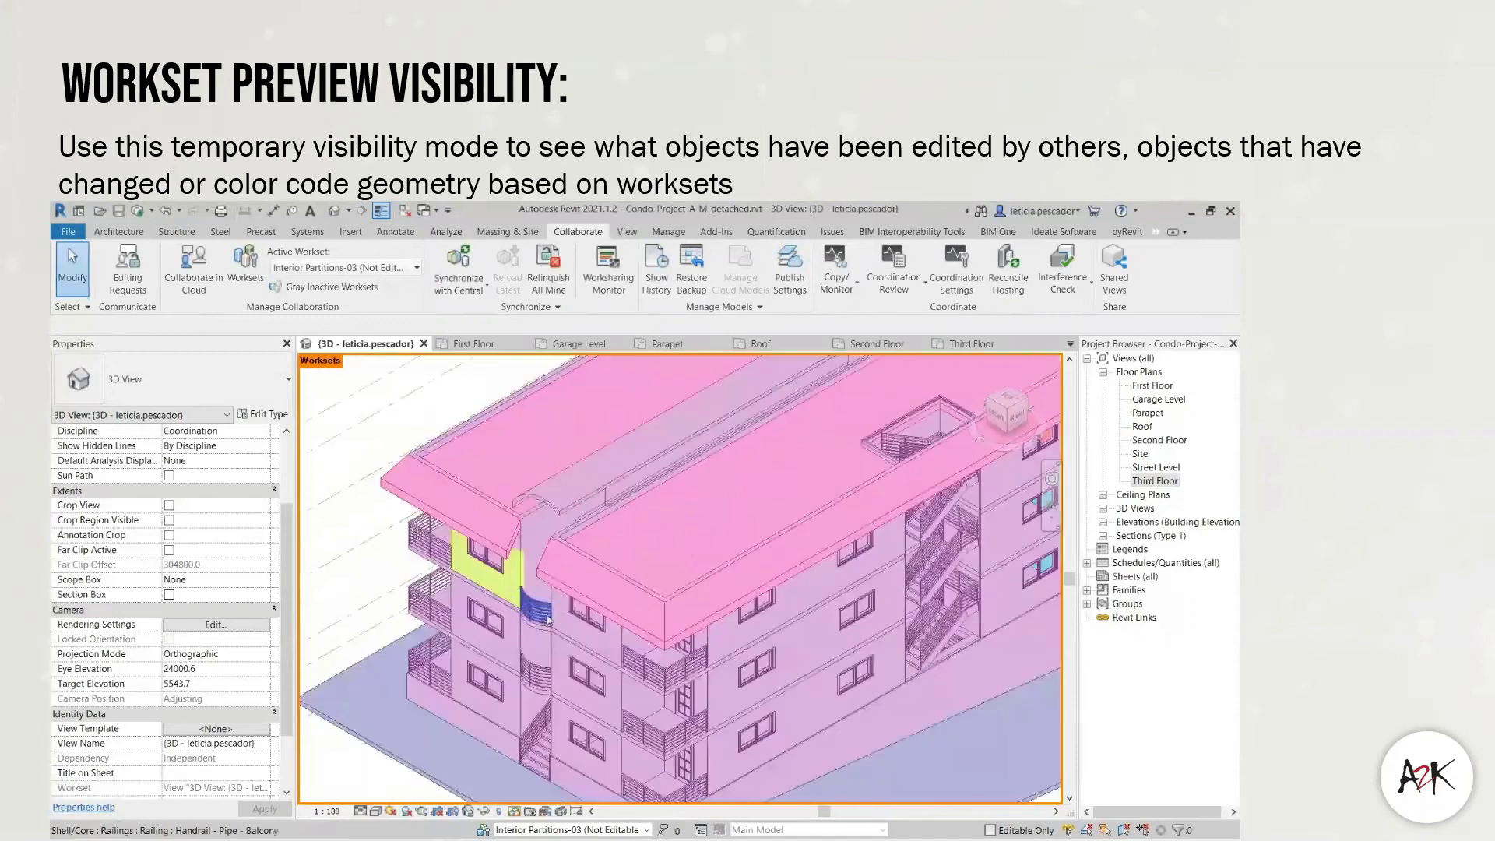
{"action": "left_click", "coordinate": [519, 578]}
{"action": "left_click", "coordinate": [215, 713]}
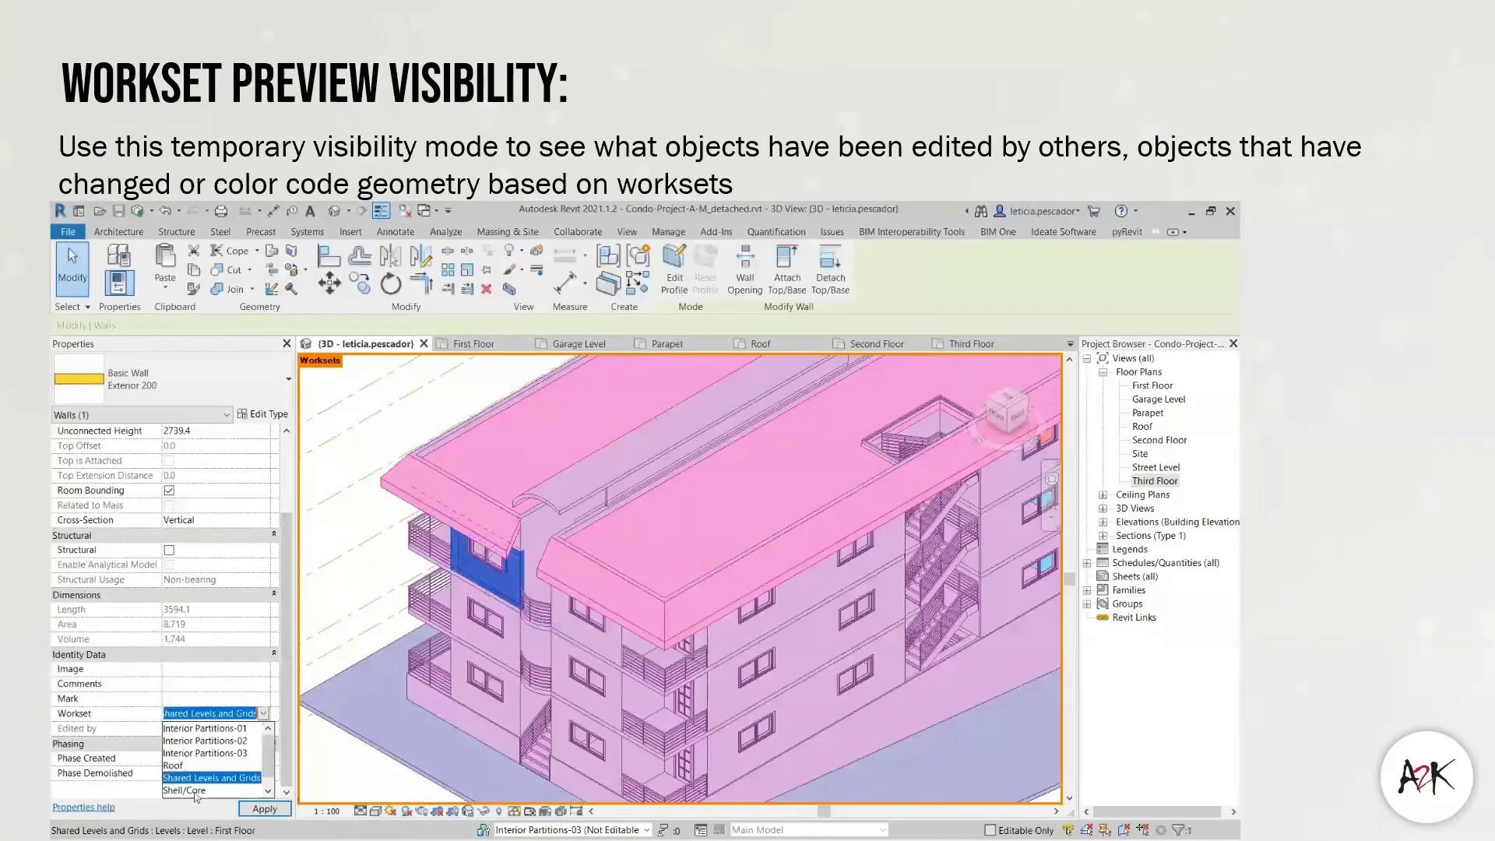
{"action": "key", "text": "Escape"}
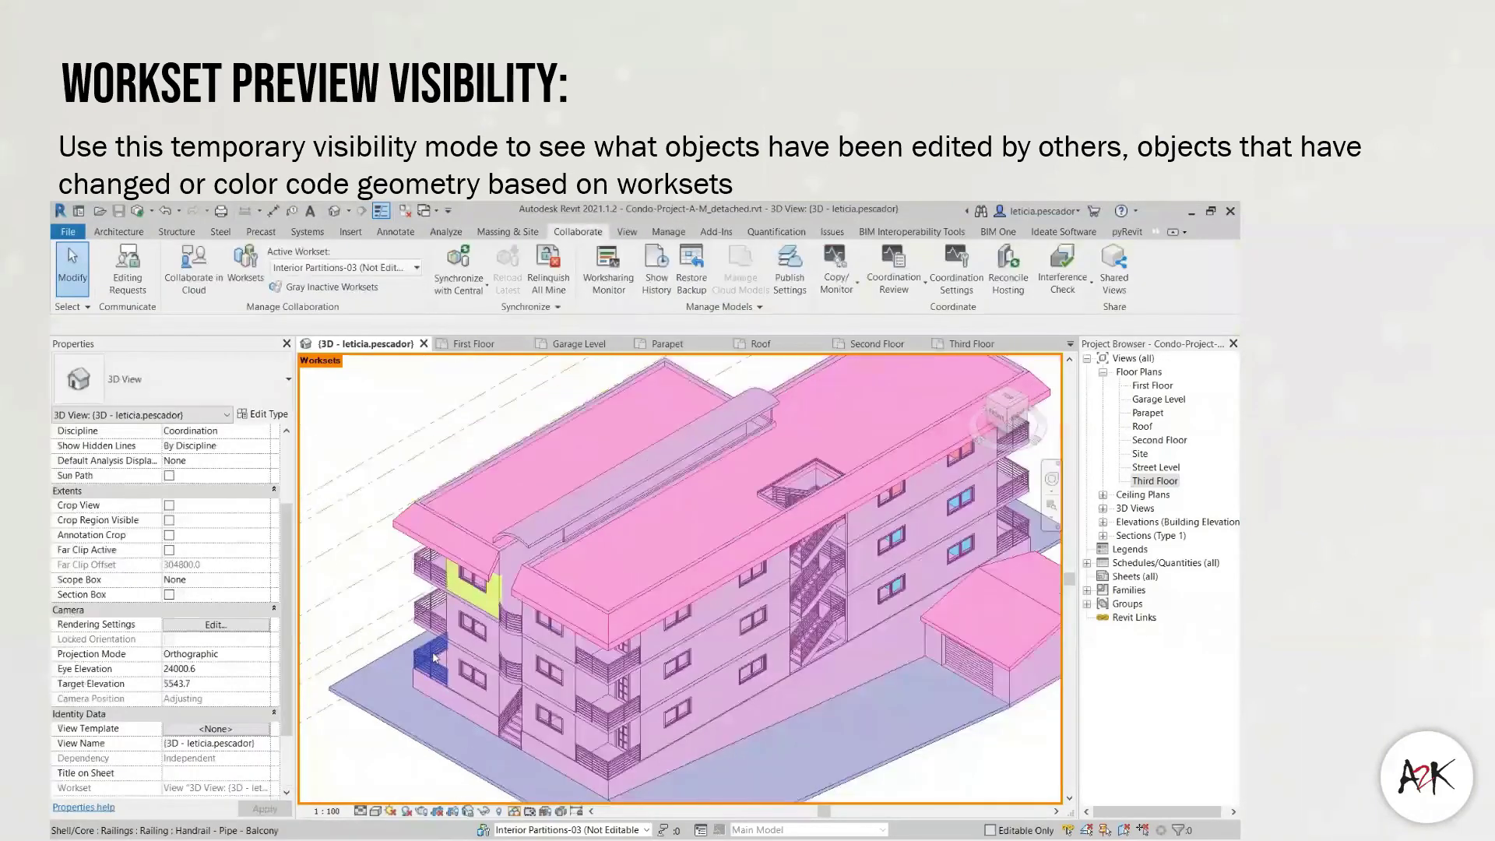
{"action": "scroll", "coordinate": [433, 658], "scroll_direction": "down", "scroll_amount": 4}
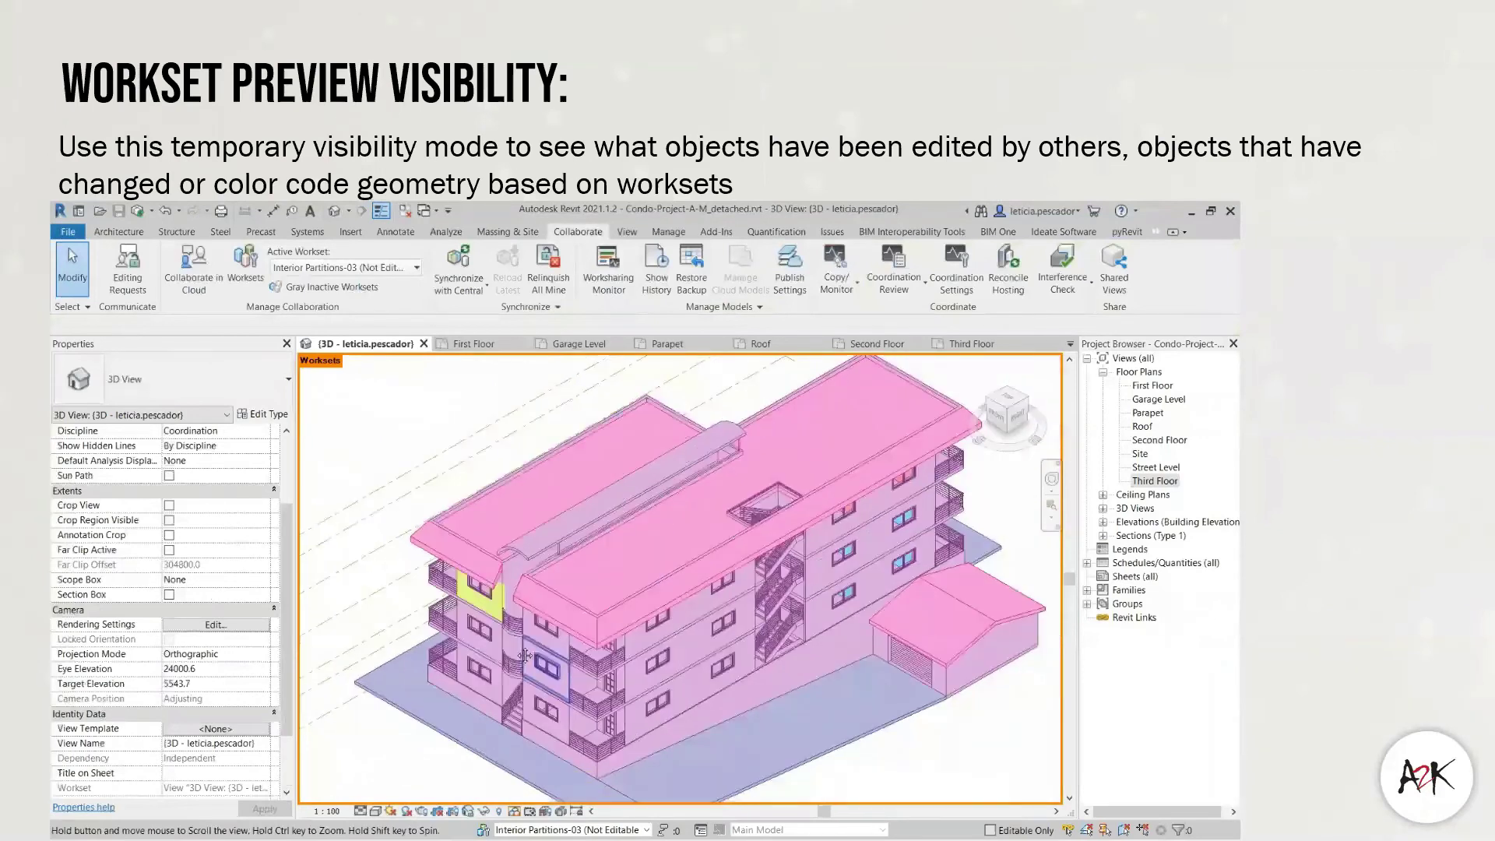
{"action": "left_click", "coordinate": [438, 617]}
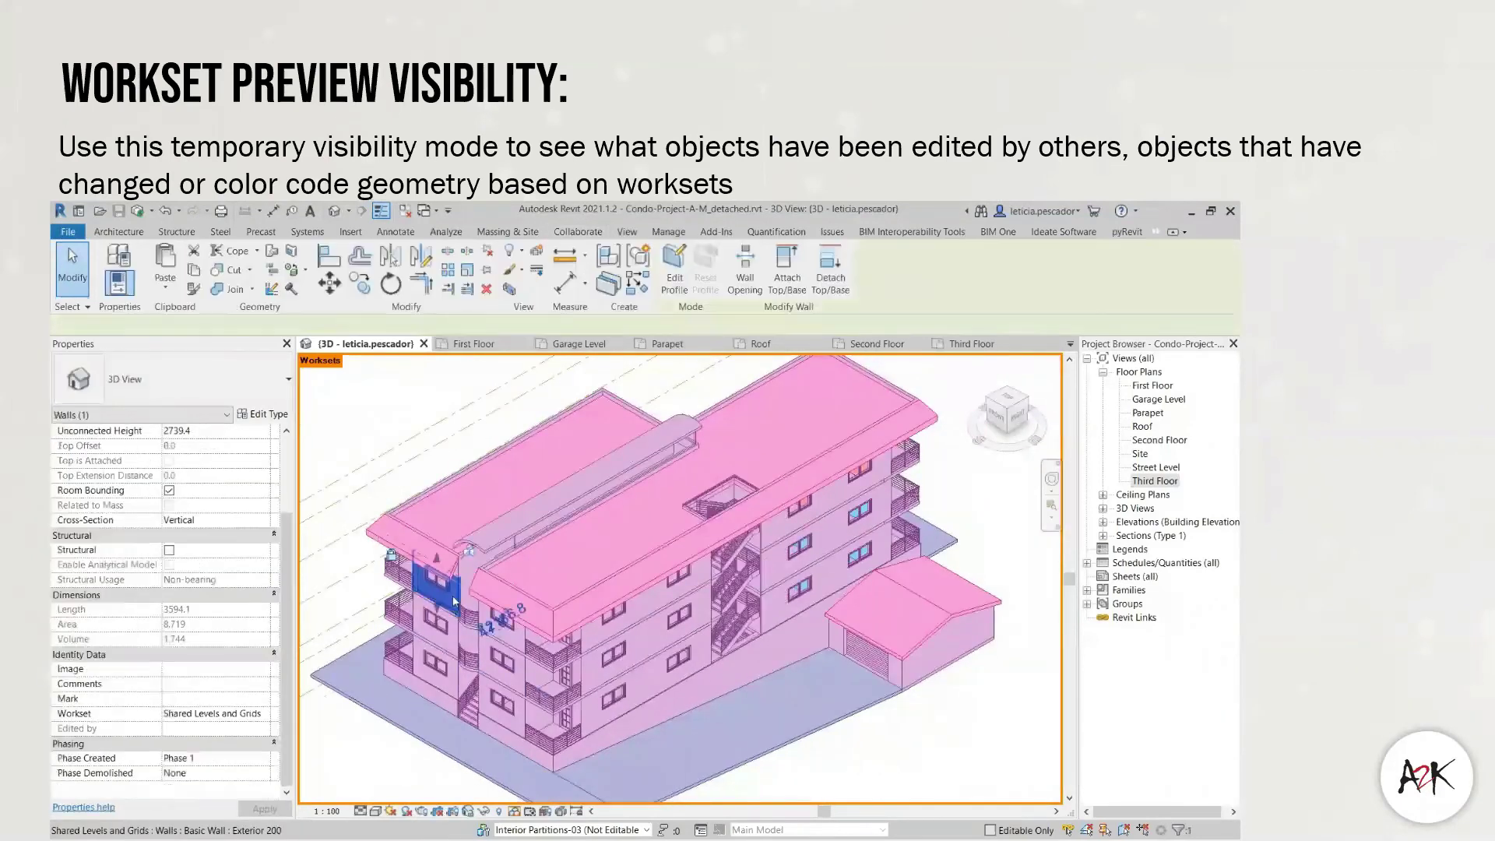
{"action": "key", "text": "Escape"}
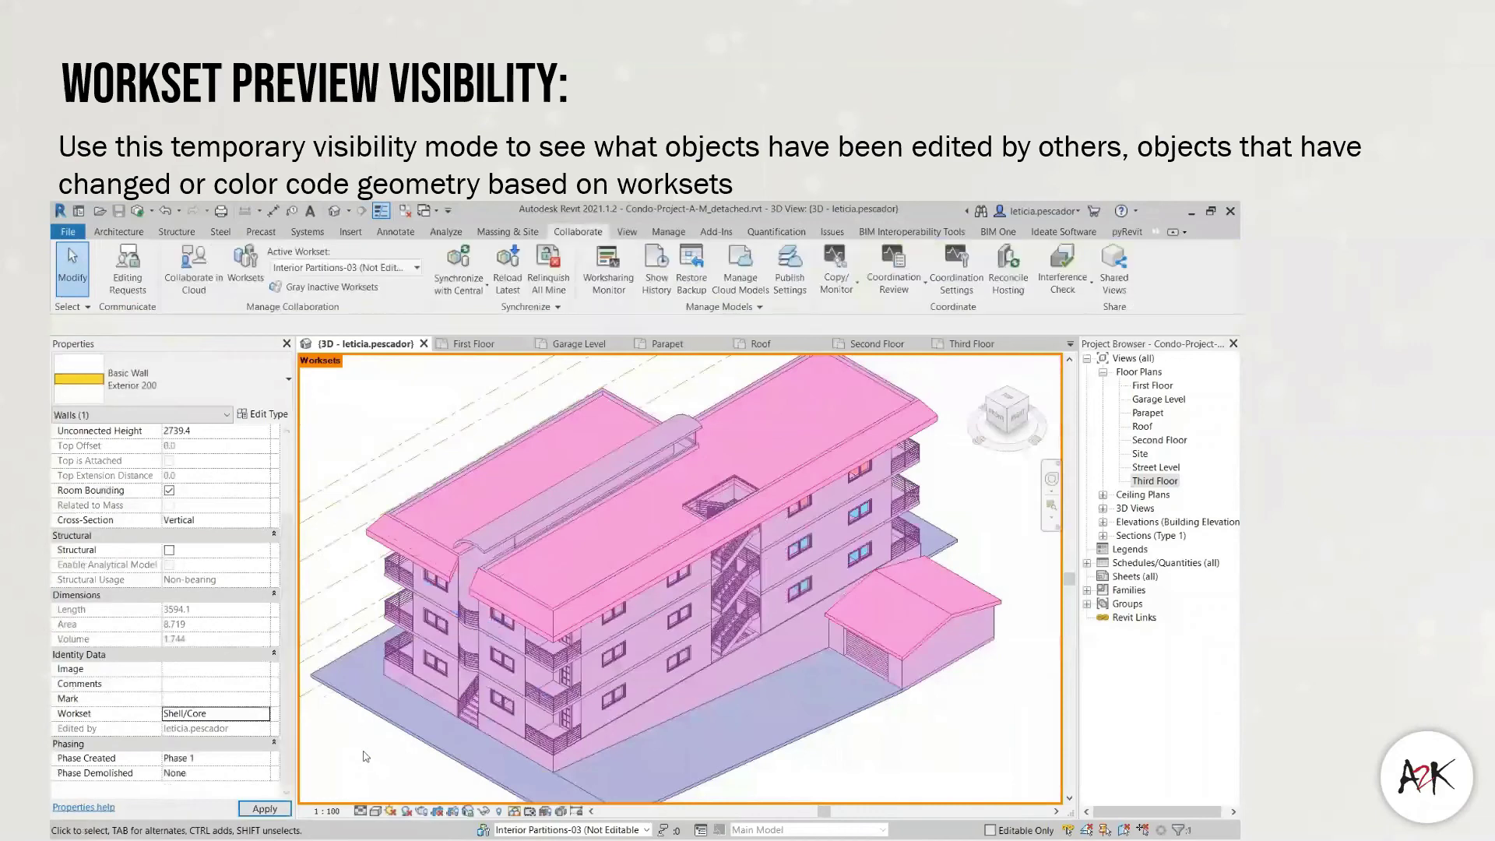
- Enable the 3D view's section box and lower its top face below the roof to expose the upper-floor interior
{"action": "left_click", "coordinate": [169, 594]}
{"action": "scroll", "coordinate": [553, 496], "scroll_direction": "down", "scroll_amount": 3}
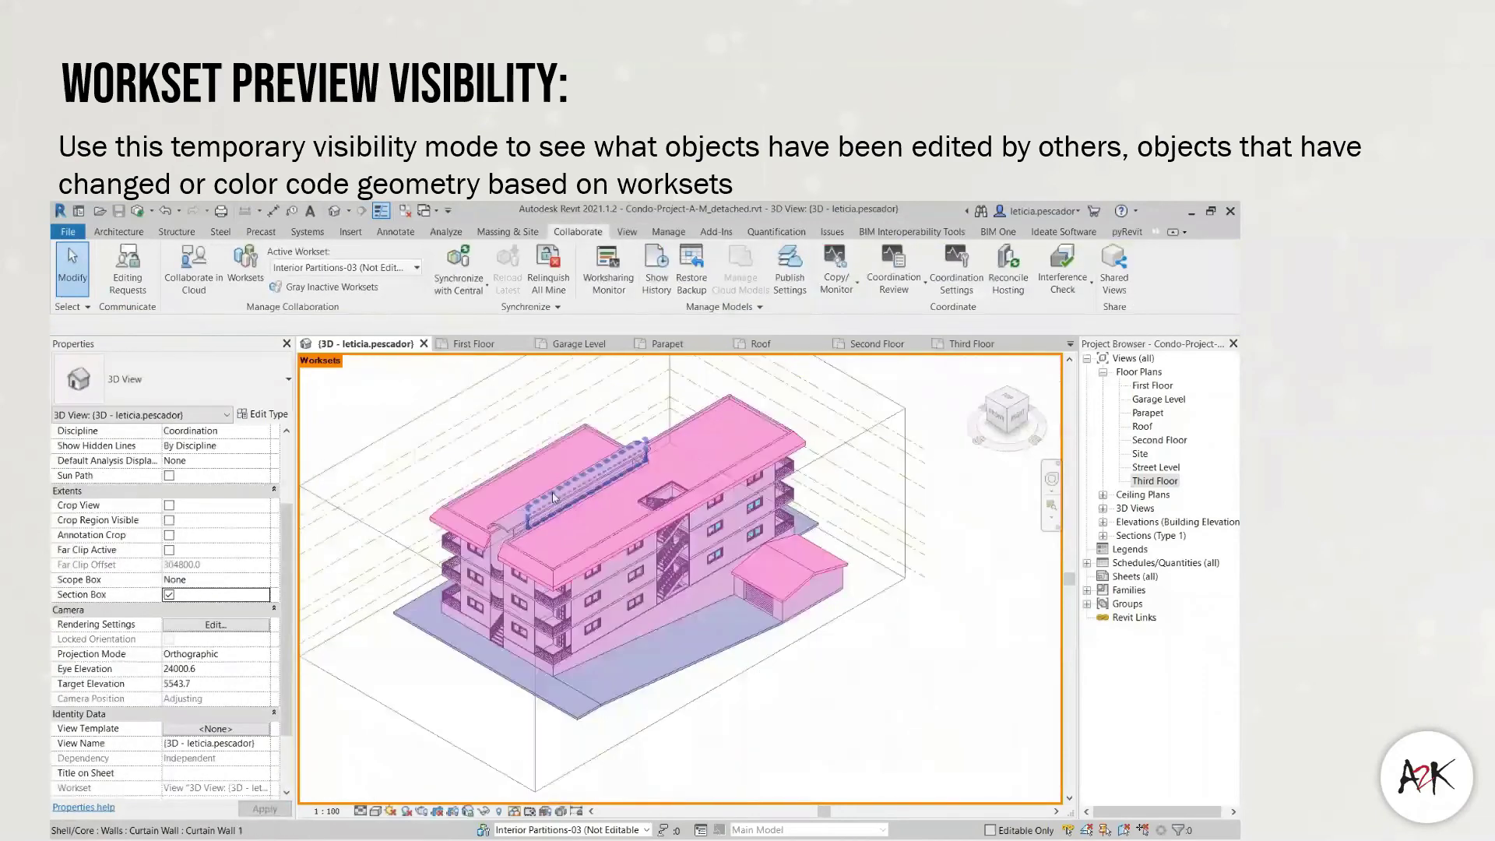
{"action": "scroll", "coordinate": [553, 497], "scroll_direction": "down", "scroll_amount": 1}
{"action": "left_click", "coordinate": [444, 421]}
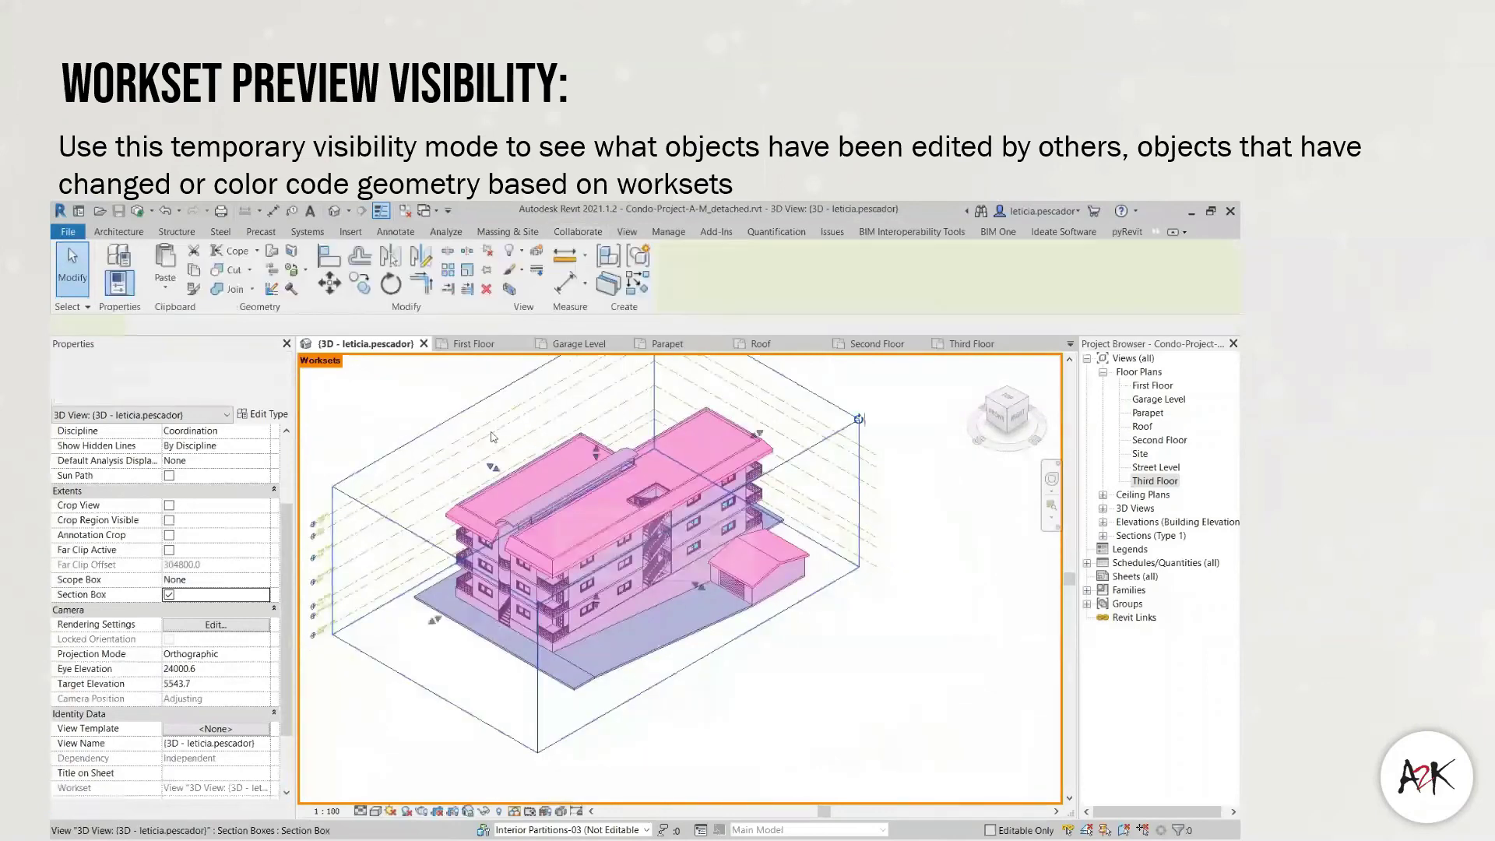
{"action": "left_click_drag", "start_coordinate": [596, 451], "coordinate": [594, 492]}
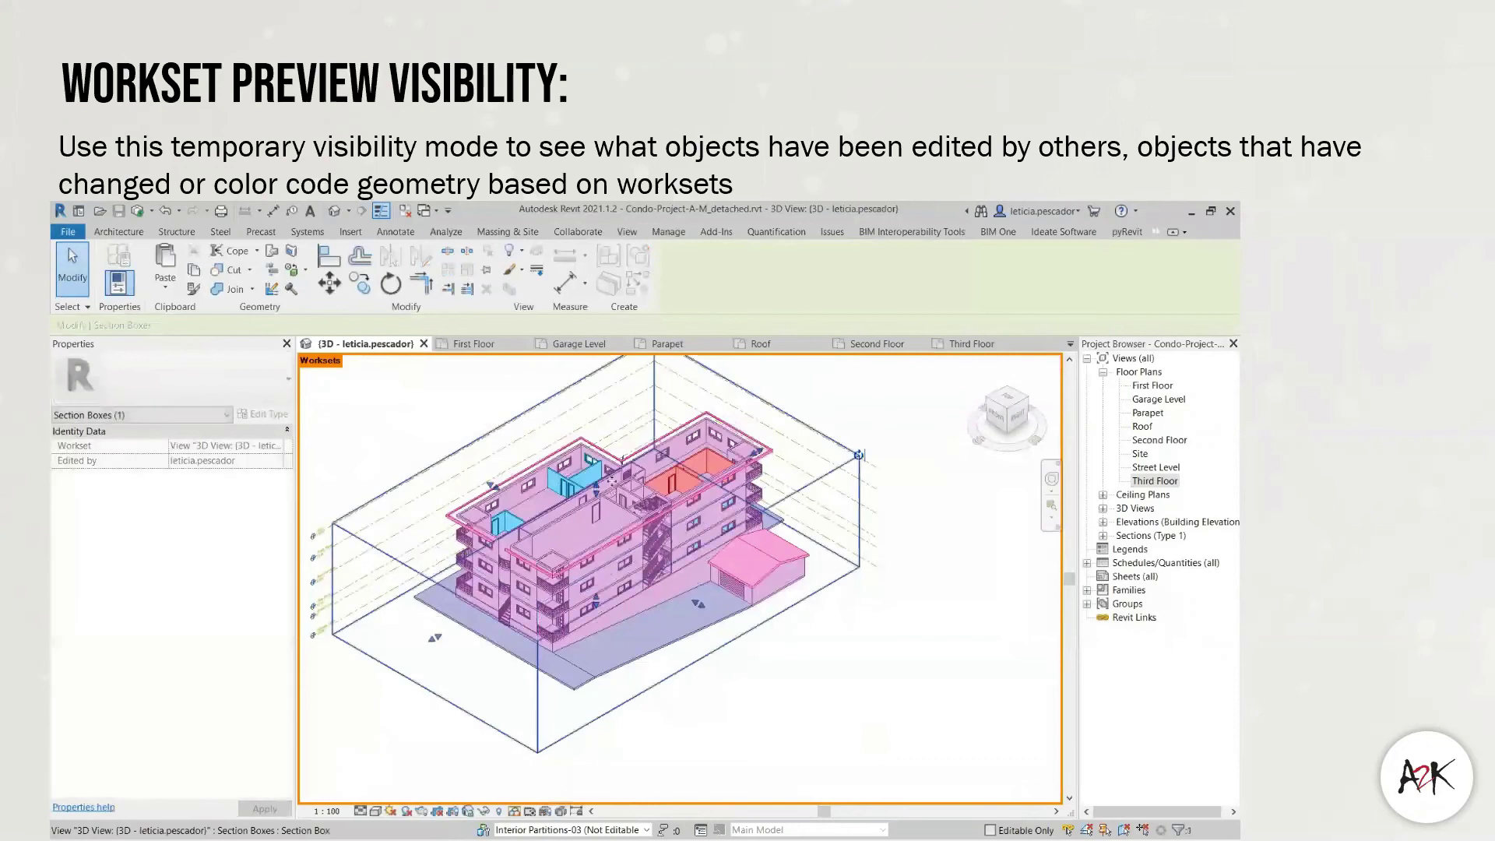
- Reassign the Generic - 125 partition wall beside the red-coloured rooms to the Interior Partitions-01 workset
{"action": "middle_click_drag", "start_coordinate": [539, 533], "coordinate": [558, 576]}
{"action": "scroll", "coordinate": [559, 576], "scroll_direction": "up", "scroll_amount": 2}
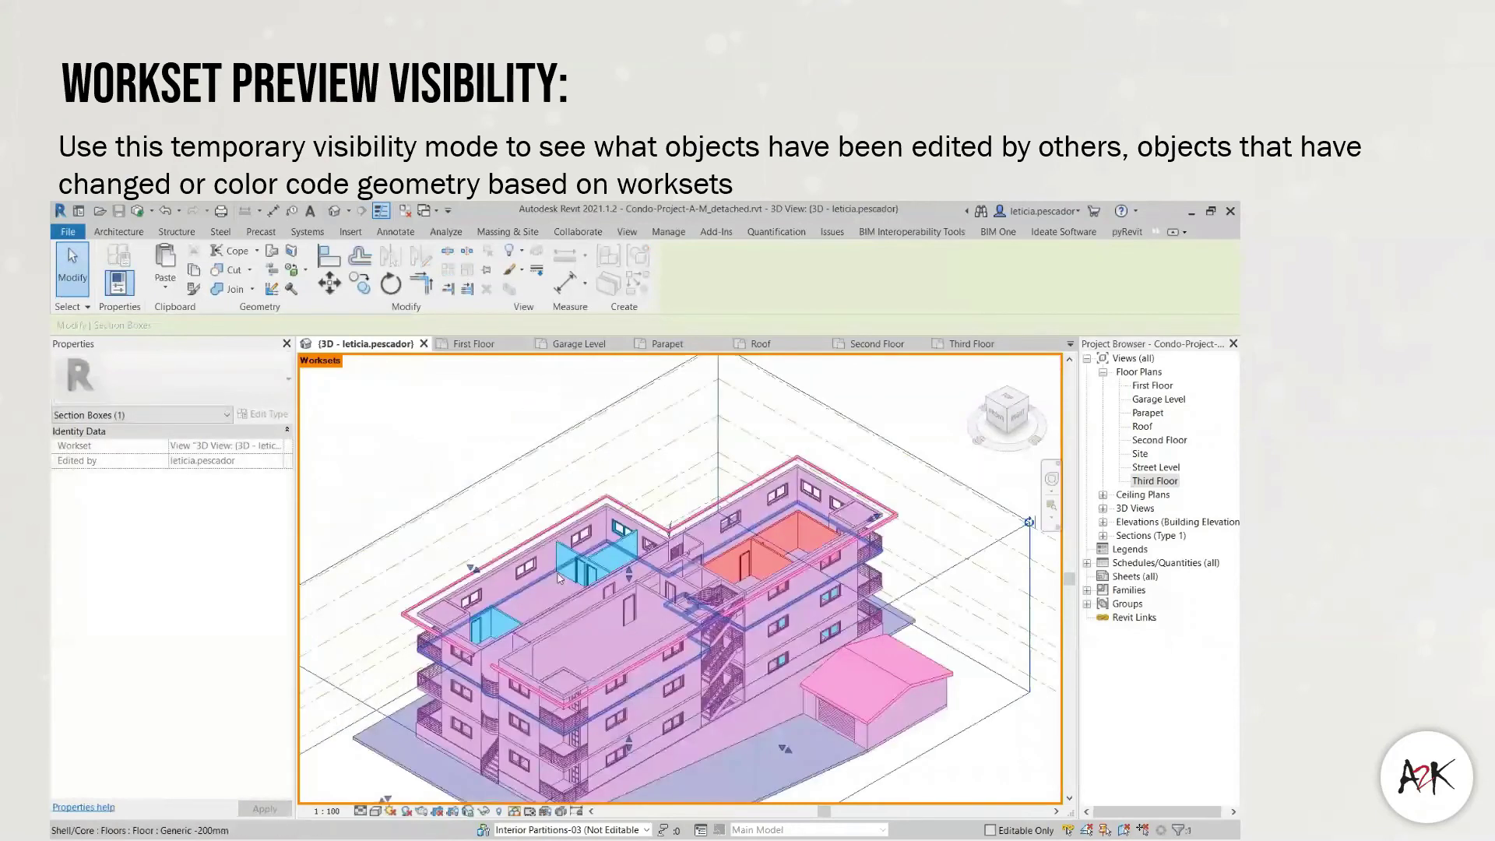
{"action": "scroll", "coordinate": [558, 576], "scroll_direction": "up", "scroll_amount": 2}
{"action": "middle_click_drag", "start_coordinate": [559, 576], "coordinate": [635, 651], "text": "shift"}
{"action": "middle_click_drag", "start_coordinate": [635, 652], "coordinate": [701, 607], "text": "shift"}
{"action": "left_click", "coordinate": [740, 507]}
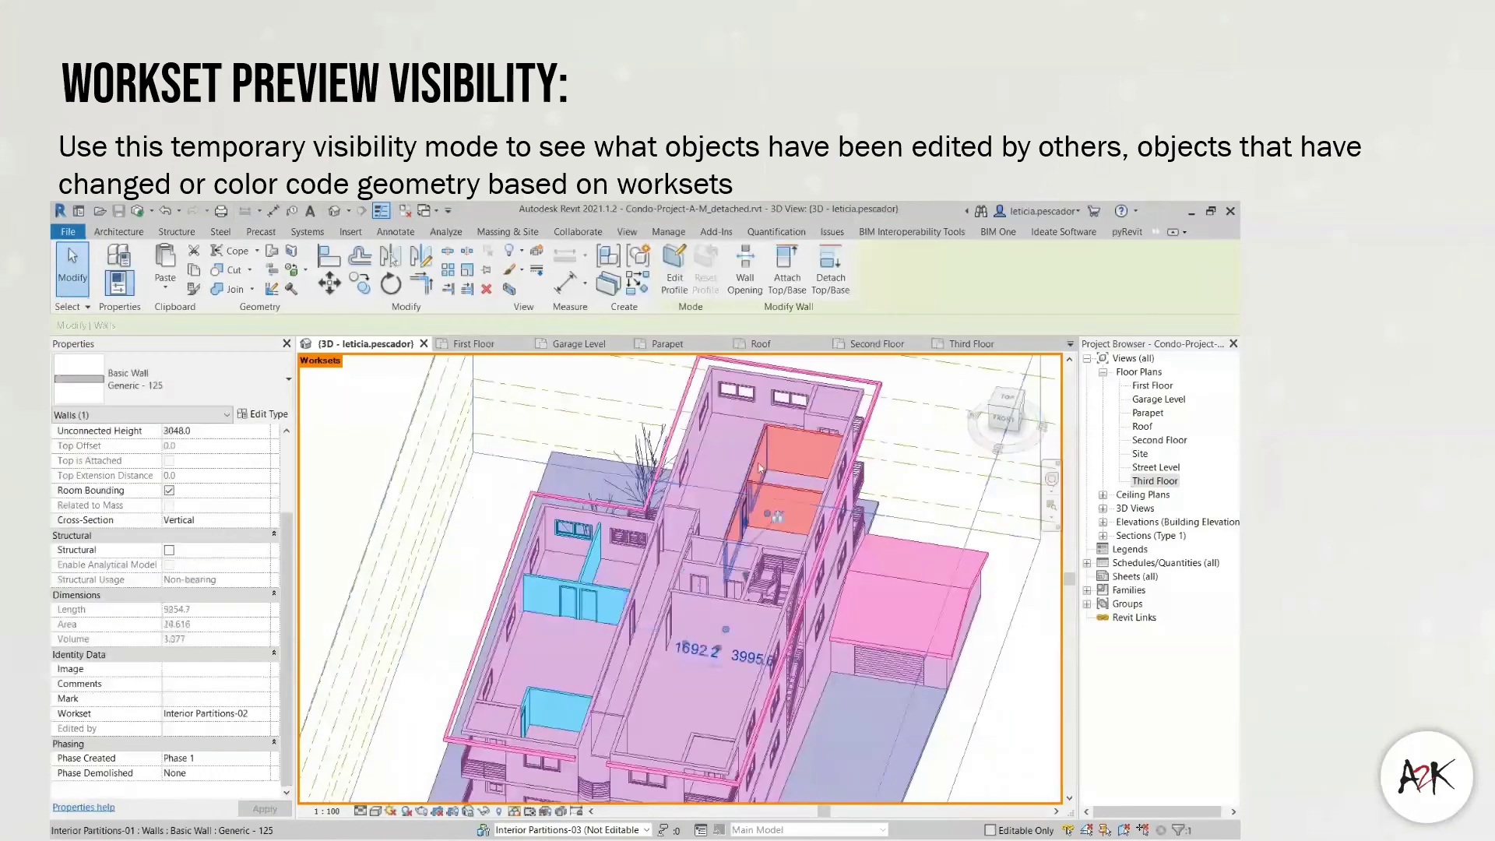
{"action": "scroll", "coordinate": [464, 590], "scroll_direction": "down", "scroll_amount": 3}
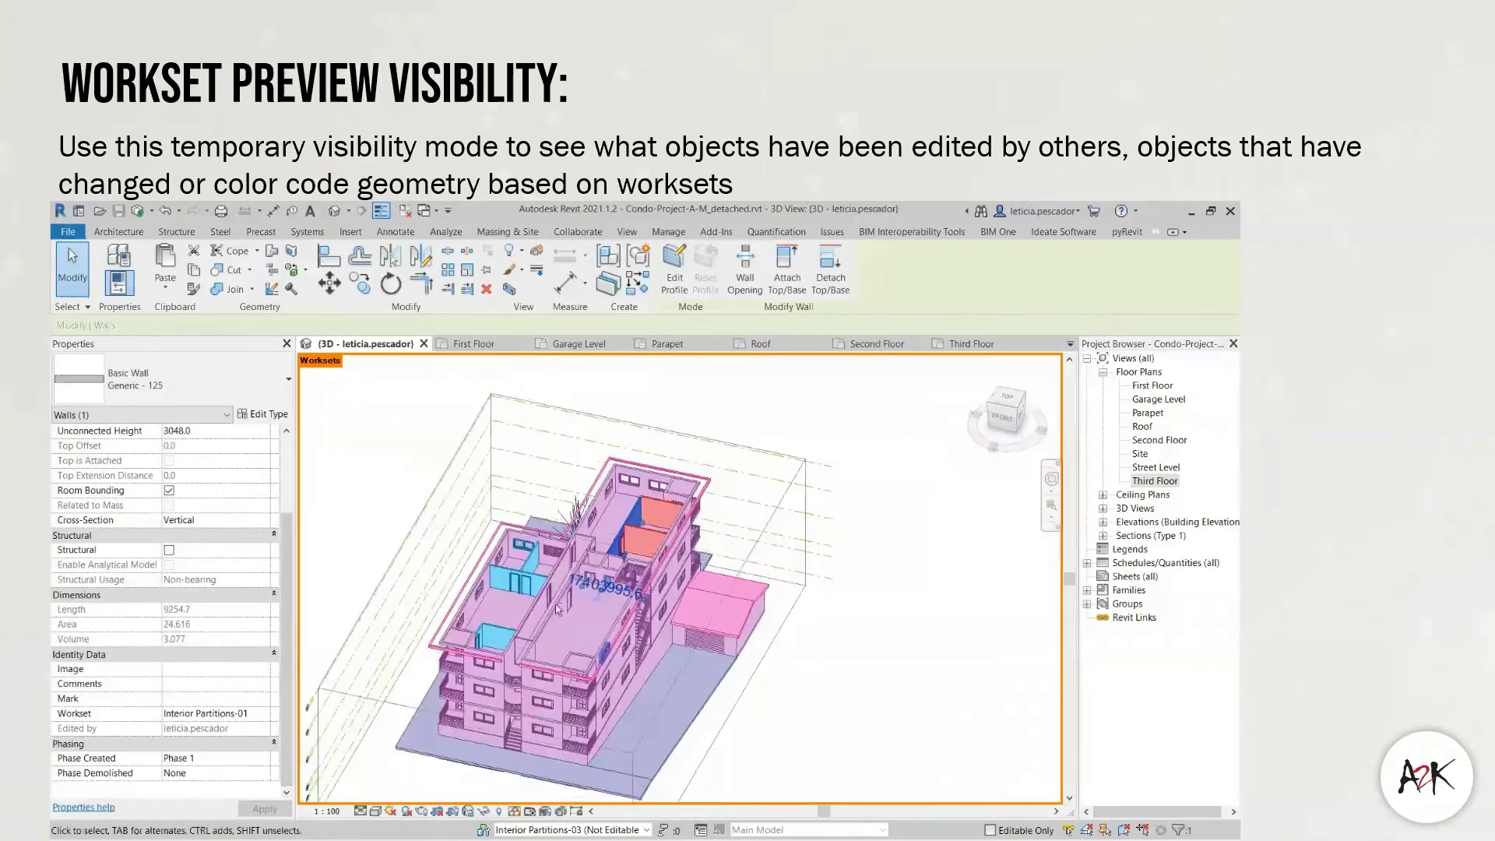
- Reassign the blue-coloured third-floor casement window in the end exterior wall to the Shell/Core workset
{"action": "scroll", "coordinate": [556, 609], "scroll_direction": "up", "scroll_amount": 3}
{"action": "left_click", "coordinate": [538, 528]}
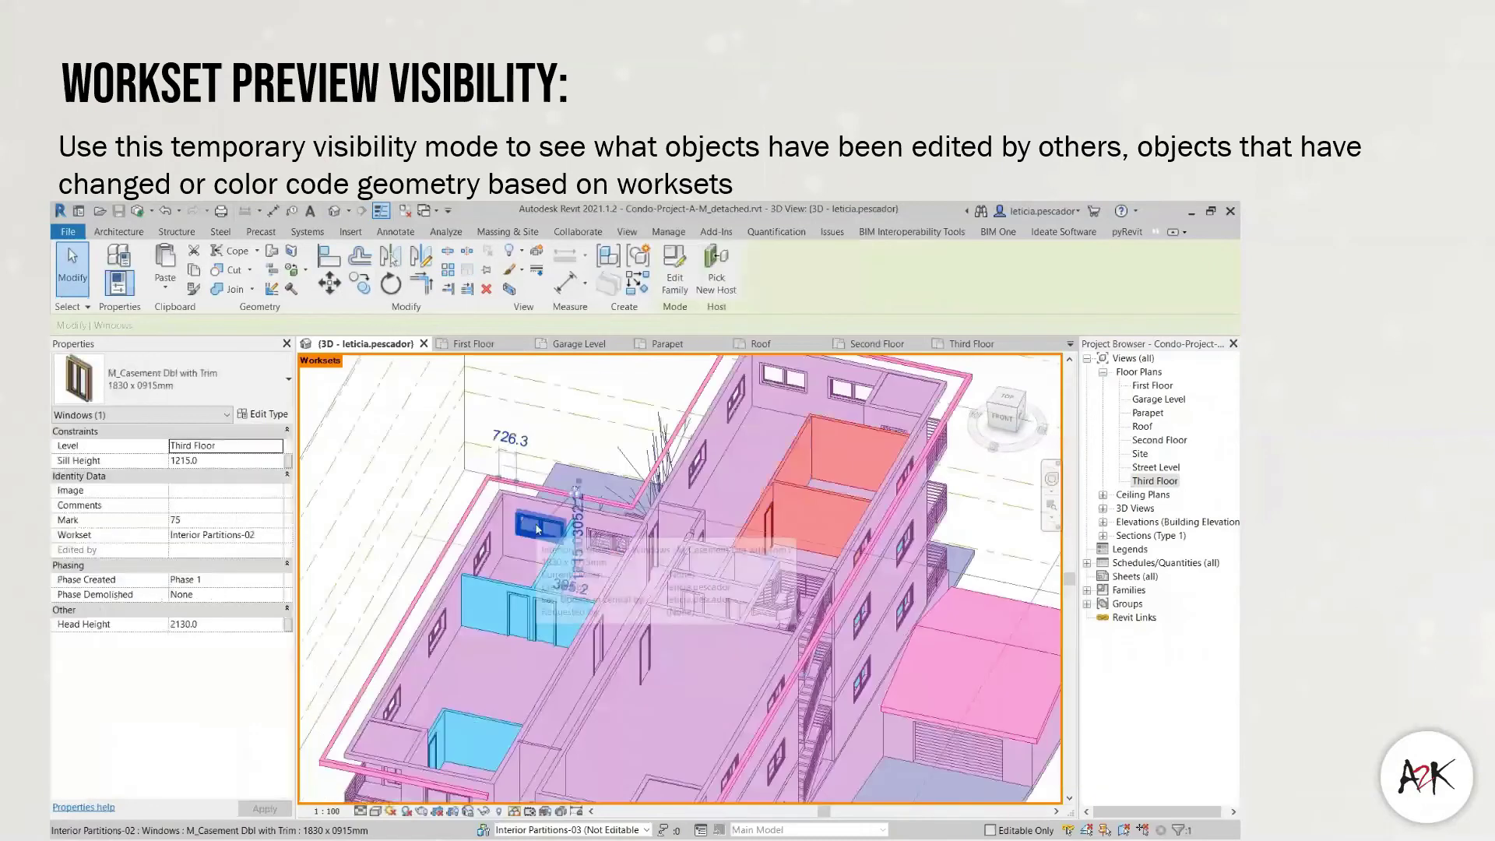
{"action": "left_click", "coordinate": [278, 536]}
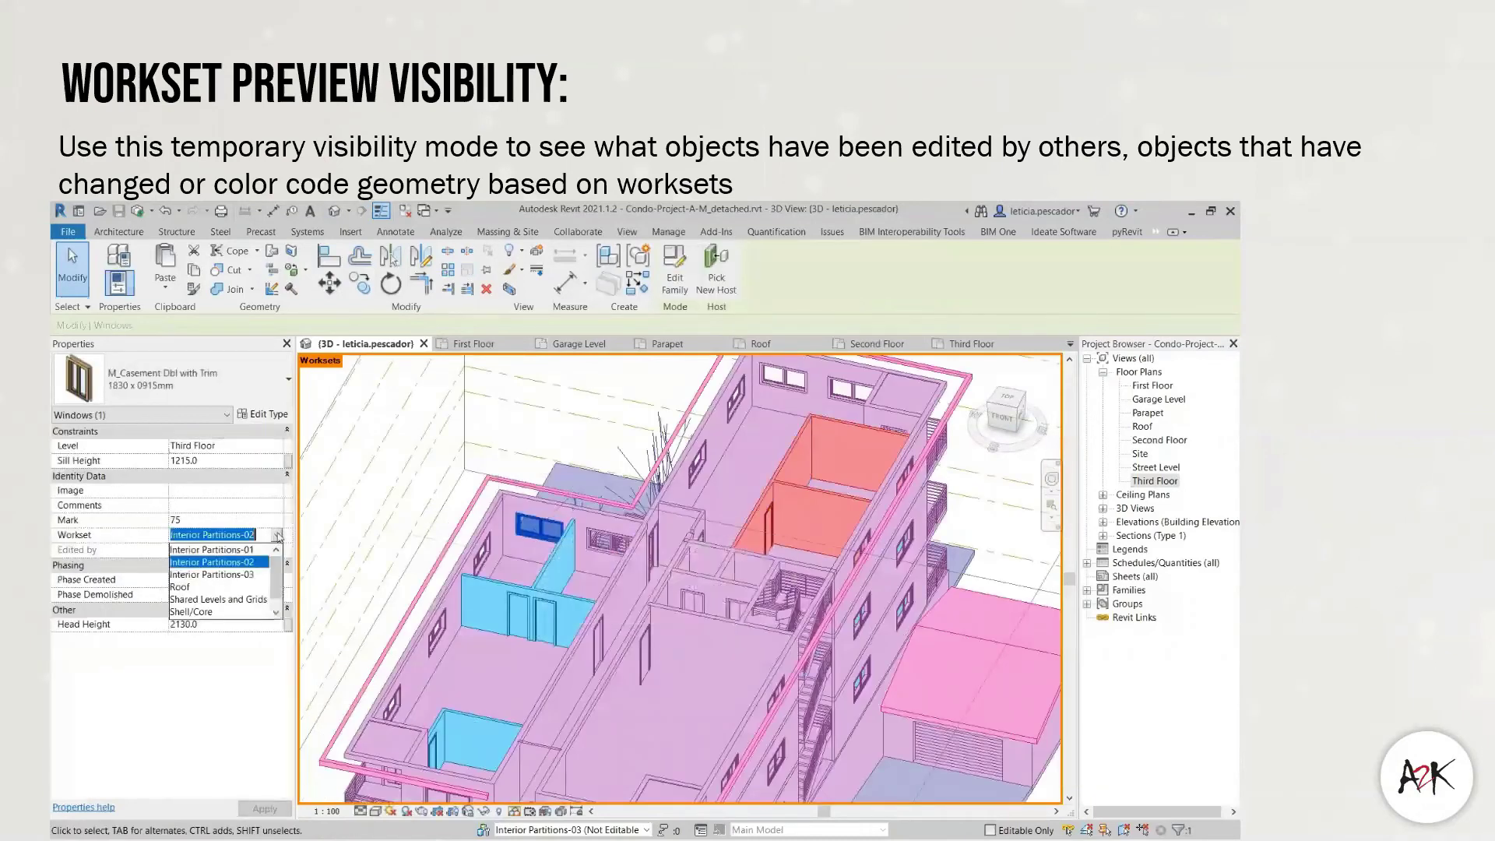
{"action": "left_click", "coordinate": [201, 612]}
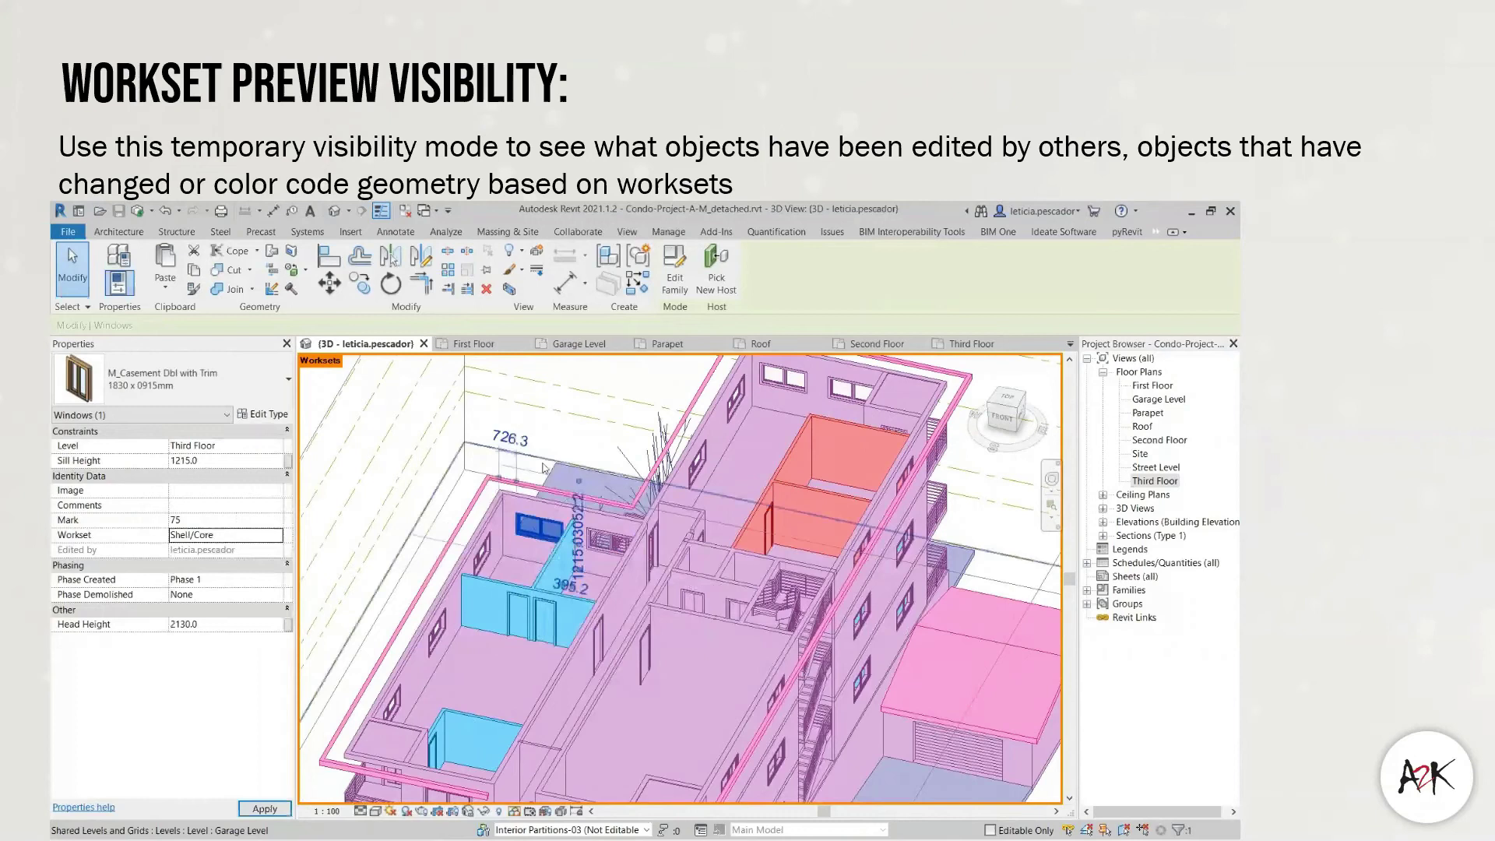
{"action": "key", "text": "Escape"}
- Turn the worksharing display off and bring the whole sectioned building back into view
{"action": "scroll", "coordinate": [543, 468], "scroll_direction": "down", "scroll_amount": 3}
{"action": "middle_click_drag", "start_coordinate": [777, 629], "coordinate": [727, 617], "text": "shift"}
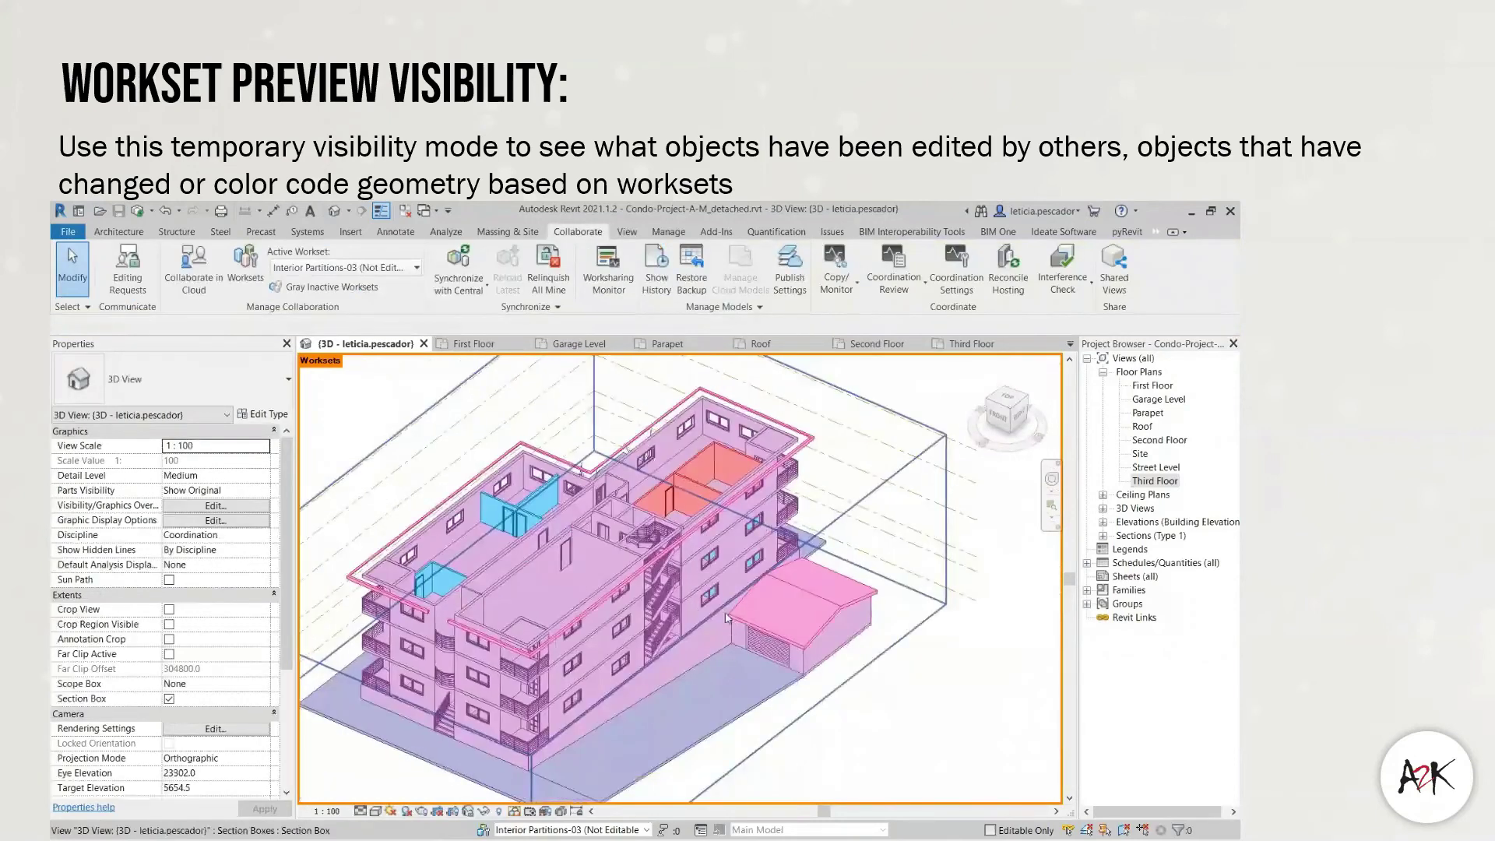
{"action": "left_click", "coordinate": [514, 812]}
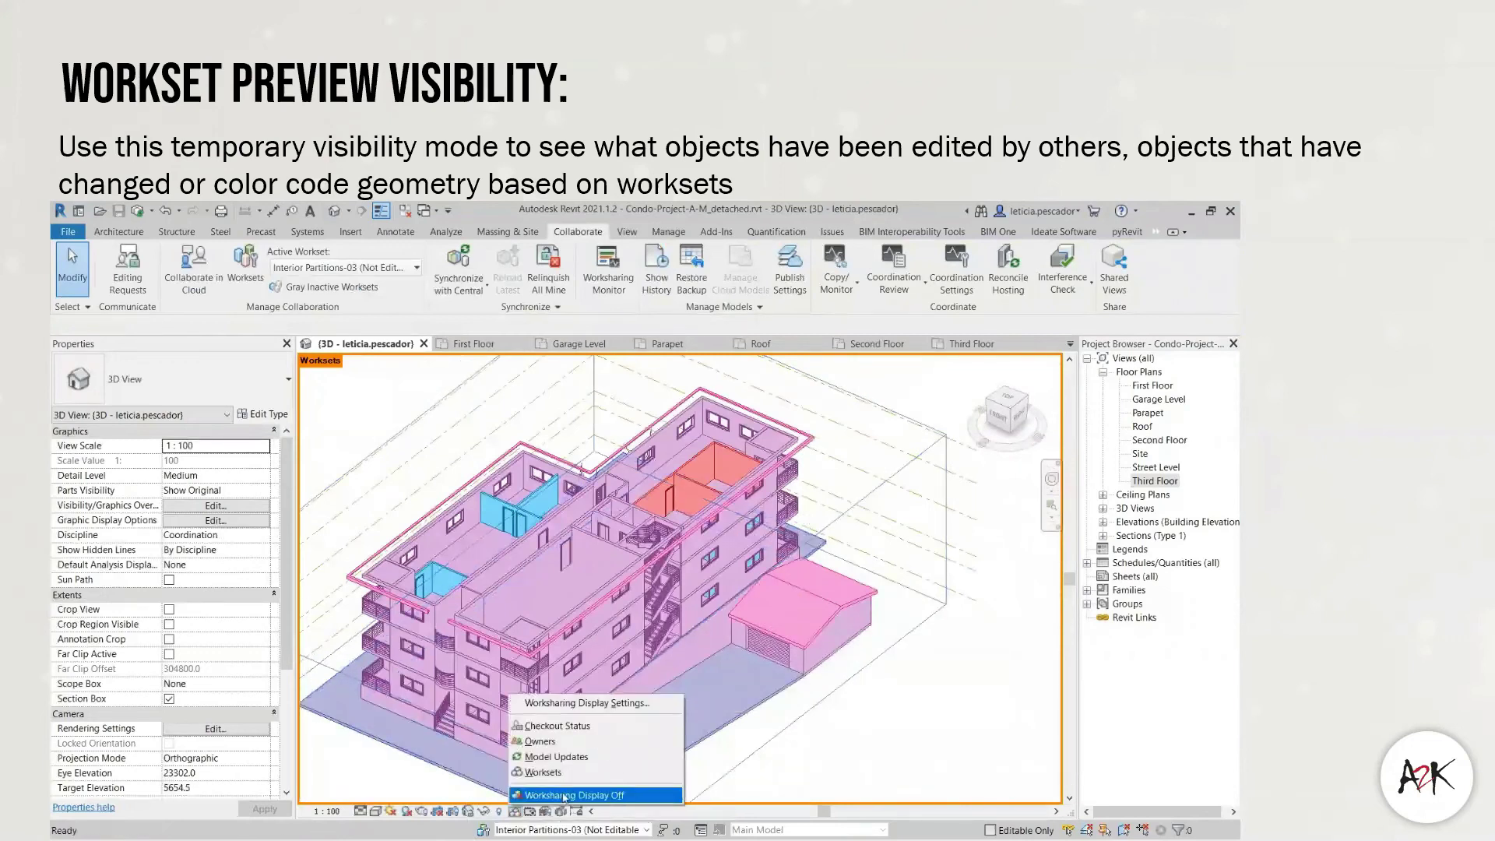
{"action": "left_click", "coordinate": [563, 794]}
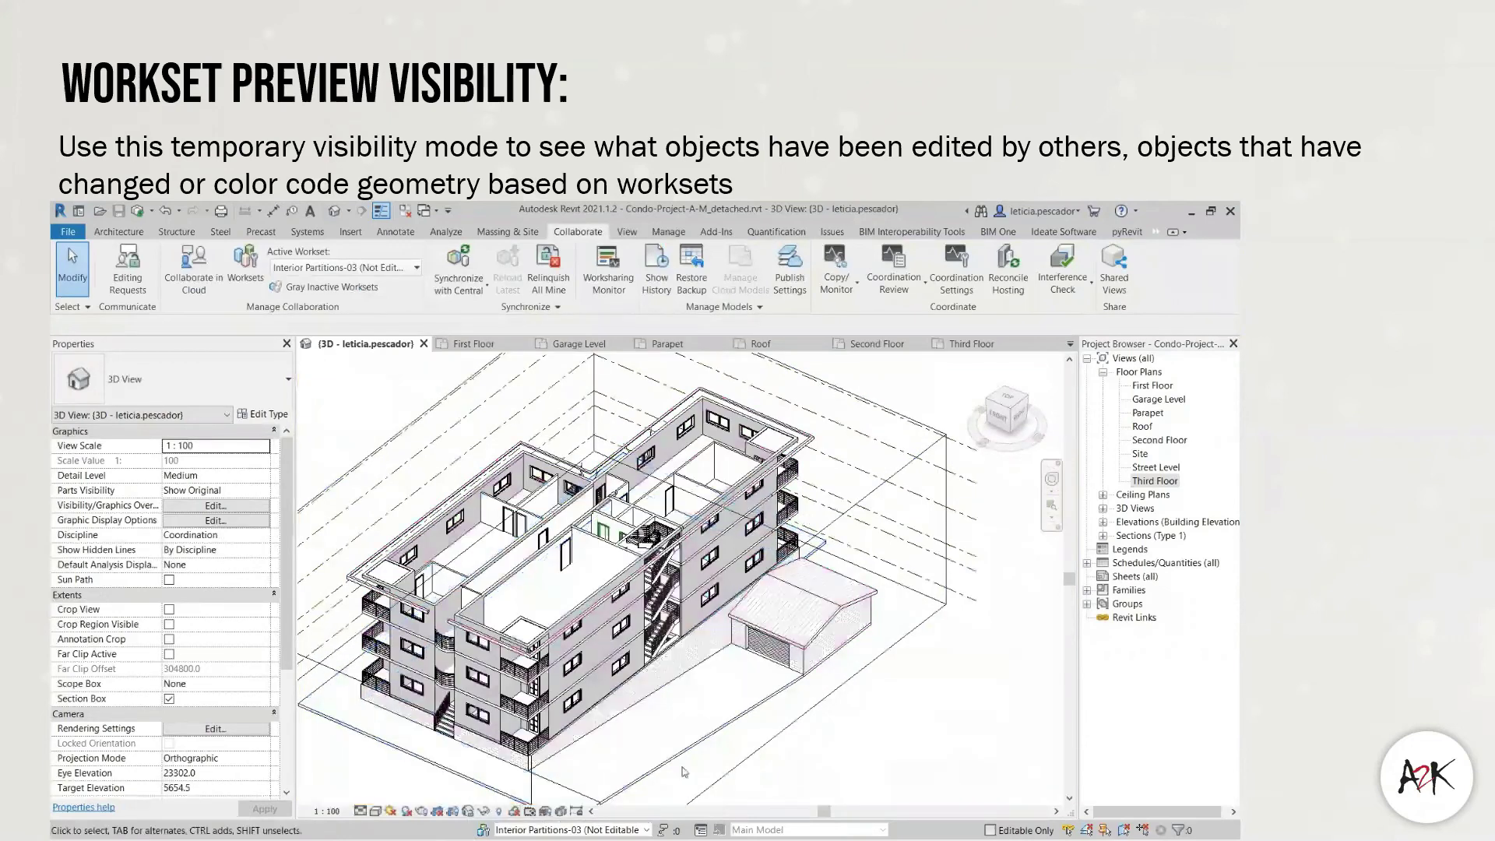
{"action": "scroll", "coordinate": [684, 770], "scroll_direction": "down", "scroll_amount": 3}
{"action": "middle_click_drag", "start_coordinate": [685, 768], "coordinate": [725, 729]}
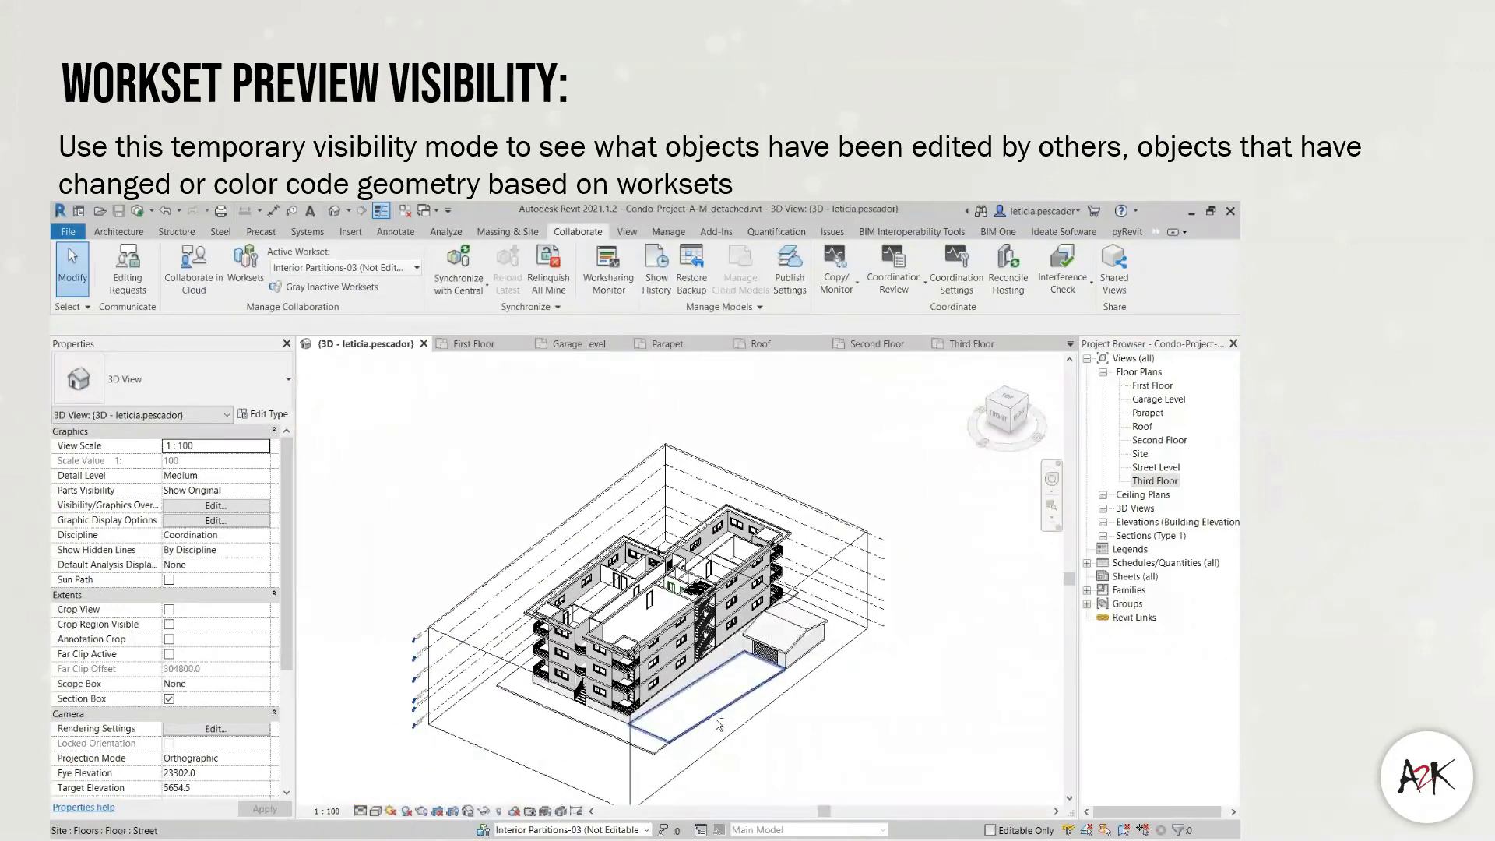